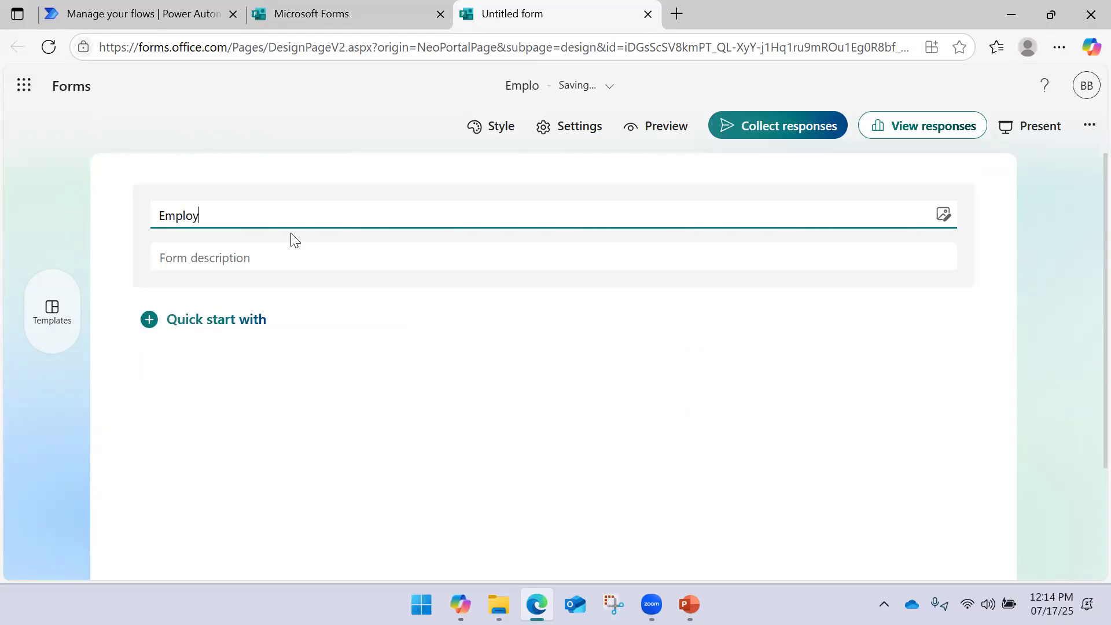
Title the new form 'Employee Leave Request Form', correcting the typos
{"action": "type", "text": "Leavr"}
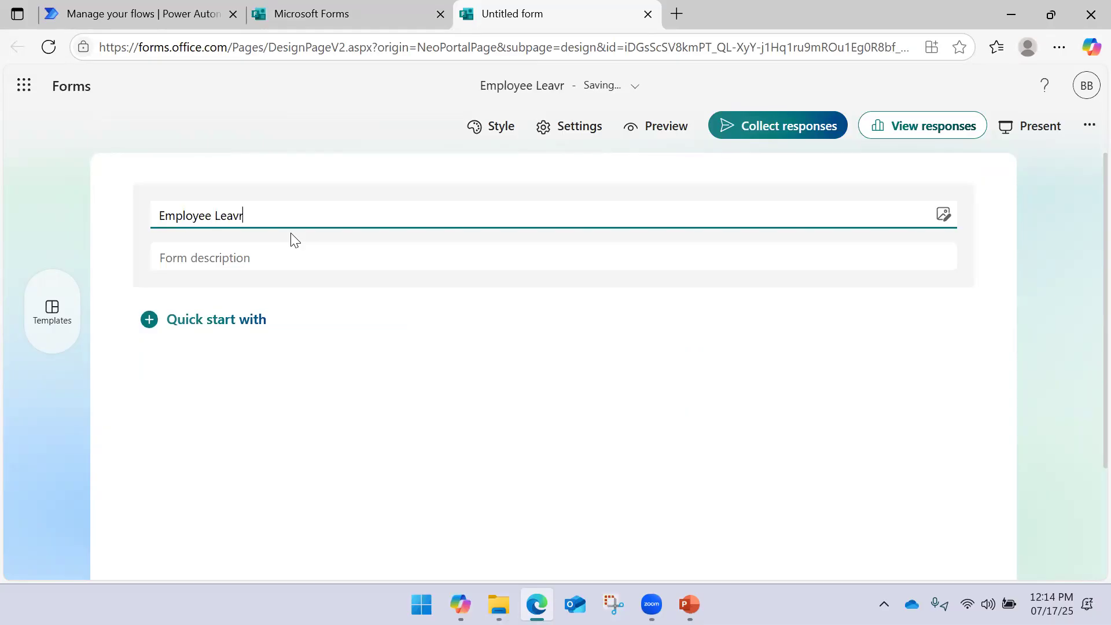
{"action": "type", "text": " Reqy"}
{"action": "type", "text": "es"}
{"action": "key", "text": "BackSpace"}
{"action": "key", "text": "BackSpace"}
{"action": "key", "text": "BackSpace"}
{"action": "type", "text": "uesr"}
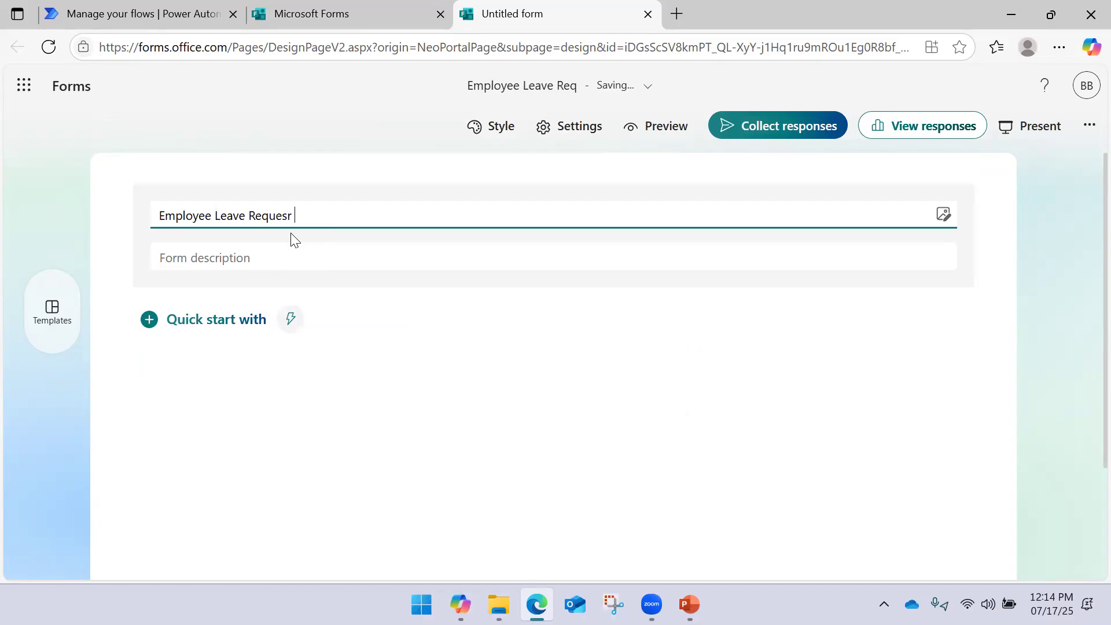
{"action": "key", "text": "BackSpace"}
{"action": "type", "text": "t Form"}
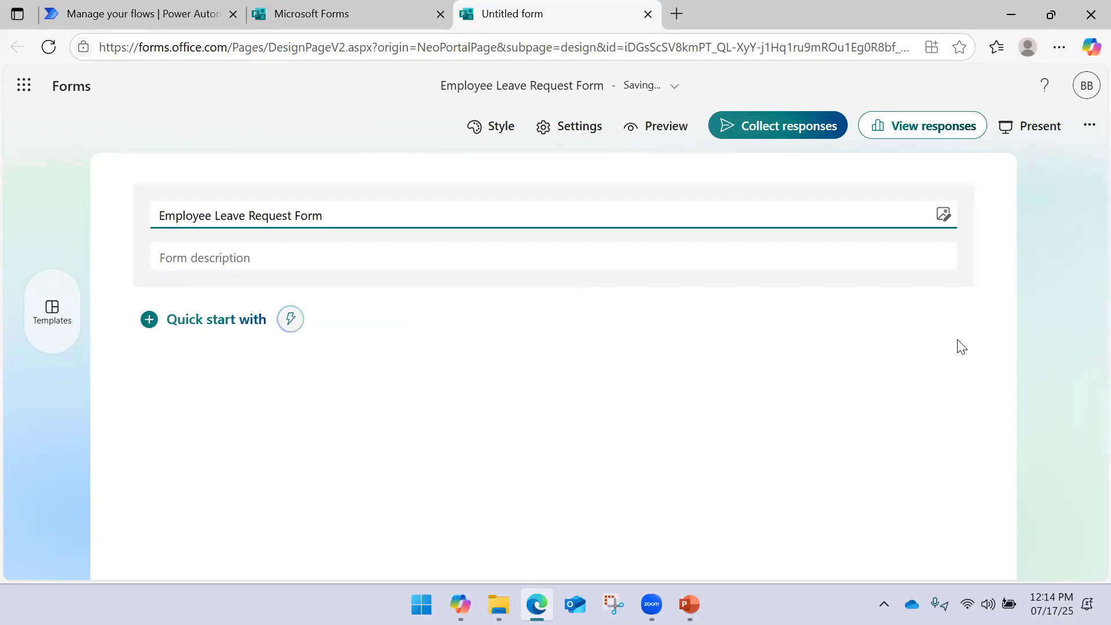
{"action": "left_click", "coordinate": [698, 263]}
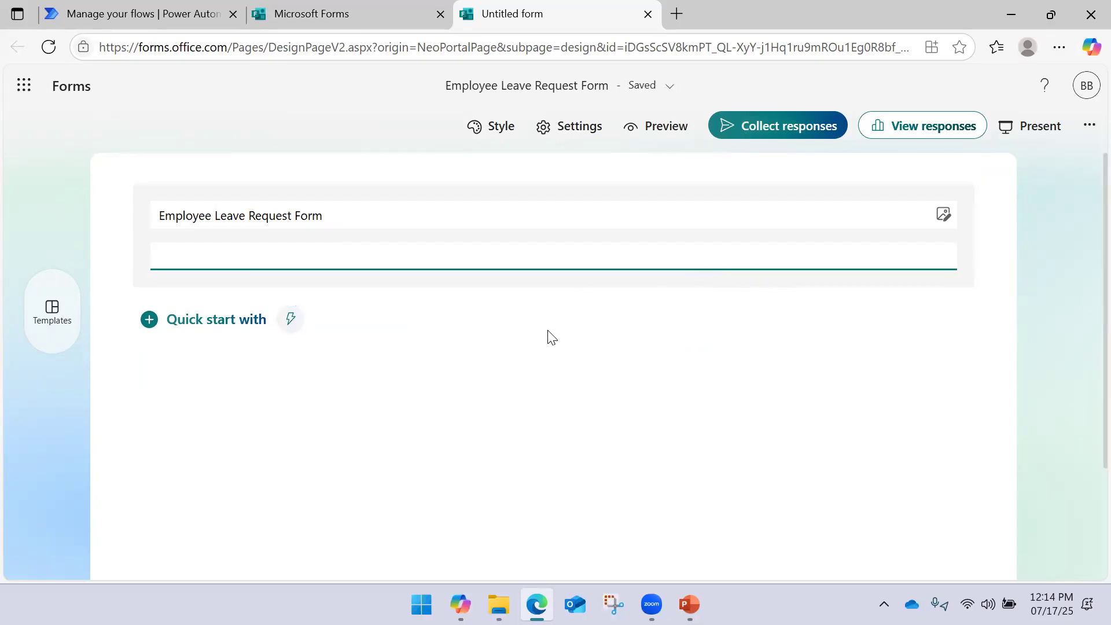
Expand the Quick start with list of question types
{"action": "left_click", "coordinate": [241, 327]}
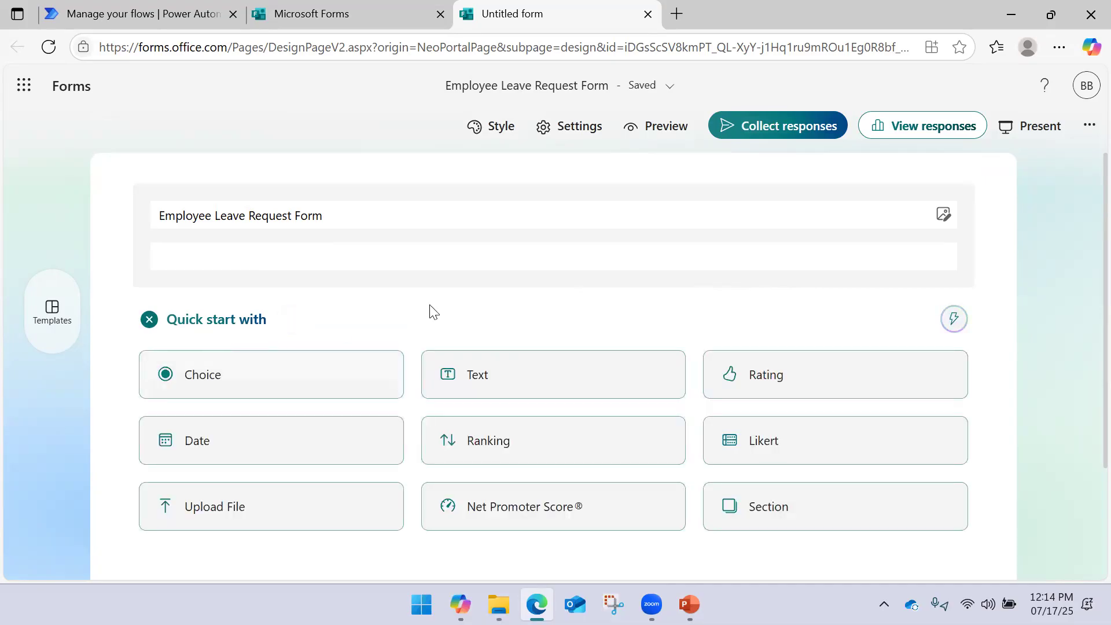
{"action": "scroll", "coordinate": [429, 309], "scroll_direction": "down", "scroll_amount": 3}
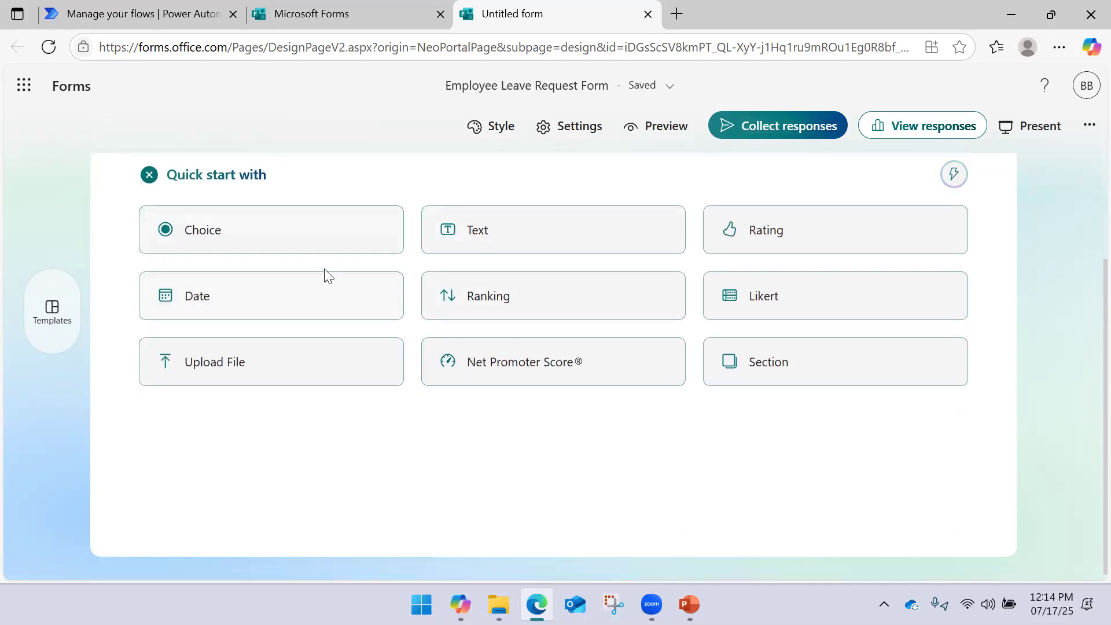
{"action": "scroll", "coordinate": [321, 283], "scroll_direction": "up", "scroll_amount": 3}
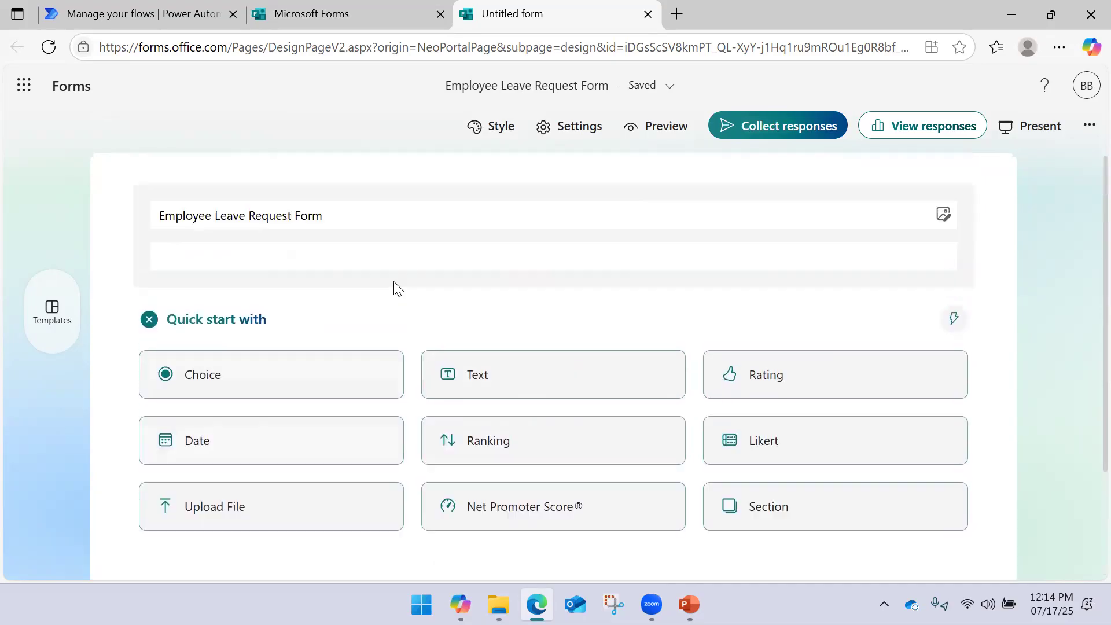
Add required text question 1 'Employee ID' and show question types for the next question
{"action": "left_click", "coordinate": [470, 384]}
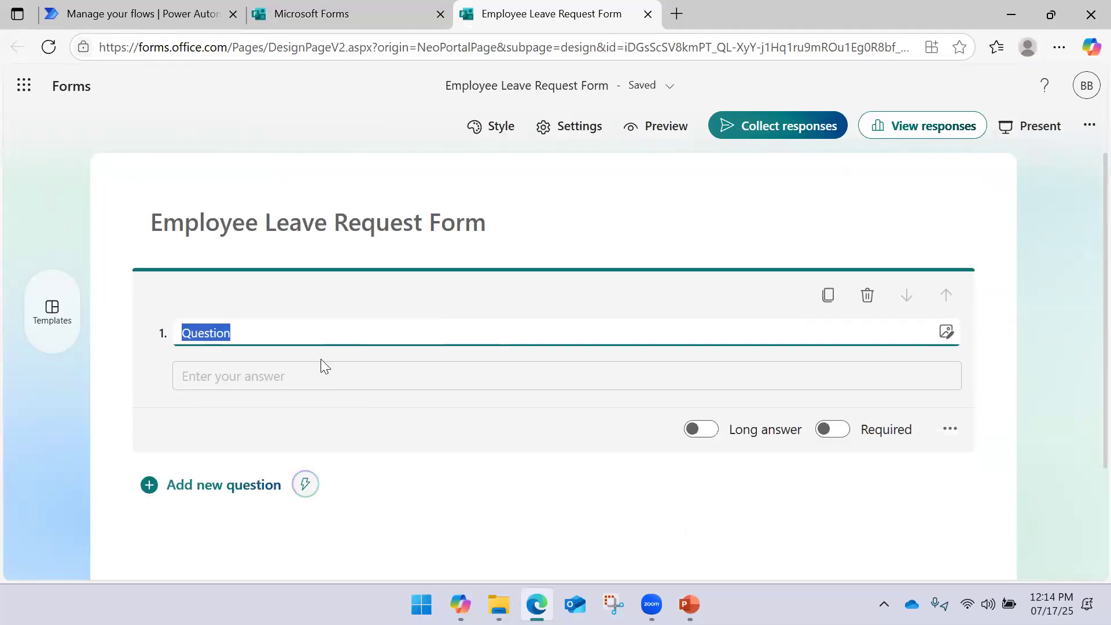
{"action": "type", "text": "Emp"}
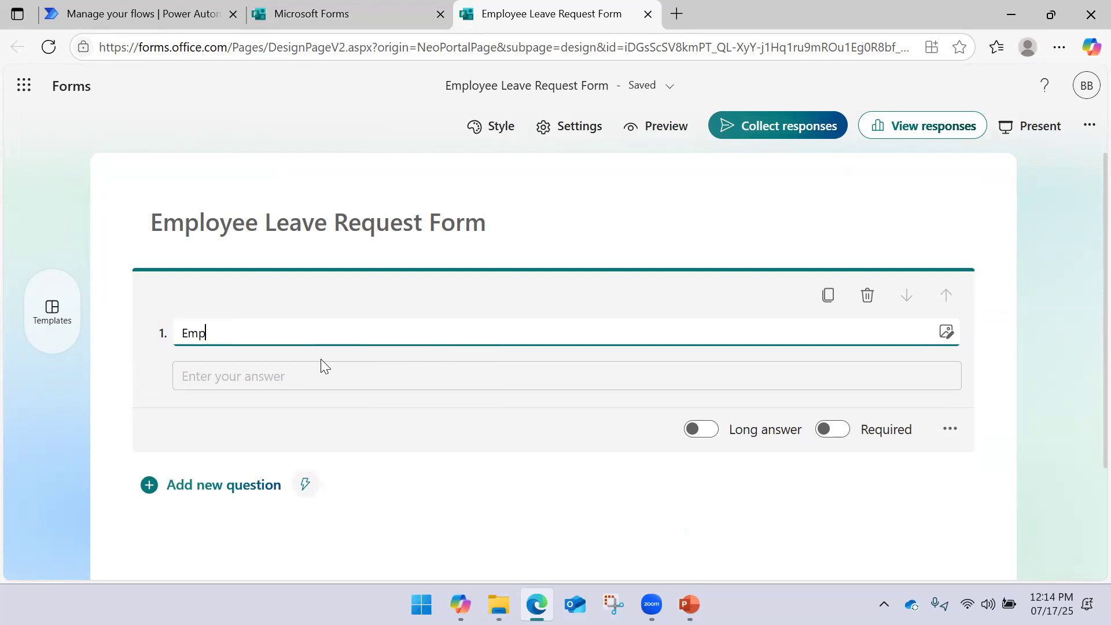
{"action": "type", "text": "loyee ID"}
{"action": "left_click", "coordinate": [296, 388]}
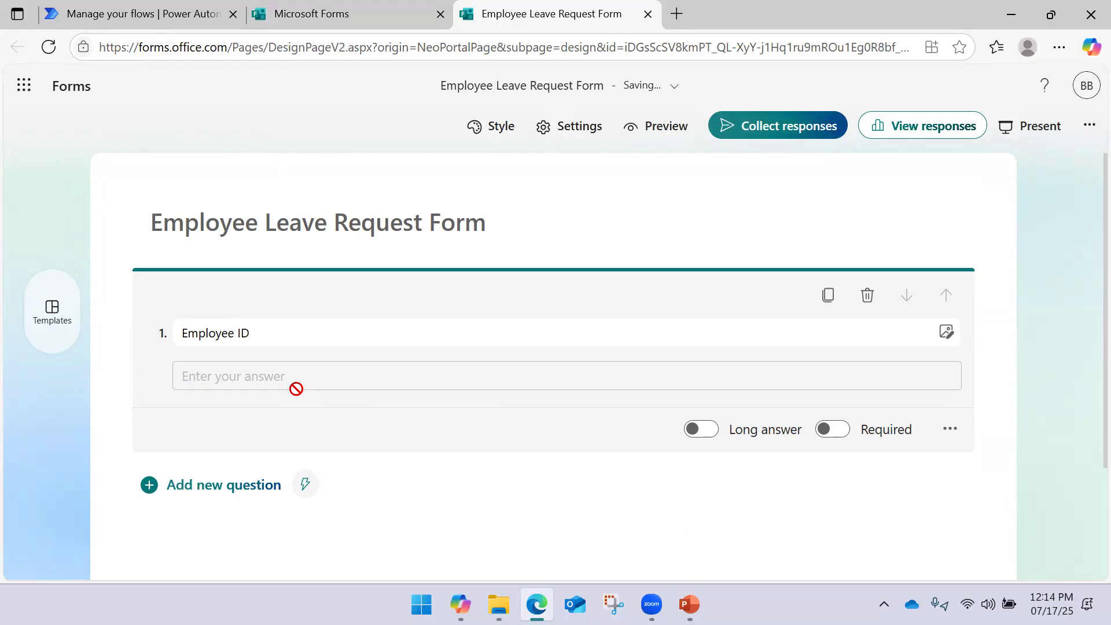
{"action": "left_click", "coordinate": [838, 433]}
{"action": "left_click", "coordinate": [234, 487]}
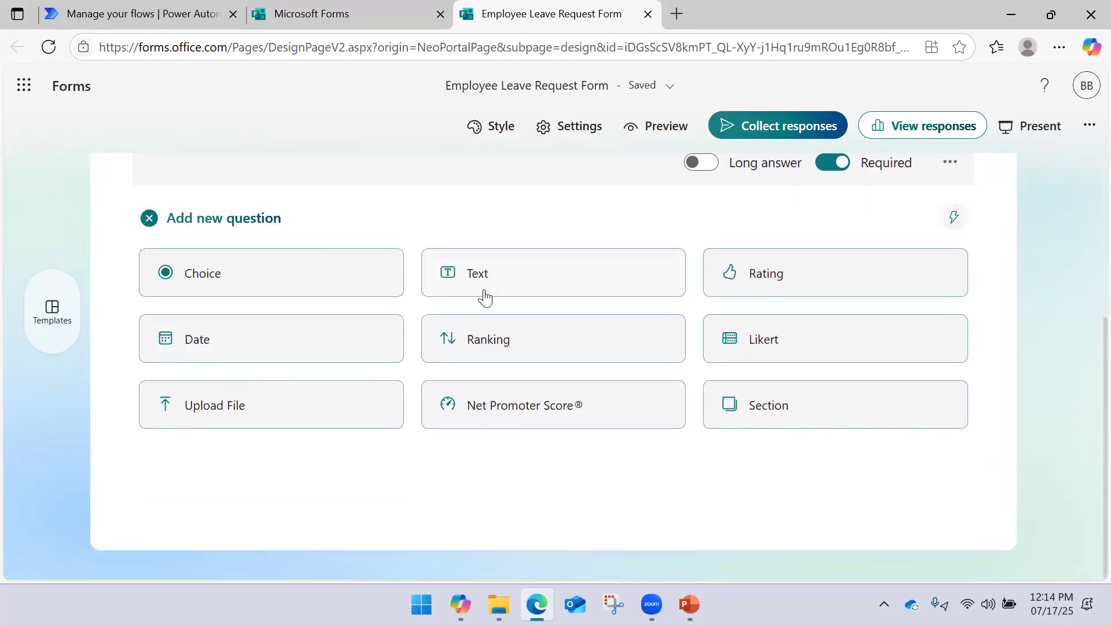
{"action": "scroll", "coordinate": [421, 322], "scroll_direction": "up", "scroll_amount": 2}
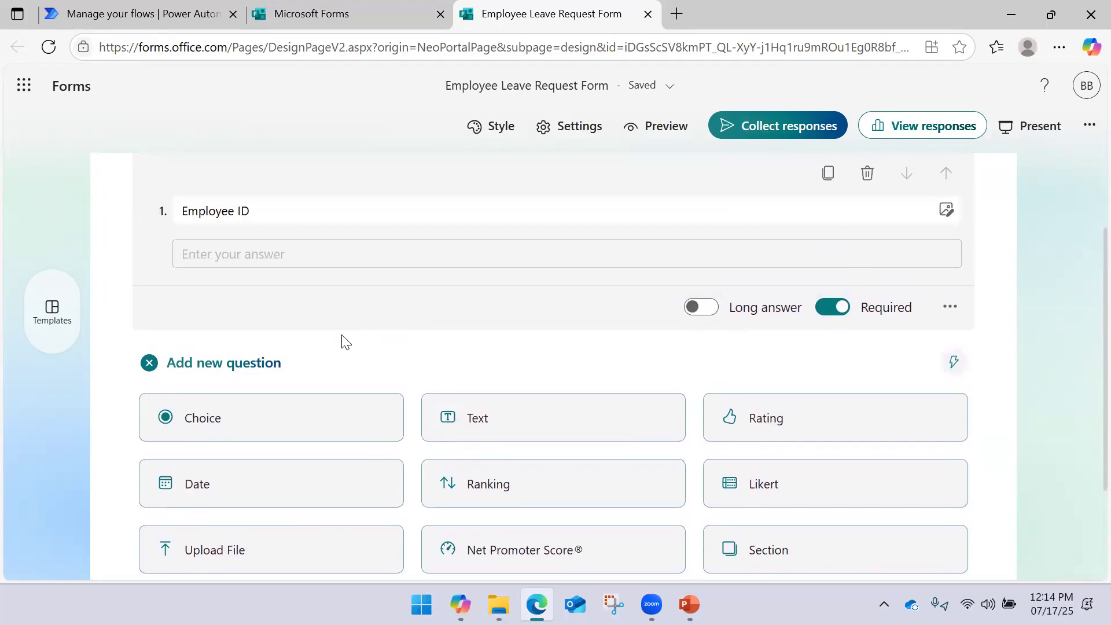
Add a date question named 'Leave Da', then delete it
{"action": "left_click", "coordinate": [261, 478]}
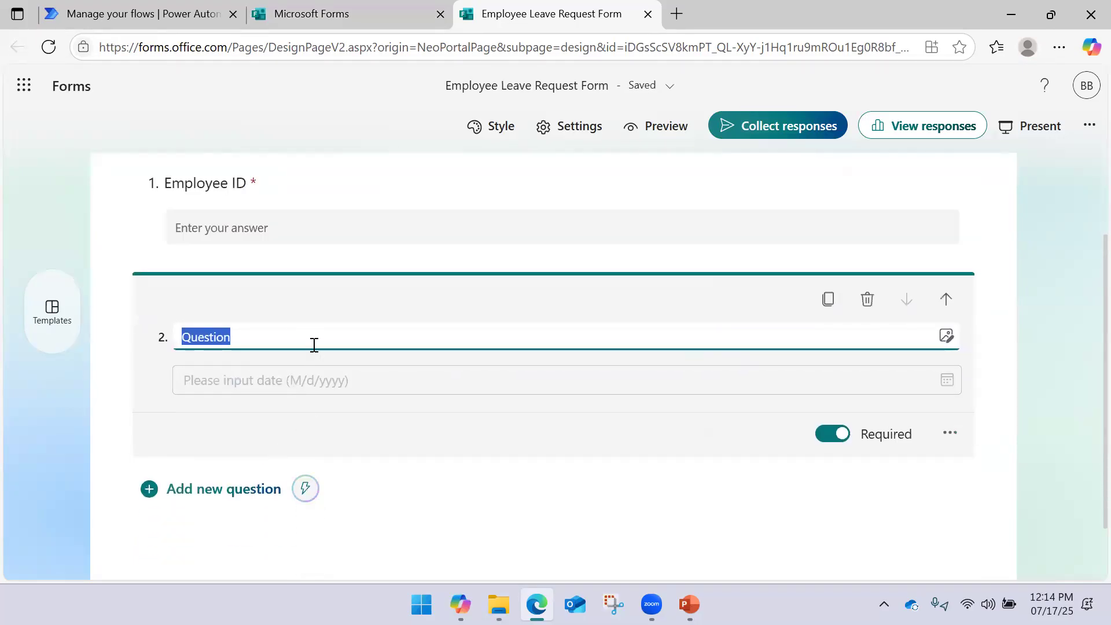
{"action": "type", "text": "Leave Date"}
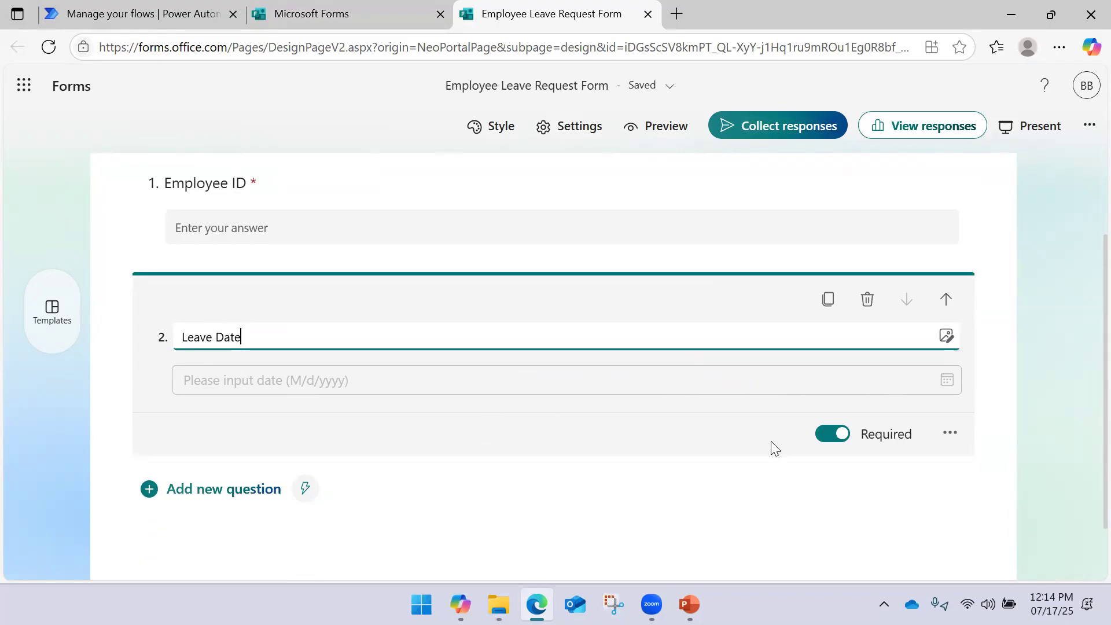
{"action": "left_click", "coordinate": [955, 434]}
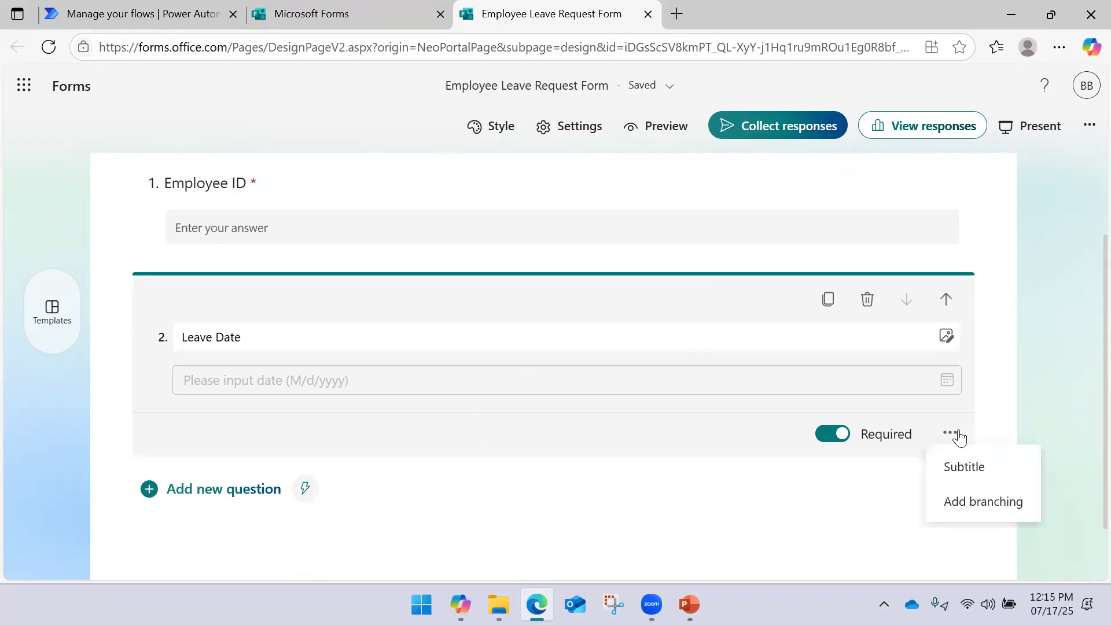
{"action": "left_click", "coordinate": [883, 358]}
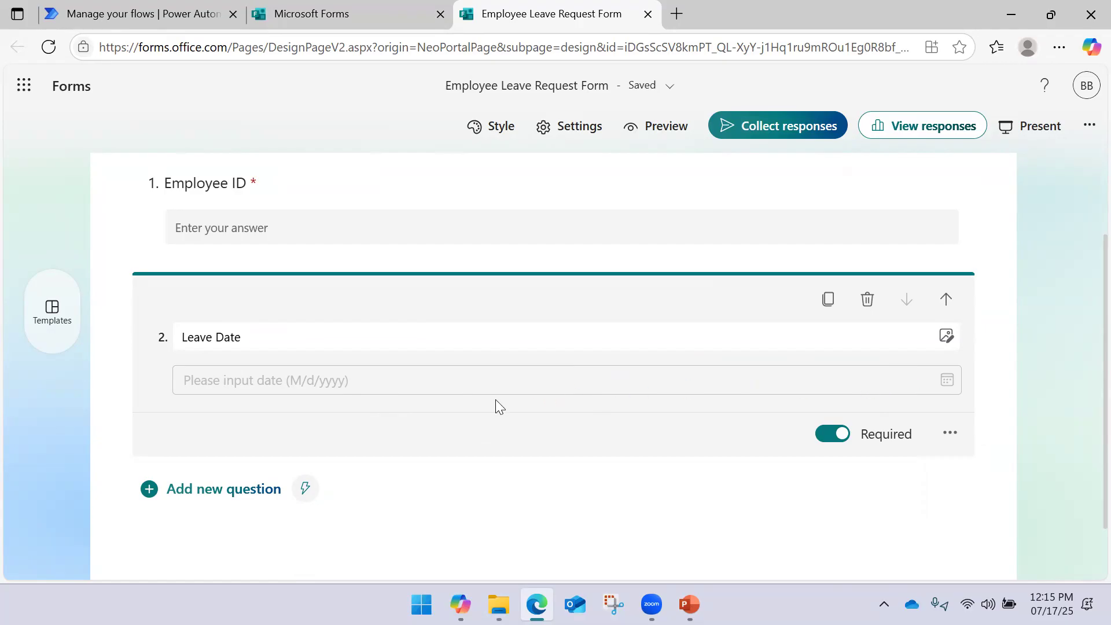
{"action": "left_click", "coordinate": [863, 310]}
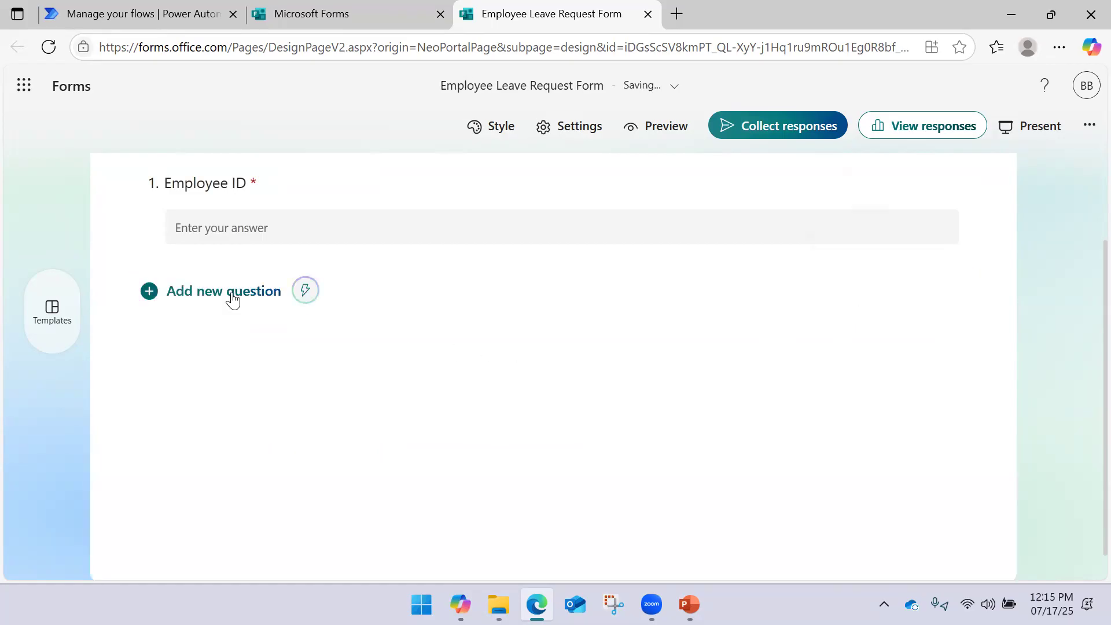
Re-add question 2 as a date question titled 'Leave Date' and show the next question types
{"action": "left_click", "coordinate": [227, 297]}
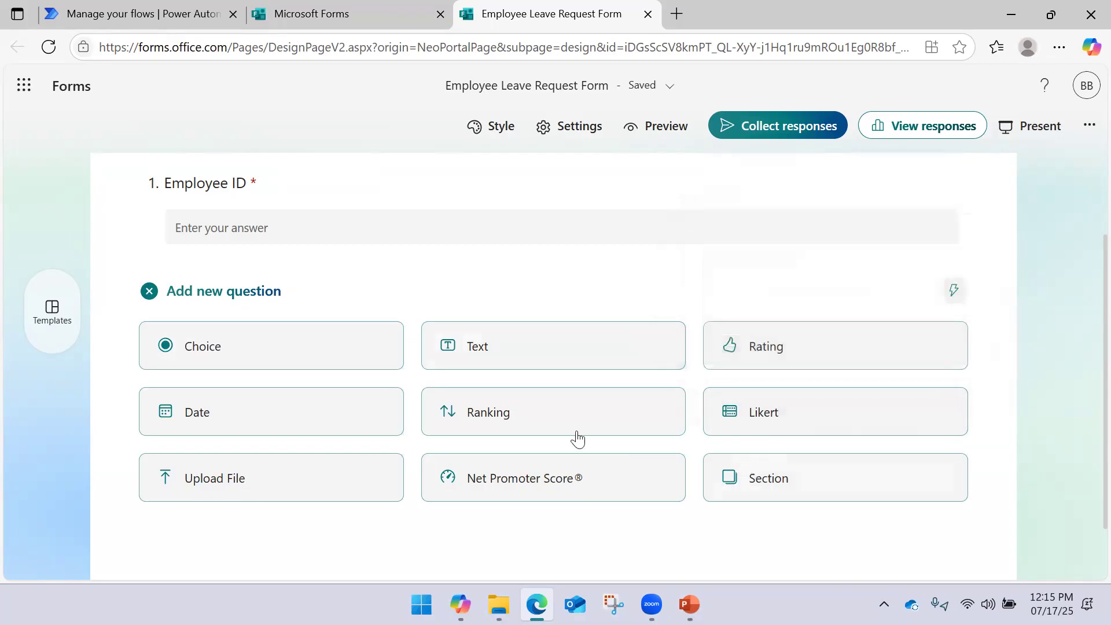
{"action": "left_click", "coordinate": [276, 412]}
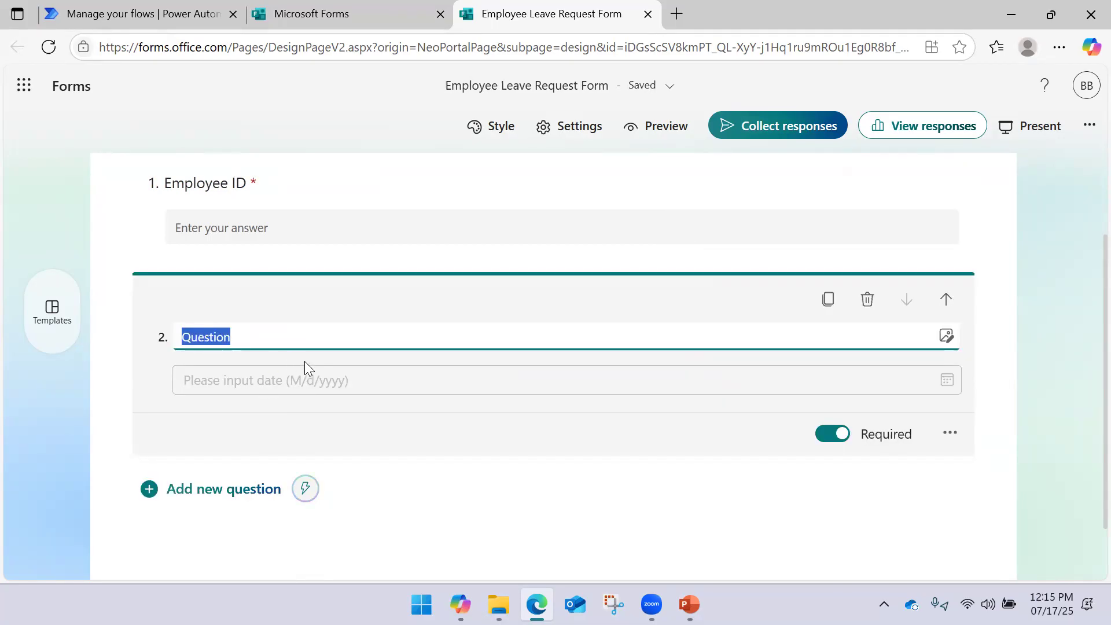
{"action": "type", "text": "Lea"}
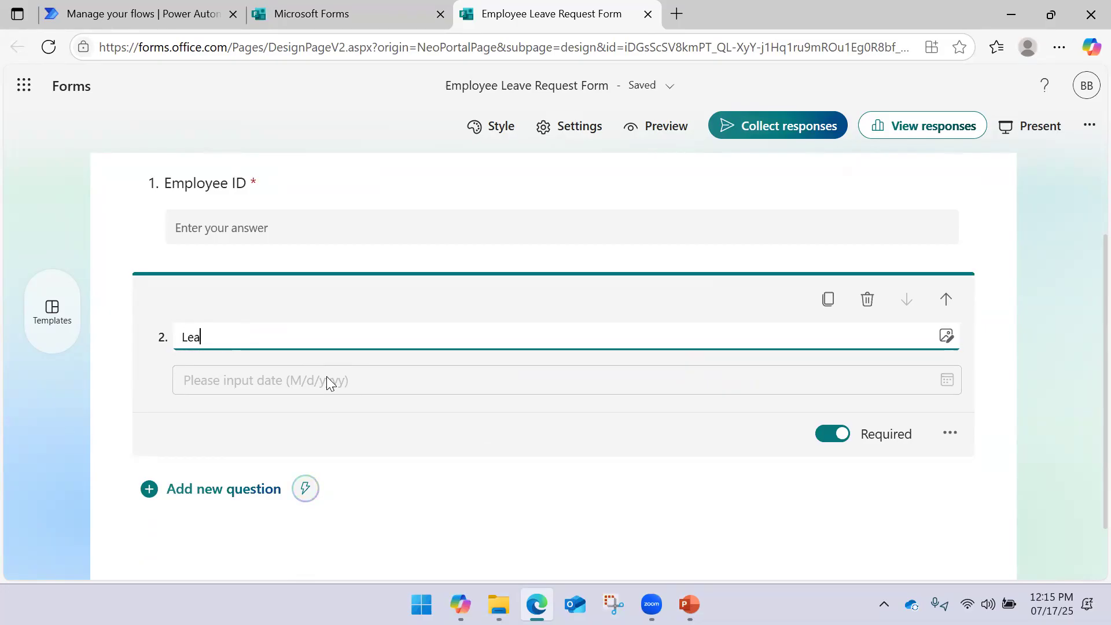
{"action": "type", "text": "ve Date"}
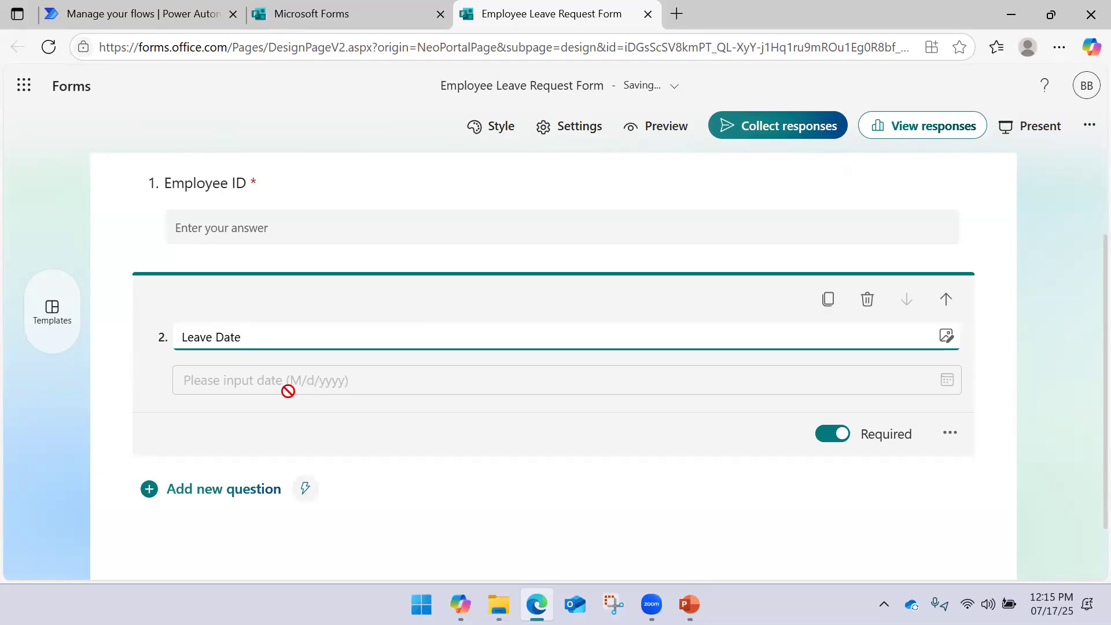
{"action": "left_click", "coordinate": [211, 499]}
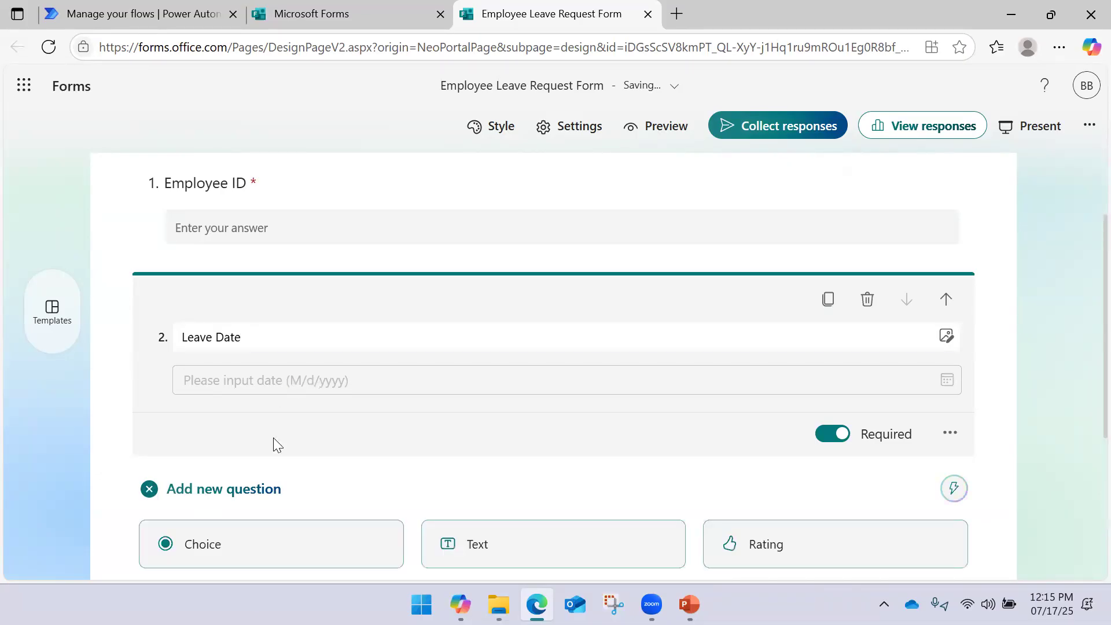
{"action": "scroll", "coordinate": [293, 414], "scroll_direction": "up", "scroll_amount": 5}
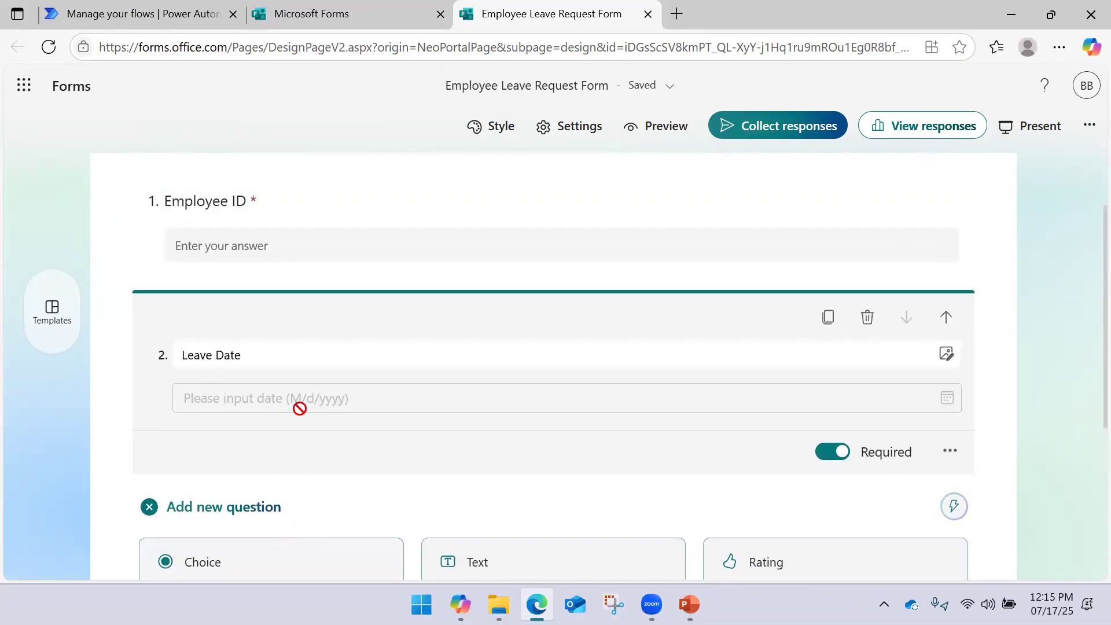
{"action": "scroll", "coordinate": [297, 408], "scroll_direction": "down", "scroll_amount": 5}
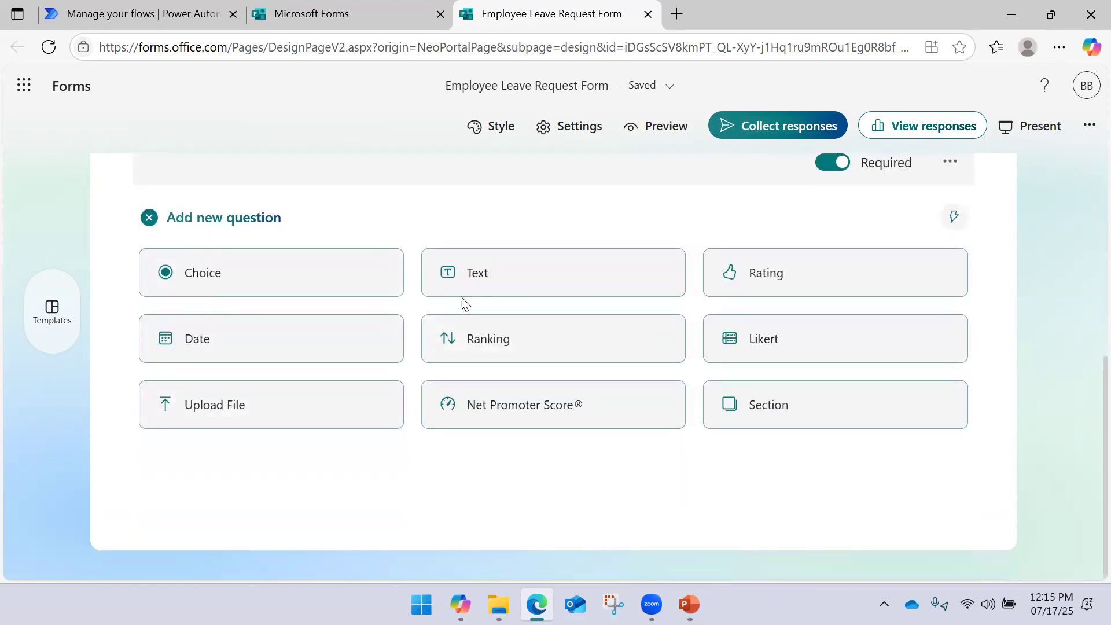
Add text question 3 titled 'Reason for Leave'
{"action": "left_click", "coordinate": [491, 275]}
{"action": "type", "text": "Reason for Leave"}
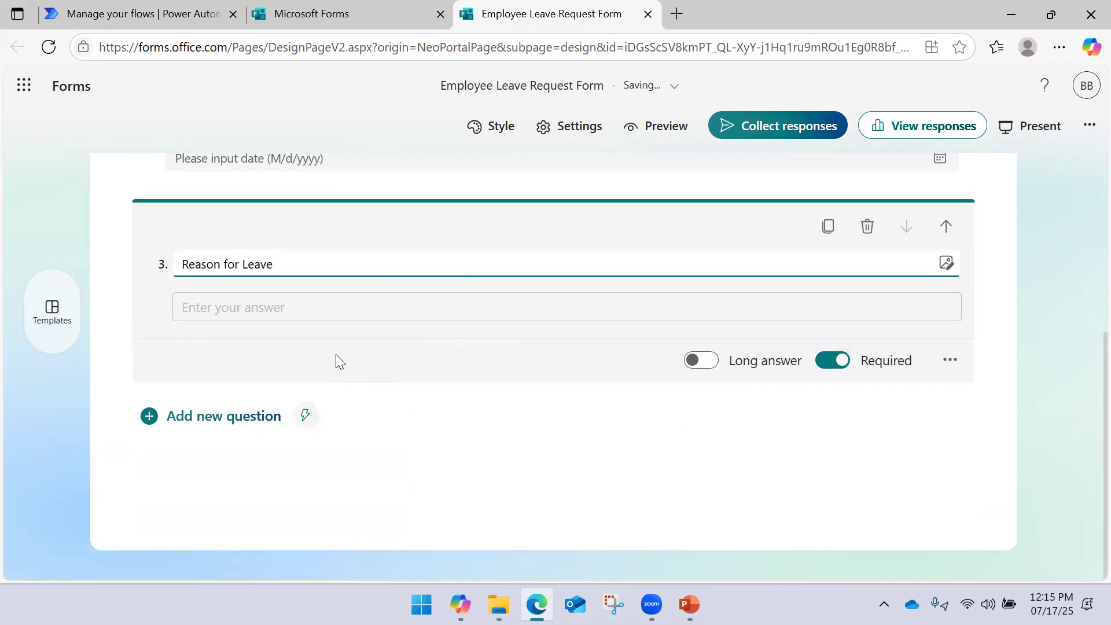
{"action": "scroll", "coordinate": [450, 356], "scroll_direction": "up", "scroll_amount": 5}
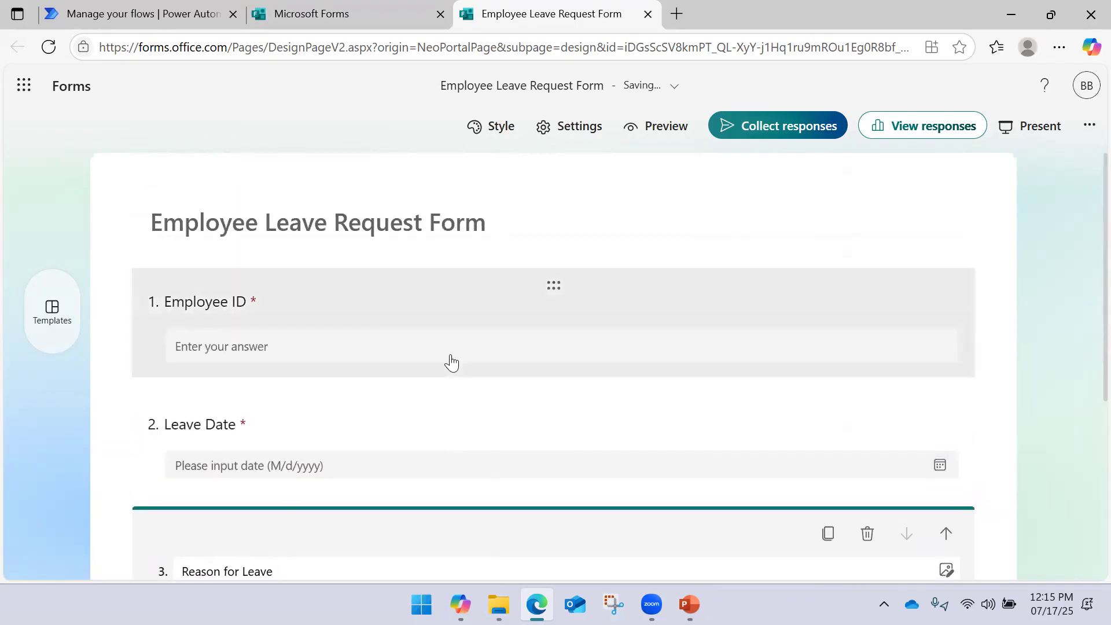
{"action": "scroll", "coordinate": [402, 362], "scroll_direction": "down", "scroll_amount": 5}
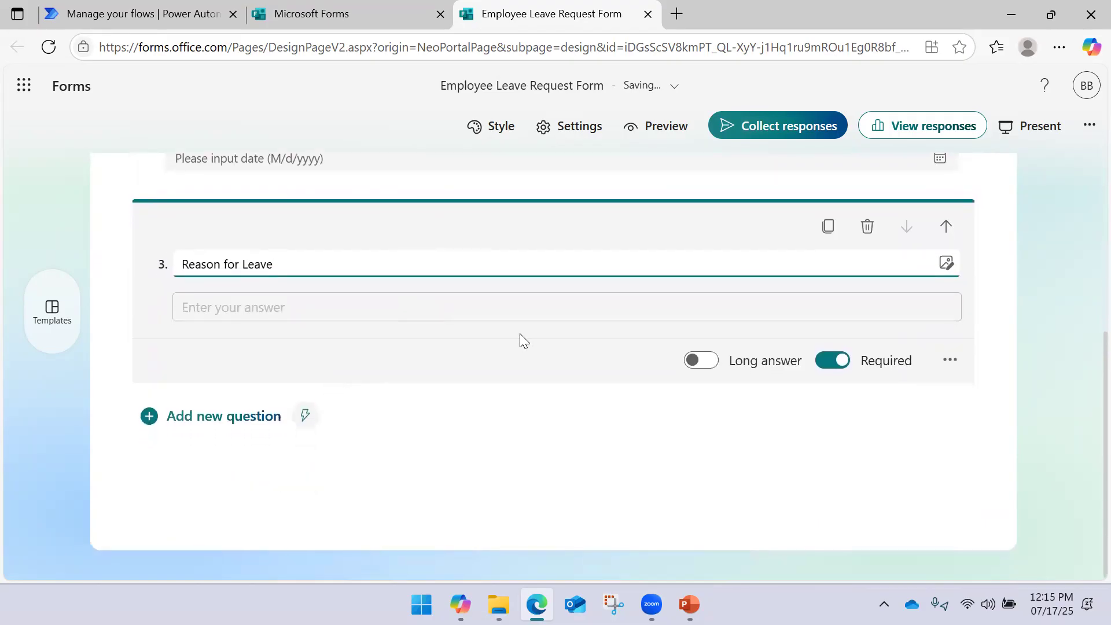
{"action": "scroll", "coordinate": [515, 332], "scroll_direction": "up", "scroll_amount": 3}
{"action": "scroll", "coordinate": [516, 334], "scroll_direction": "down", "scroll_amount": 3}
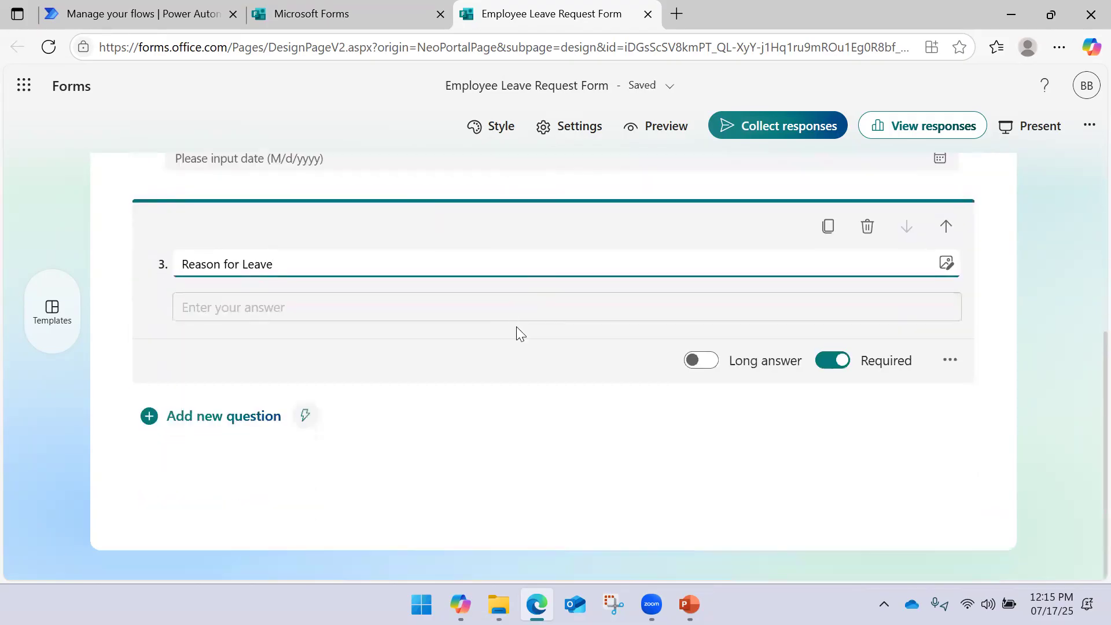
{"action": "scroll", "coordinate": [510, 336], "scroll_direction": "up", "scroll_amount": 5}
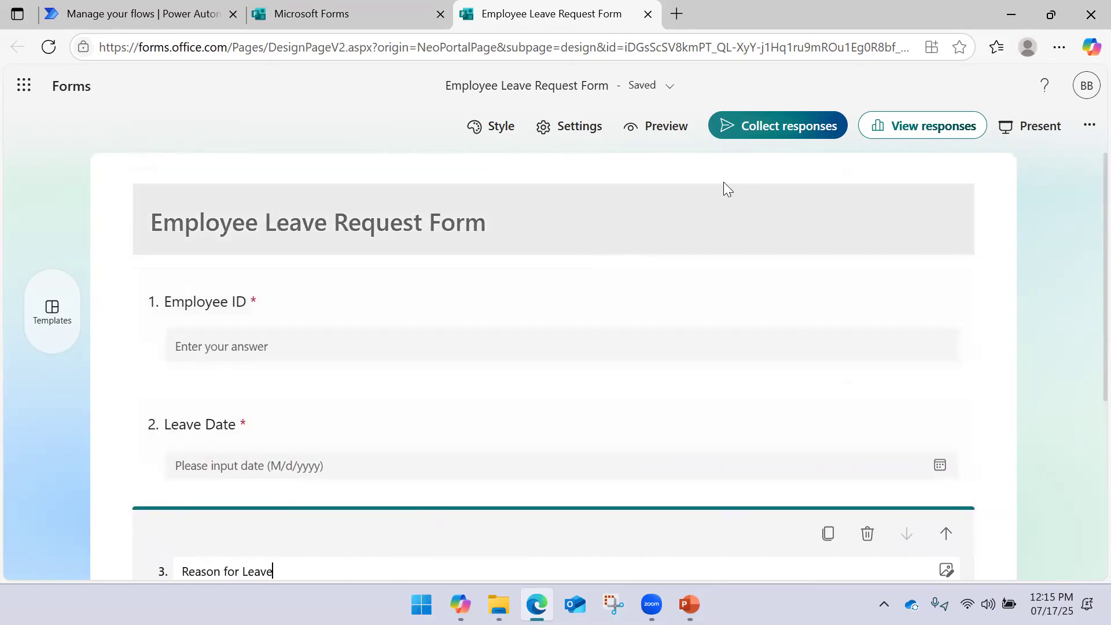
Check the form's save status in the header, then return to the top
{"action": "left_click", "coordinate": [668, 90]}
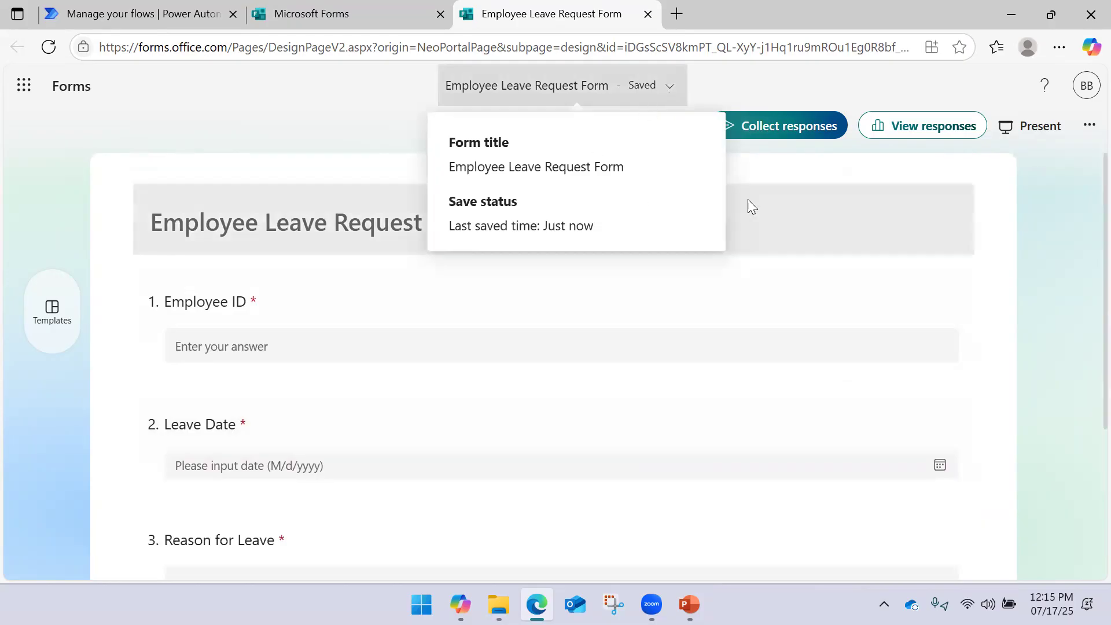
{"action": "left_click", "coordinate": [994, 198]}
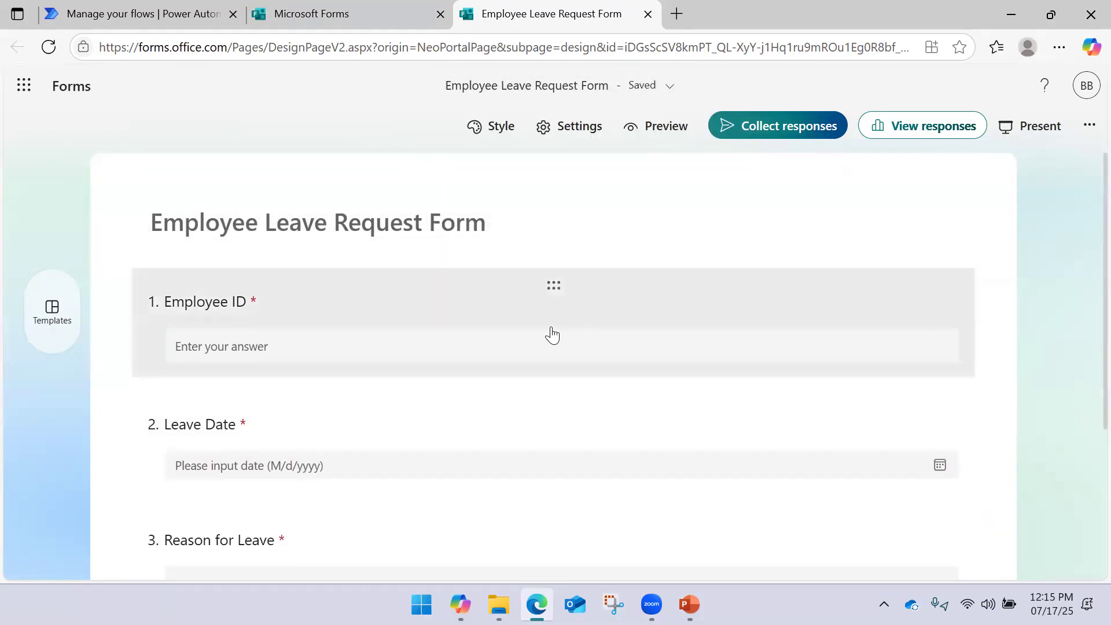
{"action": "scroll", "coordinate": [550, 334], "scroll_direction": "down", "scroll_amount": 4}
{"action": "scroll", "coordinate": [537, 334], "scroll_direction": "up", "scroll_amount": 2}
{"action": "scroll", "coordinate": [539, 330], "scroll_direction": "up", "scroll_amount": 2}
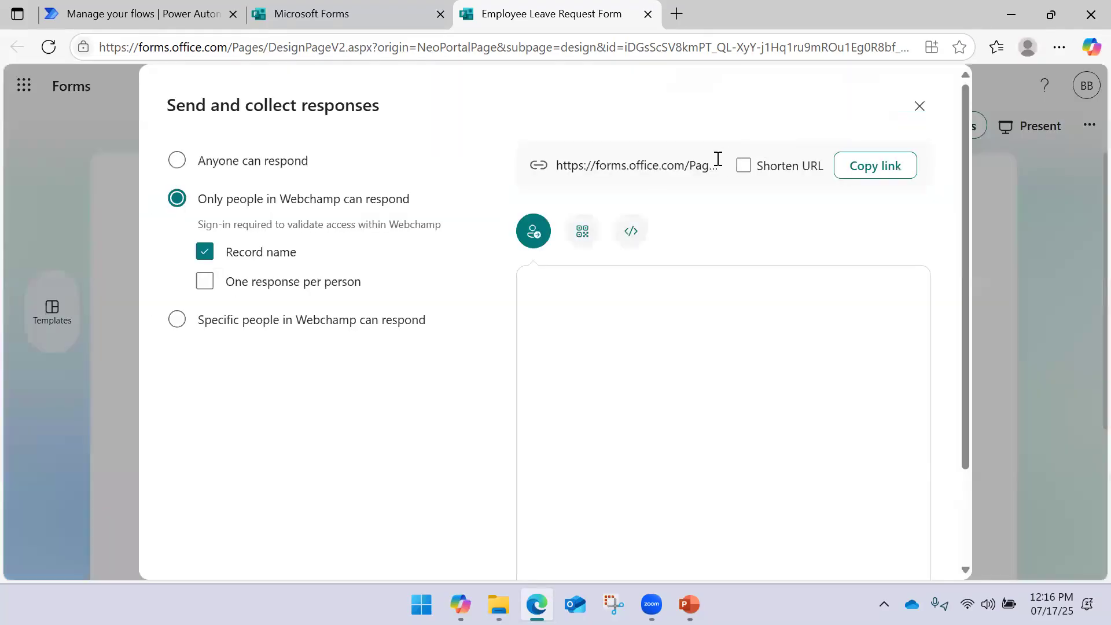
Copy the form's response link and open it in a new browser tab
{"action": "left_click", "coordinate": [791, 143]}
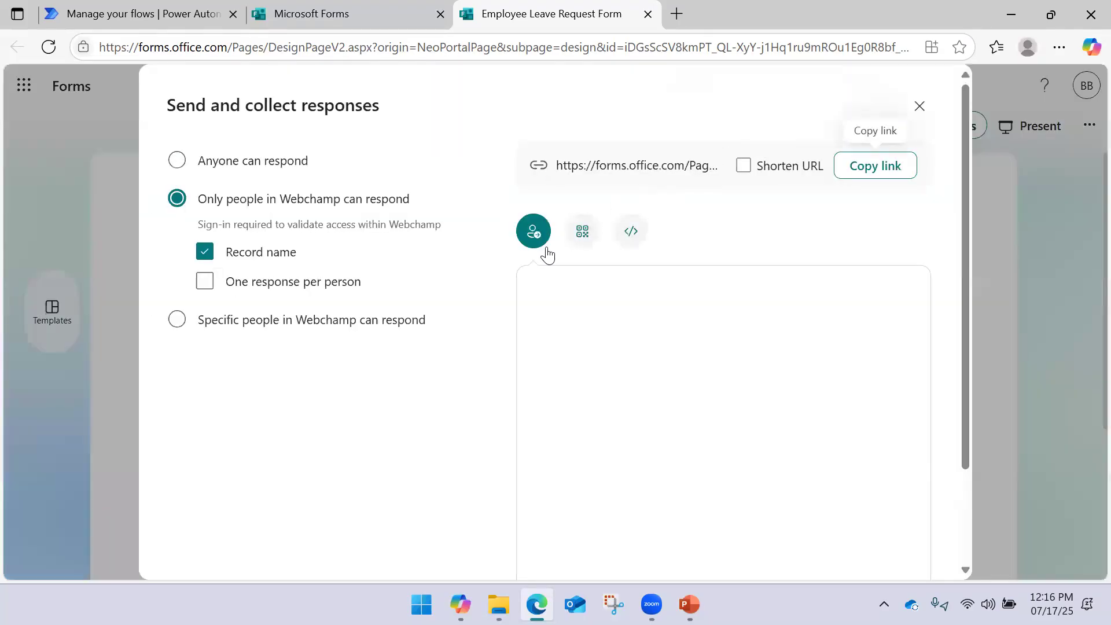
{"action": "left_click", "coordinate": [856, 169]}
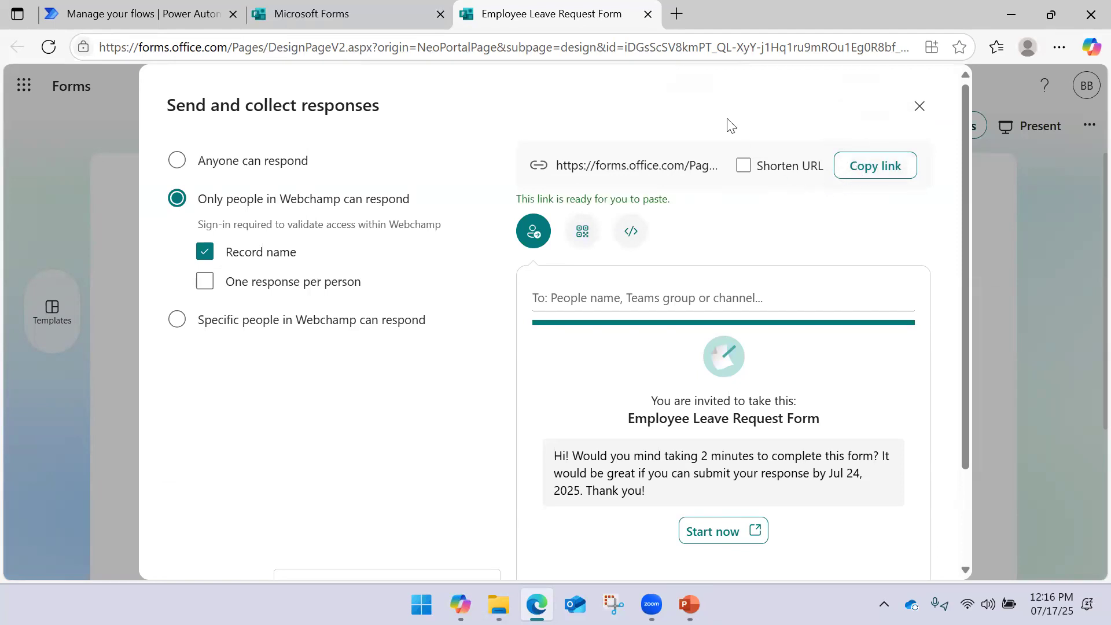
{"action": "left_click", "coordinate": [672, 23]}
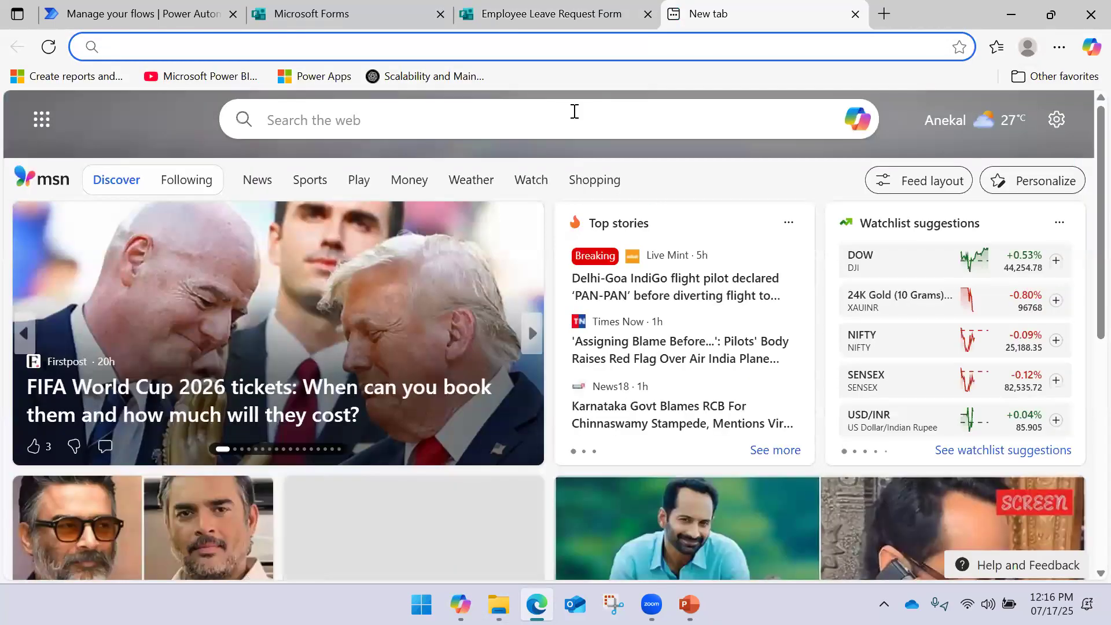
{"action": "key", "text": "ctrl+v"}
{"action": "key", "text": "Return"}
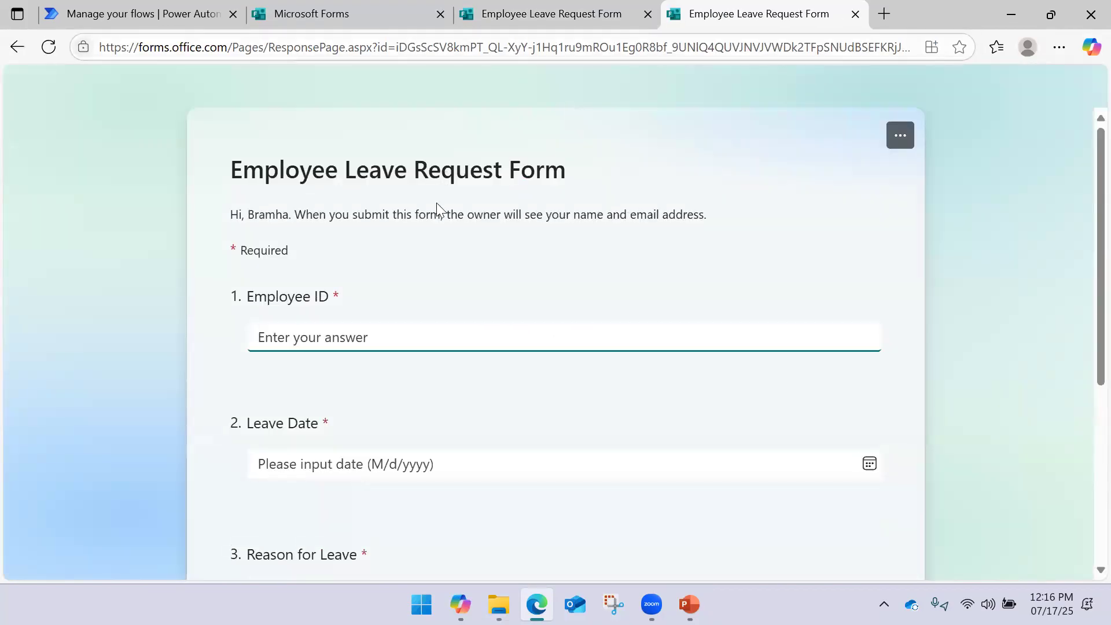
{"action": "scroll", "coordinate": [411, 262], "scroll_direction": "down", "scroll_amount": 5}
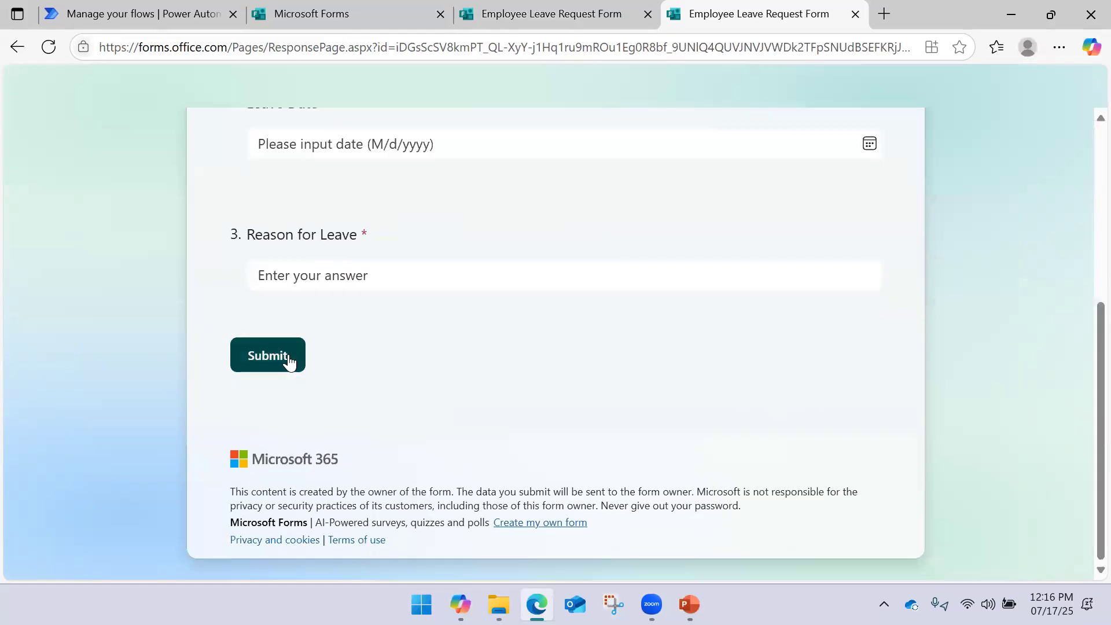
{"action": "scroll", "coordinate": [290, 361], "scroll_direction": "up", "scroll_amount": 5}
Close that response tab and reopen the form link in a fresh tab
{"action": "left_click", "coordinate": [300, 339]}
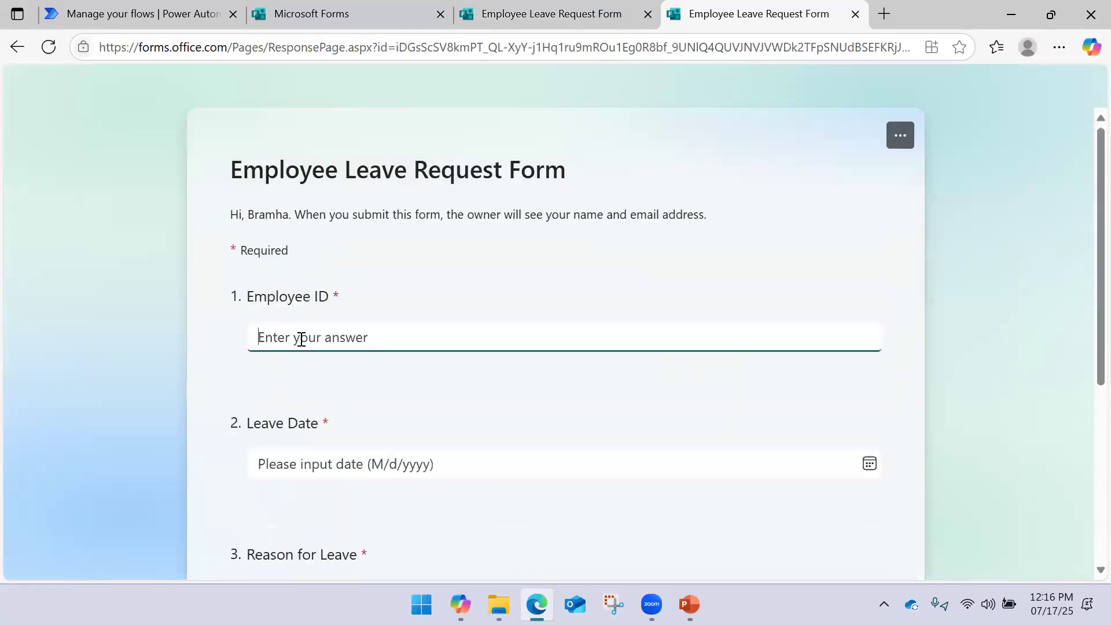
{"action": "left_click", "coordinate": [855, 15]}
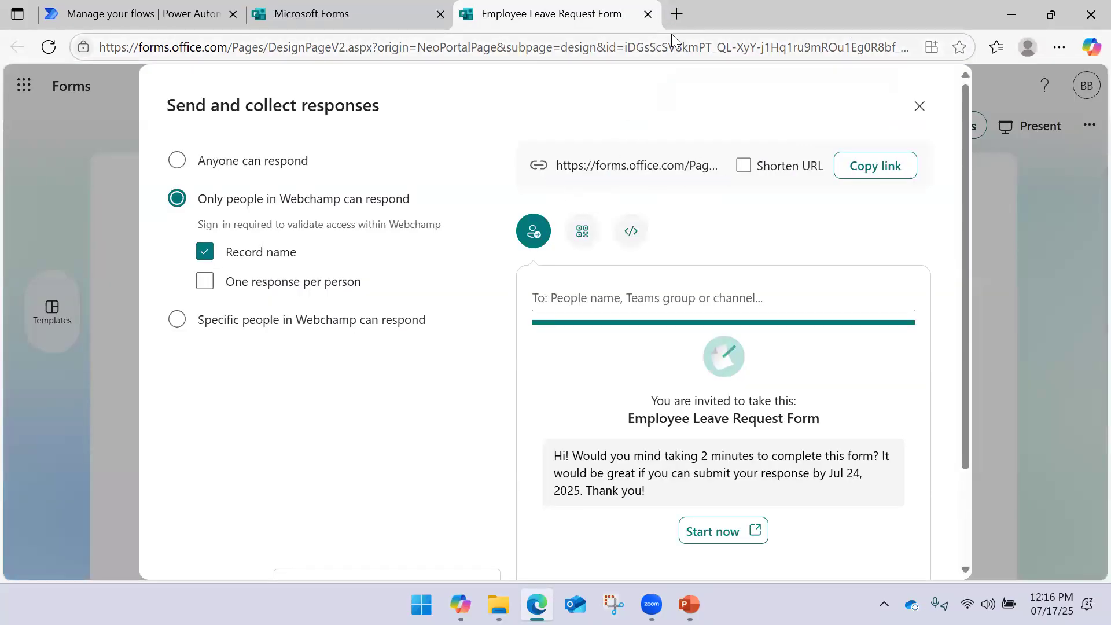
{"action": "left_click", "coordinate": [676, 14]}
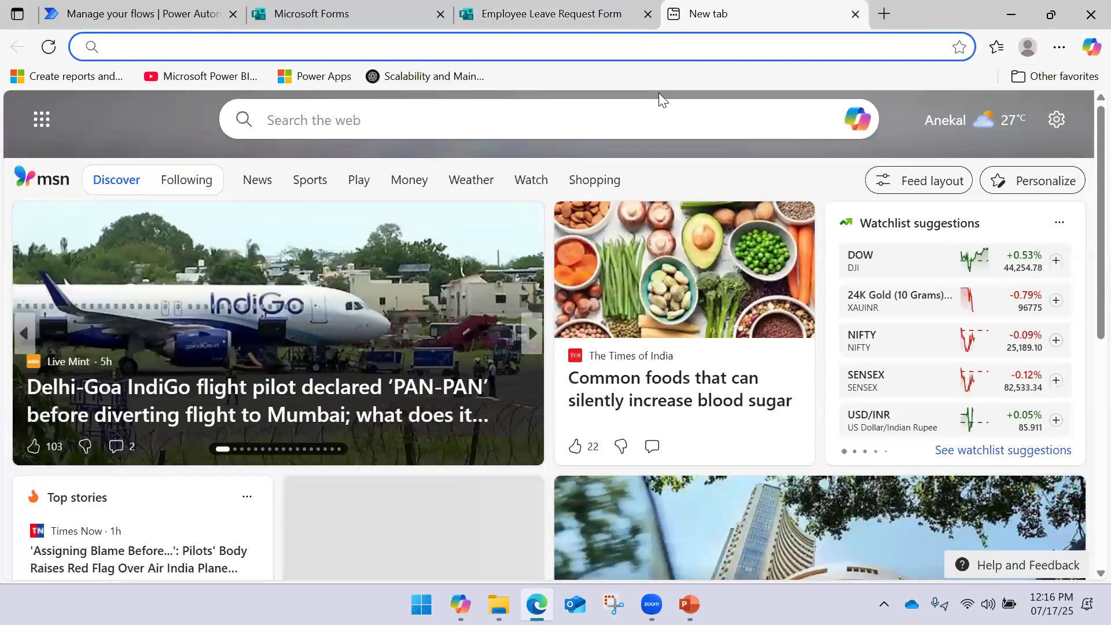
{"action": "key", "text": "ctrl+v"}
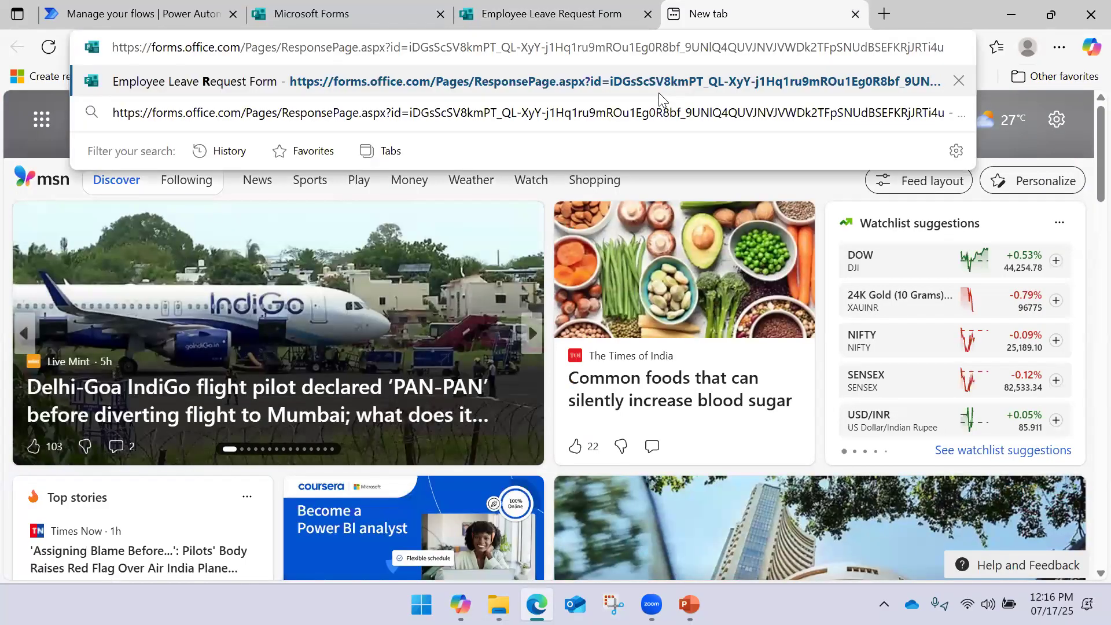
{"action": "key", "text": "Return"}
{"action": "scroll", "coordinate": [446, 251], "scroll_direction": "down", "scroll_amount": 5}
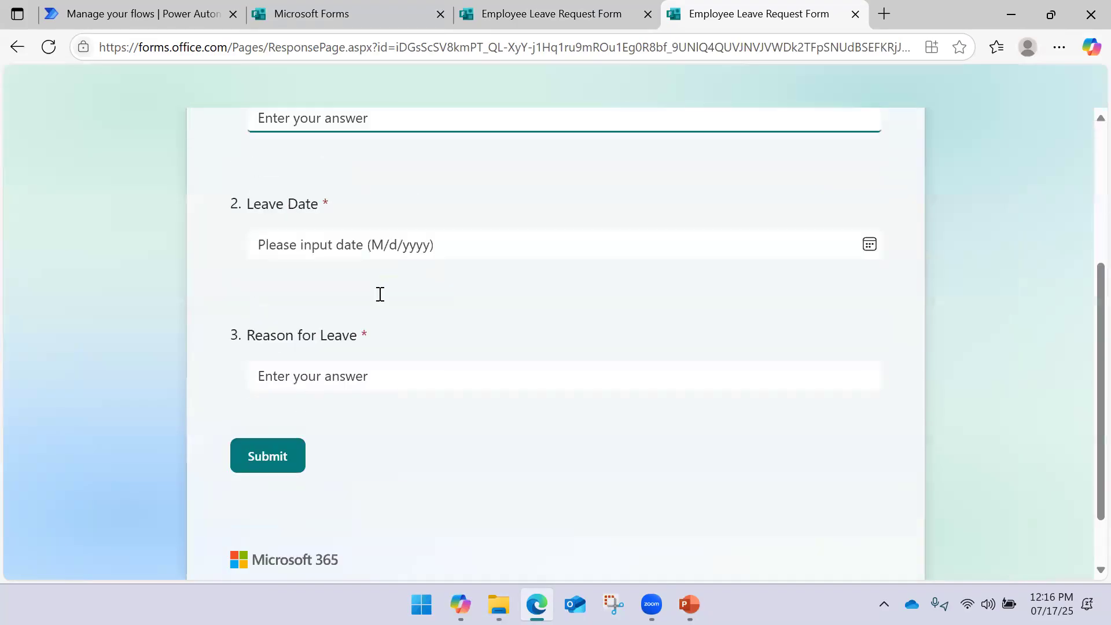
Set the Leave Date to 7/22/2025 using the calendar
{"action": "left_click", "coordinate": [867, 177]}
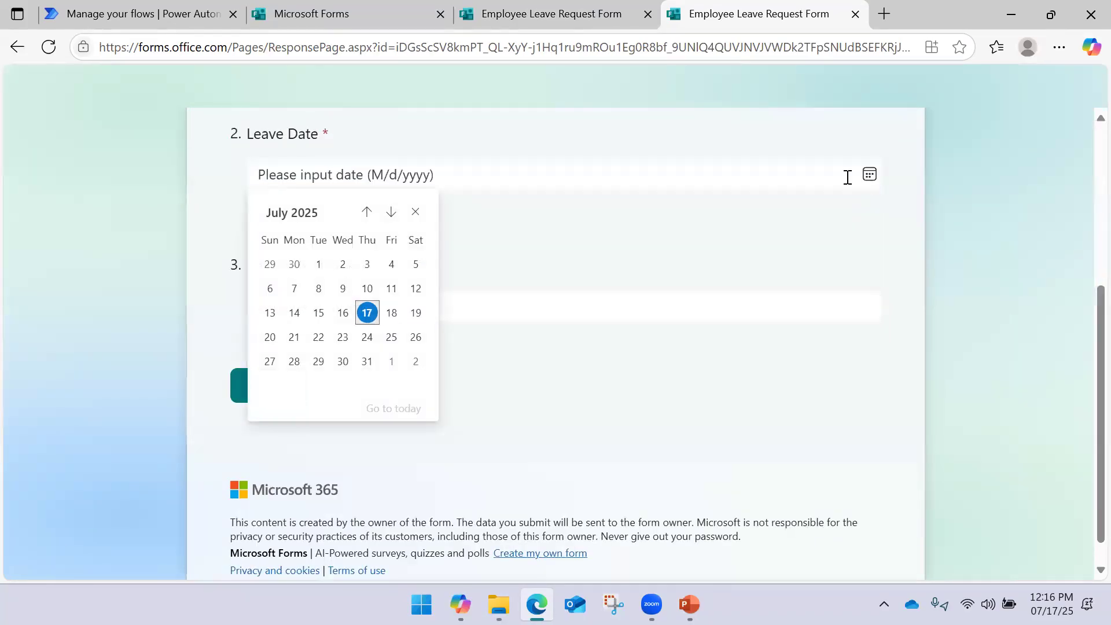
{"action": "left_click", "coordinate": [368, 313]}
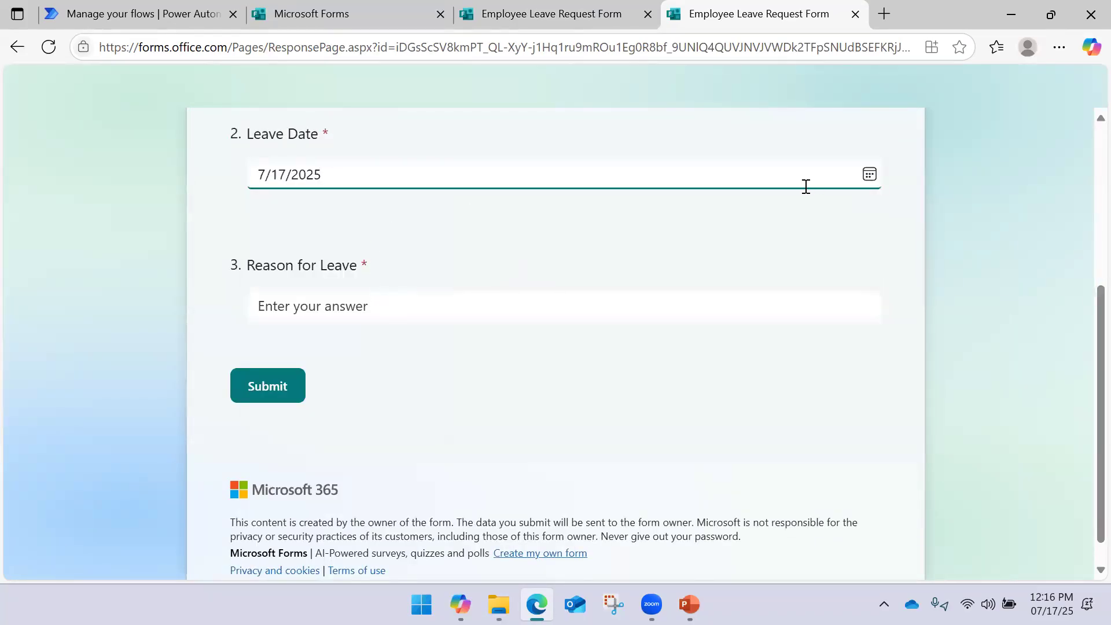
{"action": "left_click", "coordinate": [870, 175]}
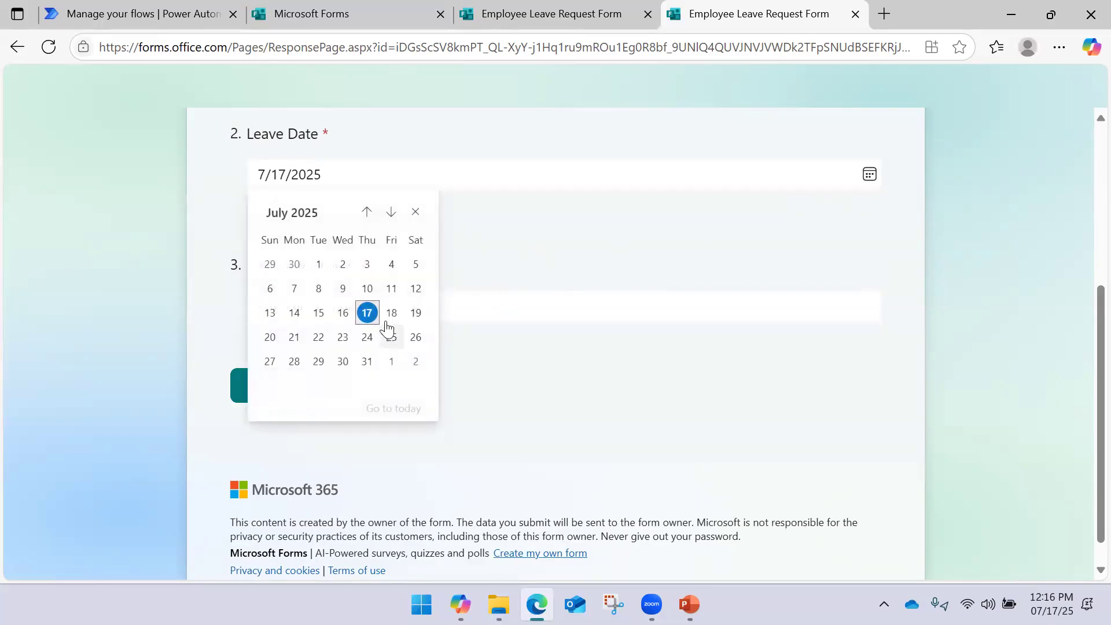
{"action": "left_click_drag", "start_coordinate": [380, 325], "coordinate": [325, 343]}
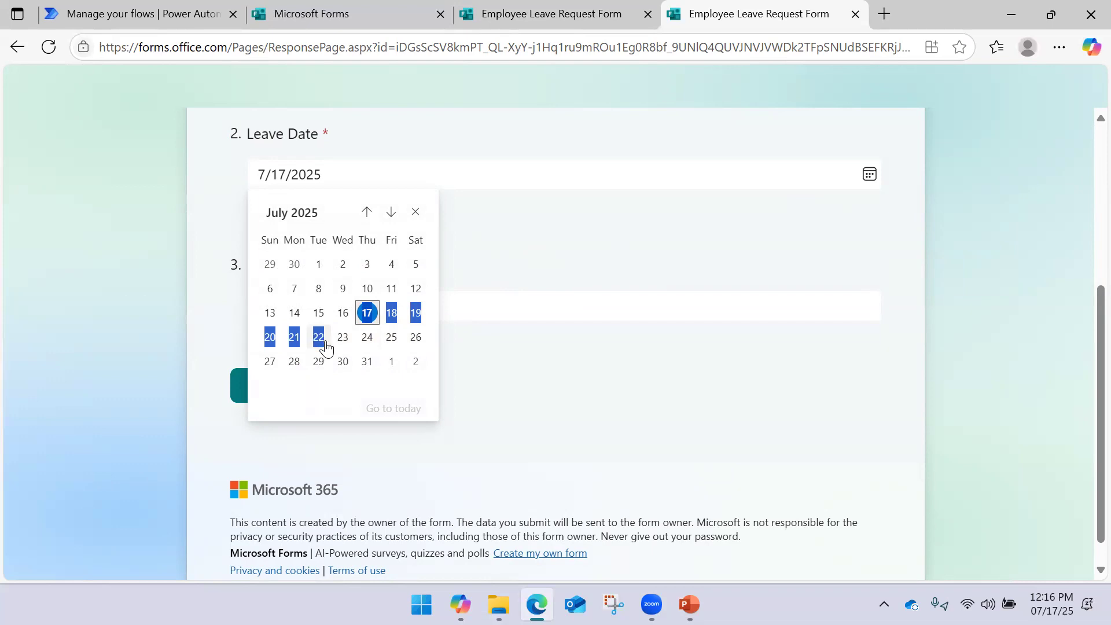
{"action": "left_click", "coordinate": [327, 344]}
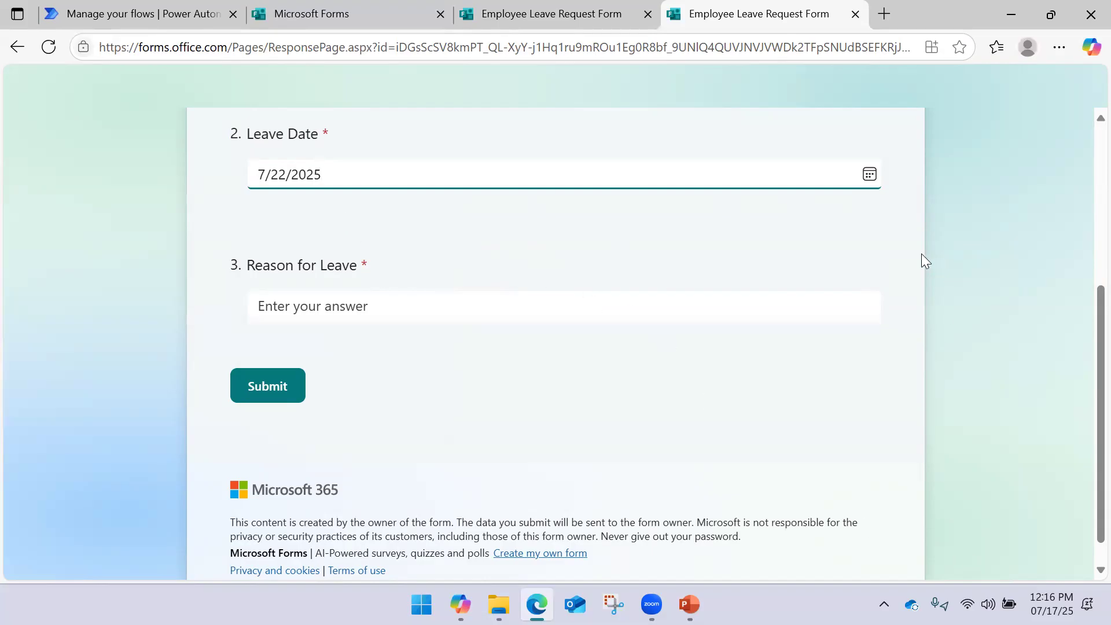
{"action": "scroll", "coordinate": [733, 271], "scroll_direction": "up", "scroll_amount": 5}
Enter a test employee ID and 'Test' as the reason for leave
{"action": "left_click", "coordinate": [416, 337]}
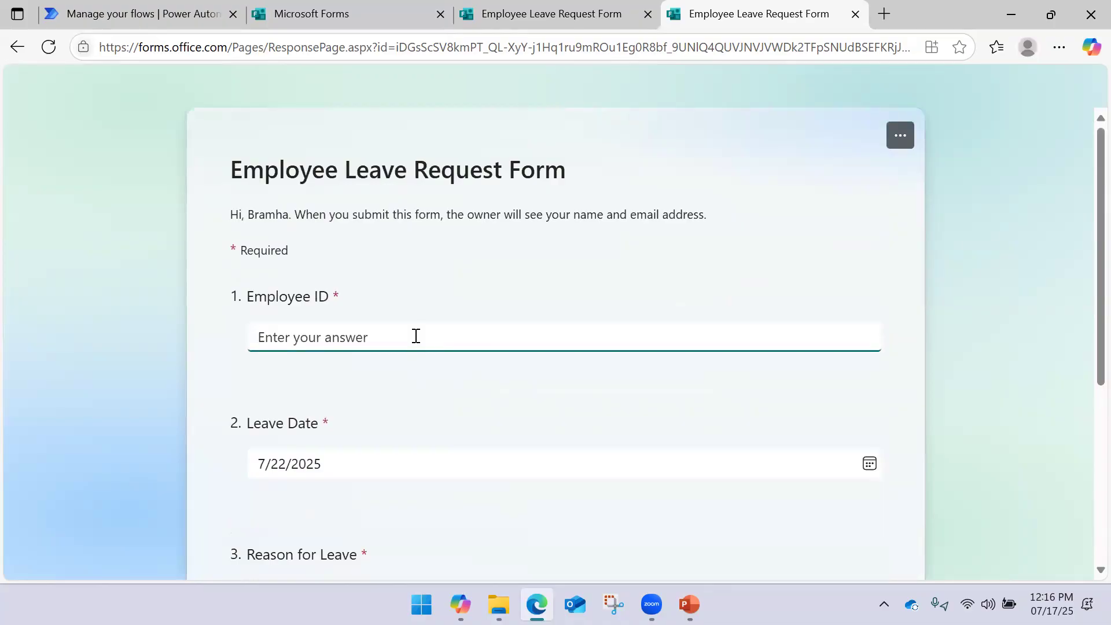
{"action": "type", "text": "0000"}
{"action": "type", "text": "0001"}
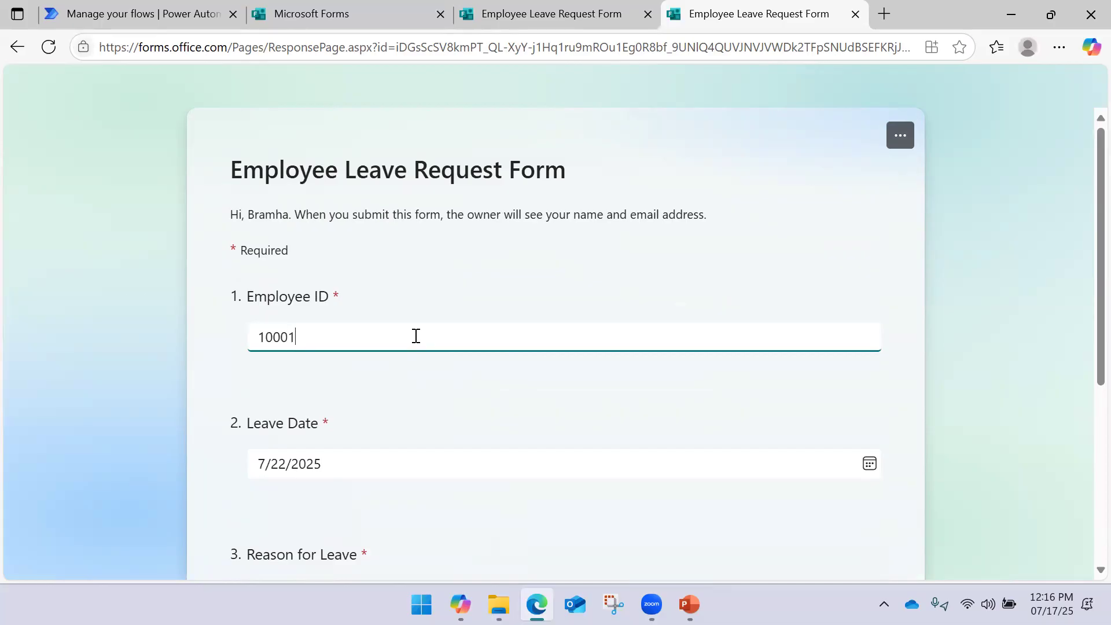
{"action": "scroll", "coordinate": [382, 358], "scroll_direction": "down", "scroll_amount": 5}
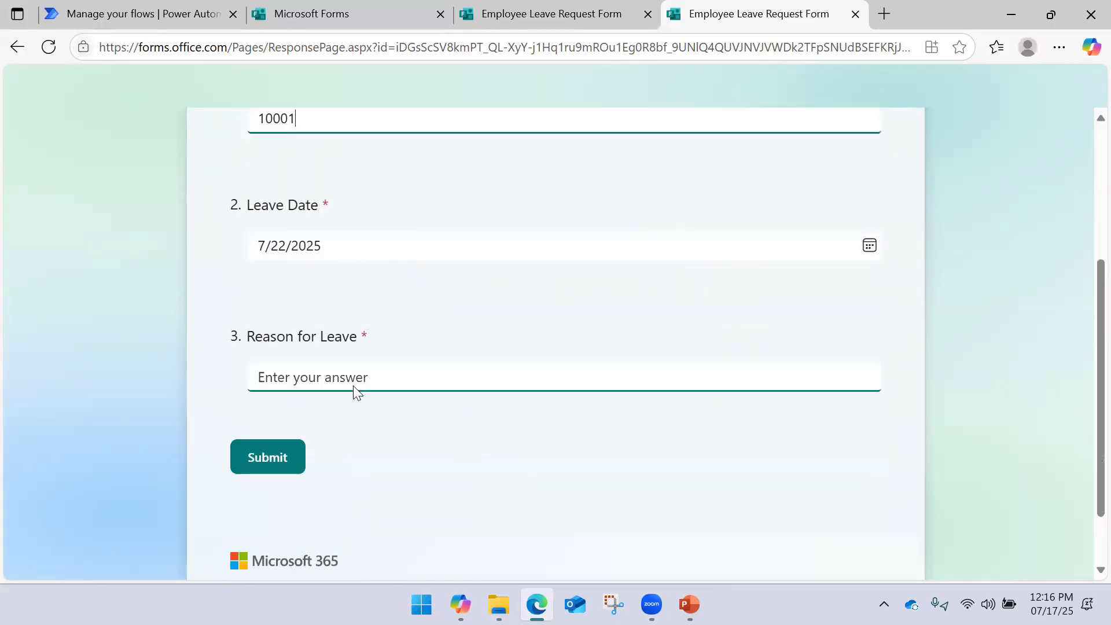
{"action": "left_click", "coordinate": [314, 317]}
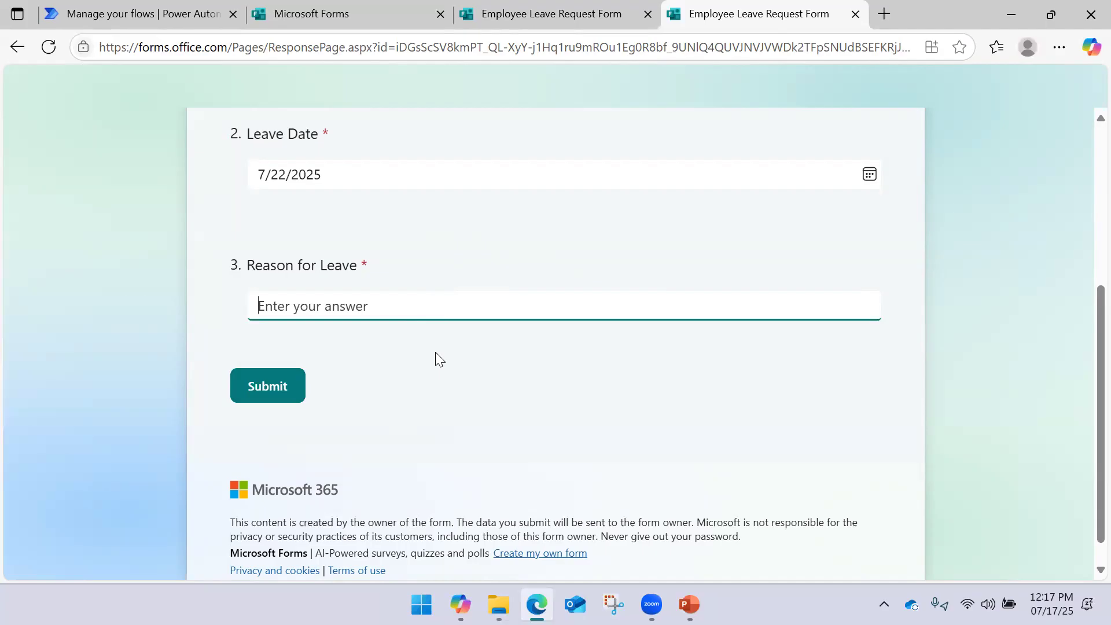
{"action": "type", "text": "Test"}
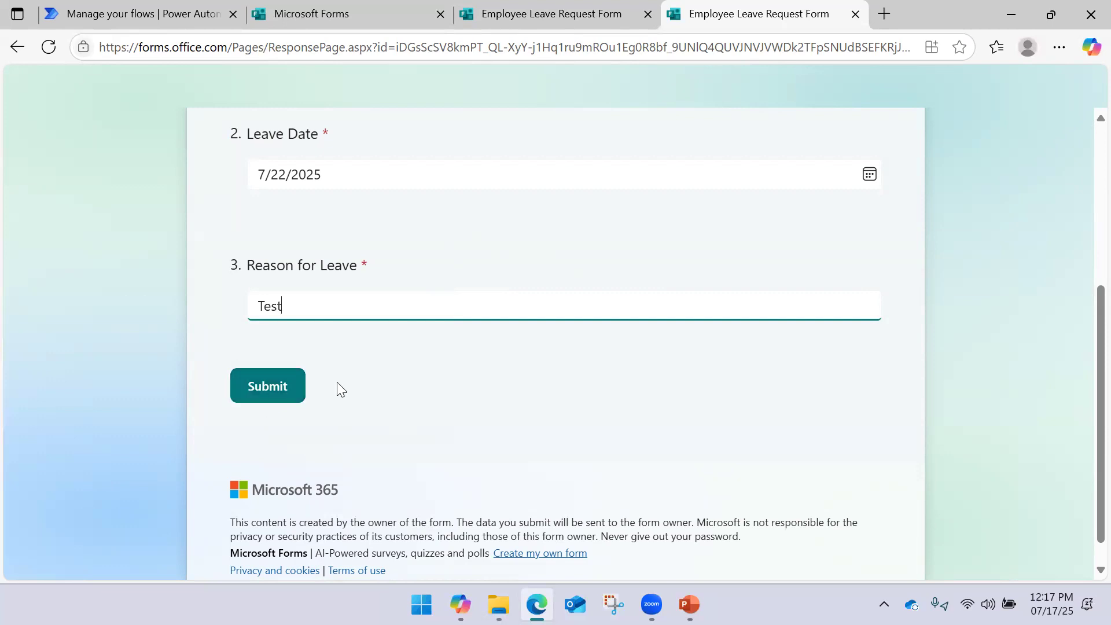
{"action": "scroll", "coordinate": [340, 381], "scroll_direction": "up", "scroll_amount": 5}
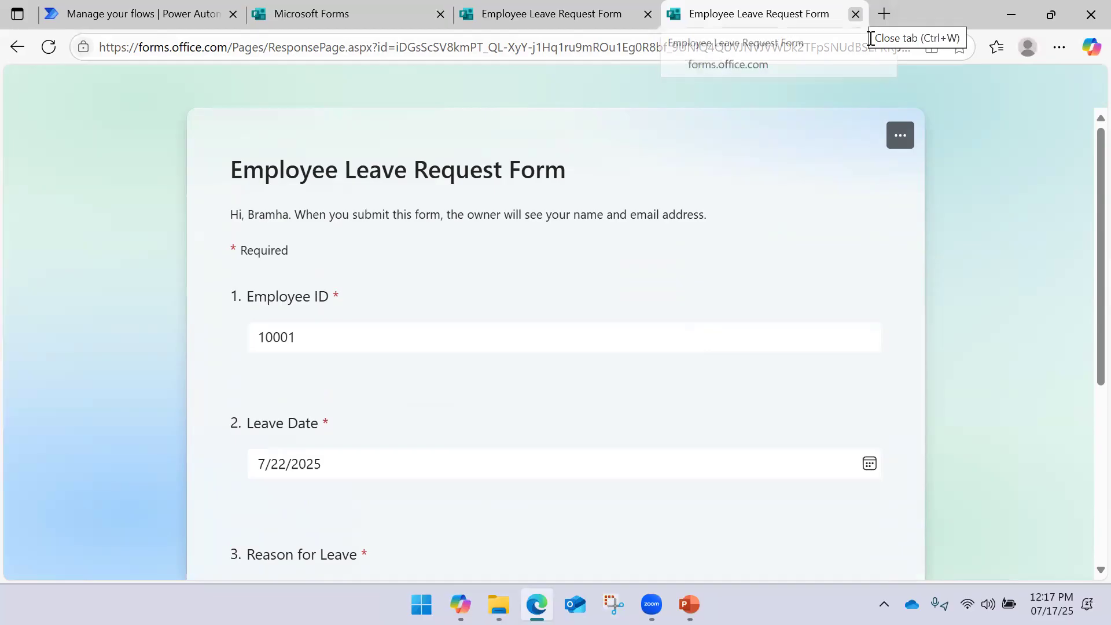
Close the test response tab, return to Power Automate's flows list, and open New flow
{"action": "left_click", "coordinate": [856, 14]}
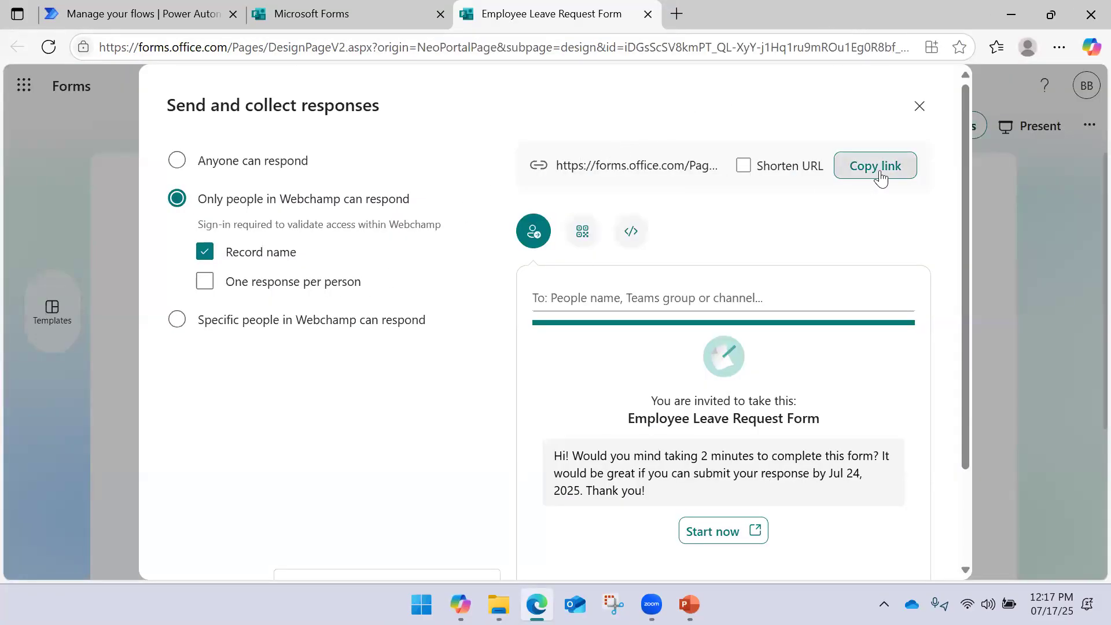
{"action": "left_click", "coordinate": [353, 23]}
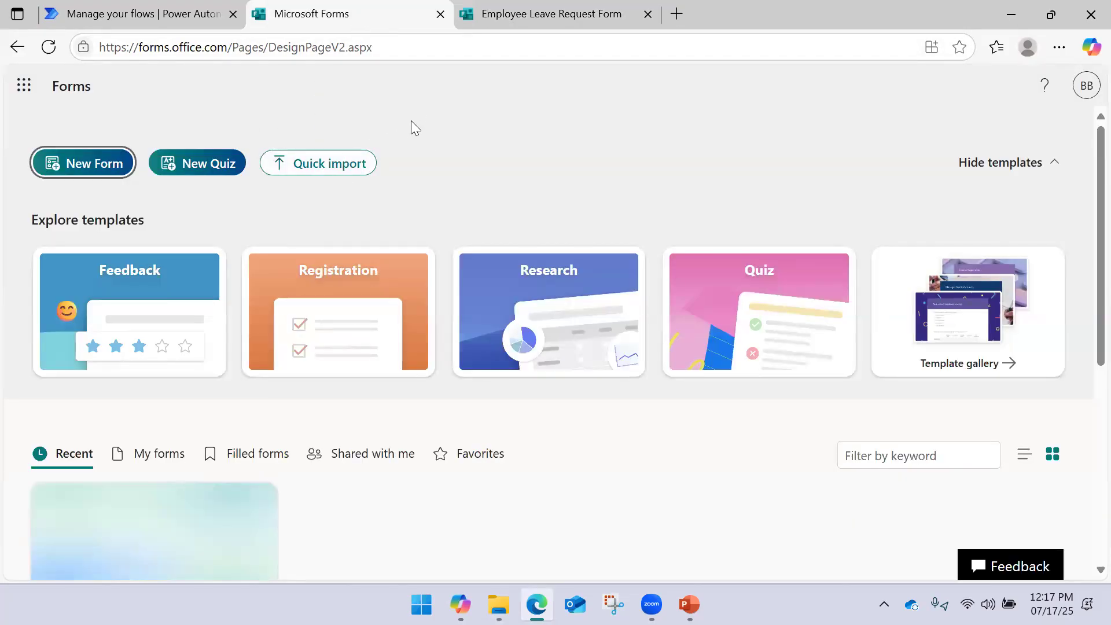
{"action": "left_click", "coordinate": [191, 18]}
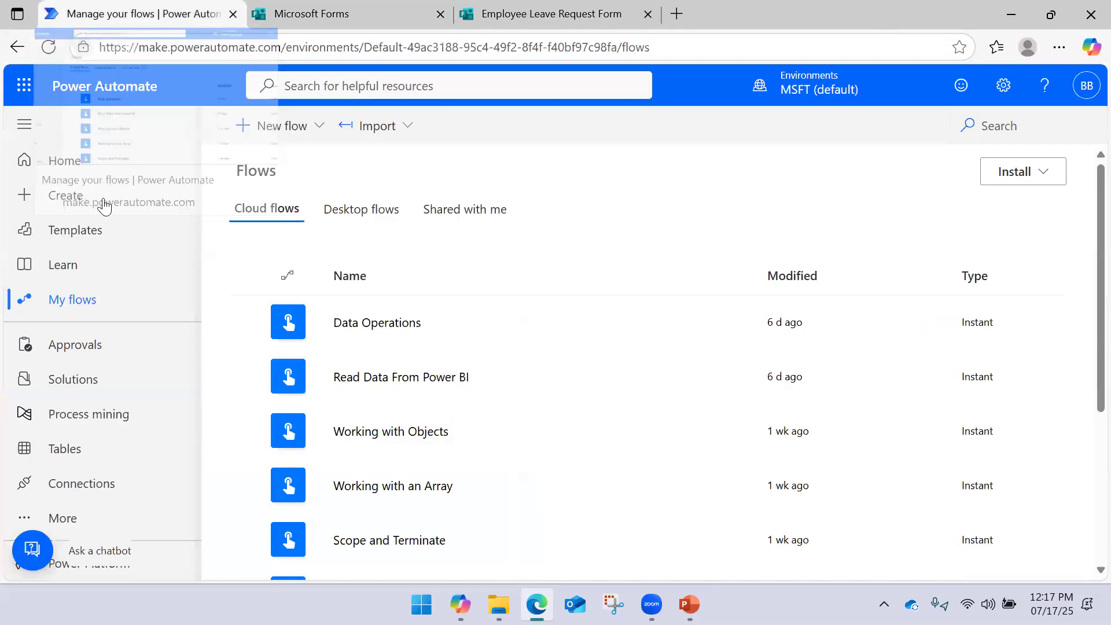
{"action": "left_click", "coordinate": [314, 136]}
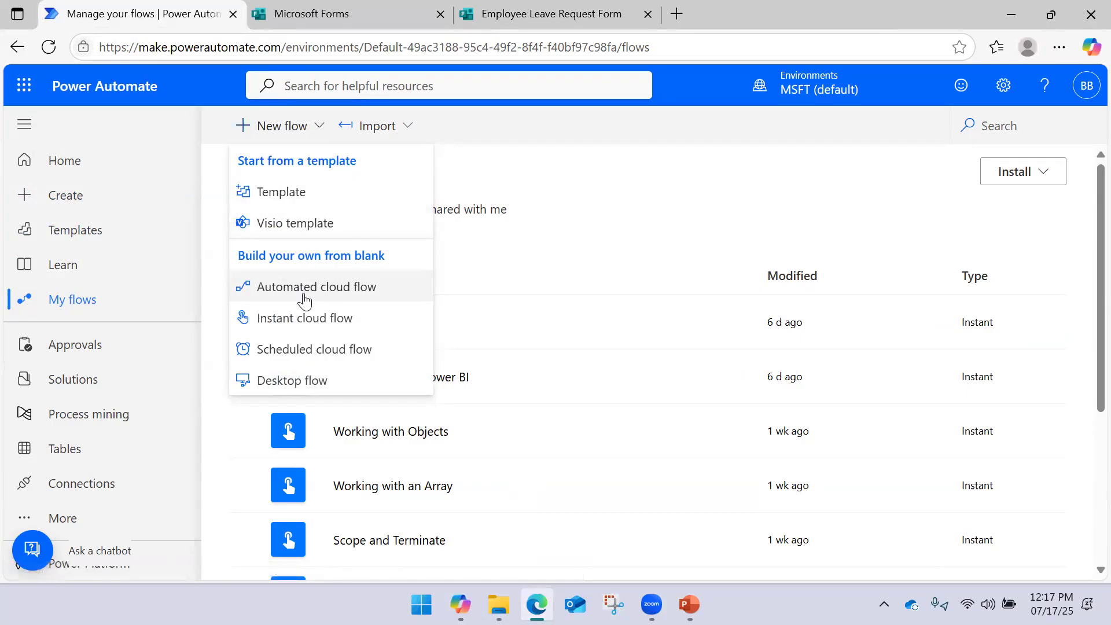
Create automated flow 'Leave Approval Flow' with the Forms 'When a new response is submitted' trigger
{"action": "left_click", "coordinate": [305, 300]}
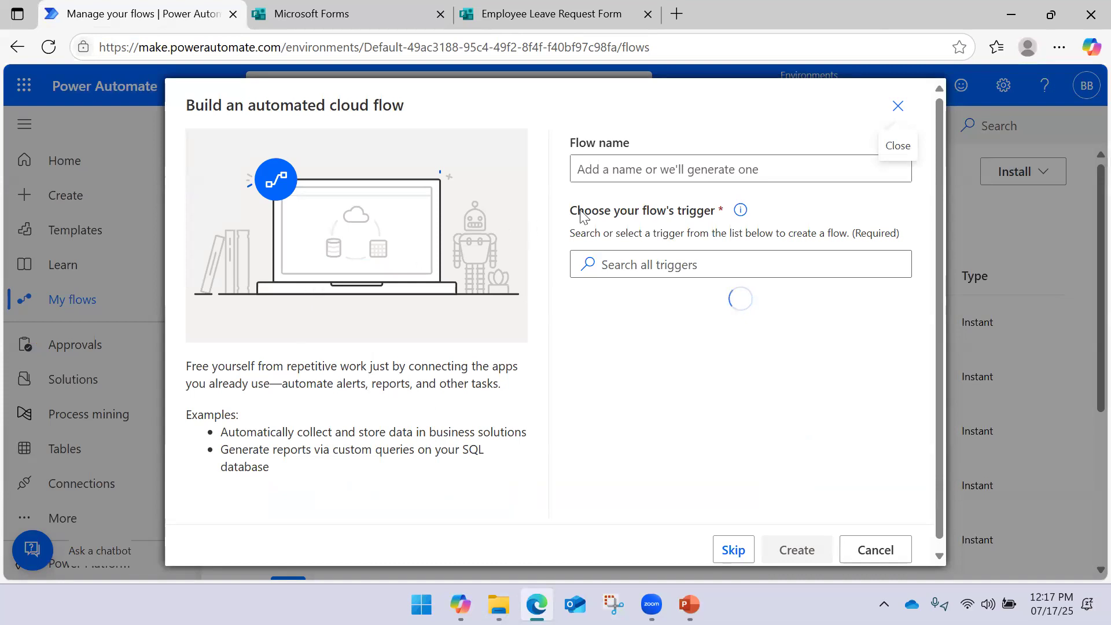
{"action": "left_click", "coordinate": [606, 177]}
{"action": "type", "text": "Leave Approval"}
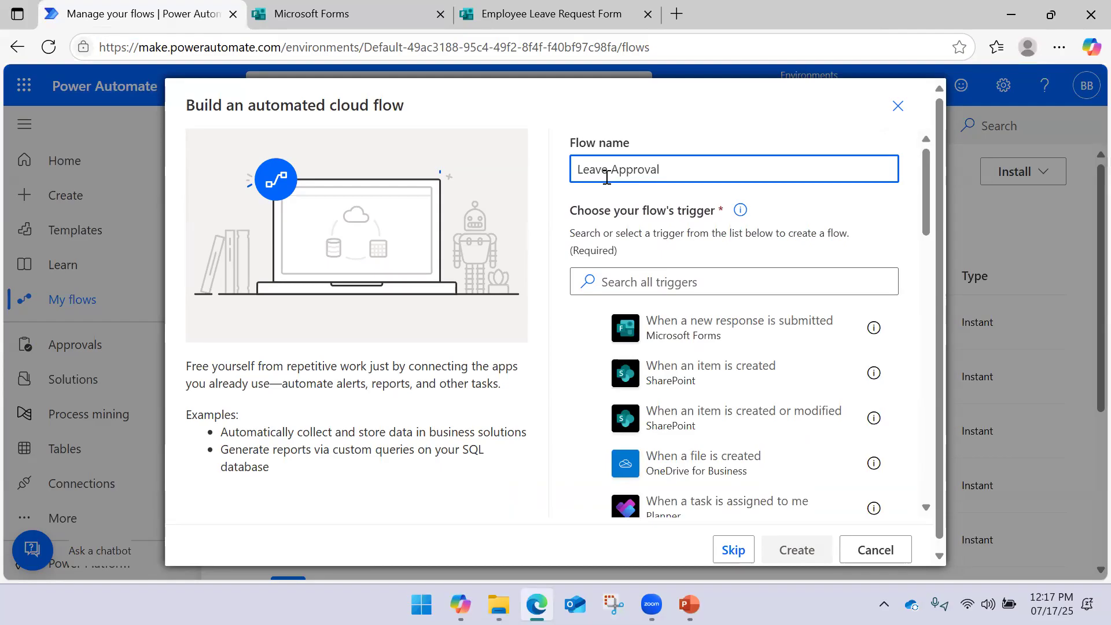
{"action": "type", "text": " Flow"}
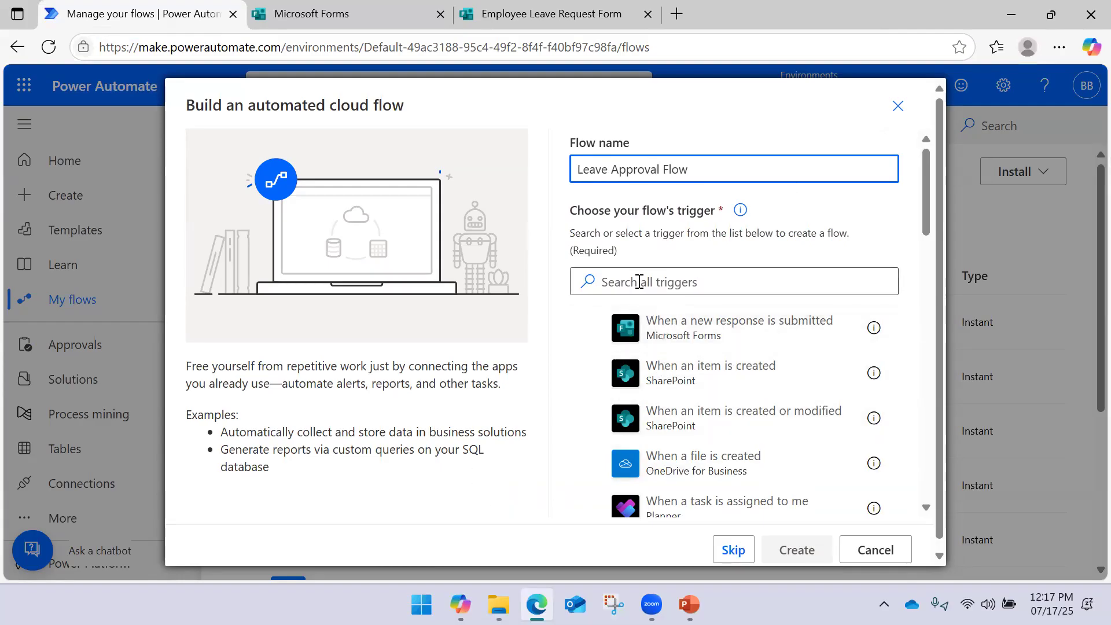
{"action": "scroll", "coordinate": [642, 382], "scroll_direction": "down", "scroll_amount": 10}
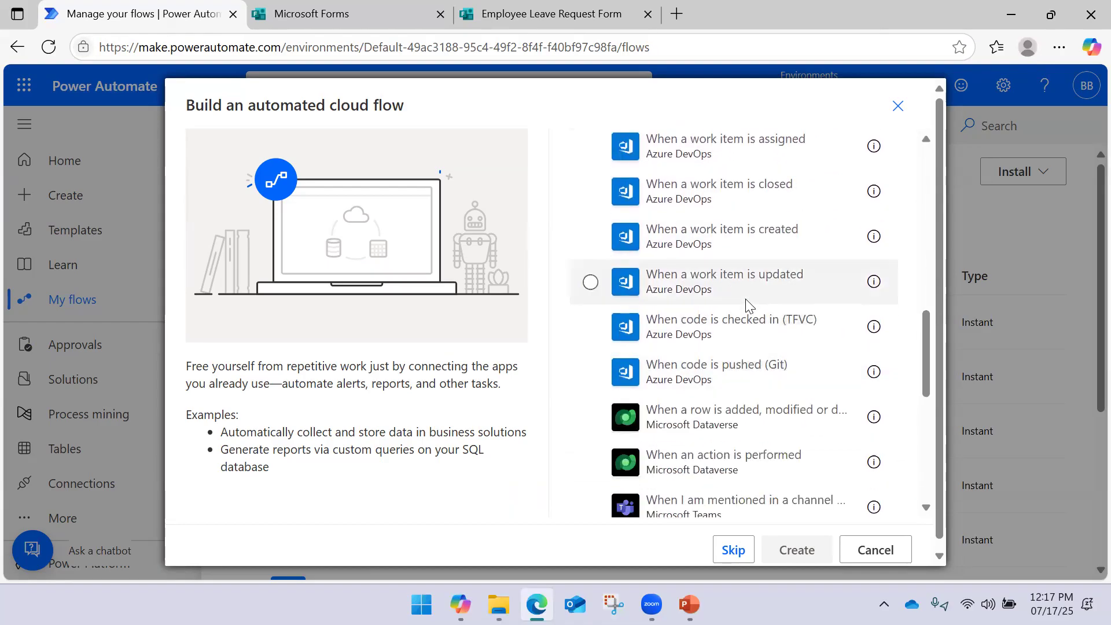
{"action": "scroll", "coordinate": [746, 304], "scroll_direction": "up", "scroll_amount": 10}
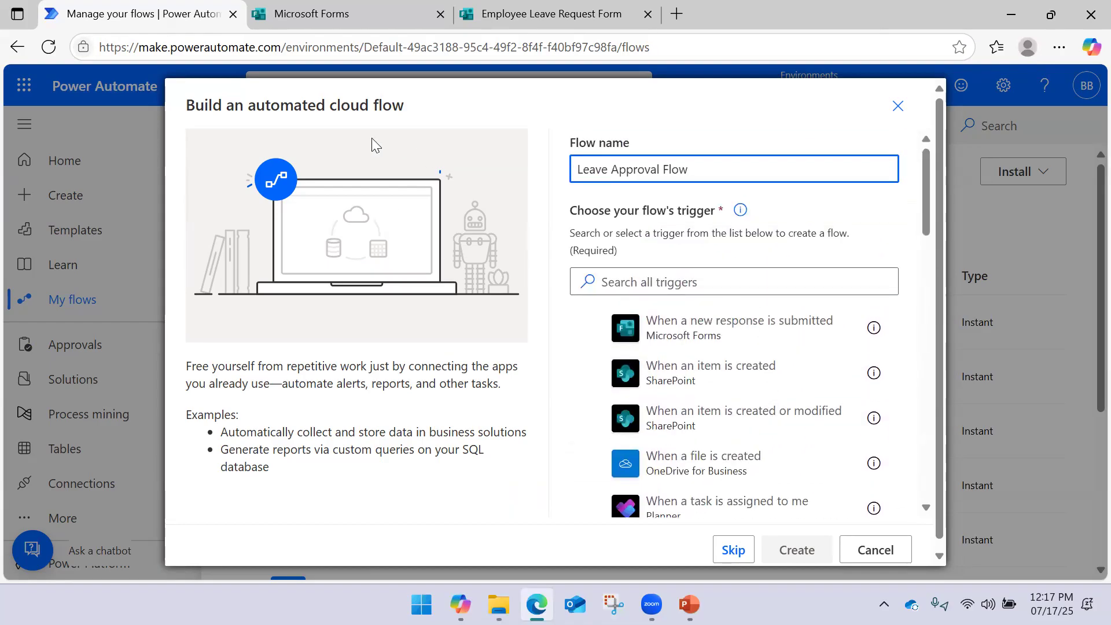
{"action": "scroll", "coordinate": [712, 359], "scroll_direction": "down", "scroll_amount": 5}
{"action": "scroll", "coordinate": [712, 365], "scroll_direction": "down", "scroll_amount": 5}
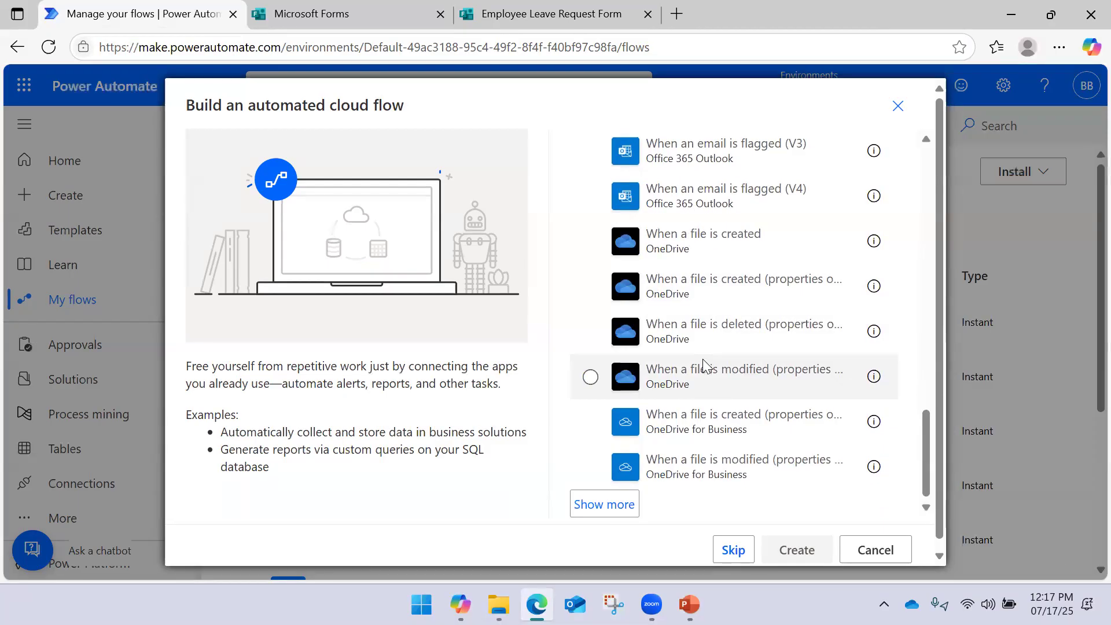
{"action": "scroll", "coordinate": [727, 329], "scroll_direction": "up", "scroll_amount": 10}
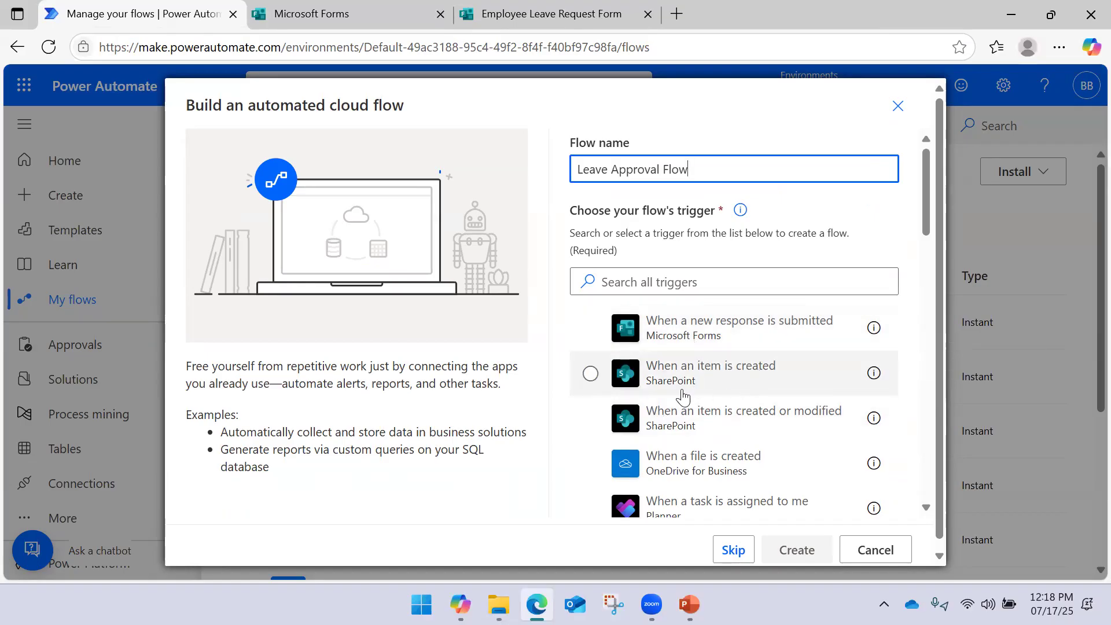
{"action": "left_click", "coordinate": [683, 339]}
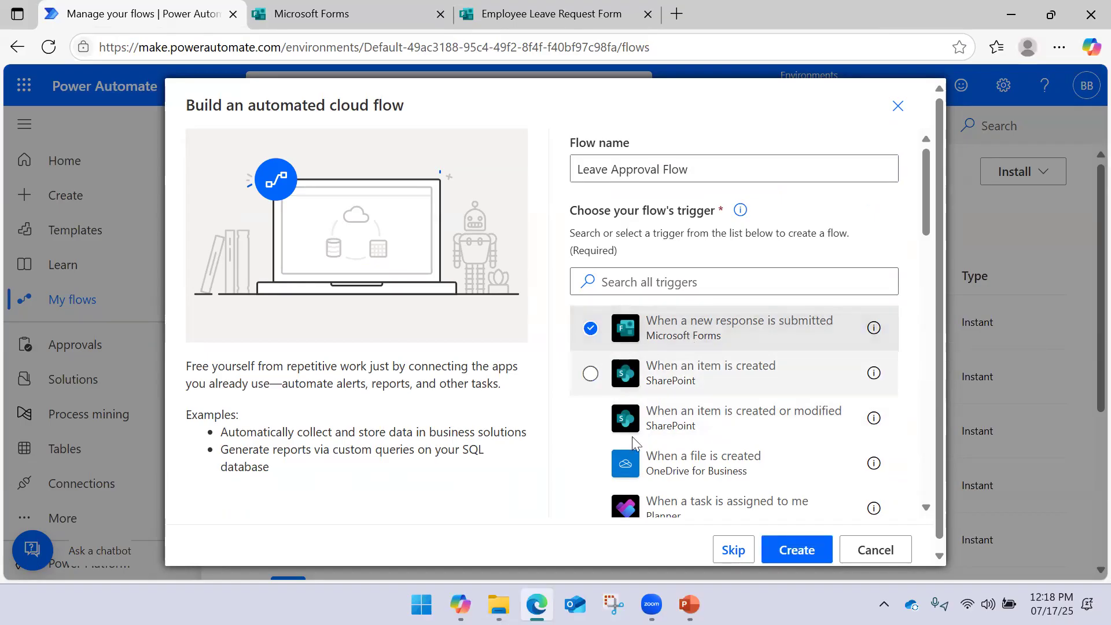
{"action": "left_click", "coordinate": [780, 551]}
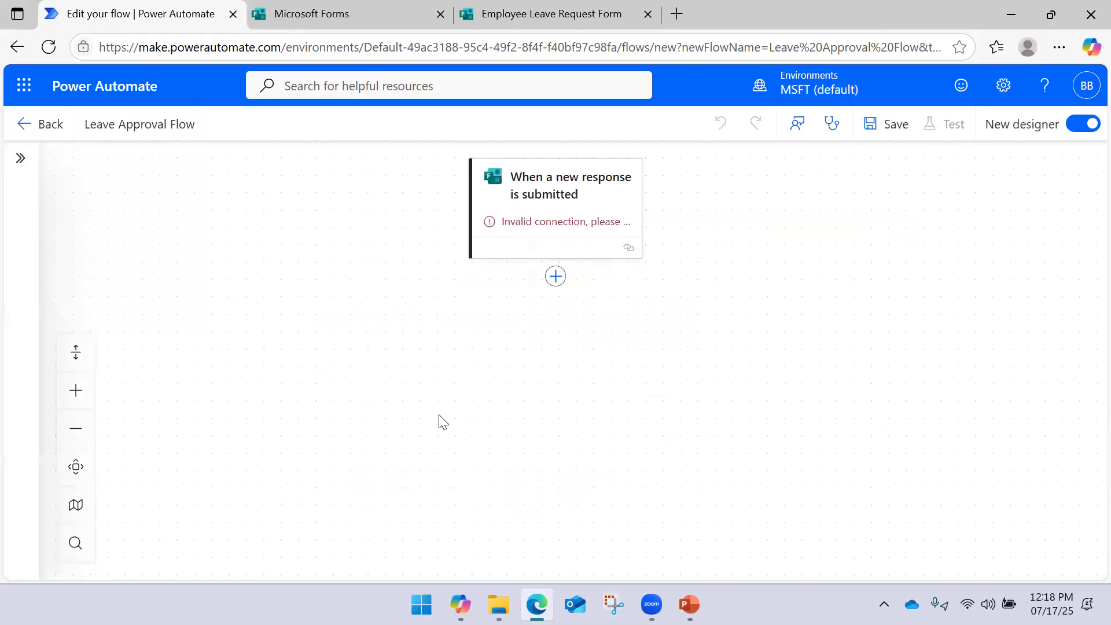
Set the trigger's Form Id to Employee Leave Request Form and confirm the choice
{"action": "left_click", "coordinate": [600, 214]}
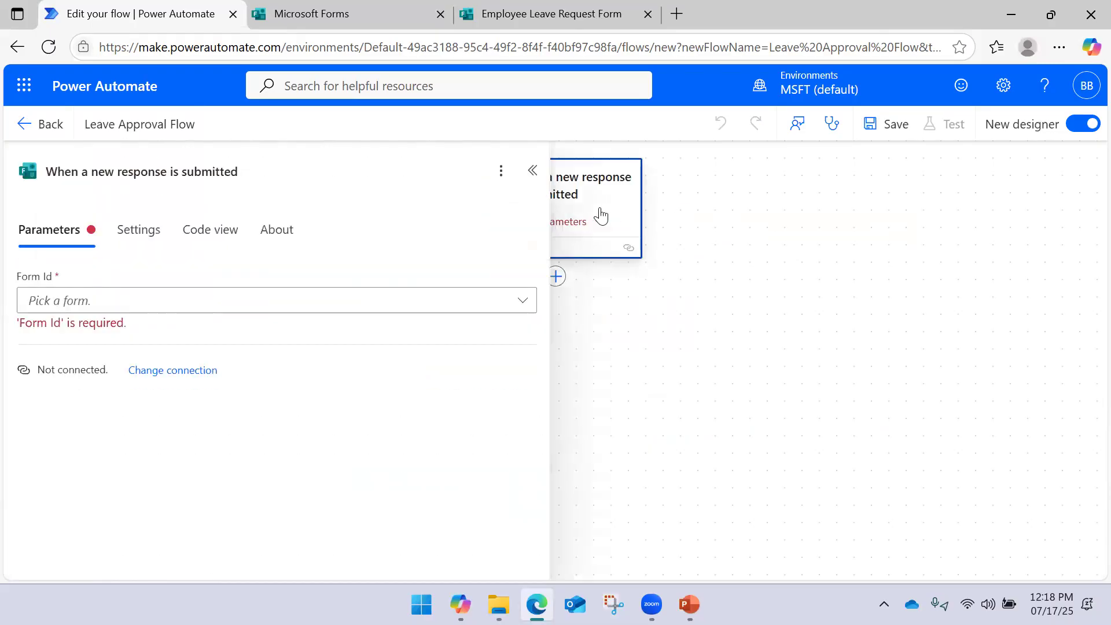
{"action": "left_click", "coordinate": [522, 310]}
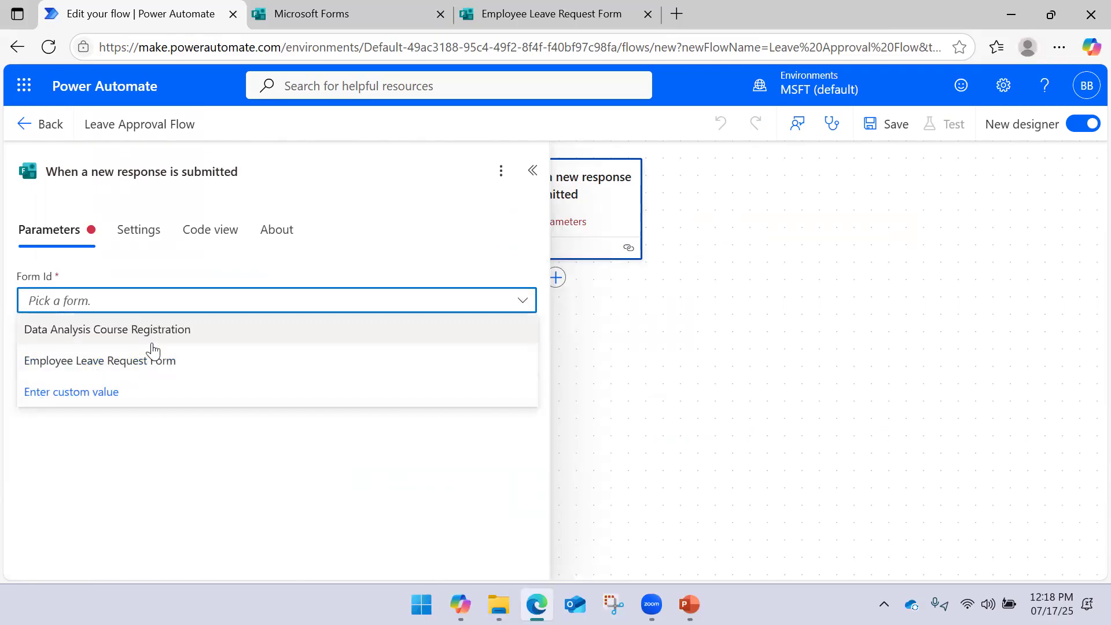
{"action": "left_click", "coordinate": [132, 363]}
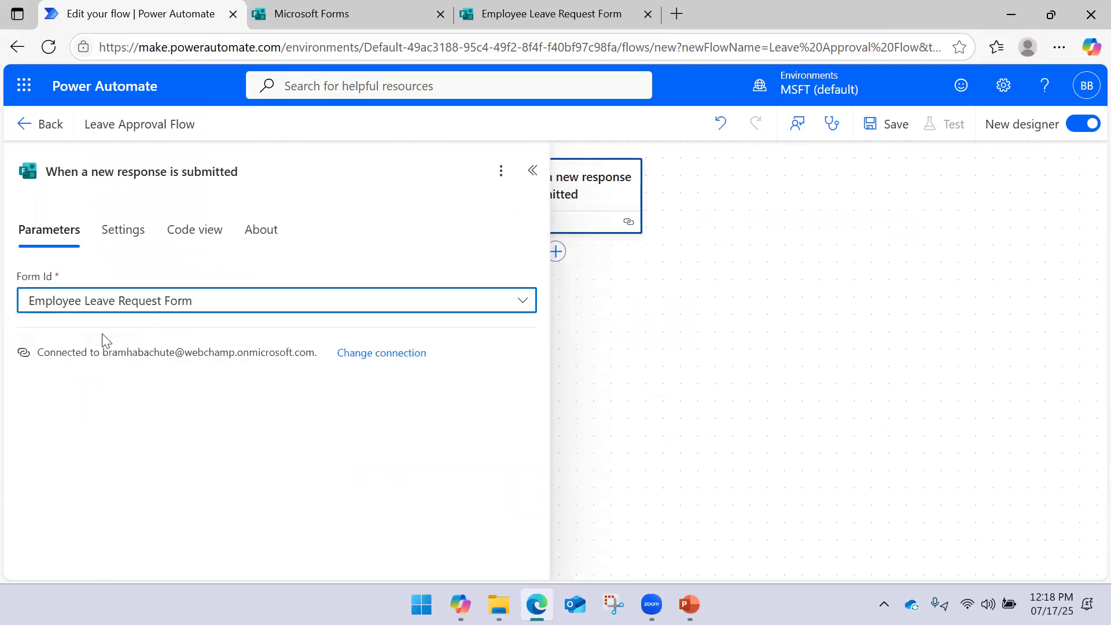
{"action": "left_click", "coordinate": [174, 308]}
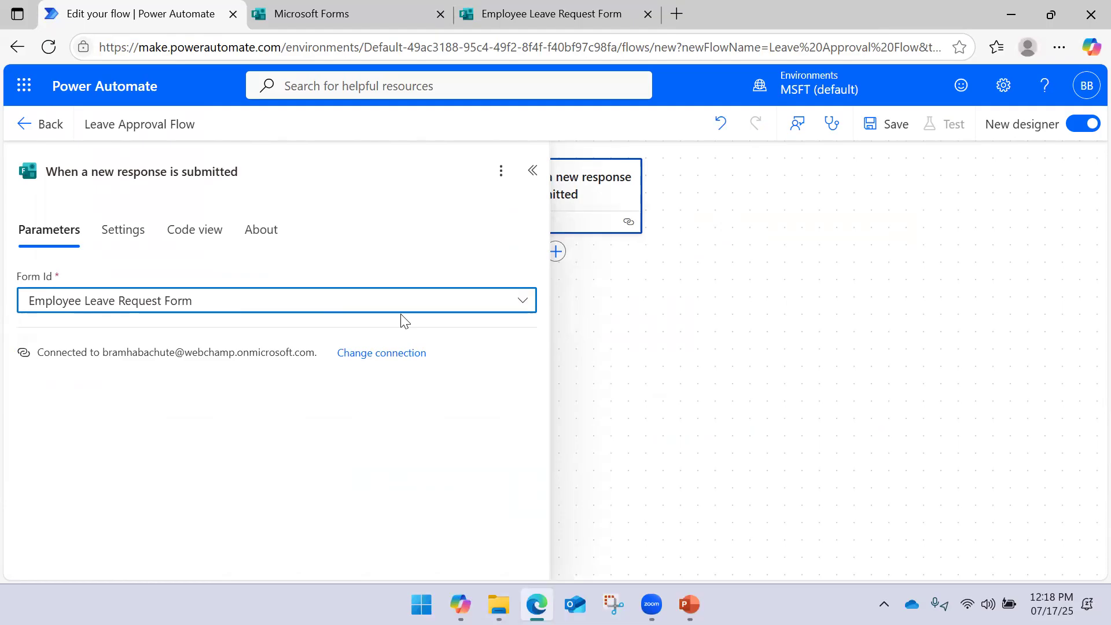
{"action": "left_click", "coordinate": [624, 319]}
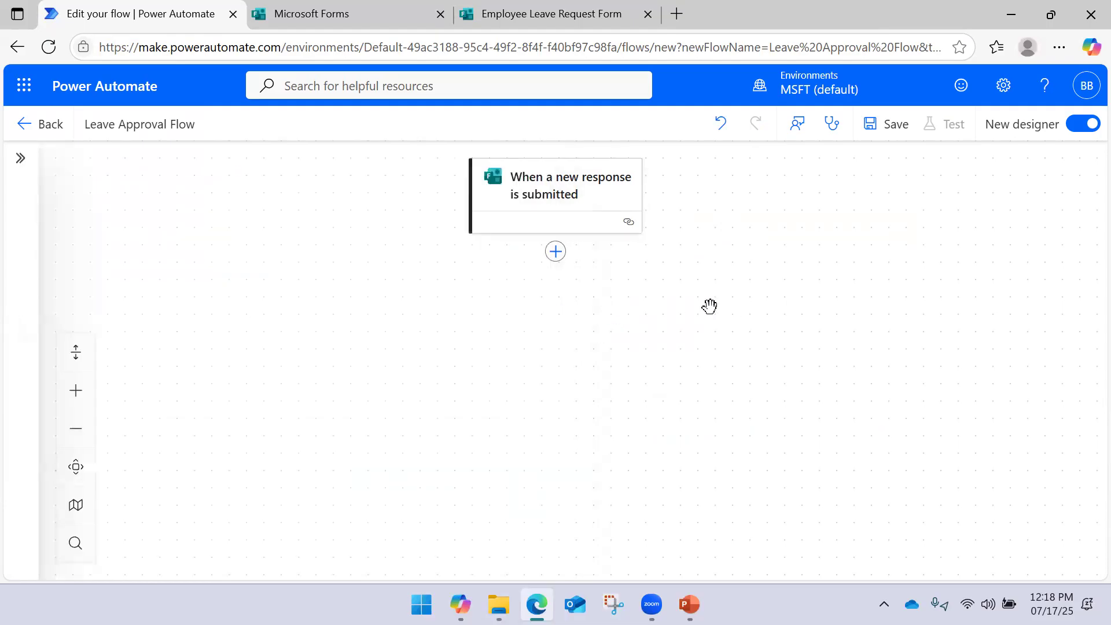
{"action": "left_click", "coordinate": [575, 219]}
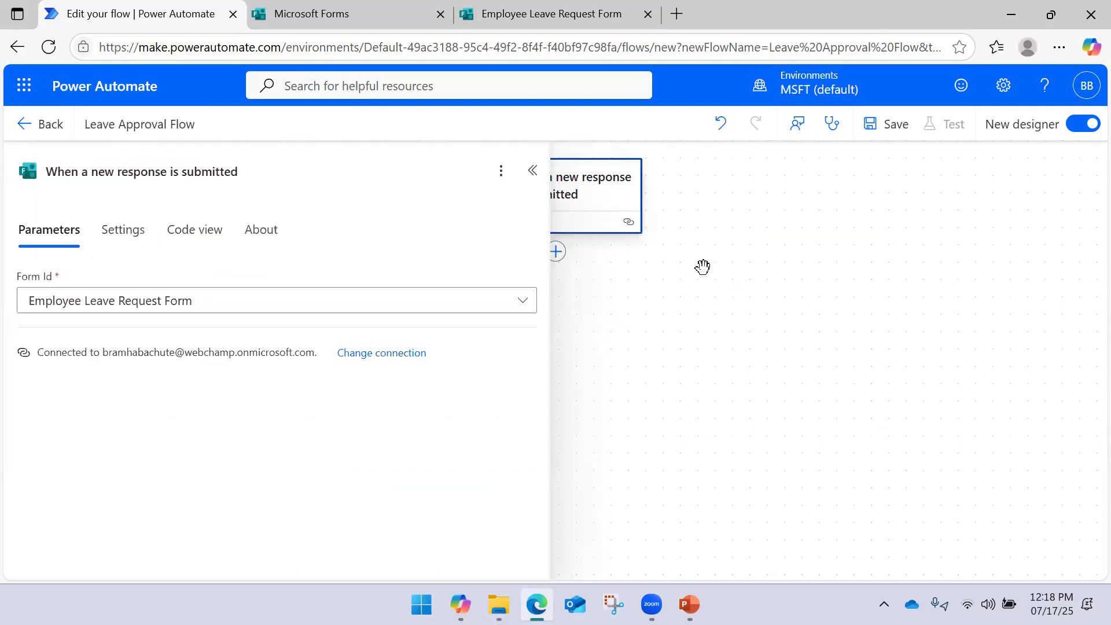
{"action": "left_click", "coordinate": [703, 267]}
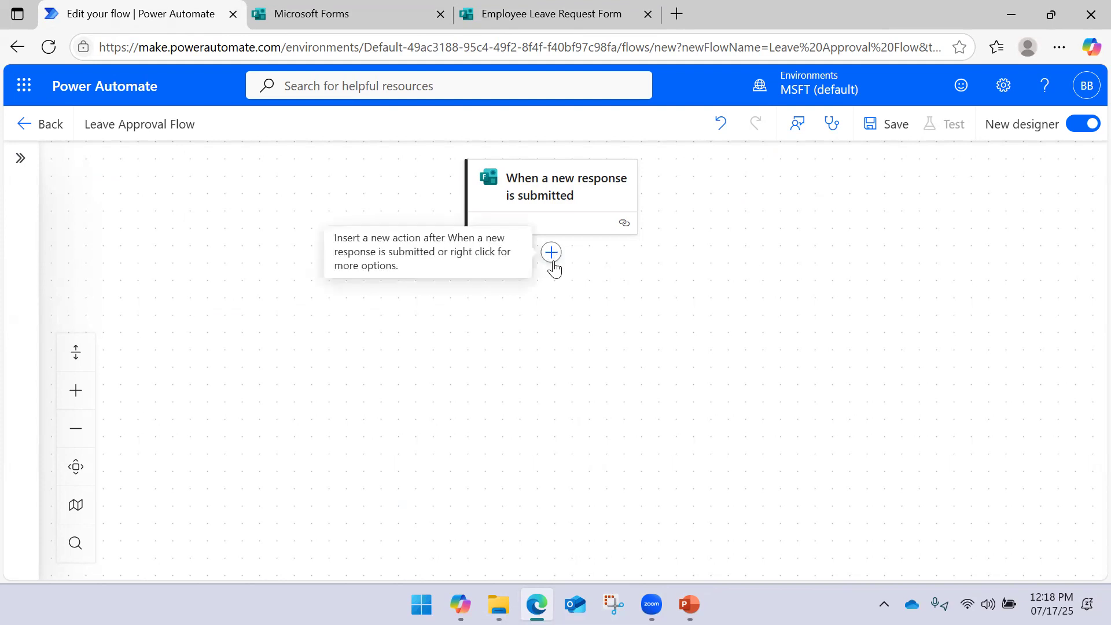
Search 'approval' below the trigger and add Start and wait for an approval
{"action": "left_click", "coordinate": [551, 255]}
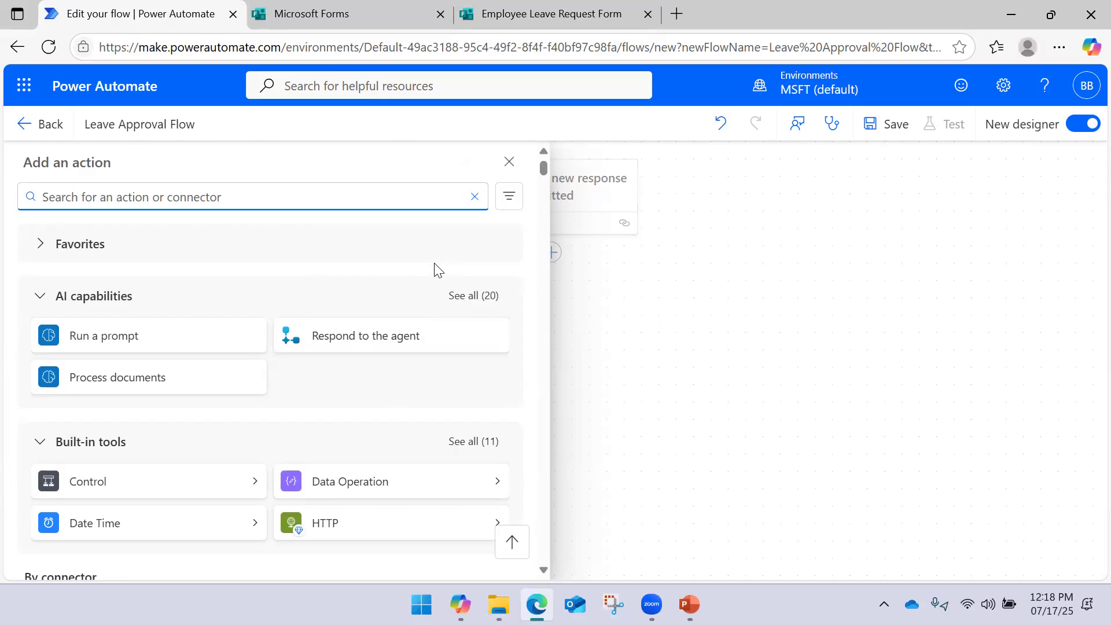
{"action": "type", "text": "approval"}
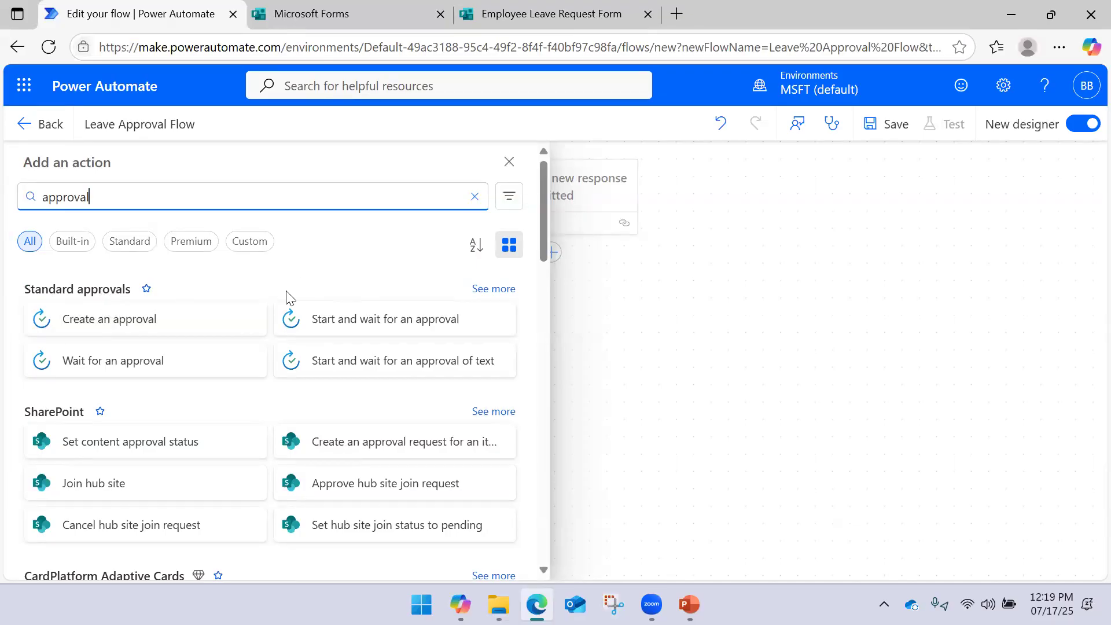
{"action": "left_click", "coordinate": [491, 290]}
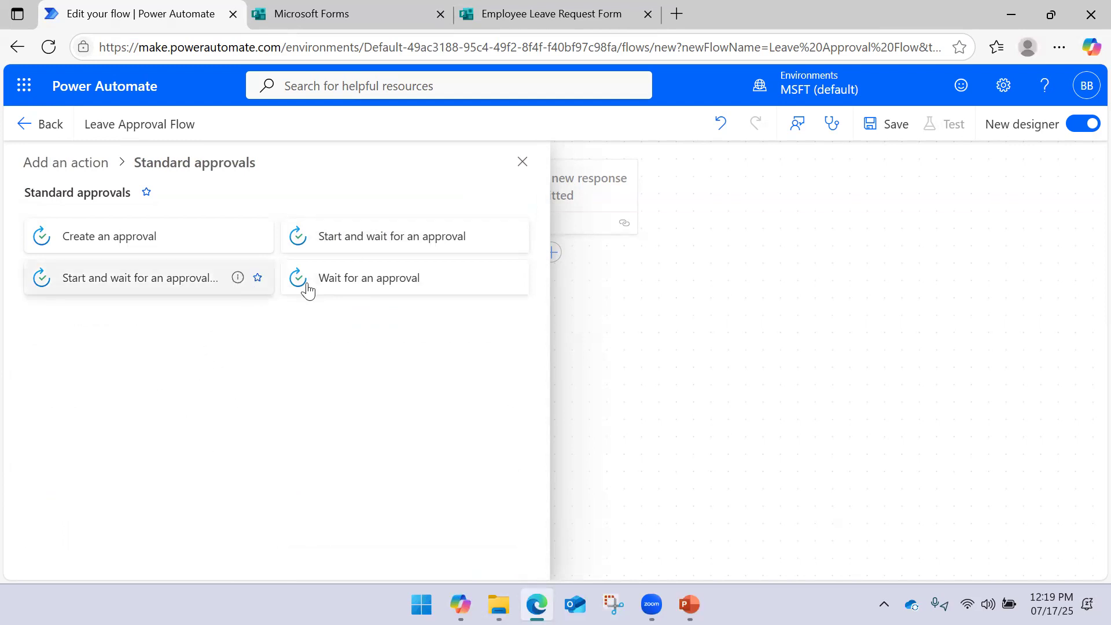
{"action": "left_click", "coordinate": [398, 248]}
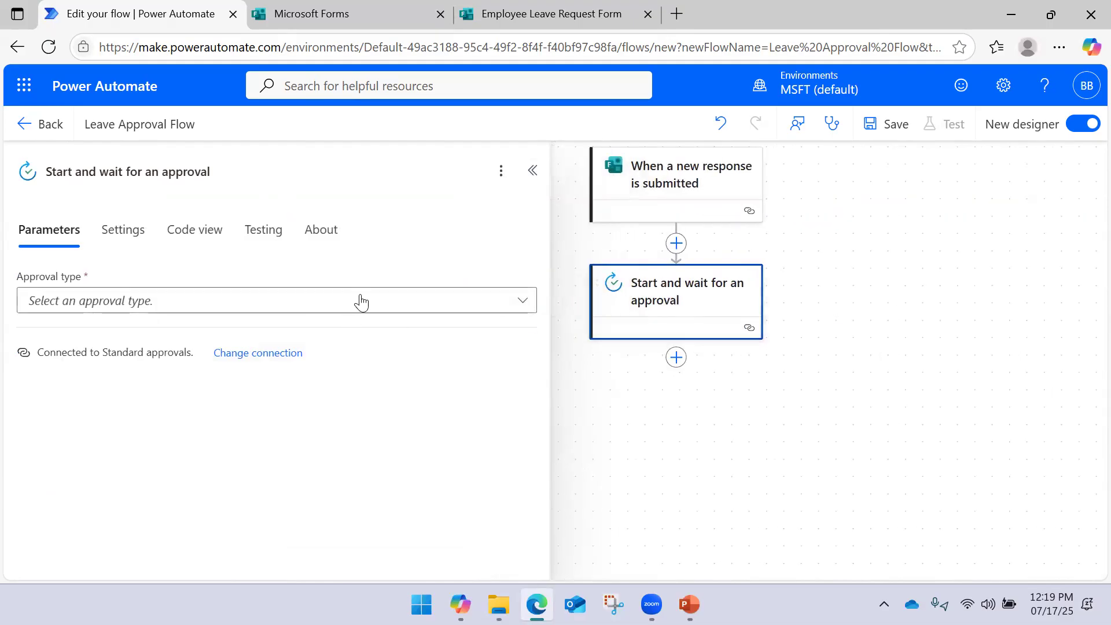
Set the approval type to Approve/Reject - First to respond
{"action": "left_click", "coordinate": [435, 307]}
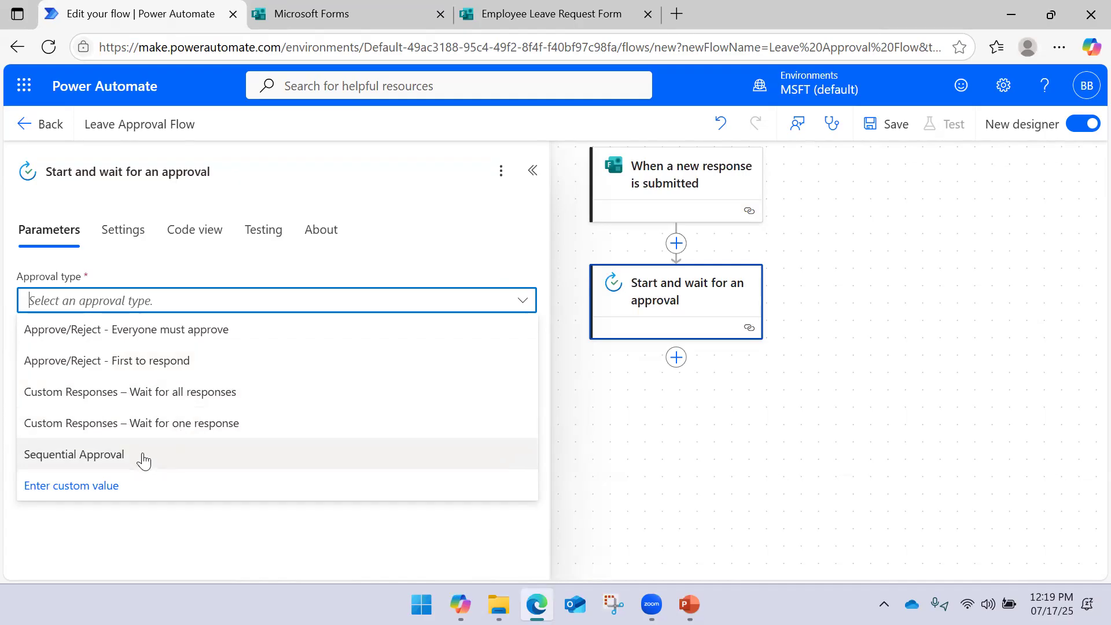
{"action": "left_click", "coordinate": [257, 370]}
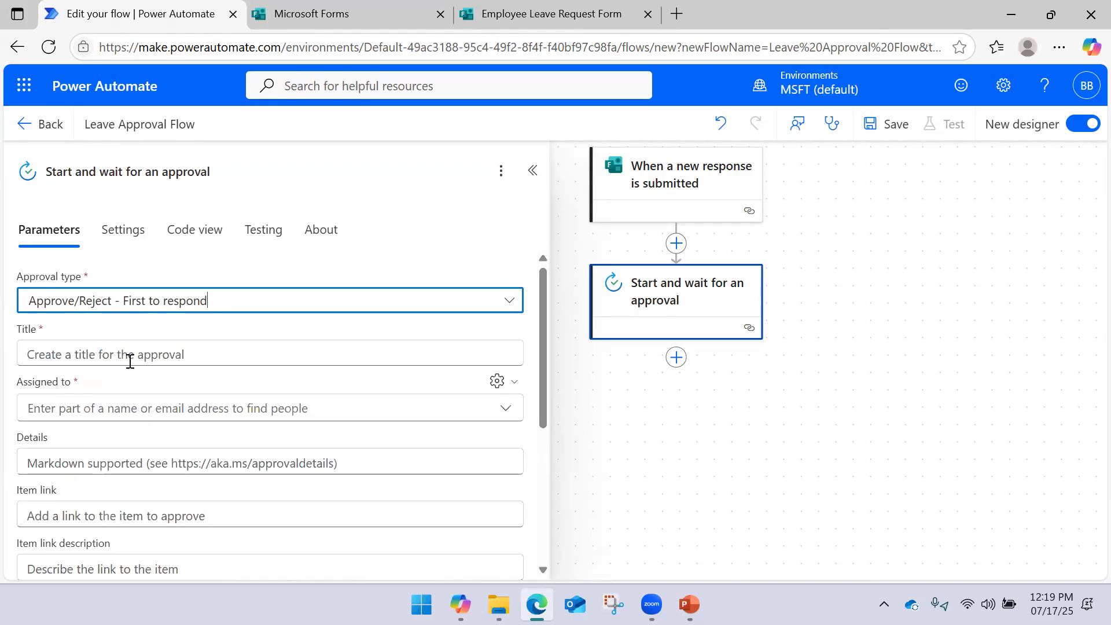
{"action": "scroll", "coordinate": [177, 325], "scroll_direction": "down", "scroll_amount": 3}
{"action": "scroll", "coordinate": [123, 355], "scroll_direction": "up", "scroll_amount": 3}
Title the approval 'Leave Request -', then insert a step between trigger and approval
{"action": "left_click", "coordinate": [112, 352]}
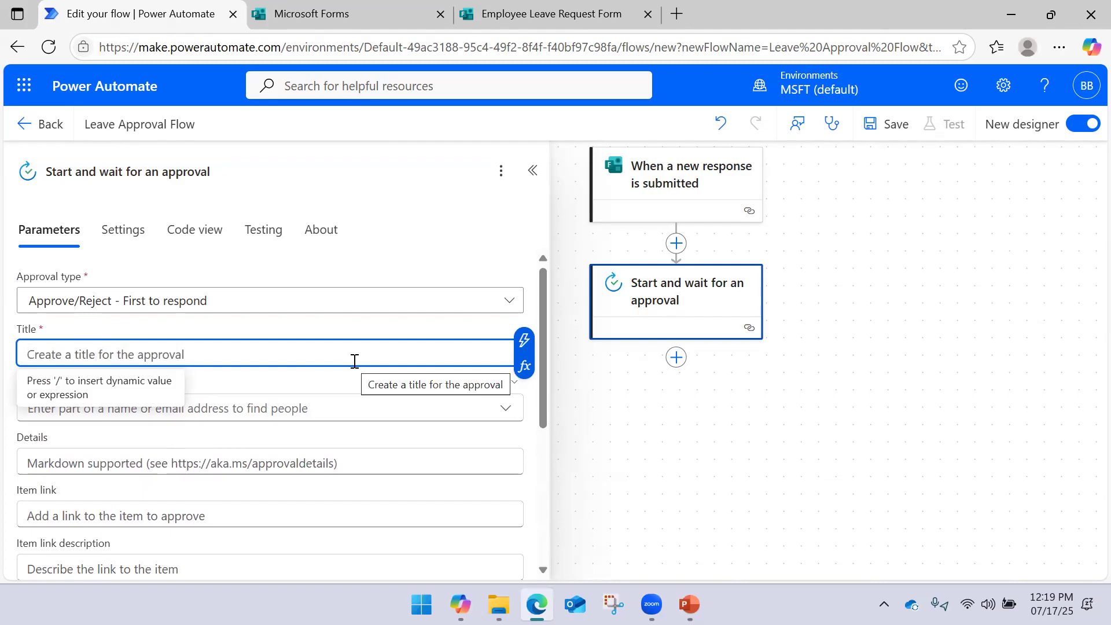
{"action": "type", "text": "Lear"}
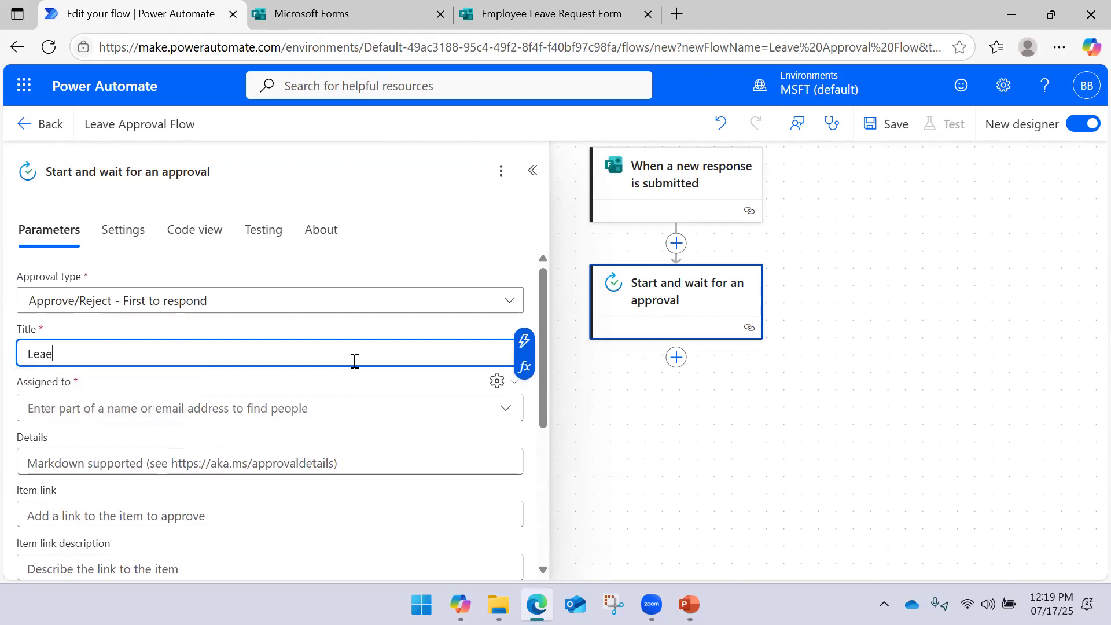
{"action": "type", "text": "e Request"}
{"action": "left_click", "coordinate": [524, 340]}
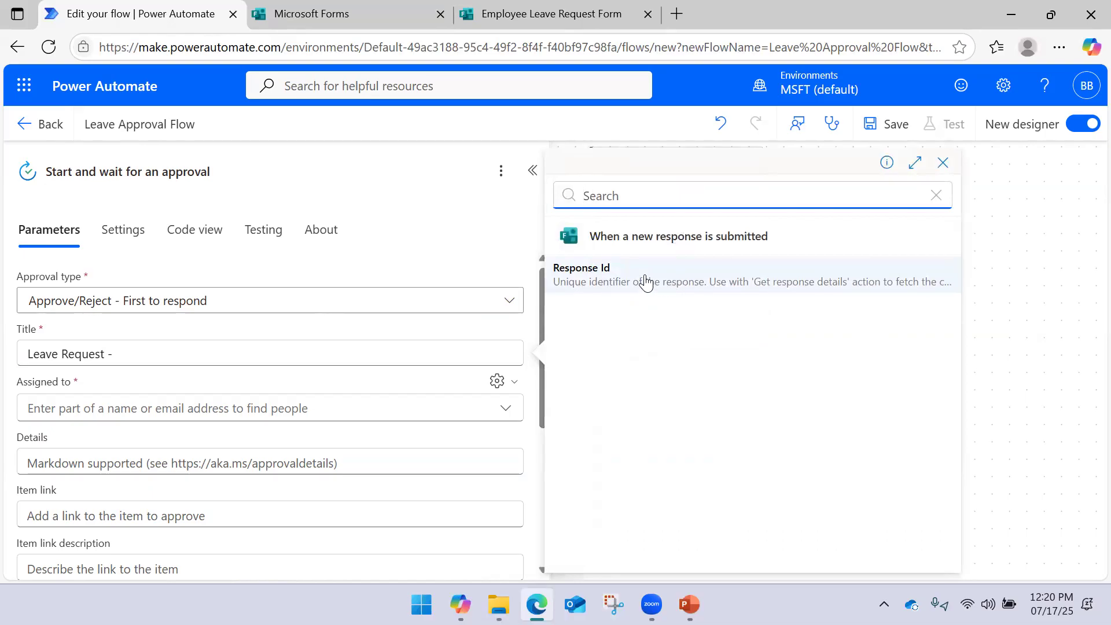
{"action": "left_click", "coordinate": [607, 287]}
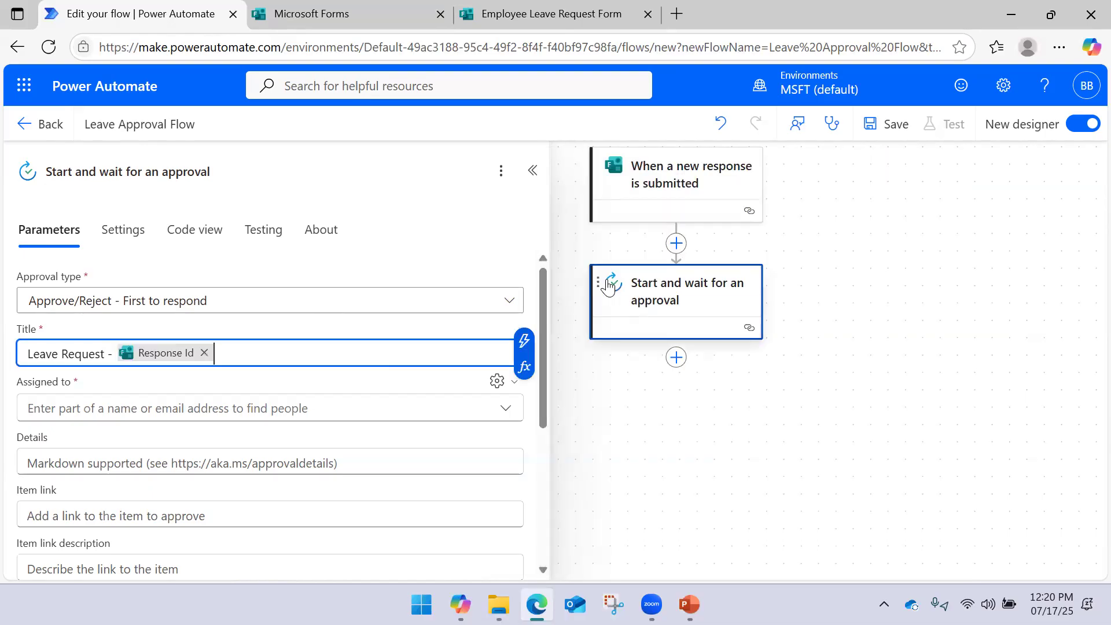
{"action": "left_click", "coordinate": [204, 353]}
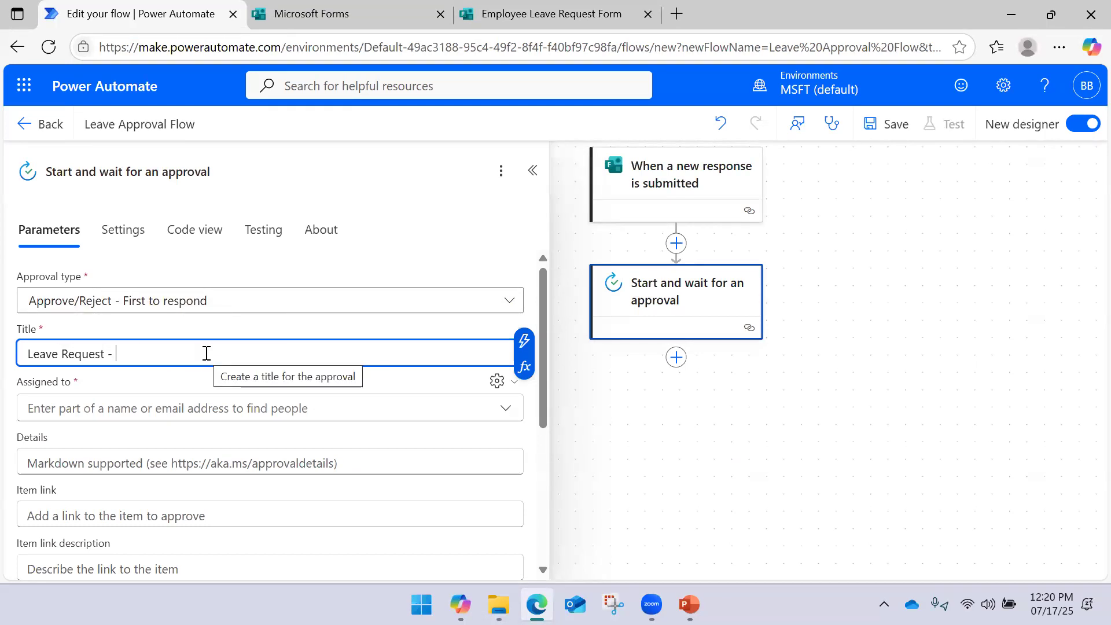
{"action": "left_click", "coordinate": [533, 171]}
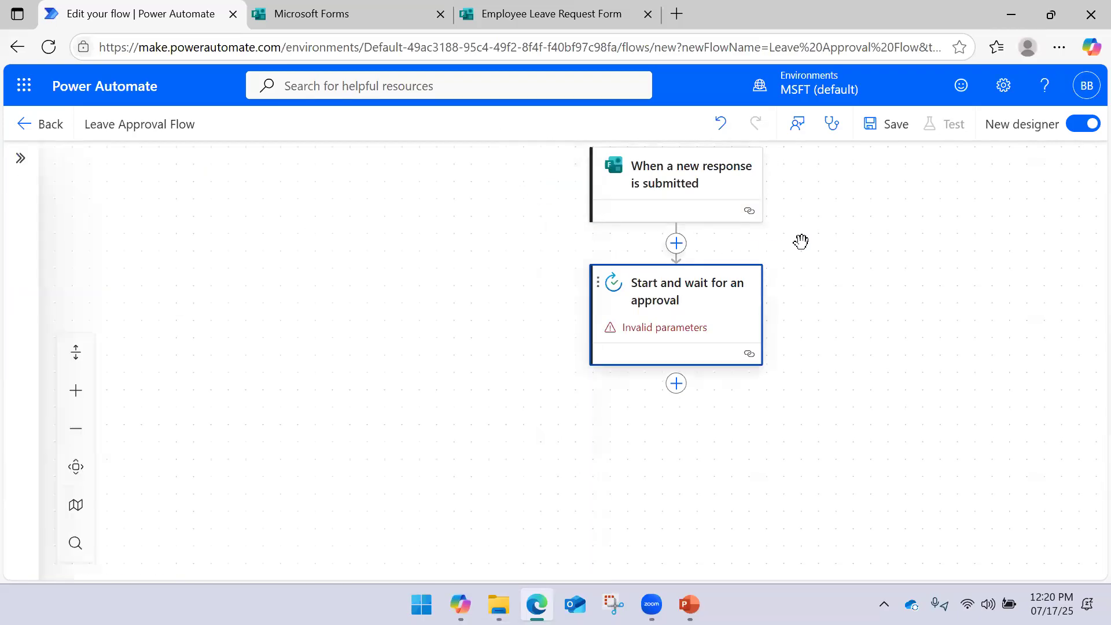
{"action": "left_click", "coordinate": [679, 248]}
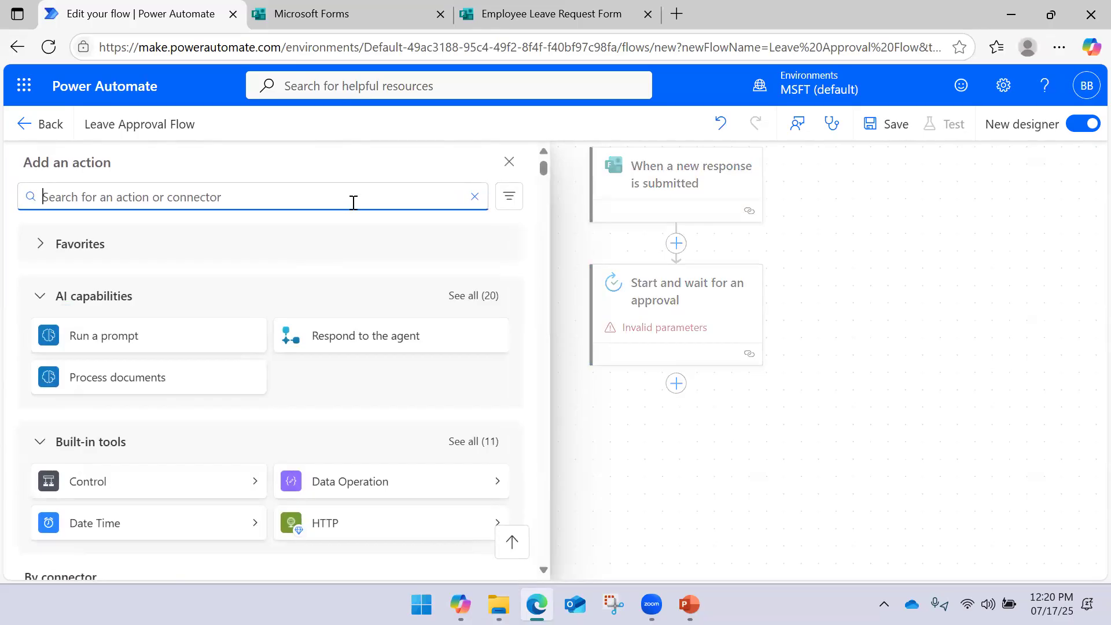
Add a Get response details action that reads the Employee Leave Request Form
{"action": "type", "text": "Forms"}
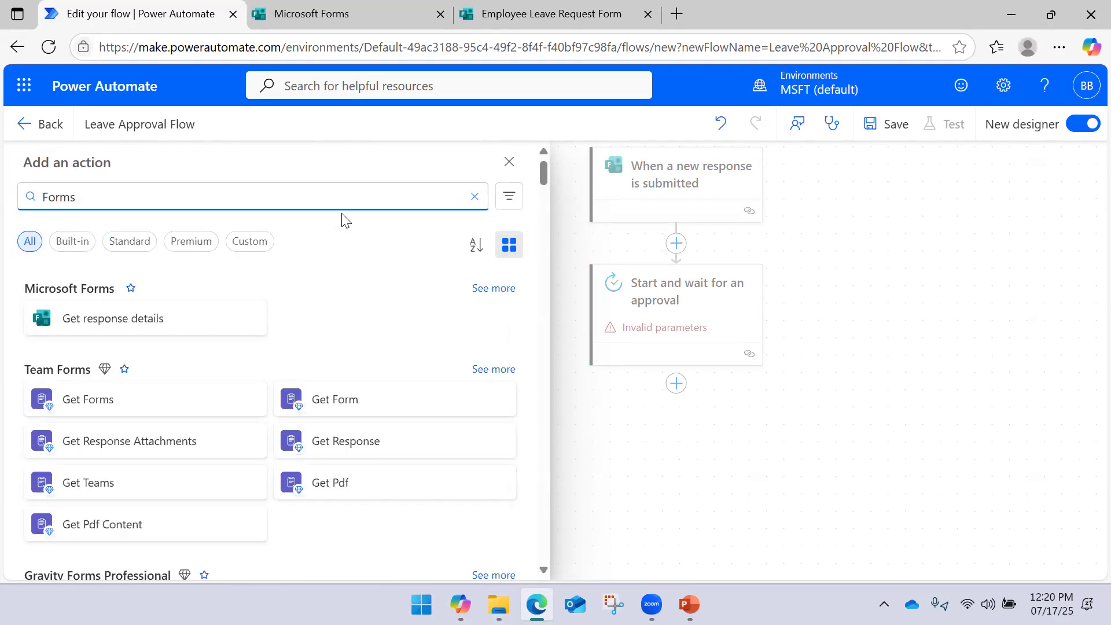
{"action": "left_click", "coordinate": [144, 319]}
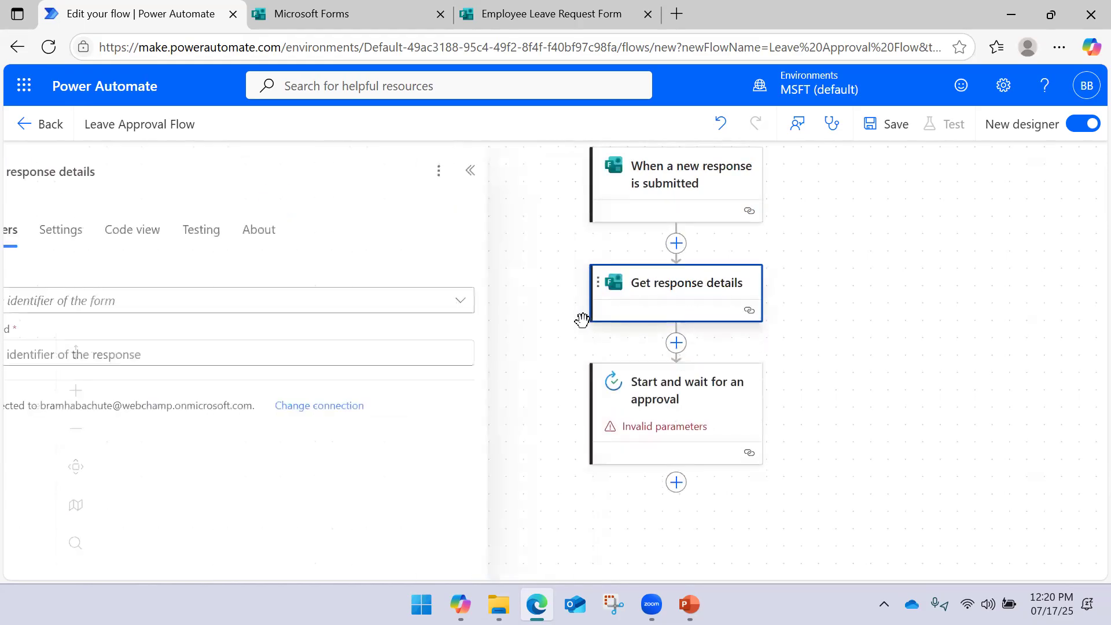
{"action": "left_click", "coordinate": [351, 312]}
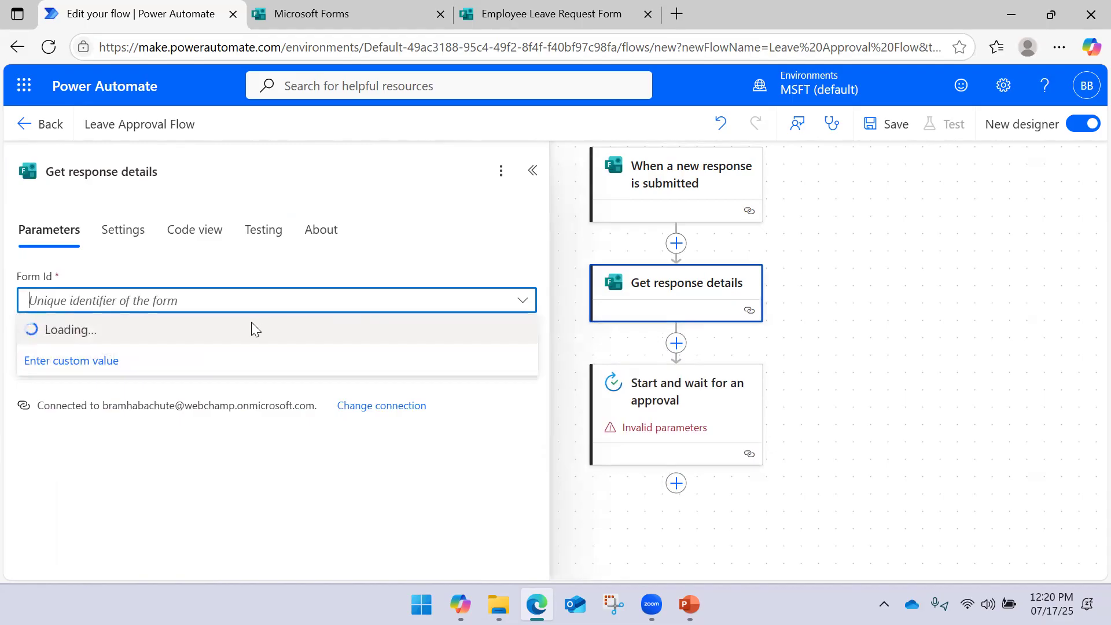
{"action": "left_click", "coordinate": [213, 366]}
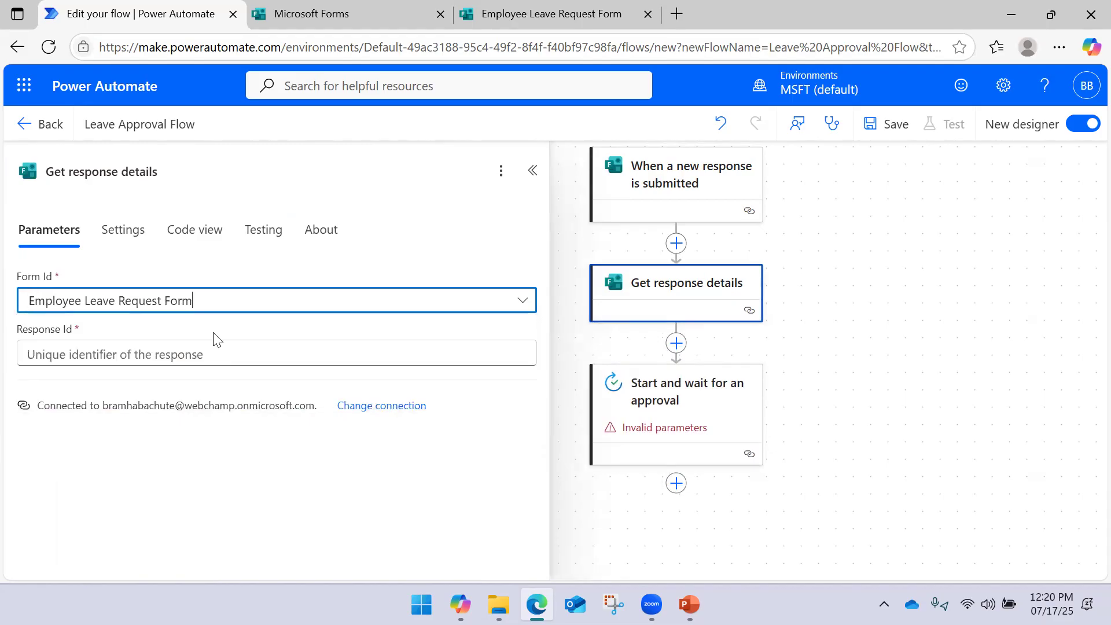
Set its Response Id to the trigger's Response Id dynamic value
{"action": "left_click", "coordinate": [229, 359]}
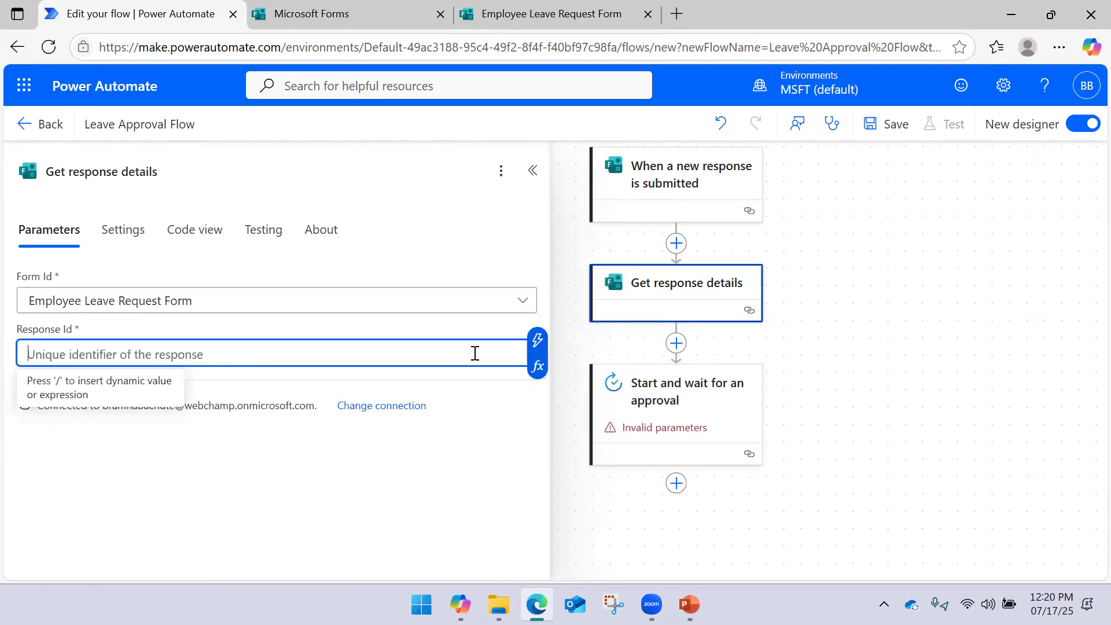
{"action": "left_click", "coordinate": [544, 344]}
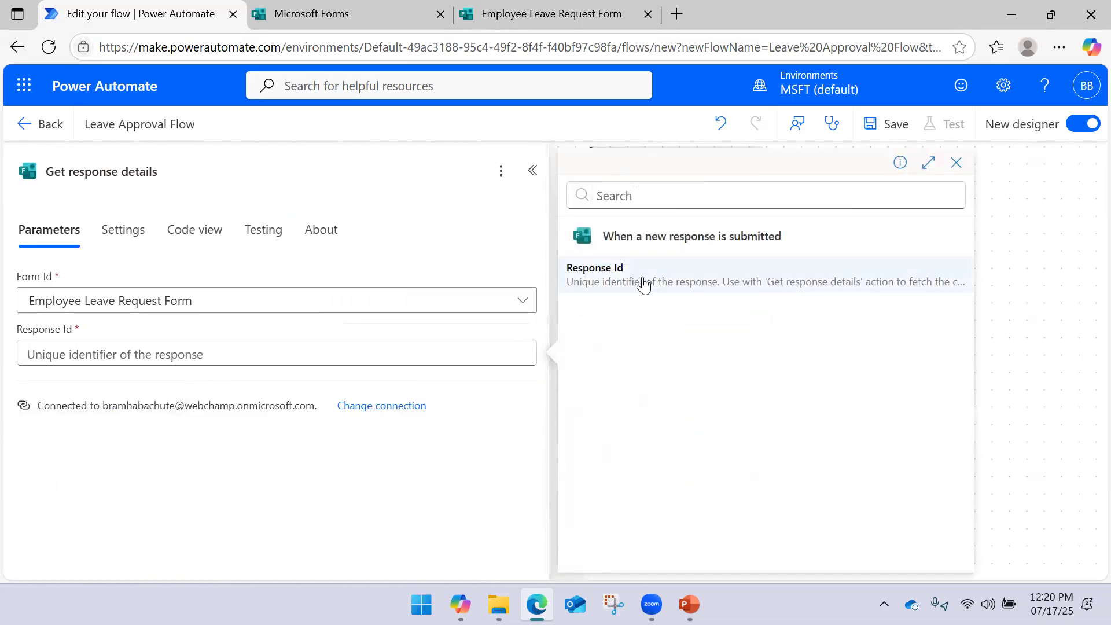
{"action": "left_click", "coordinate": [643, 284]}
{"action": "left_click", "coordinate": [934, 302]}
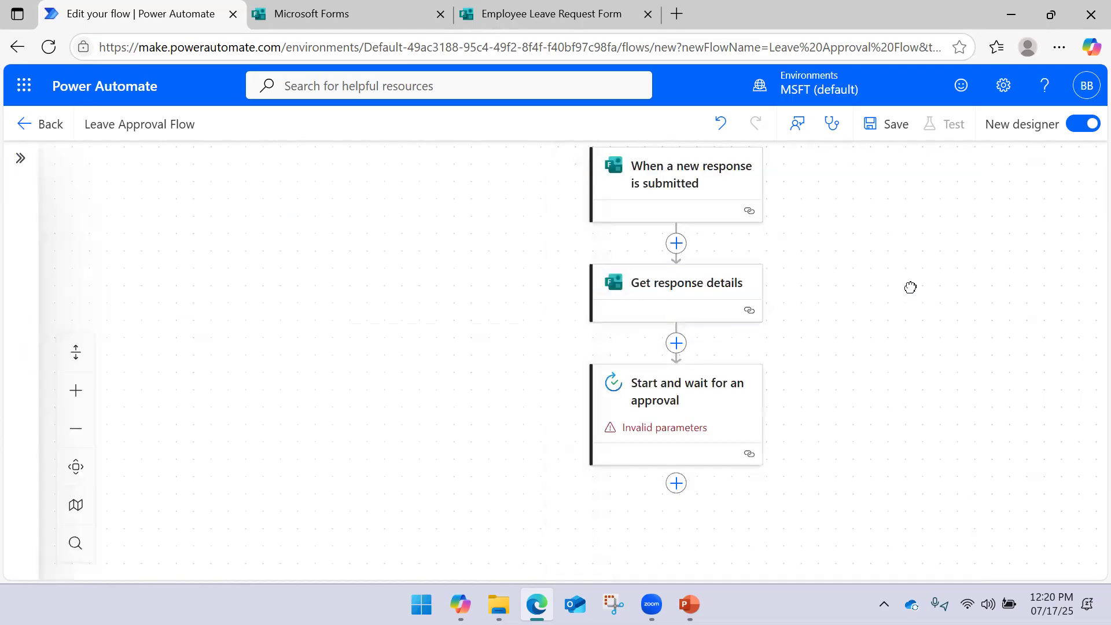
{"action": "scroll", "coordinate": [772, 318], "scroll_direction": "down", "scroll_amount": 2}
Title the approval 'Leave Request -' plus the Employee ID answer from Get response details
{"action": "left_click", "coordinate": [727, 335]}
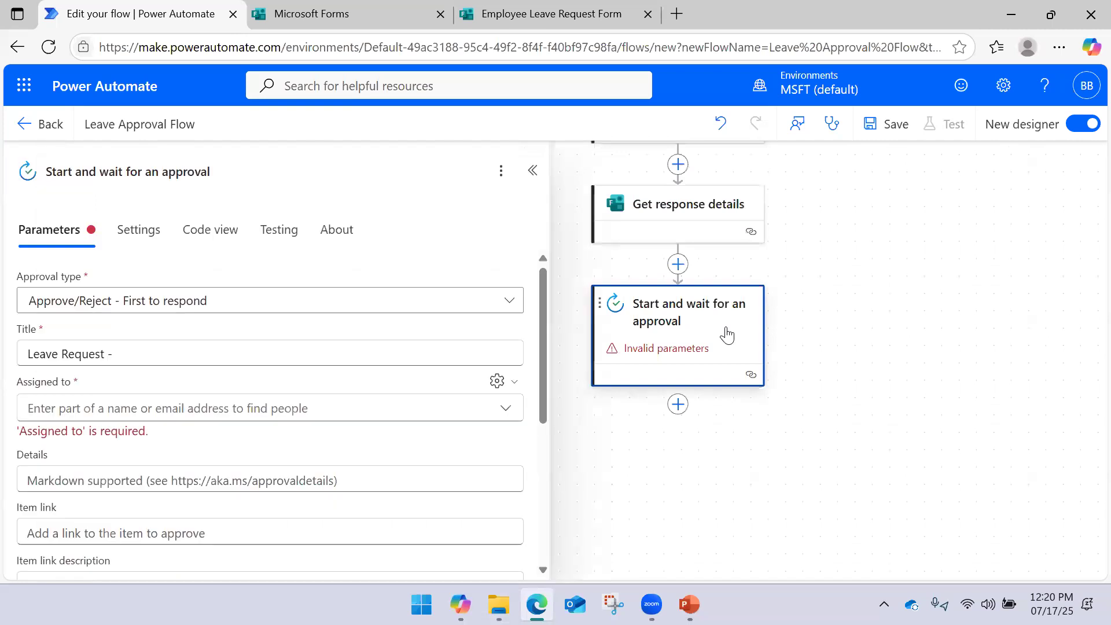
{"action": "left_click", "coordinate": [290, 355]}
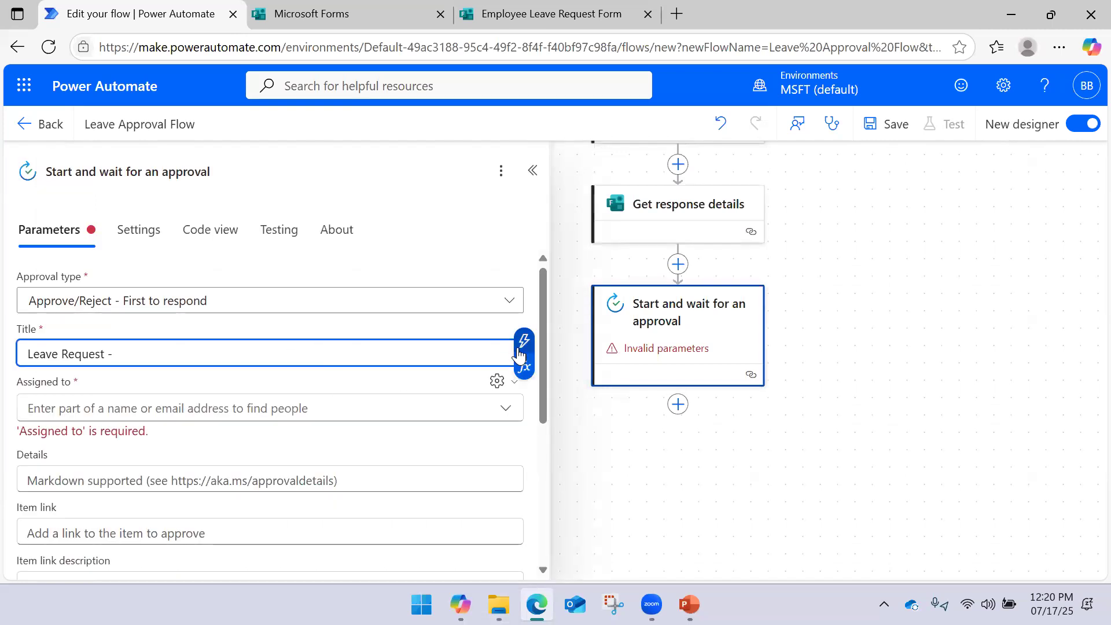
{"action": "left_click", "coordinate": [523, 345]}
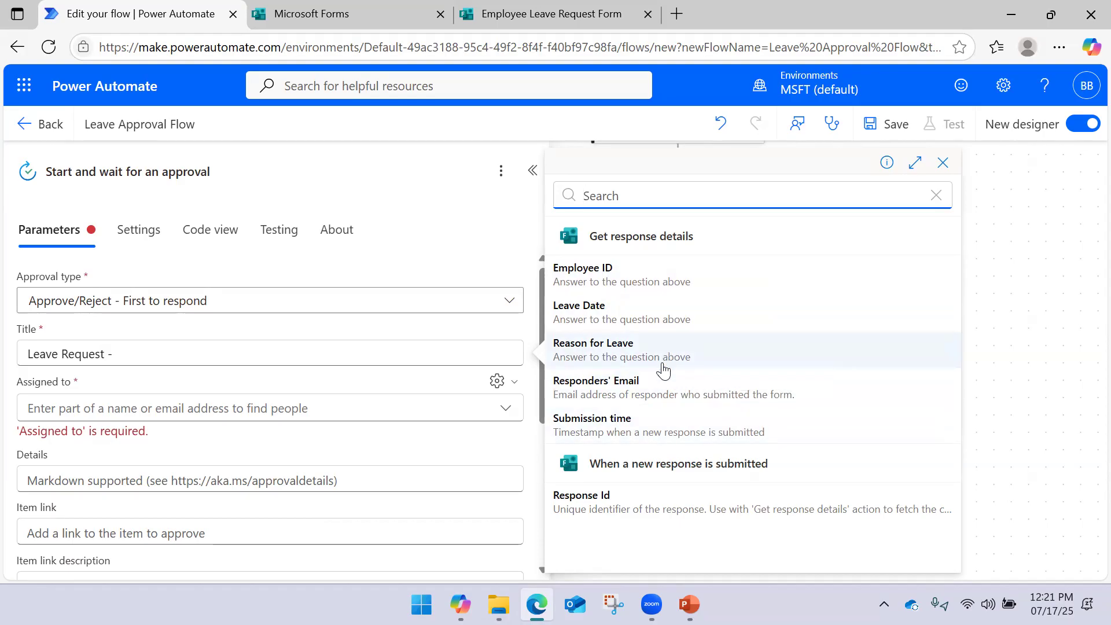
{"action": "left_click", "coordinate": [662, 282]}
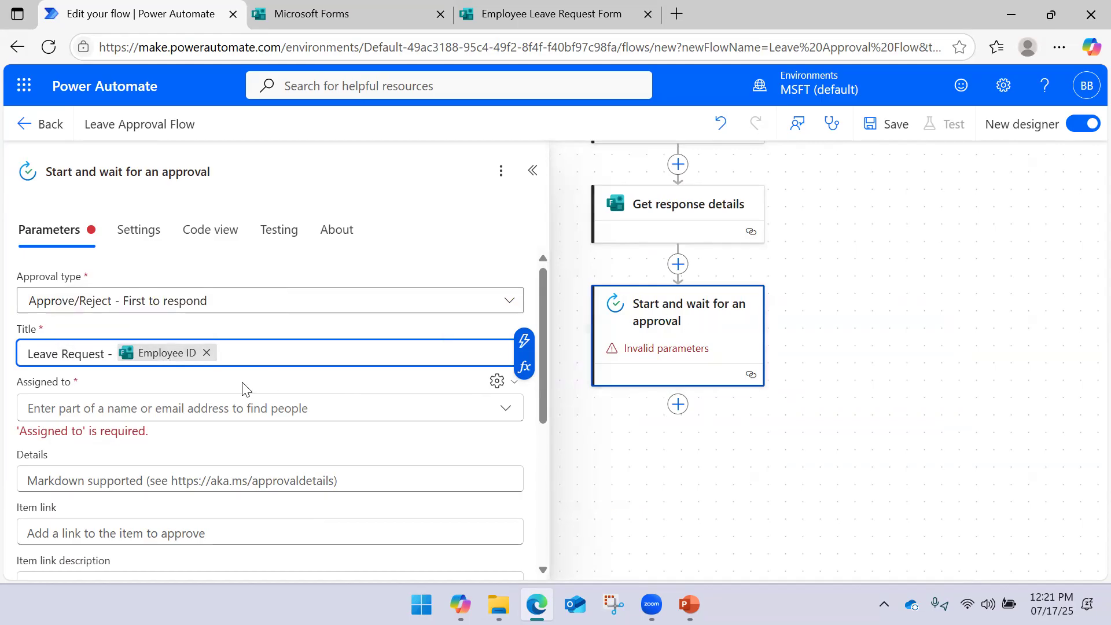
{"action": "left_click", "coordinate": [196, 409]}
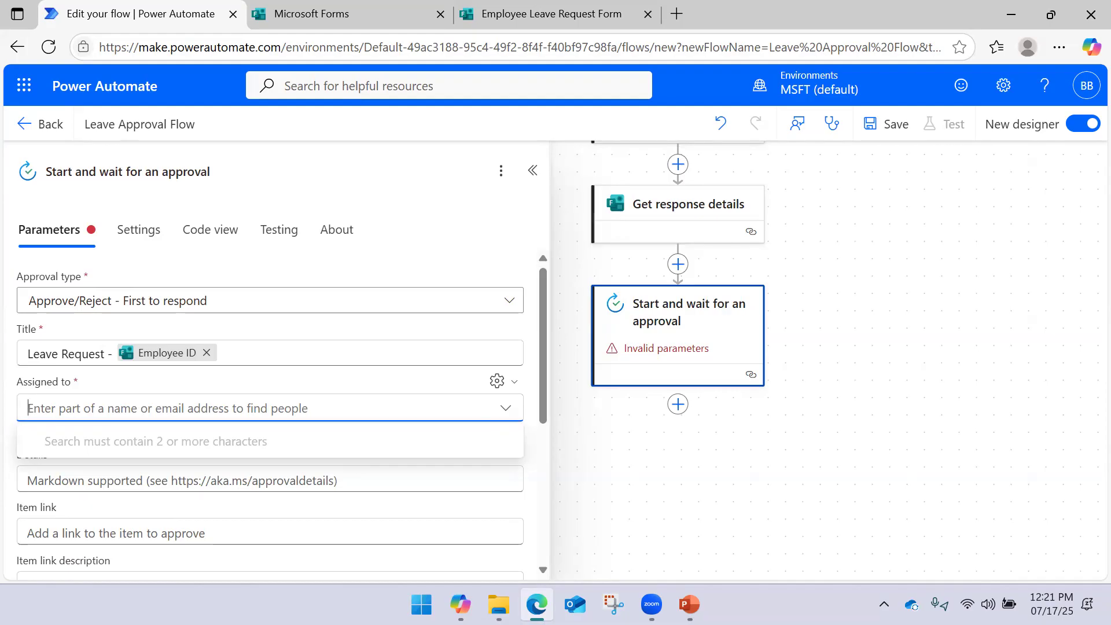
{"action": "key", "text": "alt+Tab"}
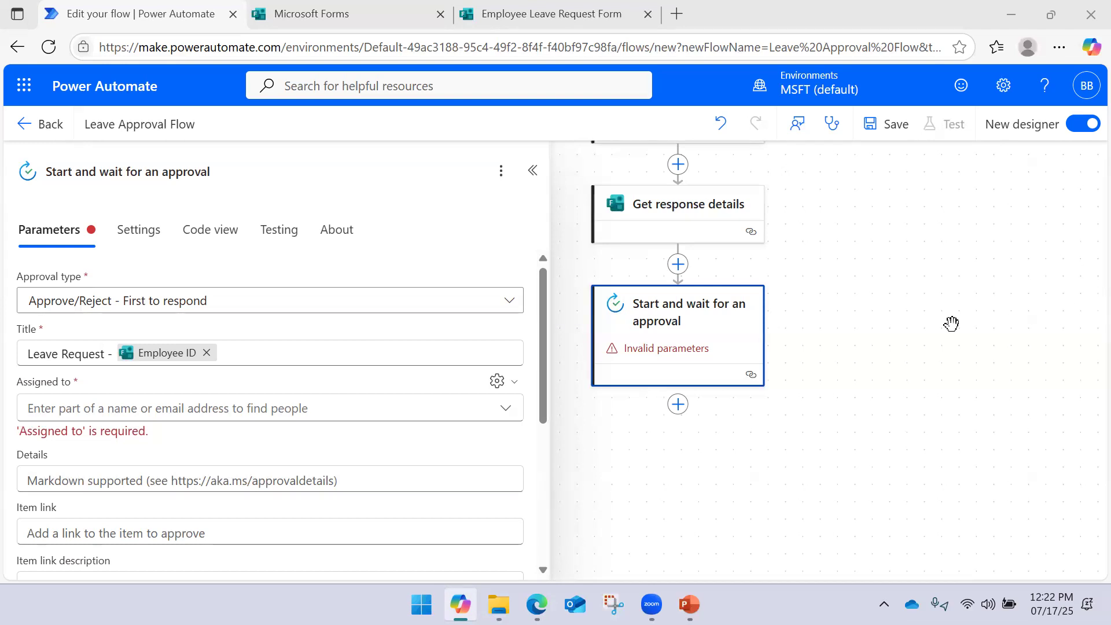
Insert a Get manager (V2) action before the approval and sign in to Office 365 Users
{"action": "left_click", "coordinate": [678, 265]}
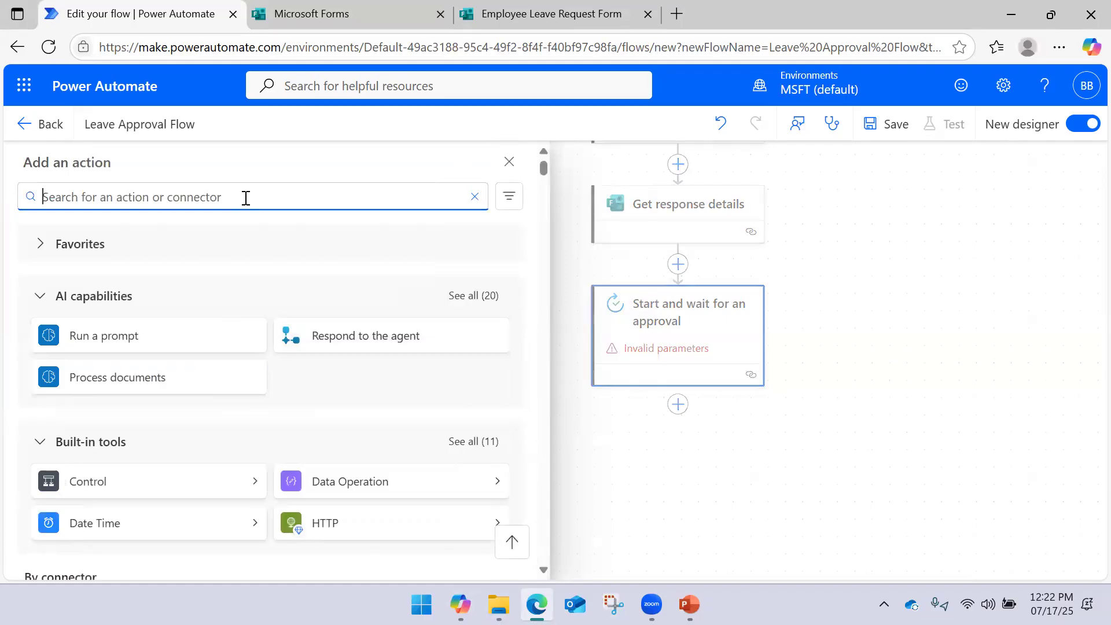
{"action": "type", "text": "get maa"}
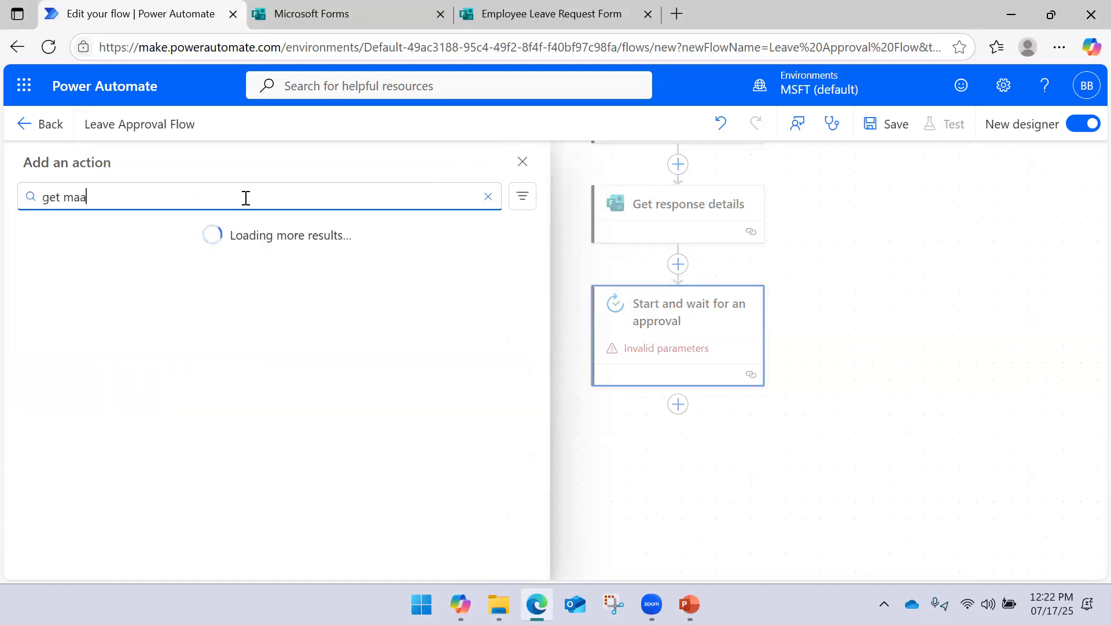
{"action": "key", "text": "BackSpace"}
{"action": "type", "text": "nager"}
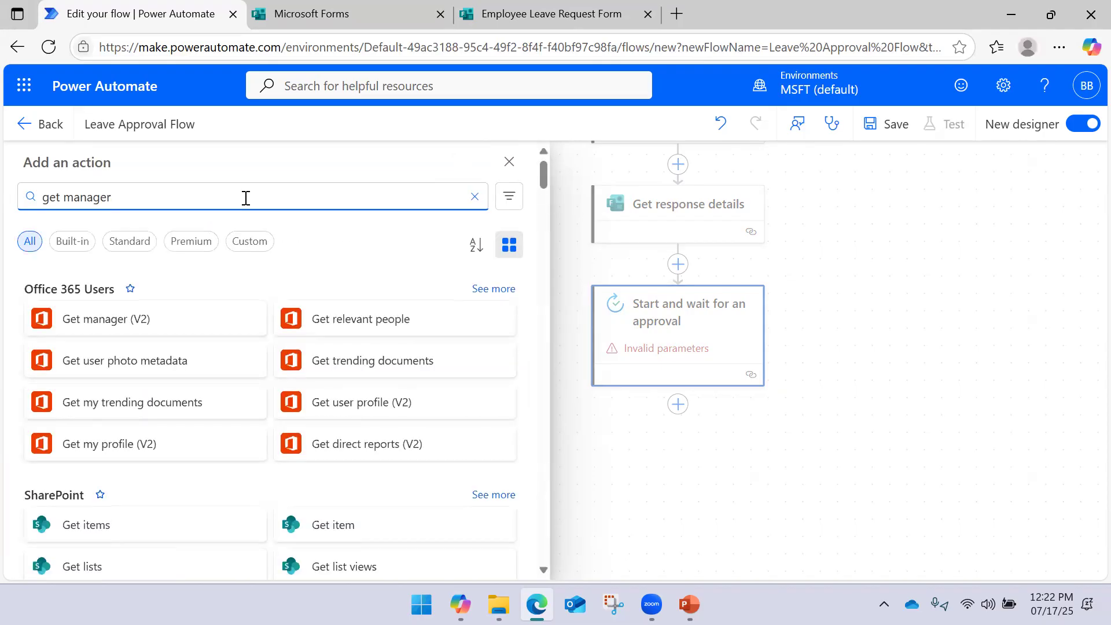
{"action": "left_click", "coordinate": [124, 321]}
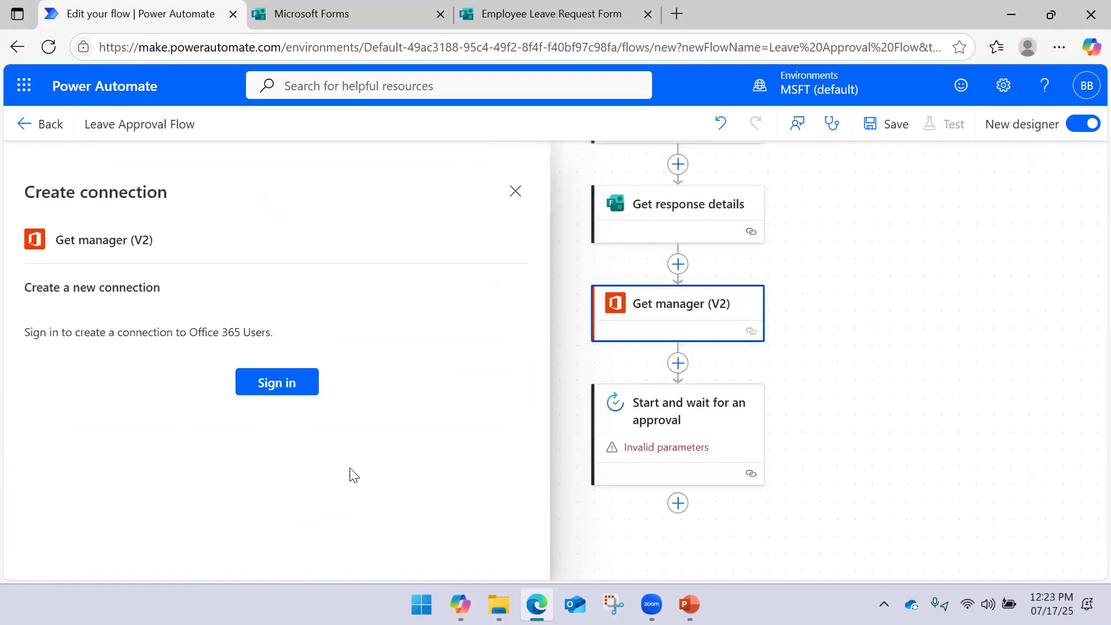
{"action": "left_click", "coordinate": [286, 386]}
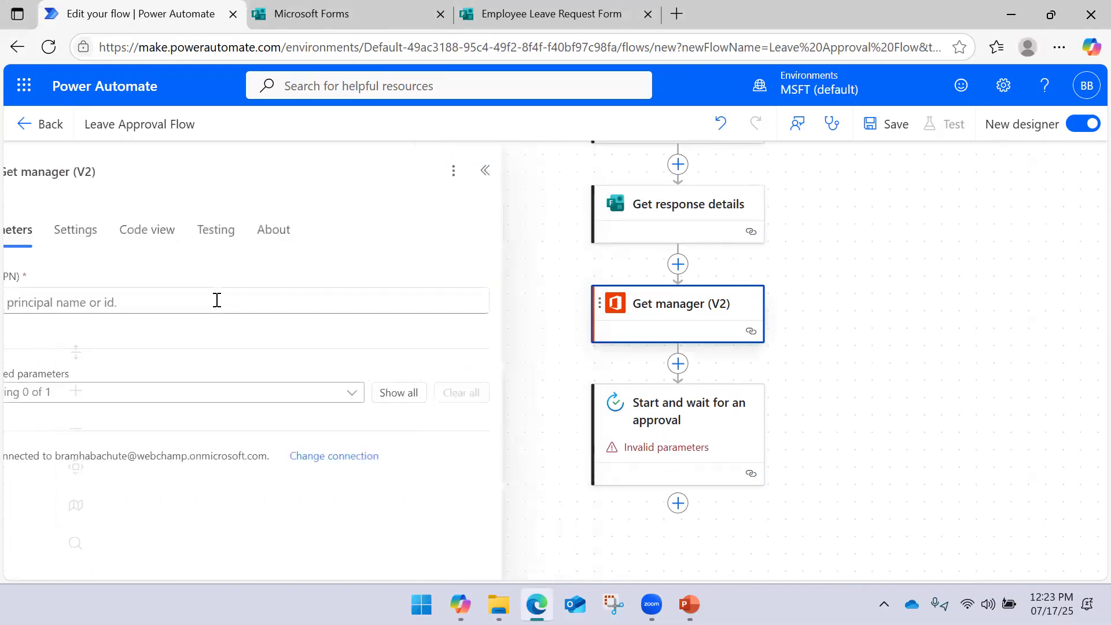
Set User (UPN) to the Responders' Email value, leaving out the Select fields parameter
{"action": "left_click", "coordinate": [160, 302]}
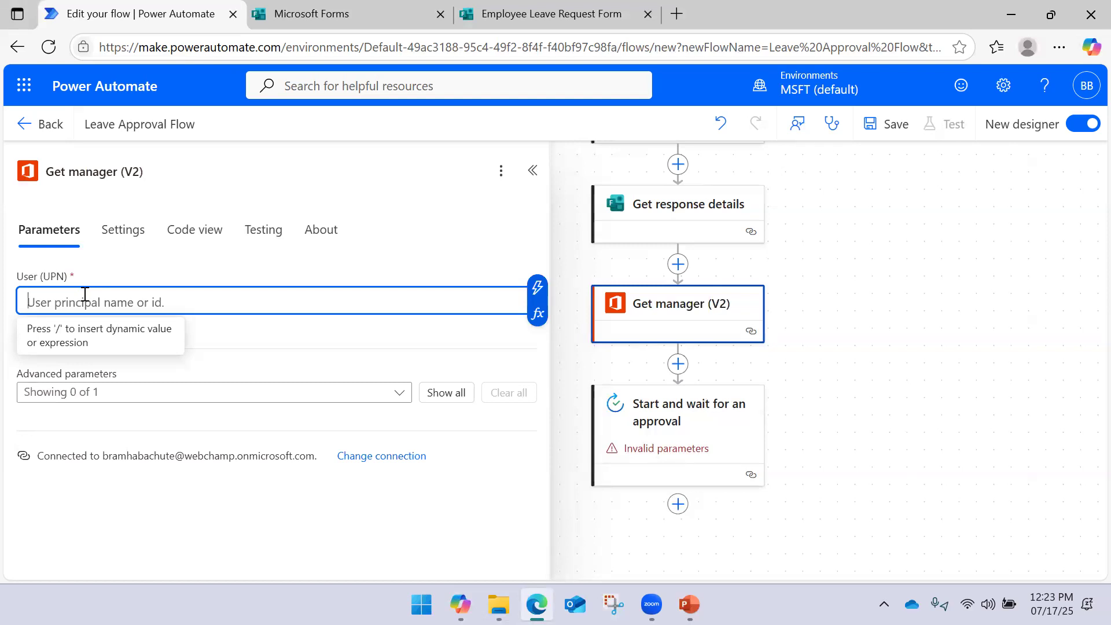
{"action": "left_click", "coordinate": [532, 300]}
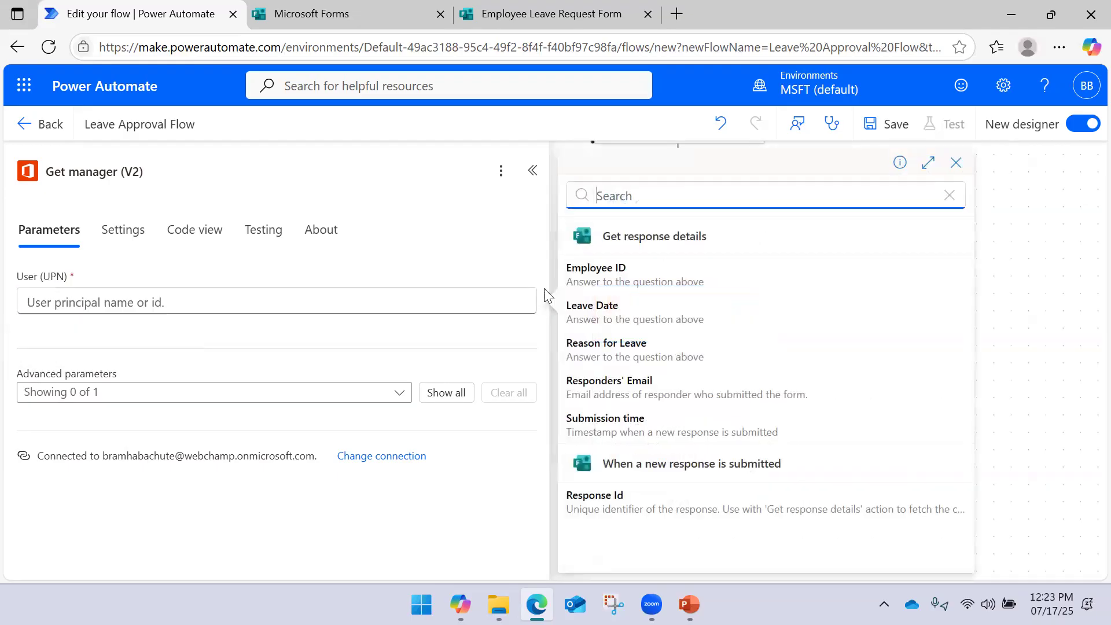
{"action": "left_click", "coordinate": [659, 404]}
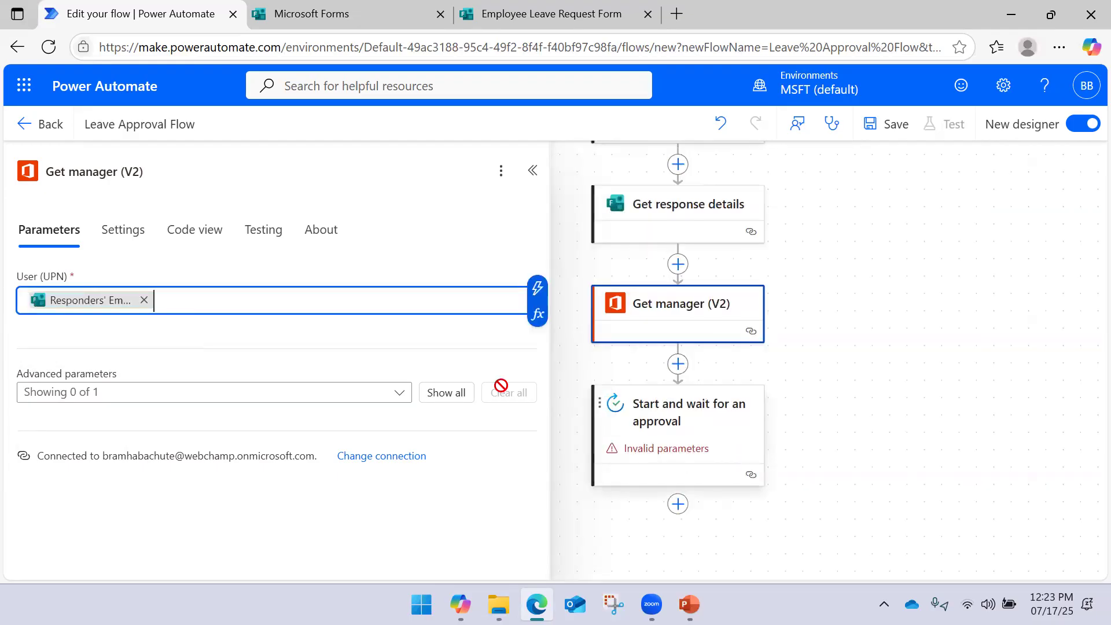
{"action": "left_click", "coordinate": [200, 334]}
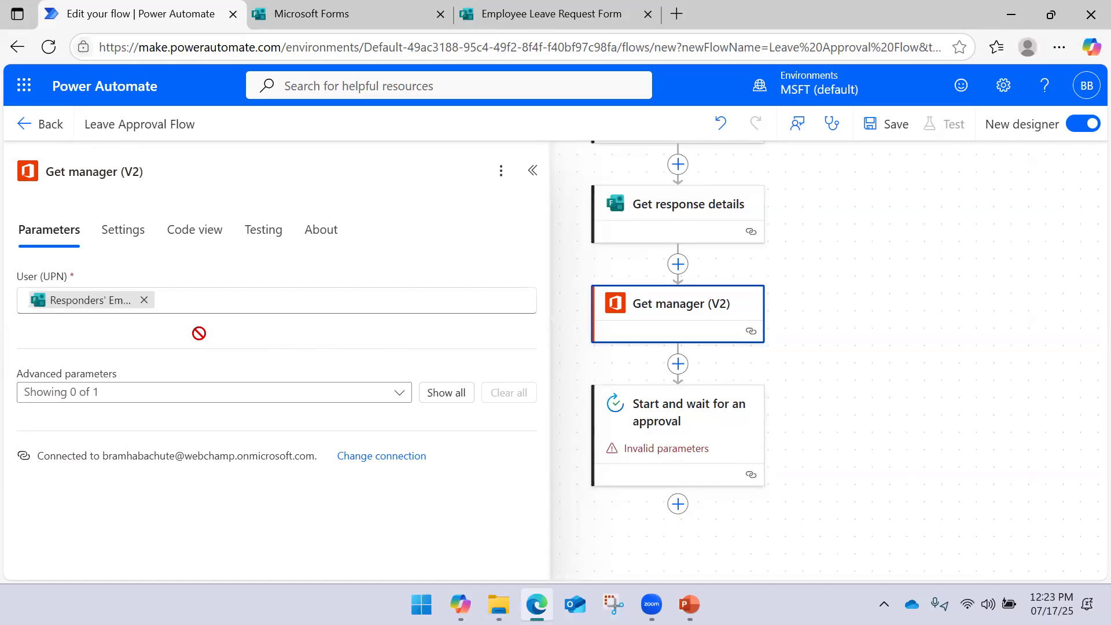
{"action": "left_click", "coordinate": [133, 397]}
{"action": "left_click", "coordinate": [119, 419]}
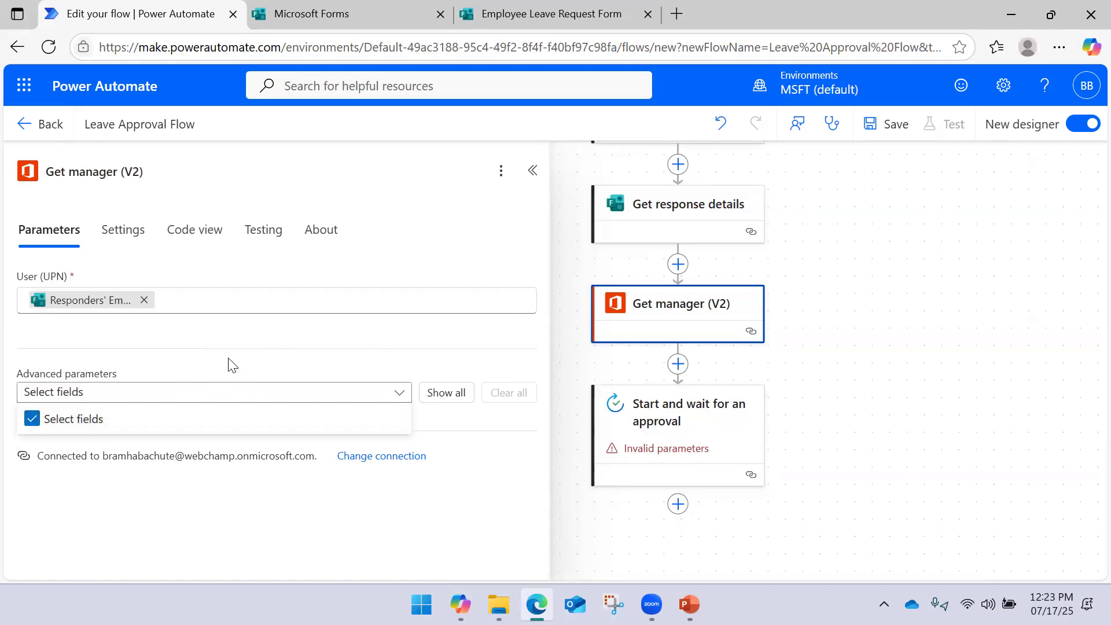
{"action": "left_click", "coordinate": [232, 358]}
{"action": "left_click", "coordinate": [137, 397]}
{"action": "left_click", "coordinate": [489, 389]}
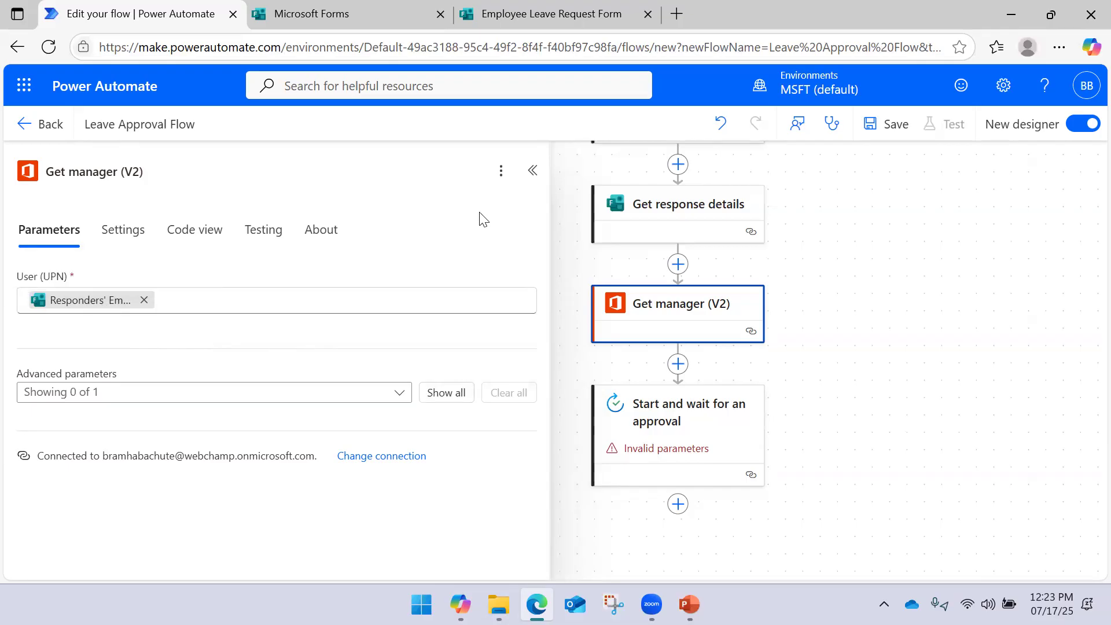
{"action": "left_click", "coordinate": [532, 170]}
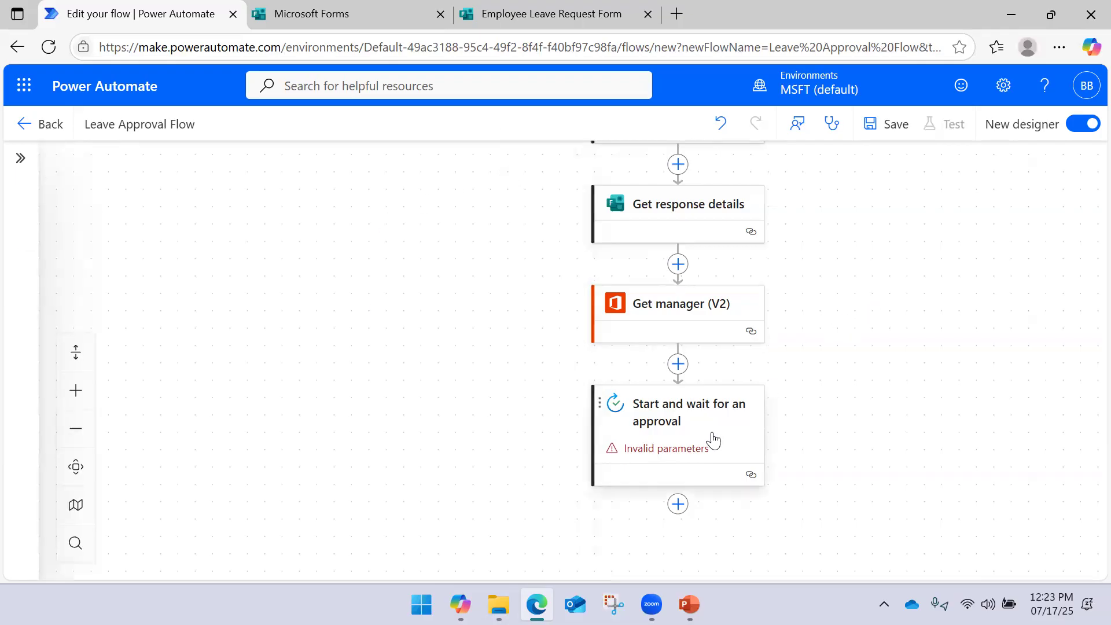
{"action": "left_click", "coordinate": [695, 422]}
{"action": "left_click", "coordinate": [216, 408]}
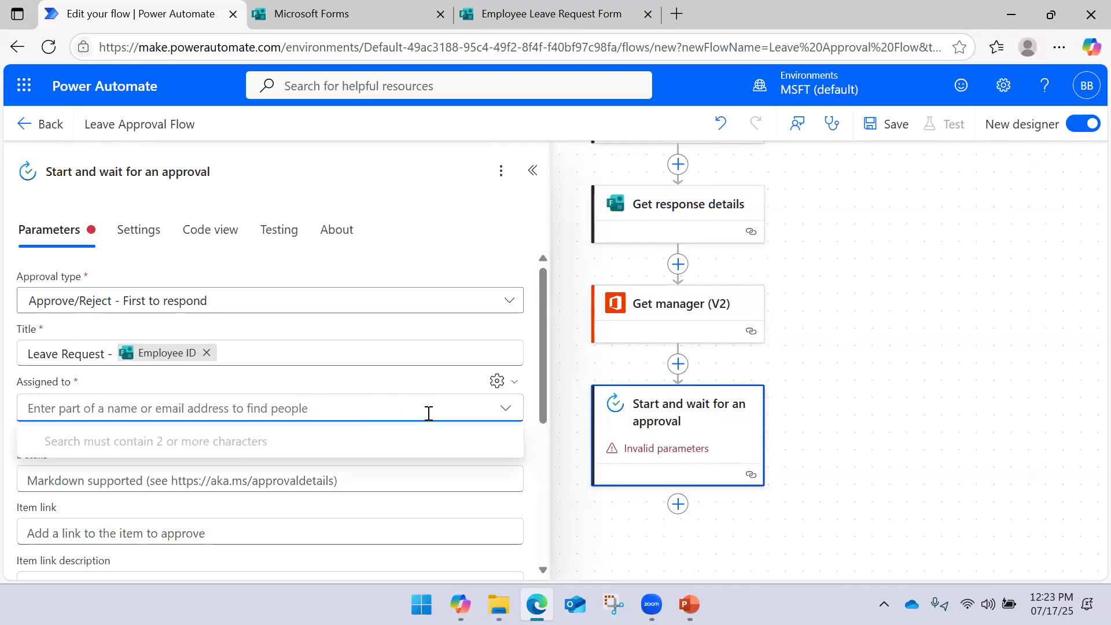
{"action": "left_click", "coordinate": [497, 380]}
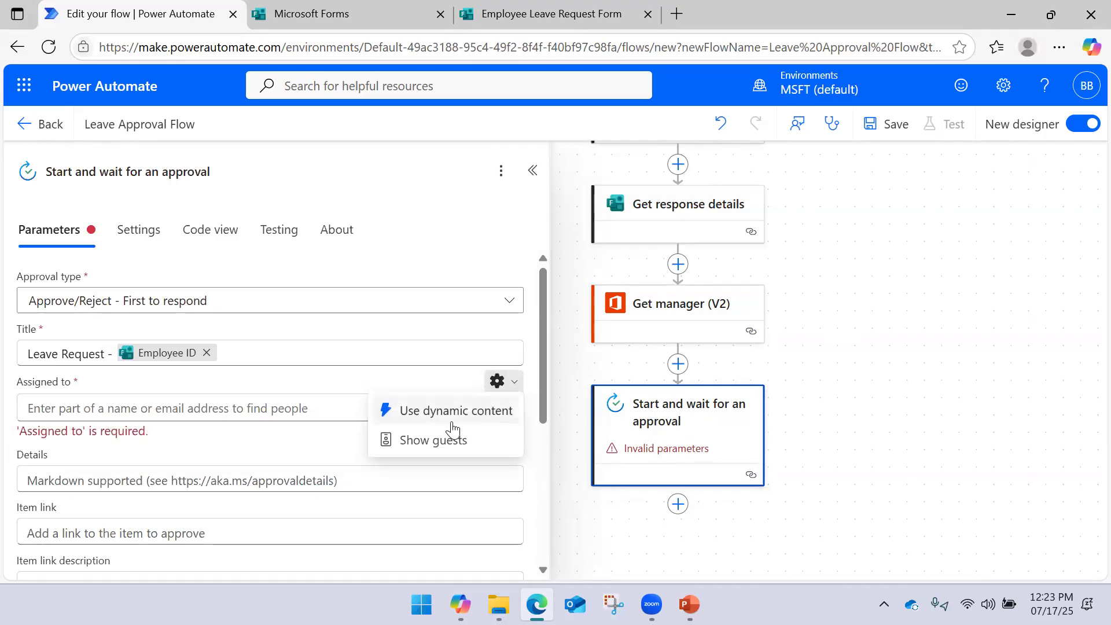
{"action": "left_click", "coordinate": [498, 407]}
{"action": "left_click", "coordinate": [367, 409]}
{"action": "left_click", "coordinate": [525, 395]}
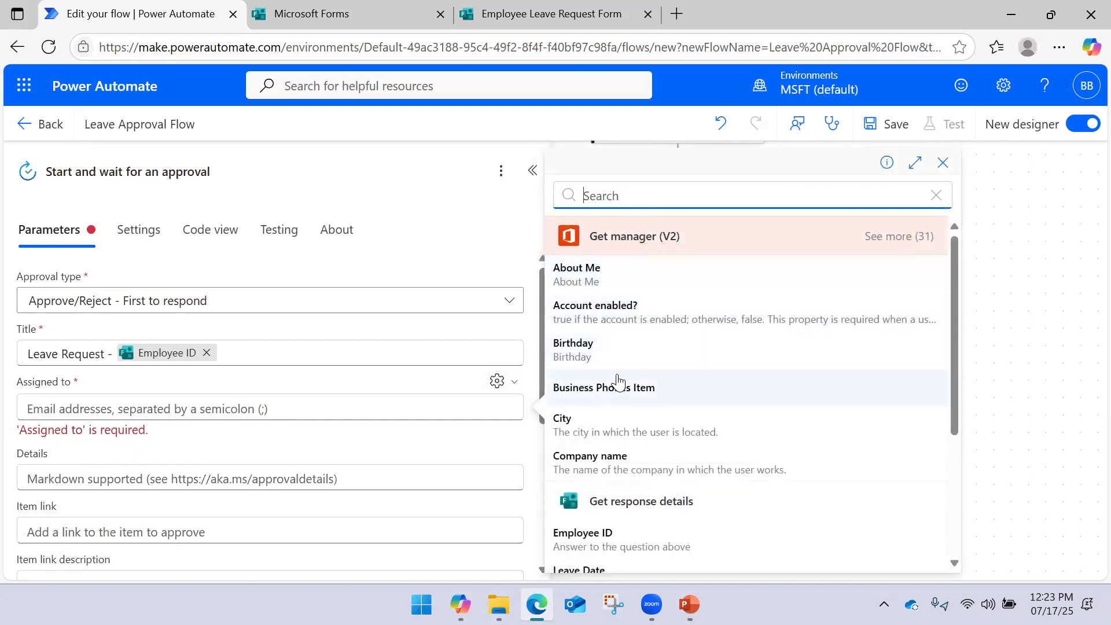
{"action": "scroll", "coordinate": [605, 385], "scroll_direction": "down", "scroll_amount": 2}
{"action": "scroll", "coordinate": [608, 382], "scroll_direction": "up", "scroll_amount": 2}
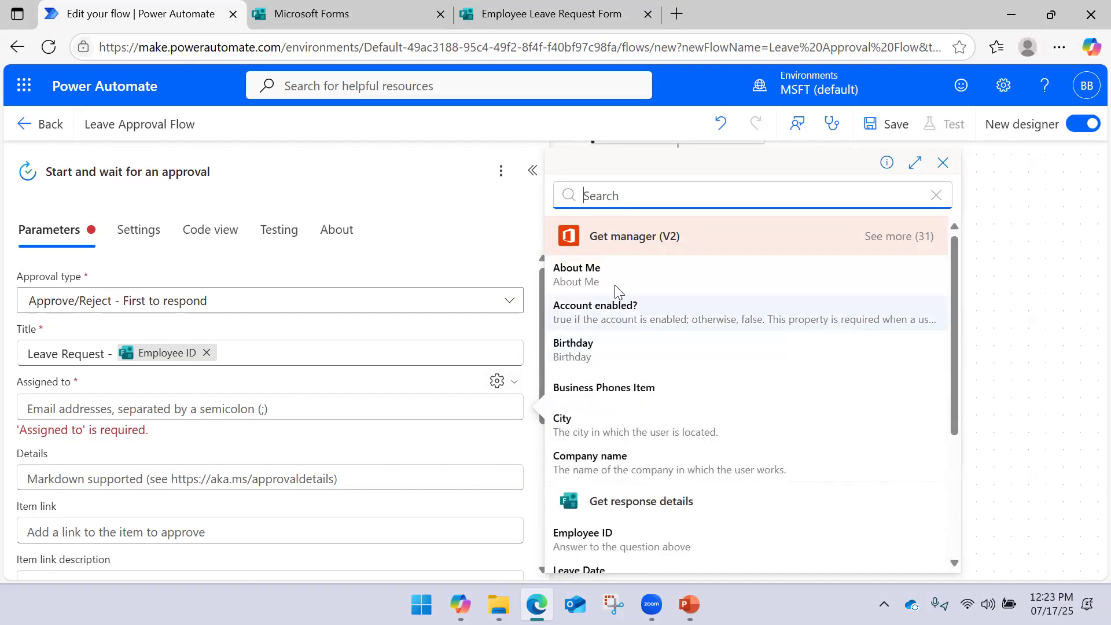
{"action": "left_click", "coordinate": [877, 236]}
{"action": "scroll", "coordinate": [667, 334], "scroll_direction": "down", "scroll_amount": 2}
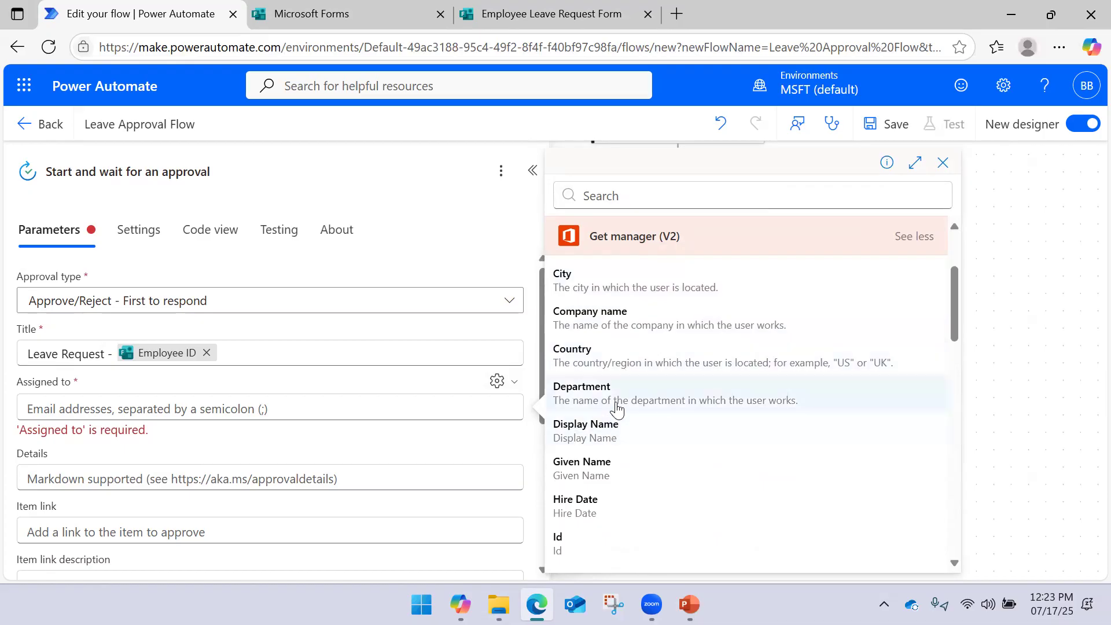
{"action": "scroll", "coordinate": [615, 409], "scroll_direction": "down", "scroll_amount": 3}
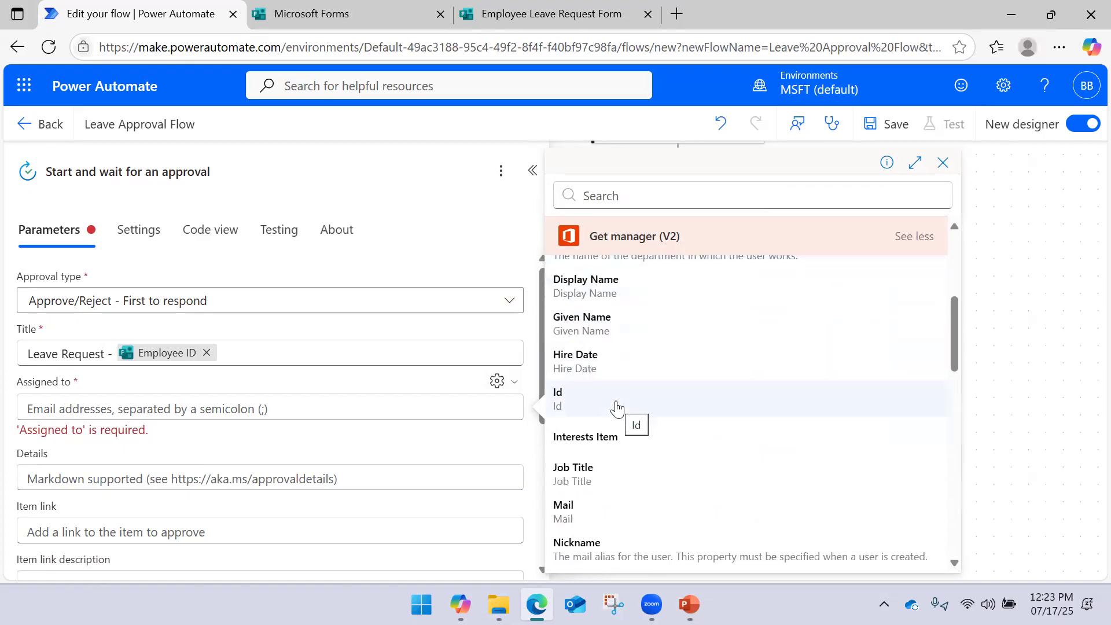
{"action": "scroll", "coordinate": [617, 409], "scroll_direction": "down", "scroll_amount": 3}
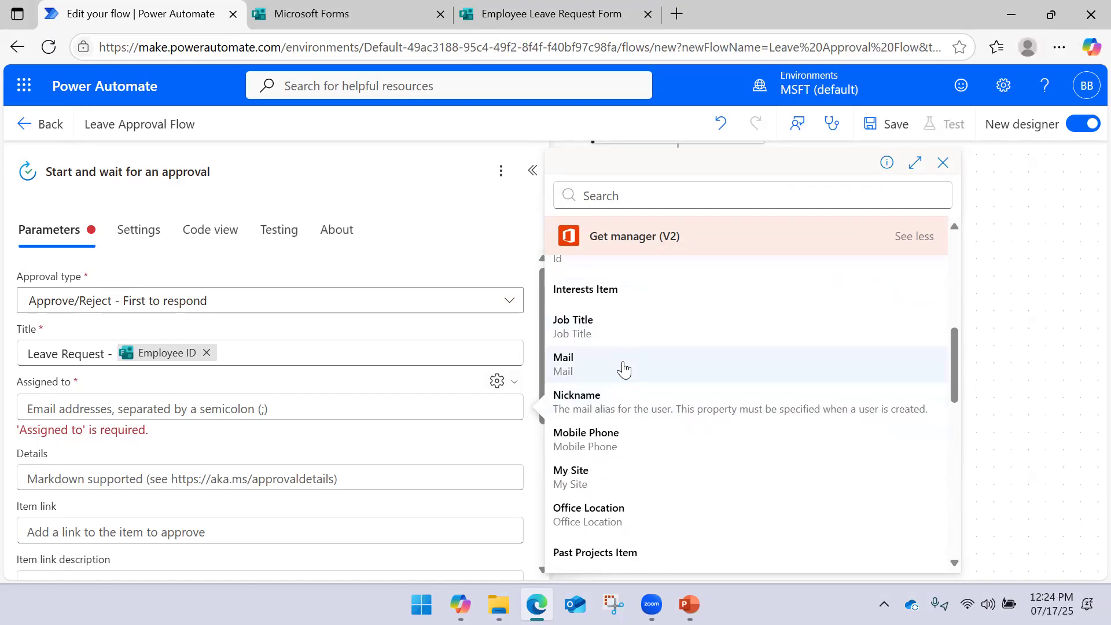
{"action": "scroll", "coordinate": [634, 356], "scroll_direction": "down", "scroll_amount": 3}
{"action": "scroll", "coordinate": [646, 347], "scroll_direction": "down", "scroll_amount": 3}
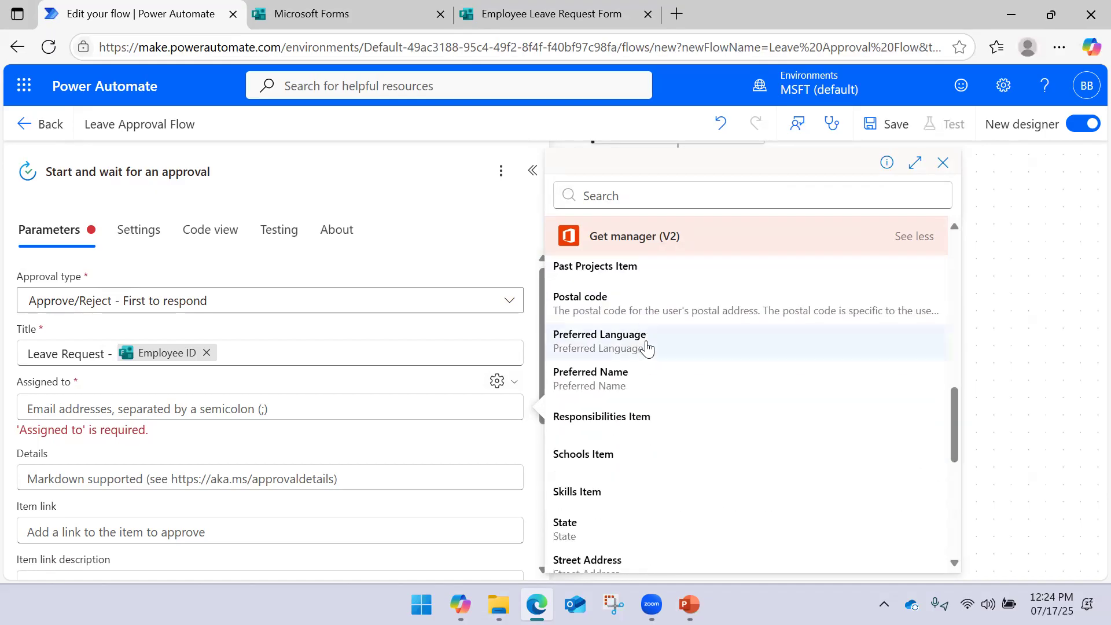
{"action": "scroll", "coordinate": [645, 347], "scroll_direction": "down", "scroll_amount": 3}
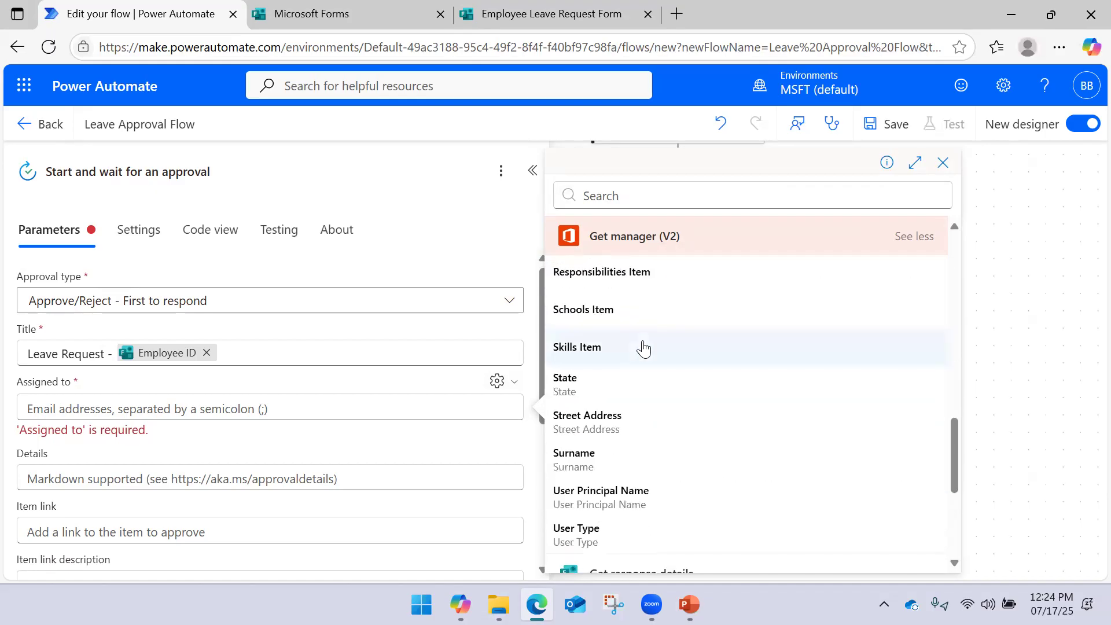
{"action": "scroll", "coordinate": [646, 394], "scroll_direction": "down", "scroll_amount": 3}
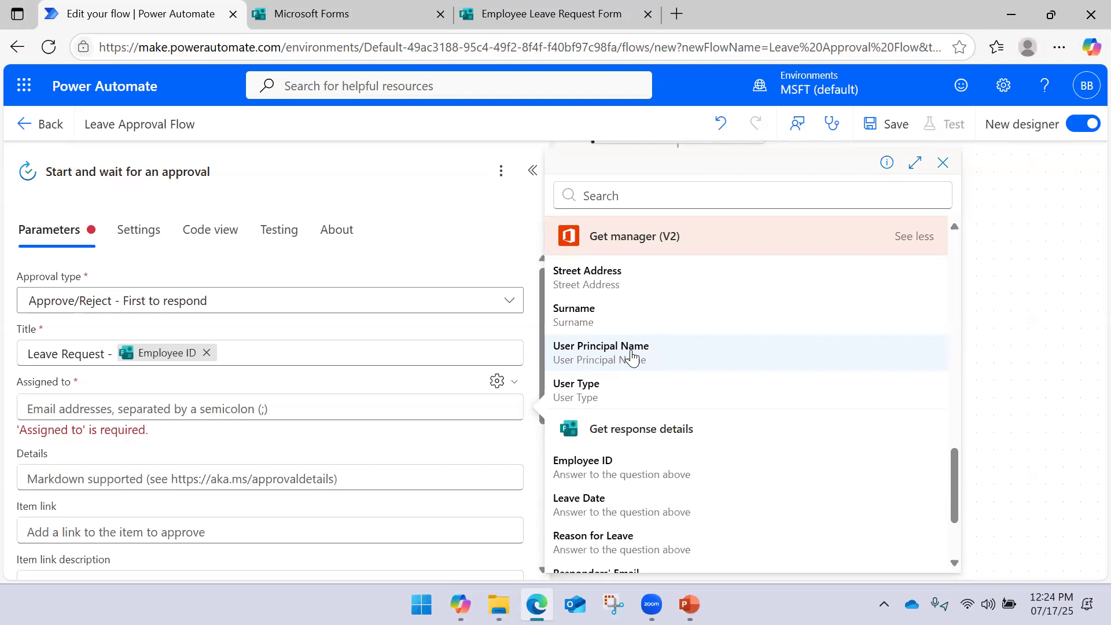
{"action": "scroll", "coordinate": [632, 357], "scroll_direction": "down", "scroll_amount": 2}
{"action": "scroll", "coordinate": [632, 356], "scroll_direction": "up", "scroll_amount": 2}
{"action": "scroll", "coordinate": [632, 358], "scroll_direction": "up", "scroll_amount": 10}
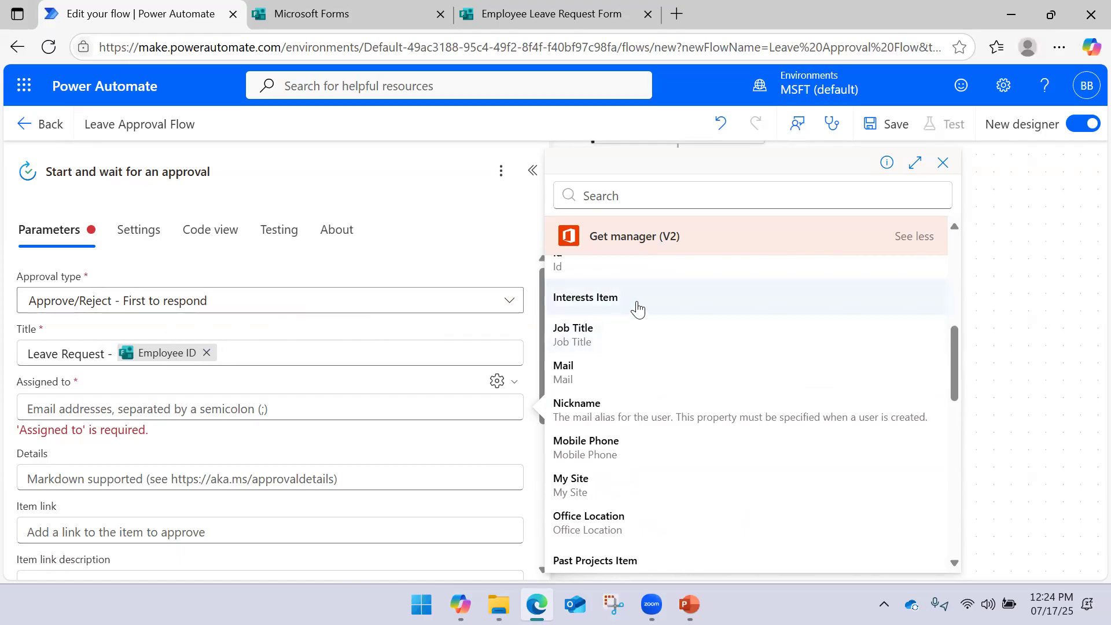
{"action": "scroll", "coordinate": [638, 309], "scroll_direction": "up", "scroll_amount": 7}
Assign the approval to the manager's User Principal Name
{"action": "left_click", "coordinate": [637, 199]}
{"action": "type", "text": "email"}
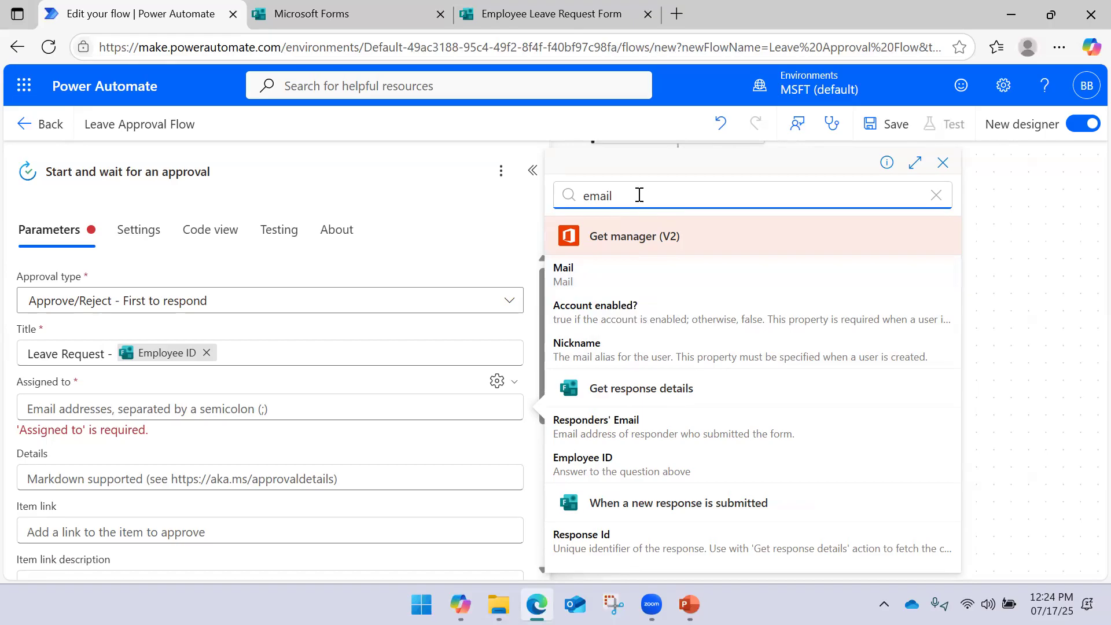
{"action": "left_click_drag", "start_coordinate": [637, 194], "coordinate": [470, 198]}
{"action": "type", "text": "user pri"}
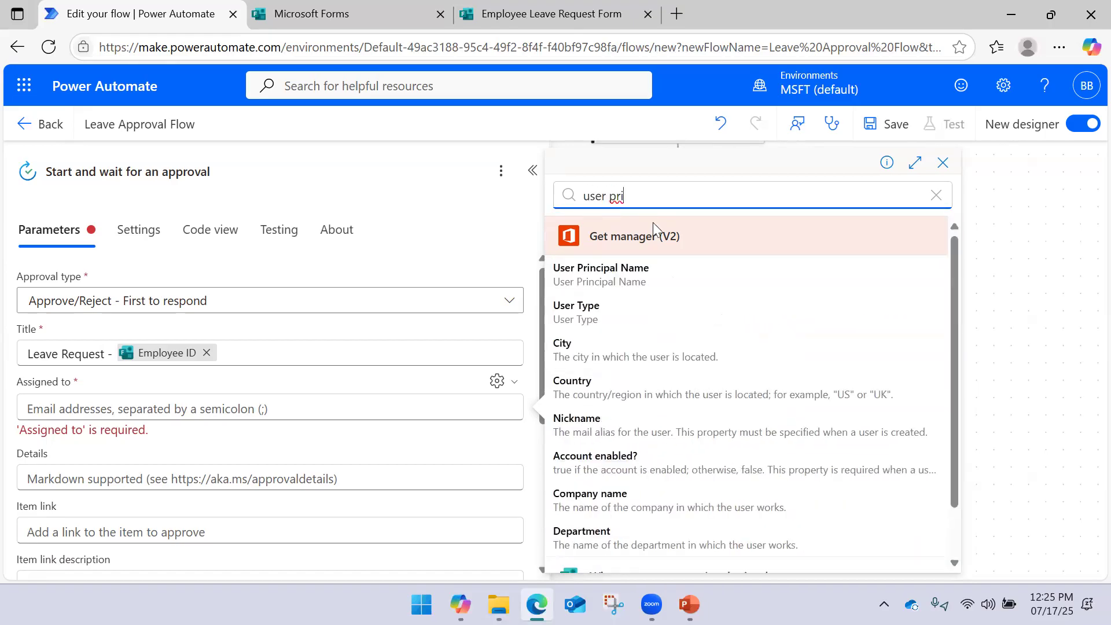
{"action": "left_click", "coordinate": [611, 284]}
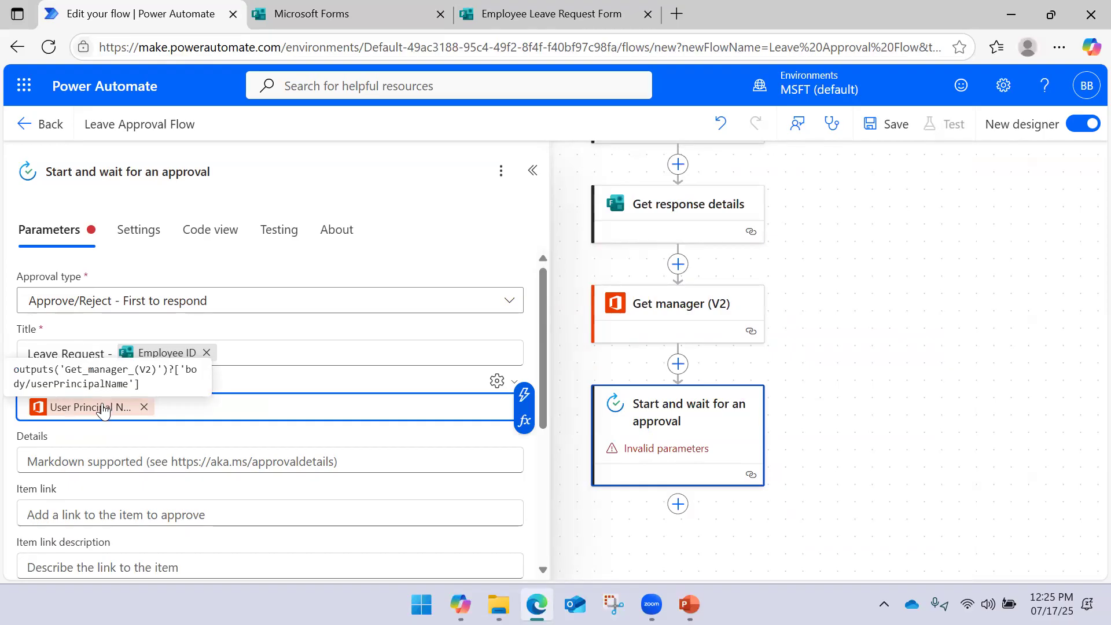
{"action": "left_click", "coordinate": [330, 384]}
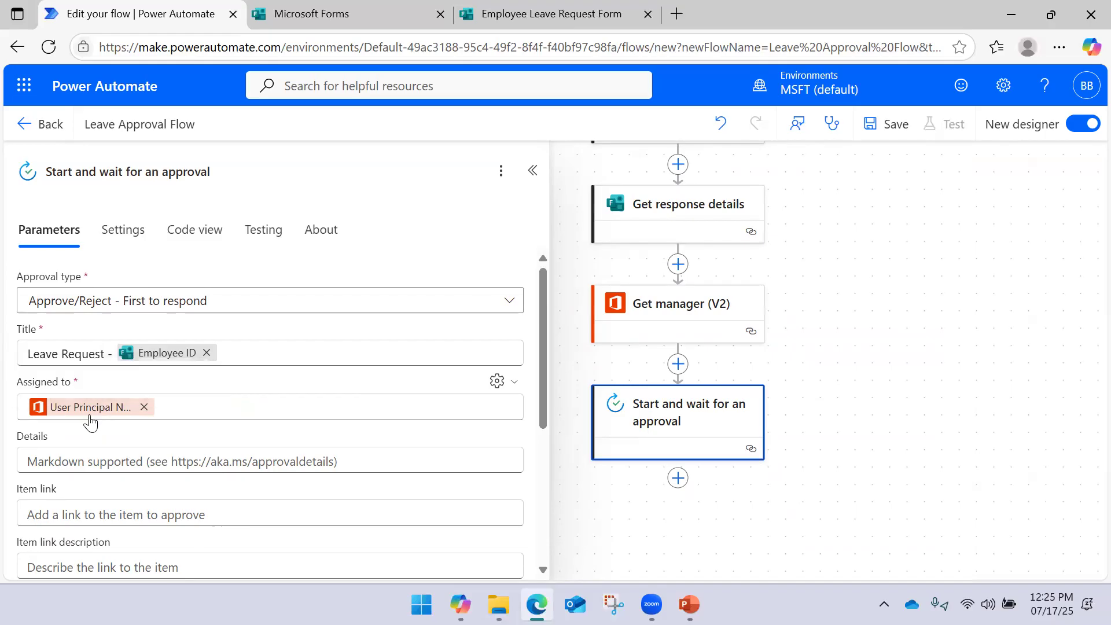
Use the form's Response Id as the approval's Item link
{"action": "scroll", "coordinate": [224, 414], "scroll_direction": "down", "scroll_amount": 3}
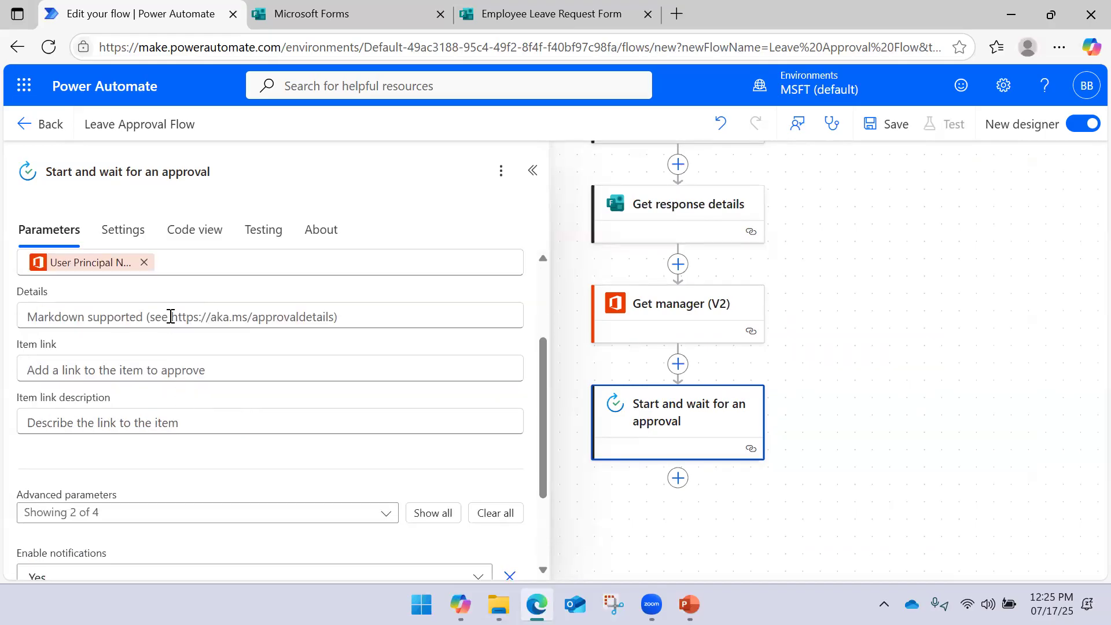
{"action": "left_click", "coordinate": [164, 320]}
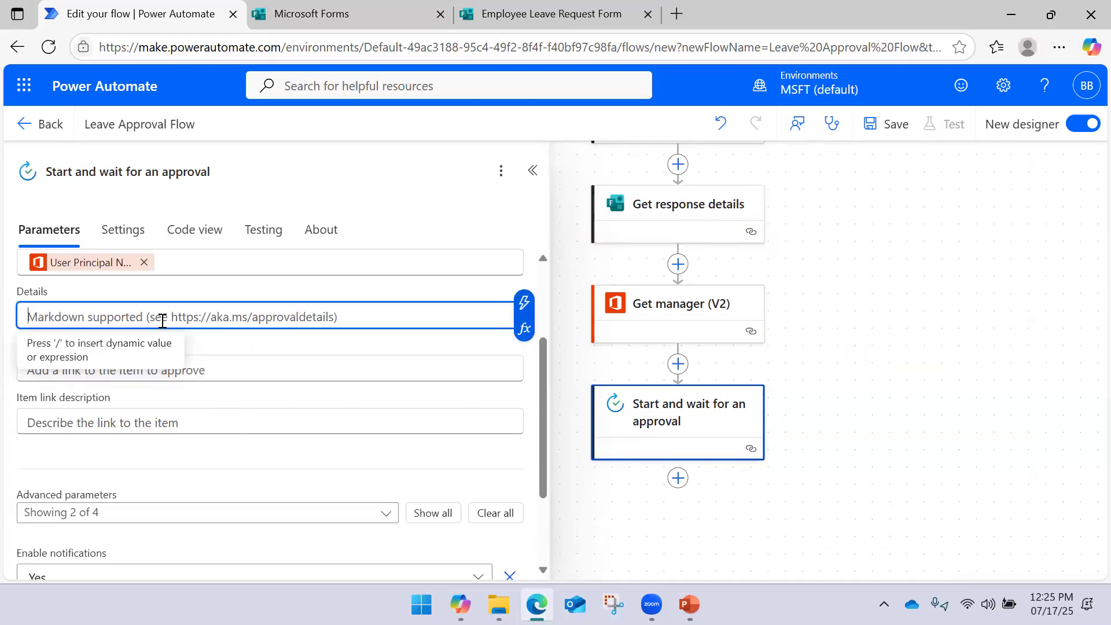
{"action": "left_click", "coordinate": [300, 359]}
{"action": "left_click", "coordinate": [214, 362]}
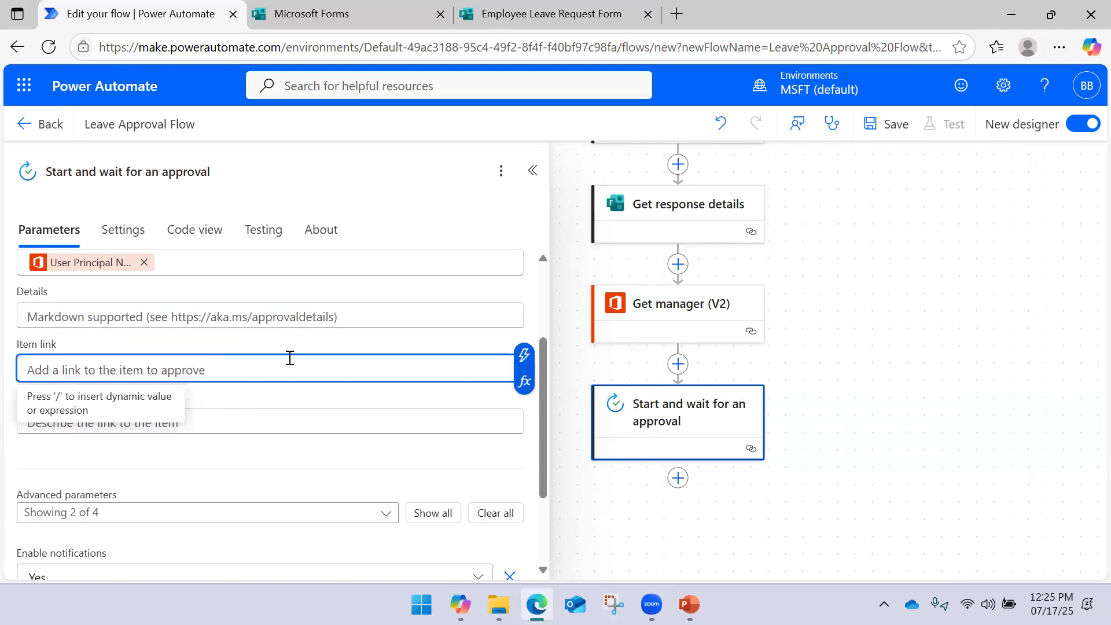
{"action": "left_click", "coordinate": [464, 364]}
{"action": "left_click", "coordinate": [524, 356]}
{"action": "scroll", "coordinate": [683, 342], "scroll_direction": "down", "scroll_amount": 2}
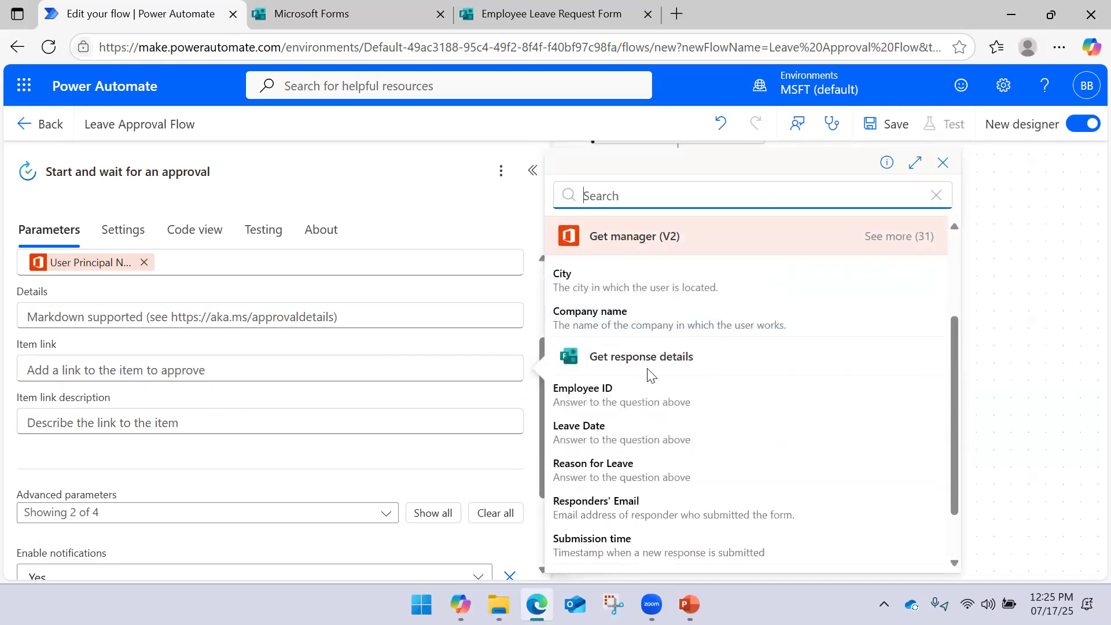
{"action": "scroll", "coordinate": [642, 377], "scroll_direction": "down", "scroll_amount": 1}
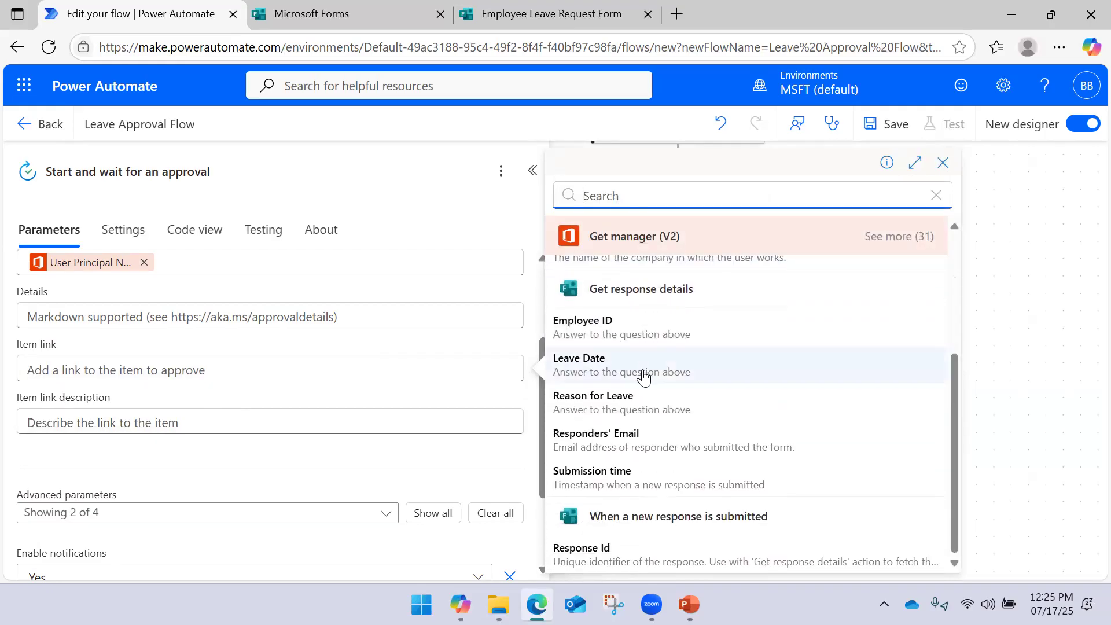
{"action": "left_click", "coordinate": [599, 545]}
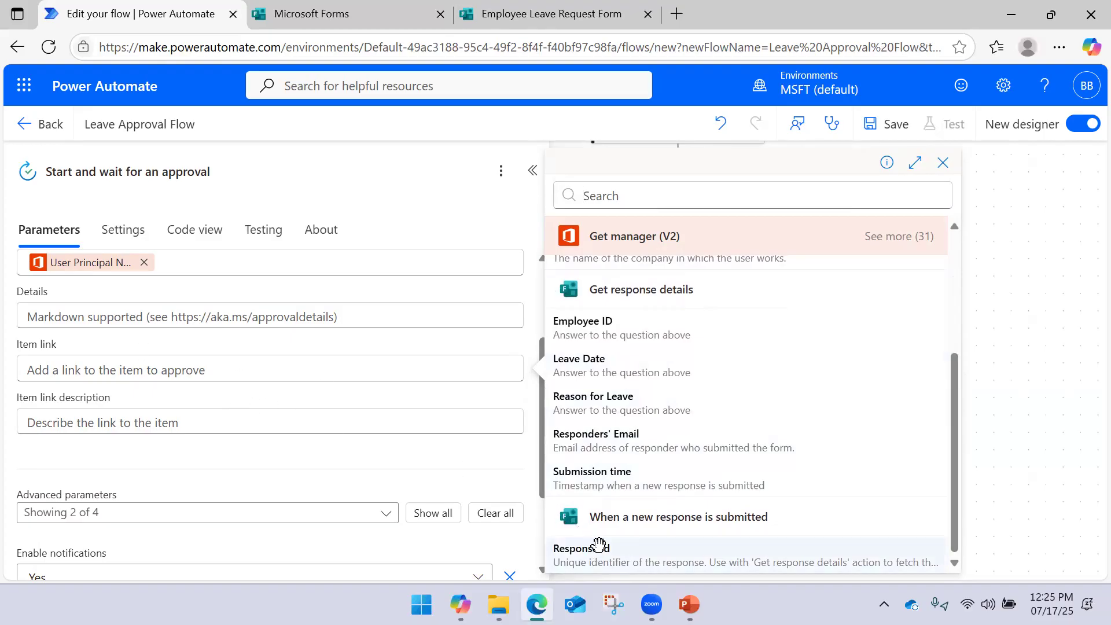
{"action": "left_click", "coordinate": [149, 422]}
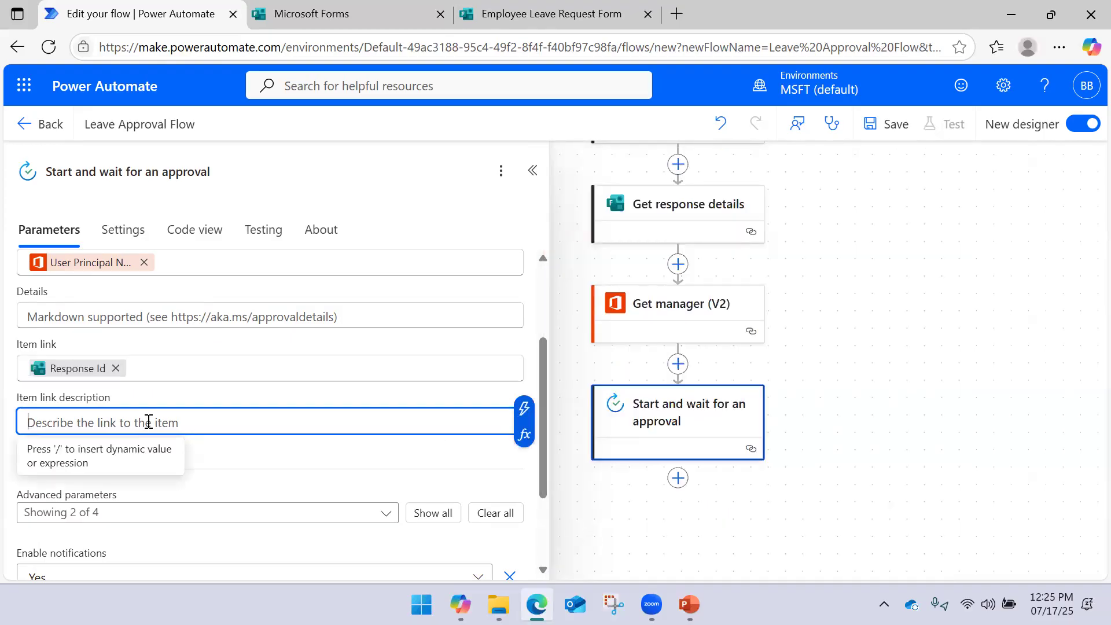
{"action": "scroll", "coordinate": [198, 372], "scroll_direction": "down", "scroll_amount": 2}
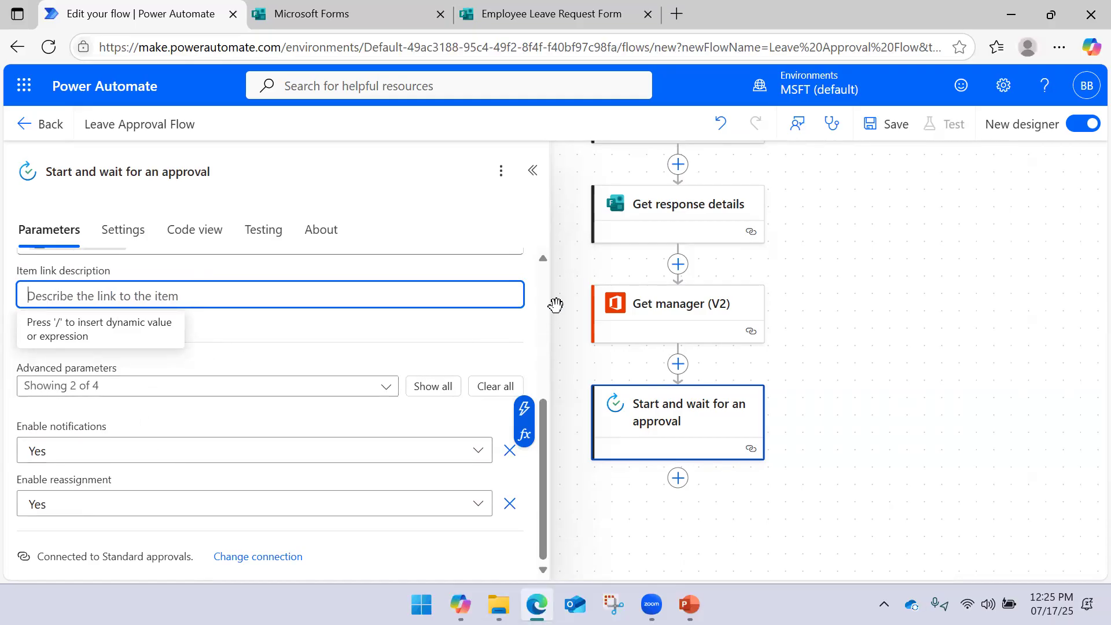
Save the Leave Approval Flow and switch to the Microsoft Forms browser tab
{"action": "left_click", "coordinate": [531, 171]}
{"action": "left_click_drag", "start_coordinate": [885, 397], "coordinate": [695, 342]}
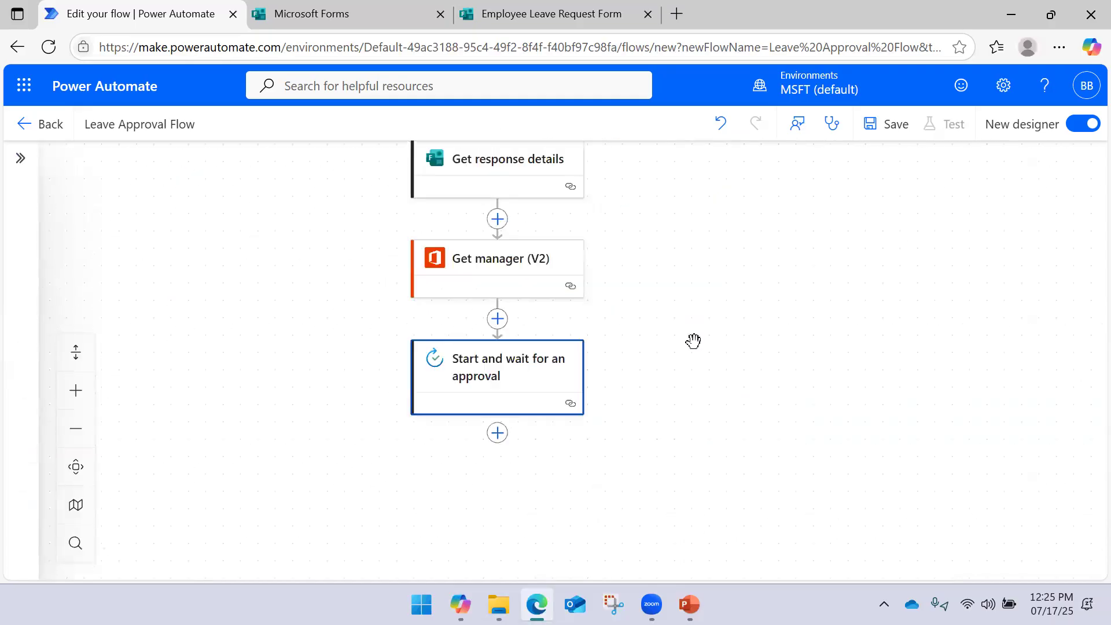
{"action": "left_click", "coordinate": [888, 132]}
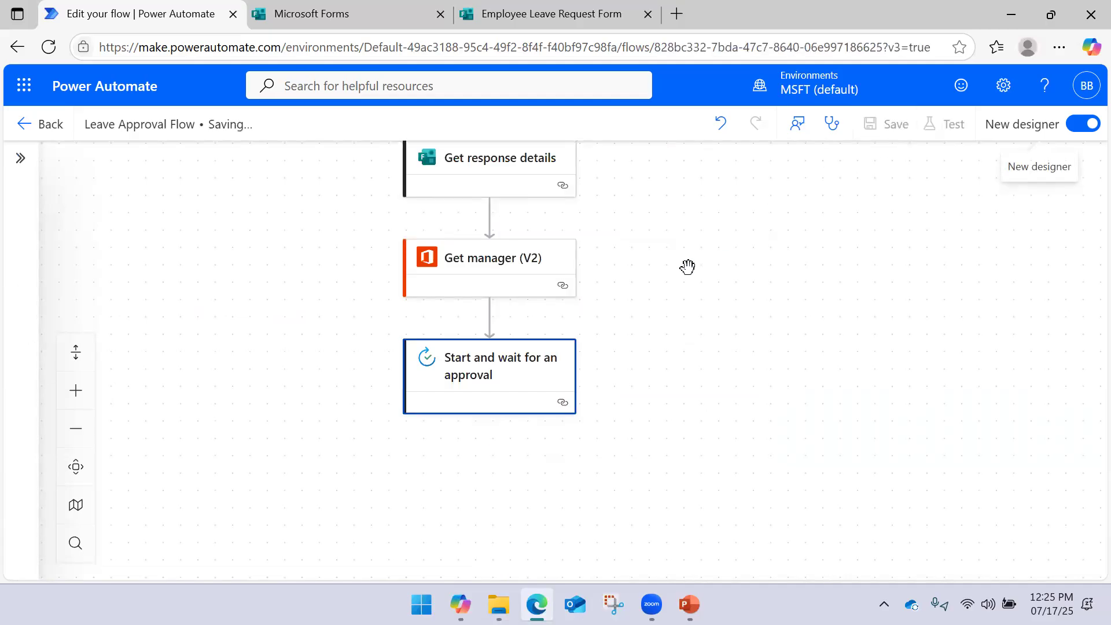
{"action": "left_click_drag", "start_coordinate": [677, 237], "coordinate": [682, 347]}
{"action": "mouse_move", "coordinate": [710, 264]}
{"action": "left_mouse_down"}
{"action": "mouse_move", "coordinate": [712, 305]}
{"action": "mouse_move", "coordinate": [697, 303]}
{"action": "mouse_move", "coordinate": [718, 267]}
{"action": "left_mouse_up"}
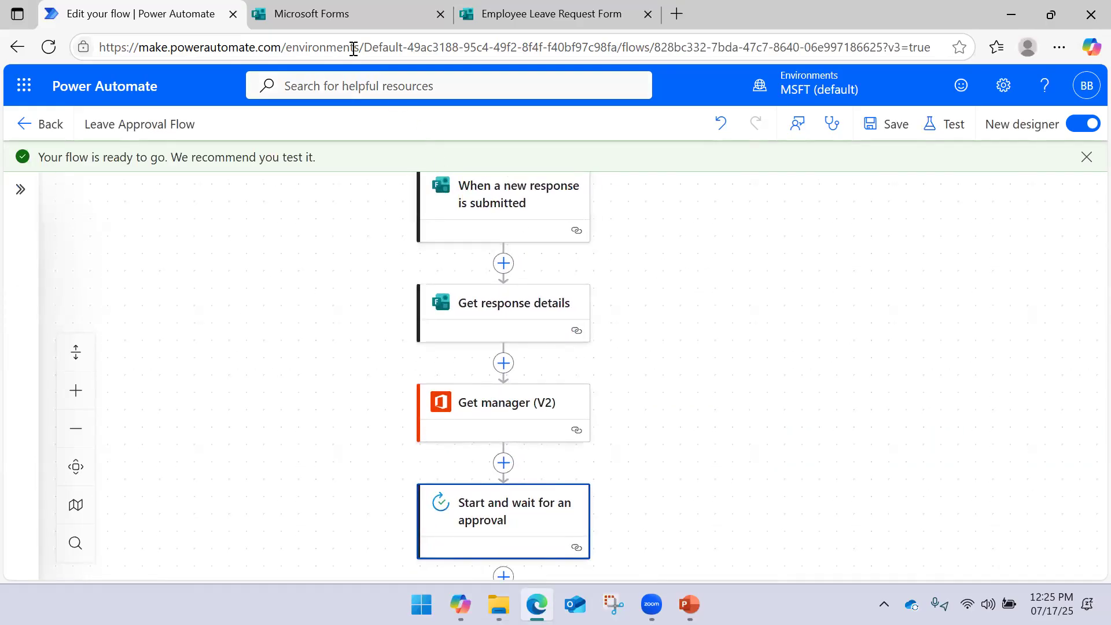
{"action": "left_click", "coordinate": [338, 22]}
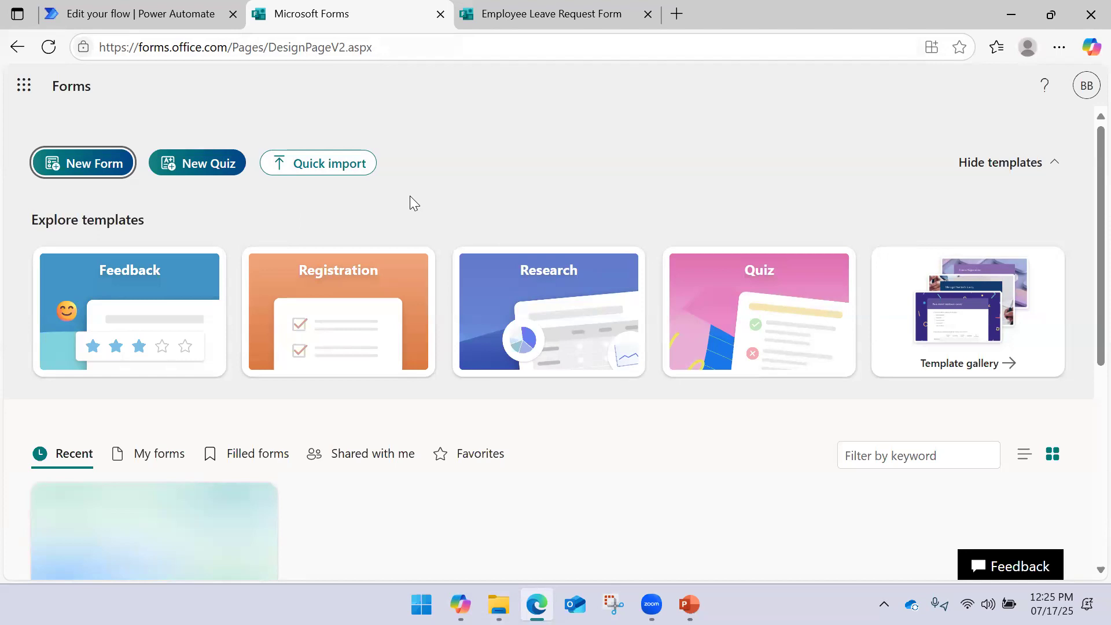
Open the Employee Leave Request Form and look over its responses and sending options
{"action": "scroll", "coordinate": [411, 198], "scroll_direction": "down", "scroll_amount": 7}
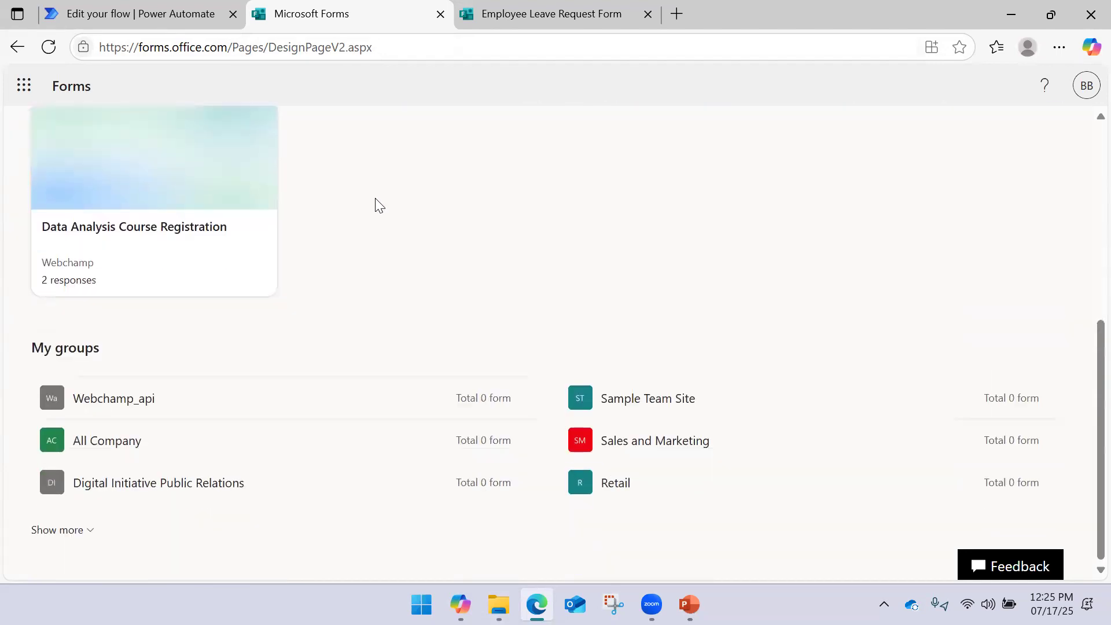
{"action": "scroll", "coordinate": [365, 197], "scroll_direction": "up", "scroll_amount": 7}
{"action": "left_click", "coordinate": [49, 47]}
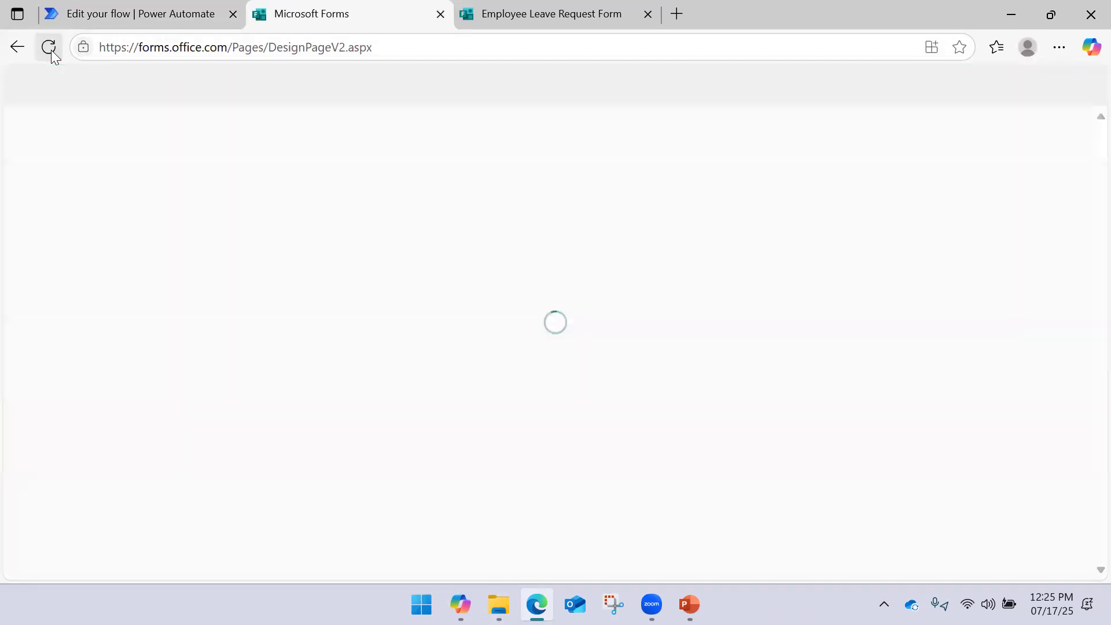
{"action": "scroll", "coordinate": [320, 292], "scroll_direction": "down", "scroll_amount": 7}
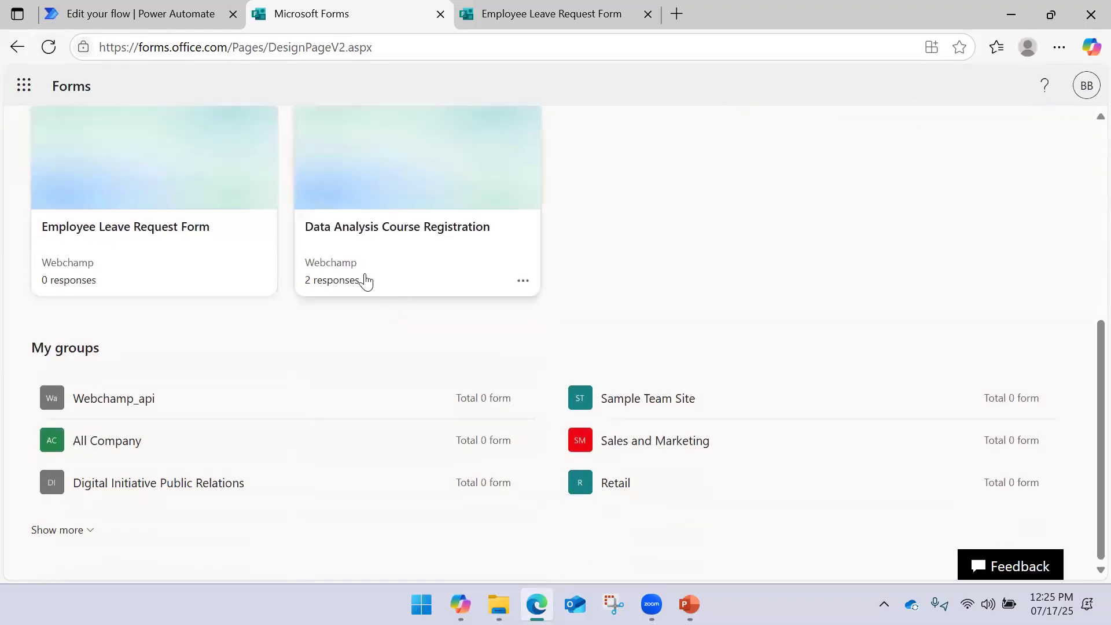
{"action": "left_click", "coordinate": [213, 259]}
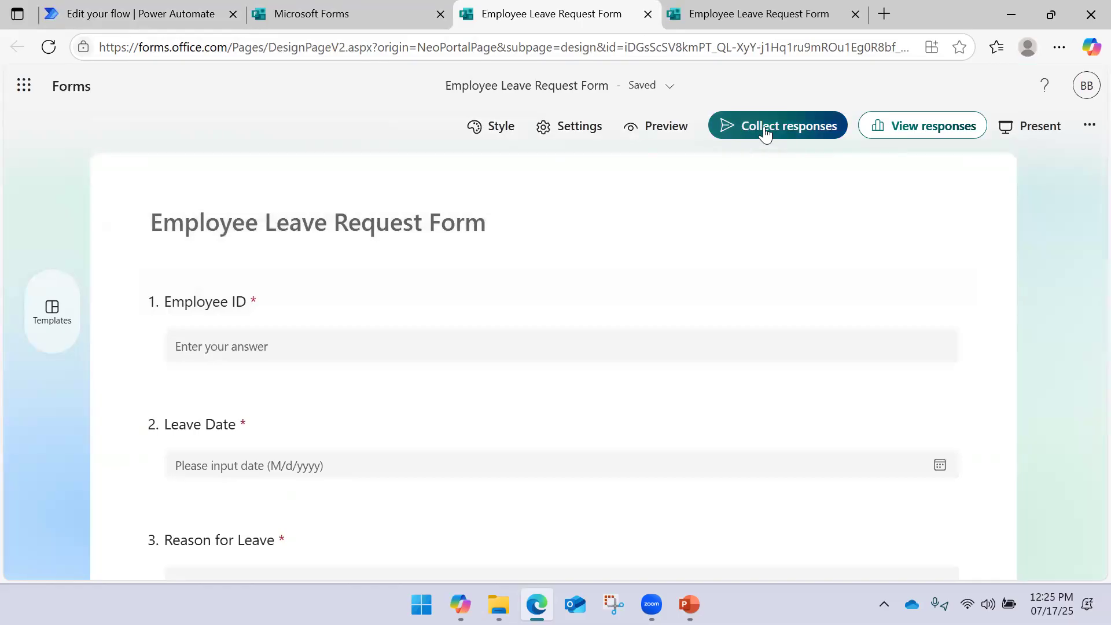
{"action": "left_click", "coordinate": [958, 126]}
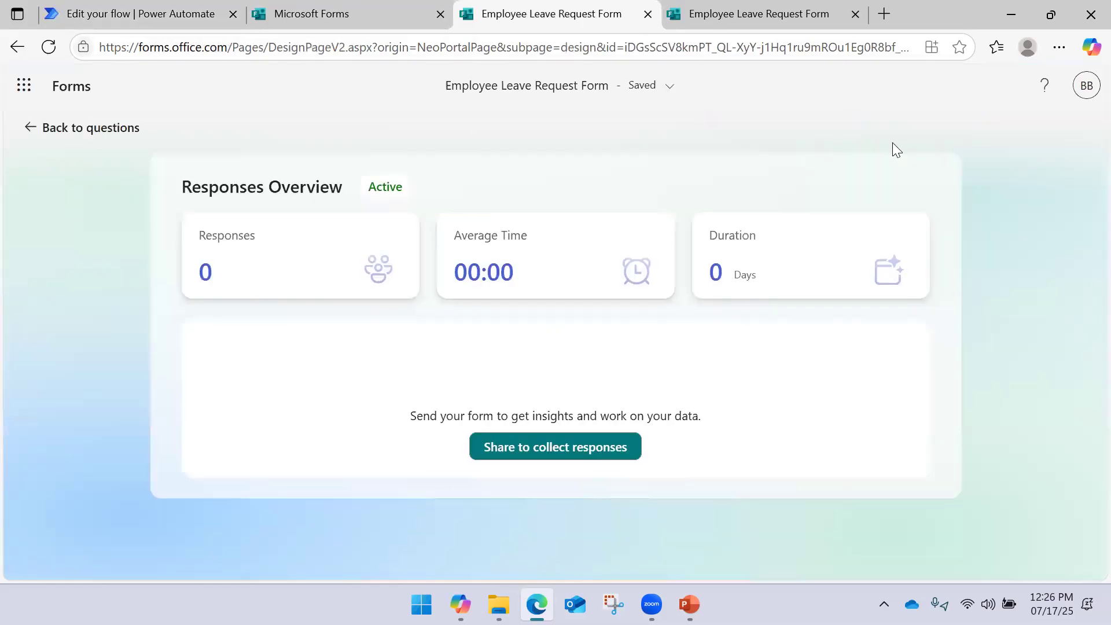
{"action": "left_click", "coordinate": [521, 458]}
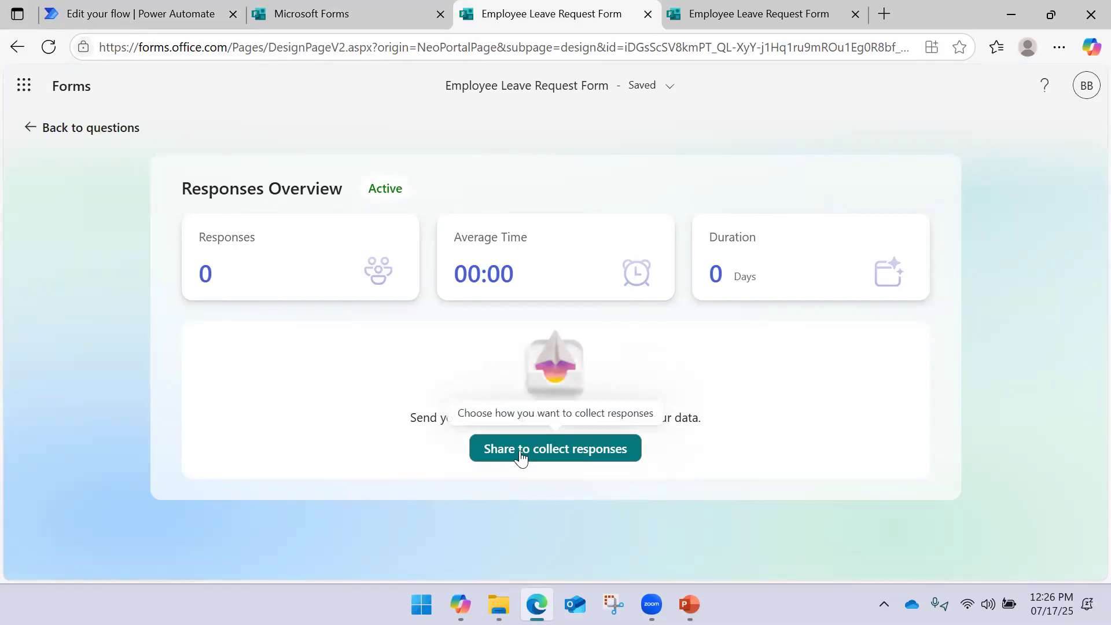
{"action": "left_click", "coordinate": [521, 457]}
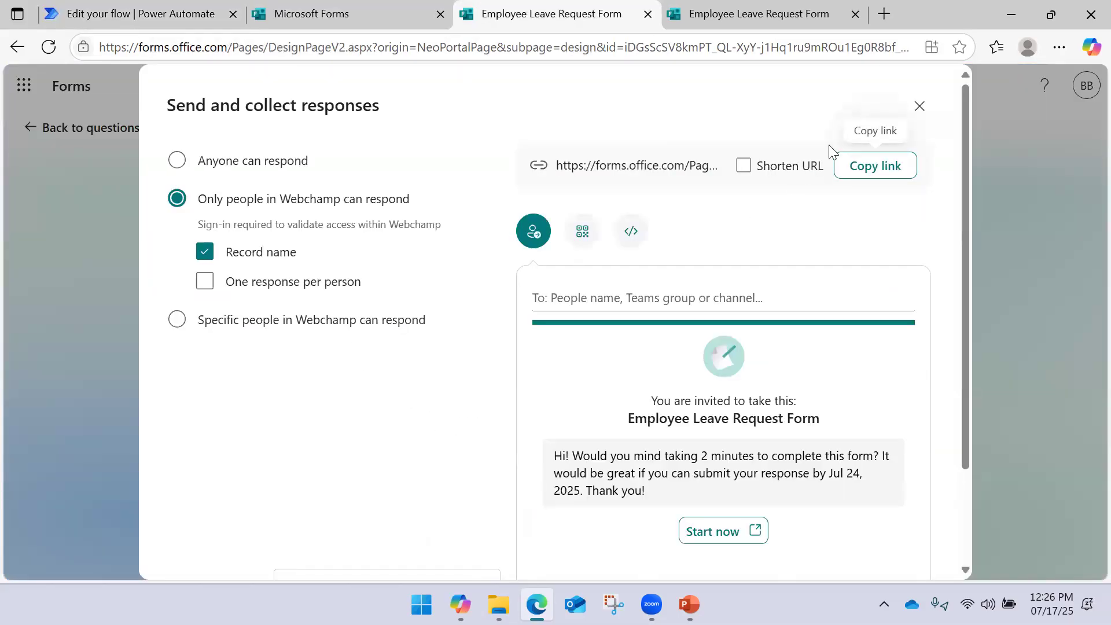
{"action": "left_click", "coordinate": [919, 106]}
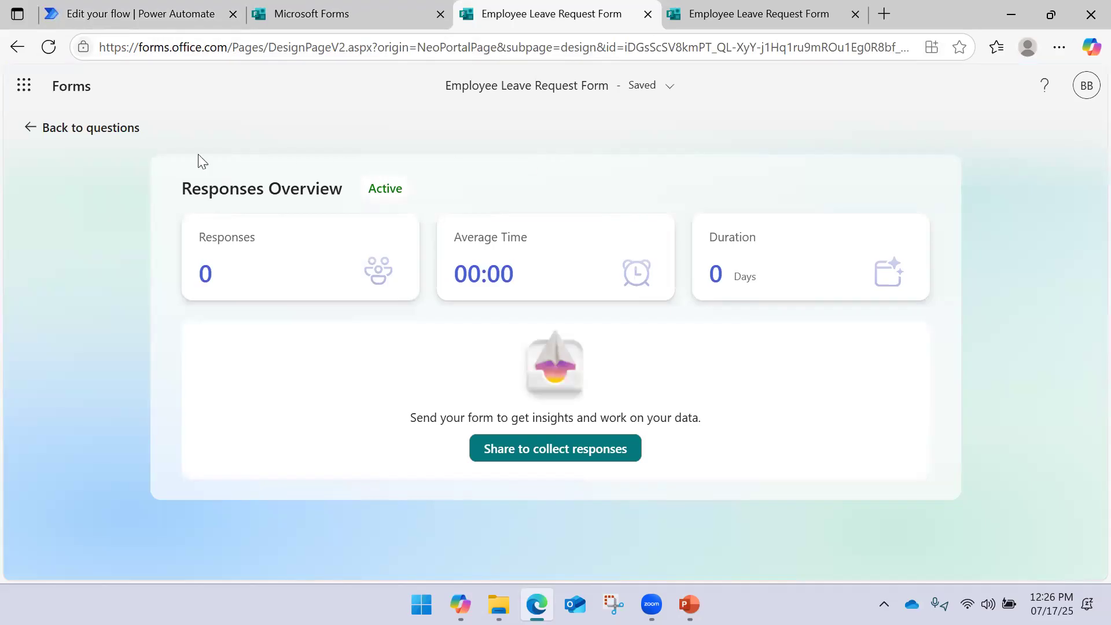
{"action": "left_click", "coordinate": [74, 129]}
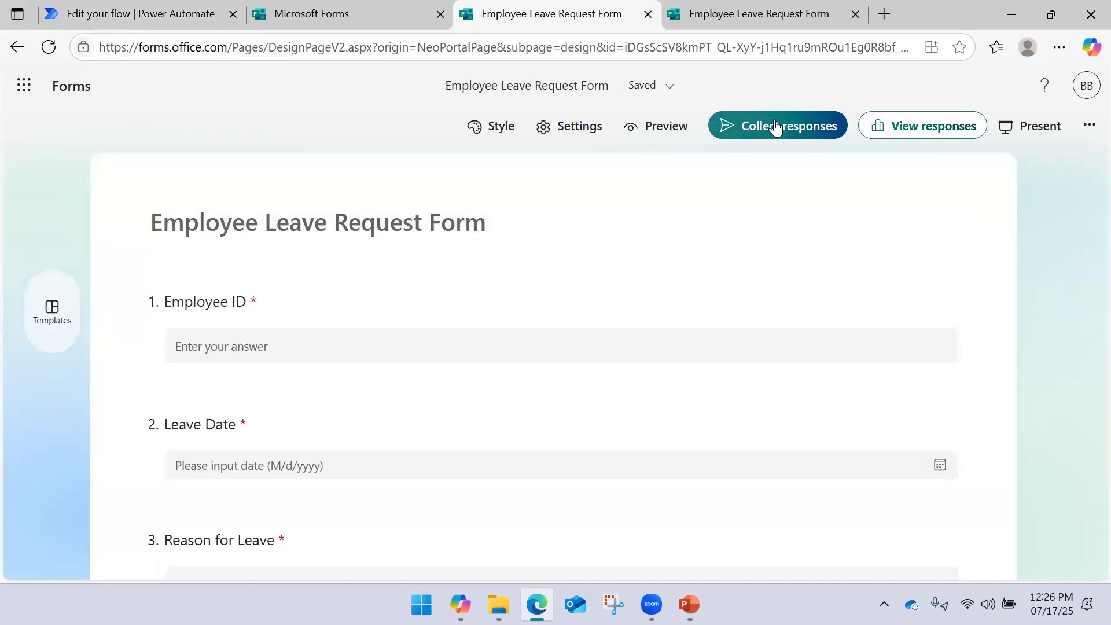
Look through the form's sharing and extra options without changing anything
{"action": "left_click", "coordinate": [776, 127]}
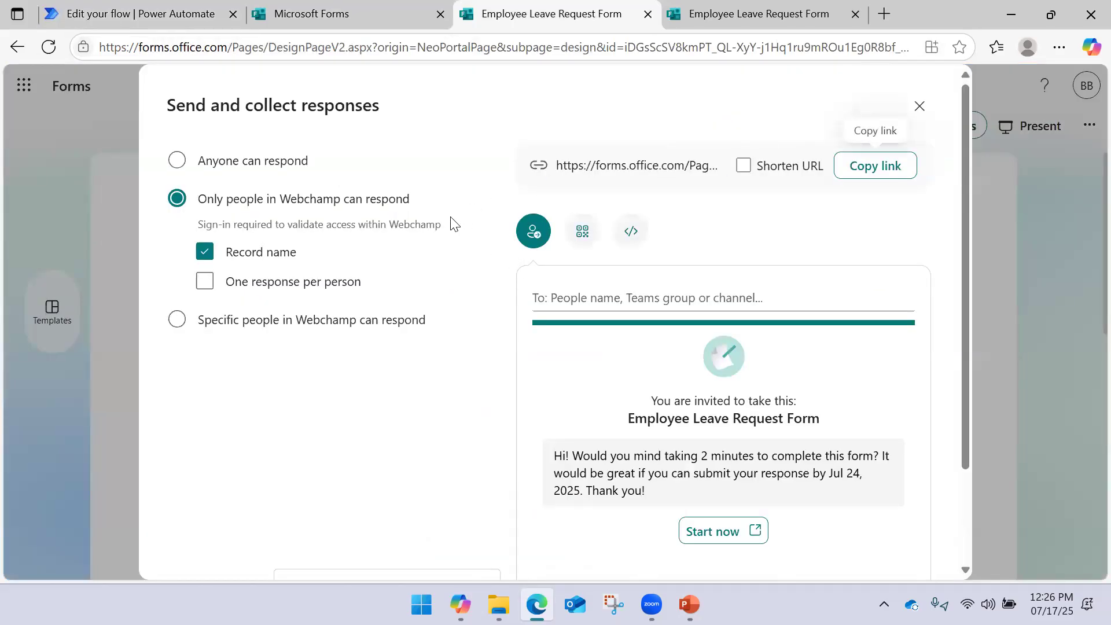
{"action": "scroll", "coordinate": [454, 224], "scroll_direction": "down", "scroll_amount": 2}
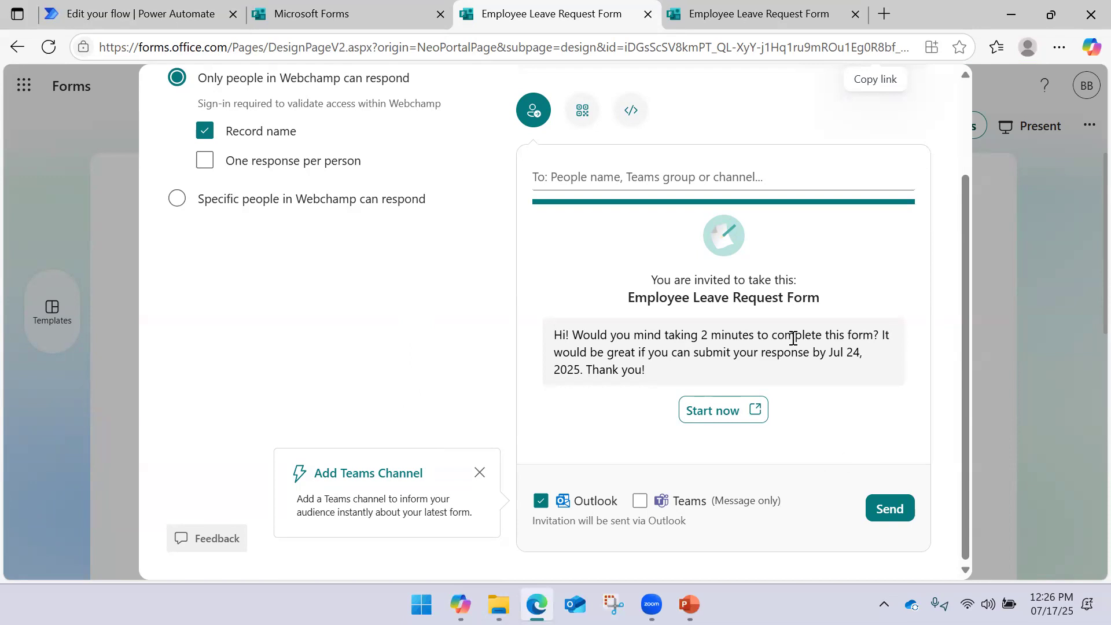
{"action": "scroll", "coordinate": [793, 336], "scroll_direction": "up", "scroll_amount": 2}
{"action": "left_click", "coordinate": [918, 106]}
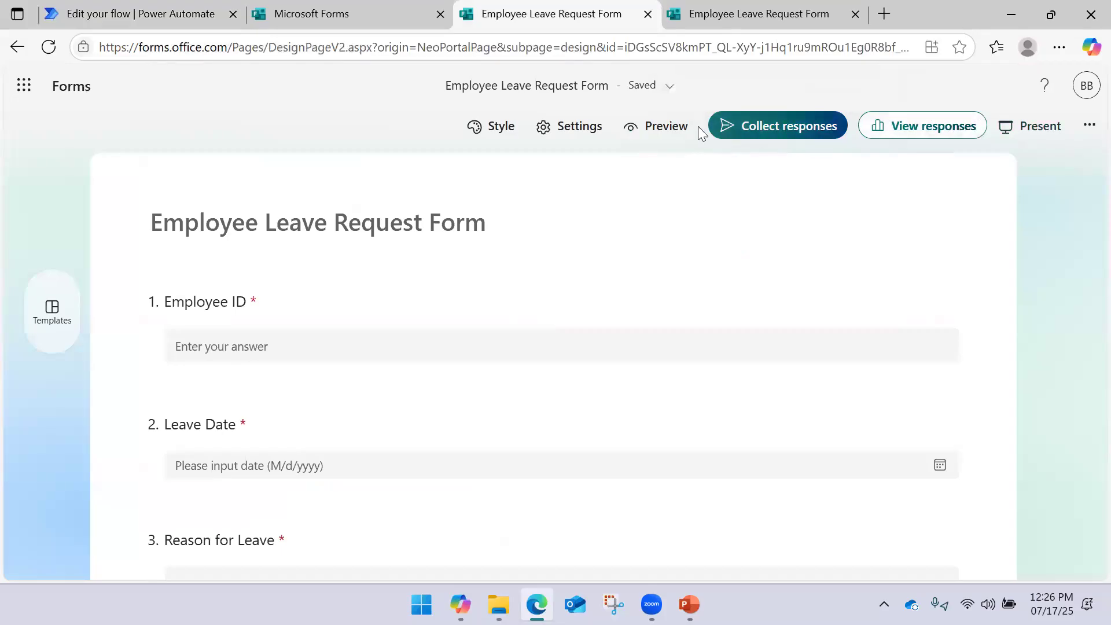
{"action": "left_click", "coordinate": [1089, 125]}
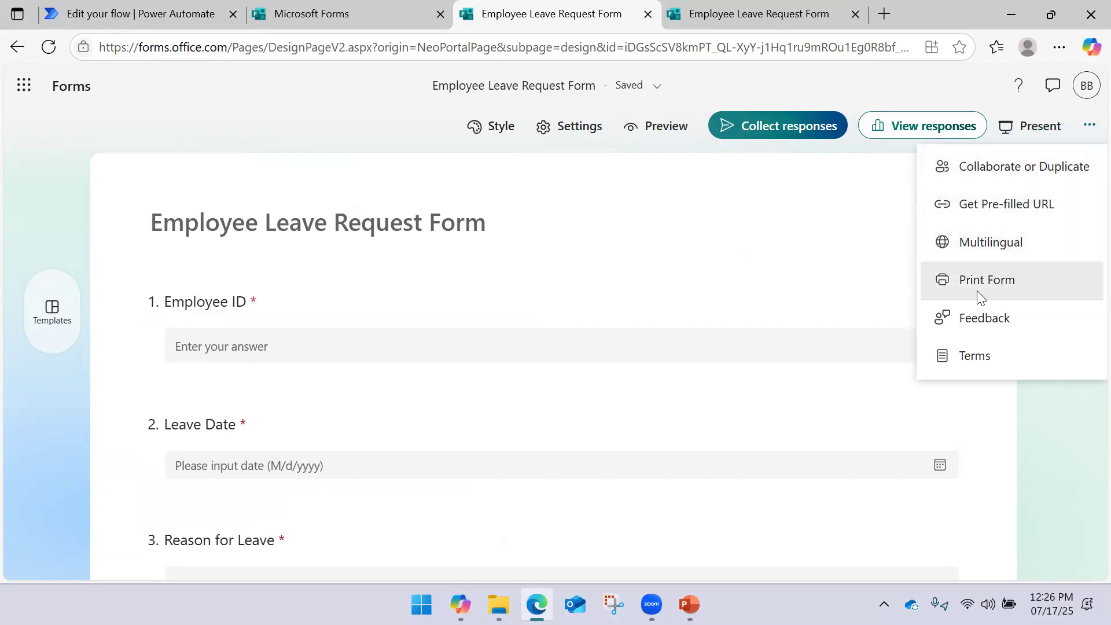
{"action": "left_click", "coordinate": [828, 232]}
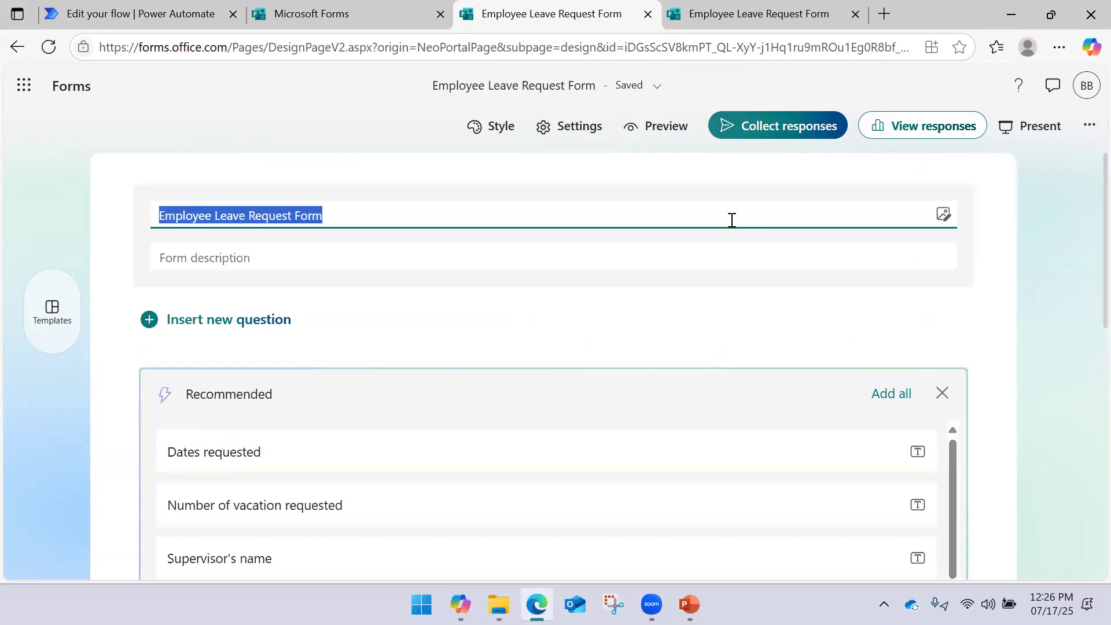
{"action": "left_click", "coordinate": [988, 217]}
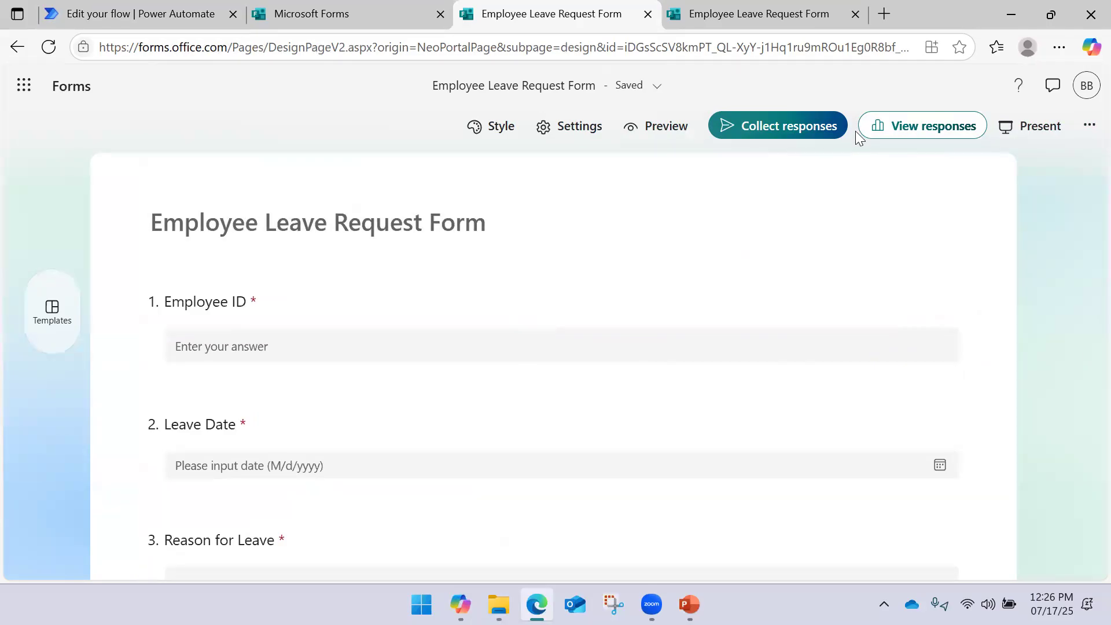
Copy the form's response link and close the duplicate Employee Leave Request Form tab
{"action": "left_click", "coordinate": [818, 130]}
{"action": "left_click", "coordinate": [863, 173]}
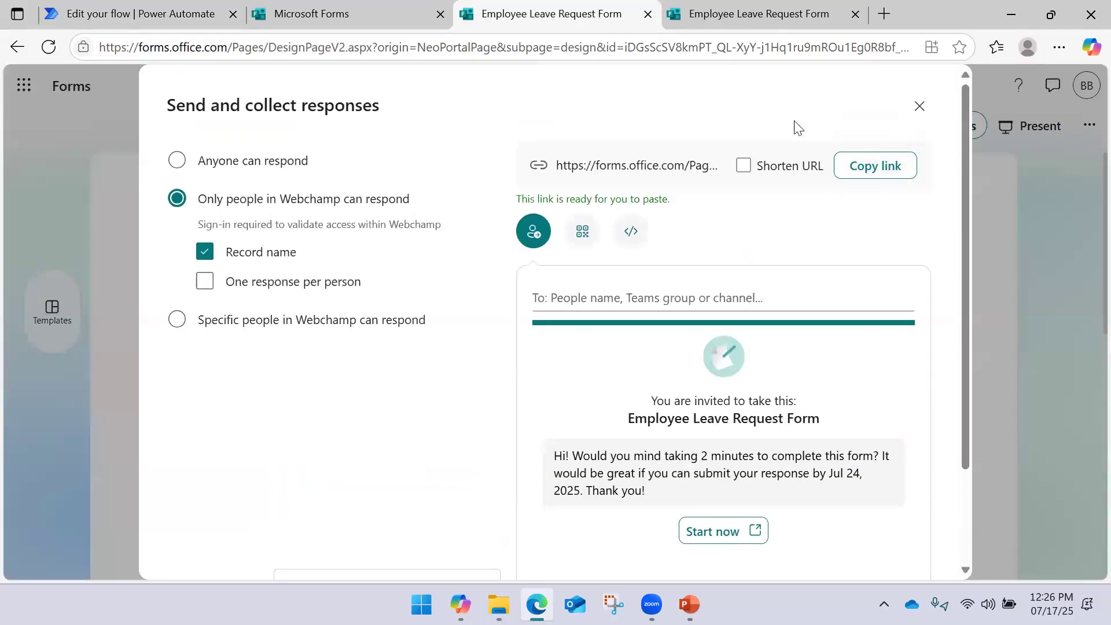
{"action": "left_click", "coordinate": [780, 26]}
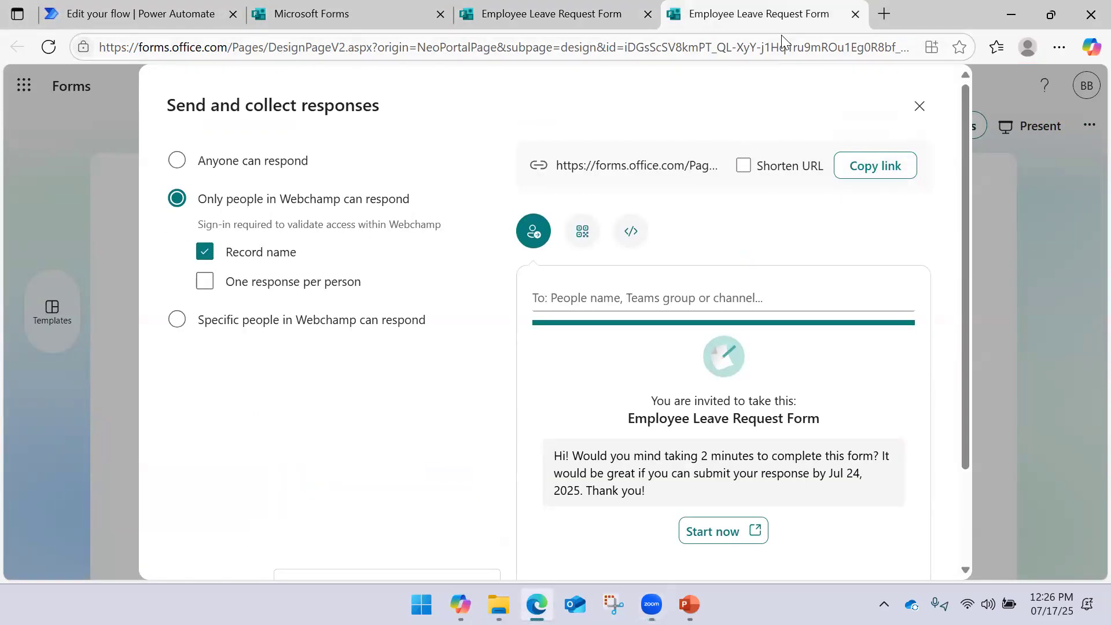
{"action": "left_click", "coordinate": [920, 106]}
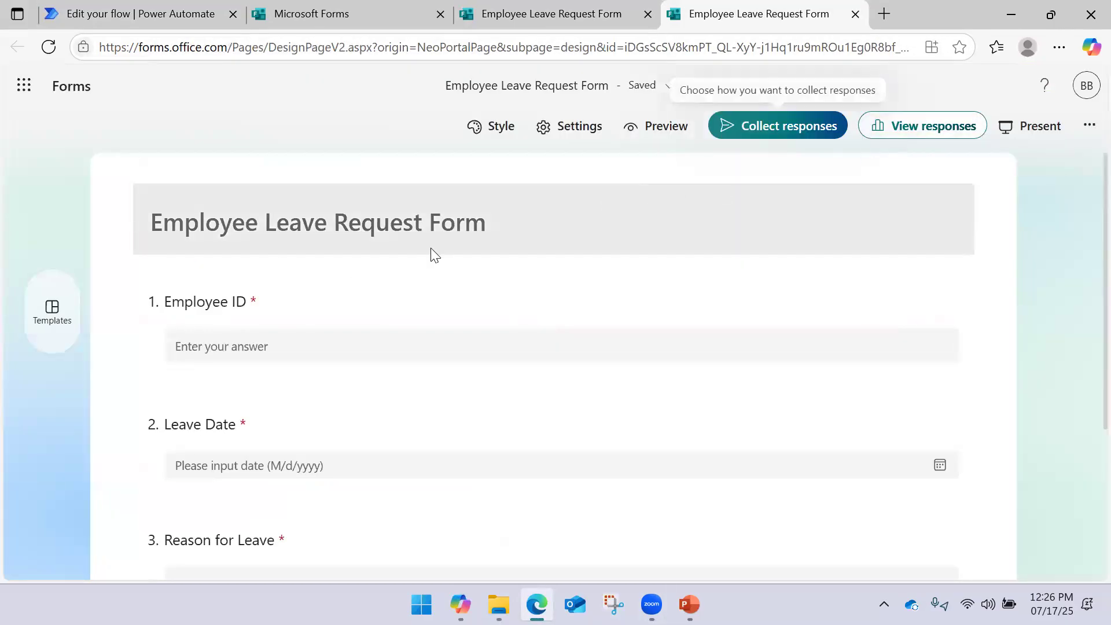
{"action": "scroll", "coordinate": [454, 300], "scroll_direction": "down", "scroll_amount": 4}
{"action": "scroll", "coordinate": [528, 243], "scroll_direction": "up", "scroll_amount": 4}
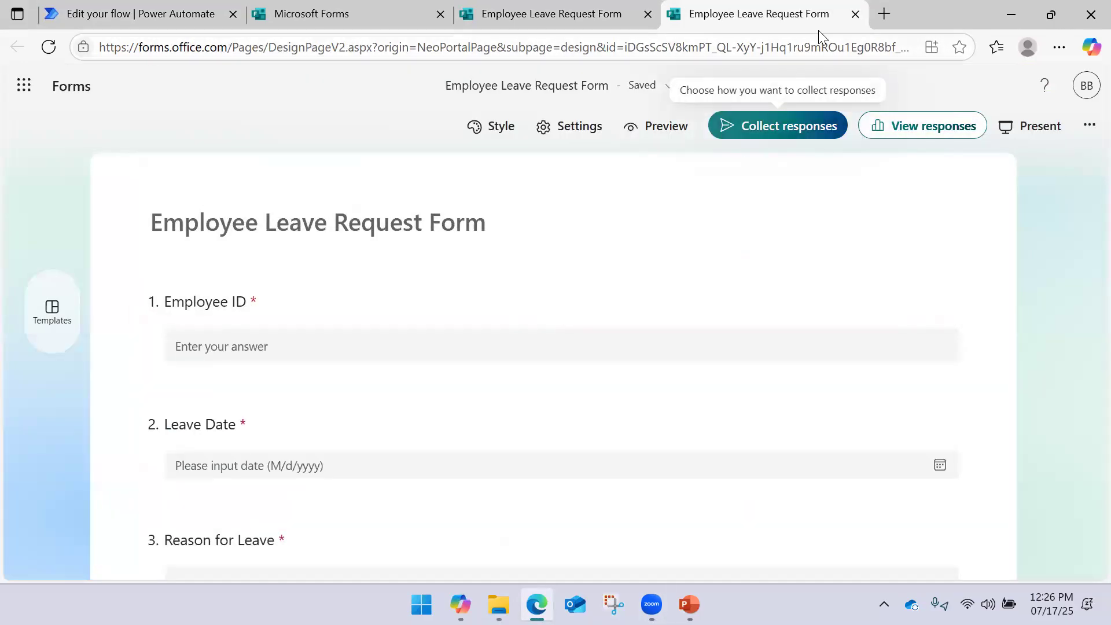
{"action": "middle_click", "coordinate": [827, 27]}
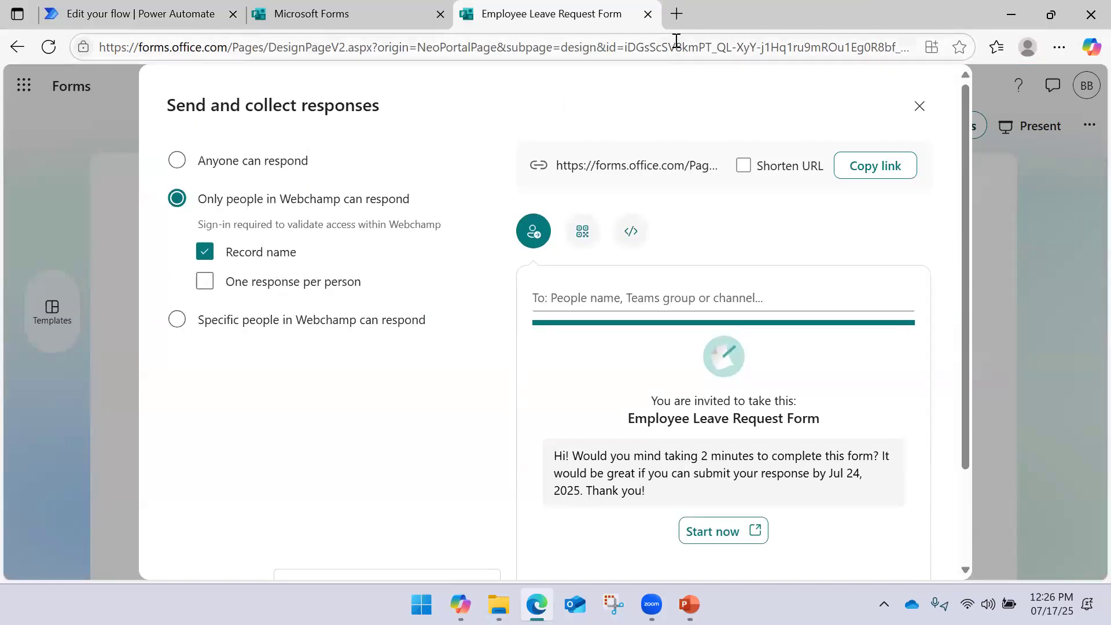
Submit a test leave request (7/22/2025, reason Test) via the copied link and save the response
{"action": "left_click", "coordinate": [675, 22]}
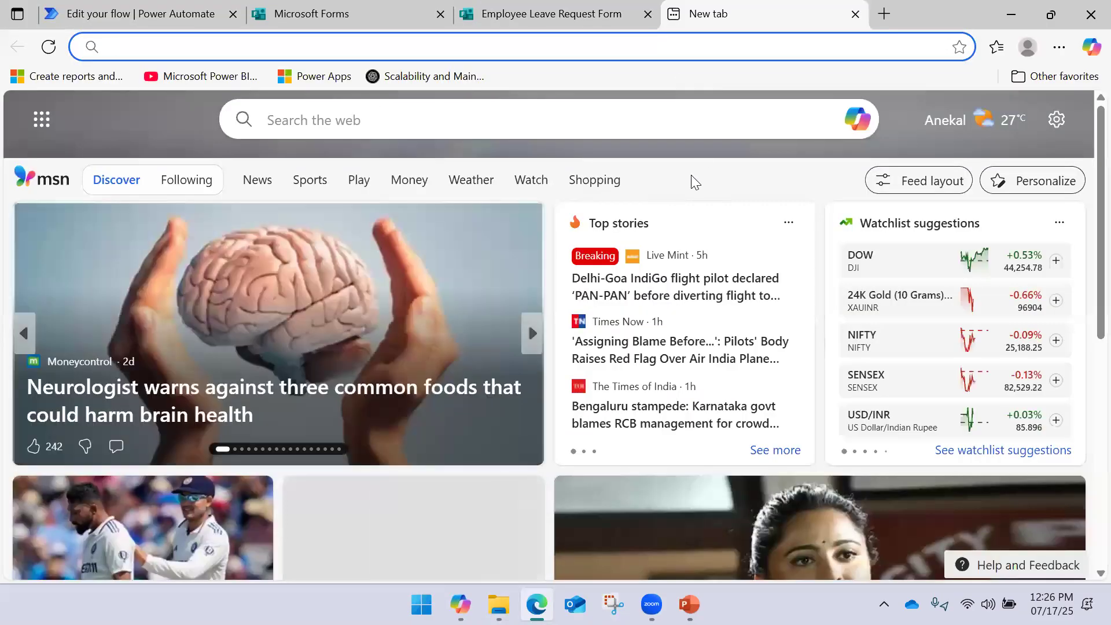
{"action": "key", "text": "ctrl+v"}
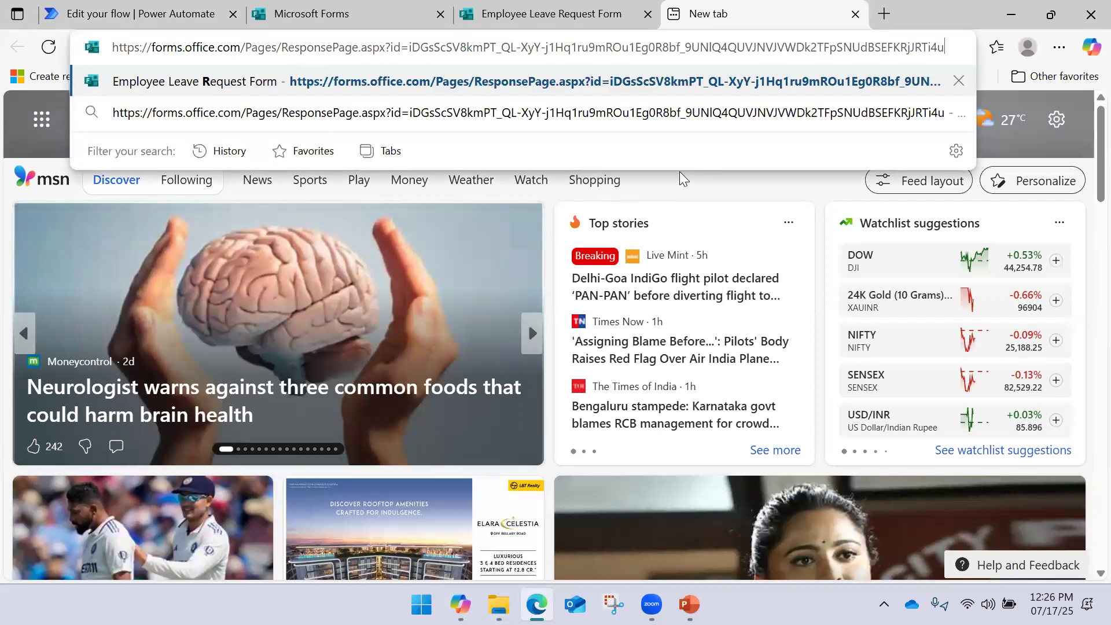
{"action": "key", "text": "Return"}
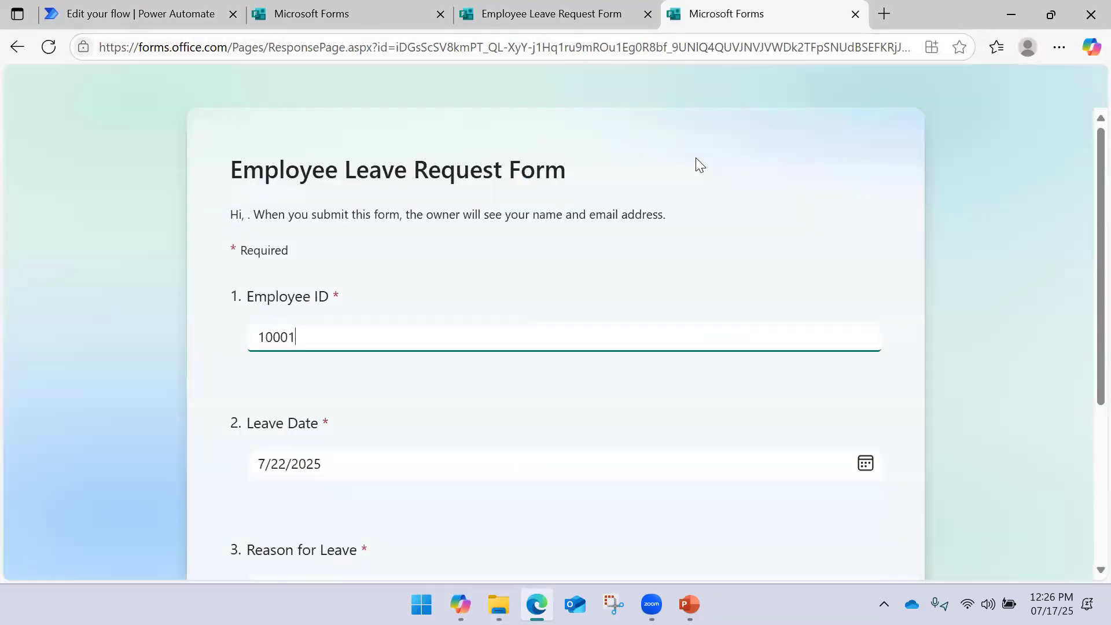
{"action": "scroll", "coordinate": [371, 341], "scroll_direction": "down", "scroll_amount": 5}
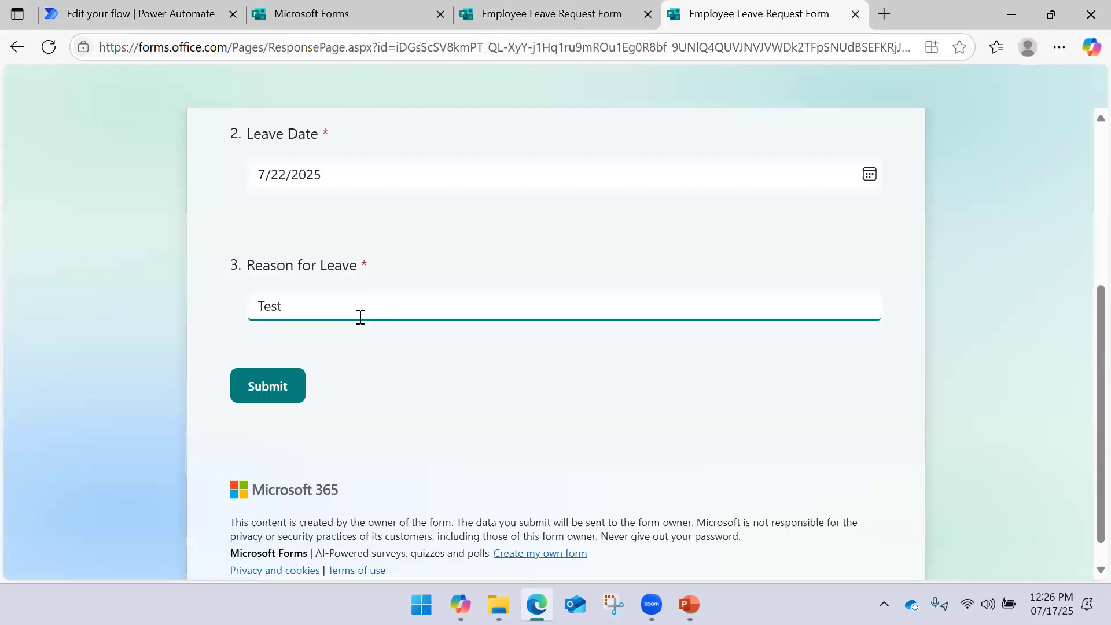
{"action": "left_click", "coordinate": [291, 390]}
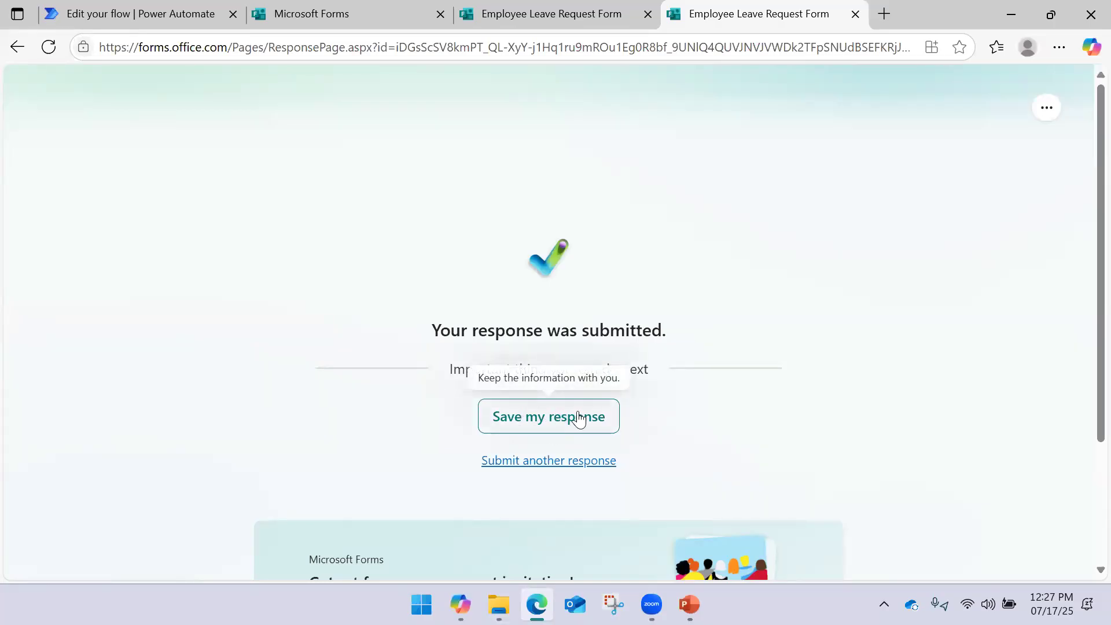
{"action": "left_click", "coordinate": [563, 426]}
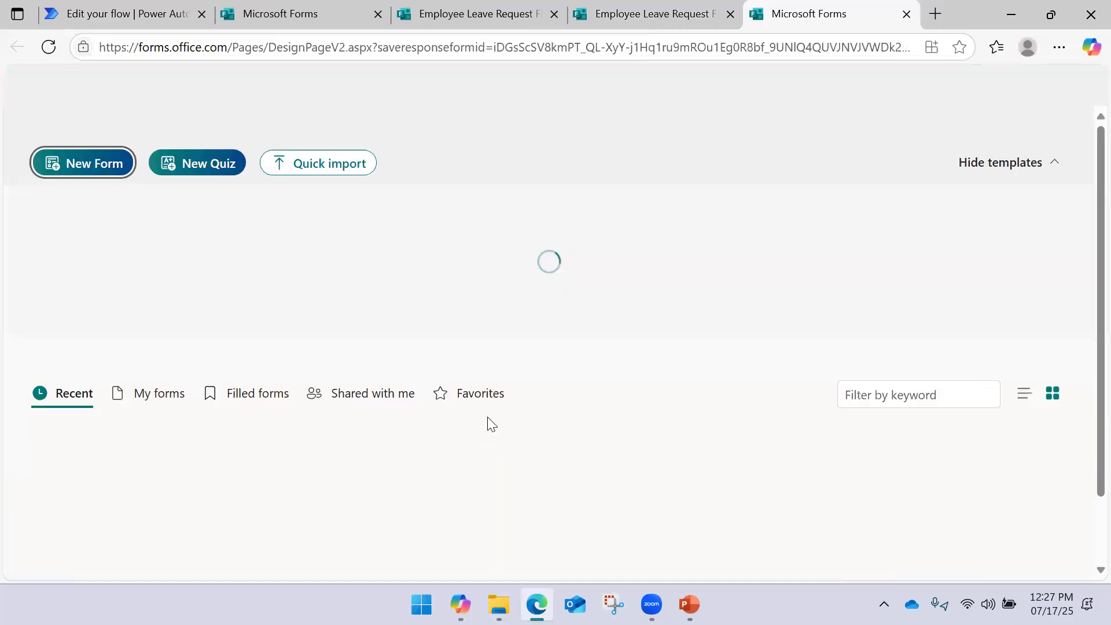
Remove the filled-form entry from Recent and reopen the Employee Leave Request Form
{"action": "scroll", "coordinate": [560, 242], "scroll_direction": "down", "scroll_amount": 6}
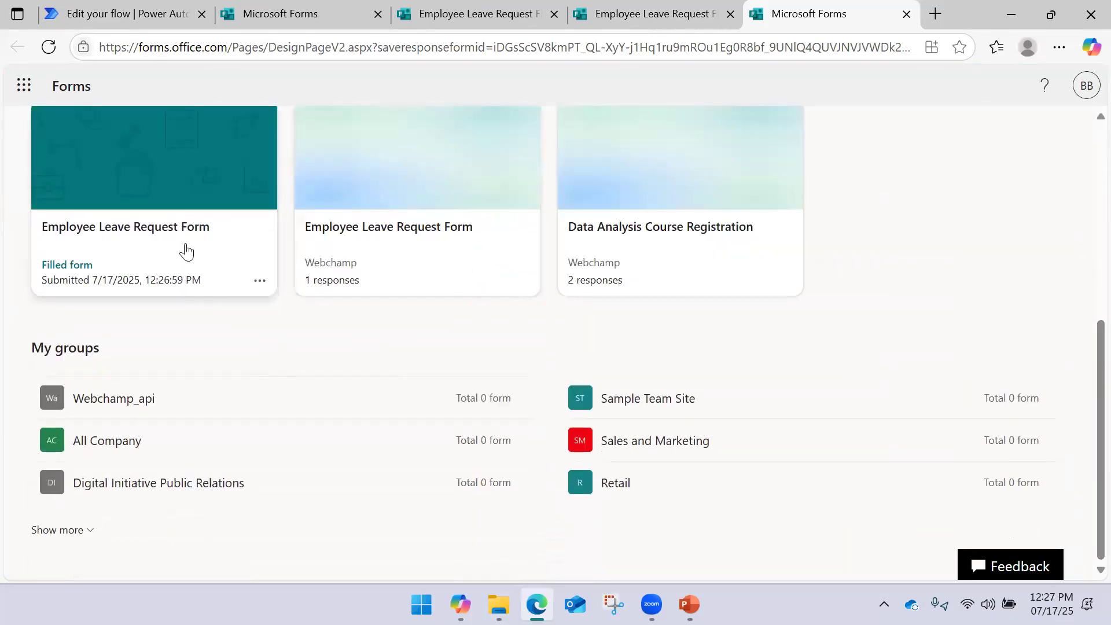
{"action": "left_click", "coordinate": [186, 253]}
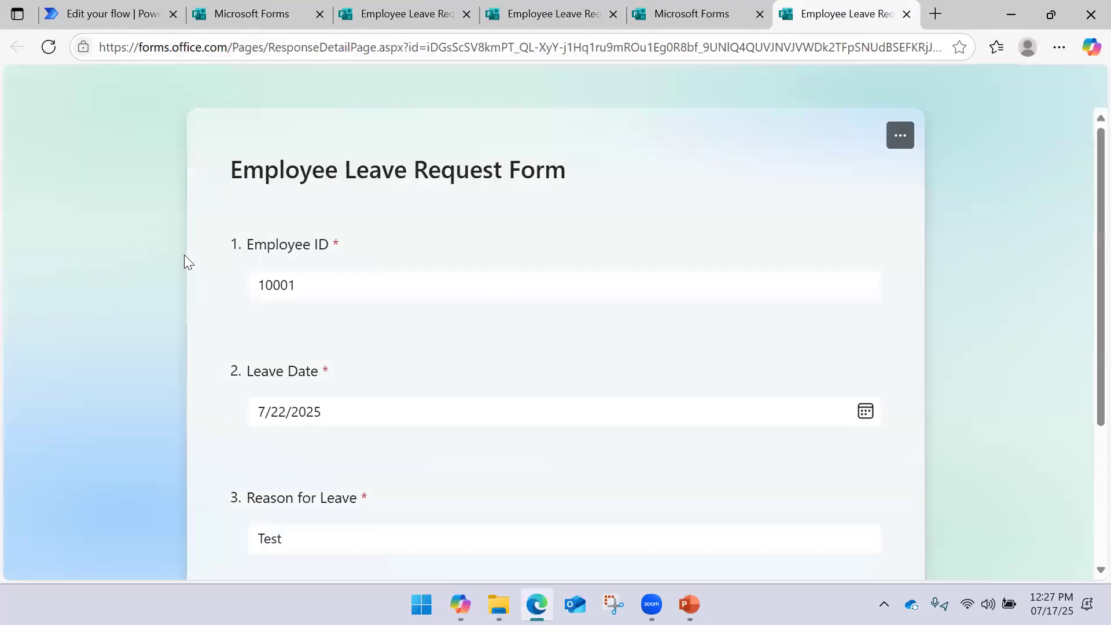
{"action": "left_click", "coordinate": [907, 14]}
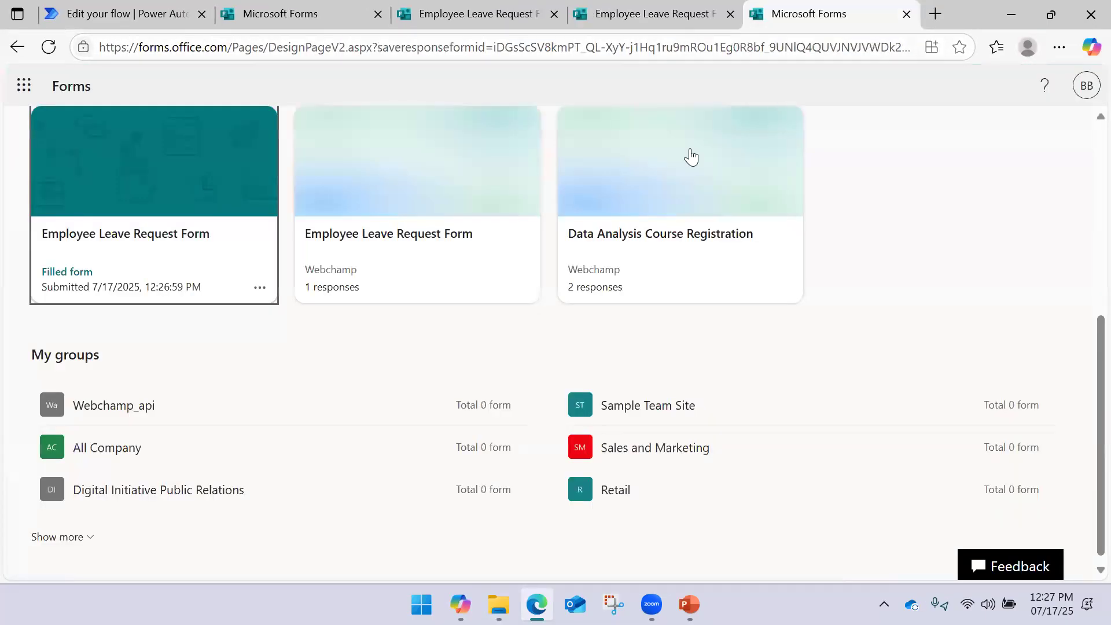
{"action": "left_click", "coordinate": [259, 289]}
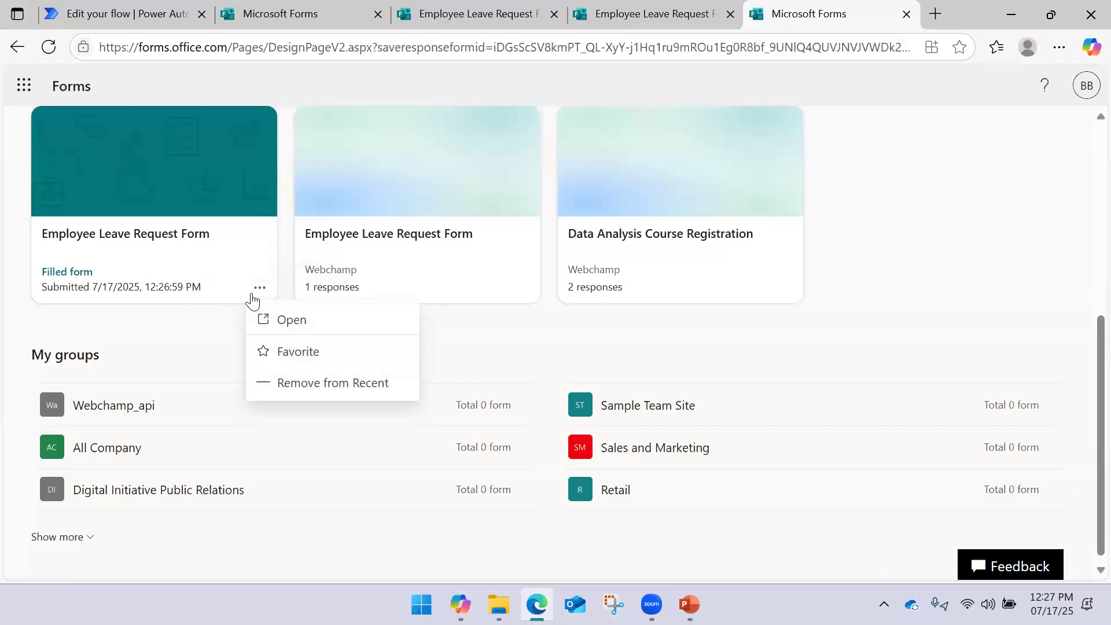
{"action": "left_click", "coordinate": [294, 383]}
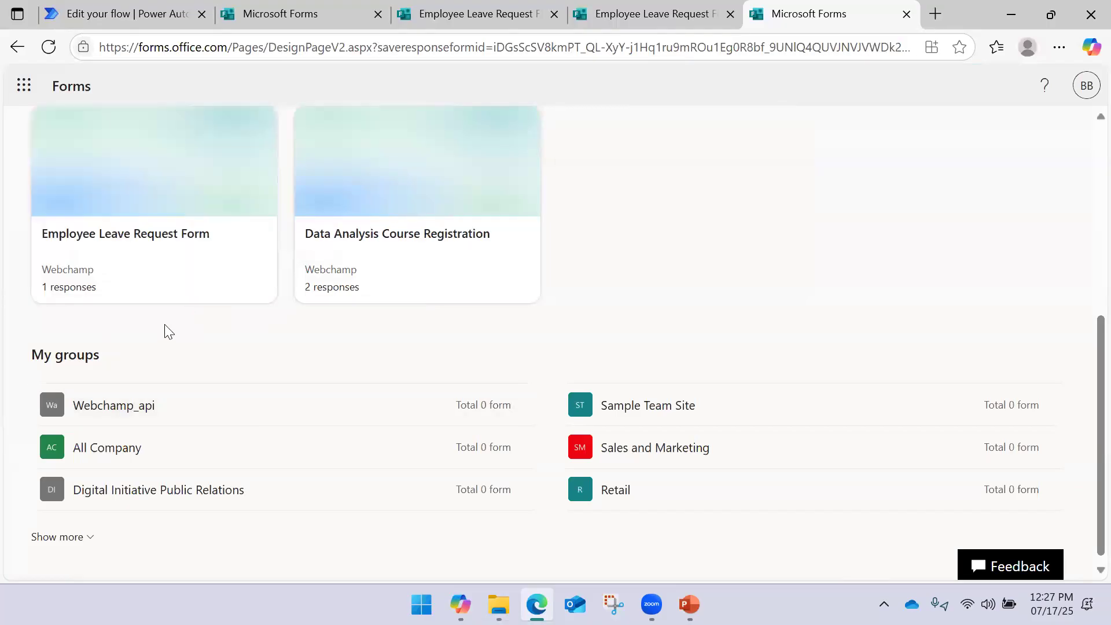
{"action": "left_click", "coordinate": [153, 264]}
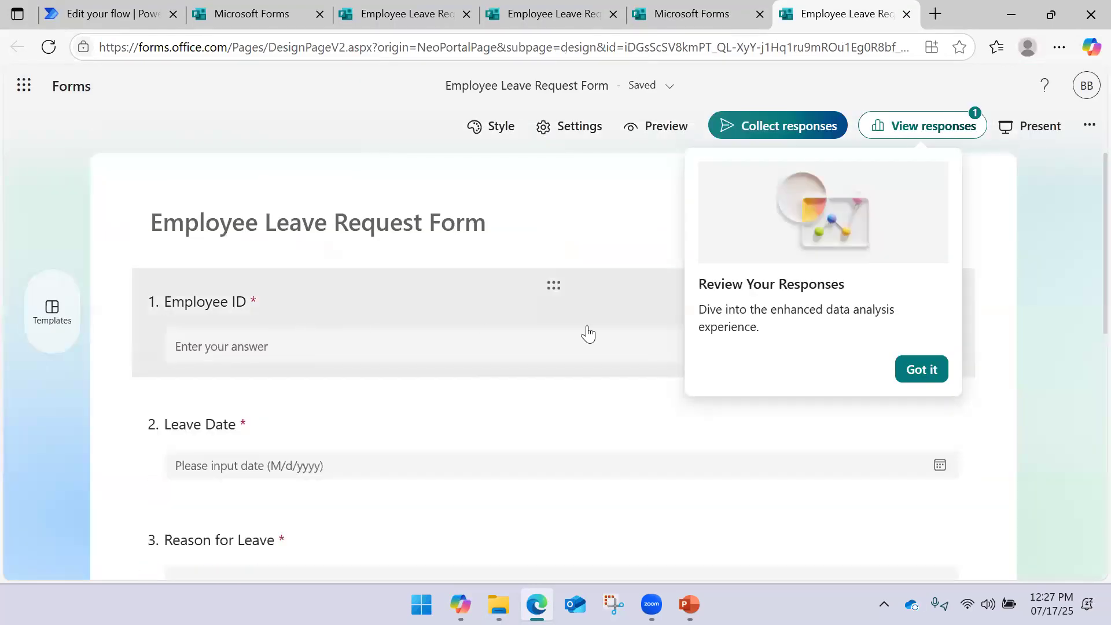
Dismiss the tips, view the form's single response, and open the results in Excel
{"action": "left_click", "coordinate": [922, 372]}
{"action": "left_click", "coordinate": [921, 125]}
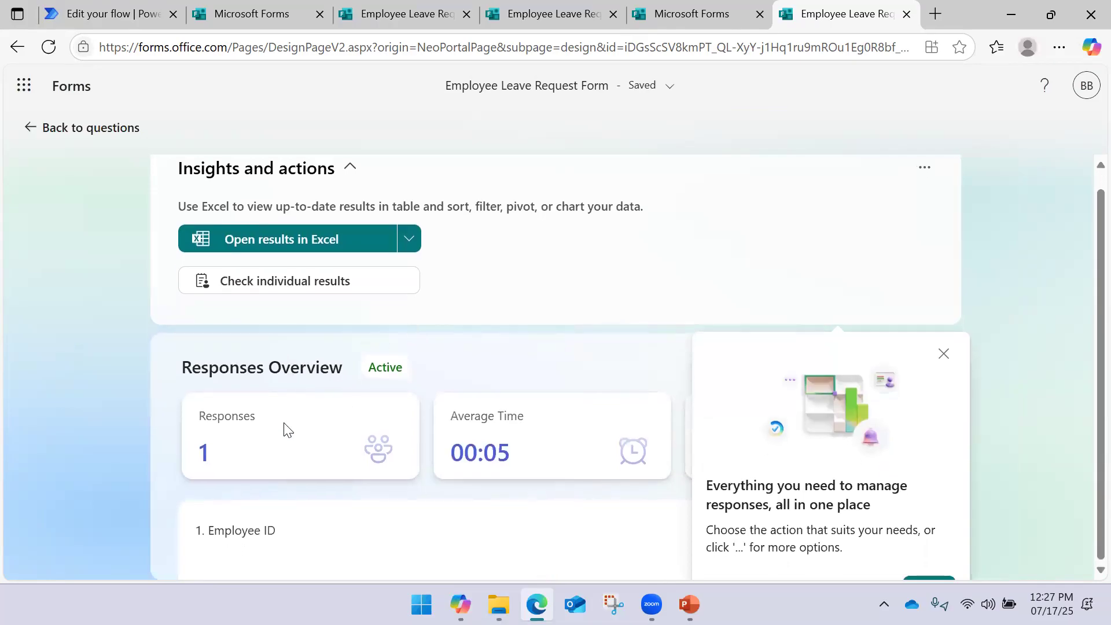
{"action": "scroll", "coordinate": [280, 417], "scroll_direction": "down", "scroll_amount": 4}
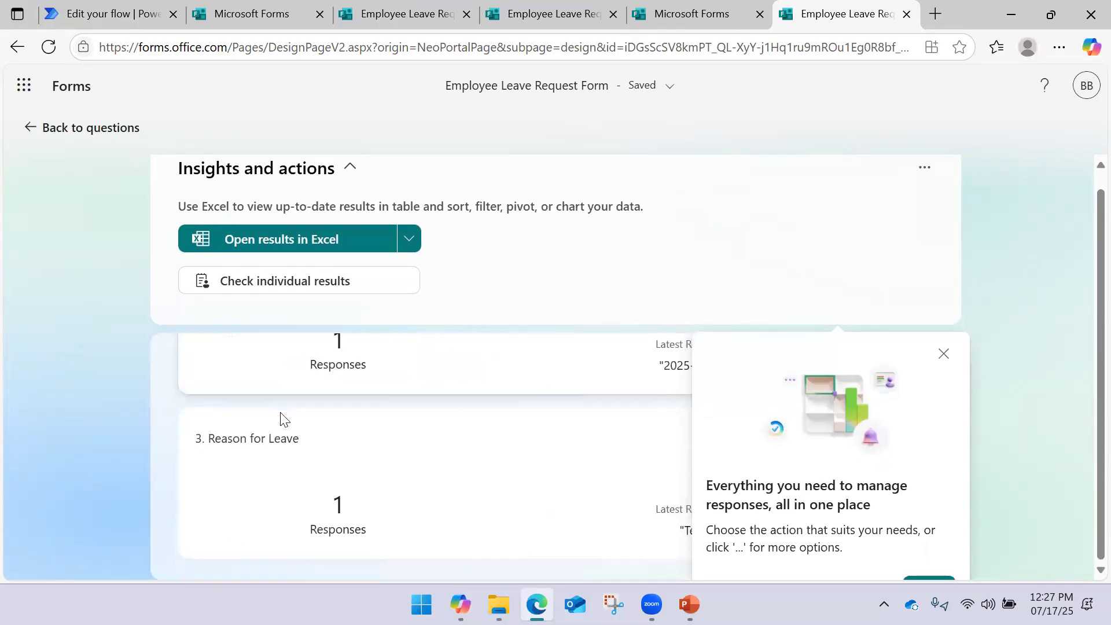
{"action": "left_click", "coordinate": [945, 354]}
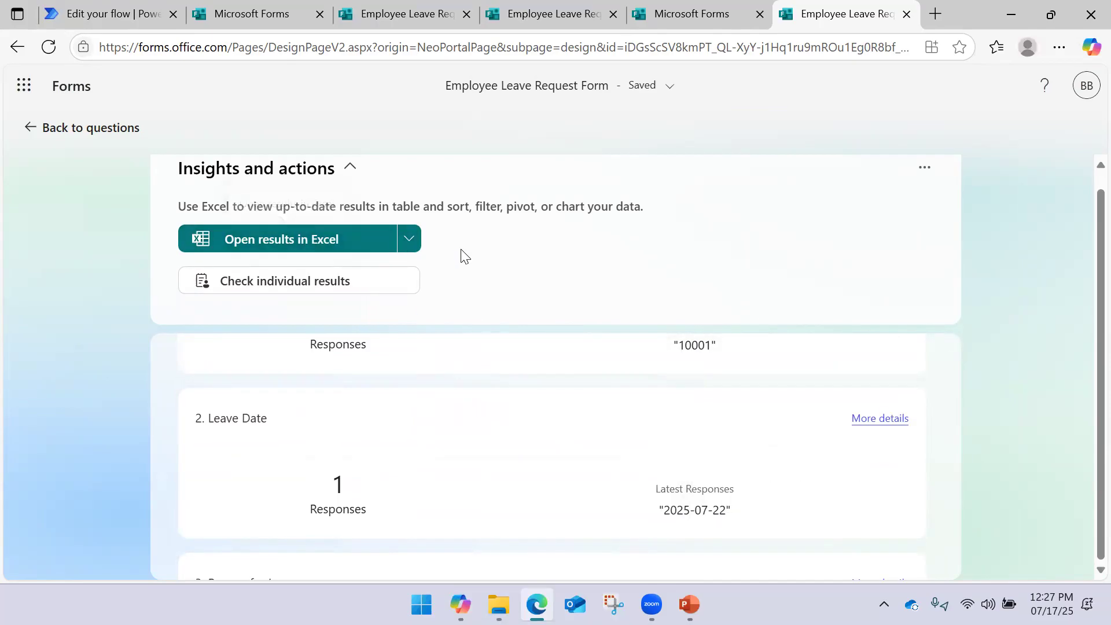
{"action": "scroll", "coordinate": [463, 256], "scroll_direction": "up", "scroll_amount": 1}
{"action": "left_click", "coordinate": [409, 260]}
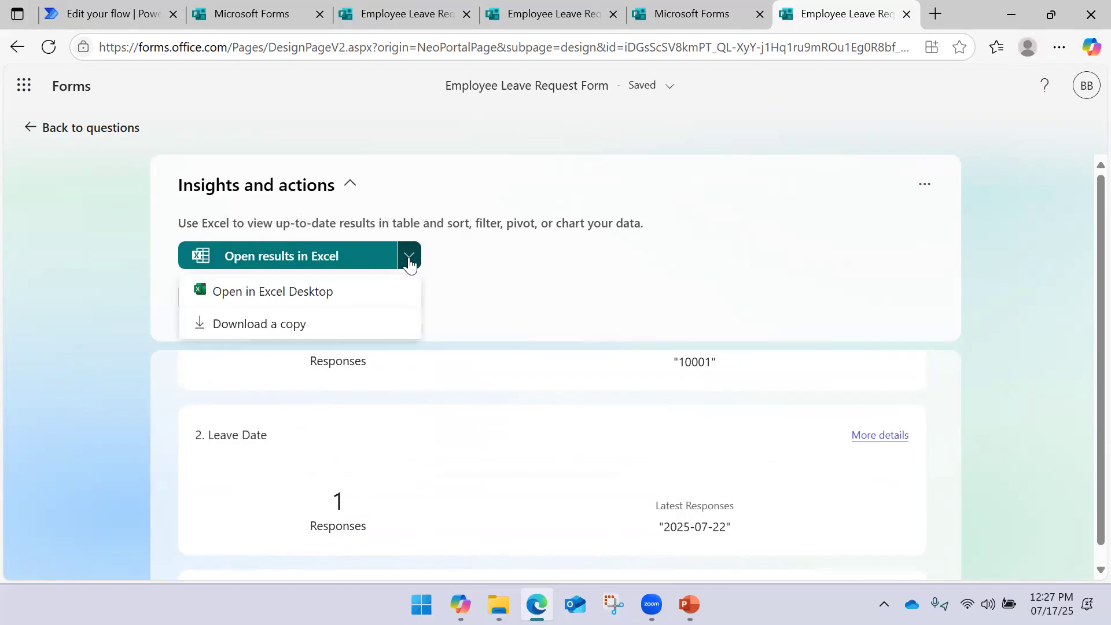
{"action": "left_click", "coordinate": [495, 255]}
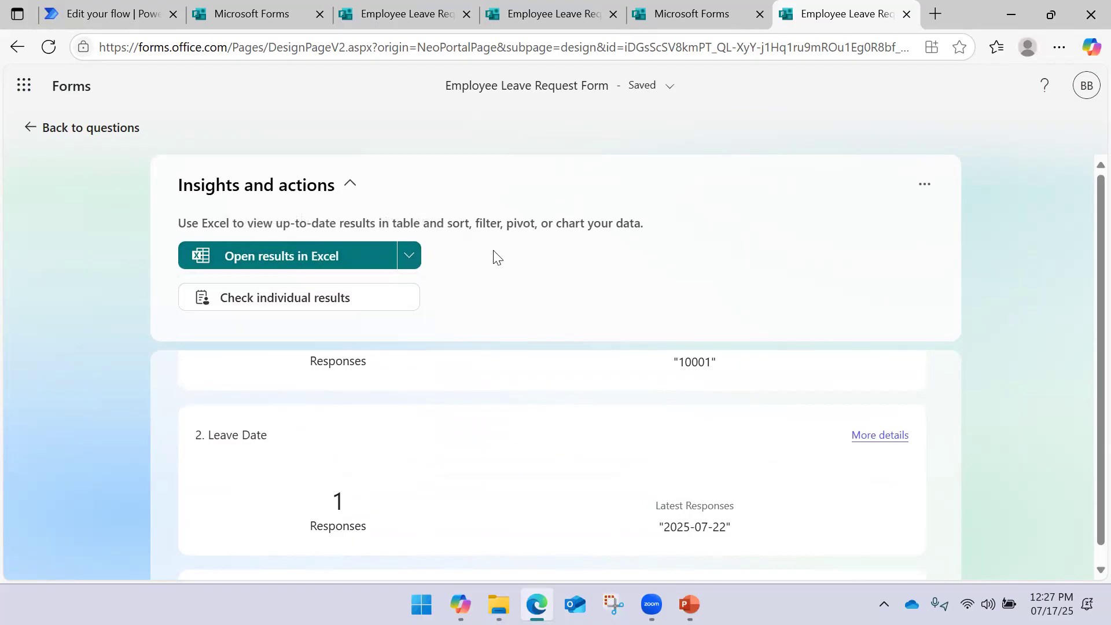
{"action": "left_click", "coordinate": [387, 263]}
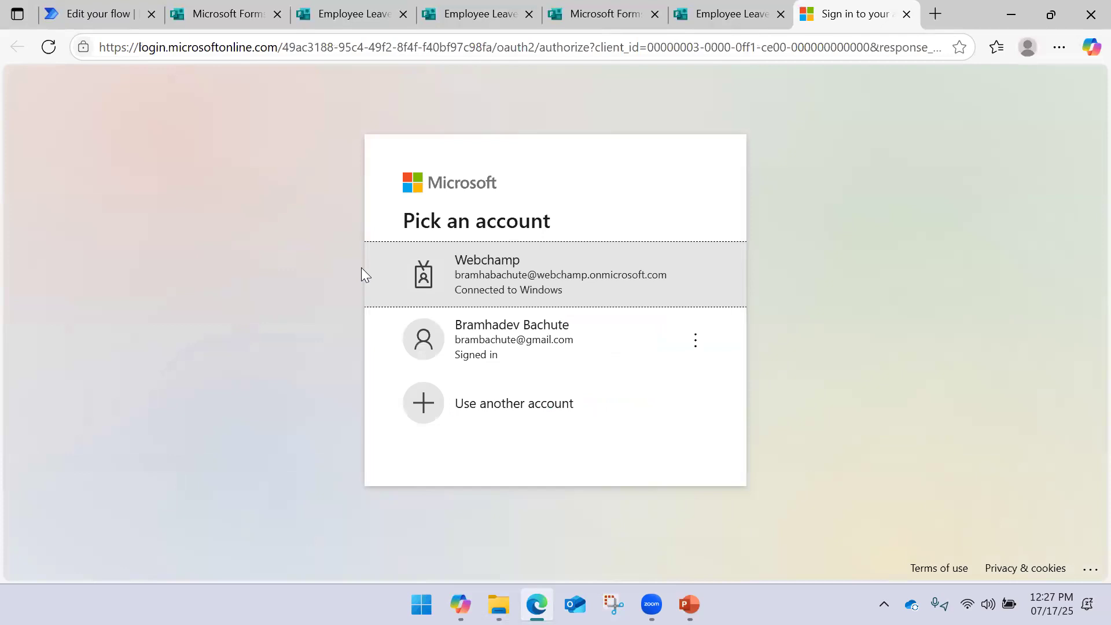
Sign in with the work account and inspect the response's email, name, Employee ID, leave date and reason
{"action": "left_click", "coordinate": [476, 251]}
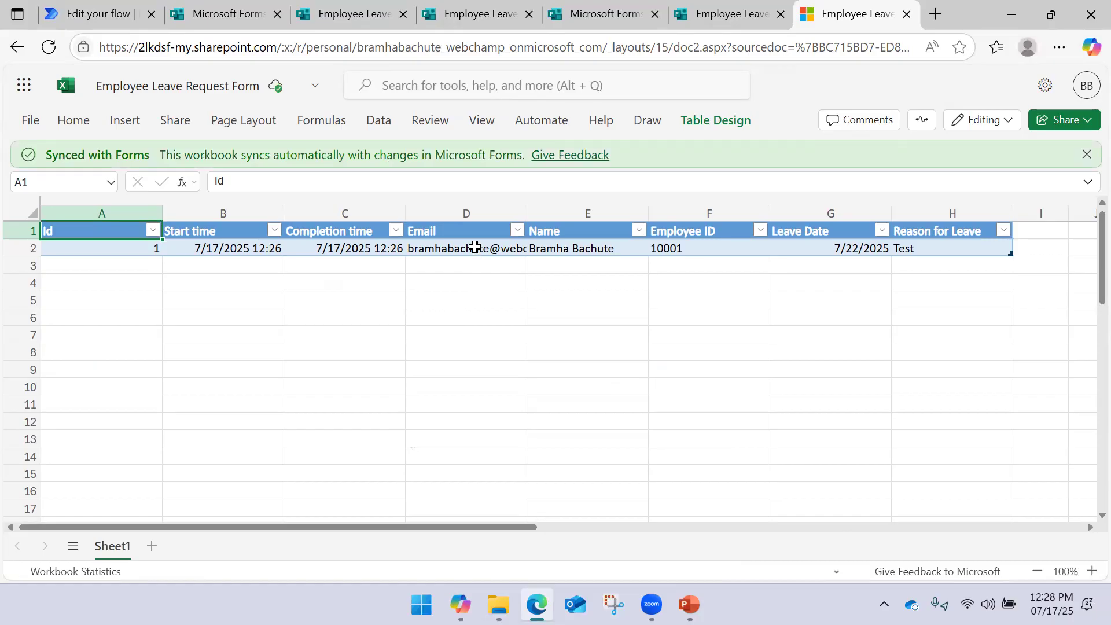
{"action": "left_click", "coordinate": [472, 247]}
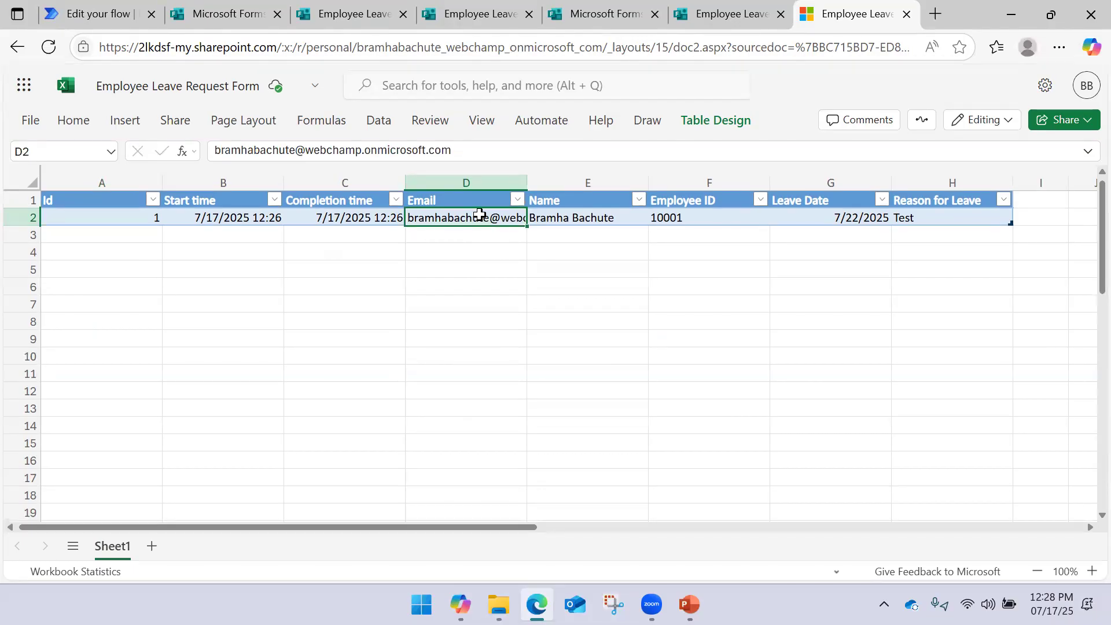
{"action": "left_click", "coordinate": [566, 218]}
{"action": "left_click", "coordinate": [675, 216]}
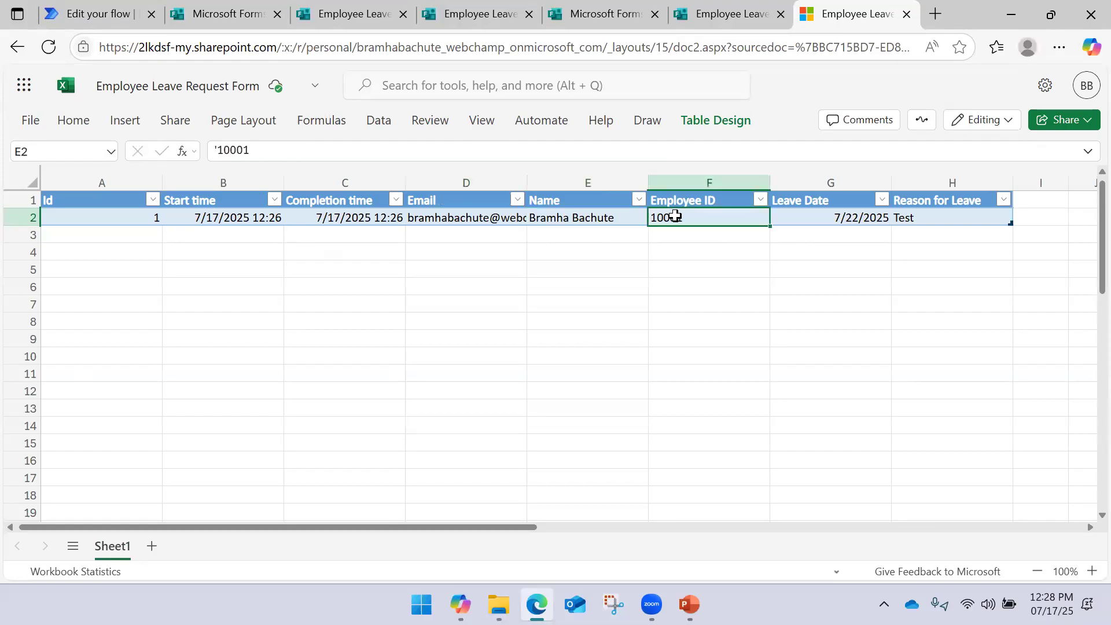
{"action": "left_click", "coordinate": [825, 219]}
{"action": "left_click", "coordinate": [930, 221]}
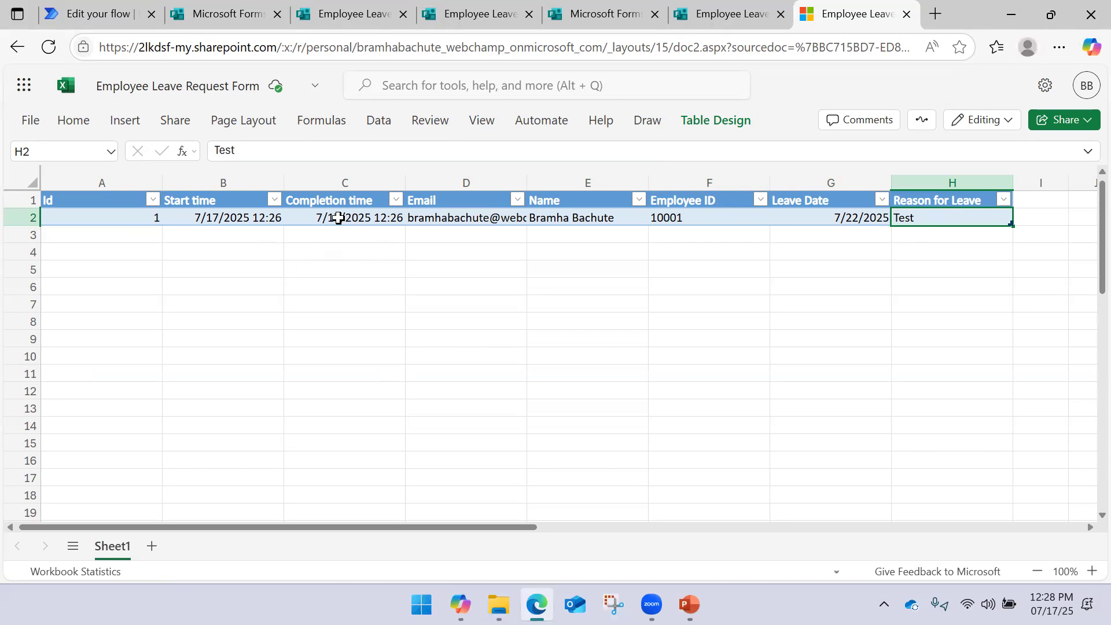
Check the Start time and response Id, then select the Email, Name and Employee ID columns
{"action": "left_click", "coordinate": [334, 218]}
{"action": "left_click", "coordinate": [246, 217]}
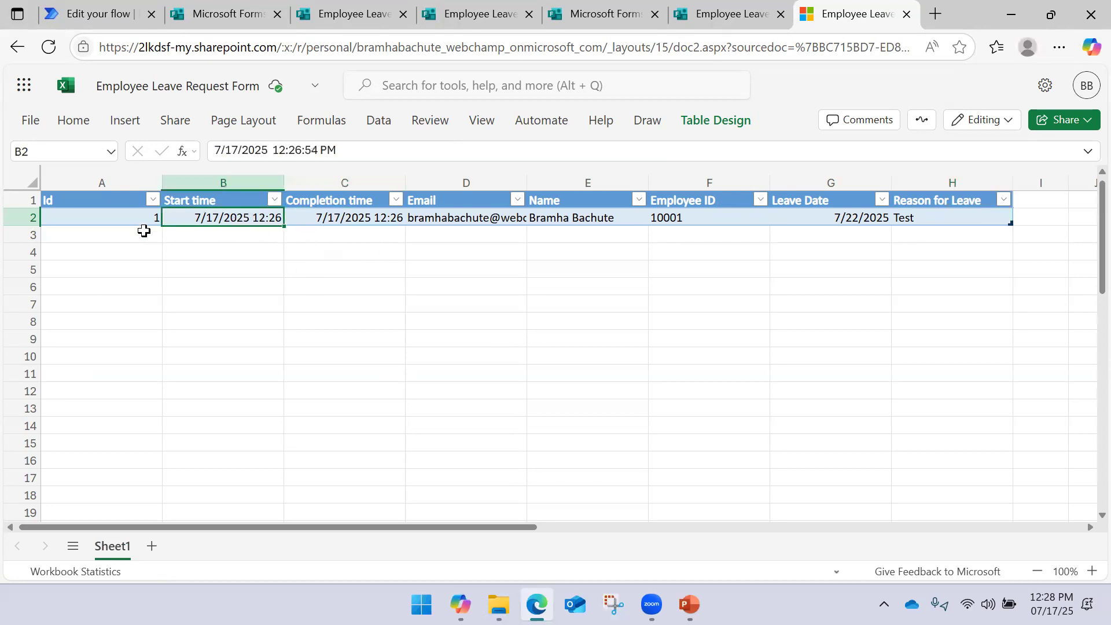
{"action": "left_click", "coordinate": [120, 217]}
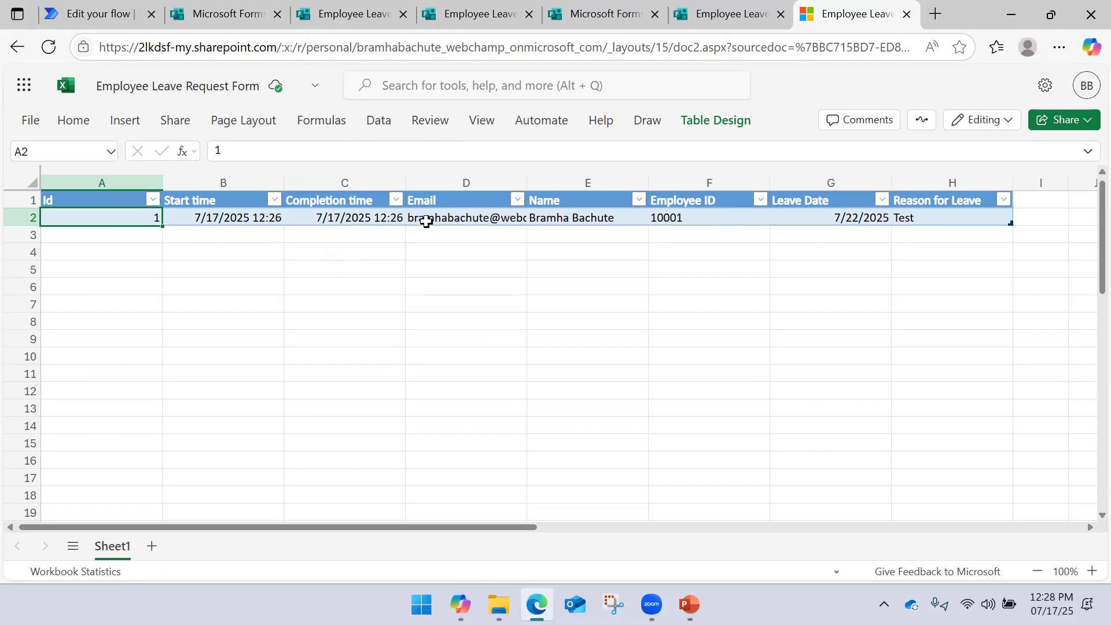
{"action": "left_click", "coordinate": [440, 217]}
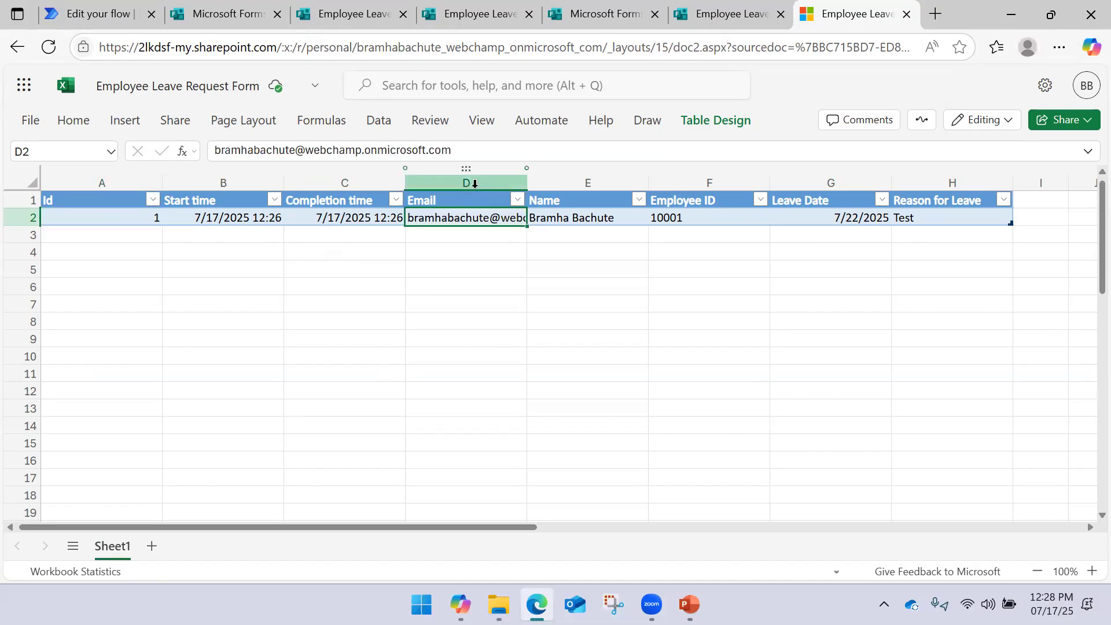
{"action": "left_click", "coordinate": [472, 183]}
{"action": "left_click_drag", "start_coordinate": [472, 183], "coordinate": [672, 182]}
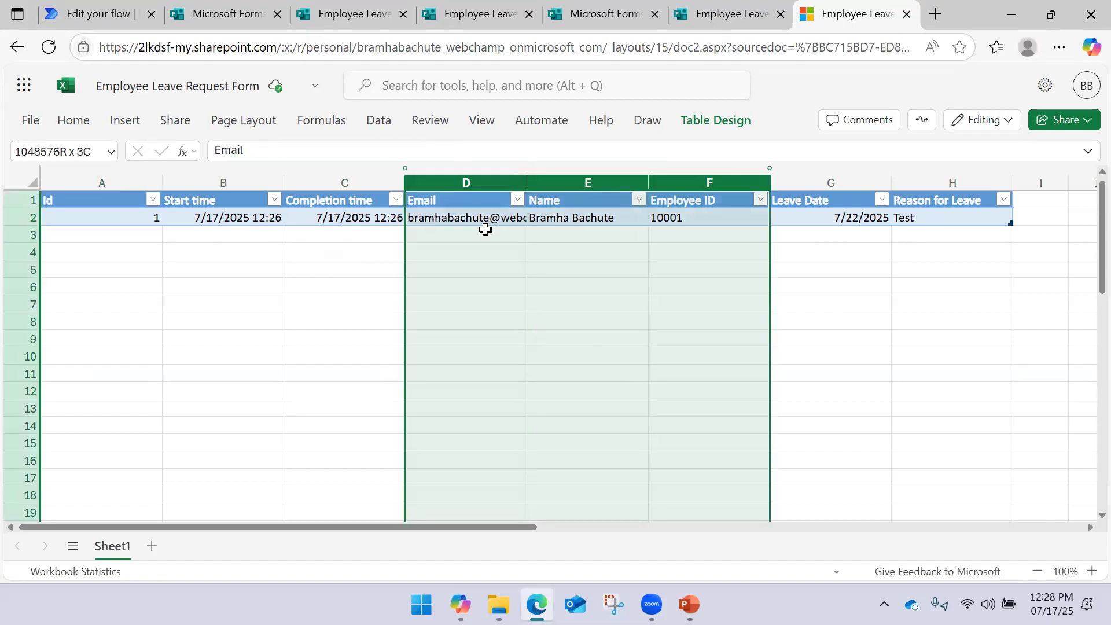
{"action": "left_click", "coordinate": [464, 219]}
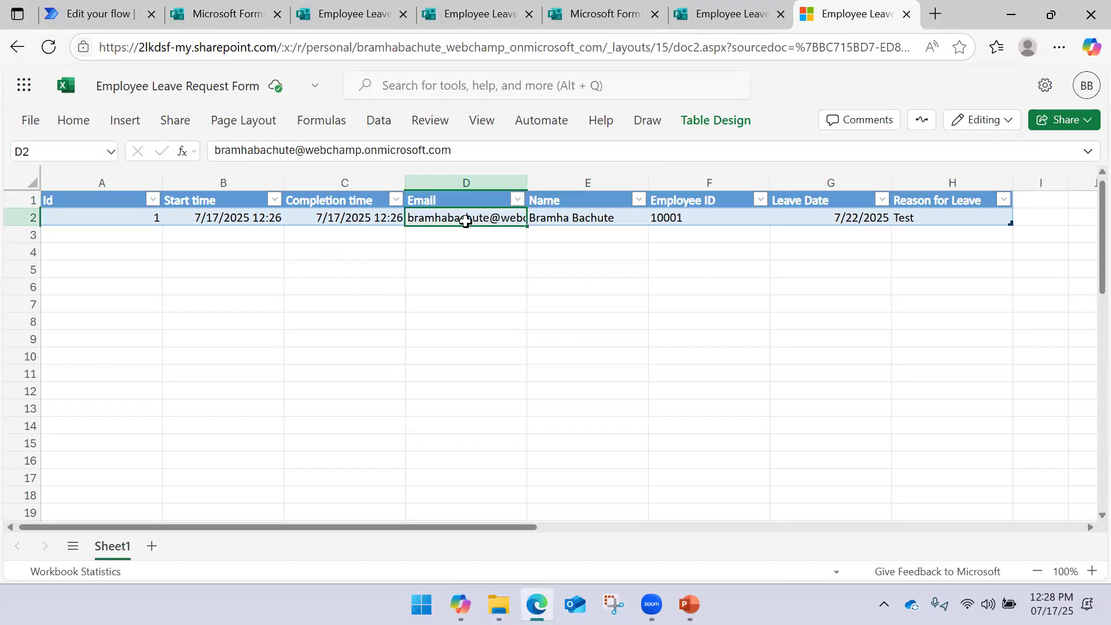
{"action": "left_click_drag", "start_coordinate": [579, 182], "coordinate": [791, 191]}
{"action": "left_click", "coordinate": [489, 217]}
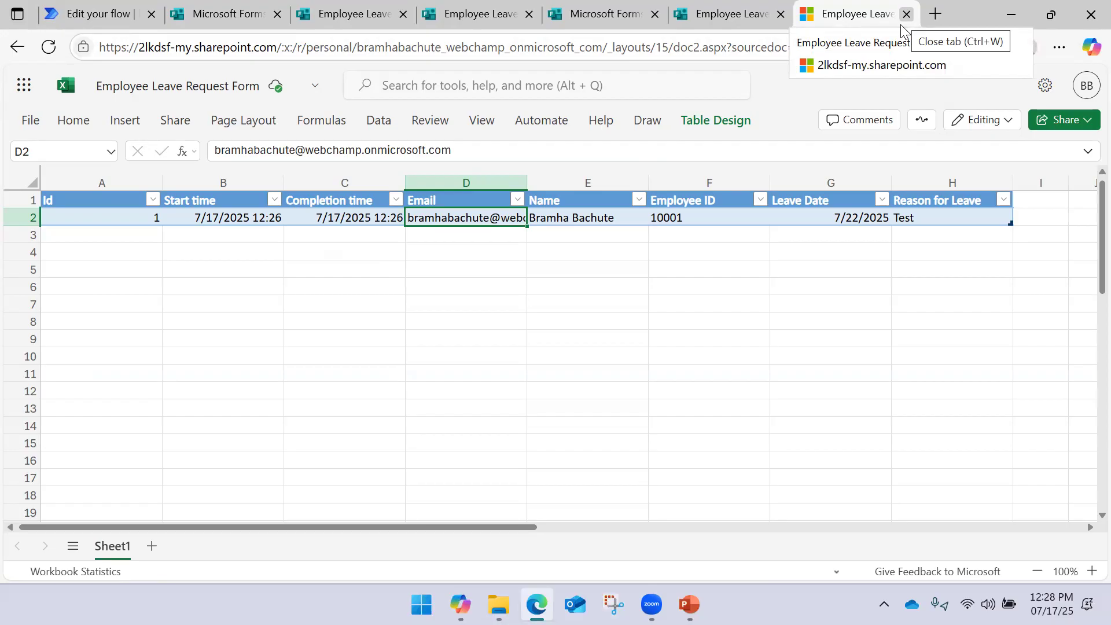
Close the Excel tab and reopen the linked results workbook from the form's results page
{"action": "left_click", "coordinate": [900, 24]}
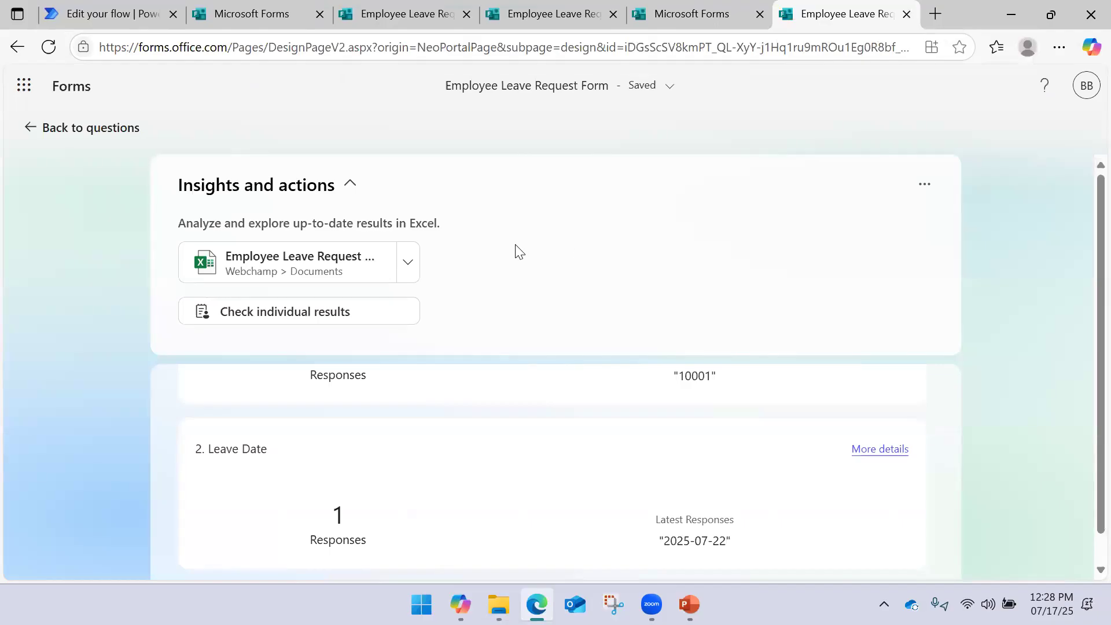
{"action": "scroll", "coordinate": [516, 245], "scroll_direction": "down", "scroll_amount": 1}
{"action": "scroll", "coordinate": [513, 245], "scroll_direction": "up", "scroll_amount": 1}
{"action": "left_click", "coordinate": [318, 258]}
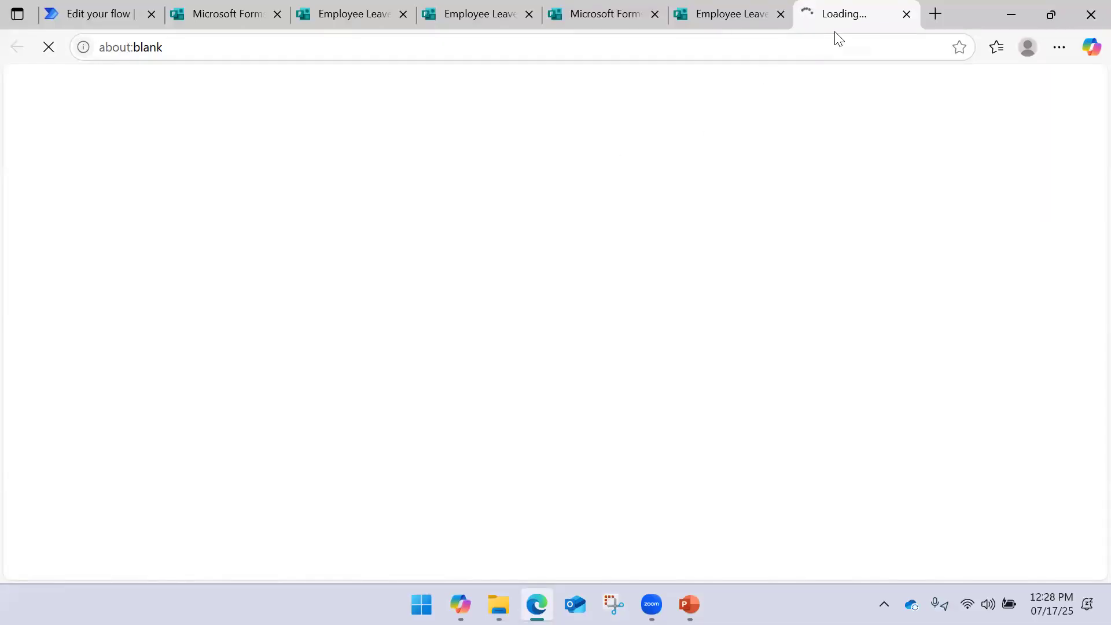
{"action": "left_click", "coordinate": [758, 26]}
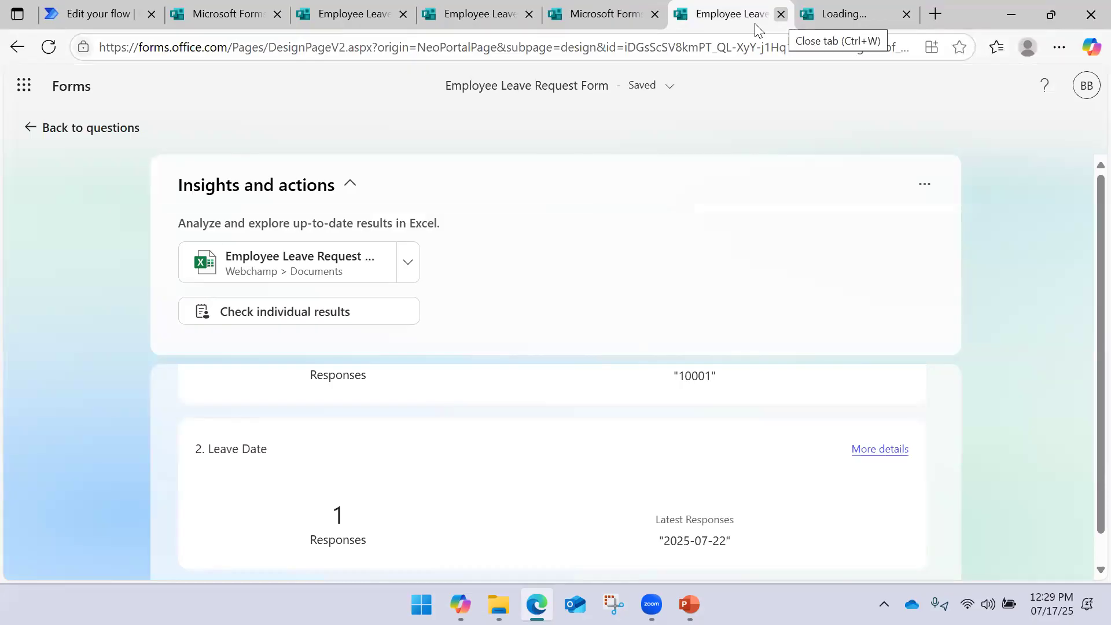
{"action": "left_click", "coordinate": [780, 14]}
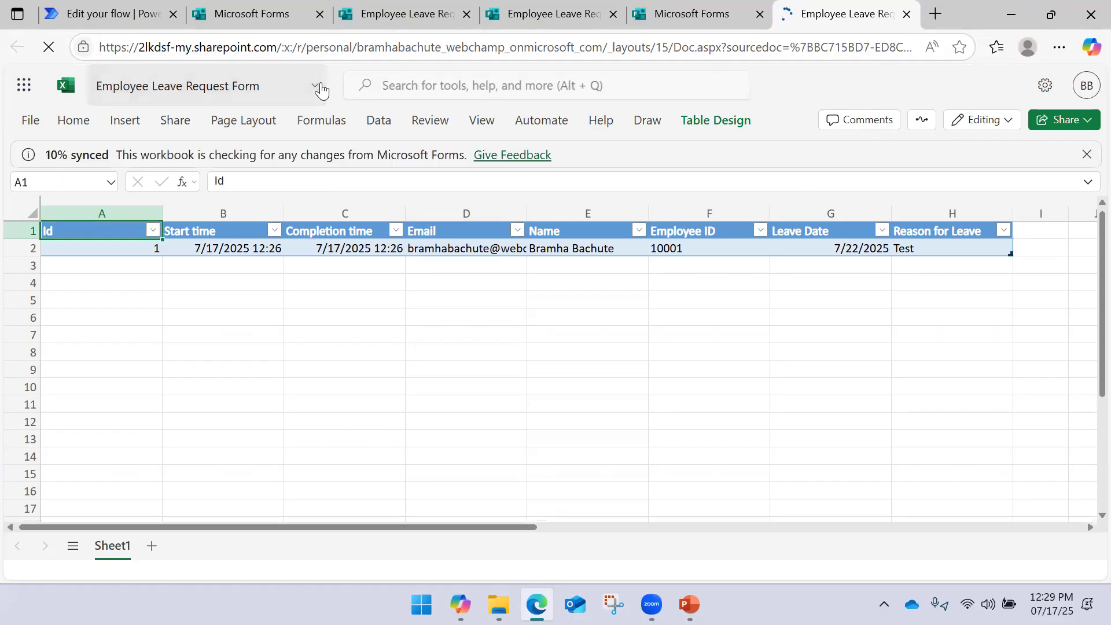
Check the workbook's storage location and open its OneDrive folder in File Explorer
{"action": "left_click", "coordinate": [322, 90]}
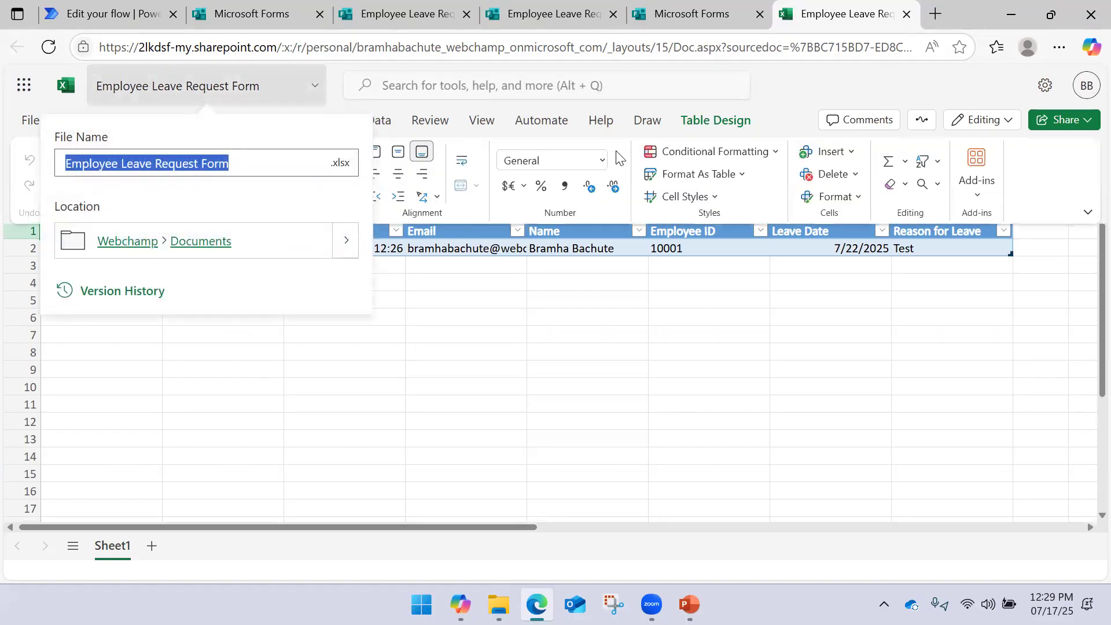
{"action": "left_click", "coordinate": [802, 89]}
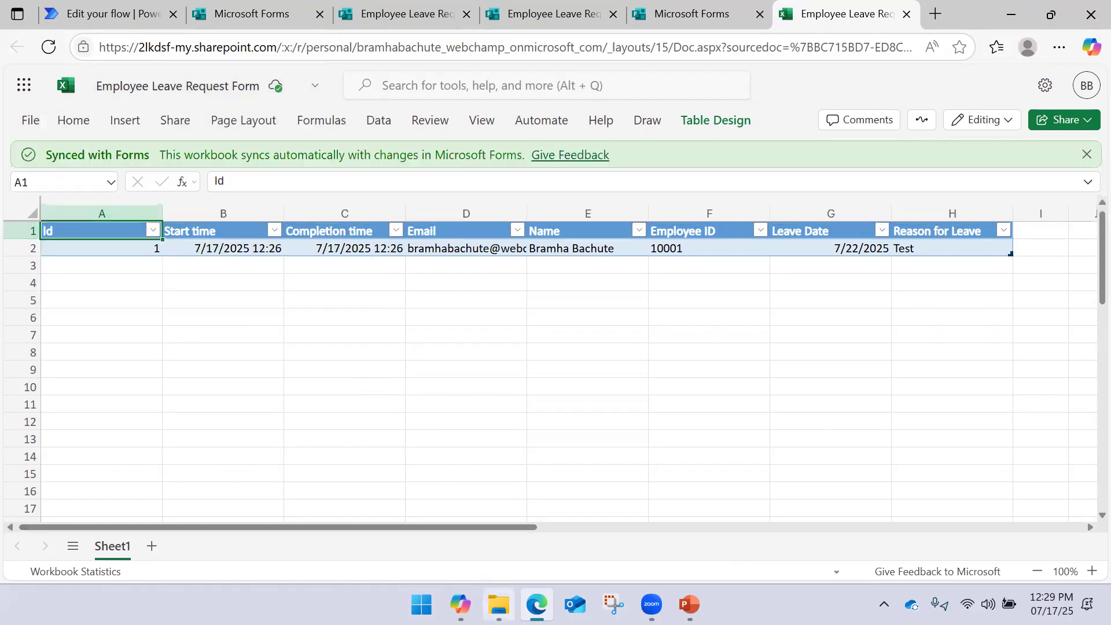
{"action": "left_click", "coordinate": [498, 604]}
{"action": "left_click", "coordinate": [68, 437]}
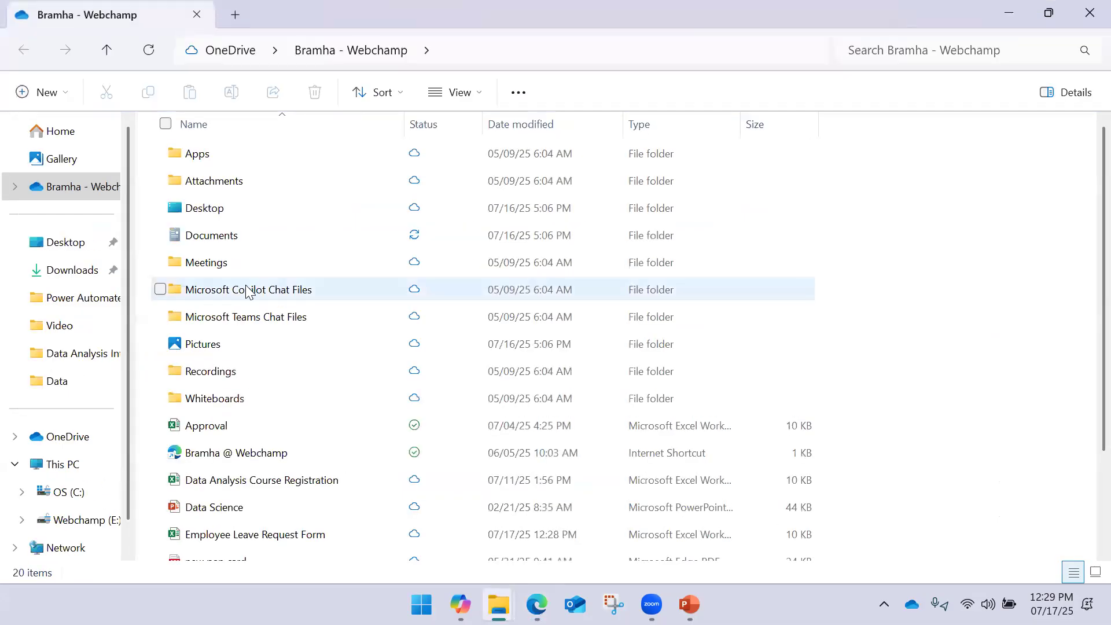
Find the Employee Leave Request Form workbook in OneDrive, then close the Explorer windows
{"action": "scroll", "coordinate": [247, 288], "scroll_direction": "down", "scroll_amount": 3}
{"action": "left_click", "coordinate": [231, 423]}
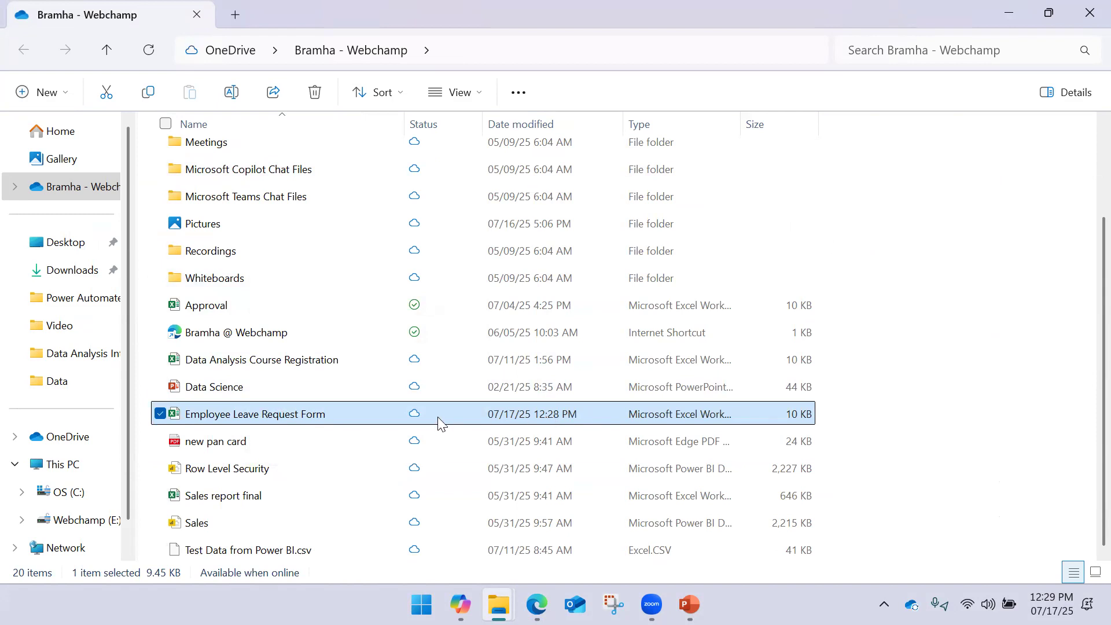
{"action": "left_click", "coordinate": [850, 409]}
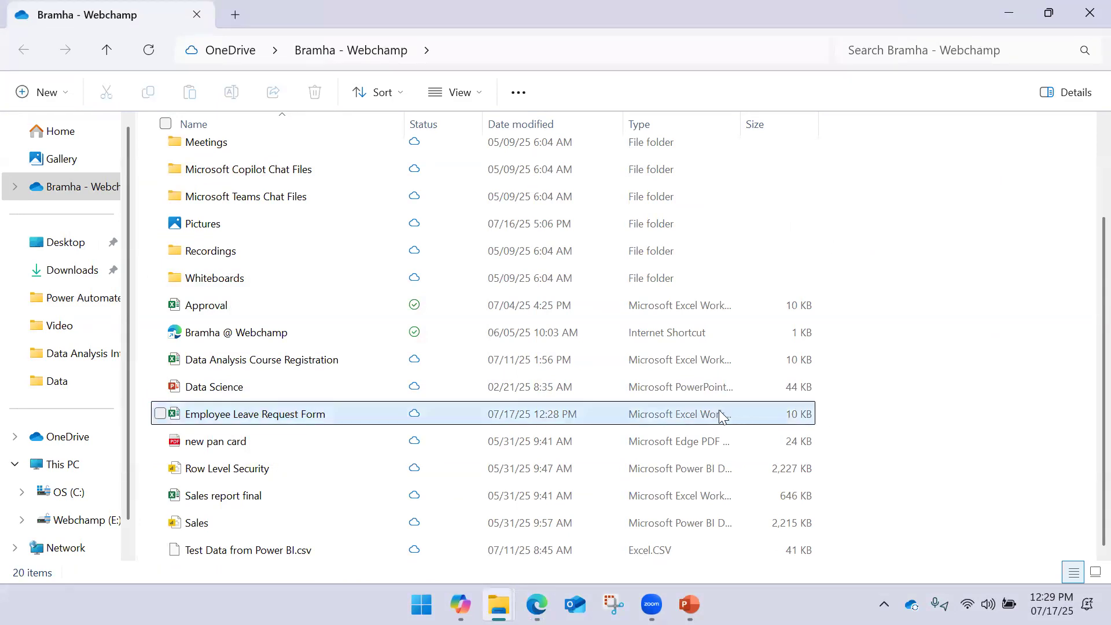
{"action": "left_click", "coordinate": [1013, 14]}
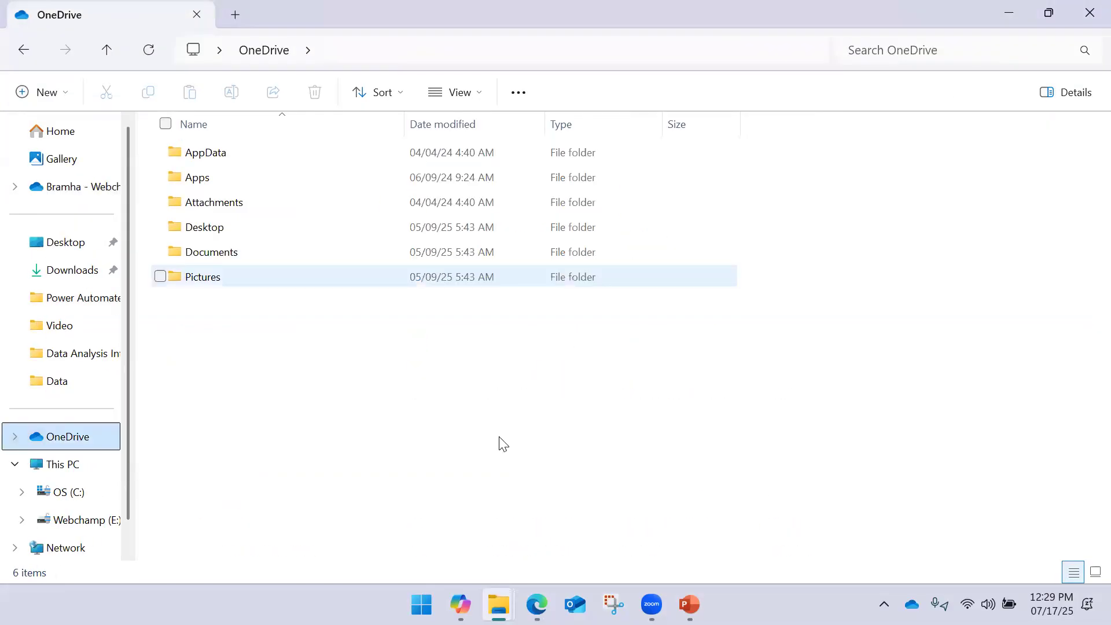
{"action": "left_click", "coordinate": [1090, 13]}
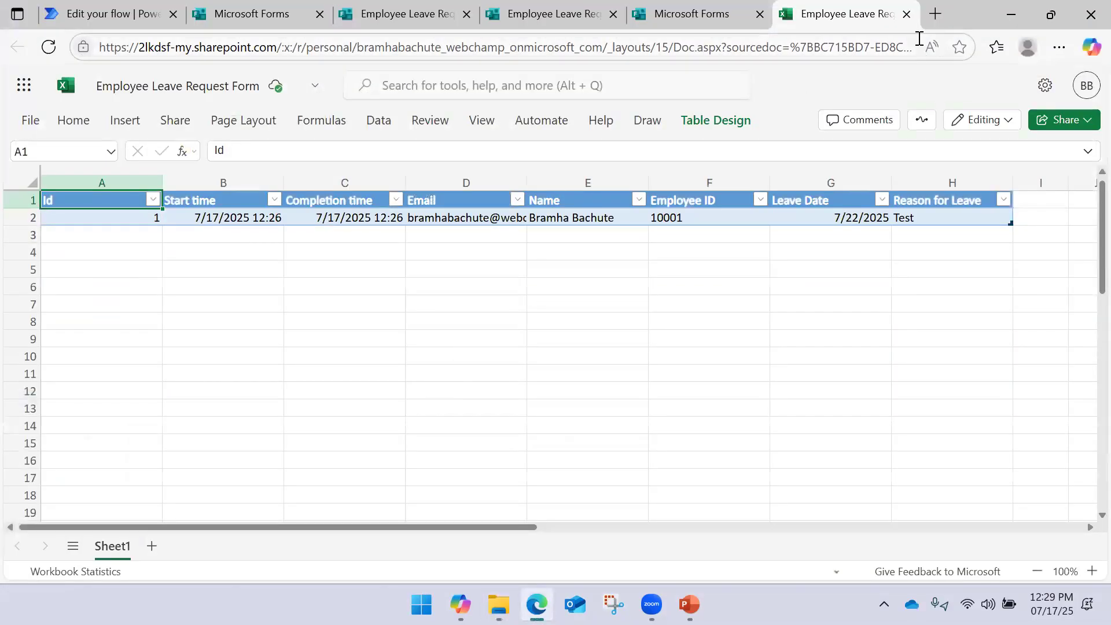
Close the Excel spreadsheet and return to the Leave Approval Flow designer tab
{"action": "left_click", "coordinate": [906, 14]}
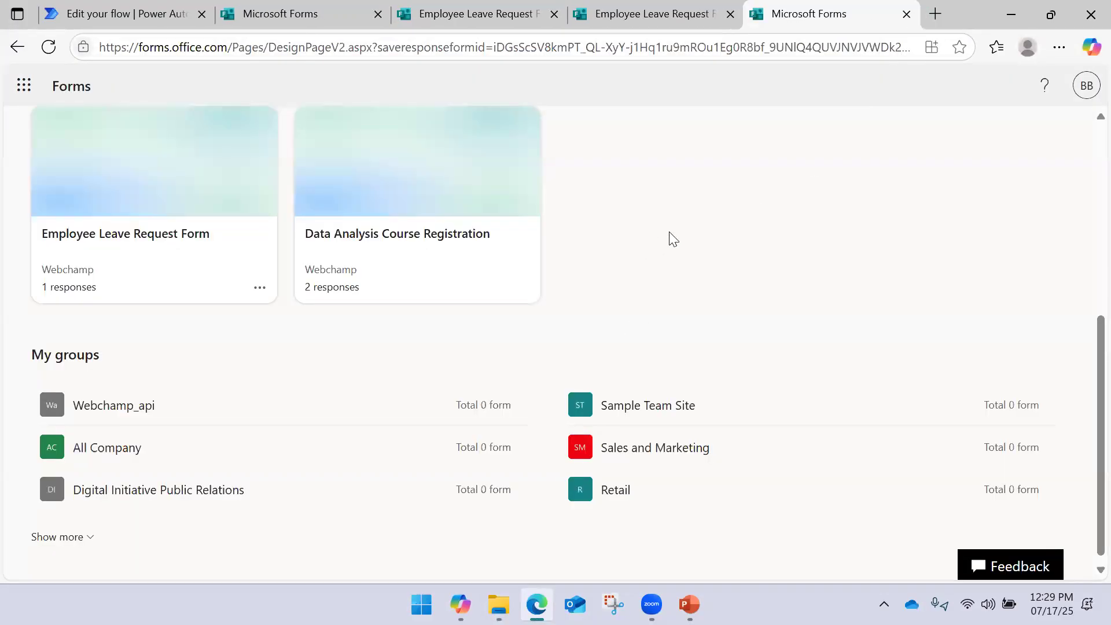
{"action": "left_click", "coordinate": [301, 26]}
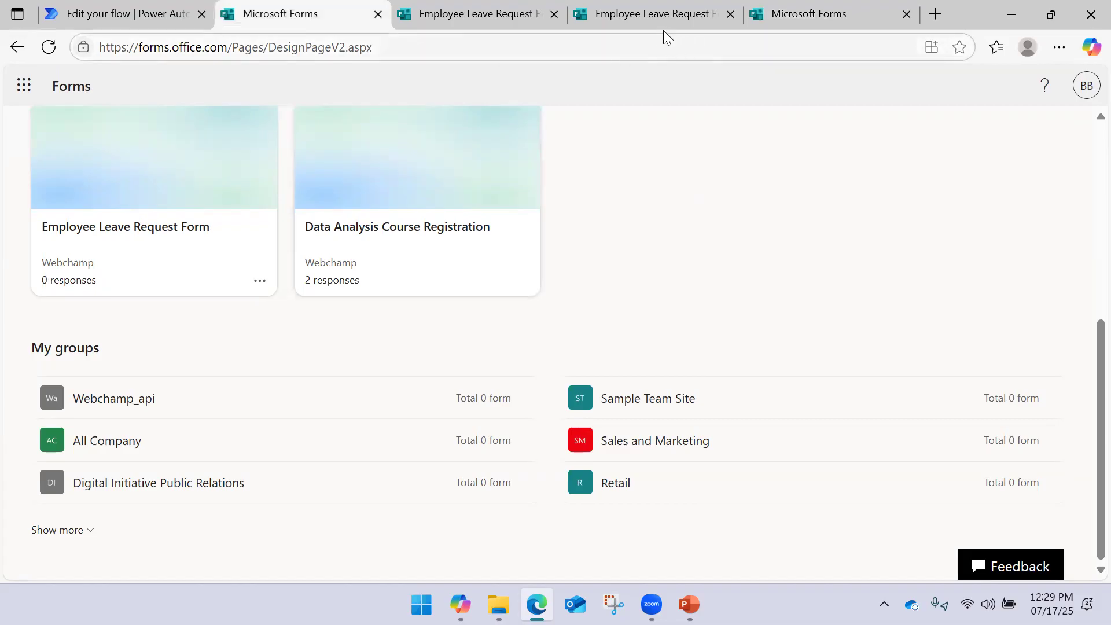
{"action": "left_click", "coordinate": [119, 17]}
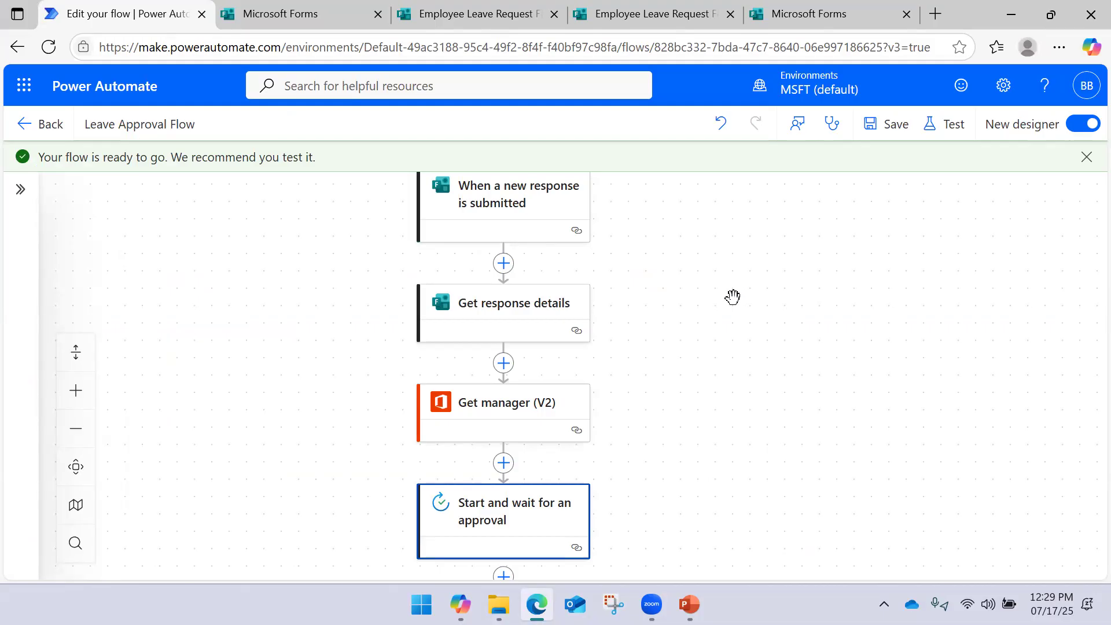
Review the flow and open the Start and wait for an approval step's details
{"action": "scroll", "coordinate": [732, 297], "scroll_direction": "up", "scroll_amount": 4}
{"action": "scroll", "coordinate": [732, 297], "scroll_direction": "down", "scroll_amount": 4}
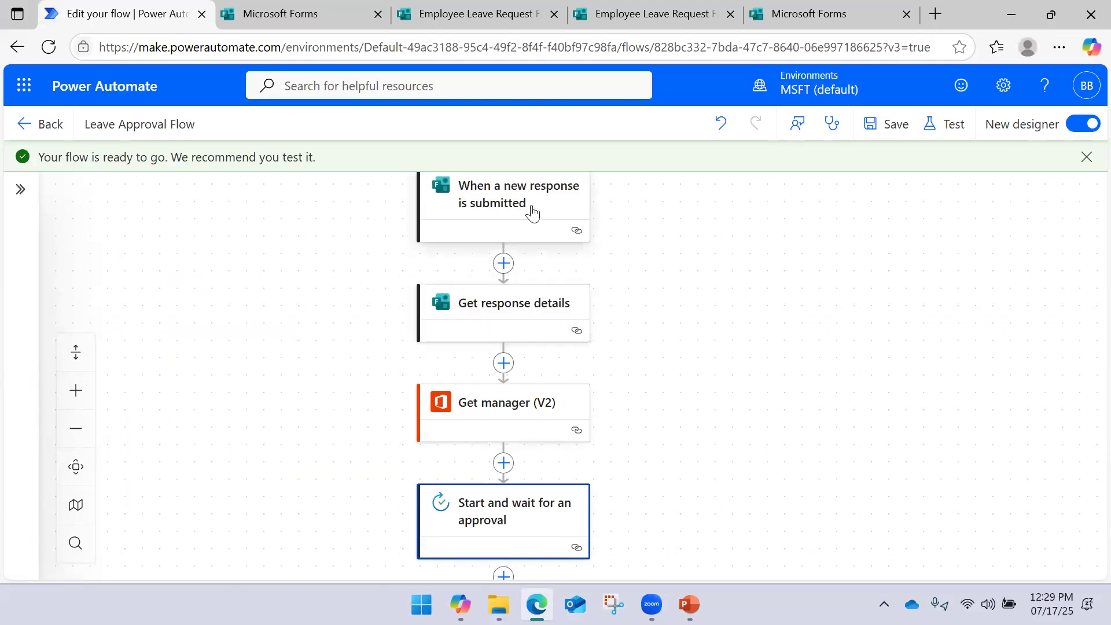
{"action": "scroll", "coordinate": [521, 229], "scroll_direction": "down", "scroll_amount": 3}
{"action": "scroll", "coordinate": [660, 320], "scroll_direction": "up", "scroll_amount": 2}
{"action": "scroll", "coordinate": [627, 320], "scroll_direction": "up", "scroll_amount": 2}
{"action": "scroll", "coordinate": [613, 316], "scroll_direction": "up", "scroll_amount": 1}
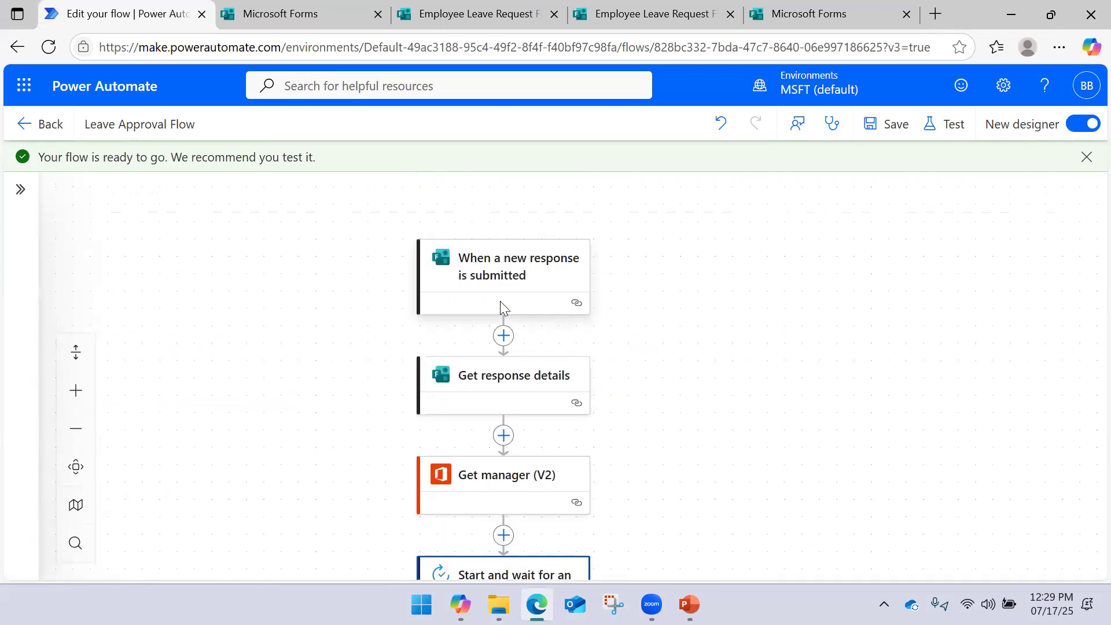
{"action": "scroll", "coordinate": [509, 324], "scroll_direction": "down", "scroll_amount": 2}
{"action": "left_click", "coordinate": [508, 450]}
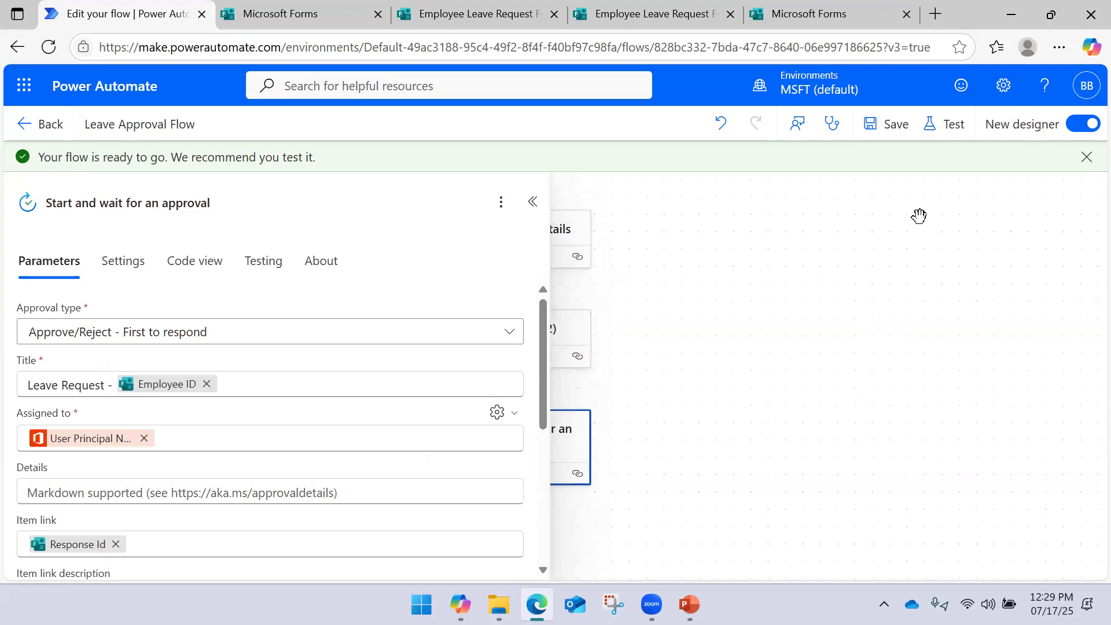
Start a manual test run of the flow and switch to Microsoft Forms
{"action": "left_click", "coordinate": [949, 128]}
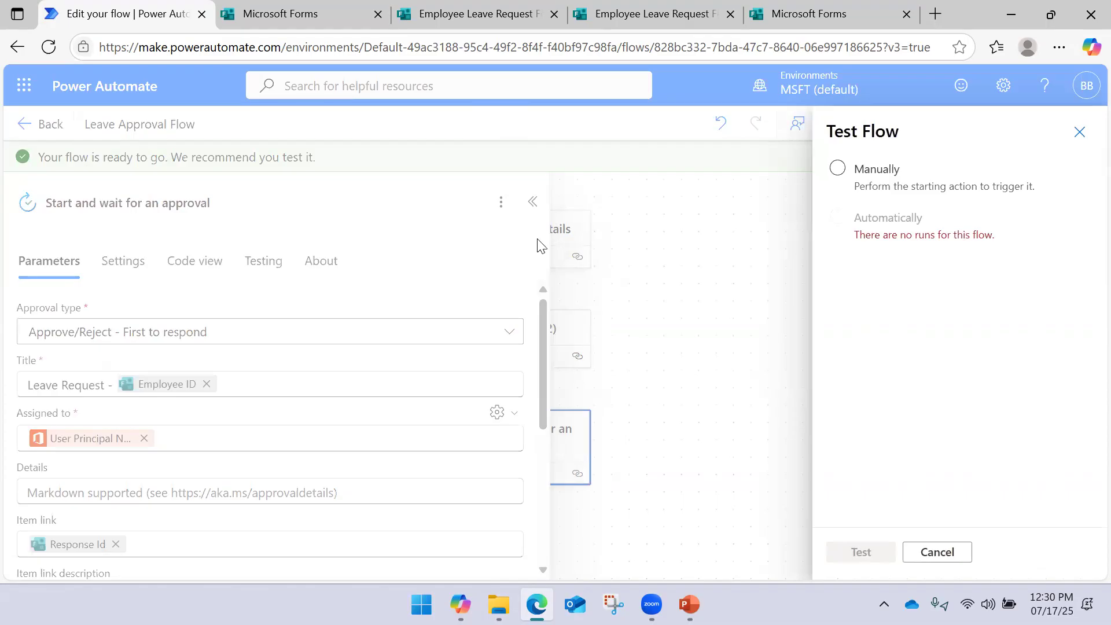
{"action": "left_click", "coordinate": [846, 184]}
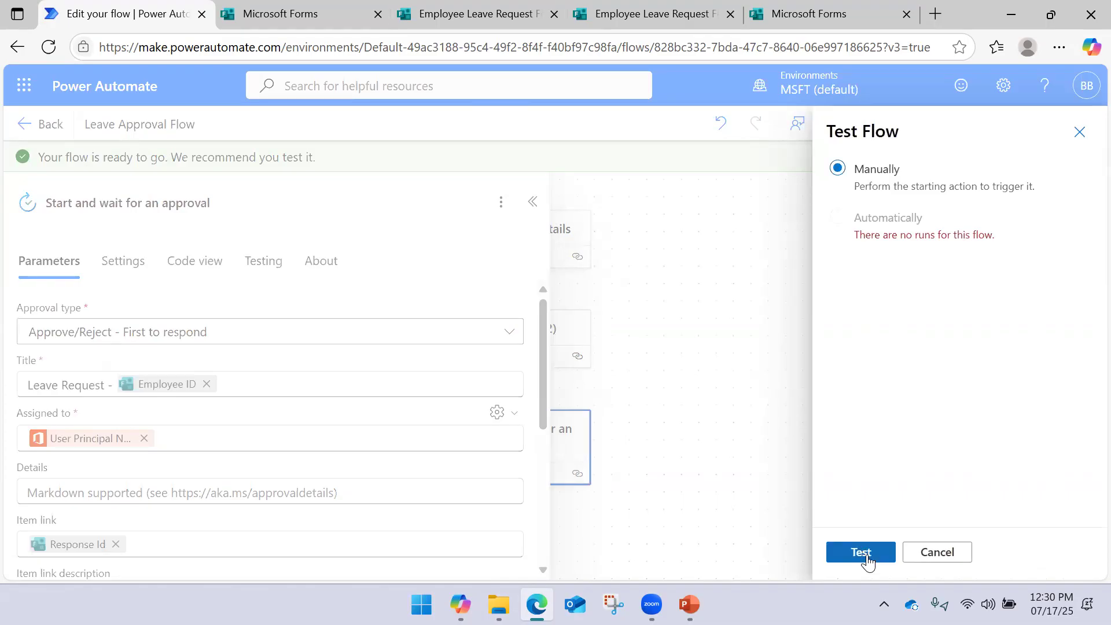
{"action": "left_click", "coordinate": [863, 553]}
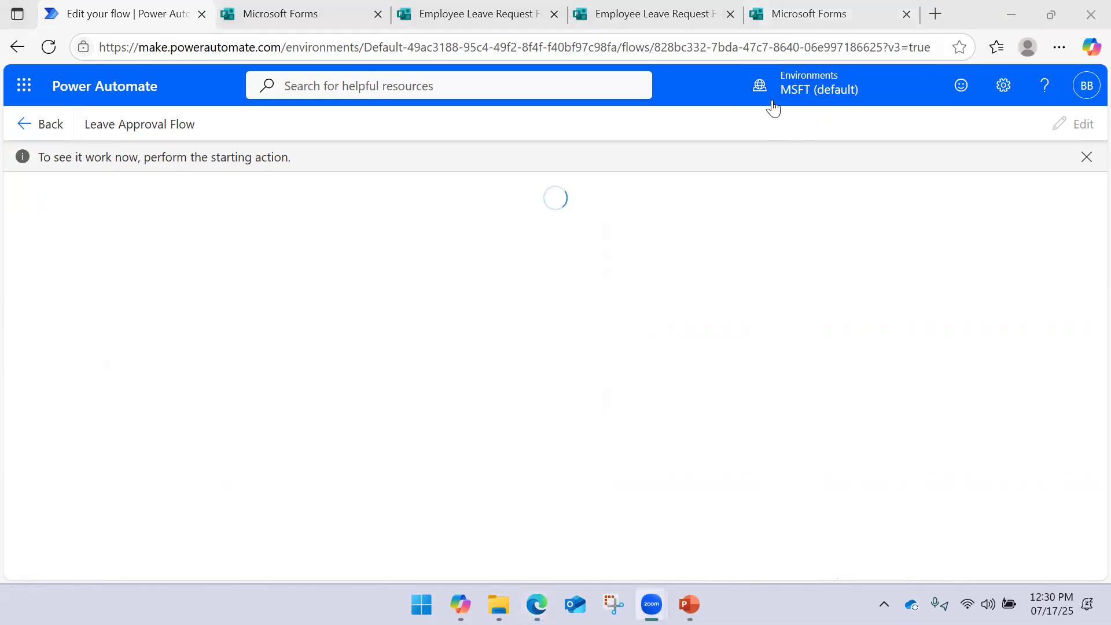
{"action": "left_click", "coordinate": [809, 22]}
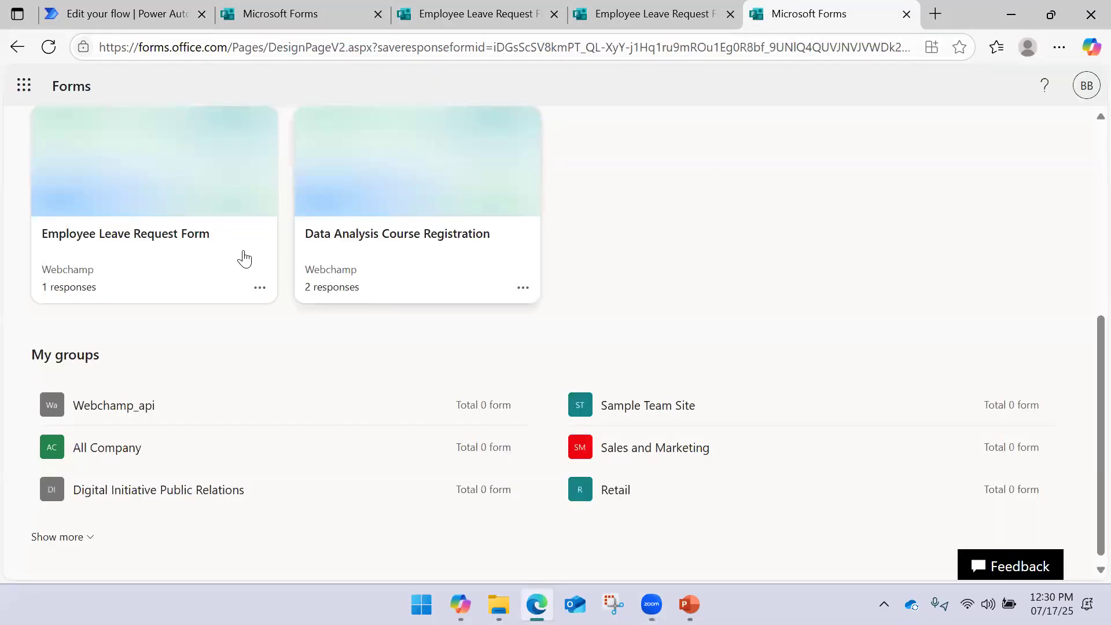
Open the Employee Leave Request Form's response page from the pasted link in a new tab
{"action": "left_click", "coordinate": [200, 240]}
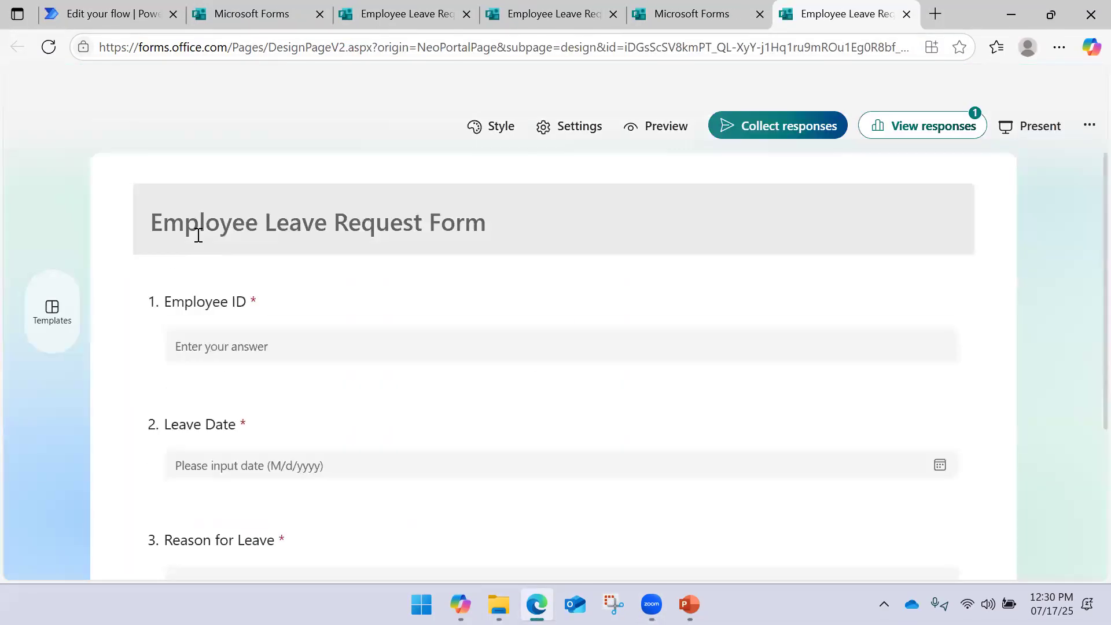
{"action": "scroll", "coordinate": [400, 289], "scroll_direction": "down", "scroll_amount": 10}
{"action": "scroll", "coordinate": [484, 265], "scroll_direction": "up", "scroll_amount": 10}
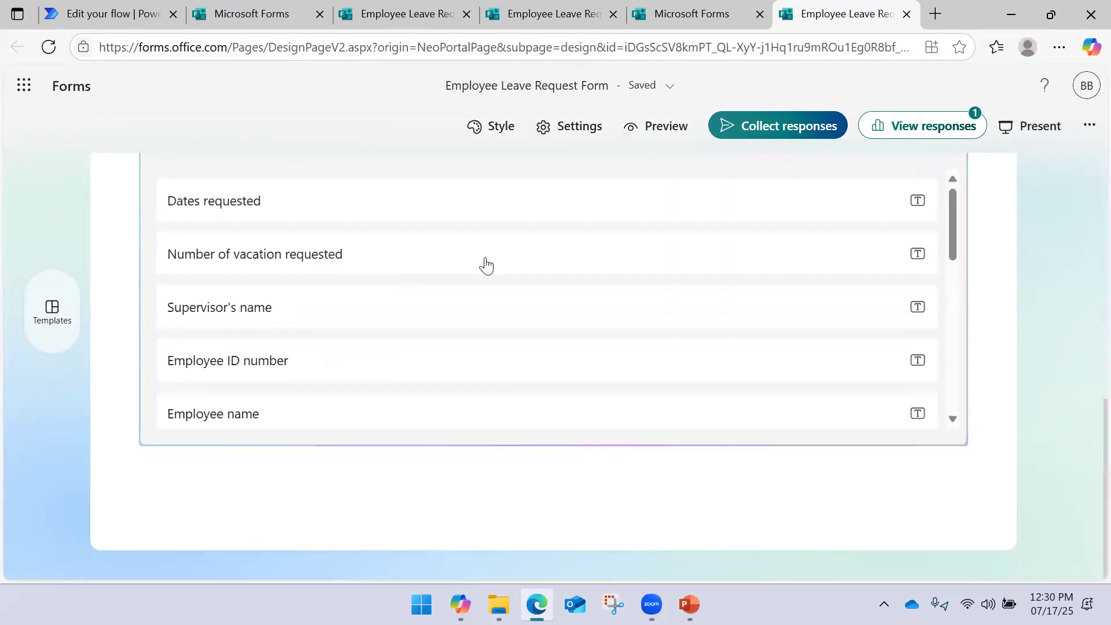
{"action": "left_click", "coordinate": [931, 15]}
{"action": "left_click", "coordinate": [781, 14]}
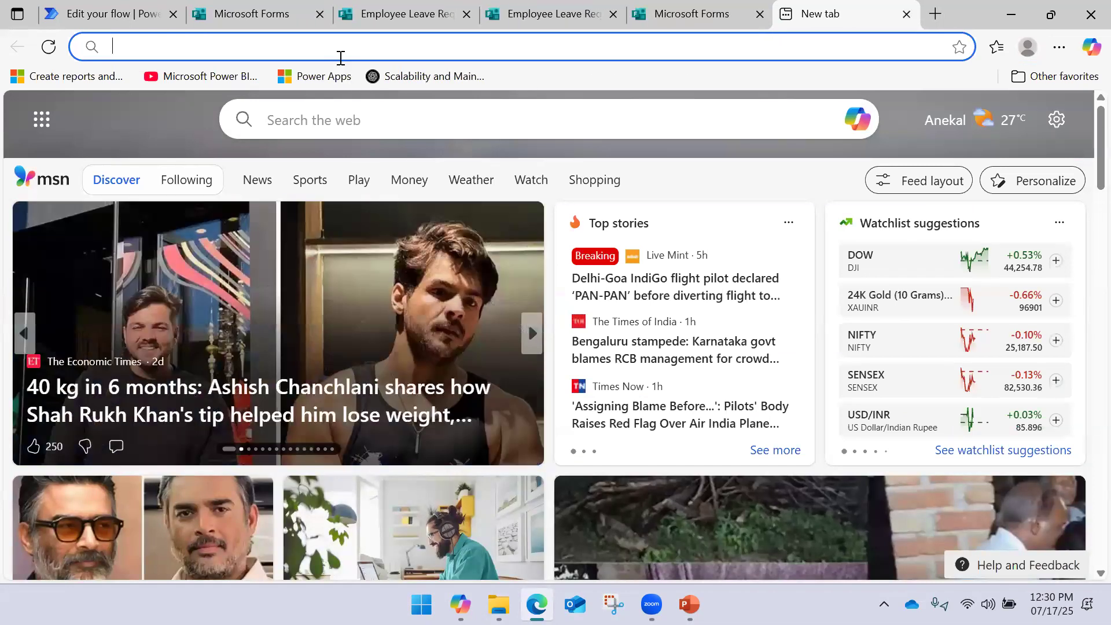
{"action": "type", "text": "https://forms.office.com/Pages/ResponsePage.aspx?id=iDGsScSV8kmPT_QL-XyY-j1Hq1ru9mROu1Eg0R8bf_9UNlQ4QUVJNVJVWDk2TFpSNUdBSEFKRjJRTi4u"}
{"action": "key", "text": "Return"}
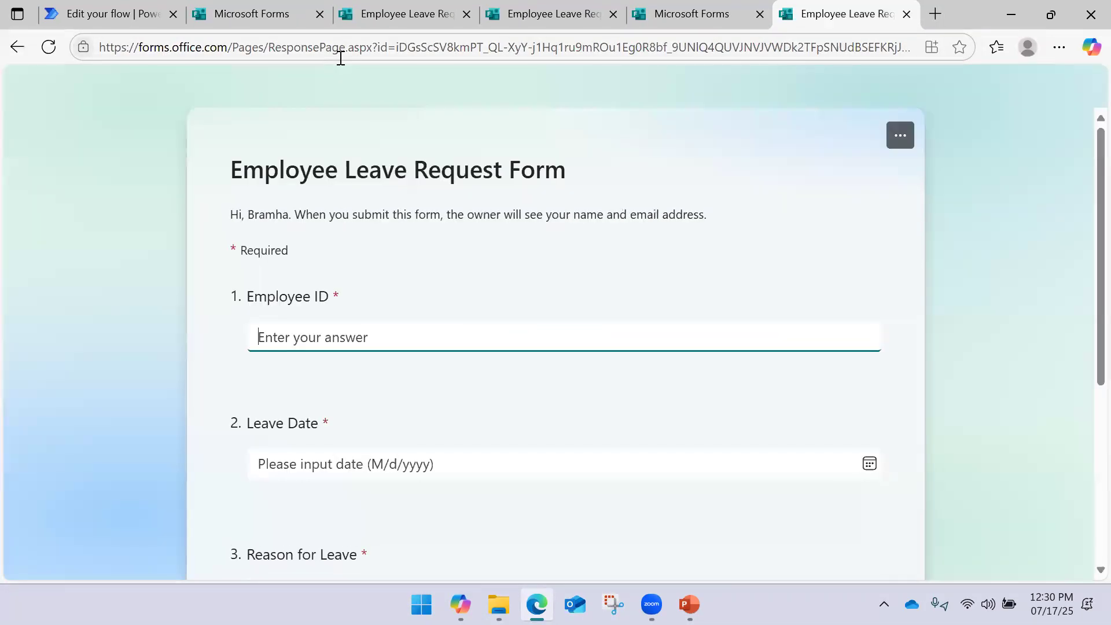
Submit a response with Employee ID 10002, leave date July 24 and reason 'Test Form'
{"action": "type", "text": "10002"}
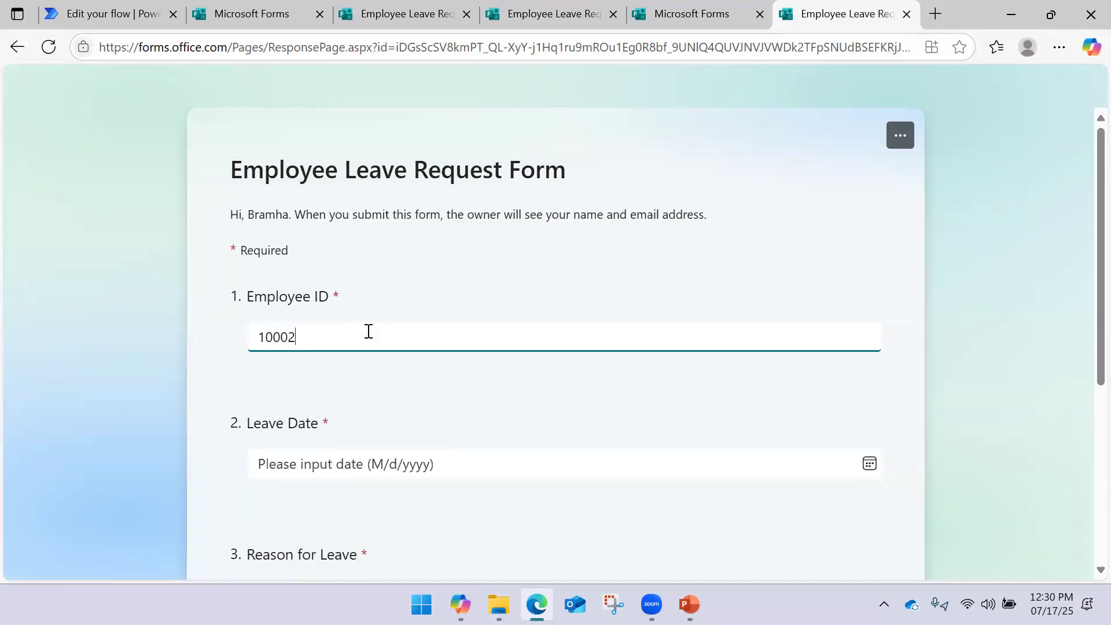
{"action": "left_click", "coordinate": [869, 464]}
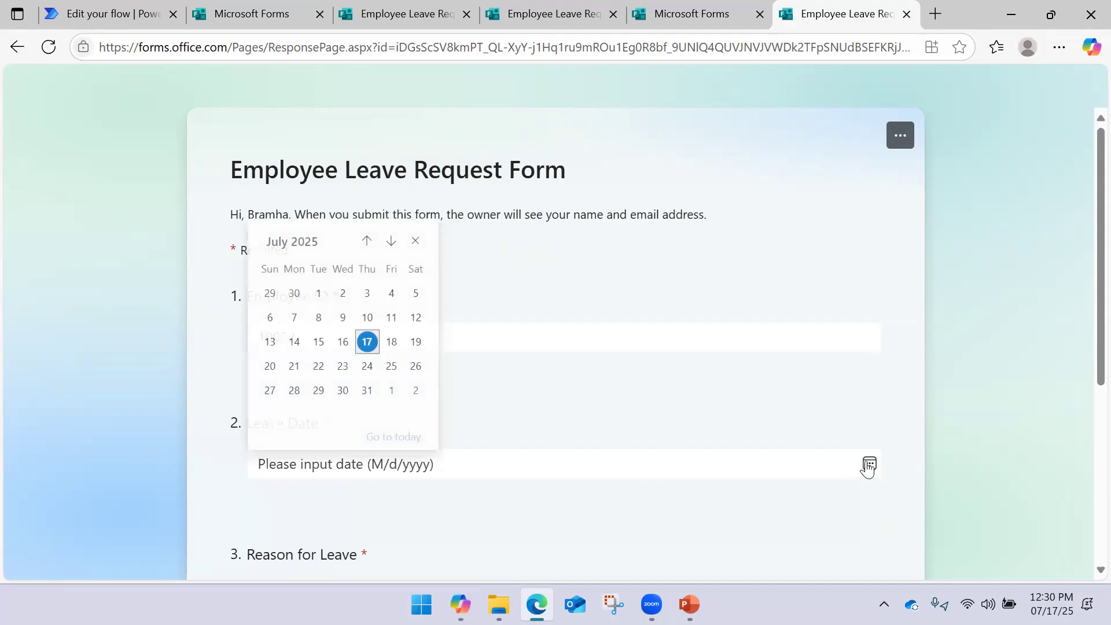
{"action": "left_click", "coordinate": [367, 368]}
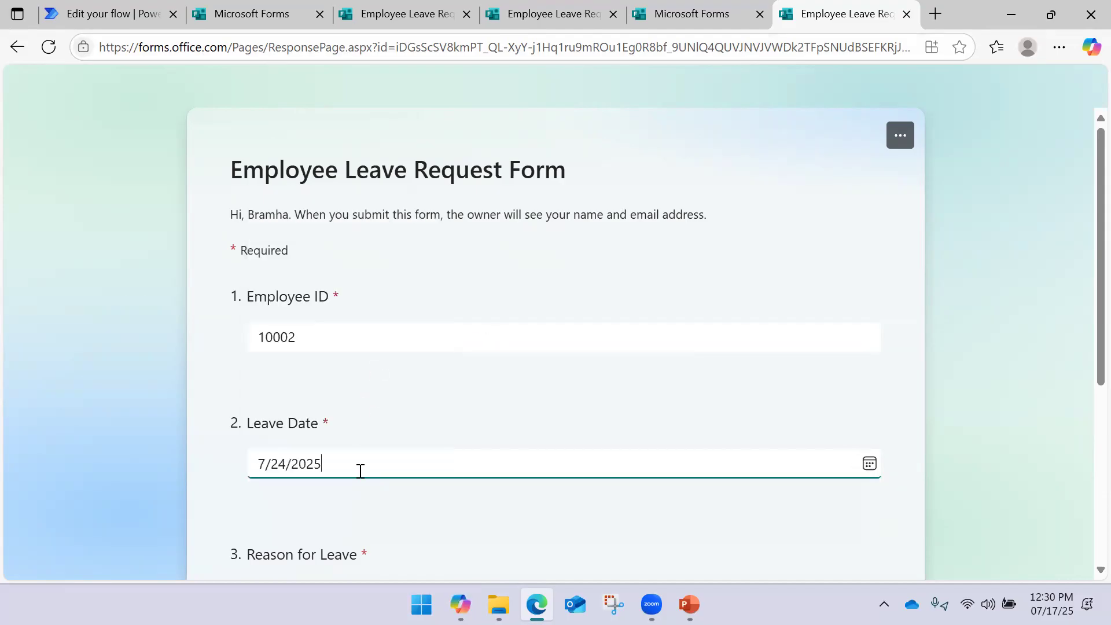
{"action": "scroll", "coordinate": [379, 371], "scroll_direction": "down", "scroll_amount": 5}
{"action": "left_click", "coordinate": [365, 305]}
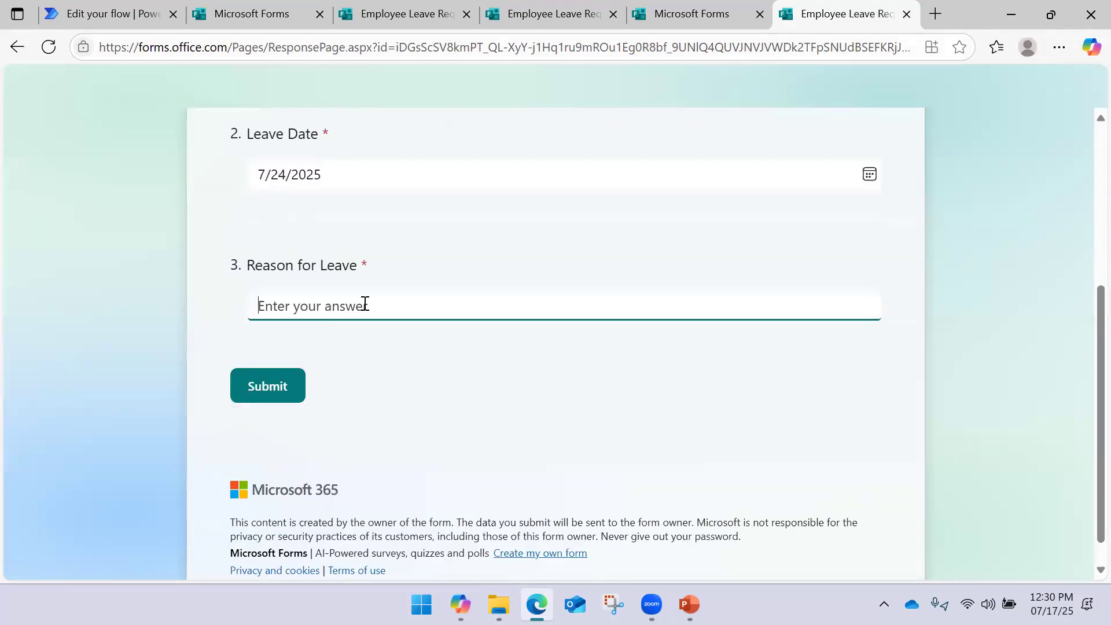
{"action": "type", "text": "Test Form"}
{"action": "left_click", "coordinate": [285, 379]}
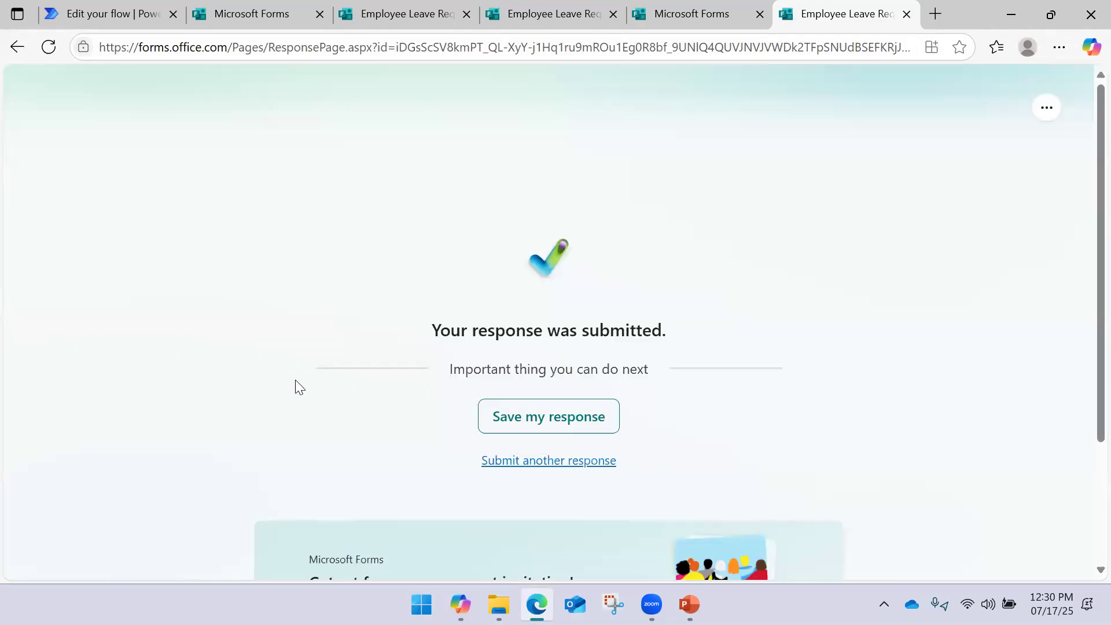
{"action": "left_click", "coordinate": [119, 21]}
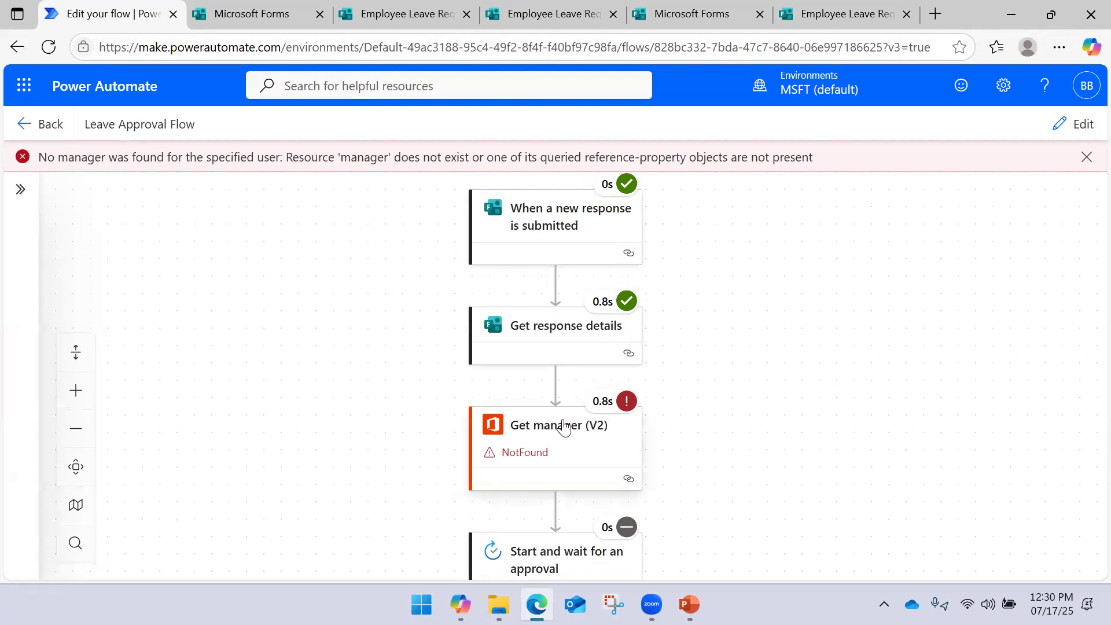
Switch the flow into edit mode and delete the failed Get manager (V2) step
{"action": "left_click", "coordinate": [528, 438]}
{"action": "left_click", "coordinate": [1069, 131]}
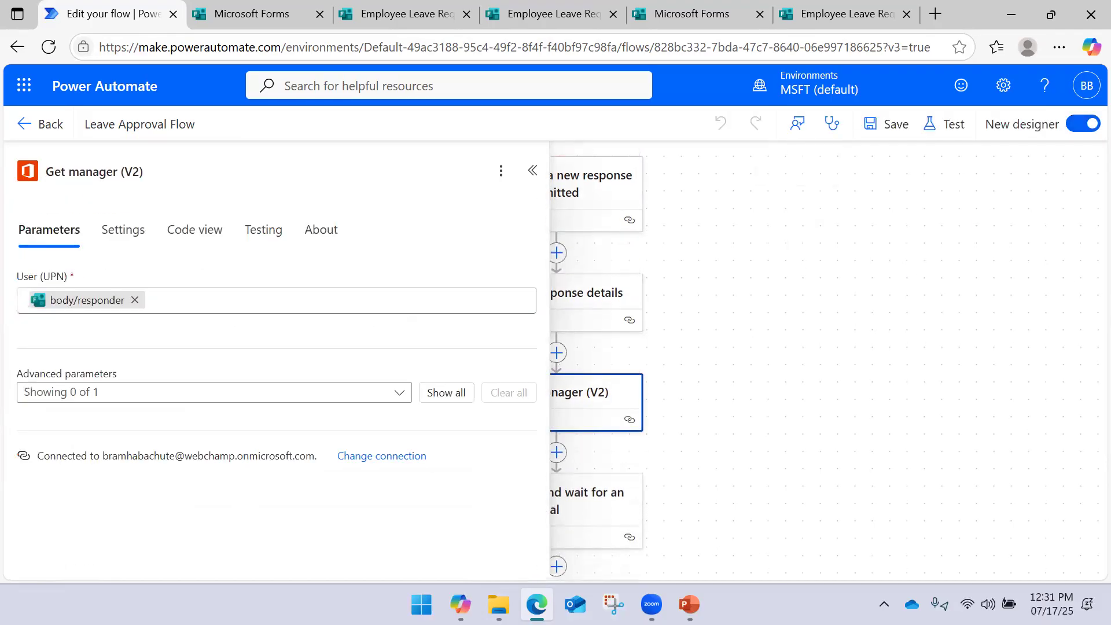
{"action": "left_click", "coordinate": [533, 171]}
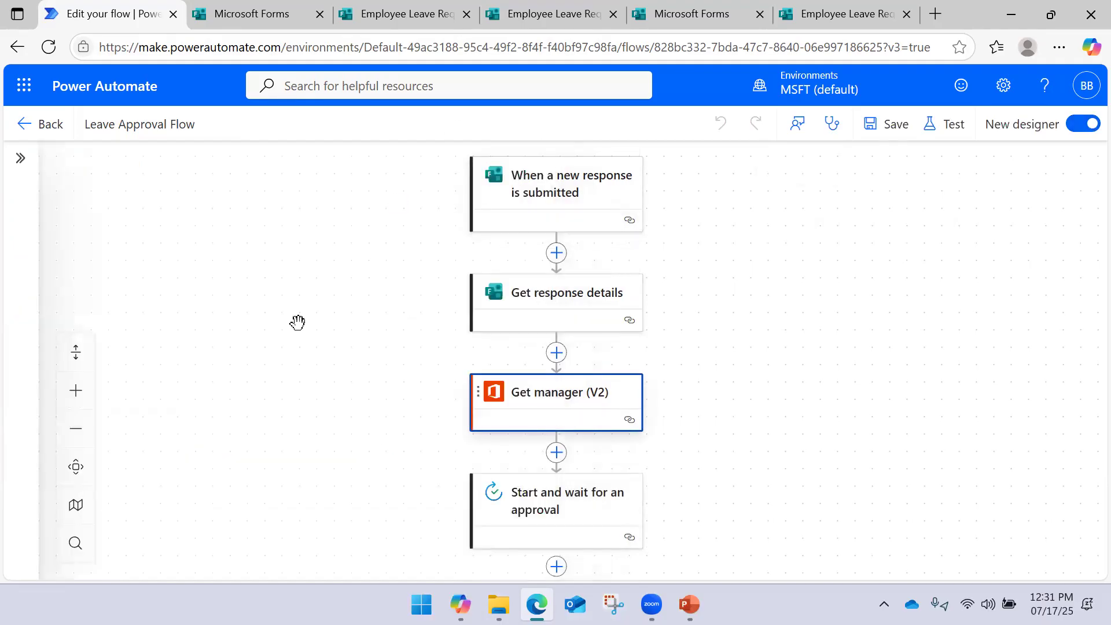
{"action": "left_click_drag", "start_coordinate": [713, 385], "coordinate": [741, 263]}
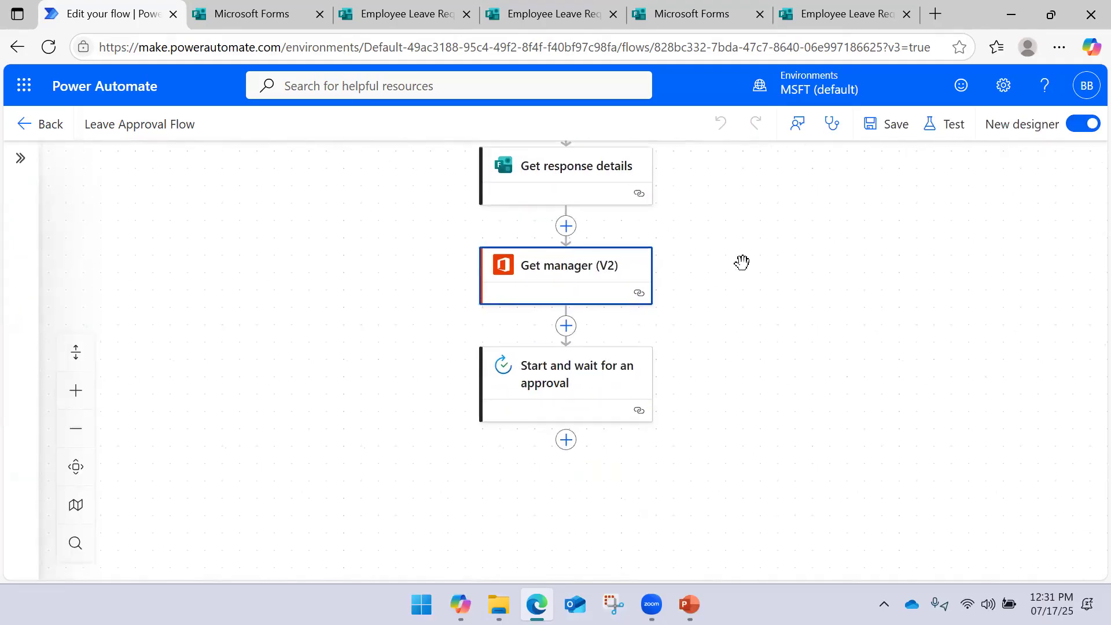
{"action": "left_click", "coordinate": [557, 296]}
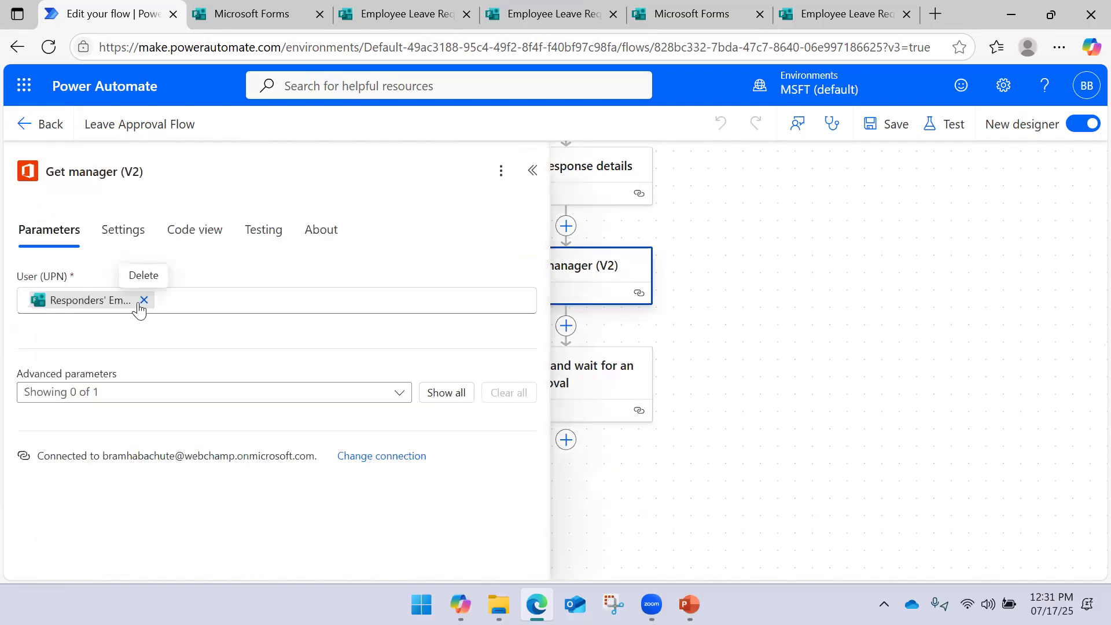
{"action": "left_click", "coordinate": [918, 268]}
{"action": "left_click", "coordinate": [611, 284]}
{"action": "right_click", "coordinate": [610, 285]}
{"action": "left_click", "coordinate": [694, 294]}
{"action": "left_click", "coordinate": [745, 370]}
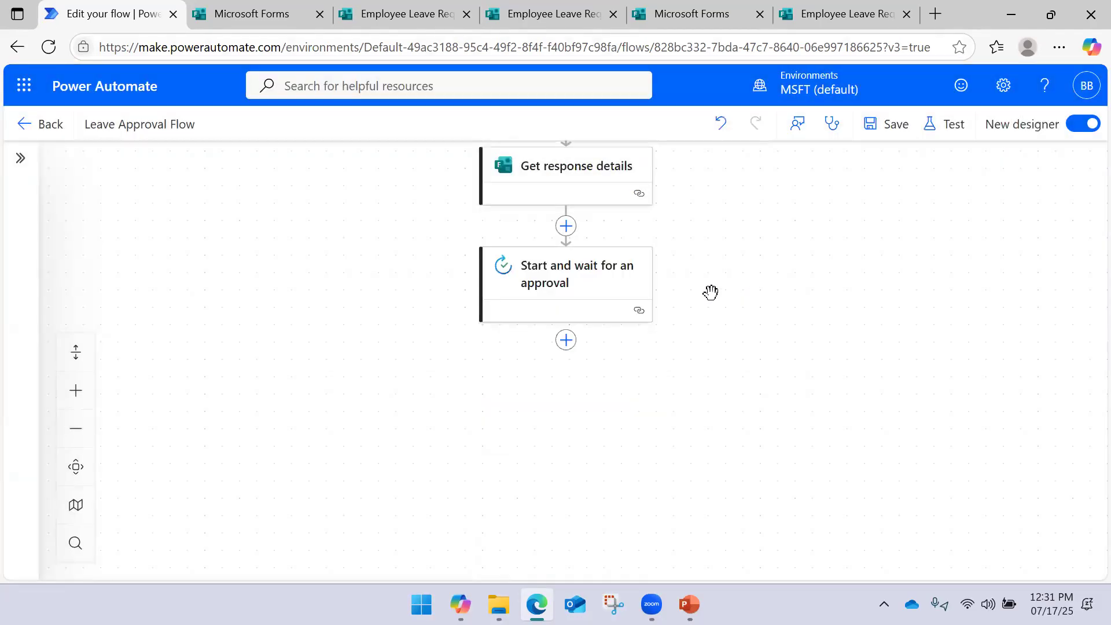
Start typing a new approver into the approval step's Assigned to field
{"action": "left_click", "coordinate": [637, 283]}
{"action": "left_click", "coordinate": [126, 414]}
{"action": "type", "text": "Webcha"}
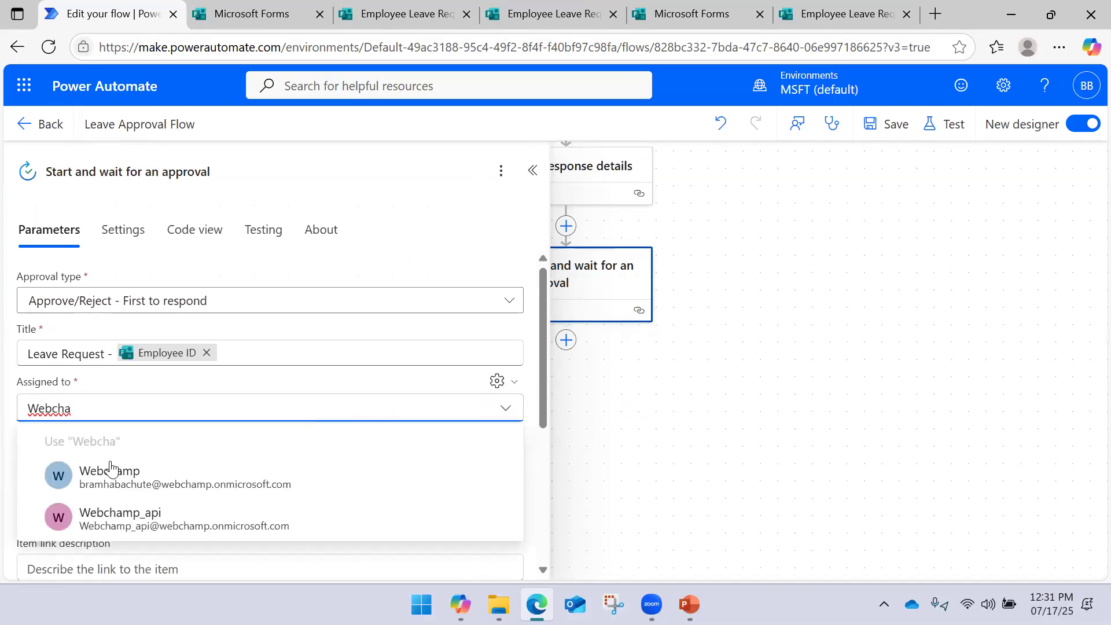
Assign the approval to the suggested user and save the flow
{"action": "left_click", "coordinate": [116, 471]}
{"action": "left_click", "coordinate": [735, 318]}
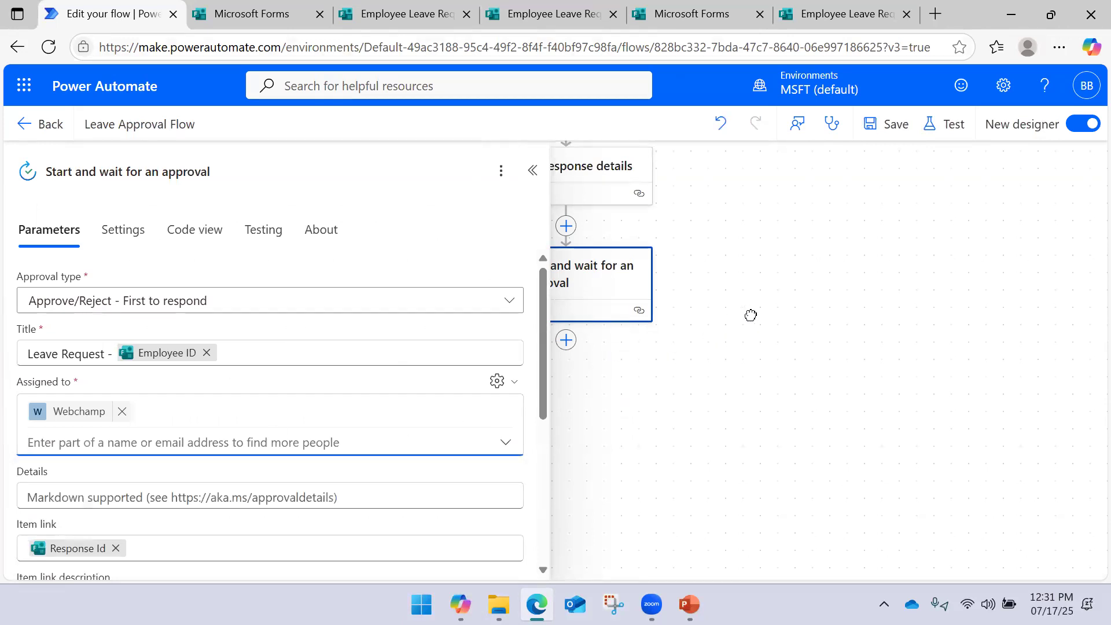
{"action": "left_click", "coordinate": [886, 125]}
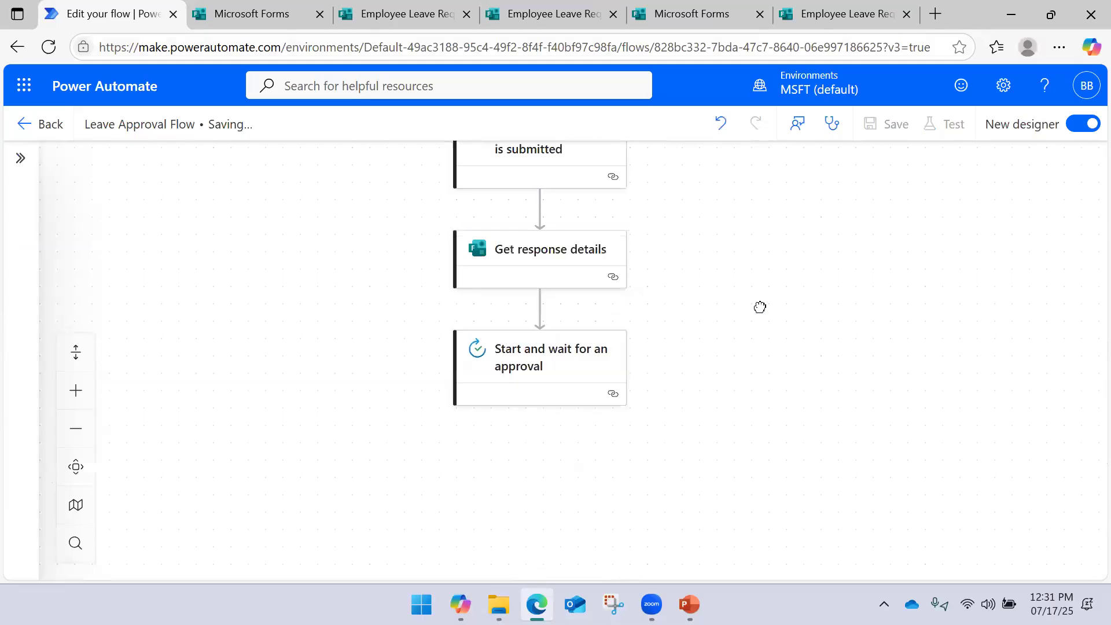
Start a manual test run and switch back to the submitted form
{"action": "left_click", "coordinate": [947, 134]}
{"action": "left_click", "coordinate": [866, 196]}
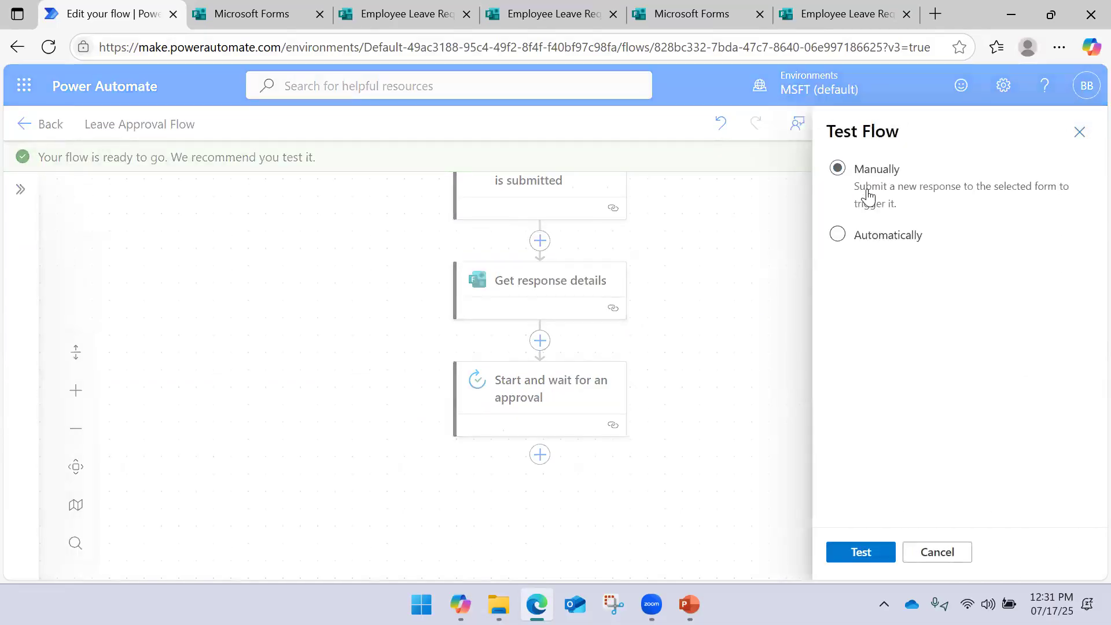
{"action": "left_click", "coordinate": [839, 553]}
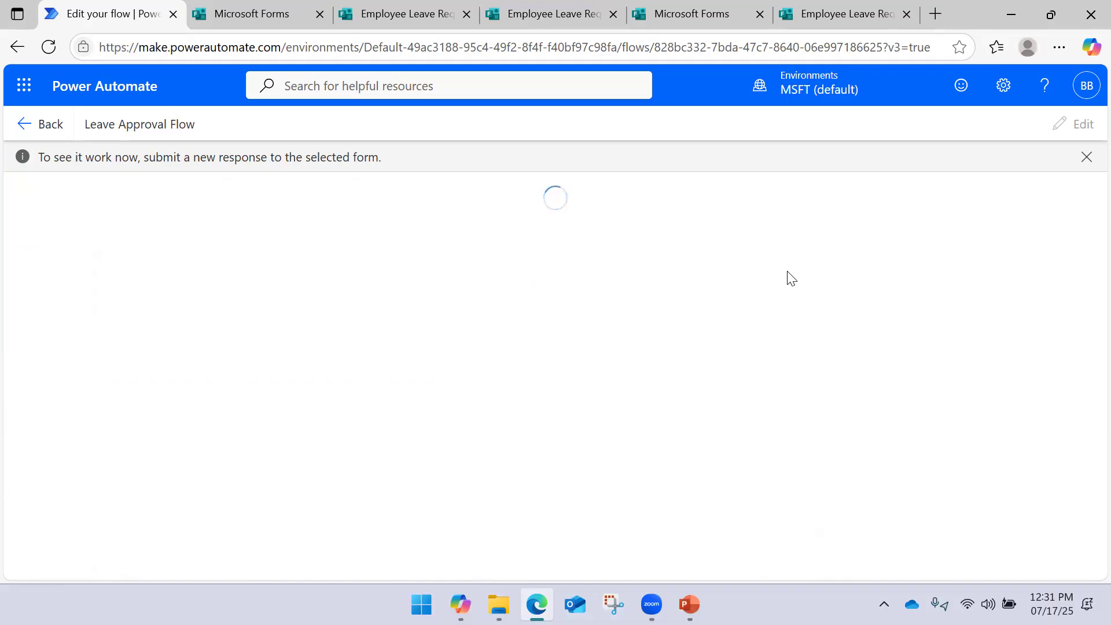
{"action": "left_click", "coordinate": [834, 15]}
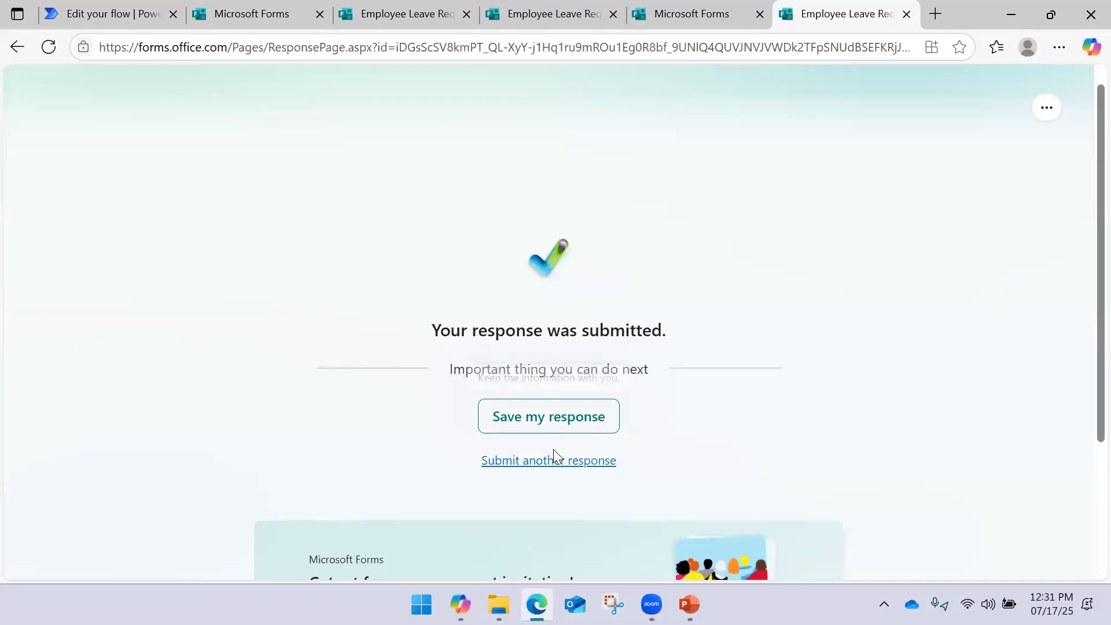
Submit another response with Employee ID 10003, leave date July 24 and reason 'Test Again'
{"action": "left_click", "coordinate": [554, 457]}
{"action": "scroll", "coordinate": [324, 292], "scroll_direction": "down", "scroll_amount": 3}
{"action": "left_click", "coordinate": [331, 191]}
{"action": "type", "text": "10003"}
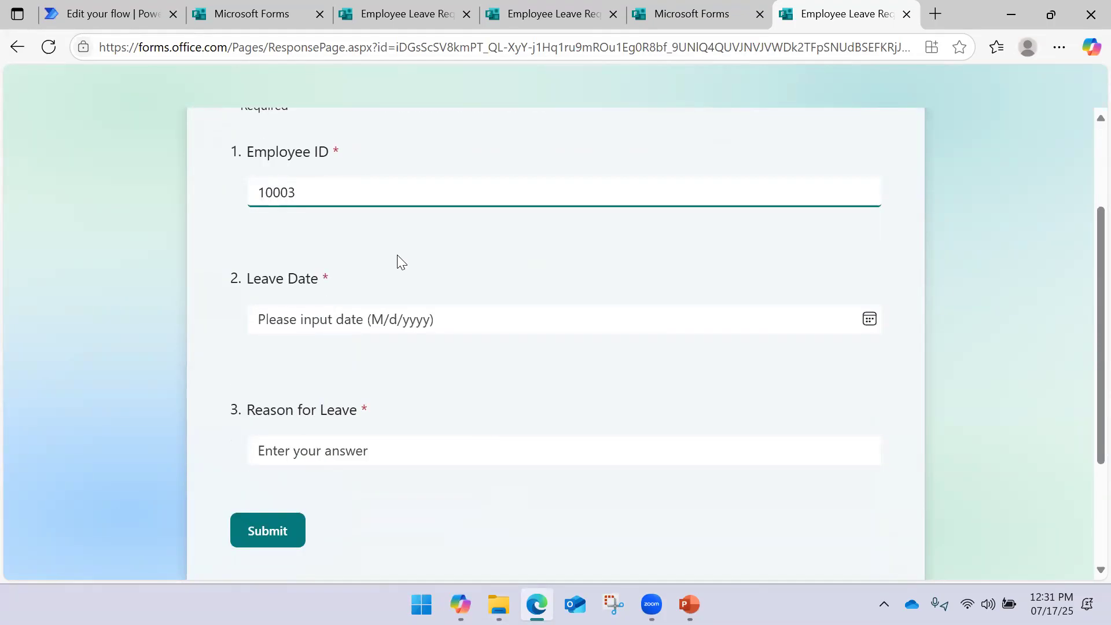
{"action": "left_click", "coordinate": [412, 315]}
{"action": "left_click", "coordinate": [375, 481]}
{"action": "left_click", "coordinate": [348, 447]}
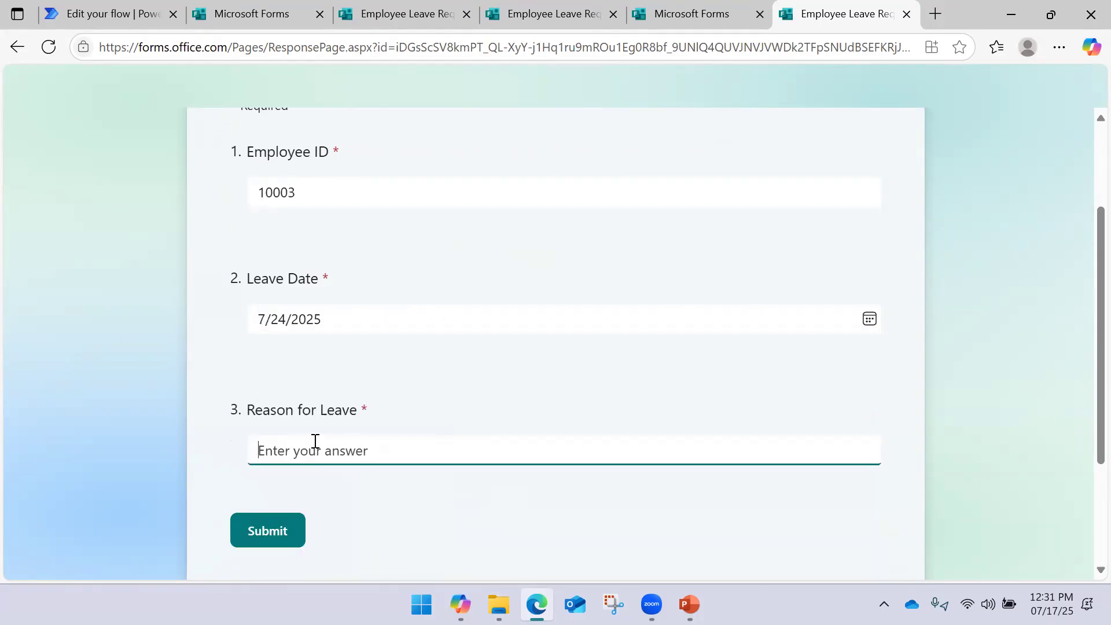
{"action": "type", "text": "Test Again"}
{"action": "left_click", "coordinate": [266, 530]}
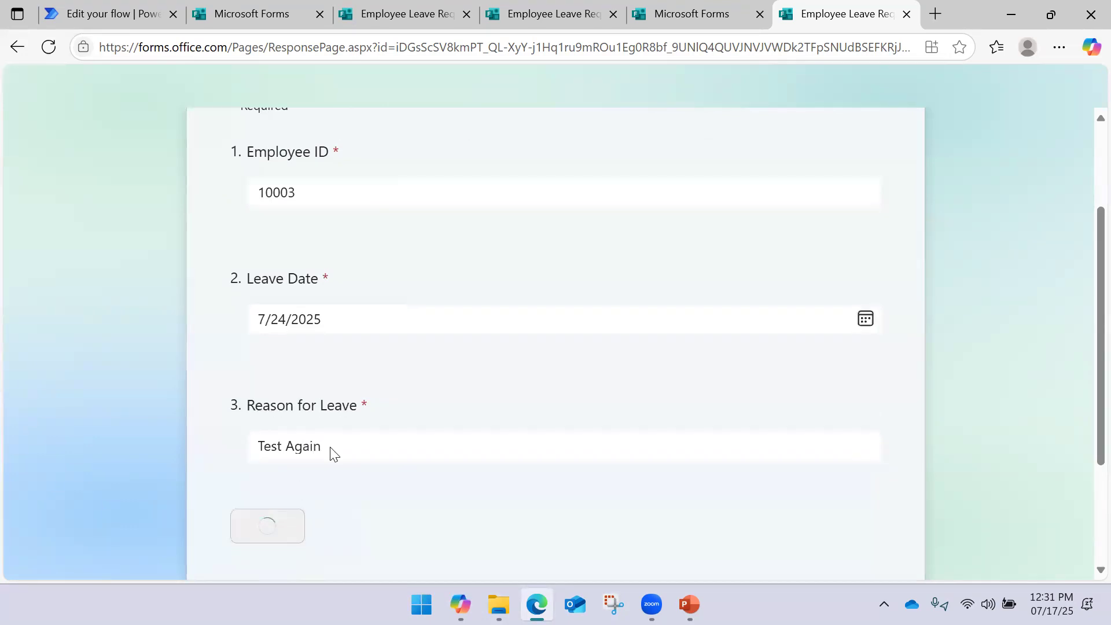
{"action": "left_click", "coordinate": [110, 16]}
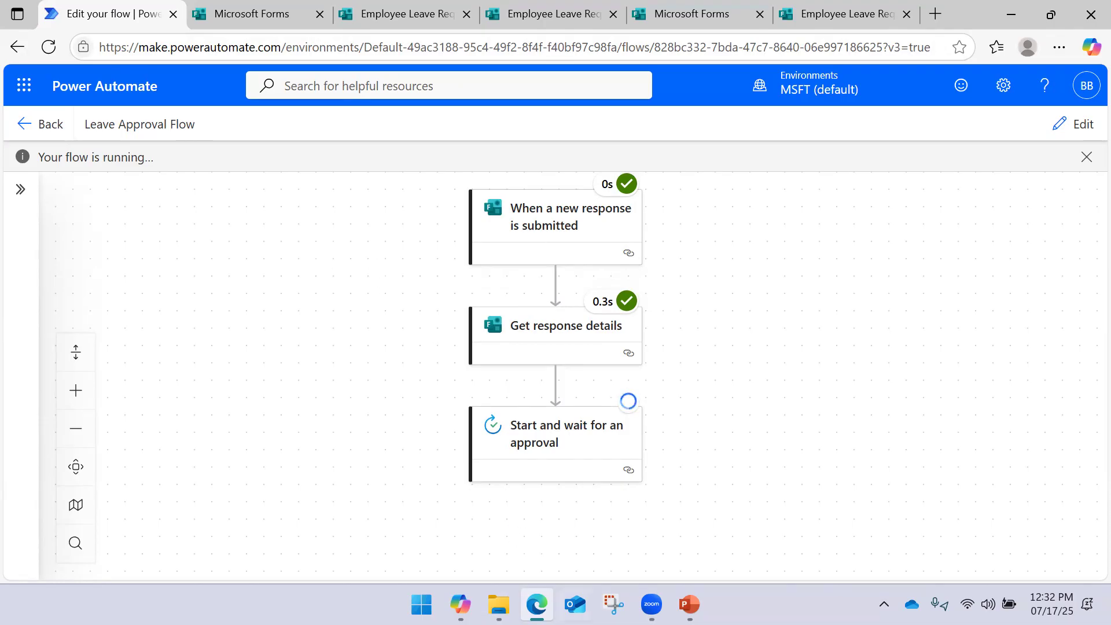
Dismiss the Teams approval notification and open Microsoft Teams from the system tray
{"action": "left_click", "coordinate": [575, 605]}
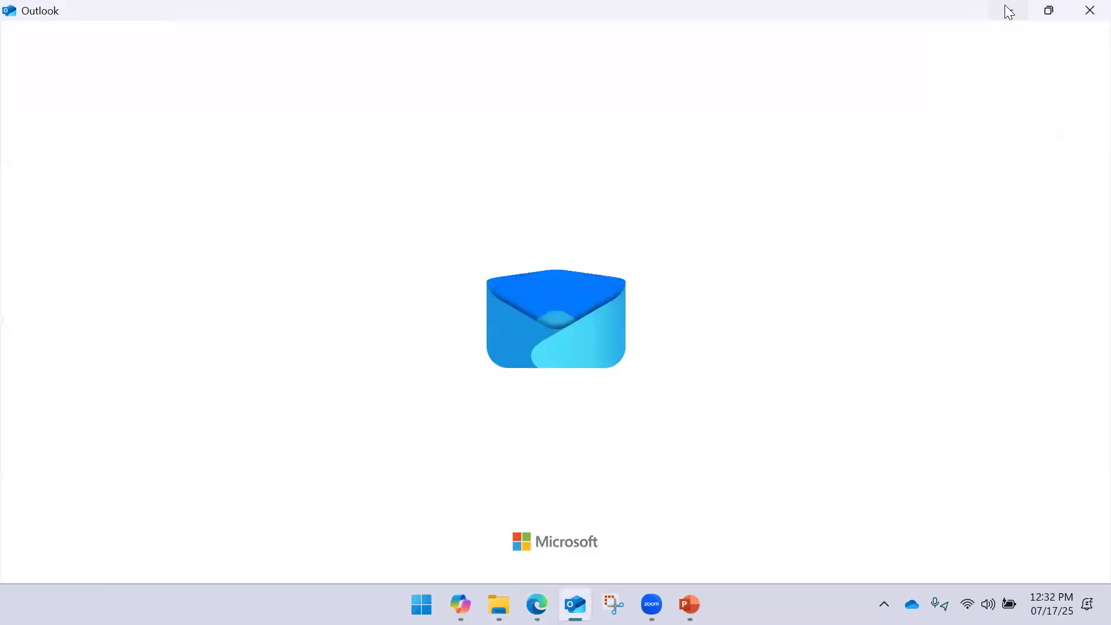
{"action": "left_click", "coordinate": [1009, 11]}
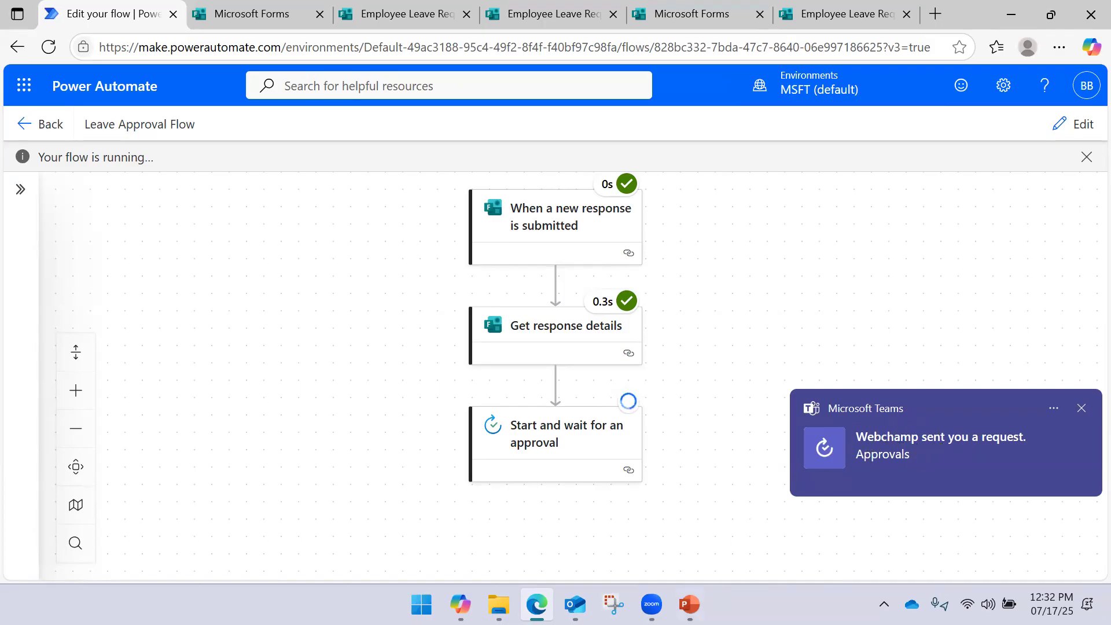
{"action": "left_click", "coordinate": [883, 604]}
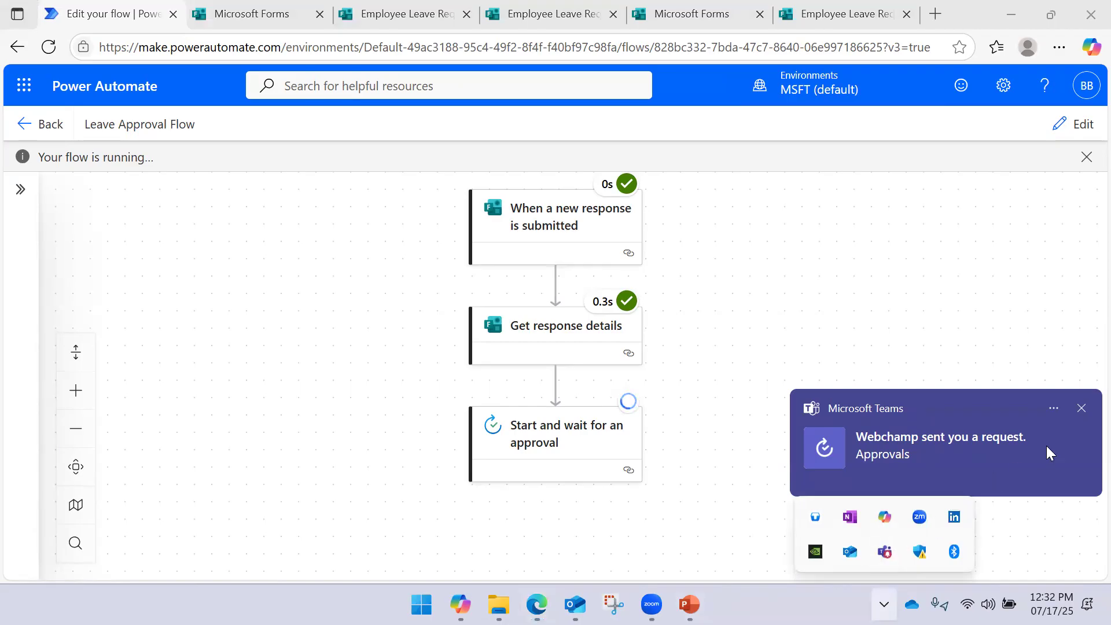
{"action": "left_click", "coordinate": [1082, 409]}
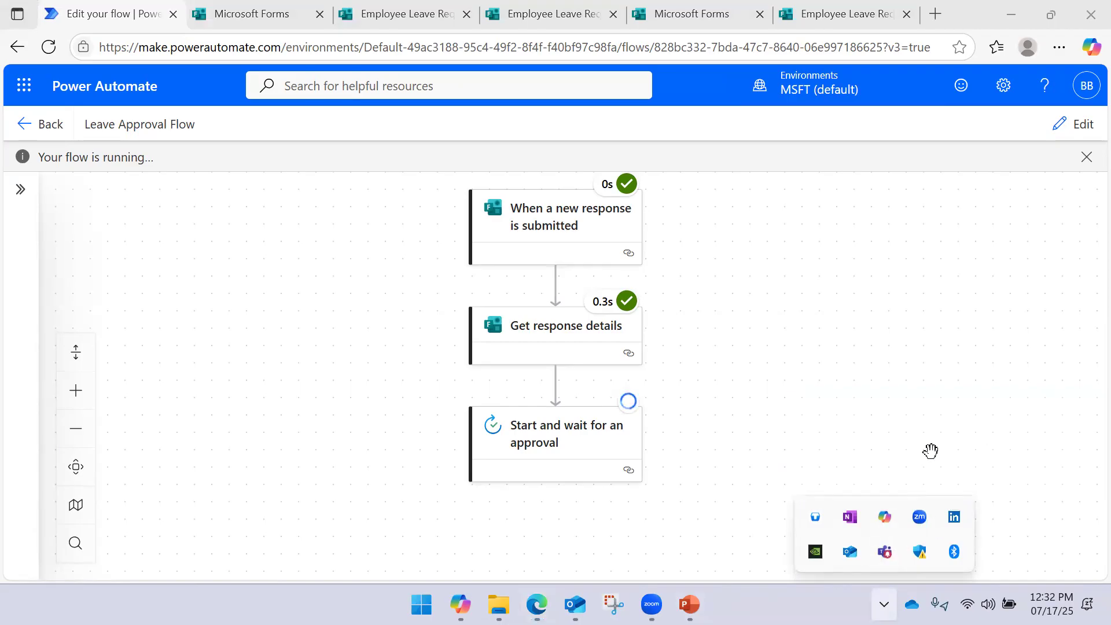
{"action": "left_click", "coordinate": [885, 553]}
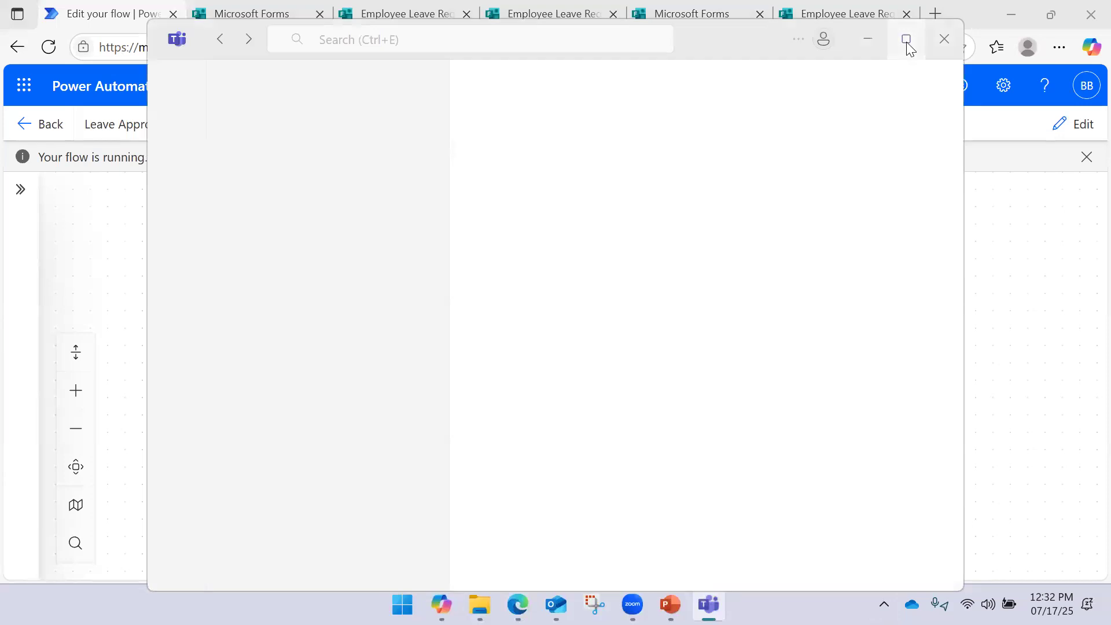
Maximize Teams and open the Approvals app from the additional apps
{"action": "left_click", "coordinate": [907, 42]}
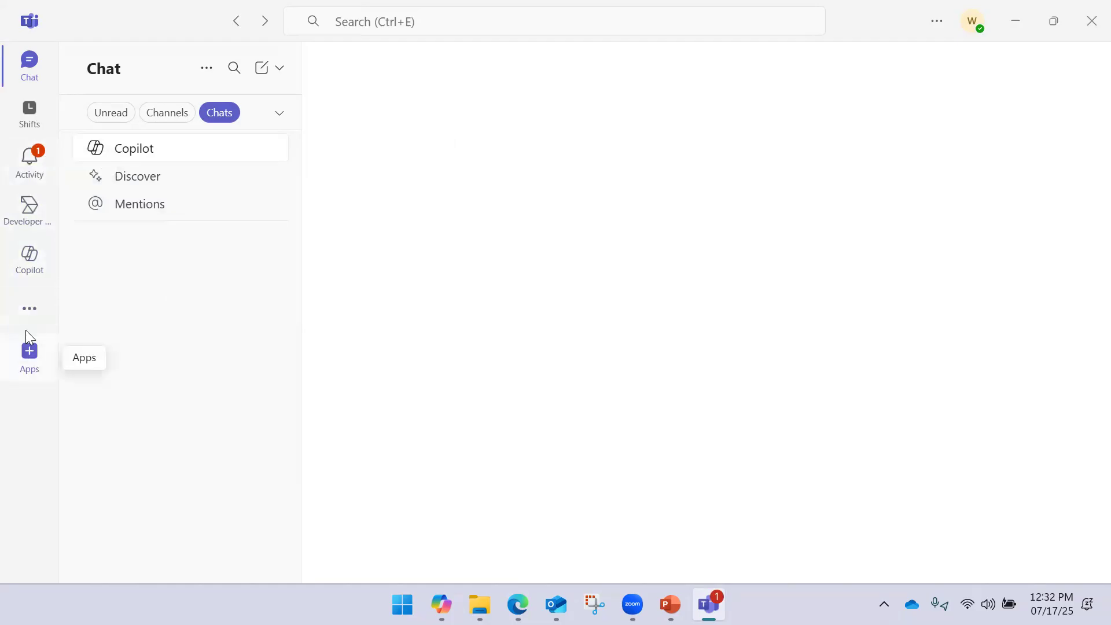
{"action": "left_click", "coordinate": [26, 313]}
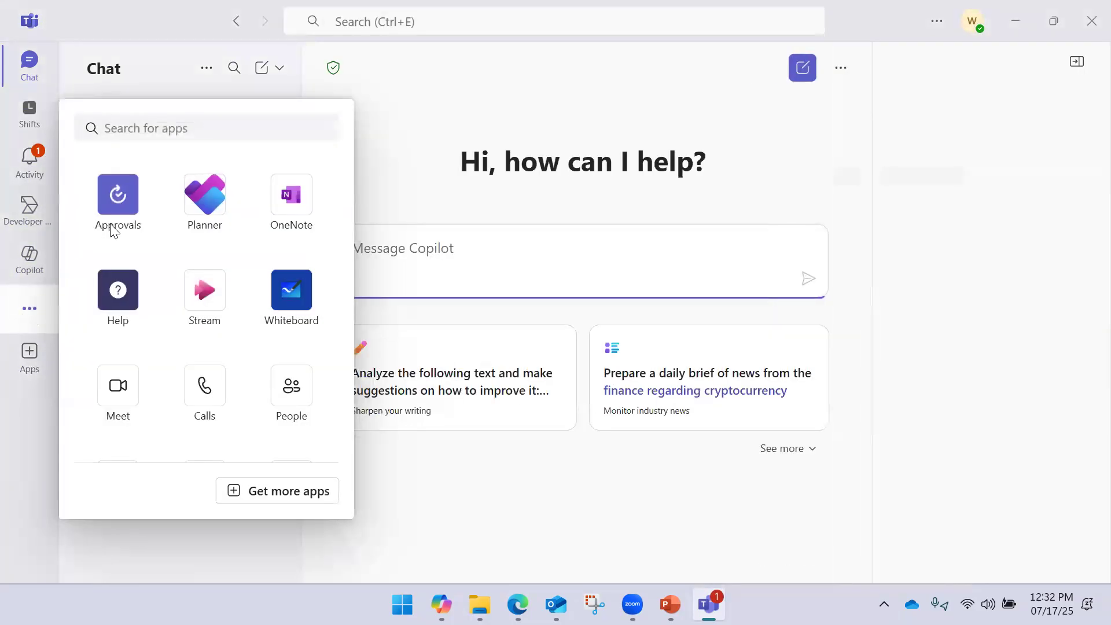
{"action": "left_click", "coordinate": [112, 211]}
{"action": "left_click", "coordinate": [29, 311]}
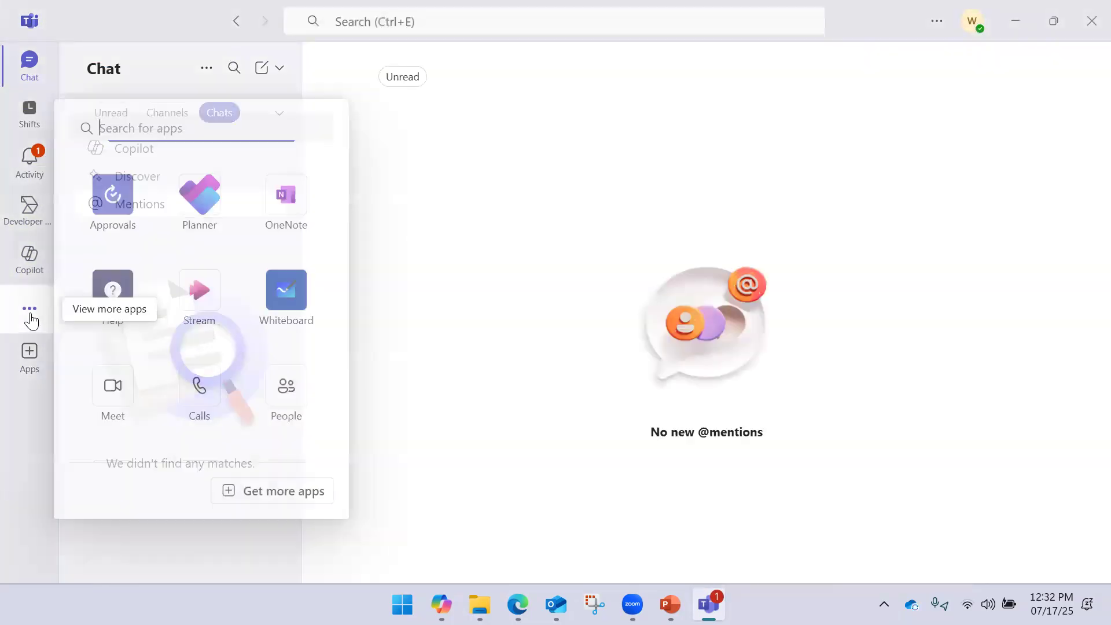
{"action": "left_click", "coordinate": [125, 207]}
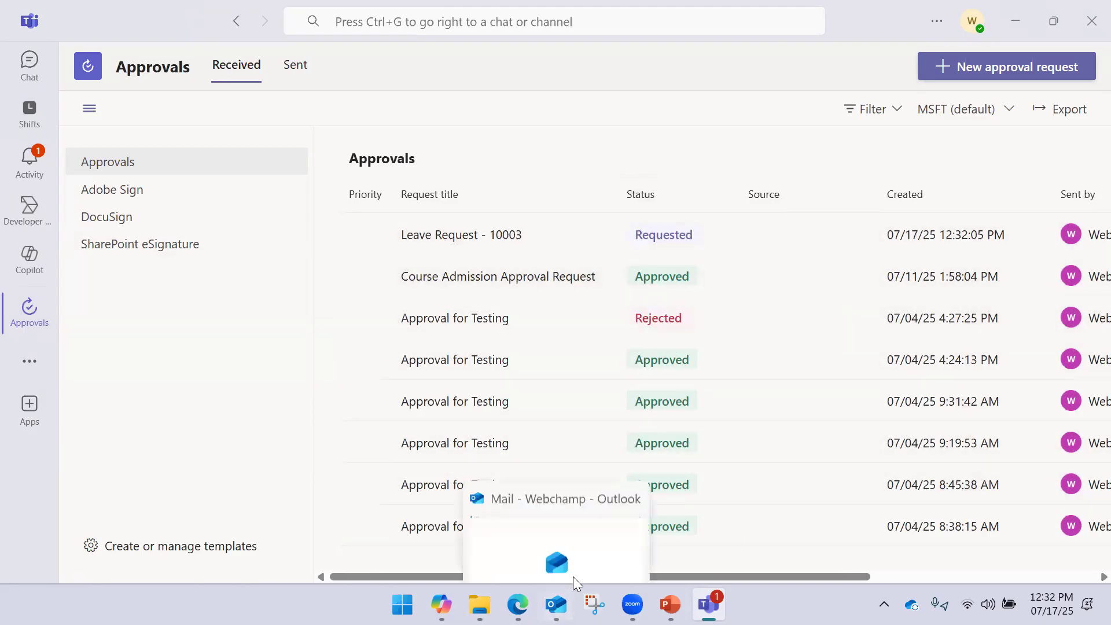
{"action": "left_click_drag", "start_coordinate": [708, 575], "coordinate": [487, 579]}
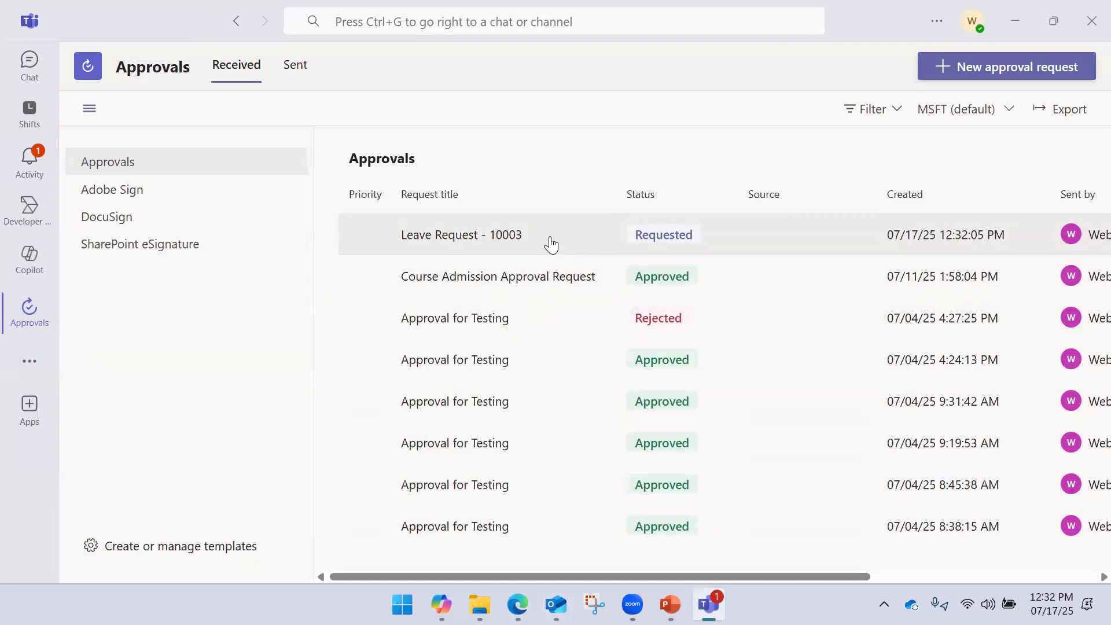
Open Leave Request - 10003 and approve it
{"action": "left_click", "coordinate": [590, 239]}
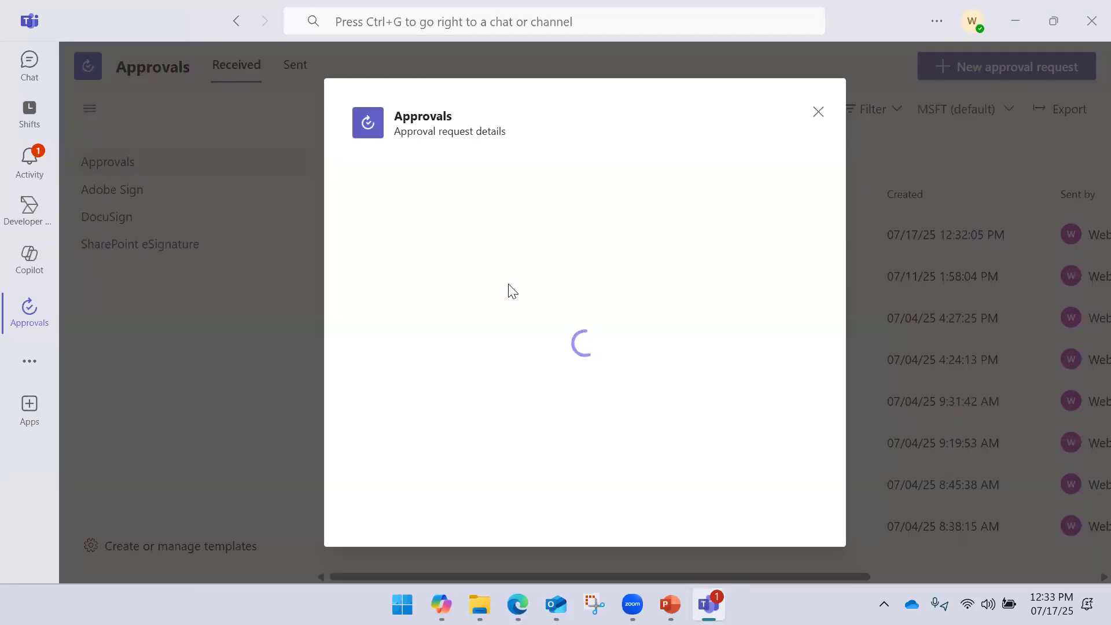
{"action": "scroll", "coordinate": [604, 265], "scroll_direction": "down", "scroll_amount": 1}
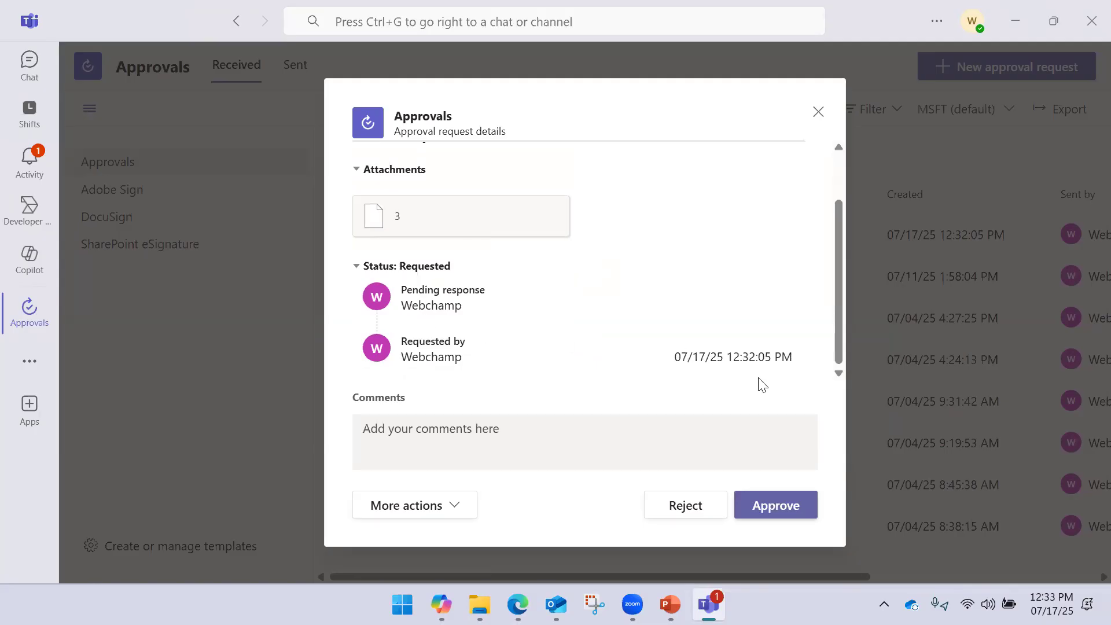
{"action": "left_click", "coordinate": [467, 512]}
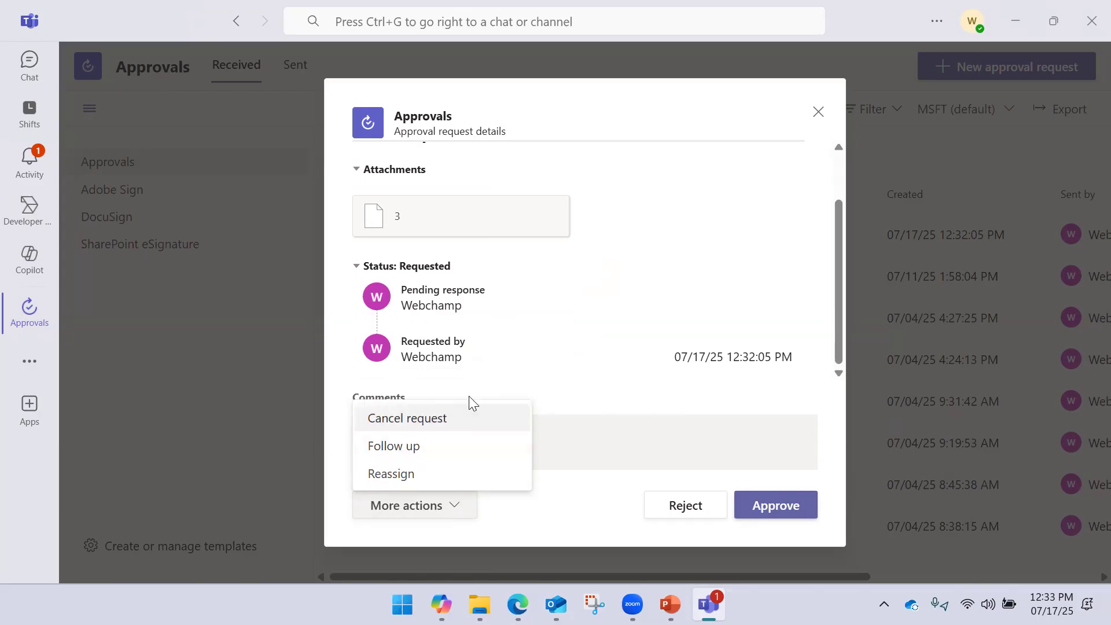
{"action": "left_click", "coordinate": [568, 367]}
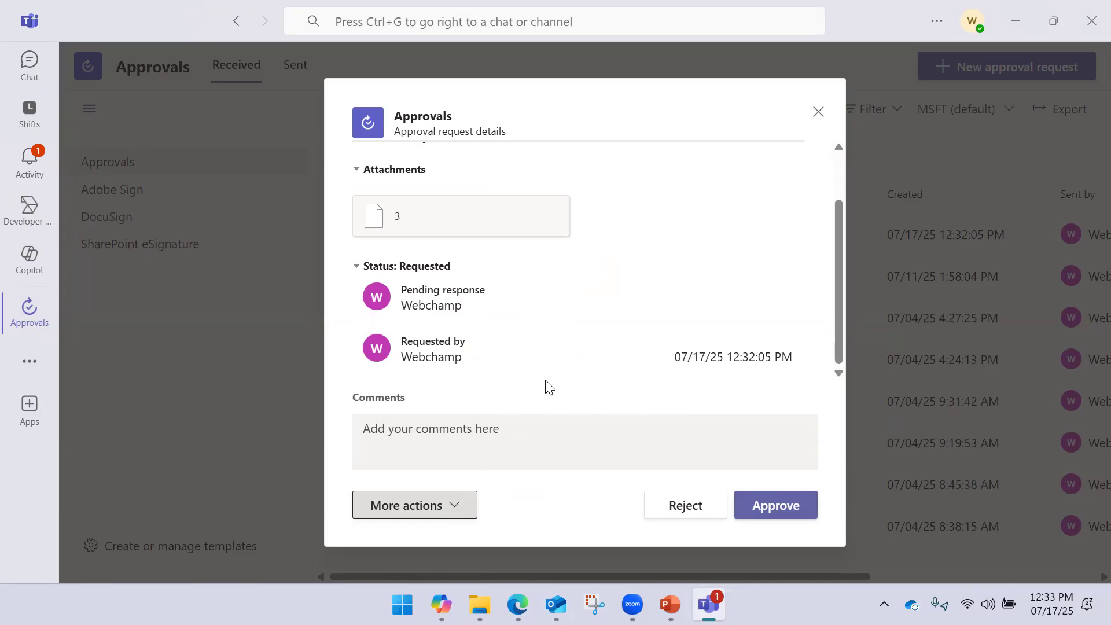
{"action": "left_click", "coordinate": [484, 443]}
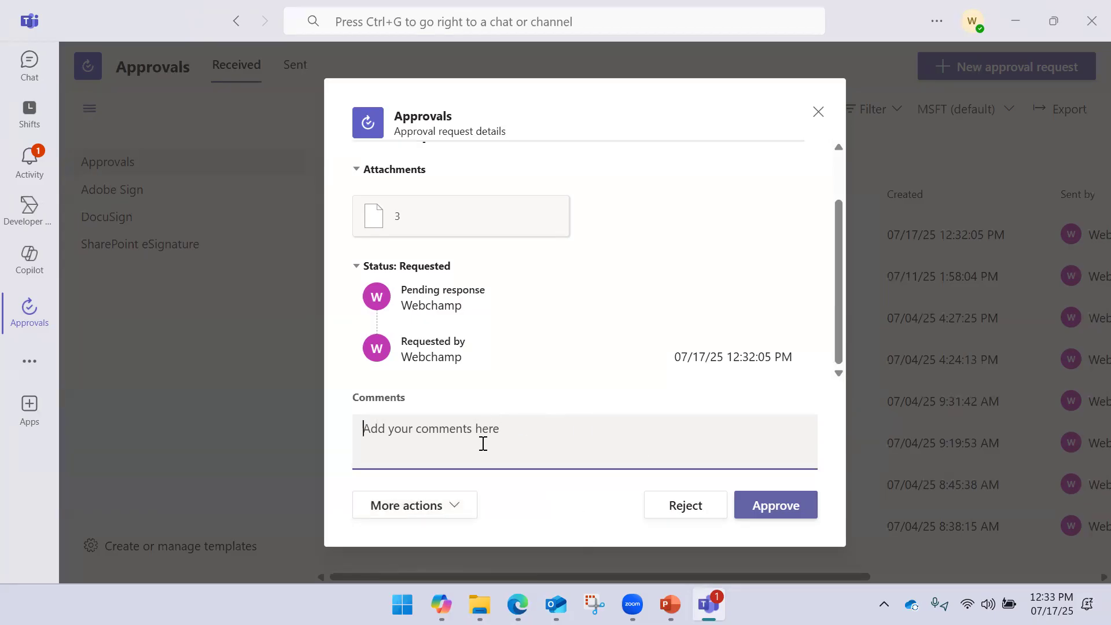
{"action": "left_click", "coordinate": [777, 506]}
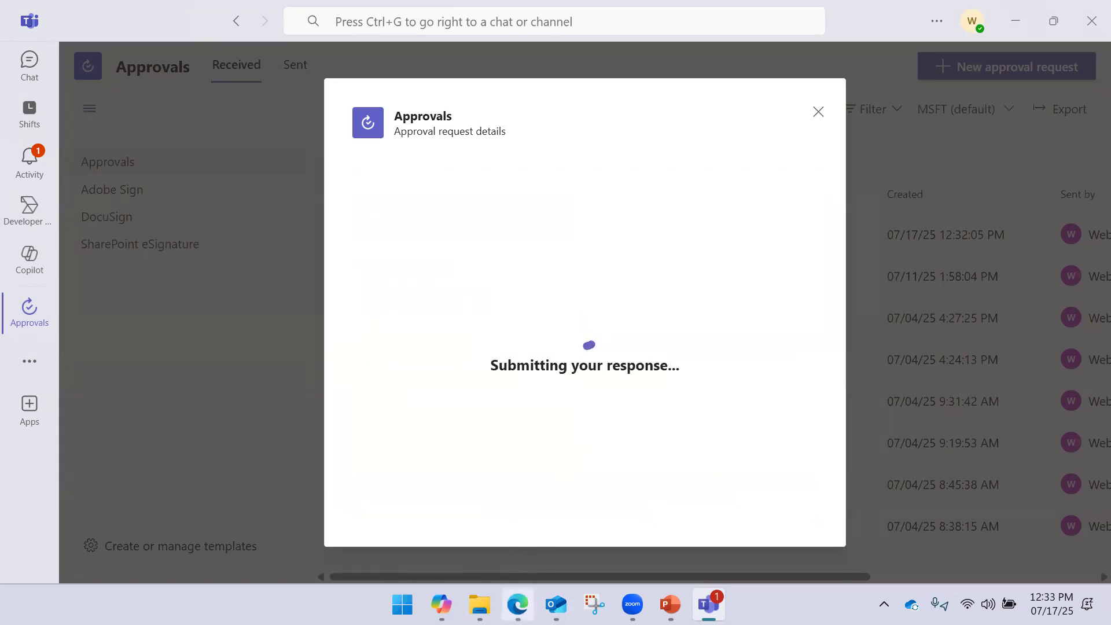
Return to the browser and show the approval step's run results
{"action": "mouse_move", "coordinate": [518, 605]}
{"action": "left_click", "coordinate": [596, 463]}
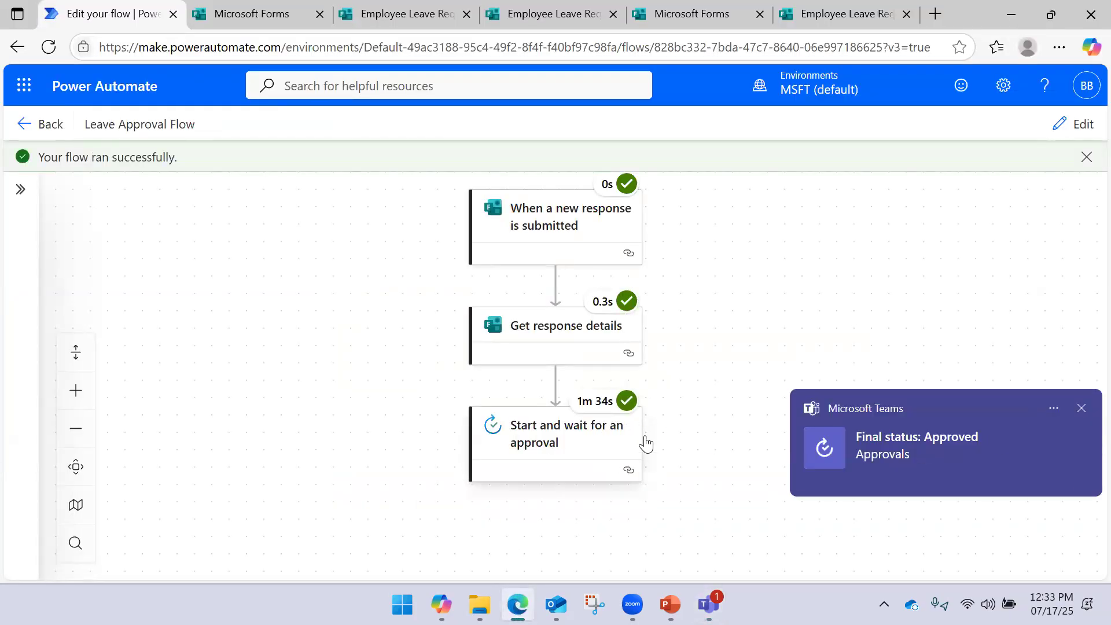
{"action": "left_click", "coordinate": [1082, 408]}
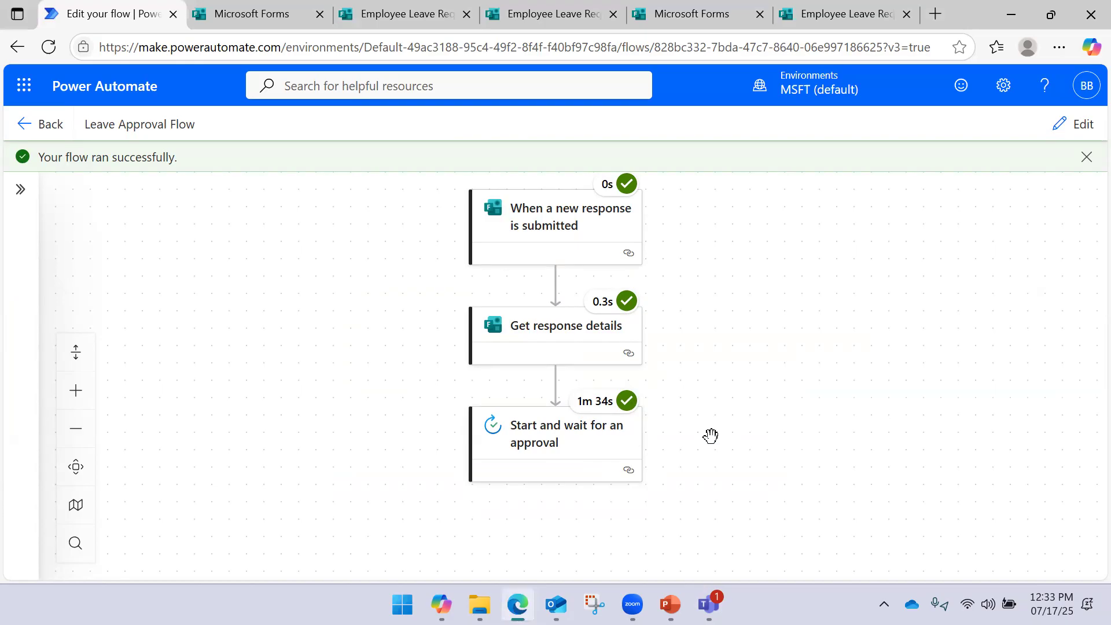
{"action": "left_click", "coordinate": [578, 459]}
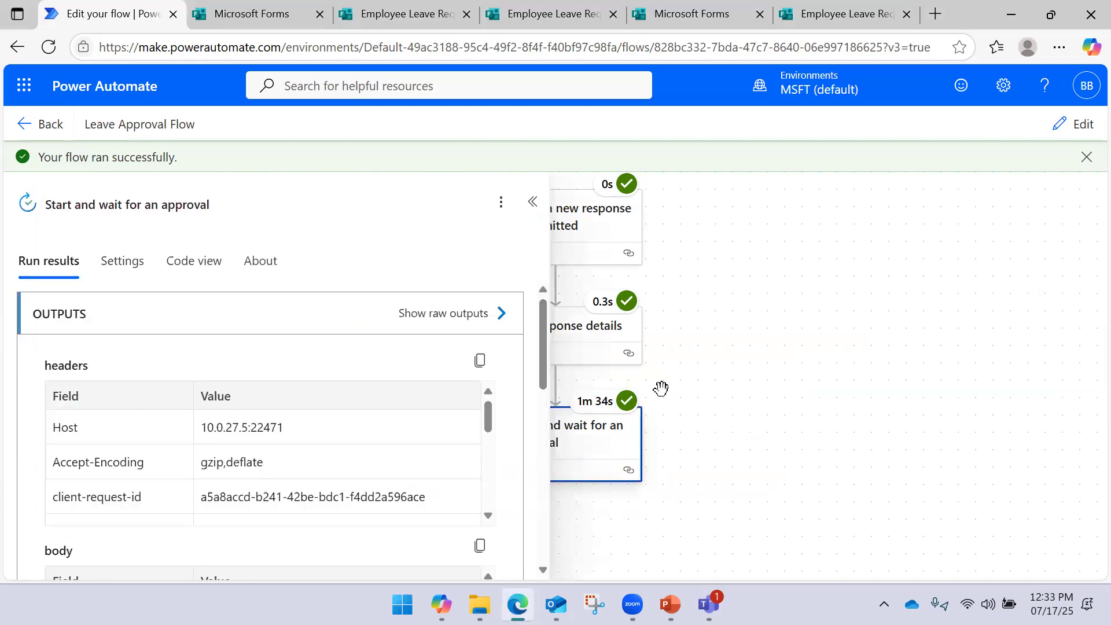
{"action": "left_click_drag", "start_coordinate": [751, 433], "coordinate": [886, 364]}
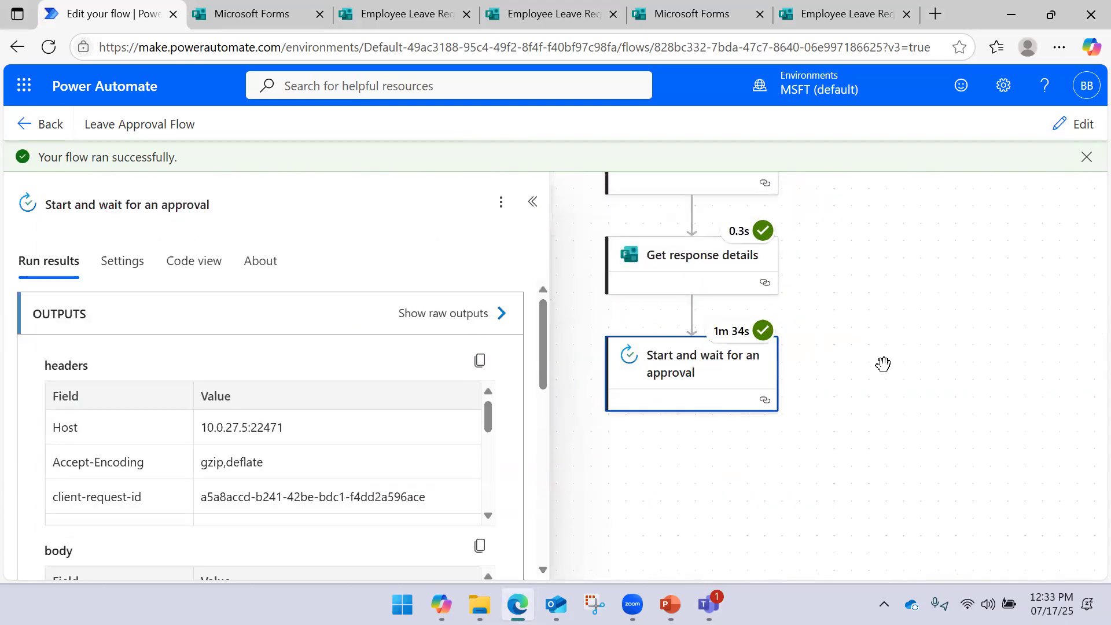
{"action": "scroll", "coordinate": [454, 417], "scroll_direction": "down", "scroll_amount": 5}
{"action": "left_click_drag", "start_coordinate": [550, 359], "coordinate": [547, 419]}
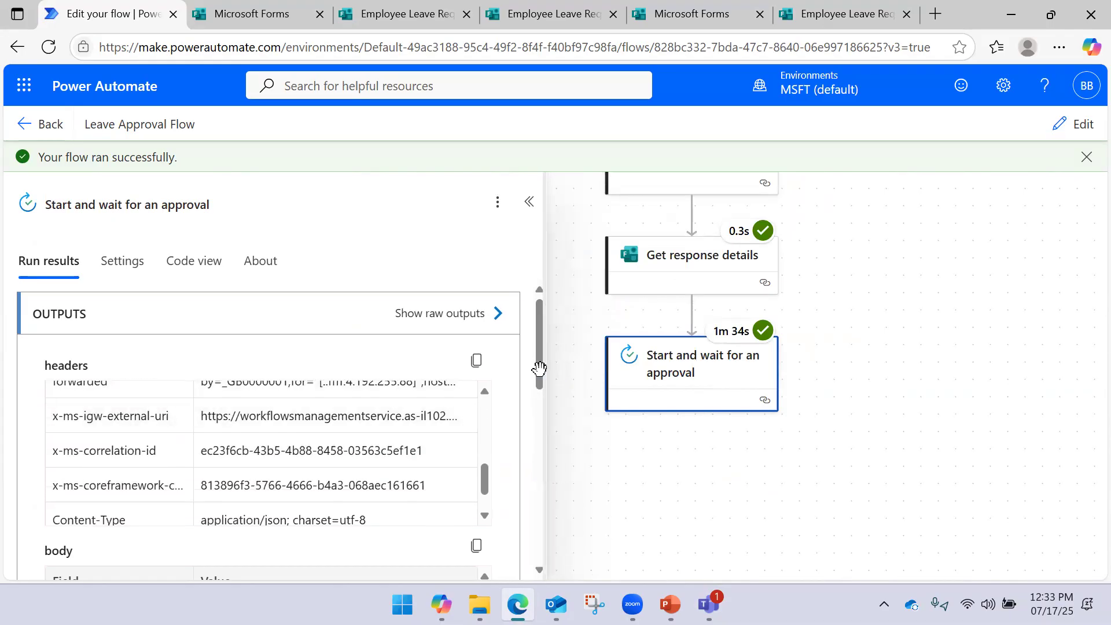
{"action": "left_click_drag", "start_coordinate": [546, 369], "coordinate": [541, 370]}
Check the raw outputs for "outcome": "Approve", then close the JSON view
{"action": "left_click", "coordinate": [492, 316]}
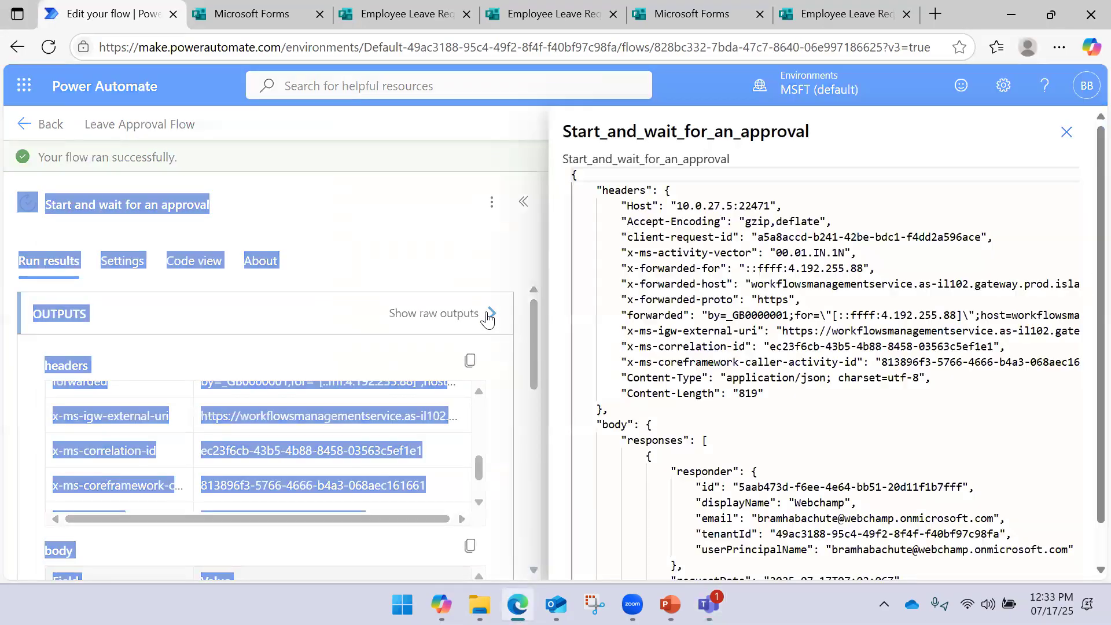
{"action": "scroll", "coordinate": [693, 253], "scroll_direction": "down", "scroll_amount": 1}
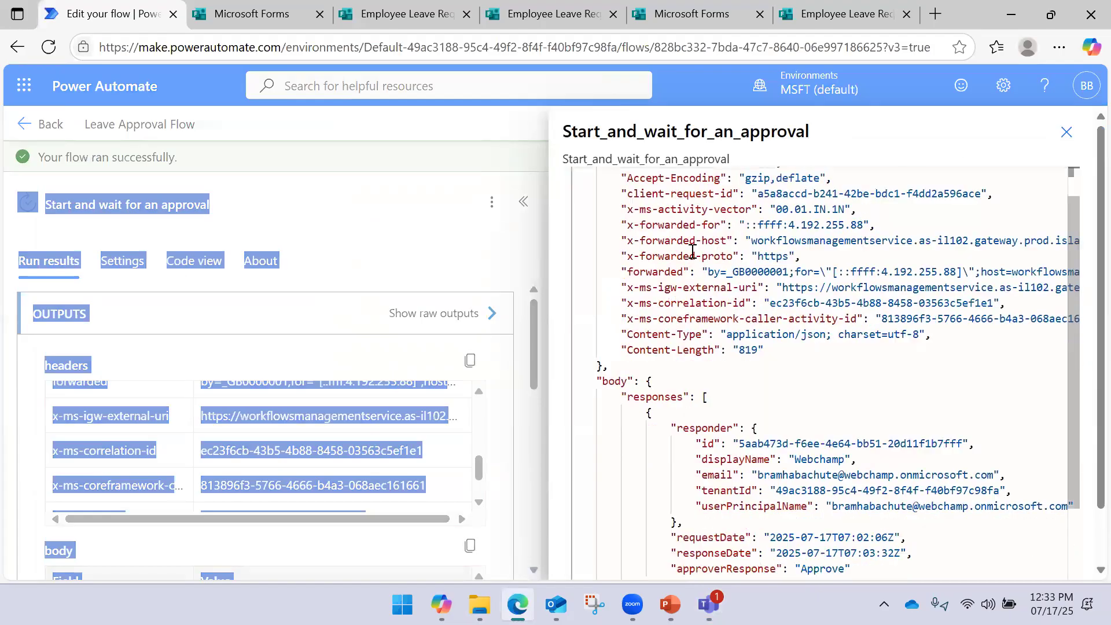
{"action": "scroll", "coordinate": [691, 256], "scroll_direction": "down", "scroll_amount": 4}
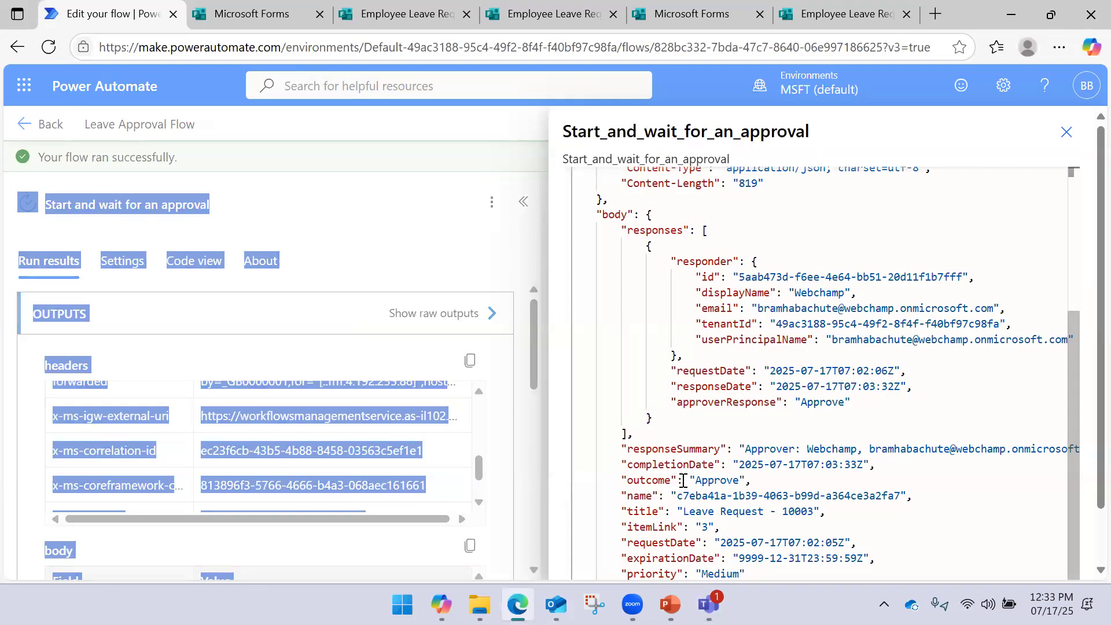
{"action": "left_click_drag", "start_coordinate": [692, 479], "coordinate": [752, 479]}
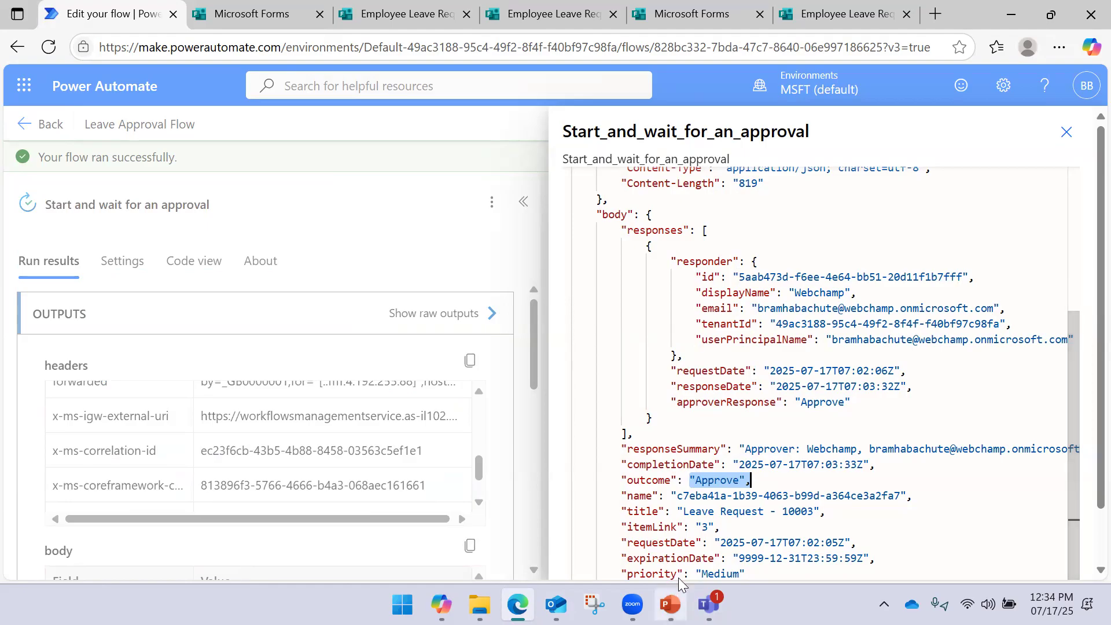
{"action": "scroll", "coordinate": [683, 469], "scroll_direction": "up", "scroll_amount": 2}
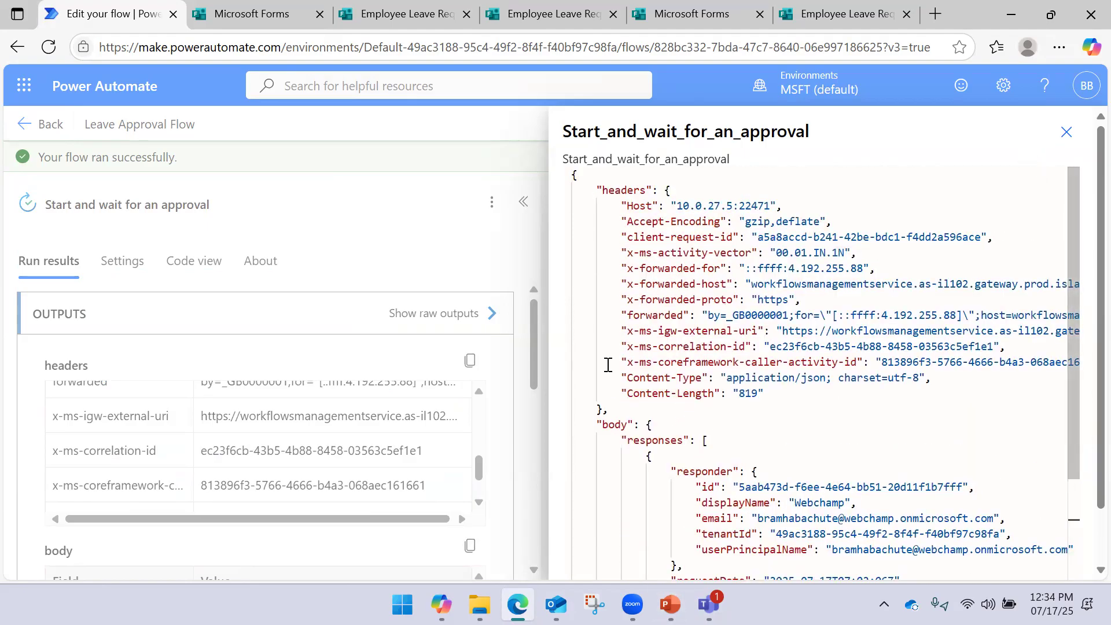
{"action": "scroll", "coordinate": [608, 365], "scroll_direction": "down", "scroll_amount": 4}
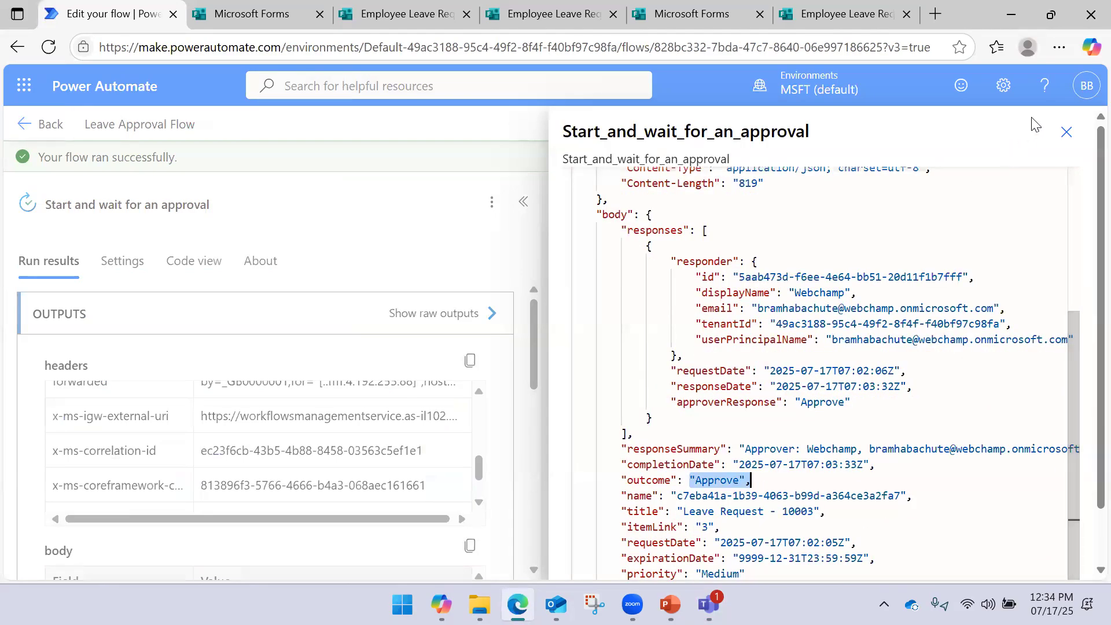
{"action": "left_click", "coordinate": [1067, 132]}
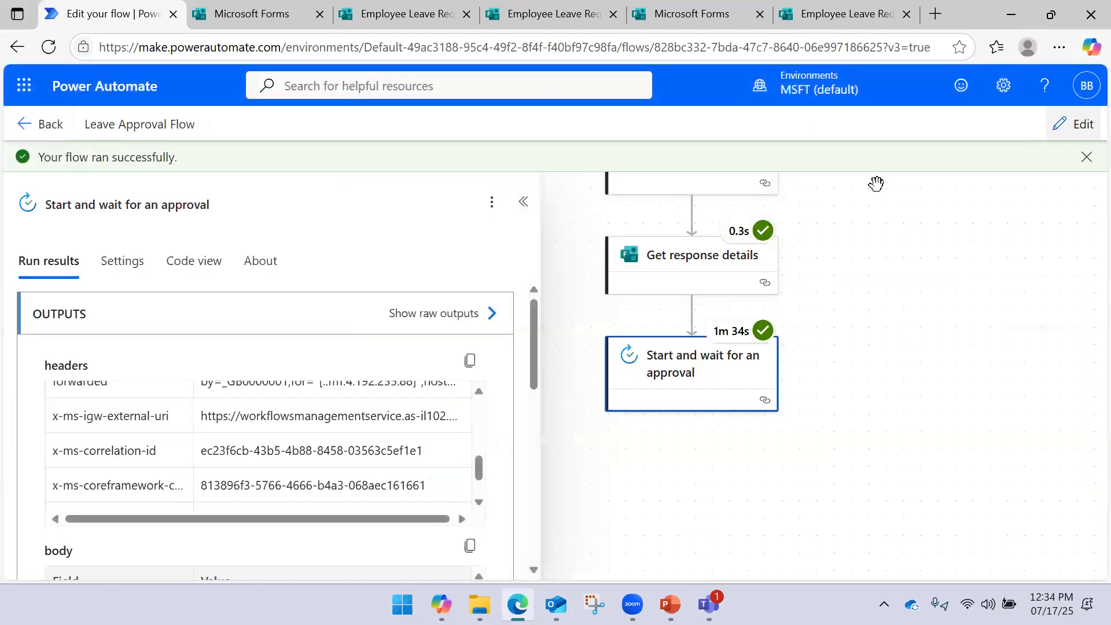
Collapse the run details and switch the flow into edit mode
{"action": "left_click", "coordinate": [522, 204]}
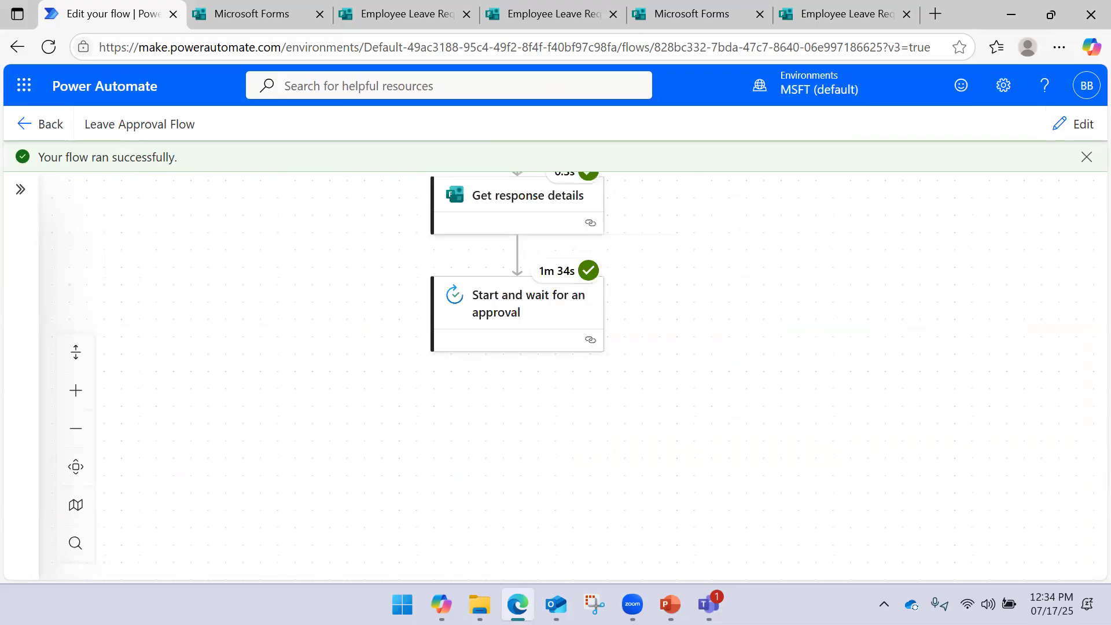
{"action": "left_click", "coordinate": [1070, 125]}
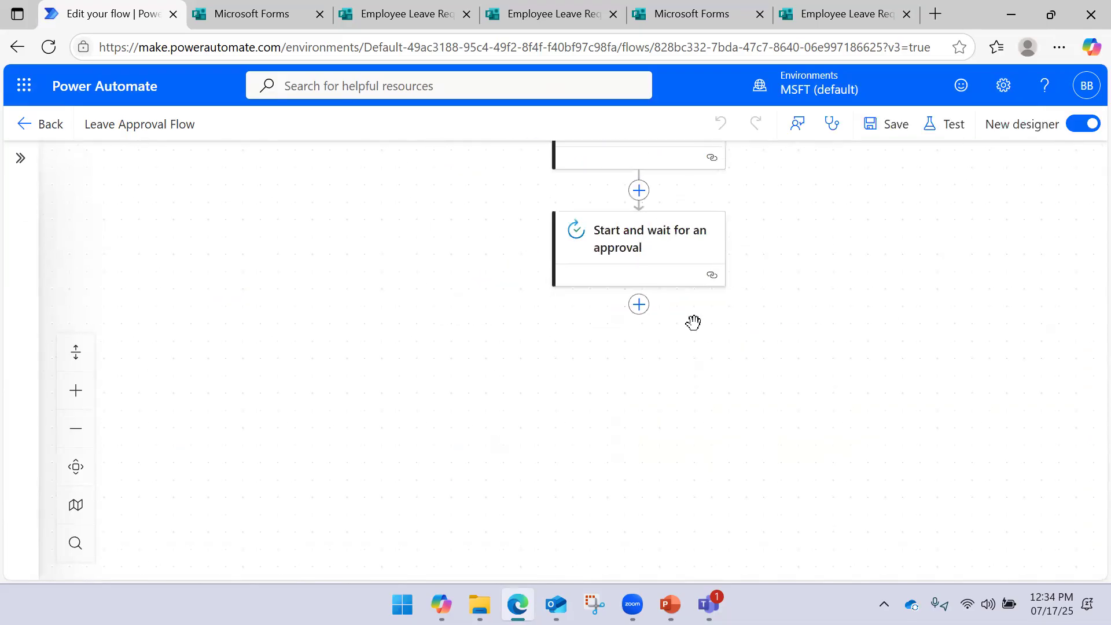
{"action": "left_click", "coordinate": [640, 305]}
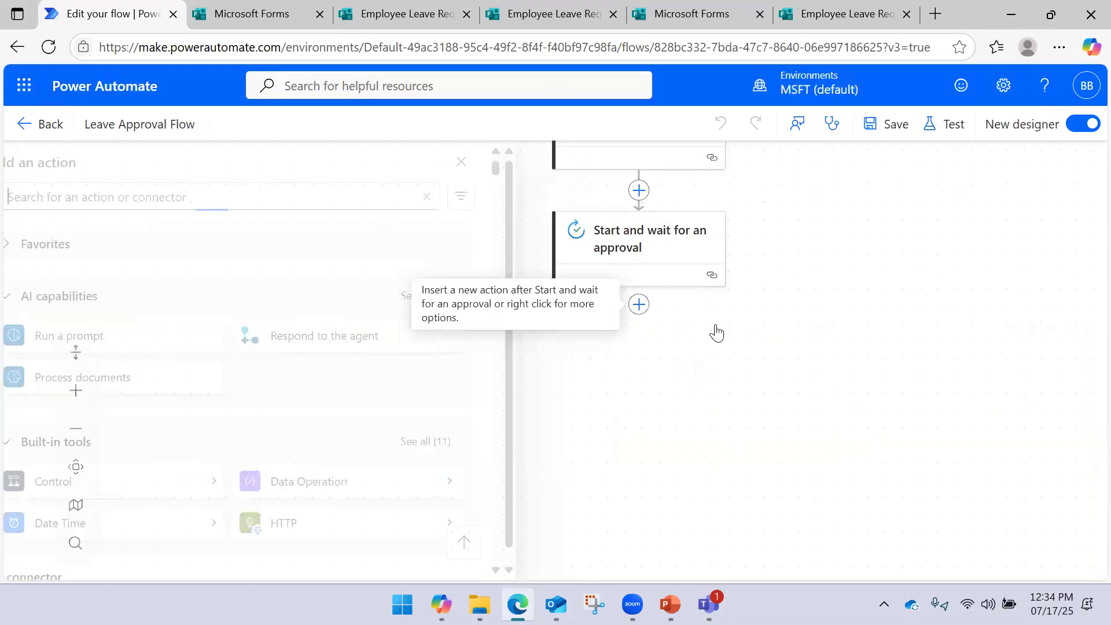
{"action": "left_click", "coordinate": [782, 368]}
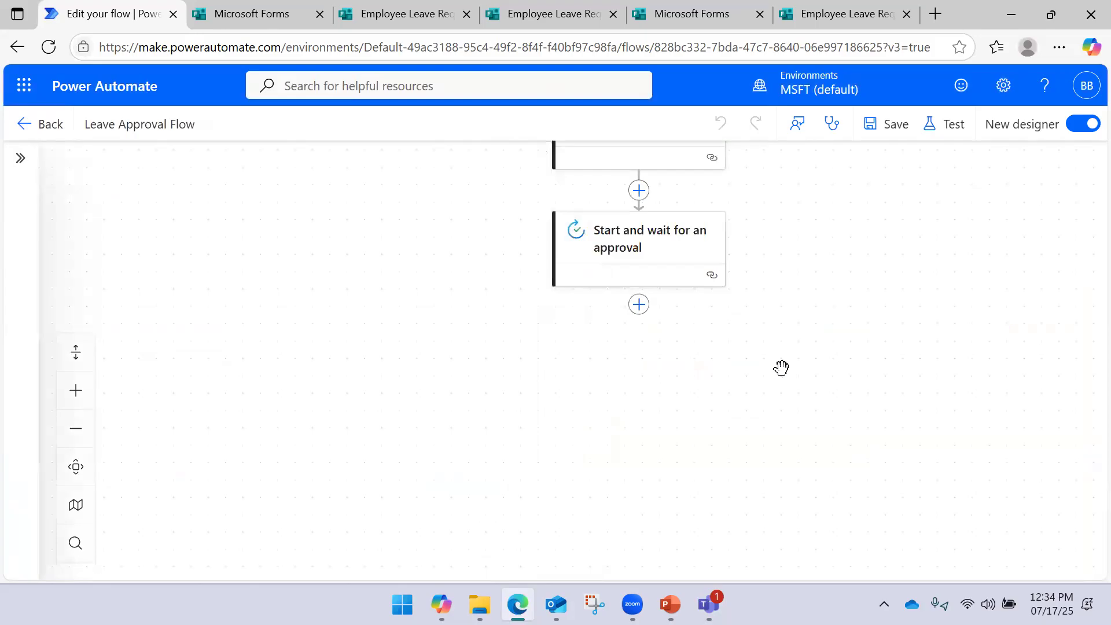
Insert a Control > Condition step right after 'Start and wait for an approval'
{"action": "left_click", "coordinate": [640, 307]}
{"action": "scroll", "coordinate": [275, 417], "scroll_direction": "down", "scroll_amount": 5}
{"action": "scroll", "coordinate": [274, 416], "scroll_direction": "up", "scroll_amount": 4}
{"action": "left_click", "coordinate": [254, 342]}
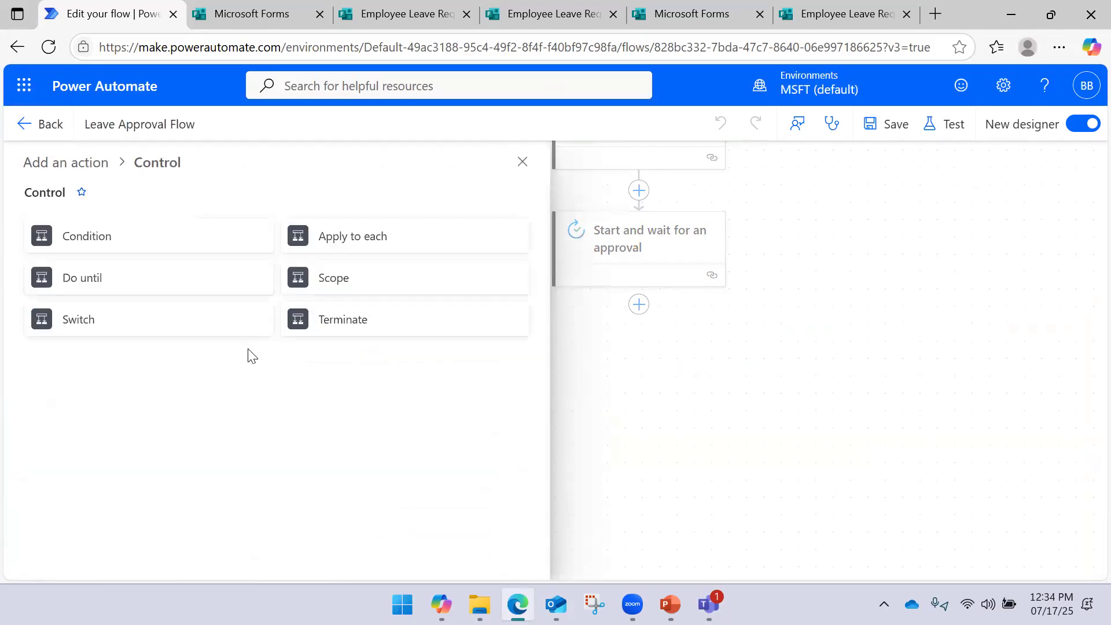
{"action": "left_click", "coordinate": [155, 243]}
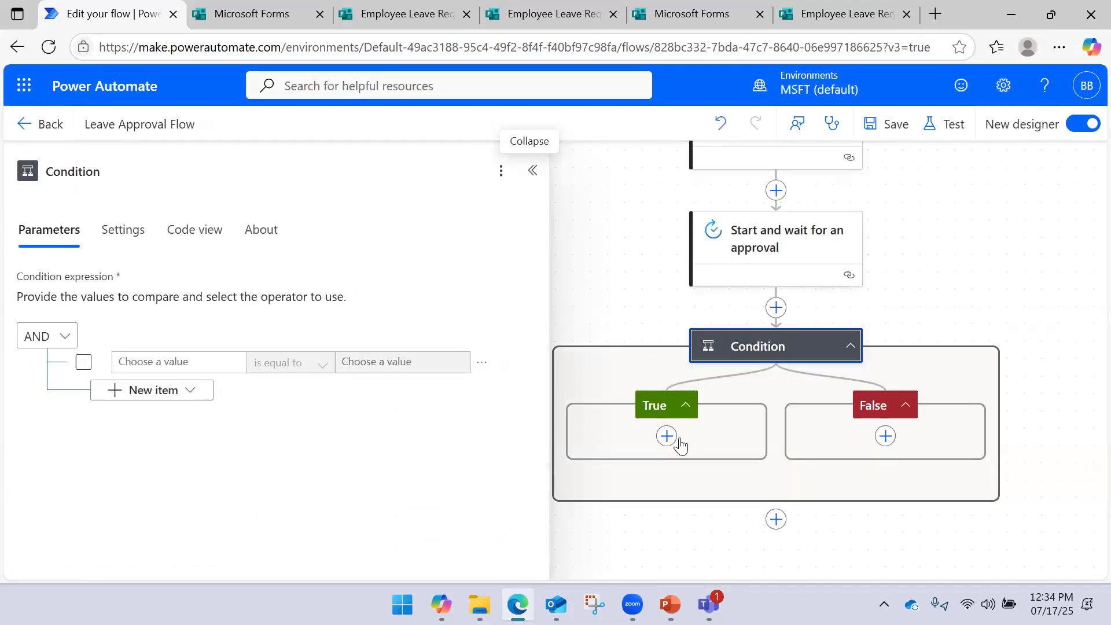
Make the condition check that the approval Outcome is equal to 'Approve'
{"action": "left_click", "coordinate": [190, 359]}
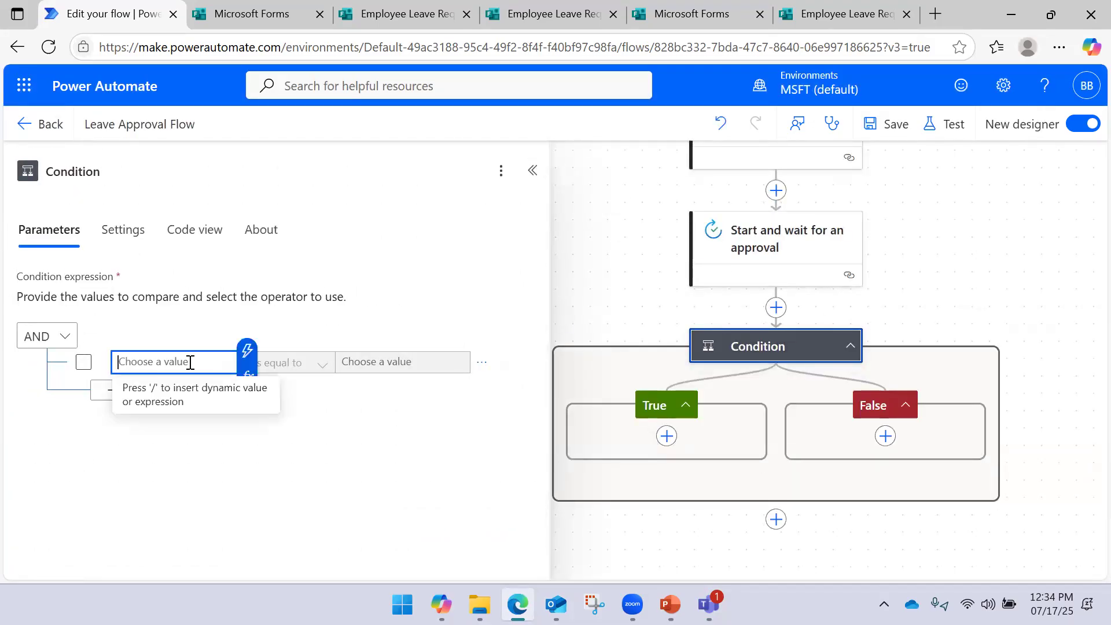
{"action": "left_click", "coordinate": [245, 353]}
{"action": "scroll", "coordinate": [371, 301], "scroll_direction": "down", "scroll_amount": 5}
{"action": "scroll", "coordinate": [373, 303], "scroll_direction": "up", "scroll_amount": 5}
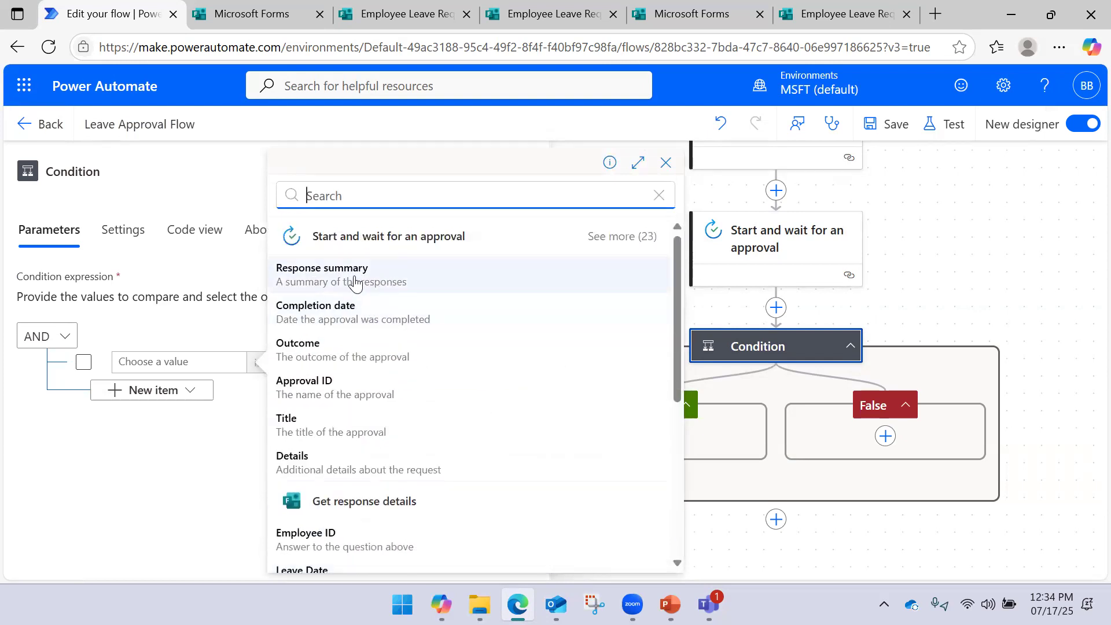
{"action": "left_click", "coordinate": [325, 352]}
{"action": "left_click", "coordinate": [391, 368]}
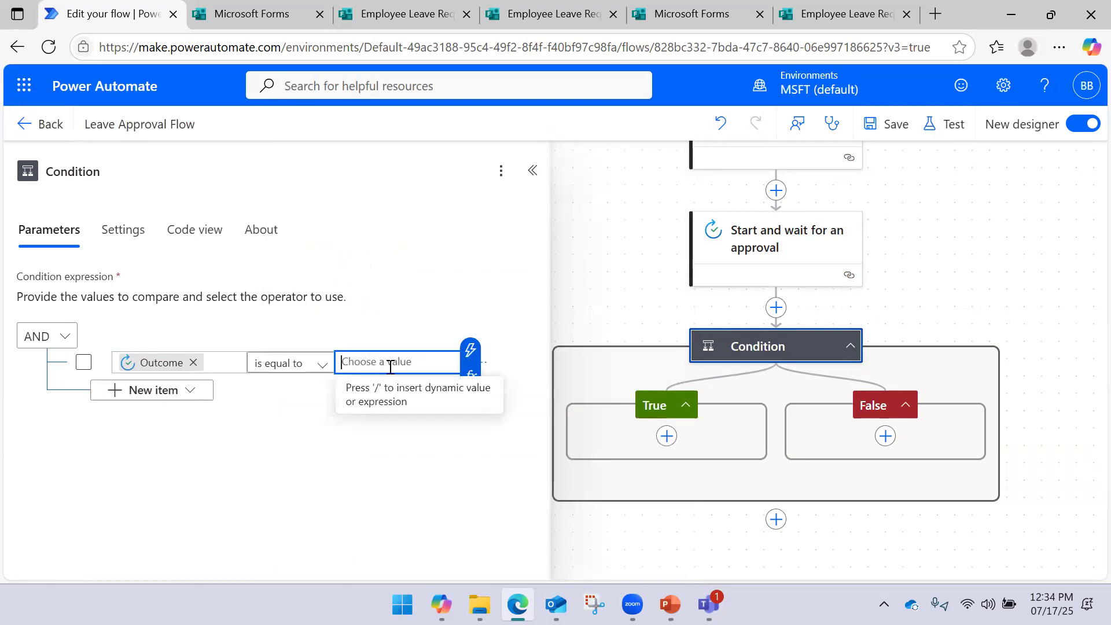
{"action": "type", "text": "Approve"}
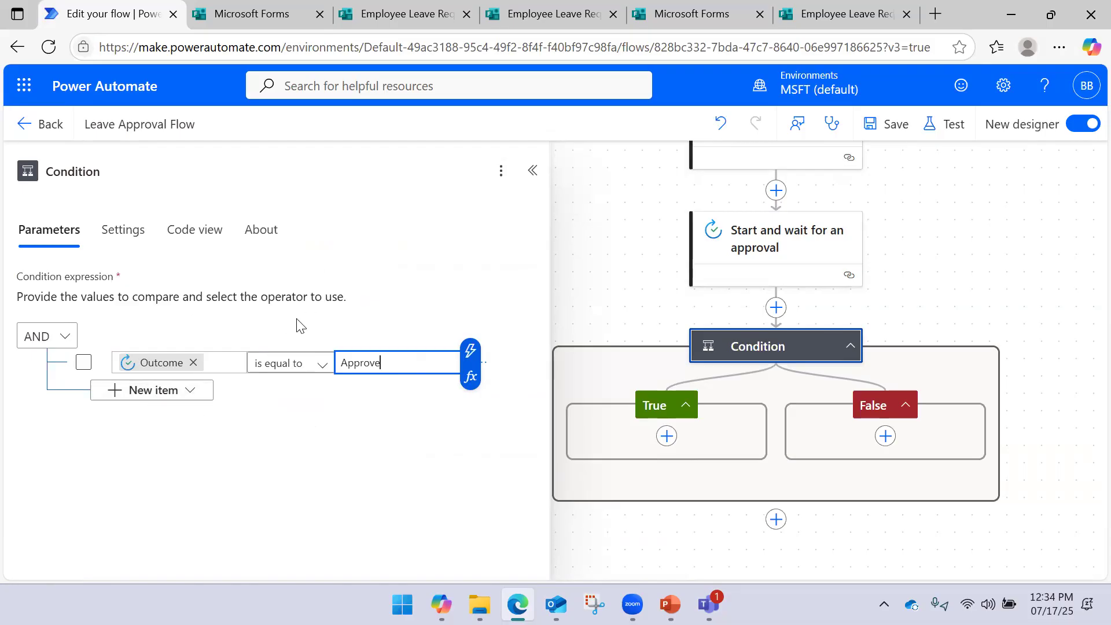
{"action": "left_click", "coordinate": [450, 302]}
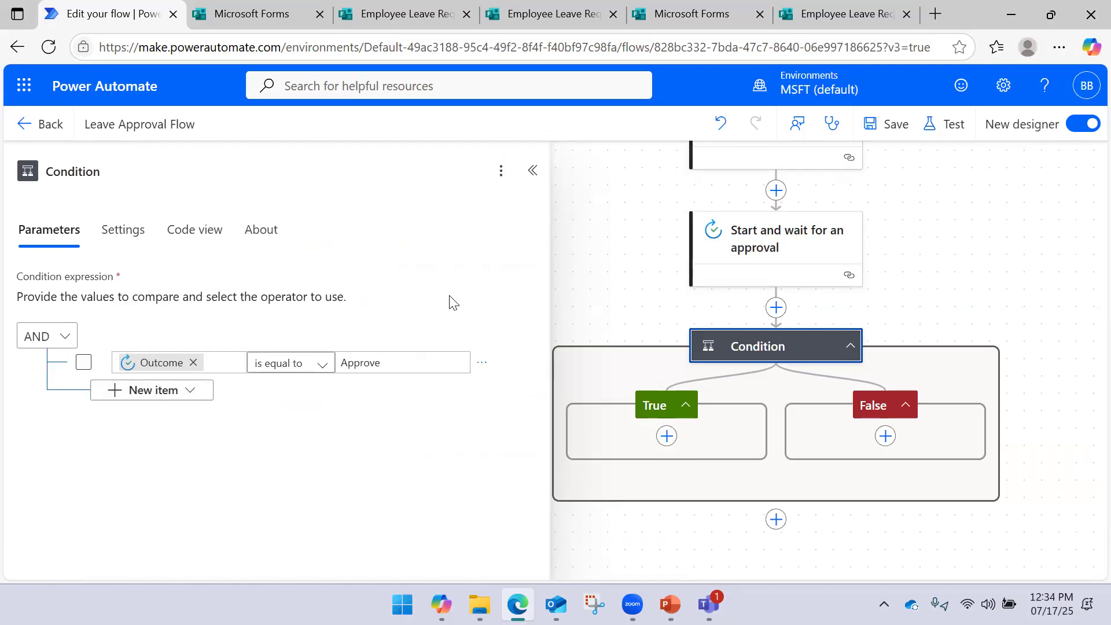
{"action": "left_click", "coordinate": [533, 171]}
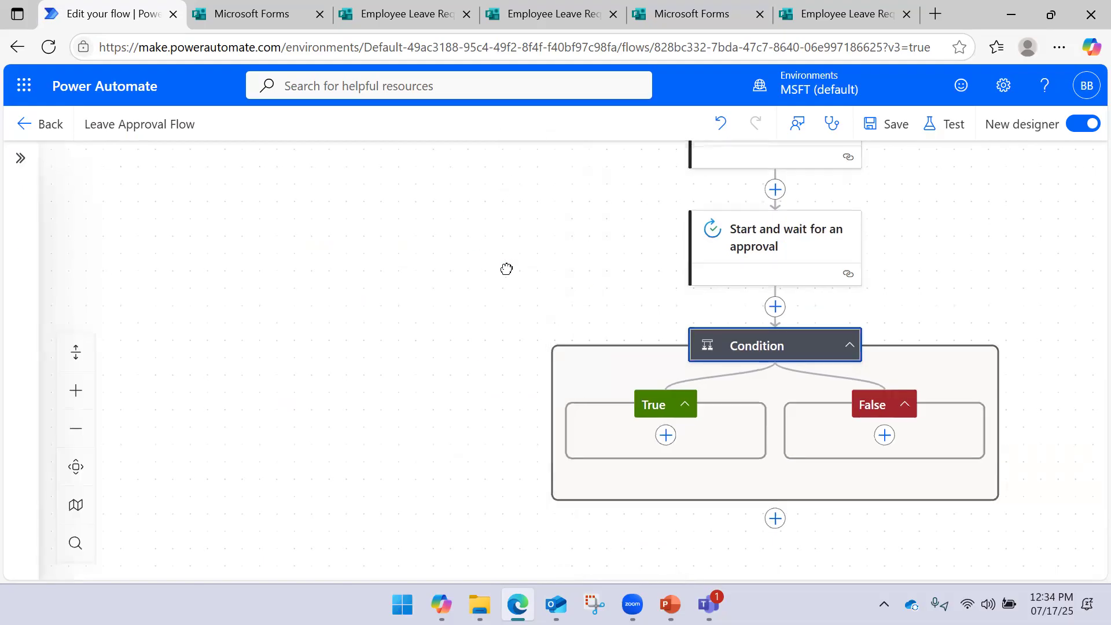
Add a Send an email (V2) action inside the Condition's True branch
{"action": "left_click", "coordinate": [514, 413]}
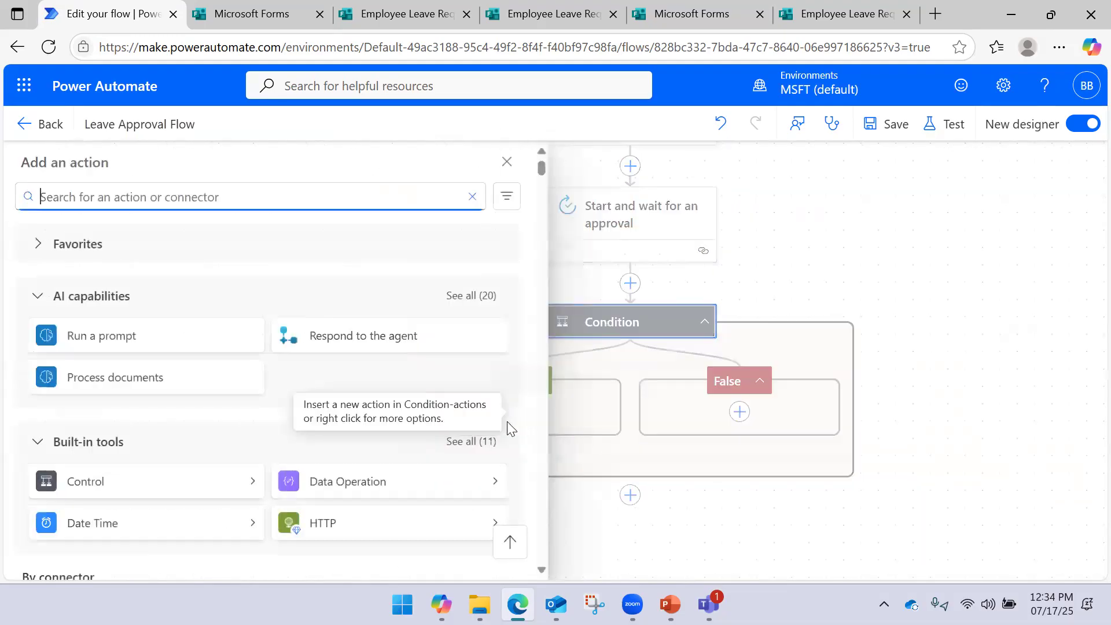
{"action": "type", "text": "send"}
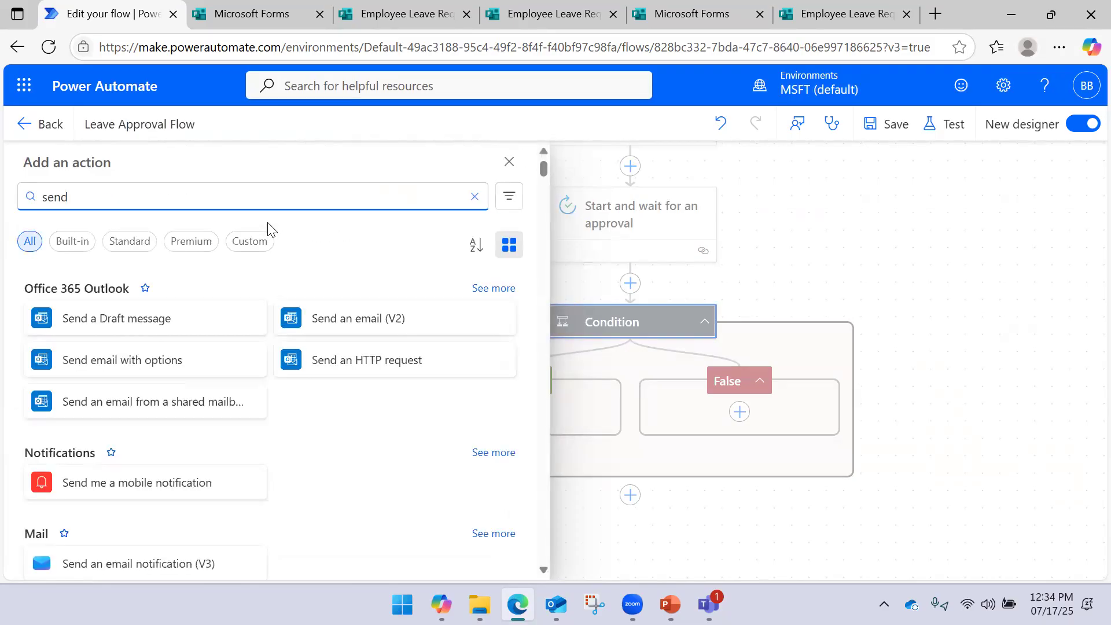
{"action": "left_click", "coordinate": [327, 318]}
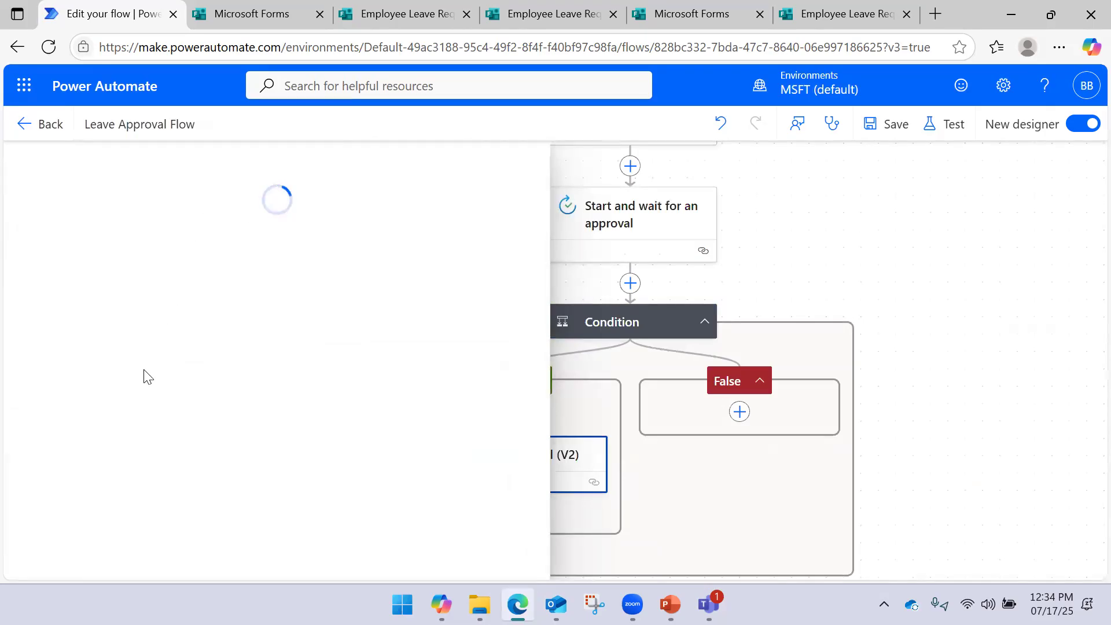
Address the email's To field to the dynamic Responders' Email value
{"action": "left_click", "coordinate": [158, 303]}
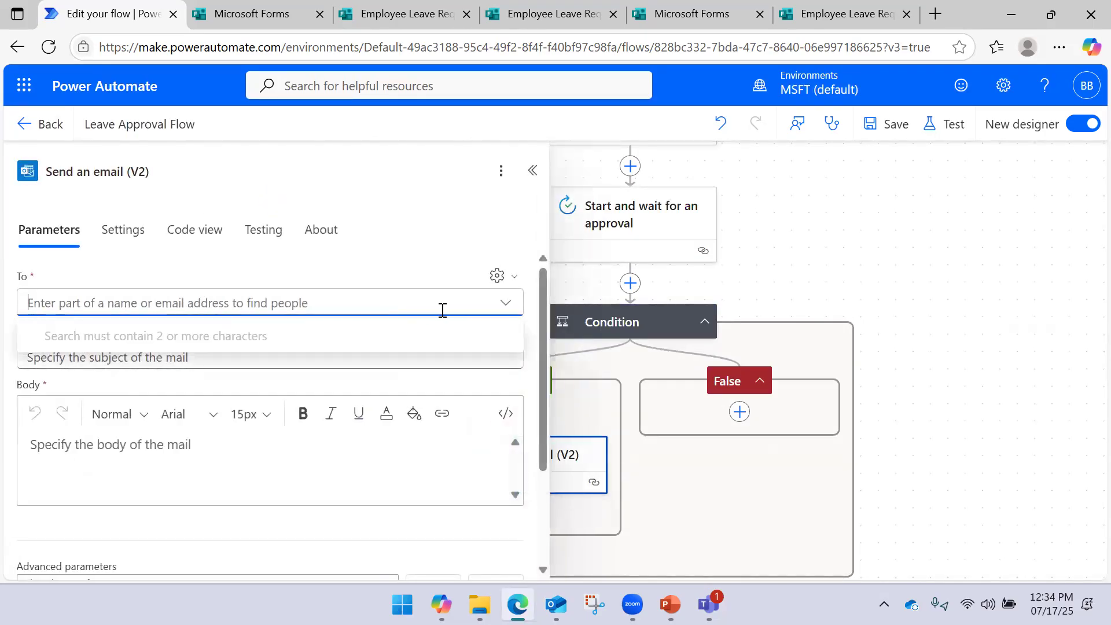
{"action": "left_click", "coordinate": [495, 284]}
{"action": "left_click", "coordinate": [472, 302]}
{"action": "left_click", "coordinate": [520, 302]}
{"action": "scroll", "coordinate": [643, 362], "scroll_direction": "down", "scroll_amount": 5}
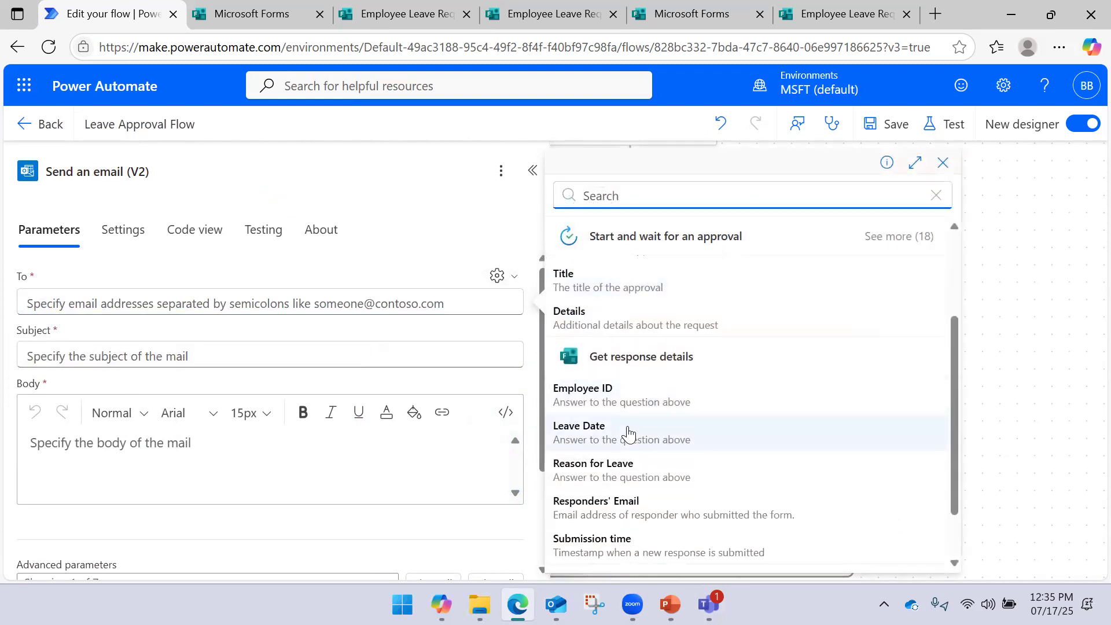
{"action": "scroll", "coordinate": [635, 457], "scroll_direction": "down", "scroll_amount": 2}
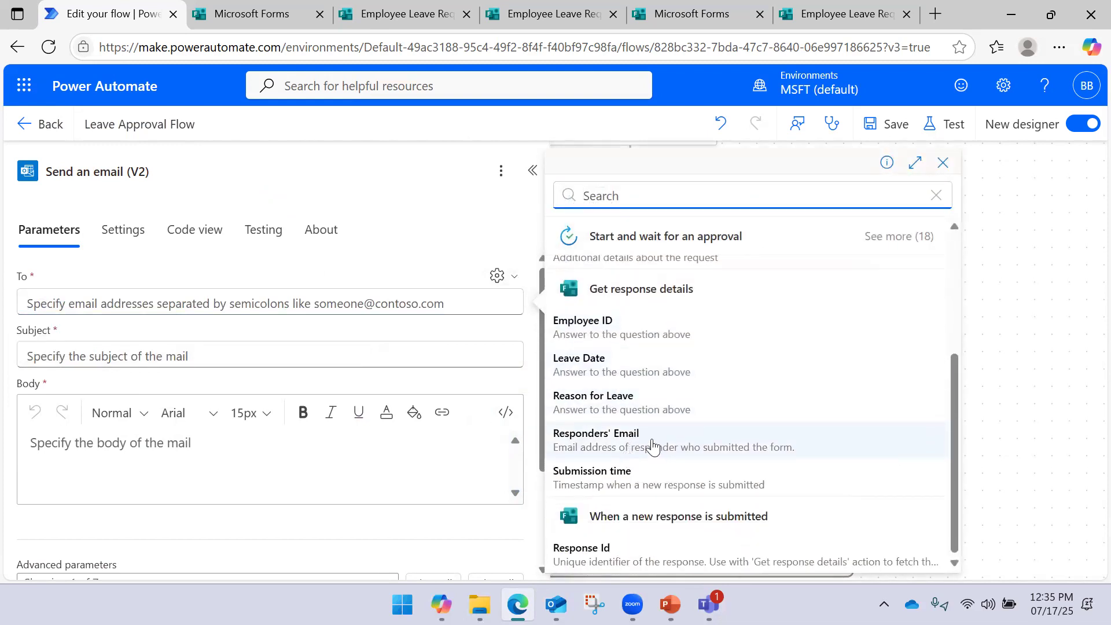
{"action": "left_click", "coordinate": [649, 449]}
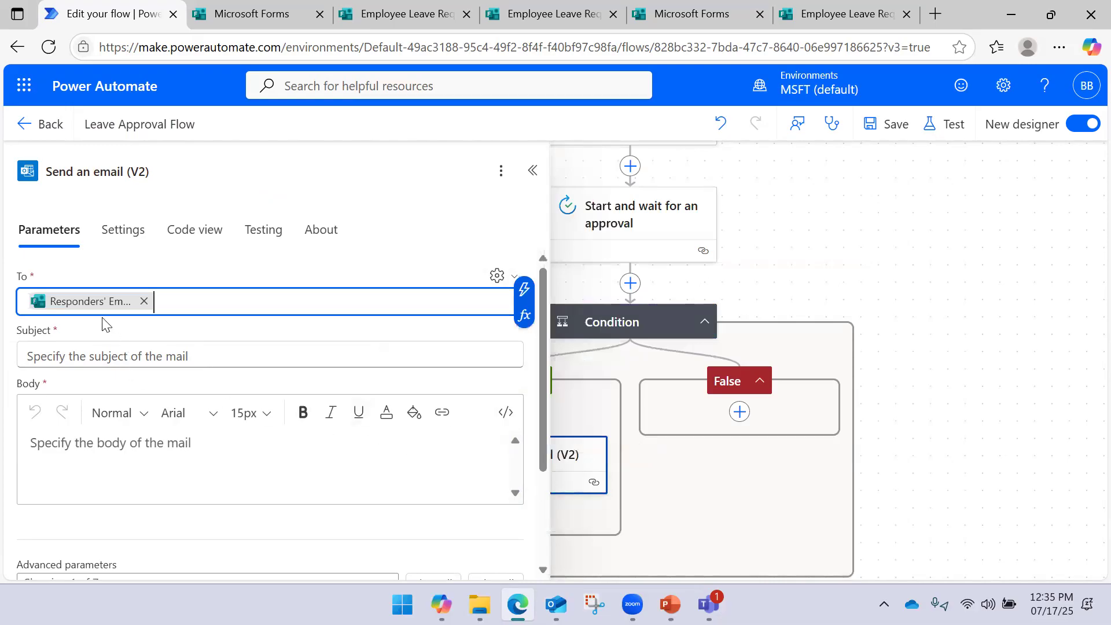
Set the email Subject to the approval's dynamic Title value
{"action": "left_click", "coordinate": [163, 357]}
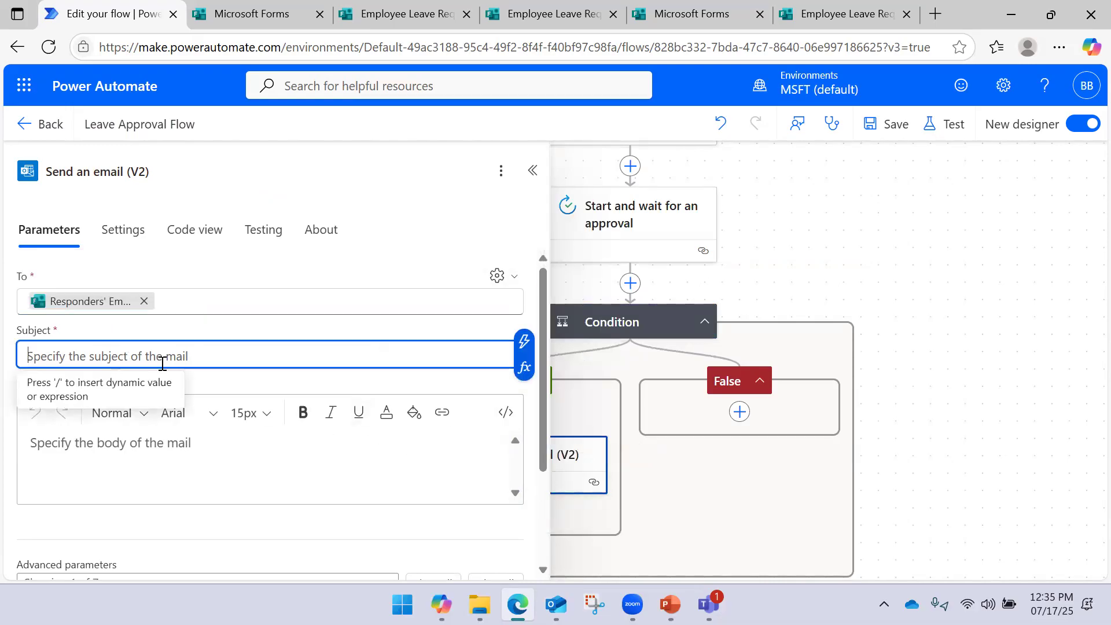
{"action": "left_click", "coordinate": [524, 341]}
{"action": "scroll", "coordinate": [671, 327], "scroll_direction": "down", "scroll_amount": 4}
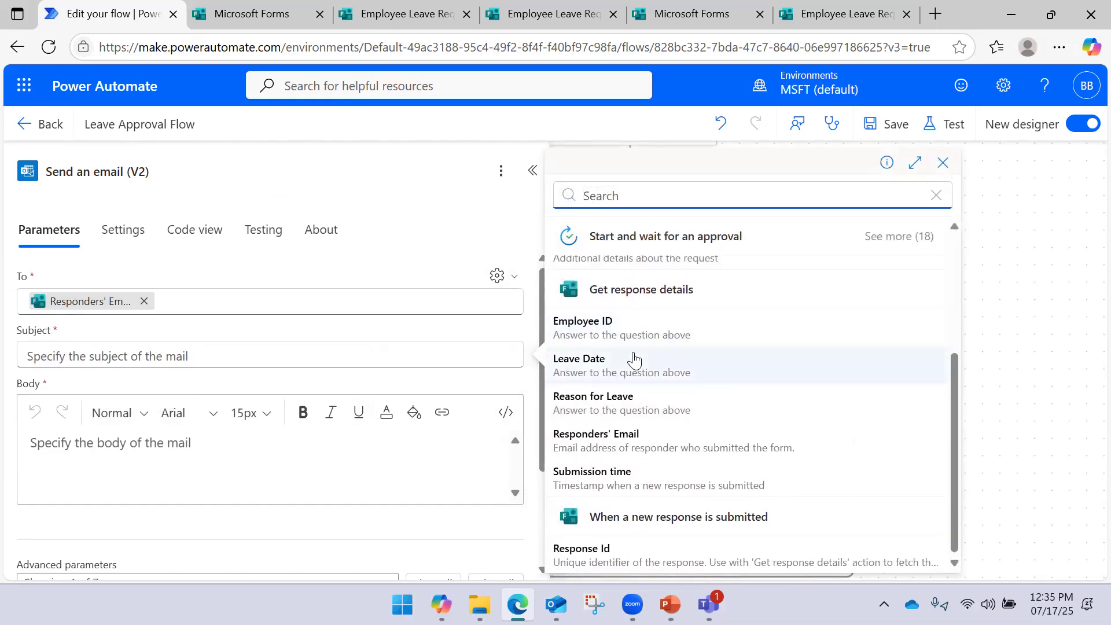
{"action": "scroll", "coordinate": [636, 353], "scroll_direction": "up", "scroll_amount": 4}
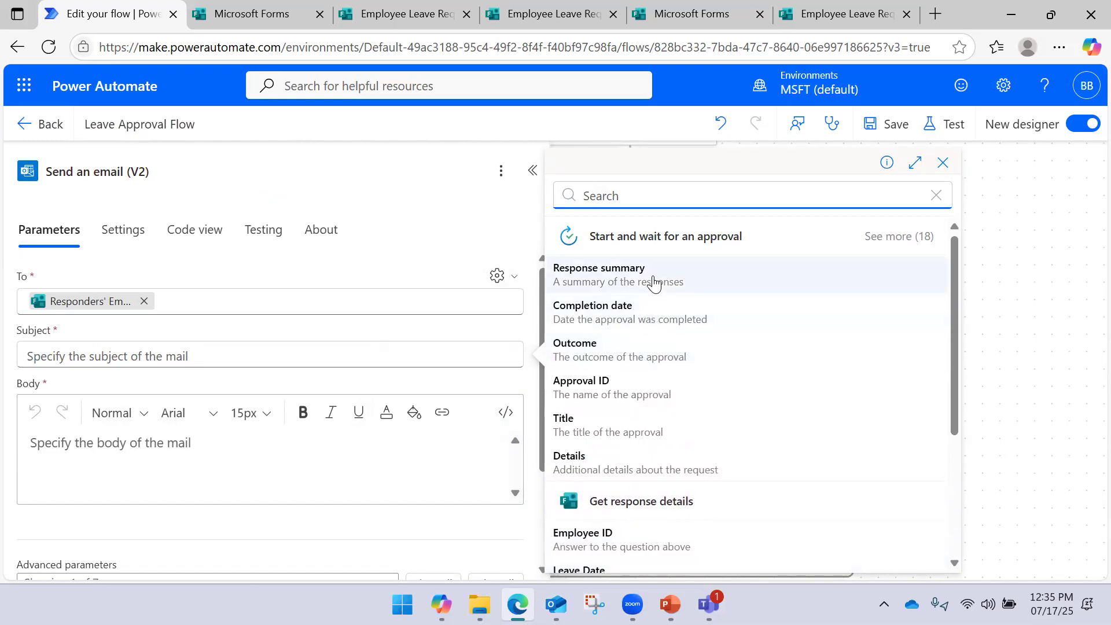
{"action": "left_click", "coordinate": [915, 238]}
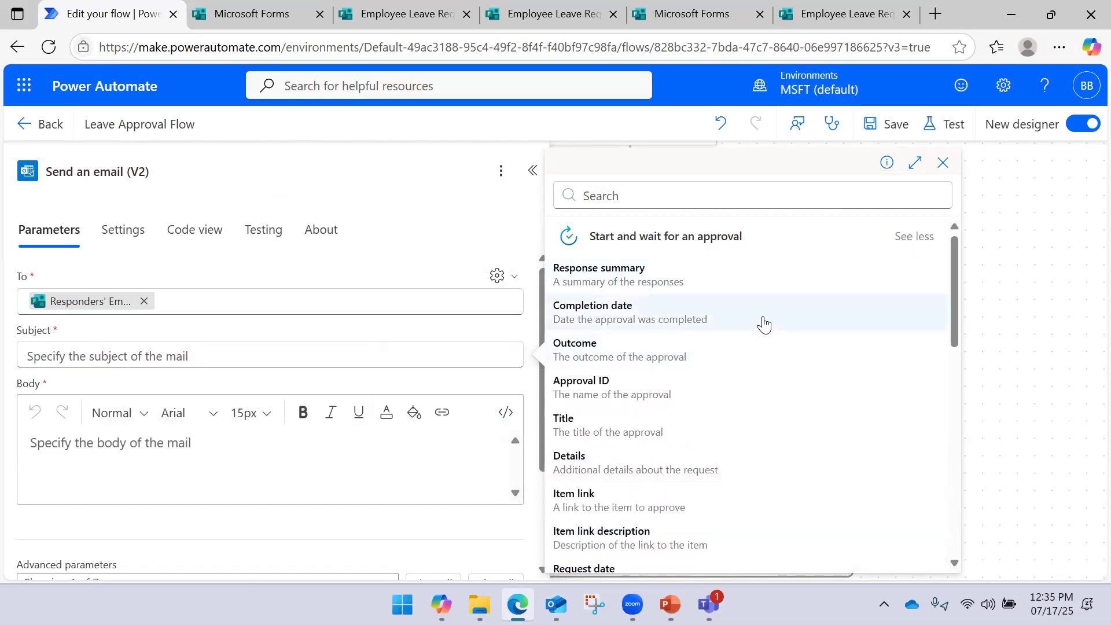
{"action": "scroll", "coordinate": [718, 342], "scroll_direction": "down", "scroll_amount": 2}
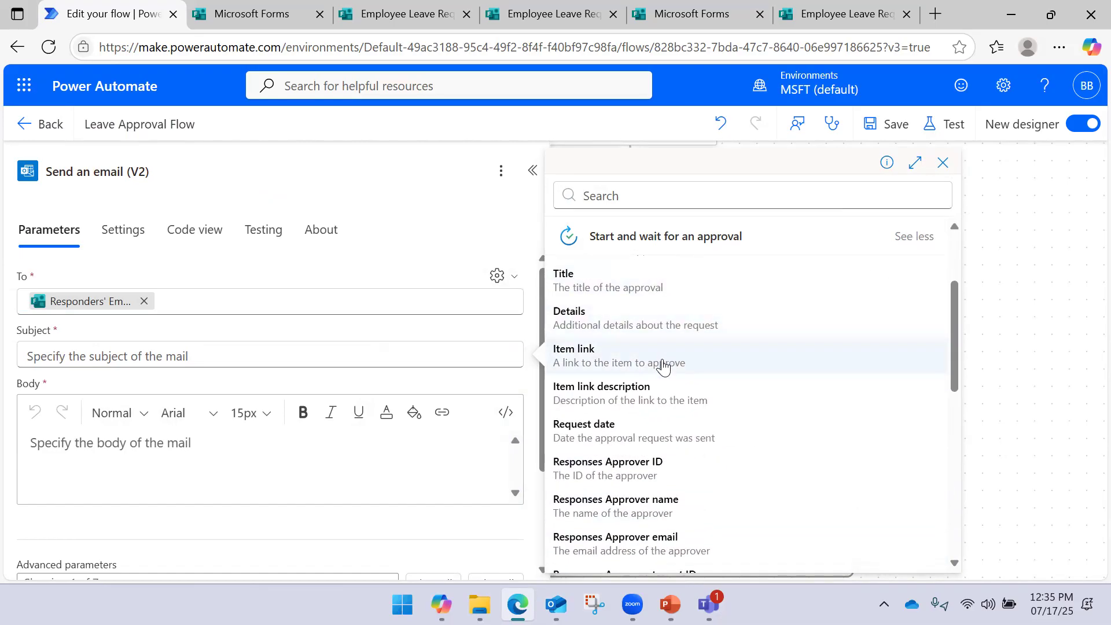
{"action": "scroll", "coordinate": [671, 358], "scroll_direction": "down", "scroll_amount": 2}
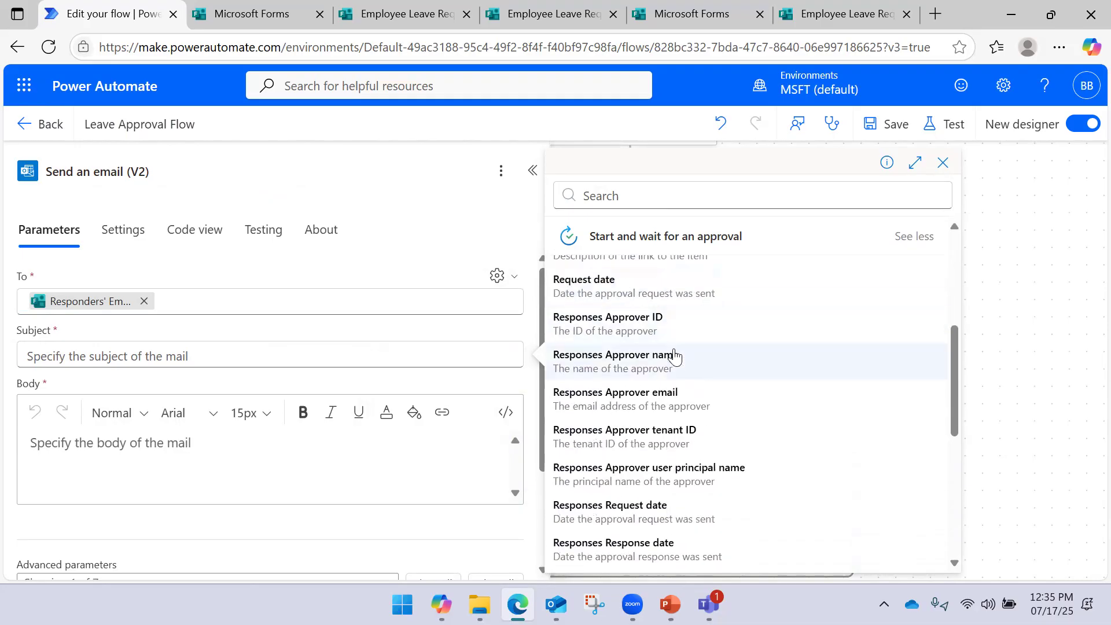
{"action": "scroll", "coordinate": [674, 361], "scroll_direction": "down", "scroll_amount": 2}
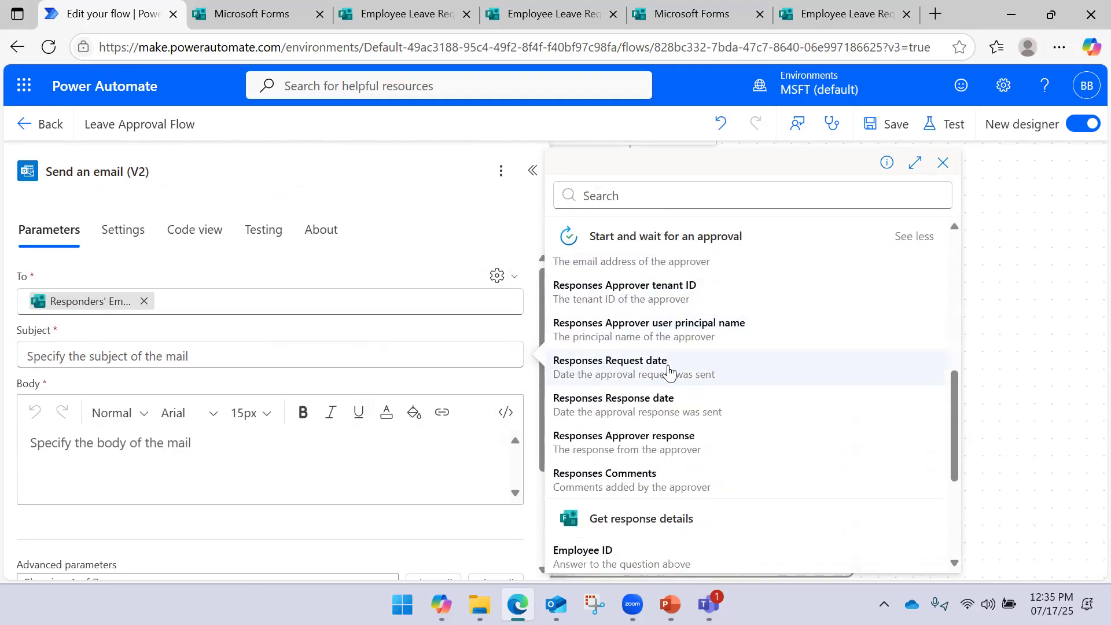
{"action": "scroll", "coordinate": [674, 398], "scroll_direction": "up", "scroll_amount": 4}
{"action": "scroll", "coordinate": [676, 394], "scroll_direction": "up", "scroll_amount": 2}
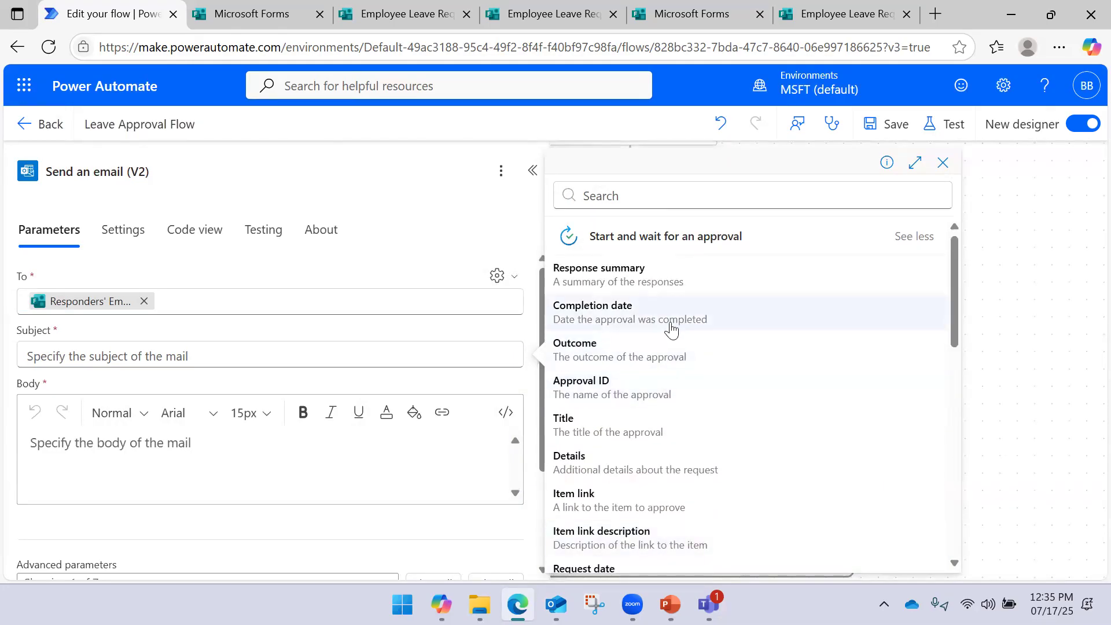
{"action": "left_click", "coordinate": [693, 428]}
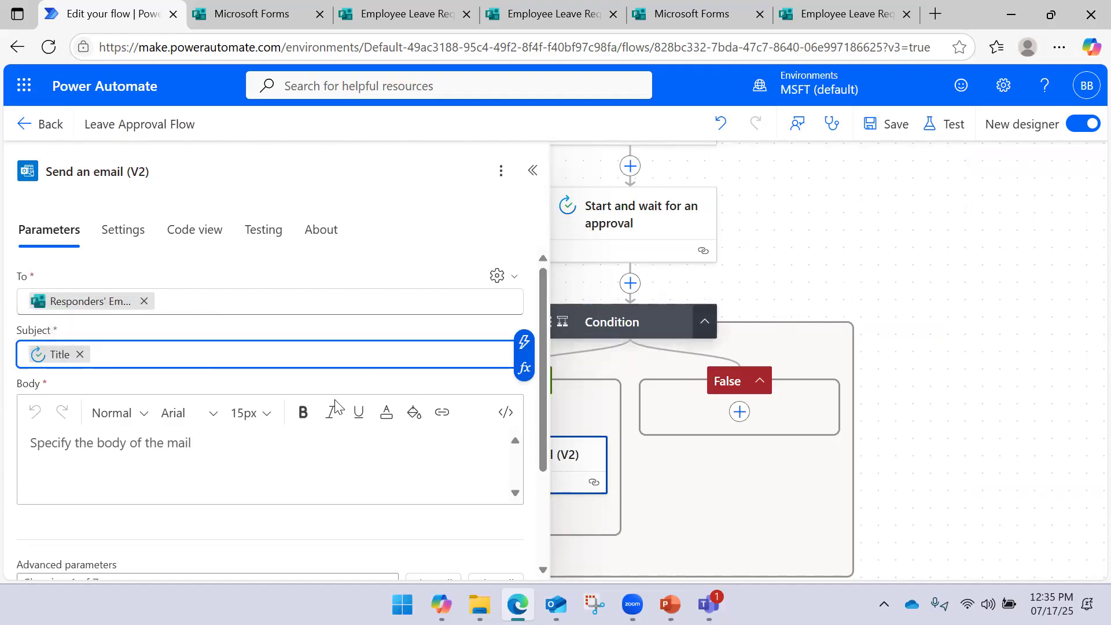
Begin the email body with the greeting 'Hi,' followed by a new line
{"action": "left_click", "coordinate": [109, 437]}
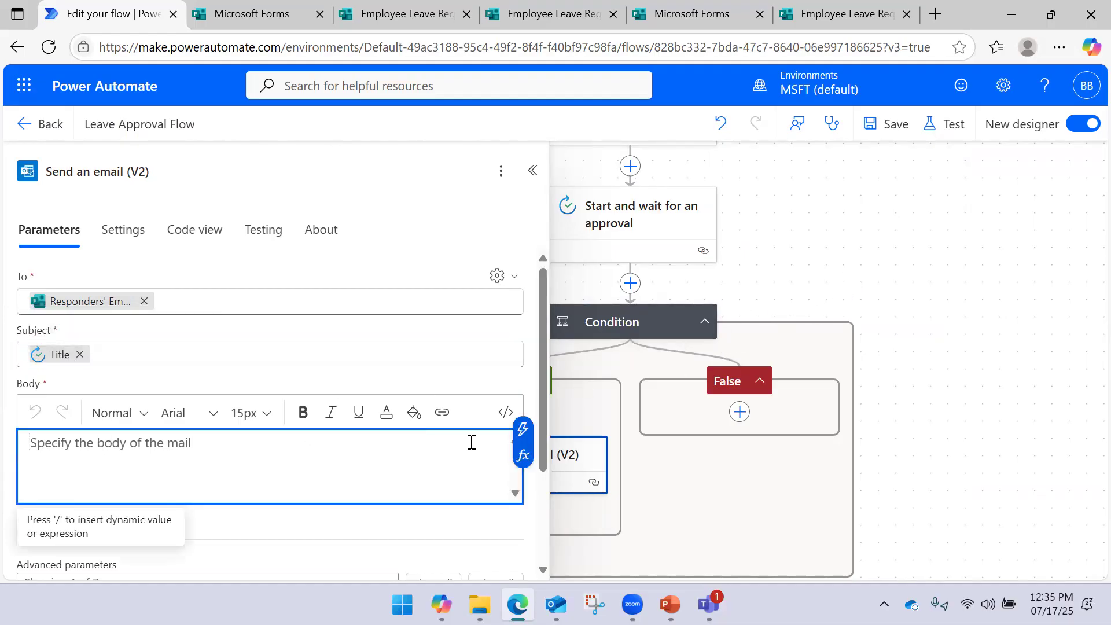
{"action": "type", "text": "Hi,"}
{"action": "key", "text": "Return"}
{"action": "key", "text": "Return"}
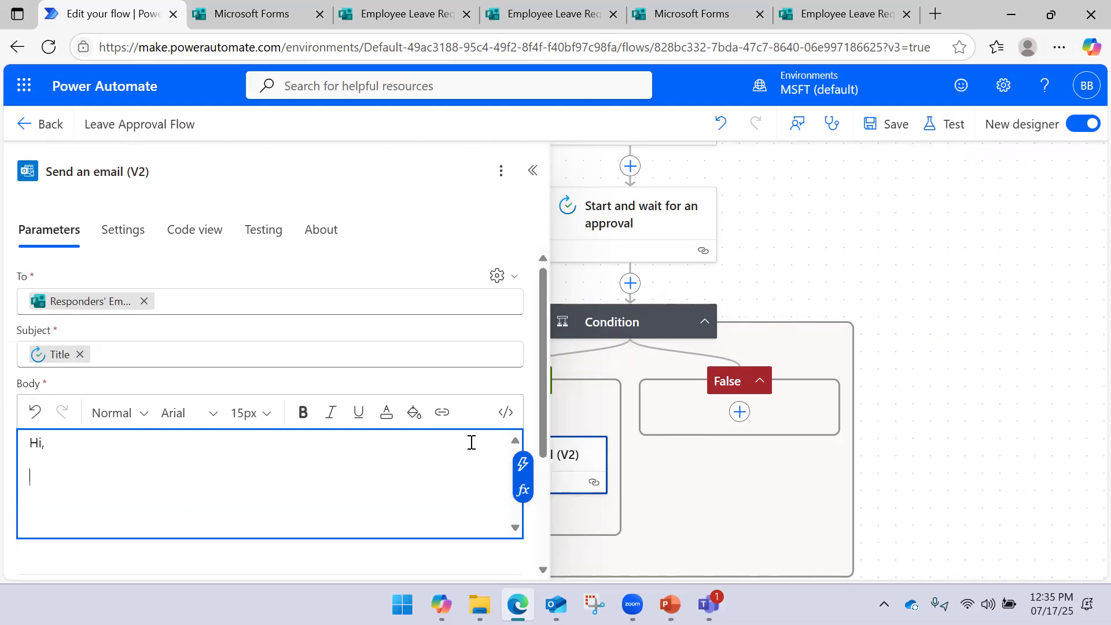
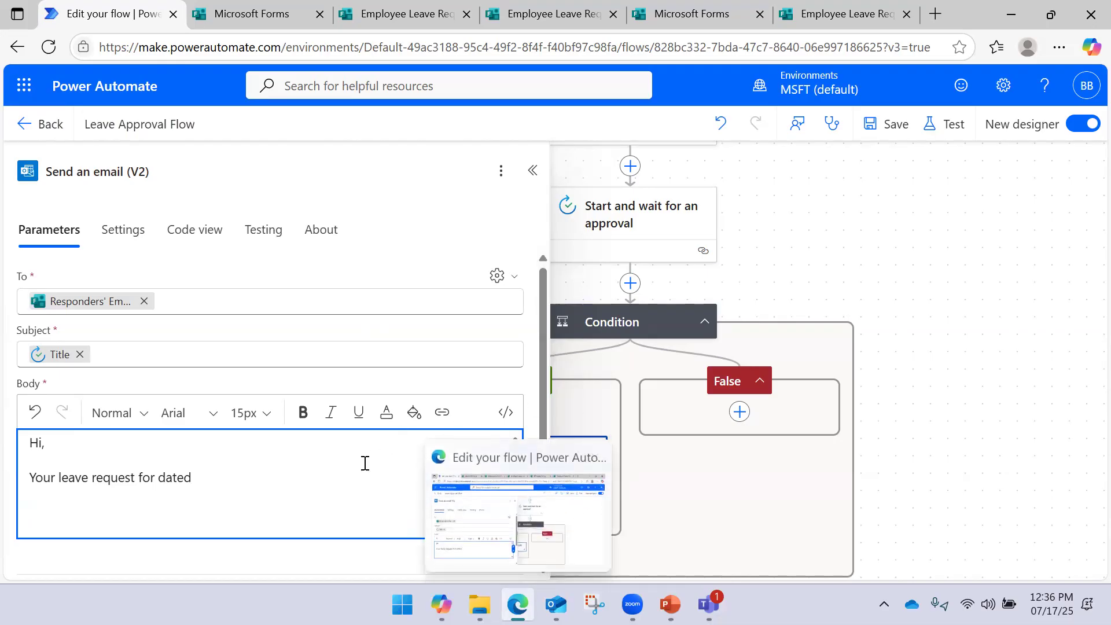
Insert the dynamic Leave Date value into the approval email body
{"action": "left_click", "coordinate": [522, 478]}
{"action": "scroll", "coordinate": [640, 335], "scroll_direction": "down", "scroll_amount": 3}
{"action": "scroll", "coordinate": [632, 347], "scroll_direction": "down", "scroll_amount": 1}
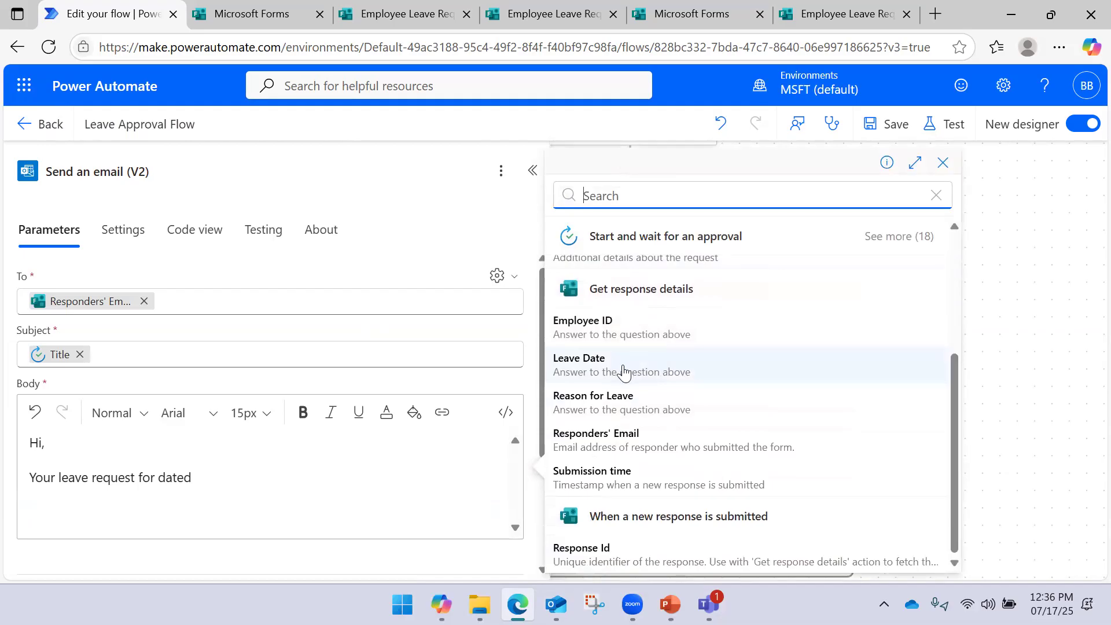
{"action": "scroll", "coordinate": [628, 361], "scroll_direction": "up", "scroll_amount": 4}
{"action": "scroll", "coordinate": [635, 358], "scroll_direction": "down", "scroll_amount": 3}
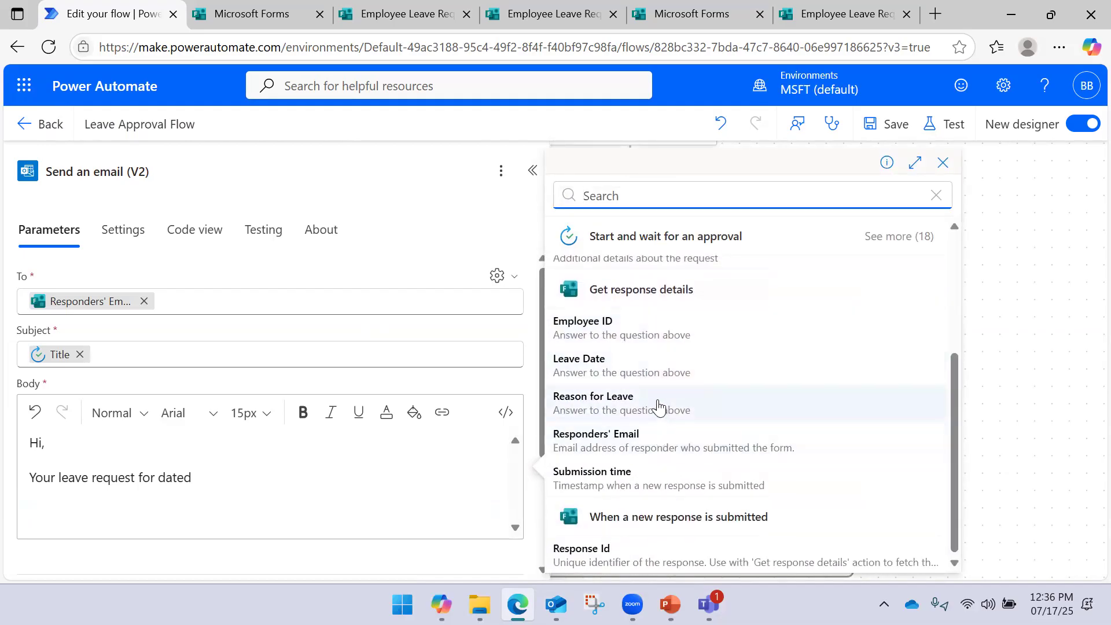
{"action": "left_click", "coordinate": [634, 373]}
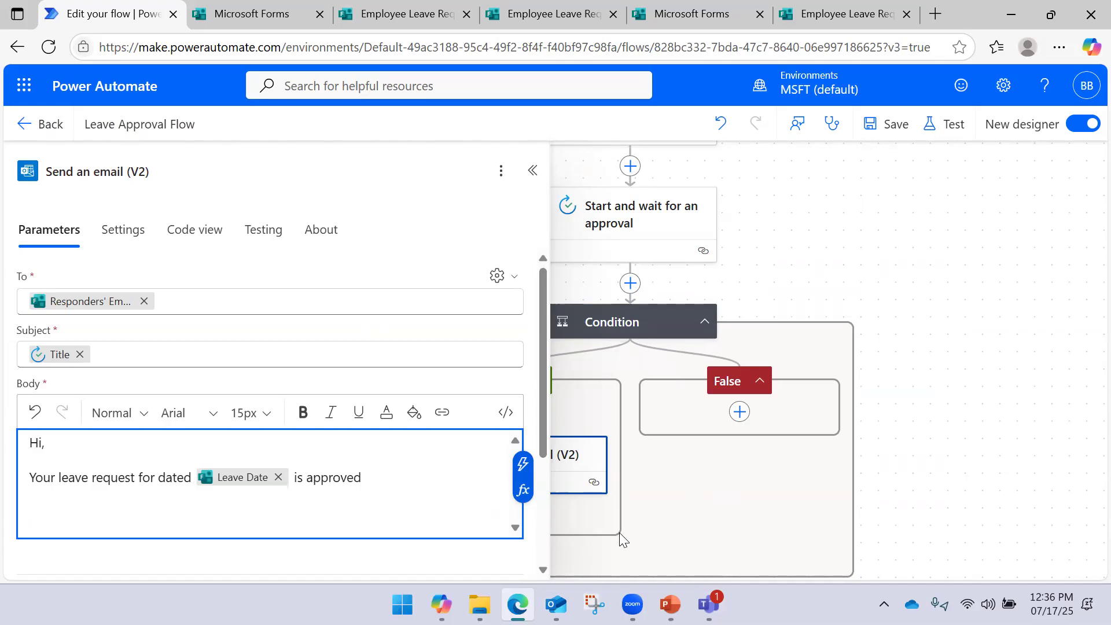
Add a 'Thanks,' sign-off below the sentence, followed by a name line
{"action": "key", "text": "Return"}
{"action": "type", "text": "\\"}
{"action": "key", "text": "Return"}
{"action": "type", "text": "\\"}
{"action": "key", "text": "BackSpace"}
{"action": "key", "text": "BackSpace"}
{"action": "key", "text": "Return"}
{"action": "key", "text": "Return"}
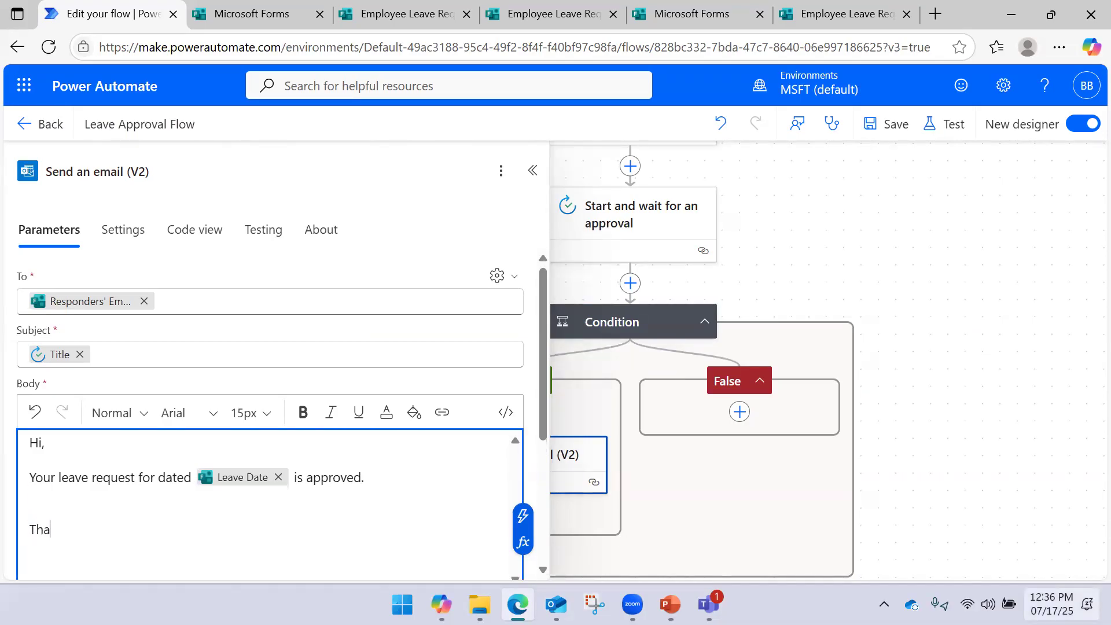
{"action": "type", "text": "Thanks,"}
{"action": "key", "text": "Return"}
{"action": "type", "text": "Bramhadev"}
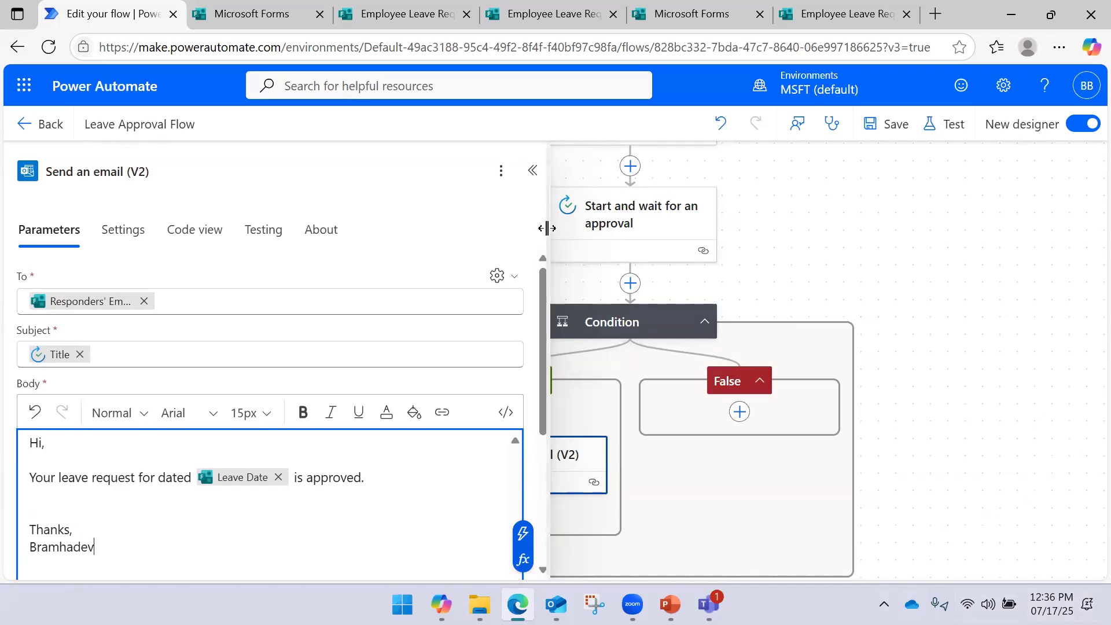
Change the sign-off name to 'Webchamp' and save the flow
{"action": "left_click_drag", "start_coordinate": [547, 228], "coordinate": [496, 234]}
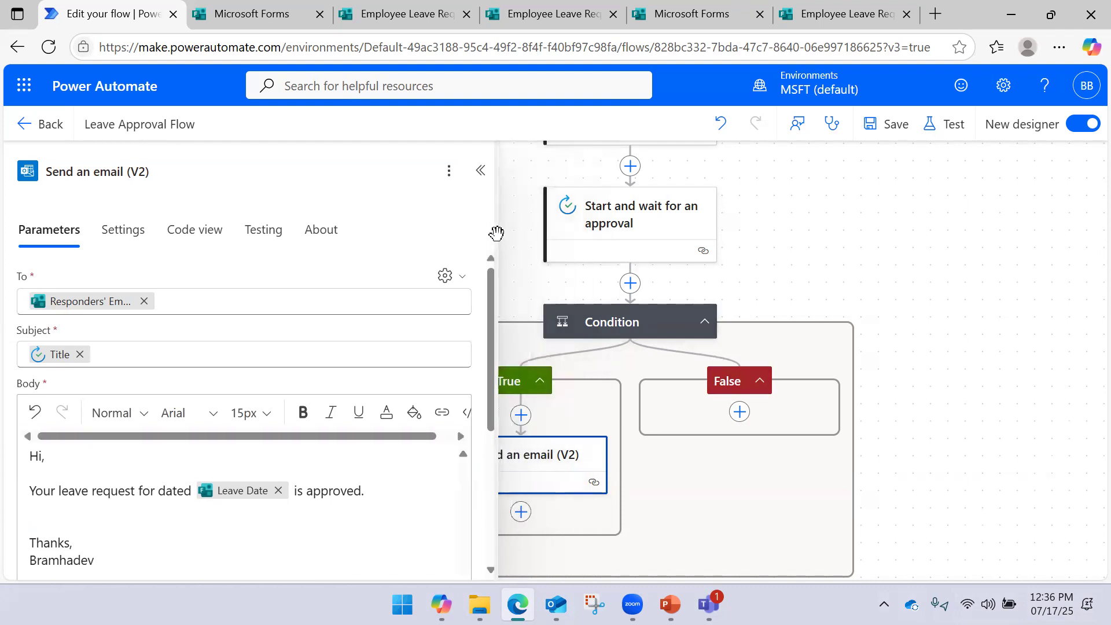
{"action": "double_click", "coordinate": [77, 561]}
{"action": "type", "text": "Webchamp"}
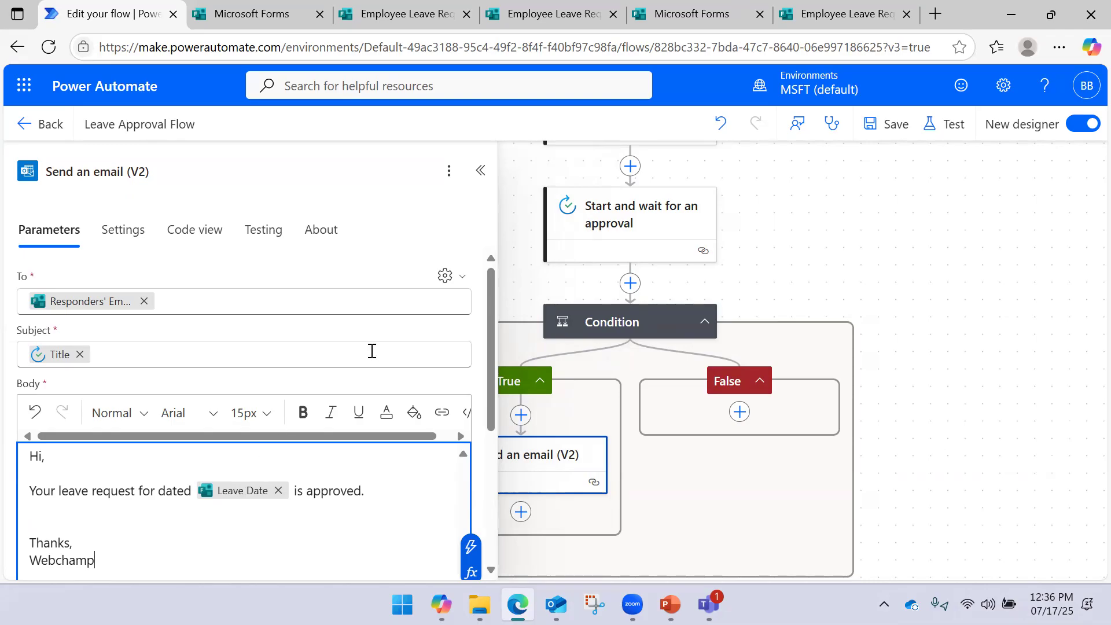
{"action": "scroll", "coordinate": [246, 393], "scroll_direction": "down", "scroll_amount": 5}
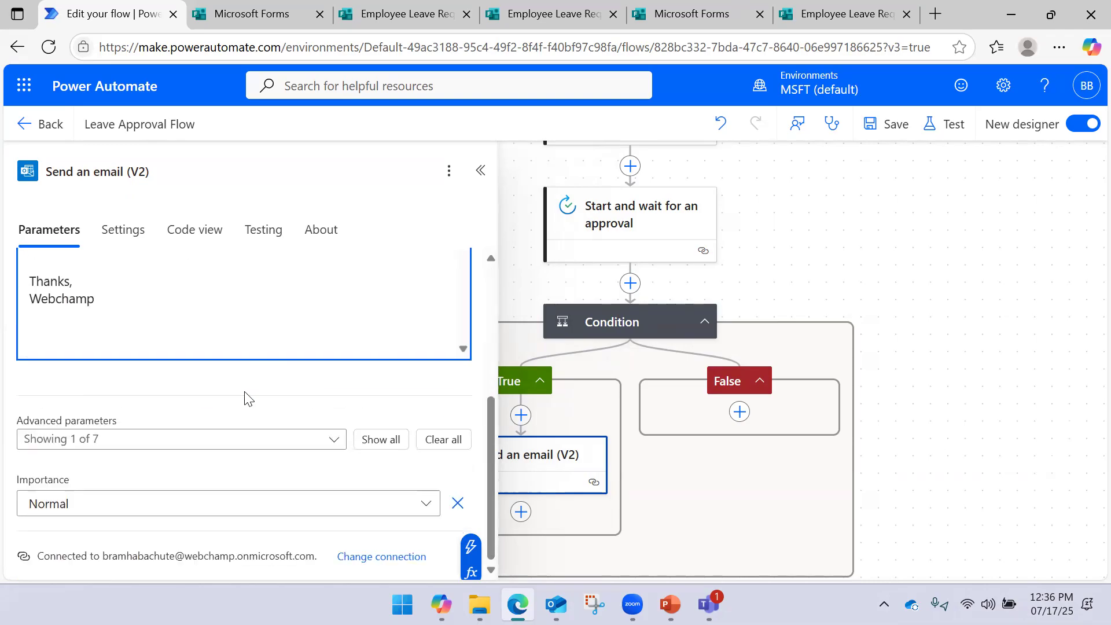
{"action": "left_click", "coordinate": [882, 124]}
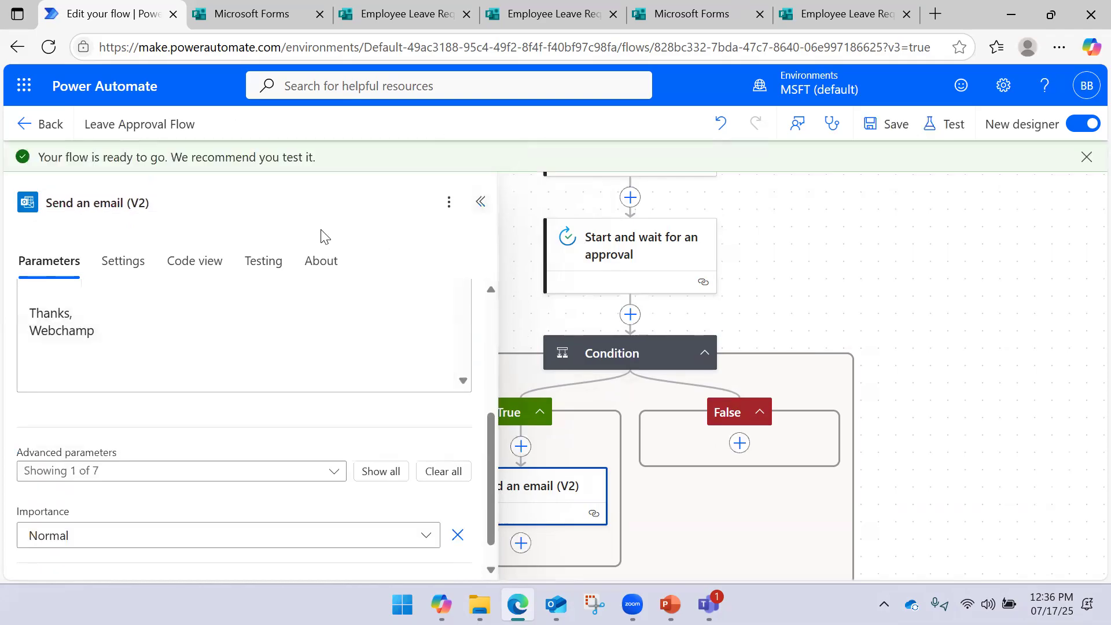
{"action": "left_click", "coordinate": [480, 201]}
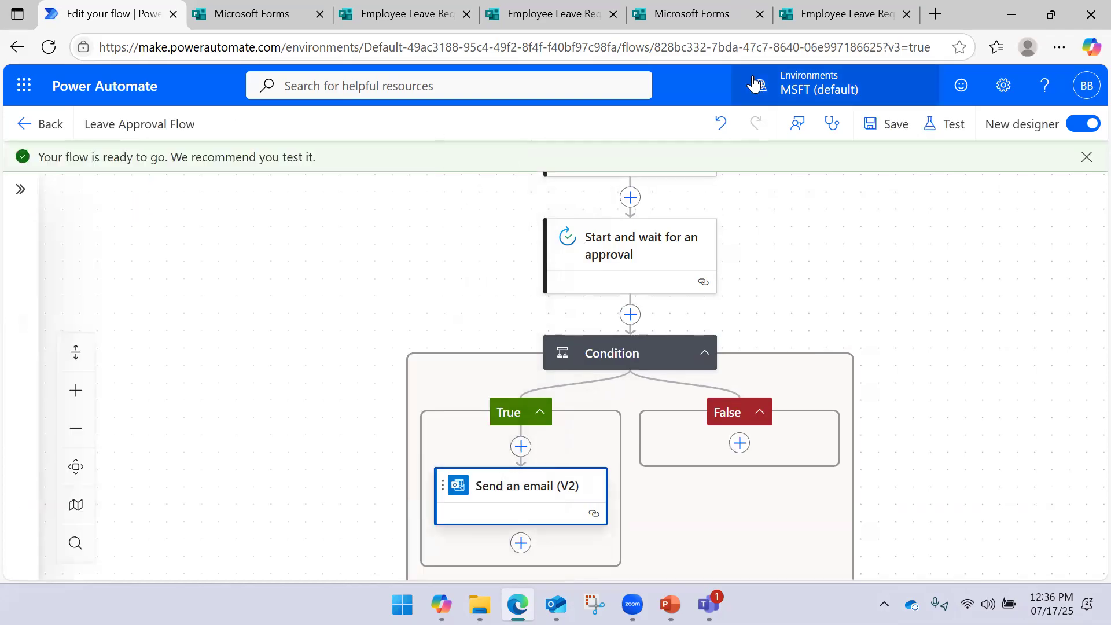
Go to the Forms dashboard and view the Employee Leave Request Form's responses
{"action": "left_click", "coordinate": [731, 28]}
{"action": "left_click", "coordinate": [549, 24]}
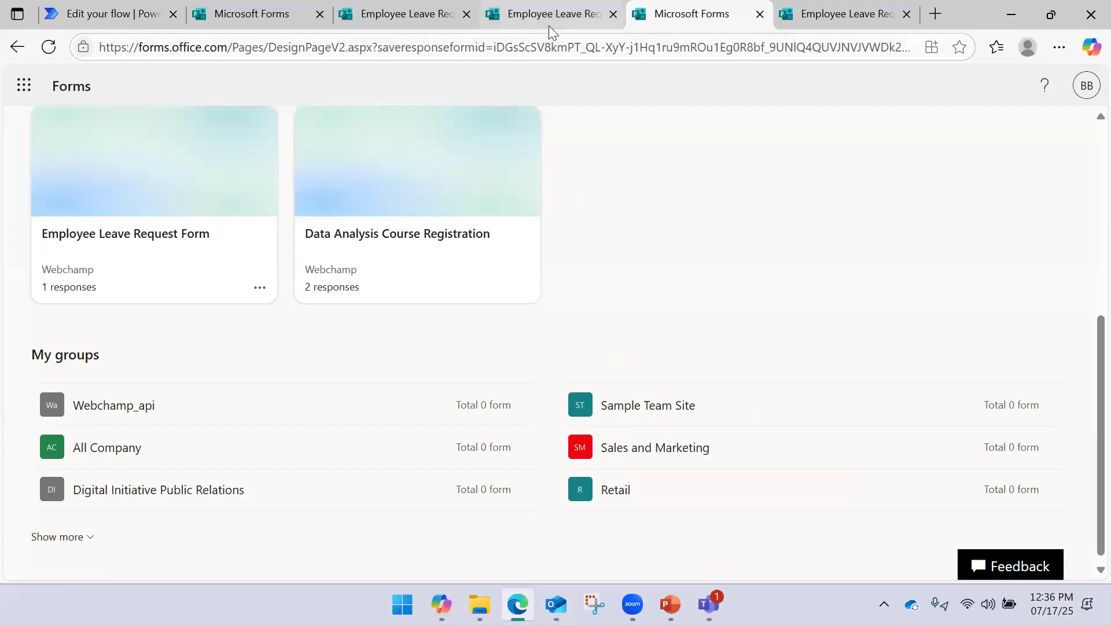
{"action": "left_click", "coordinate": [777, 26]}
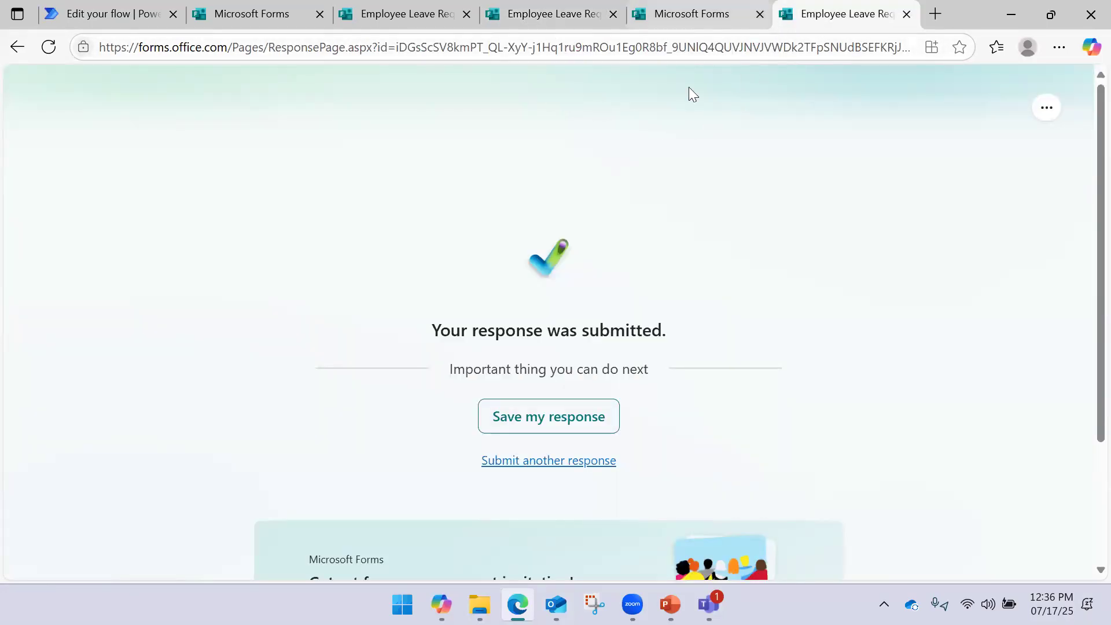
{"action": "left_click", "coordinate": [743, 26]}
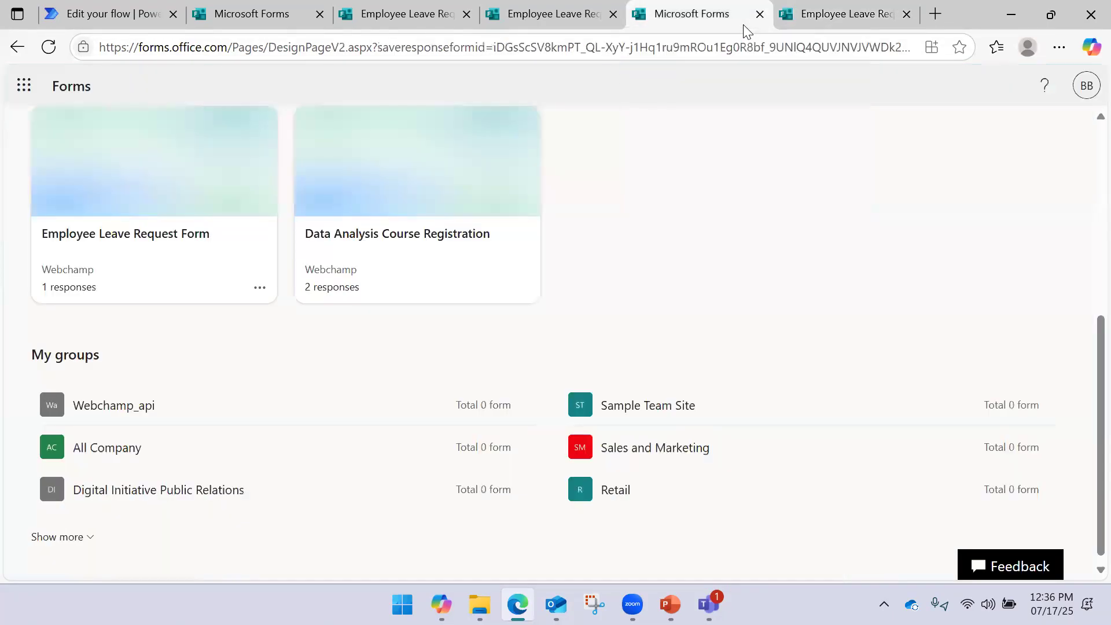
{"action": "left_click", "coordinate": [184, 261]}
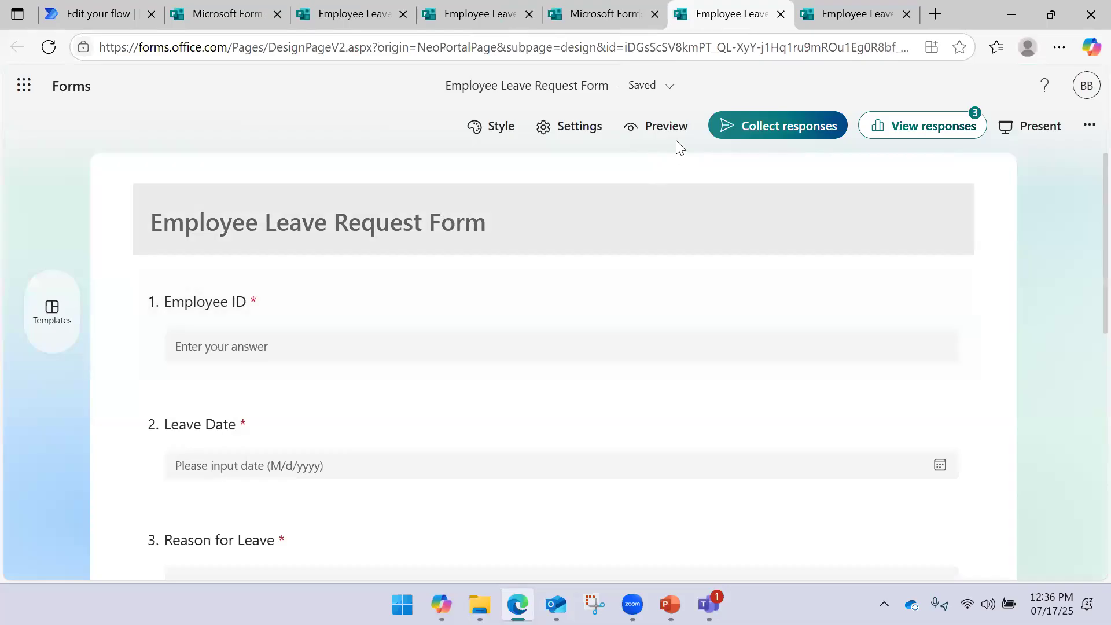
{"action": "left_click", "coordinate": [938, 128]}
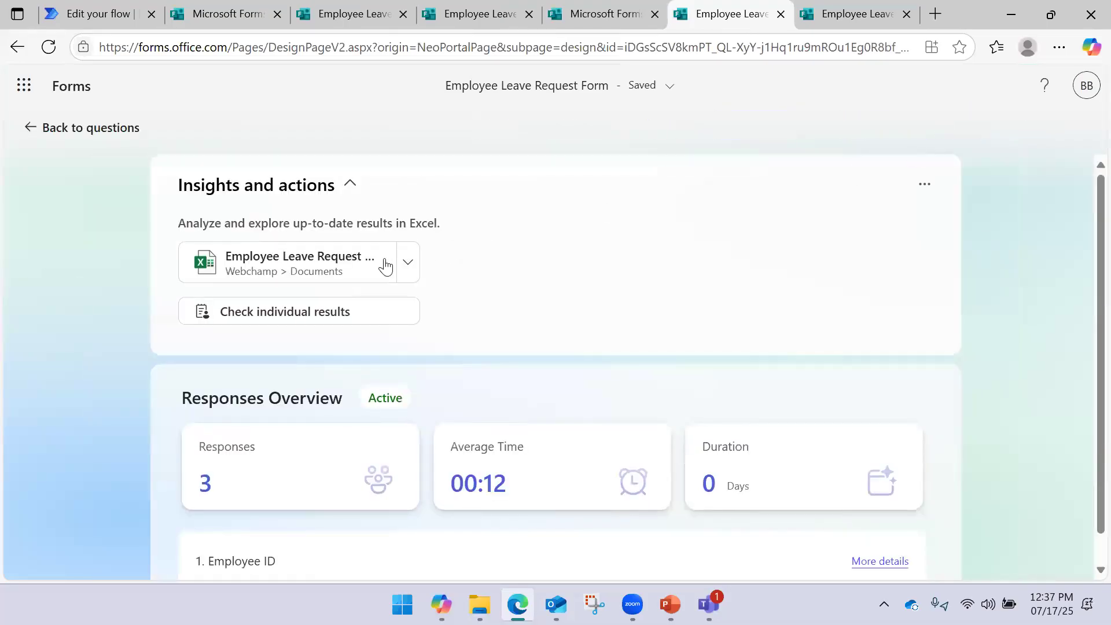
Open the results workbook in Excel desktop, check the leave reason in H2, then close it
{"action": "left_click", "coordinate": [411, 266]}
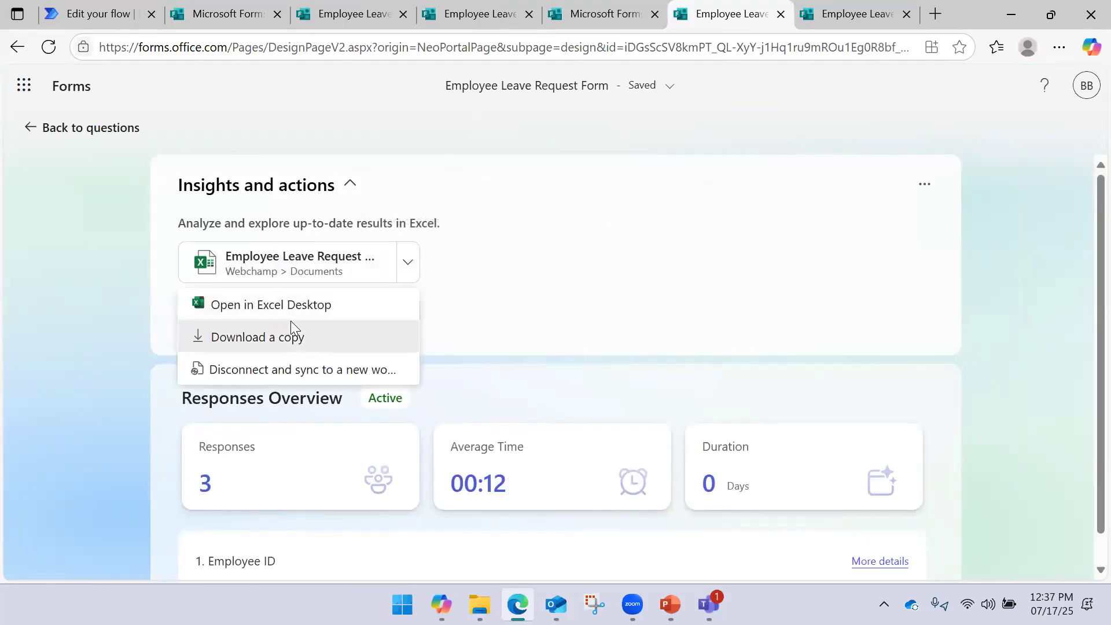
{"action": "left_click", "coordinate": [322, 313]}
{"action": "left_click", "coordinate": [443, 136]}
{"action": "left_click", "coordinate": [666, 176]}
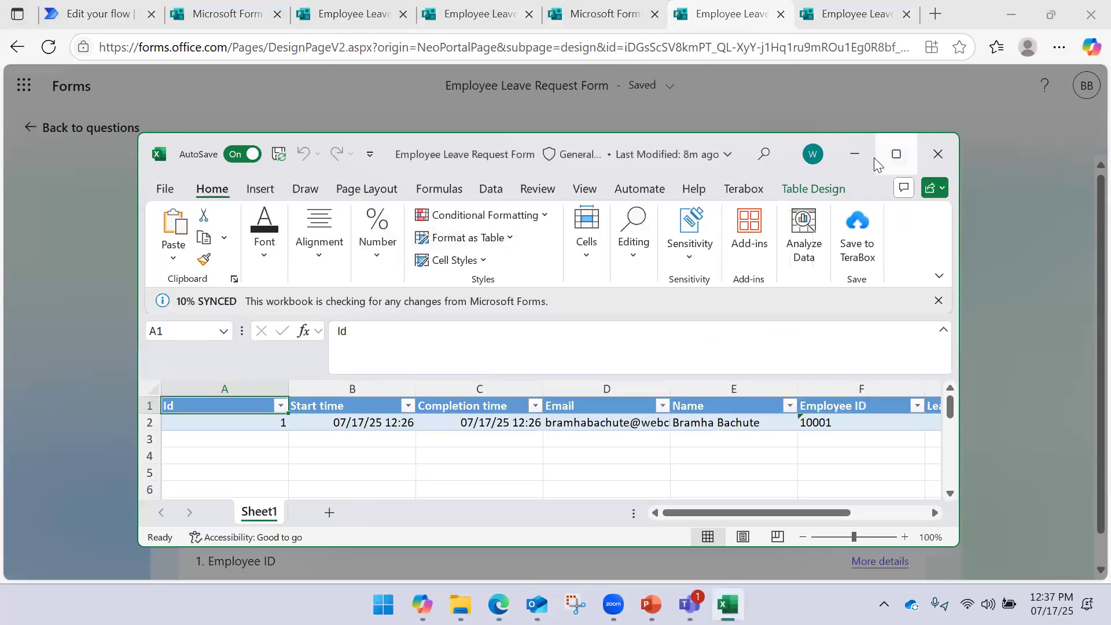
{"action": "left_click", "coordinate": [897, 154]}
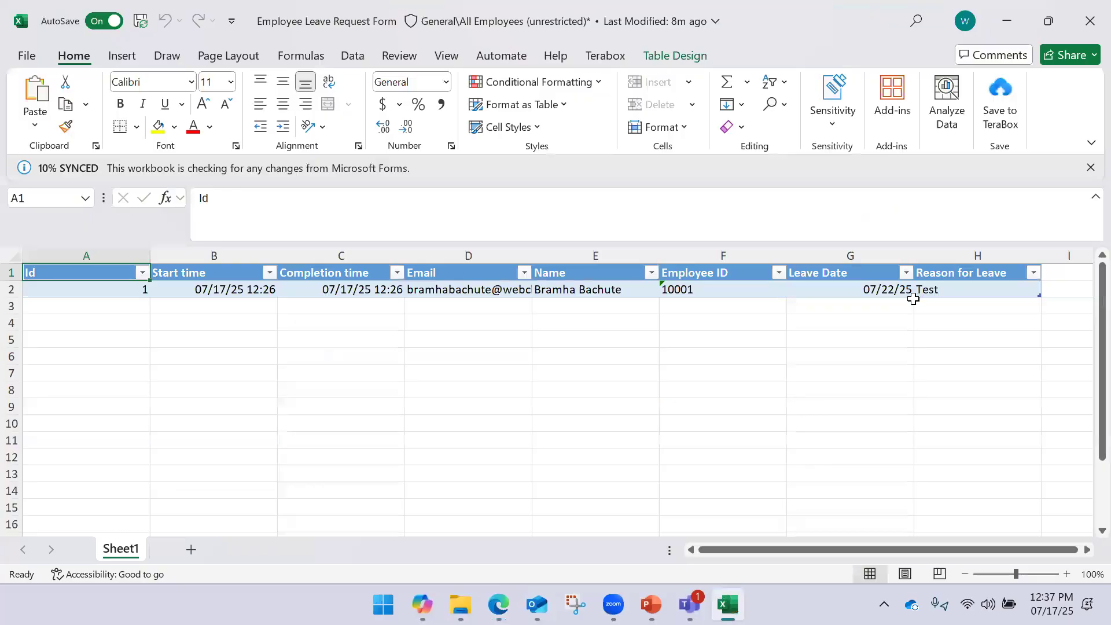
{"action": "left_click", "coordinate": [928, 293]}
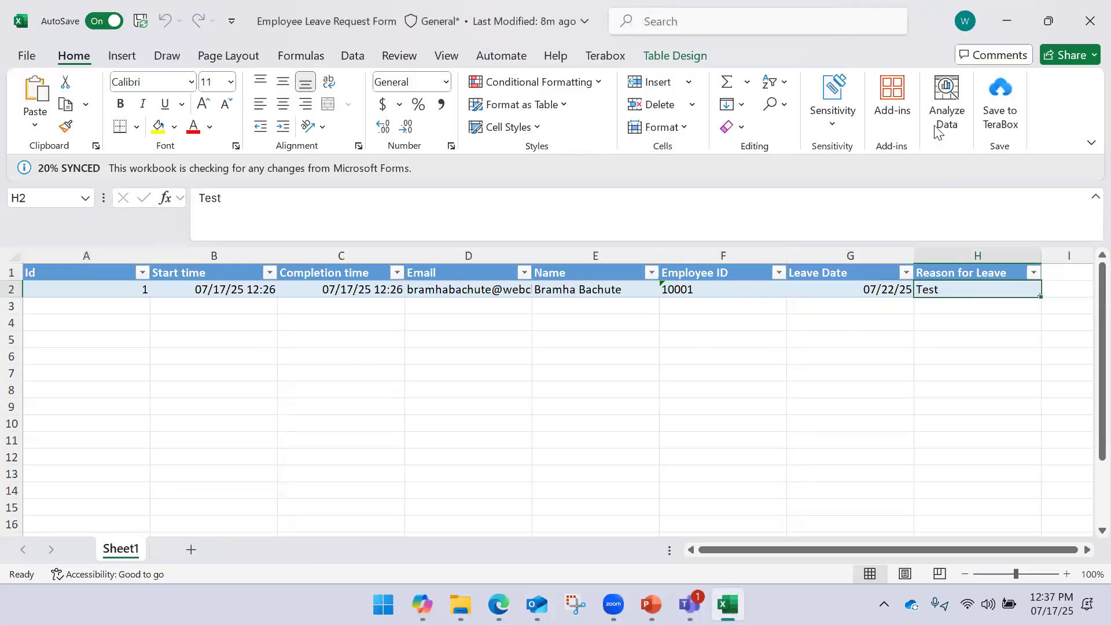
{"action": "left_click", "coordinate": [1090, 21]}
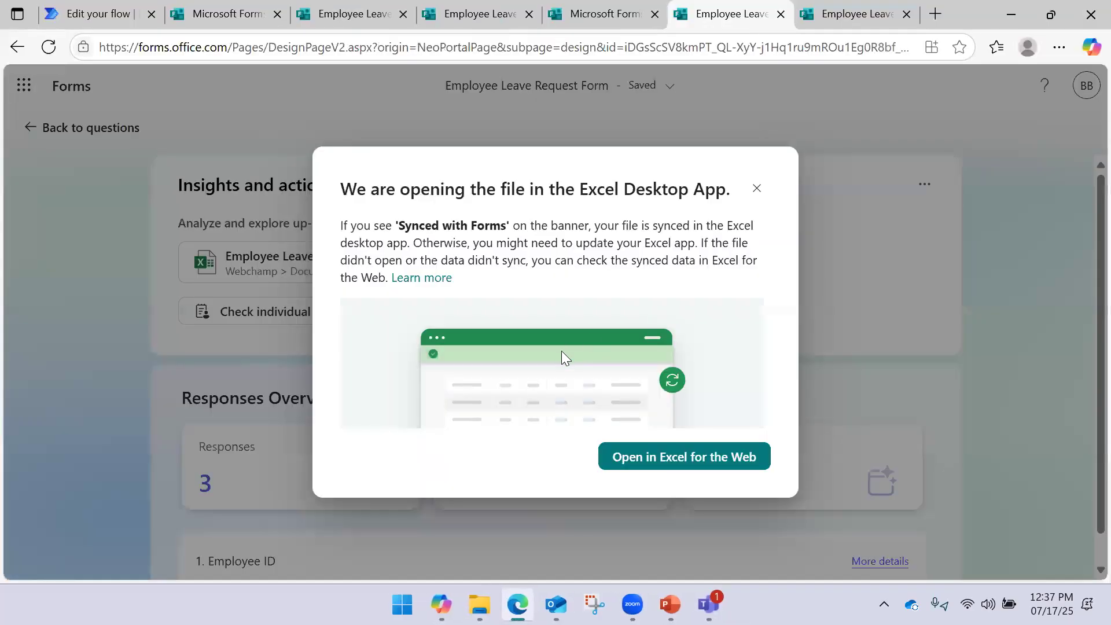
Dismiss the Excel notice and return to the Leave Approval Flow editor
{"action": "left_click", "coordinate": [878, 136]}
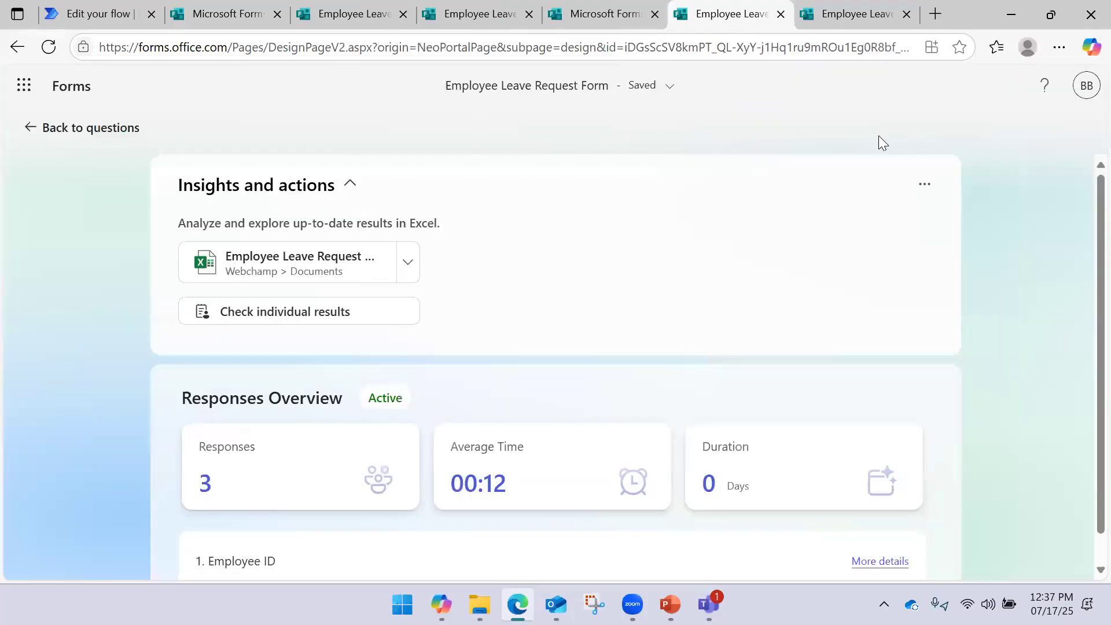
{"action": "left_click", "coordinate": [847, 23]}
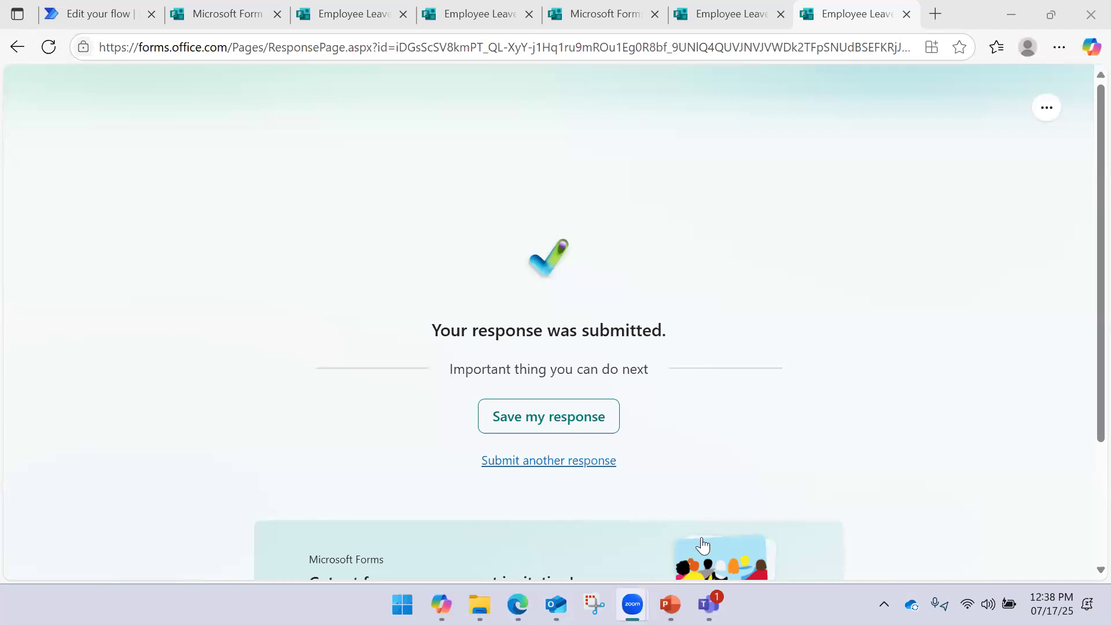
{"action": "left_click", "coordinate": [64, 17]}
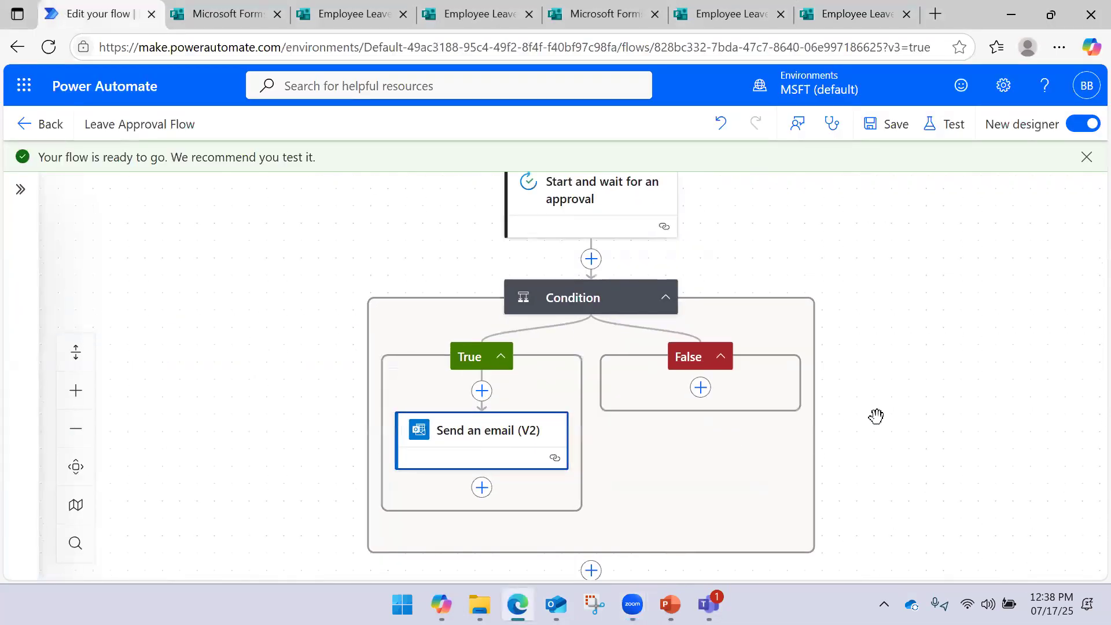
Add an Excel Online 'Update a row' action below the True-branch email, found by searching 'update exc'
{"action": "left_click_drag", "start_coordinate": [877, 416], "coordinate": [874, 370]}
{"action": "left_click_drag", "start_coordinate": [828, 404], "coordinate": [859, 364]}
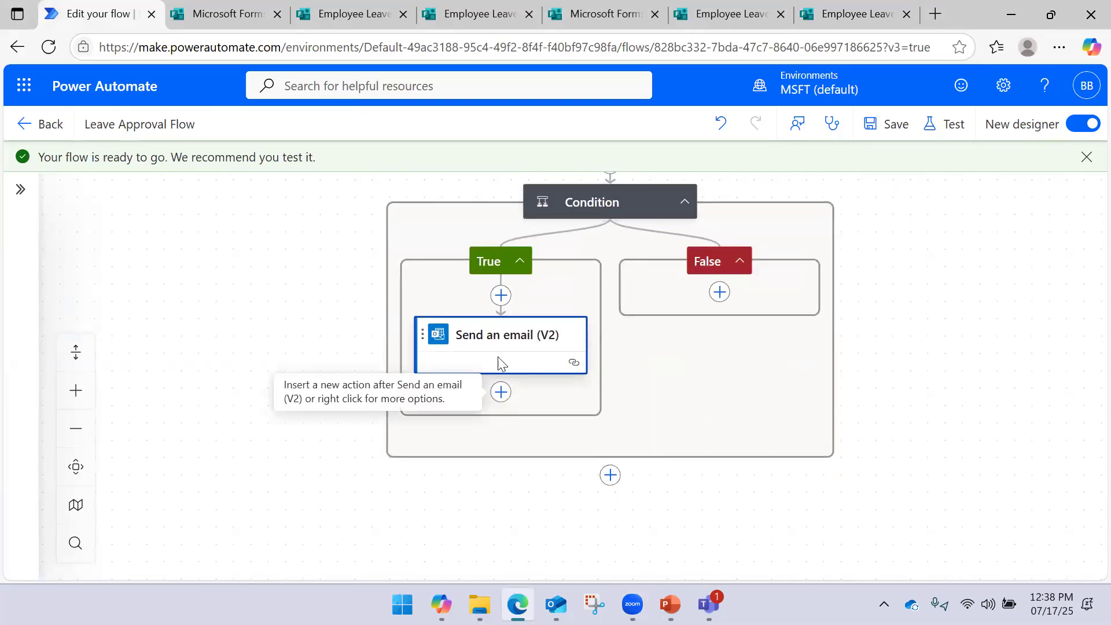
{"action": "left_click", "coordinate": [501, 394]}
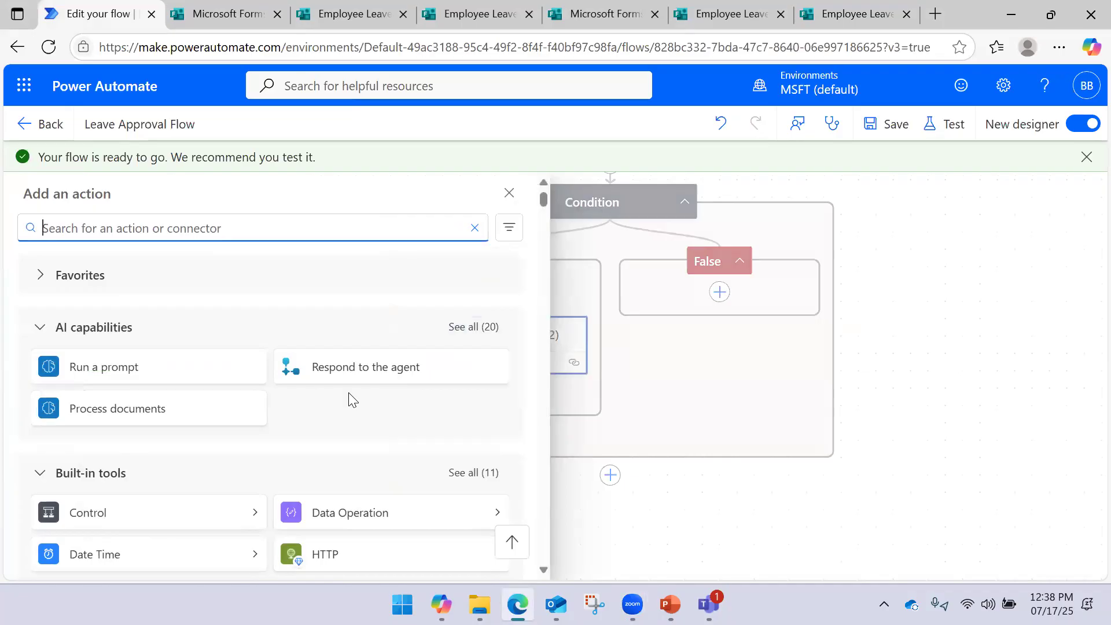
{"action": "type", "text": "update"}
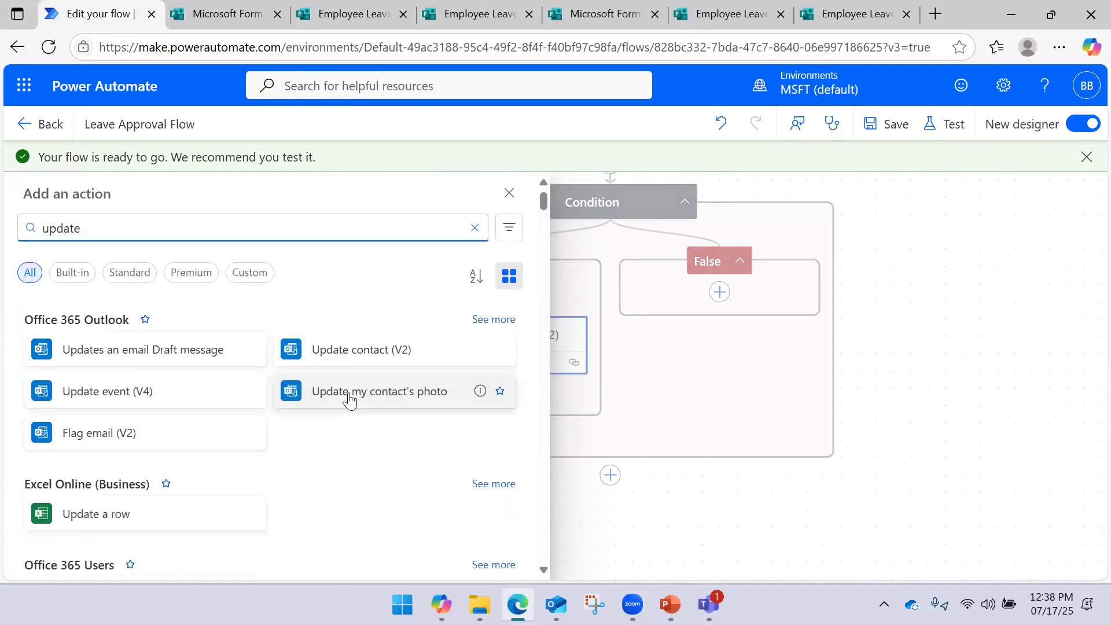
{"action": "type", "text": " exc"}
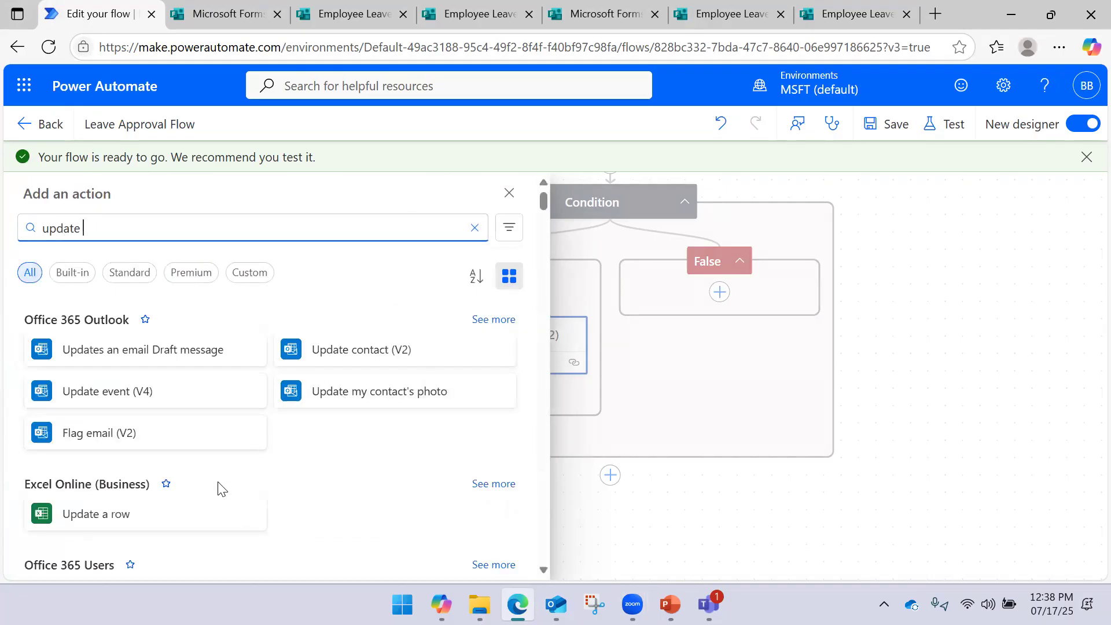
{"action": "left_click", "coordinate": [191, 521]}
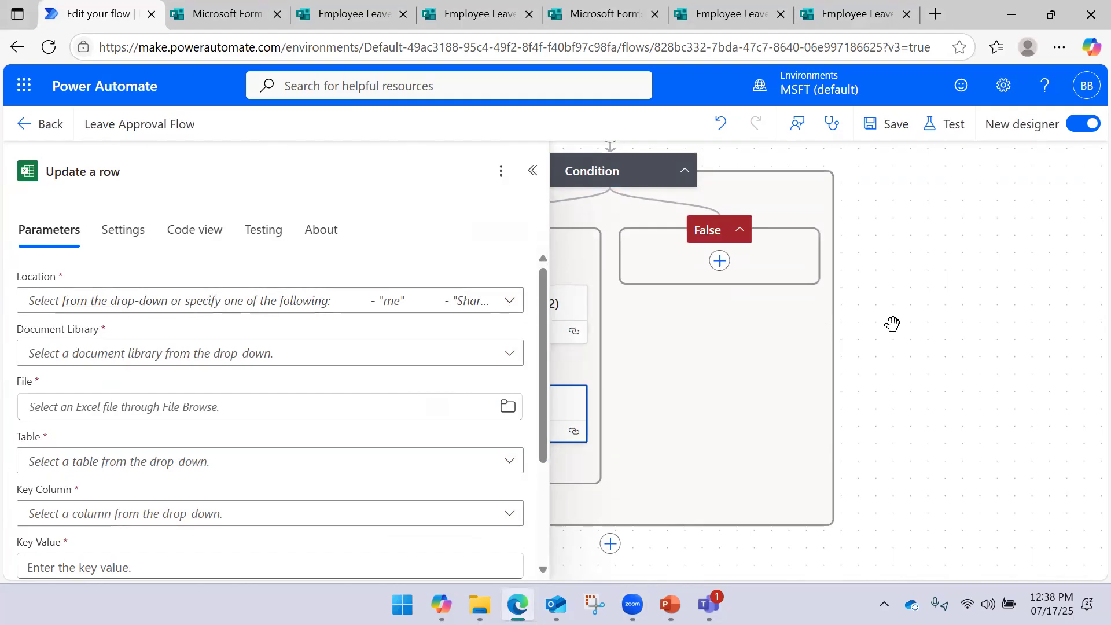
Set Update a row's location to OneDrive for Business and its document library to OneDrive
{"action": "left_click", "coordinate": [992, 303]}
{"action": "left_click", "coordinate": [524, 398]}
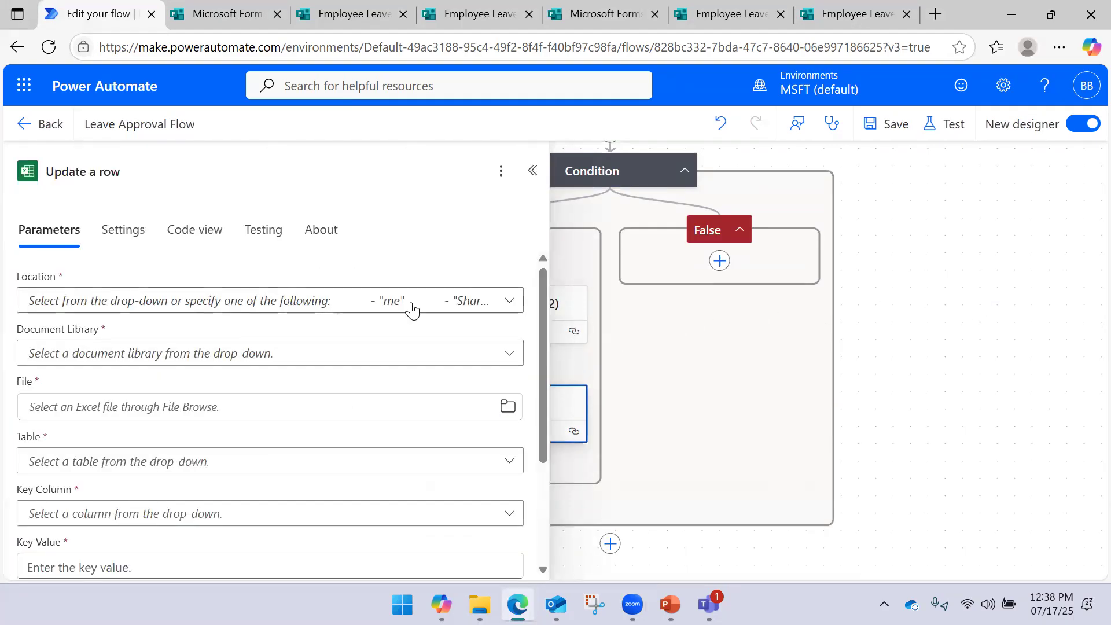
{"action": "left_click", "coordinate": [510, 299]}
{"action": "left_click", "coordinate": [613, 88]}
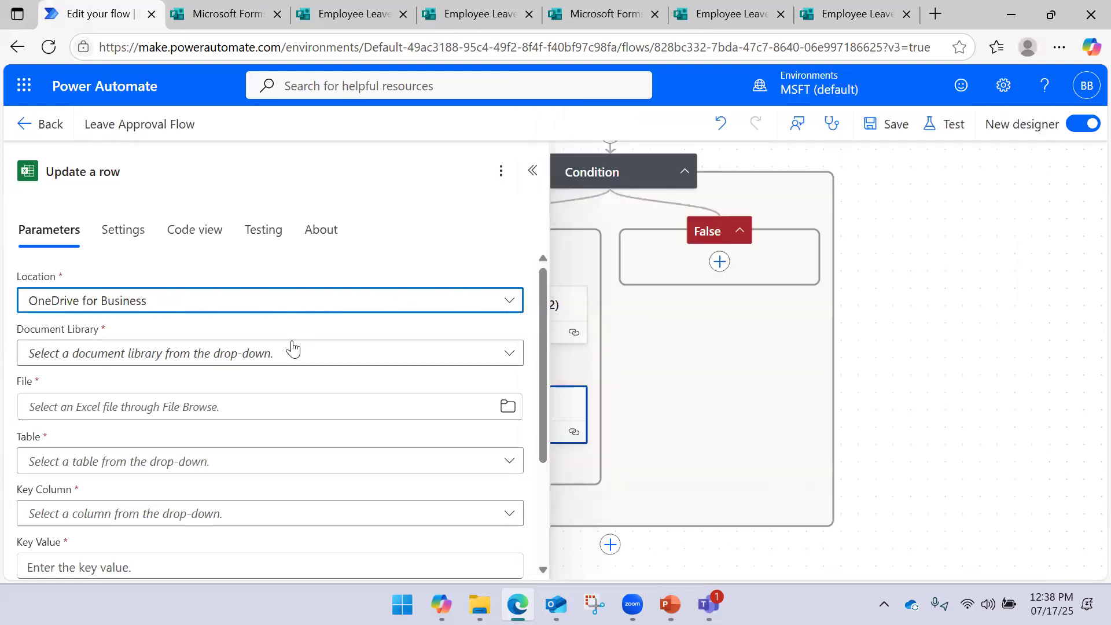
{"action": "left_click", "coordinate": [251, 354]}
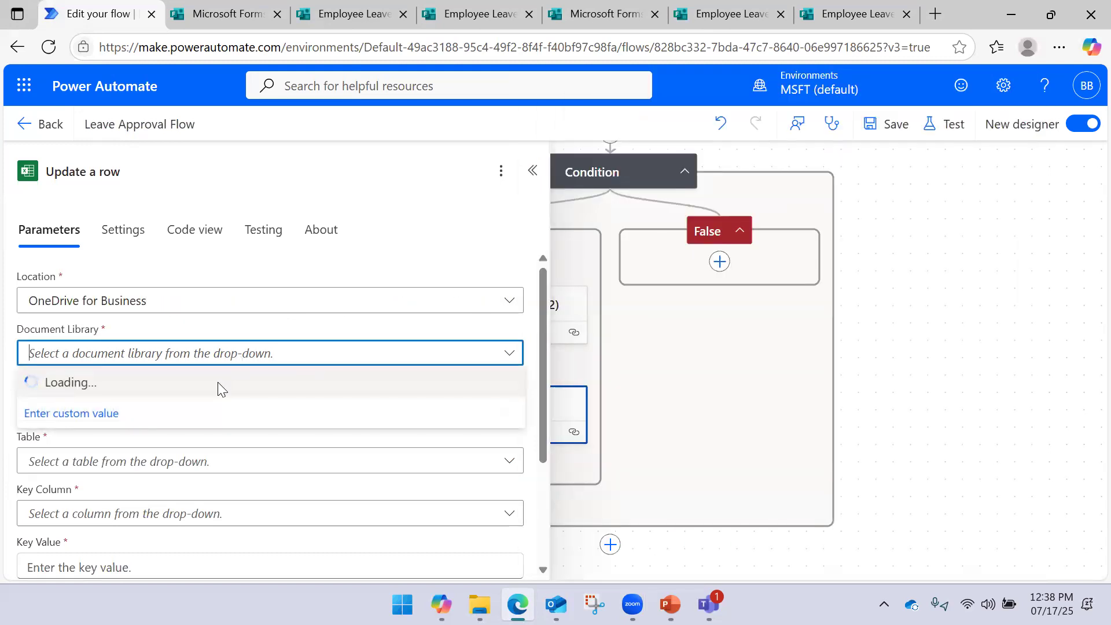
{"action": "left_click", "coordinate": [181, 393]}
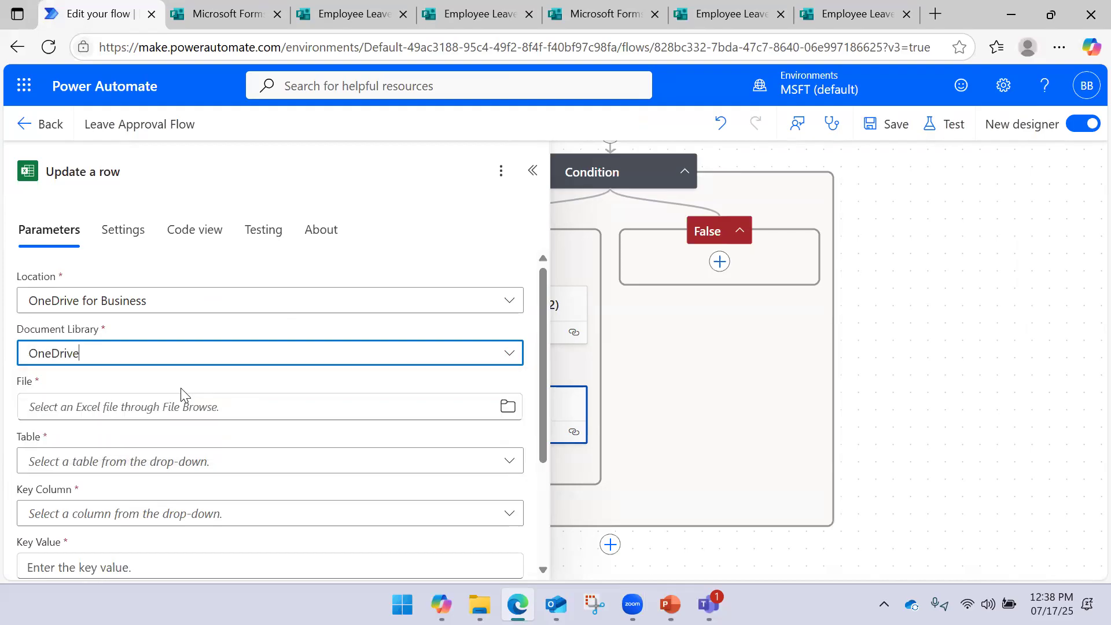
{"action": "scroll", "coordinate": [171, 342], "scroll_direction": "down", "scroll_amount": 3}
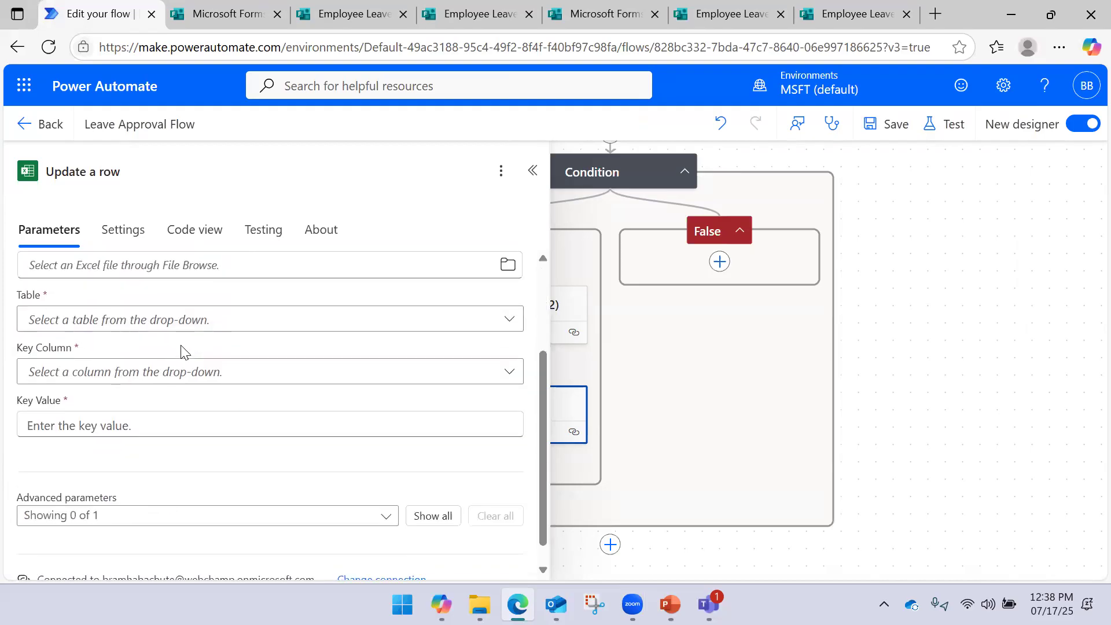
{"action": "scroll", "coordinate": [181, 350], "scroll_direction": "up", "scroll_amount": 3}
Choose the file Employee Leave Request Form.xlsx and the table OfficeForms.Table
{"action": "left_click", "coordinate": [130, 408]}
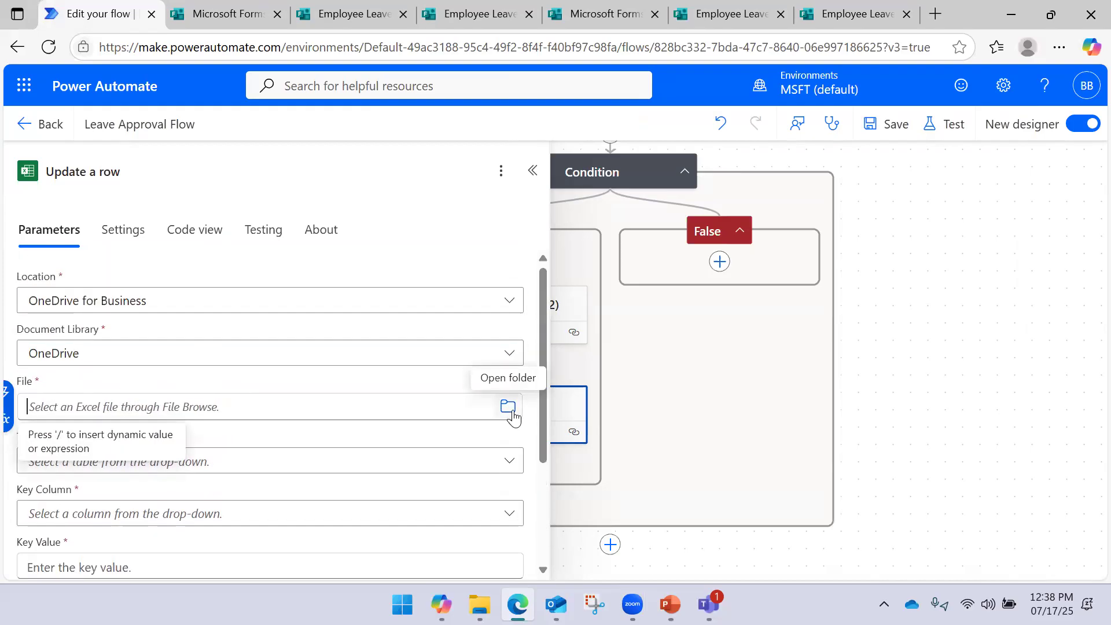
{"action": "left_click", "coordinate": [509, 407]}
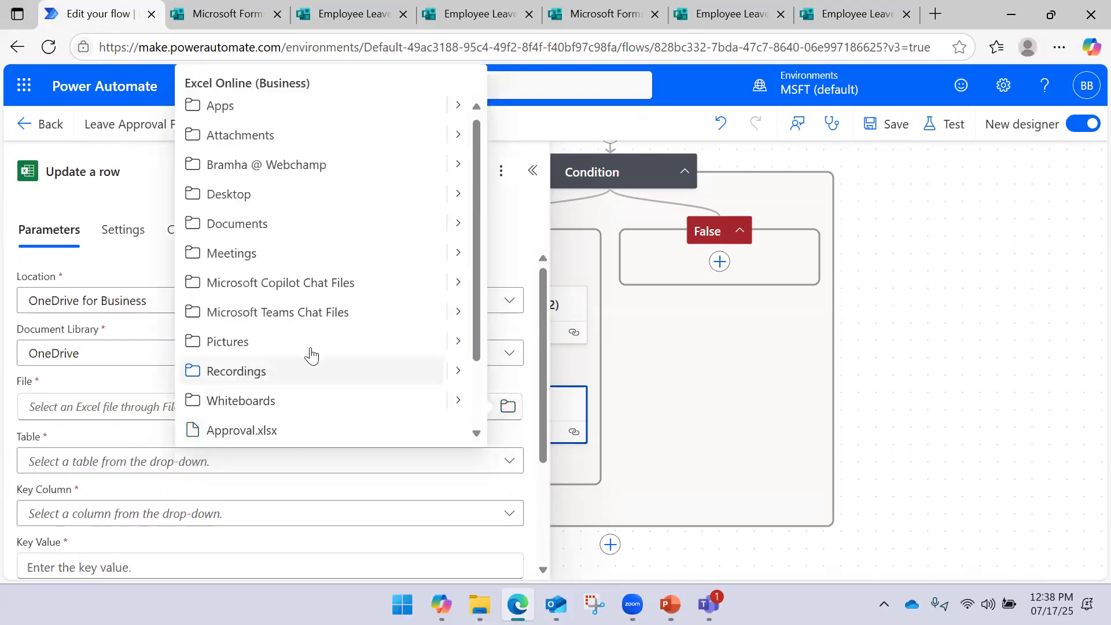
{"action": "scroll", "coordinate": [282, 378], "scroll_direction": "down", "scroll_amount": 2}
{"action": "left_click", "coordinate": [296, 403]}
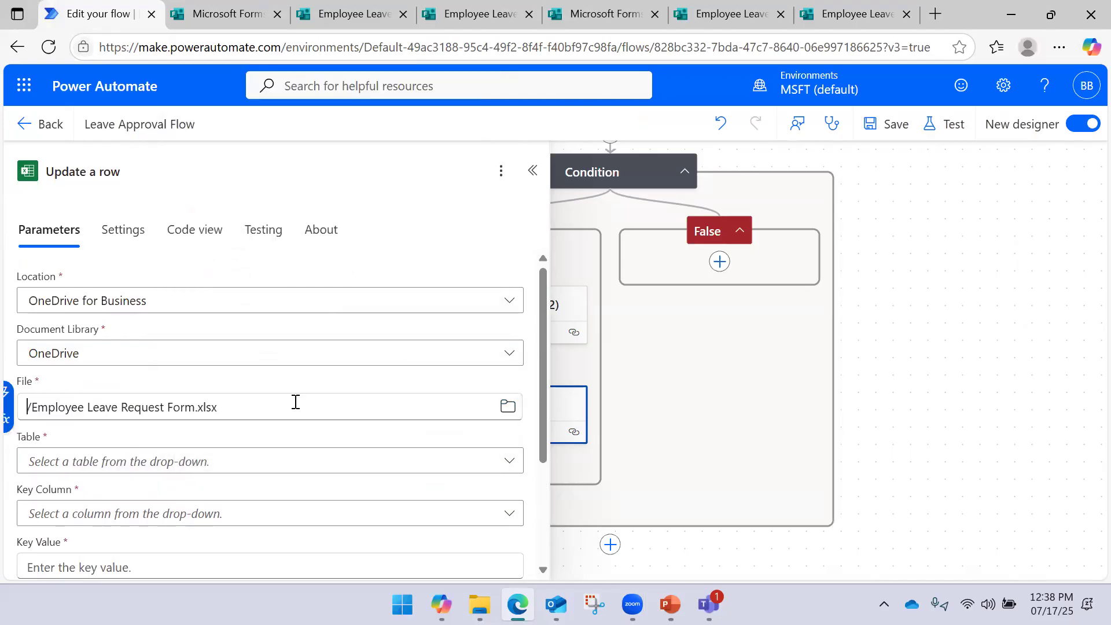
{"action": "left_click", "coordinate": [502, 460]}
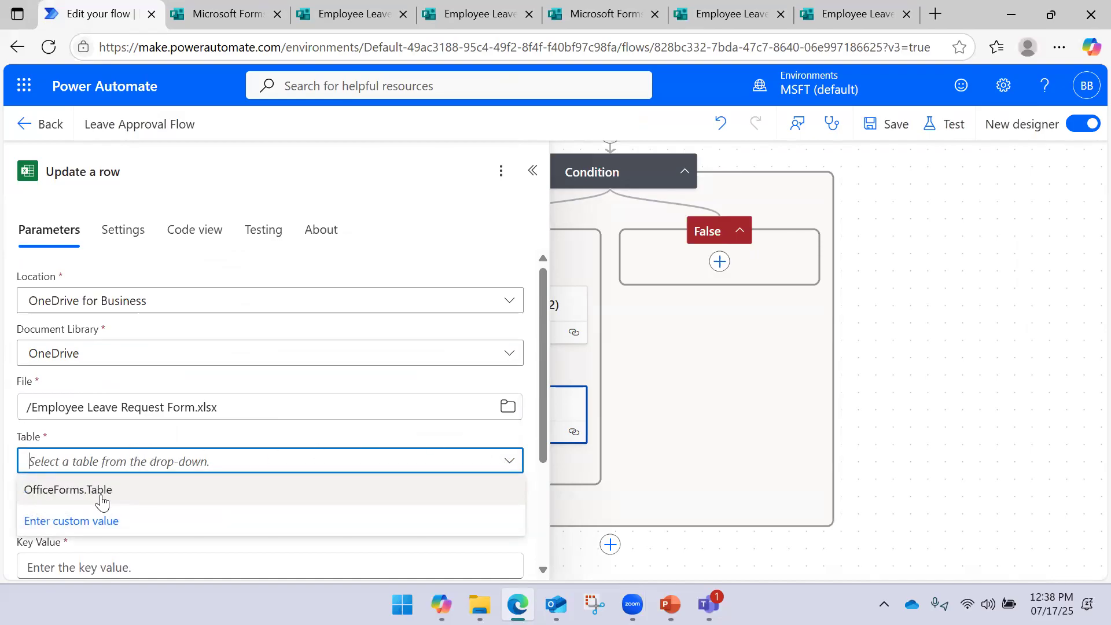
{"action": "left_click", "coordinate": [102, 500]}
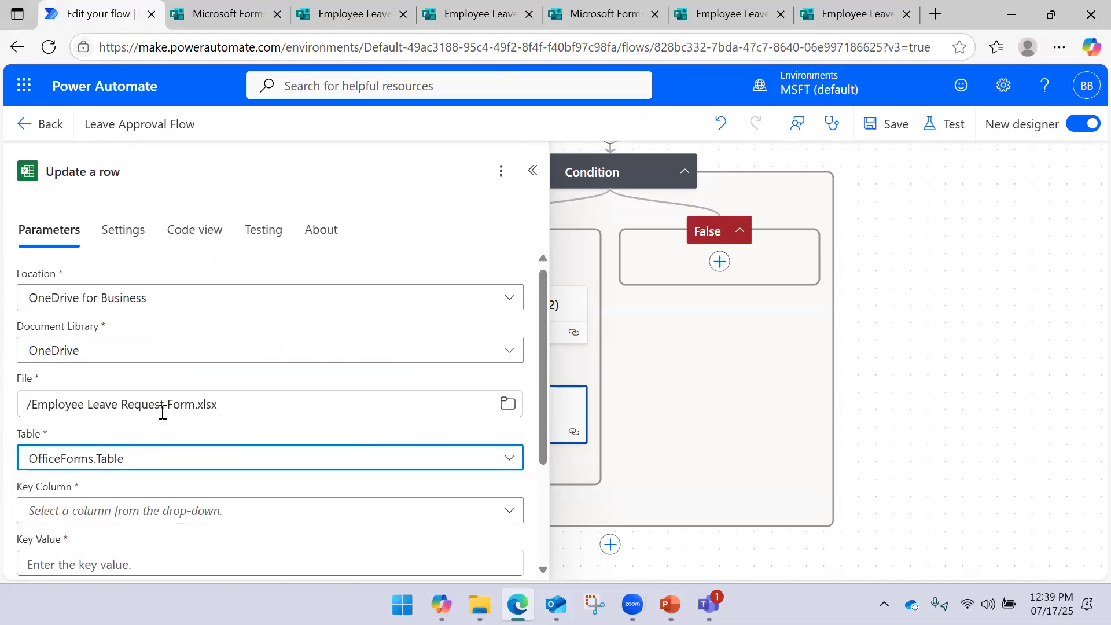
{"action": "scroll", "coordinate": [151, 412], "scroll_direction": "down", "scroll_amount": 3}
Set Key Column to Employee ID and Key Value to the form's dynamic Employee ID answer
{"action": "left_click", "coordinate": [287, 371]}
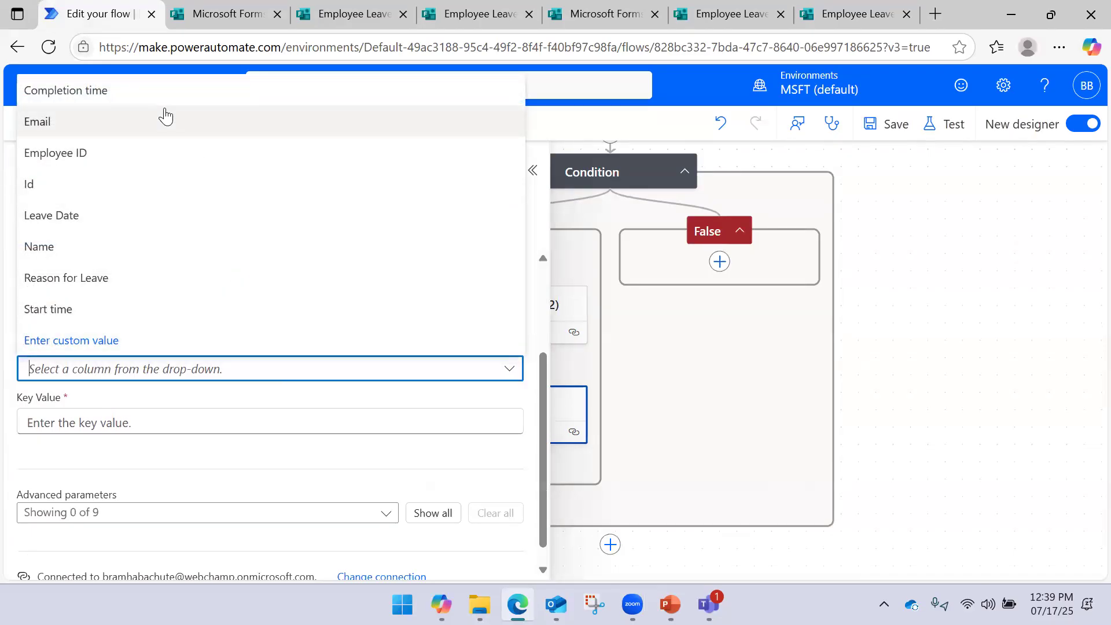
{"action": "left_click", "coordinate": [134, 153]}
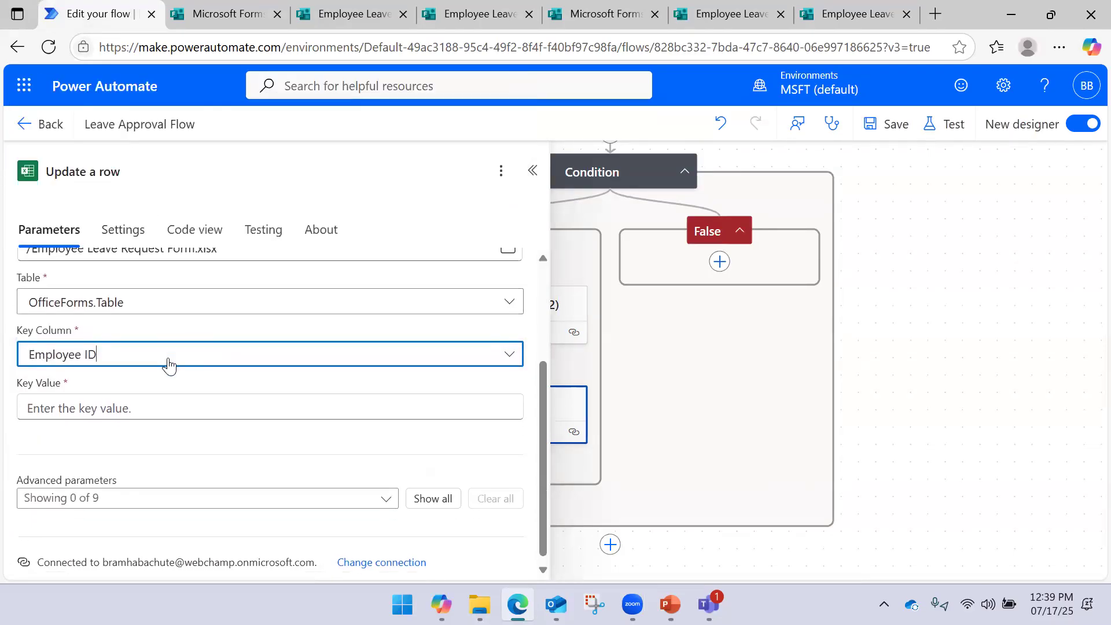
{"action": "left_click", "coordinate": [138, 397]}
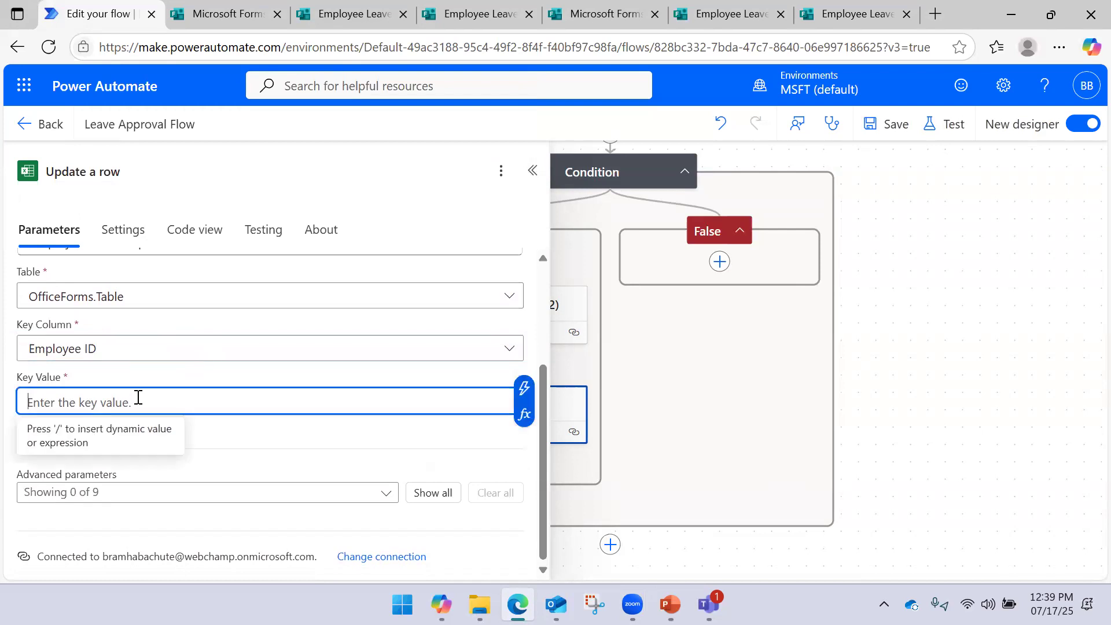
{"action": "left_click", "coordinate": [524, 388]}
{"action": "scroll", "coordinate": [662, 302], "scroll_direction": "down", "scroll_amount": 4}
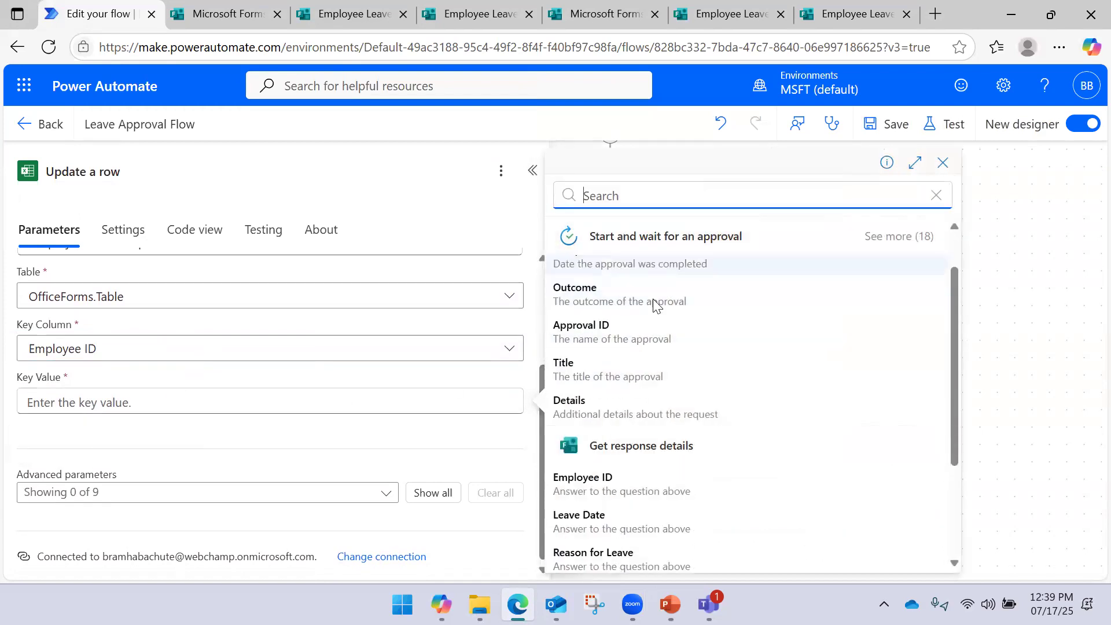
{"action": "left_click", "coordinate": [573, 325]}
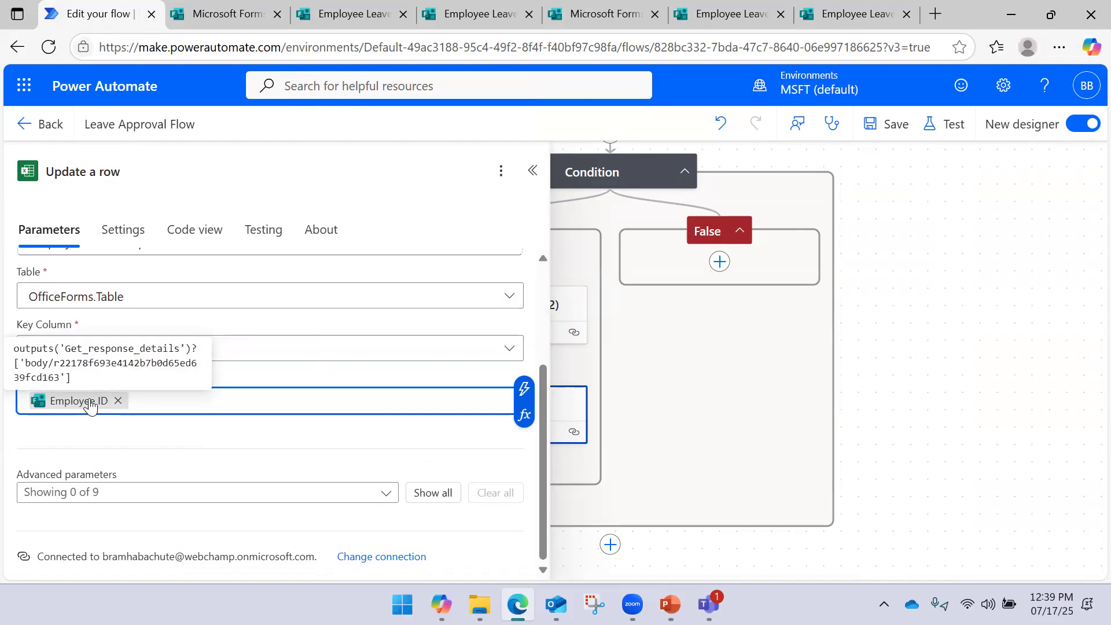
{"action": "left_click", "coordinate": [532, 173]}
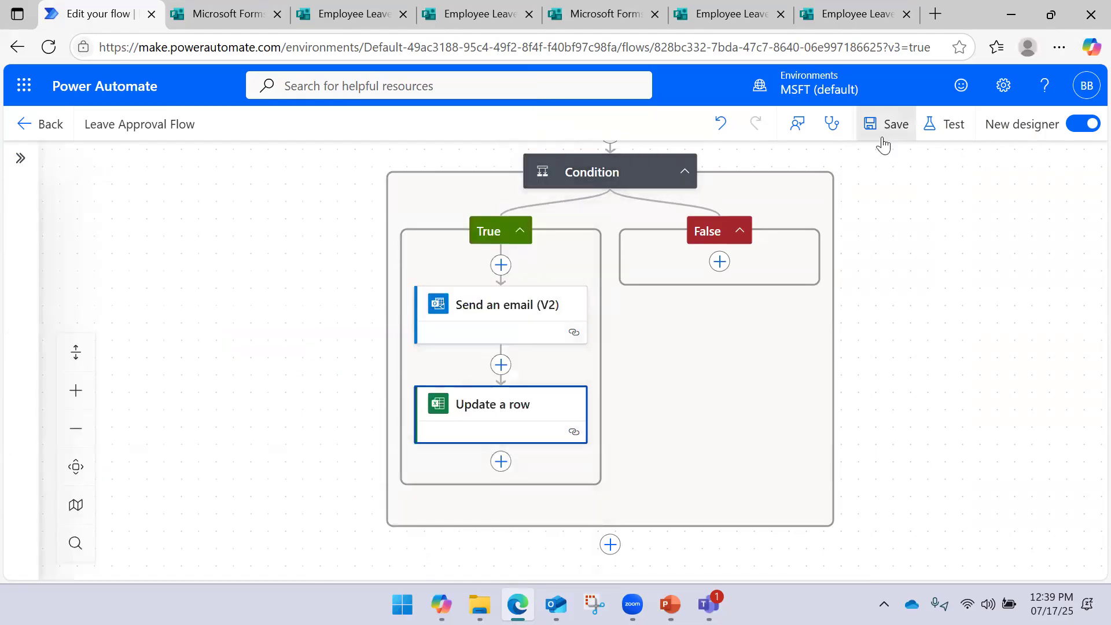
Save the flow and add Reason for Leave as an advanced column in Update a row
{"action": "left_click", "coordinate": [884, 127]}
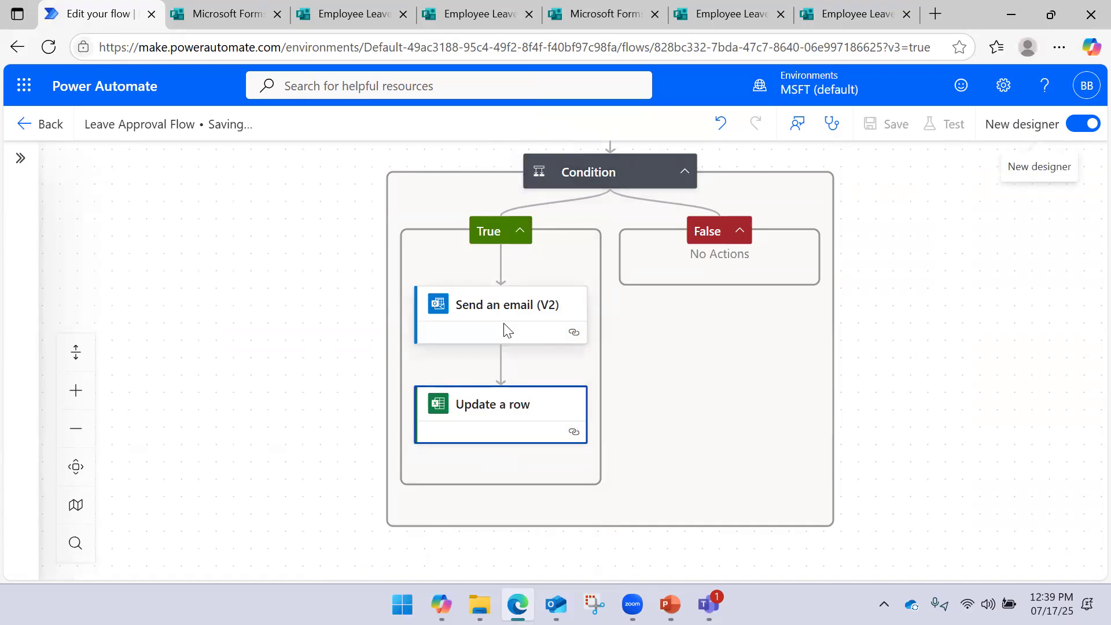
{"action": "left_click", "coordinate": [476, 434]}
{"action": "scroll", "coordinate": [225, 392], "scroll_direction": "down", "scroll_amount": 3}
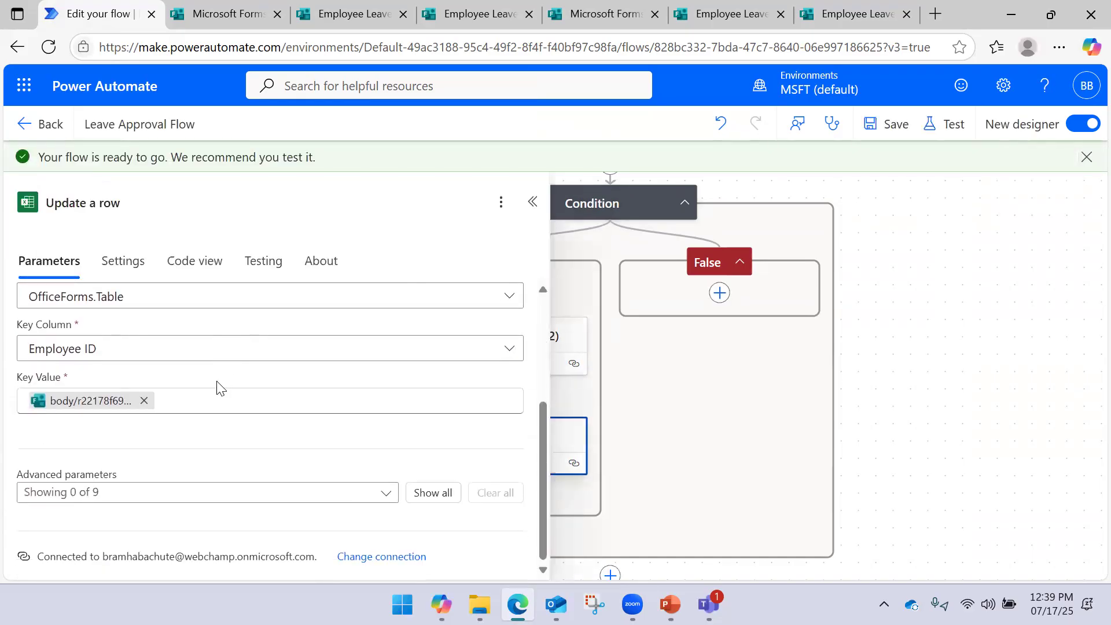
{"action": "scroll", "coordinate": [216, 391], "scroll_direction": "up", "scroll_amount": 2}
{"action": "scroll", "coordinate": [216, 391], "scroll_direction": "down", "scroll_amount": 2}
{"action": "left_click", "coordinate": [110, 490]}
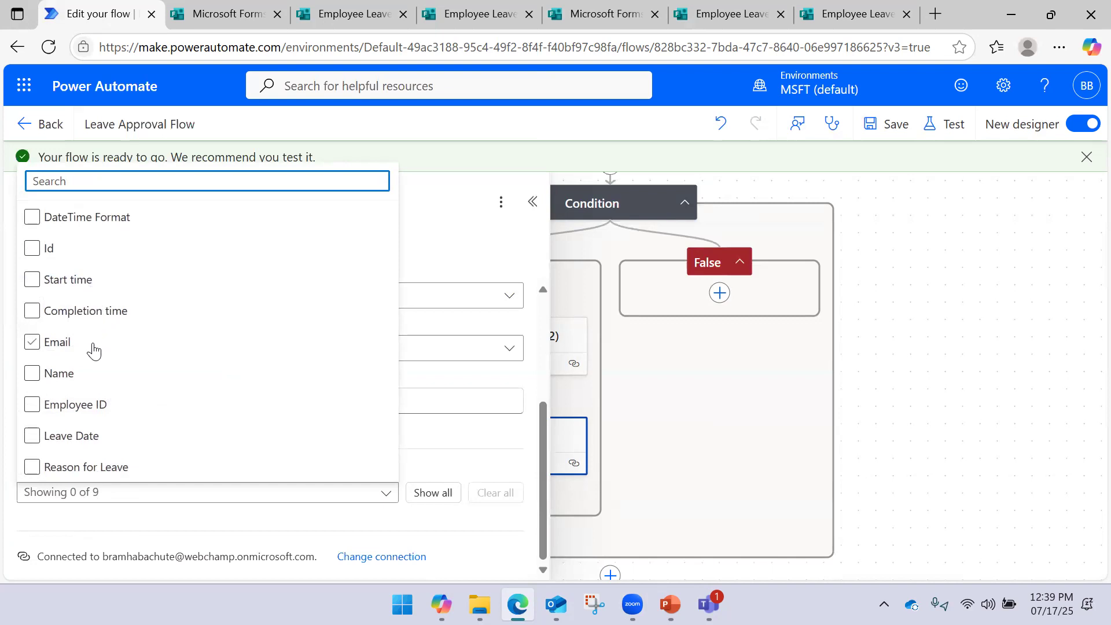
{"action": "left_click", "coordinate": [89, 476]}
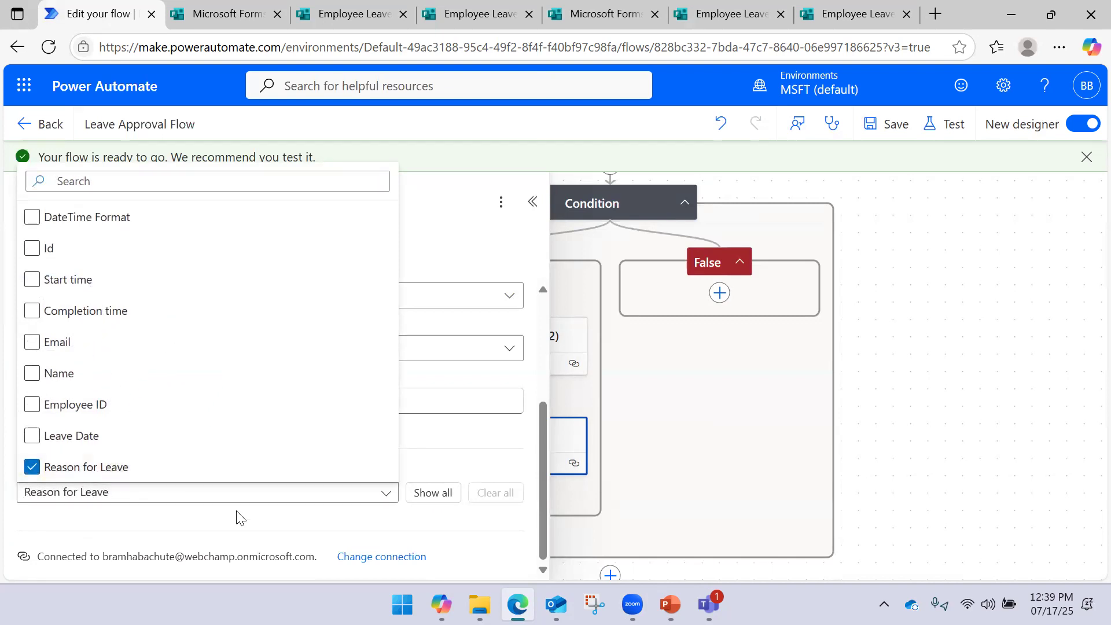
{"action": "left_click", "coordinate": [240, 518]}
Fill Reason for Leave with the approval's dynamic Outcome value and save the flow
{"action": "left_click", "coordinate": [262, 503]}
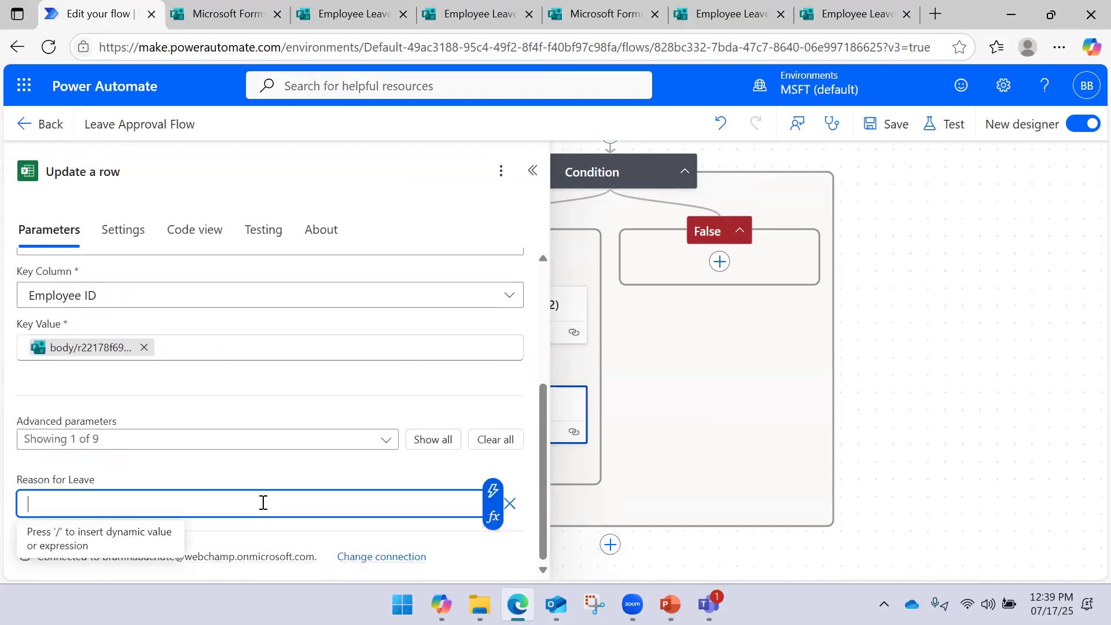
{"action": "left_click", "coordinate": [492, 491]}
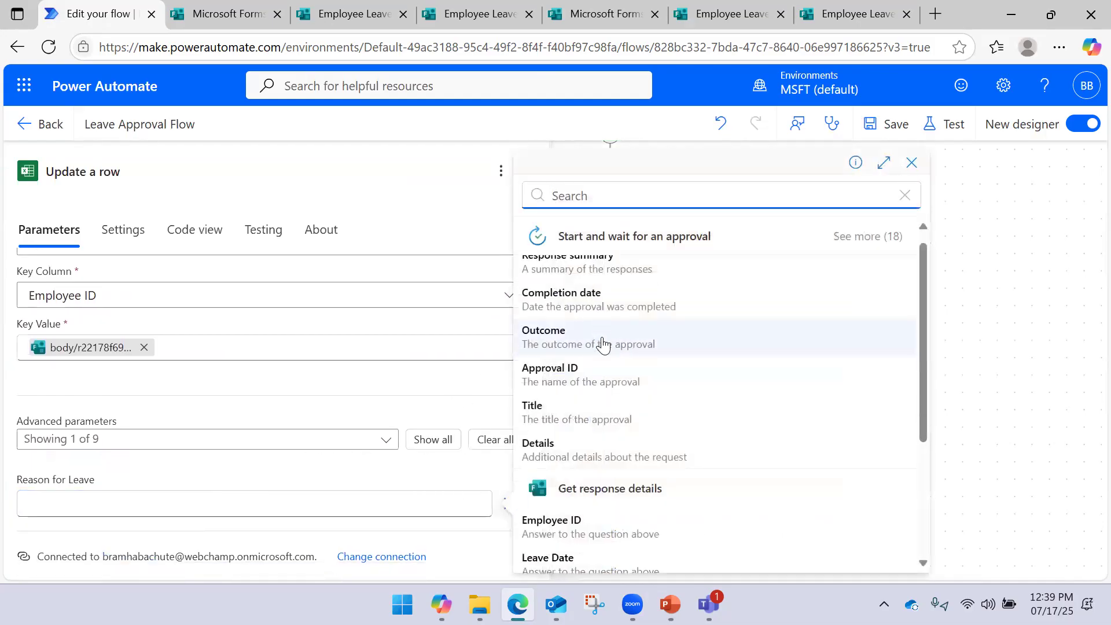
{"action": "scroll", "coordinate": [602, 344], "scroll_direction": "down", "scroll_amount": 3}
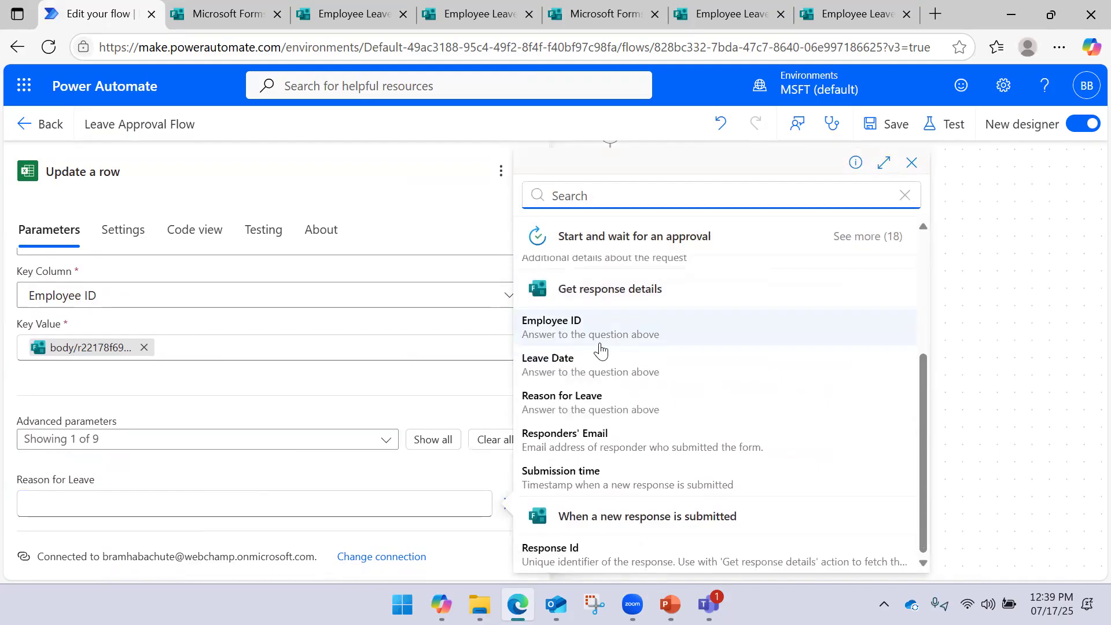
{"action": "scroll", "coordinate": [601, 351], "scroll_direction": "up", "scroll_amount": 3}
{"action": "left_click", "coordinate": [602, 346]}
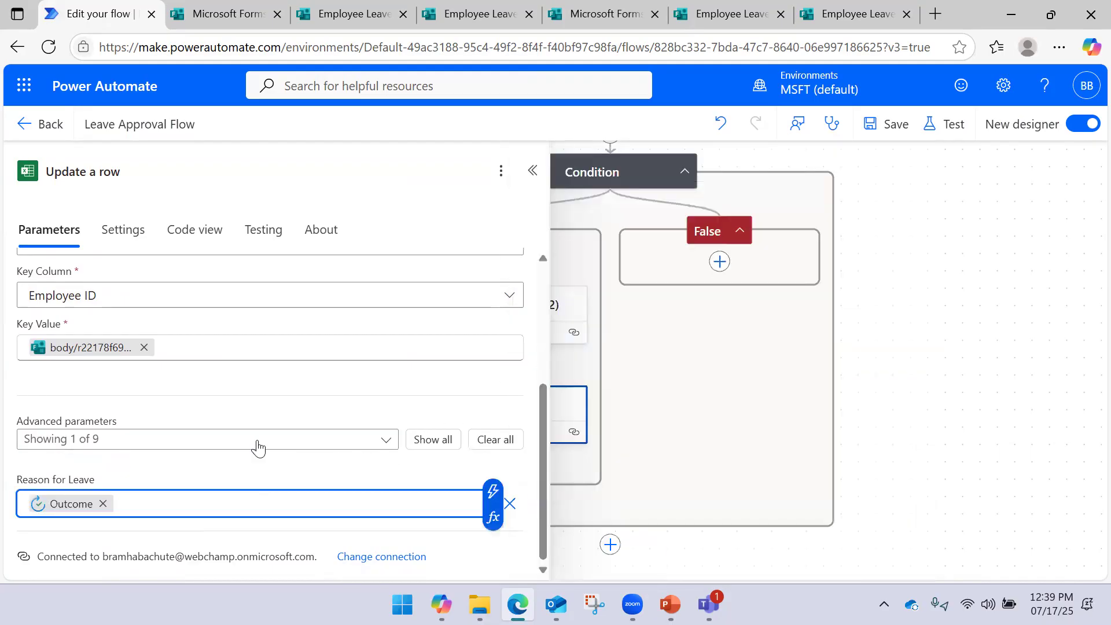
{"action": "left_click", "coordinate": [883, 130]}
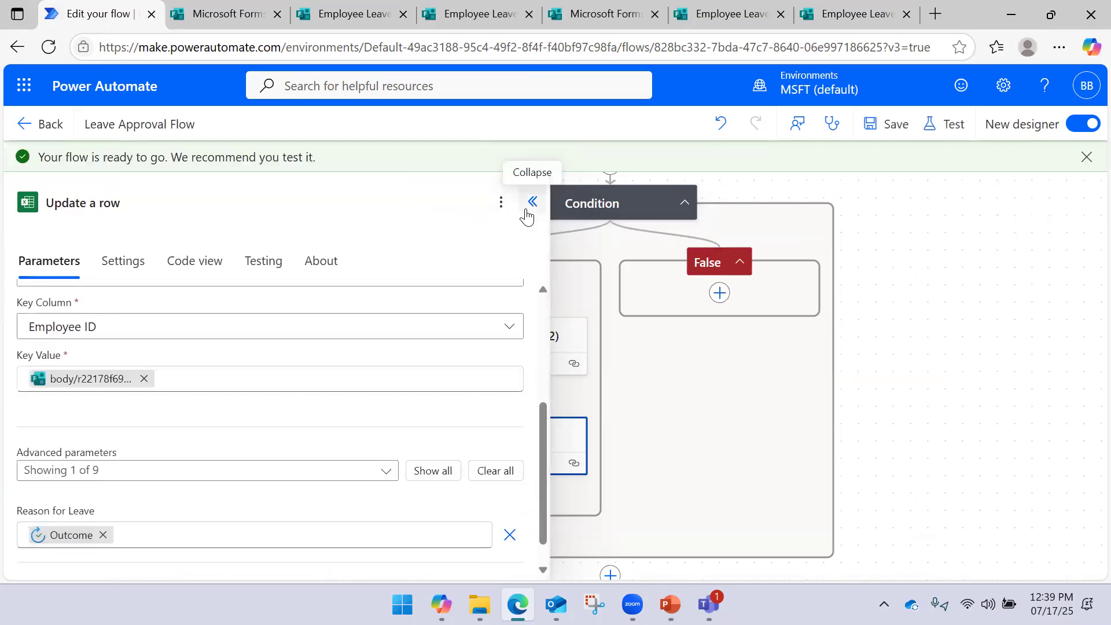
{"action": "left_click", "coordinate": [531, 202]}
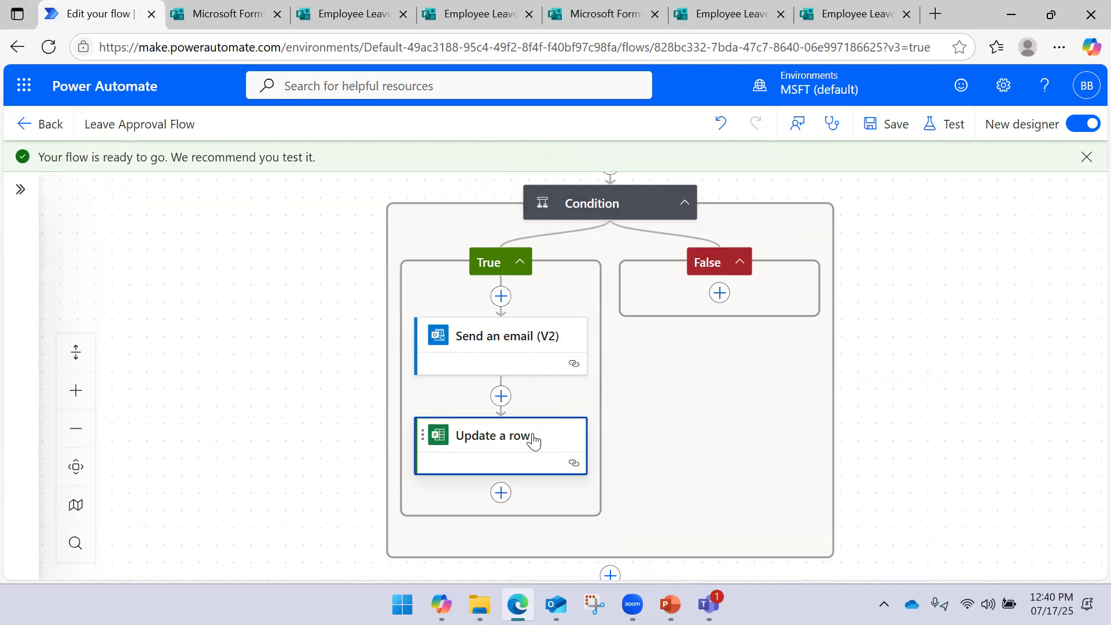
Copy the existing Send an email action after browsing the False branch's control actions
{"action": "left_click", "coordinate": [721, 293]}
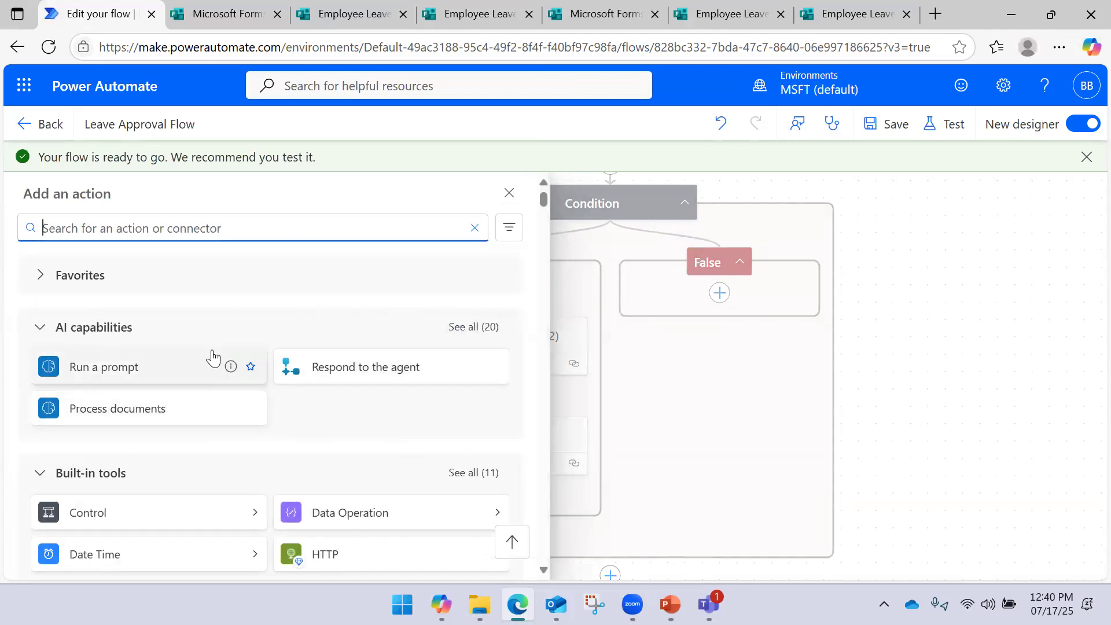
{"action": "left_click", "coordinate": [257, 515]}
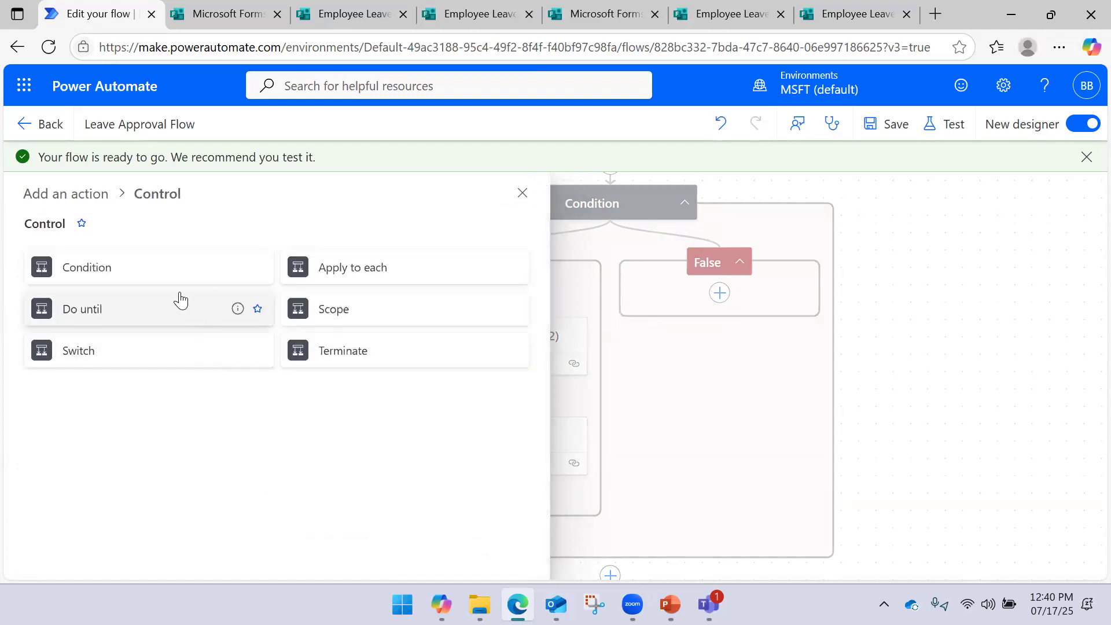
{"action": "left_click", "coordinate": [957, 322]}
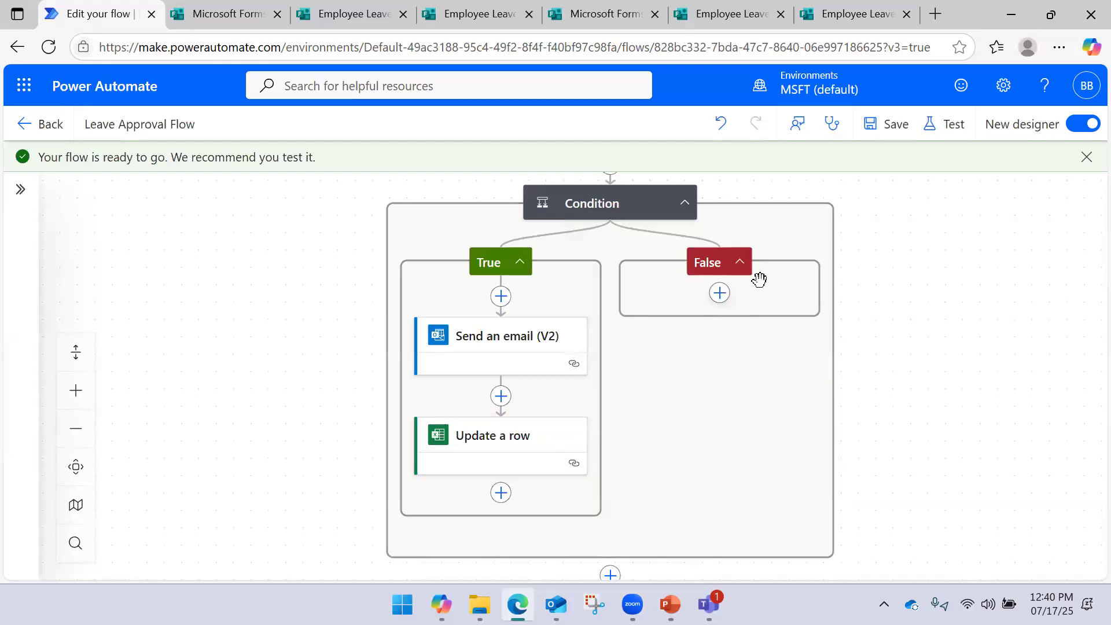
{"action": "left_click", "coordinate": [720, 293]}
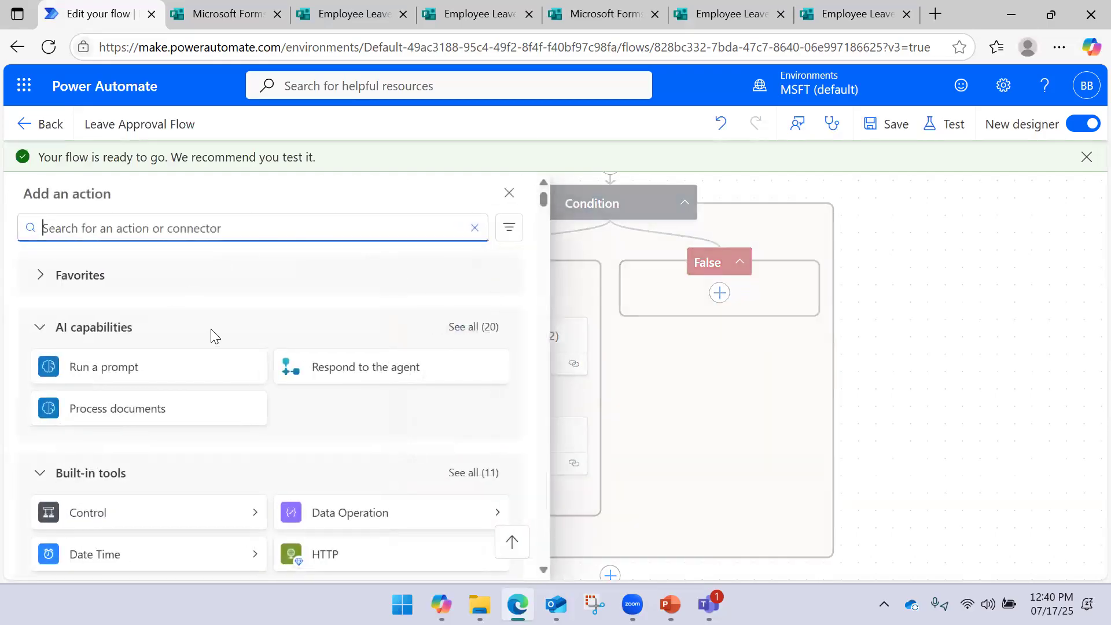
{"action": "left_click", "coordinate": [948, 290]}
{"action": "left_click", "coordinate": [526, 347]}
{"action": "right_click", "coordinate": [527, 350]}
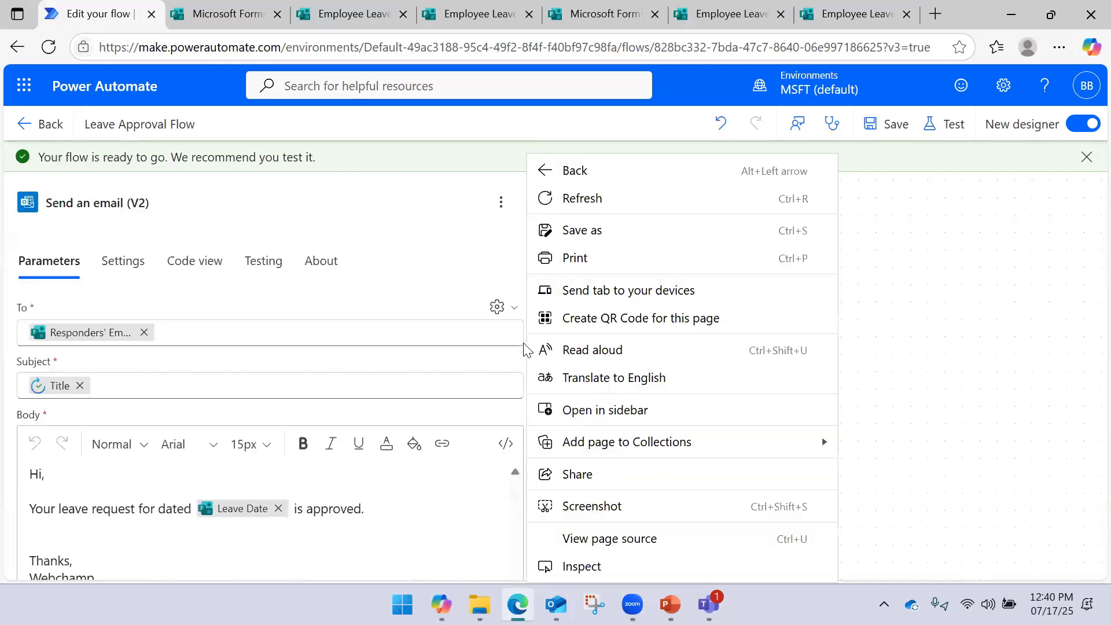
{"action": "left_click", "coordinate": [918, 280]}
{"action": "right_click", "coordinate": [555, 337]}
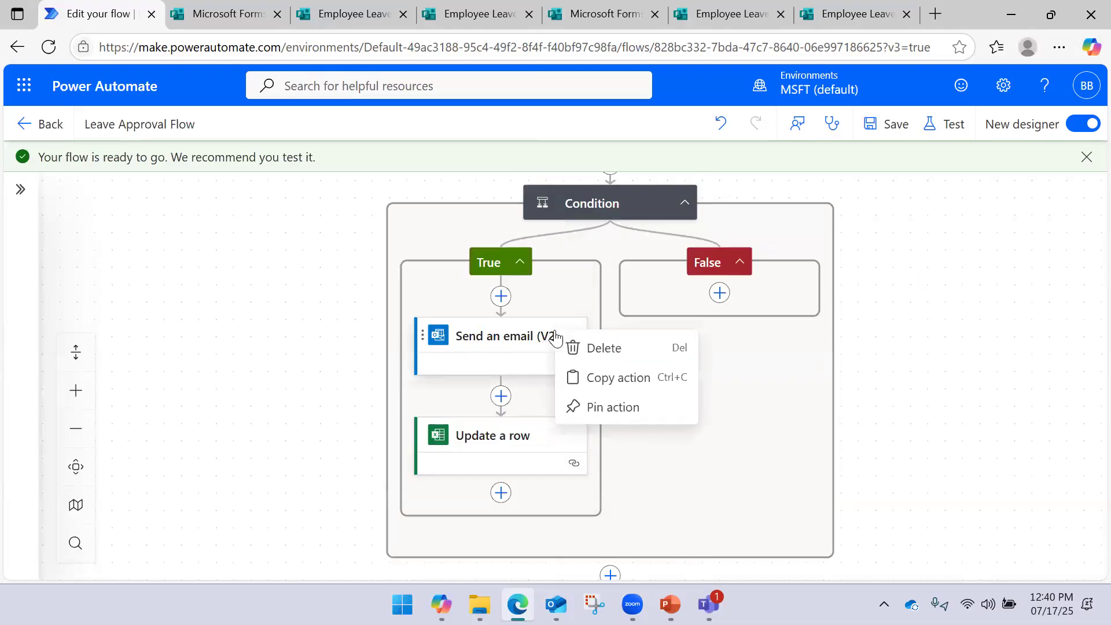
{"action": "left_click", "coordinate": [609, 377]}
After a failed paste into the False branch, search new actions for 'send an emai'
{"action": "left_click", "coordinate": [719, 292]}
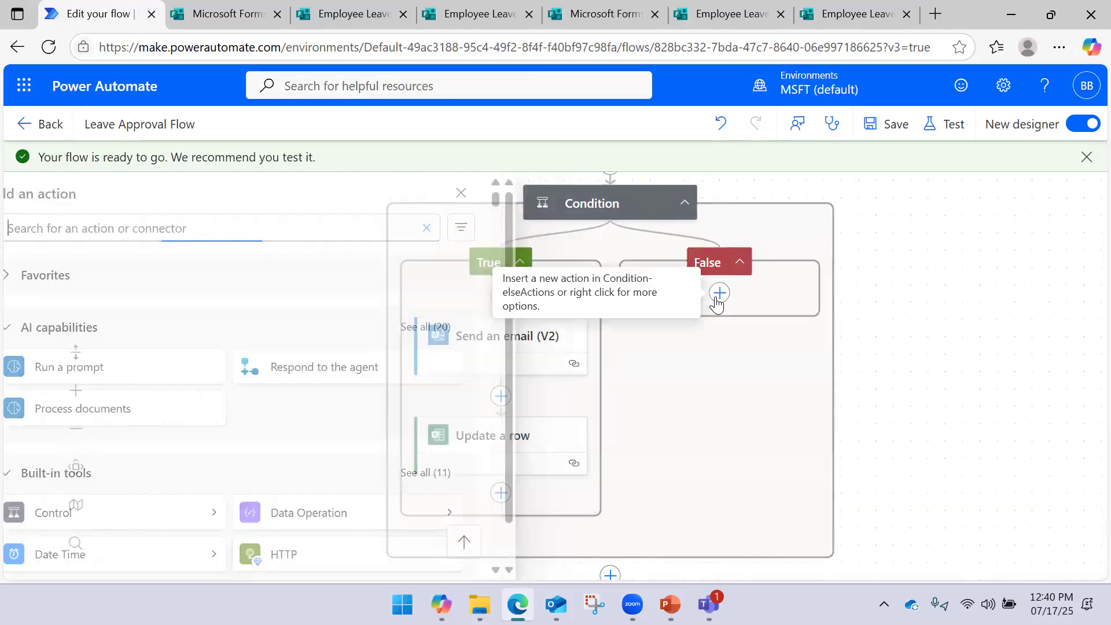
{"action": "left_click", "coordinate": [938, 266]}
{"action": "right_click", "coordinate": [770, 301]}
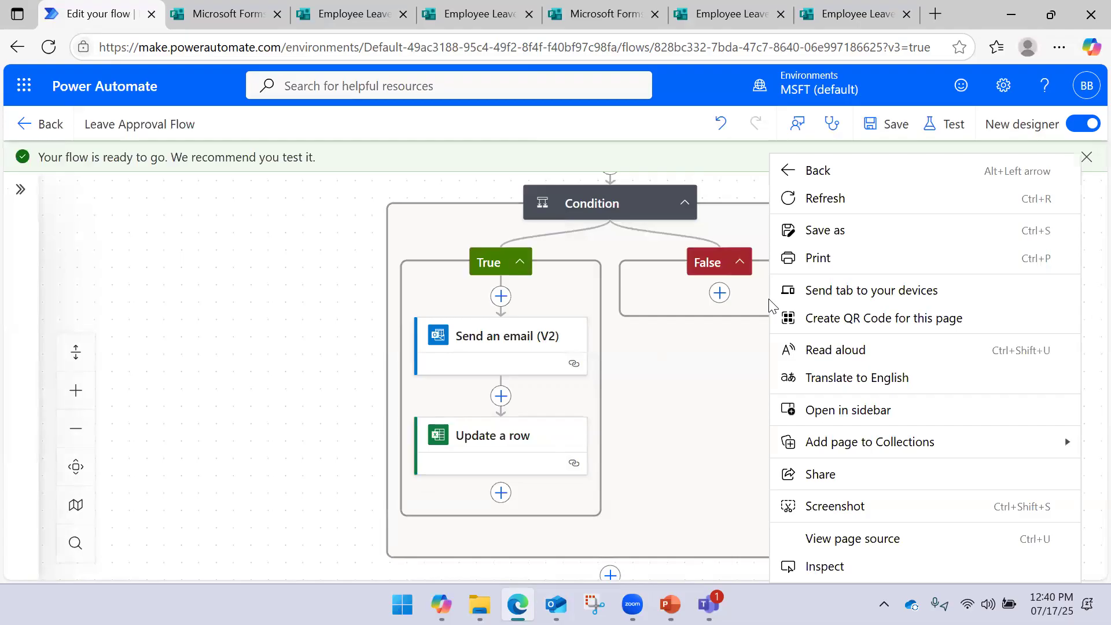
{"action": "left_click", "coordinate": [679, 384]}
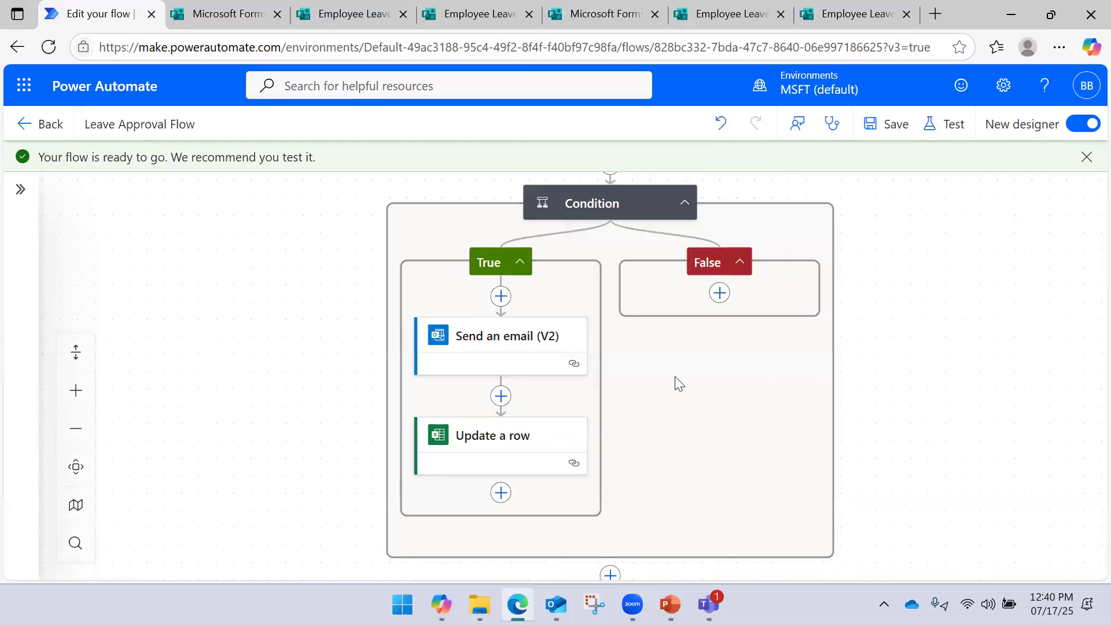
{"action": "left_click", "coordinate": [719, 294]}
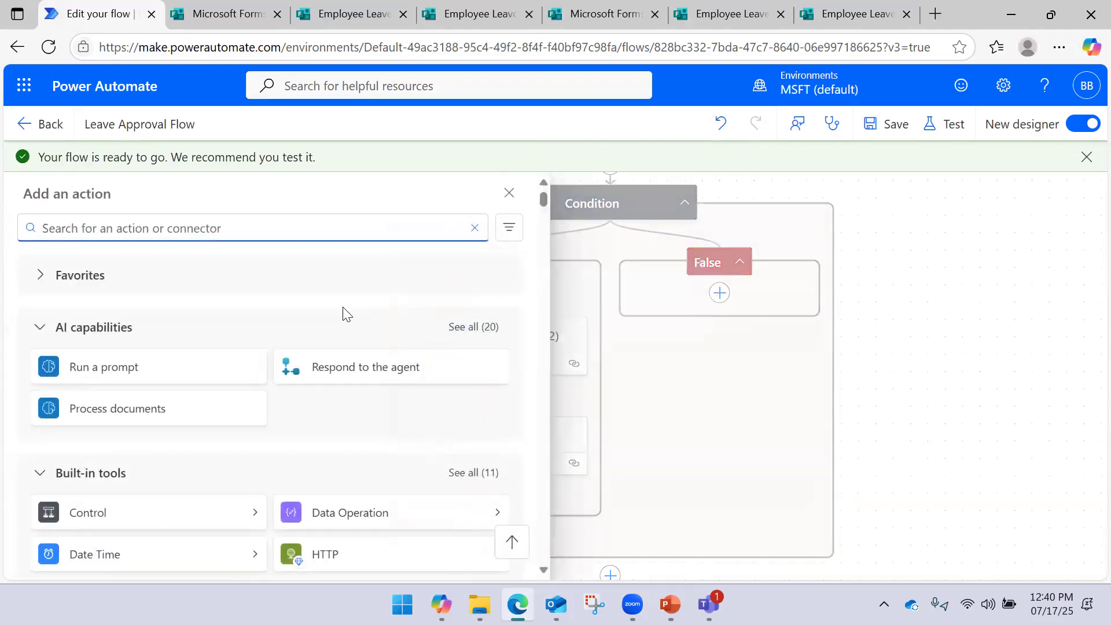
{"action": "left_click", "coordinate": [700, 342]}
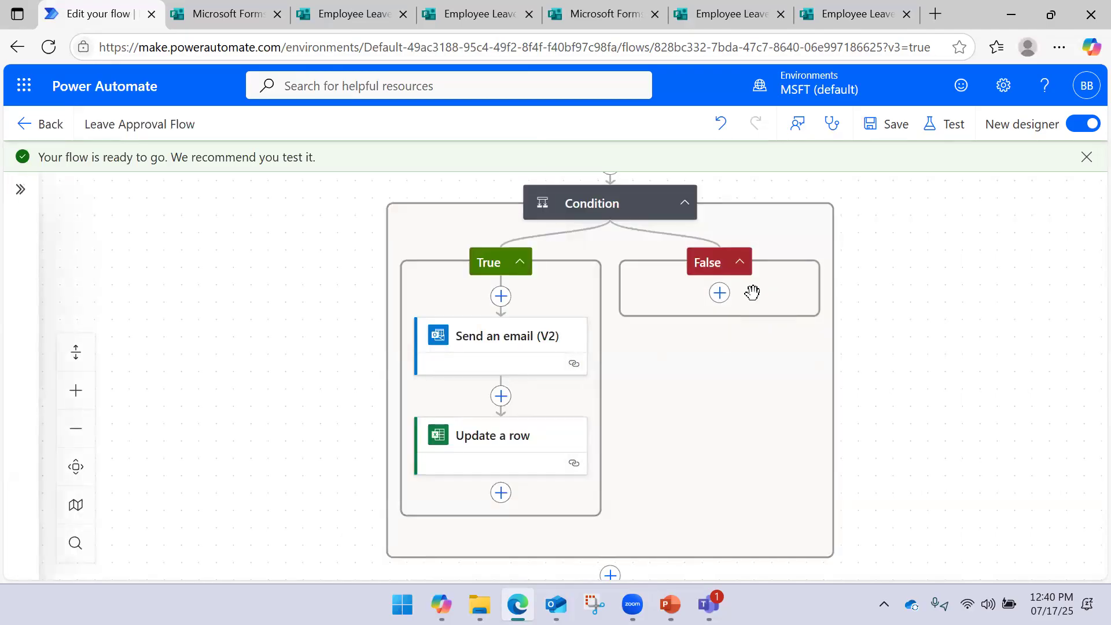
{"action": "left_click", "coordinate": [720, 293]}
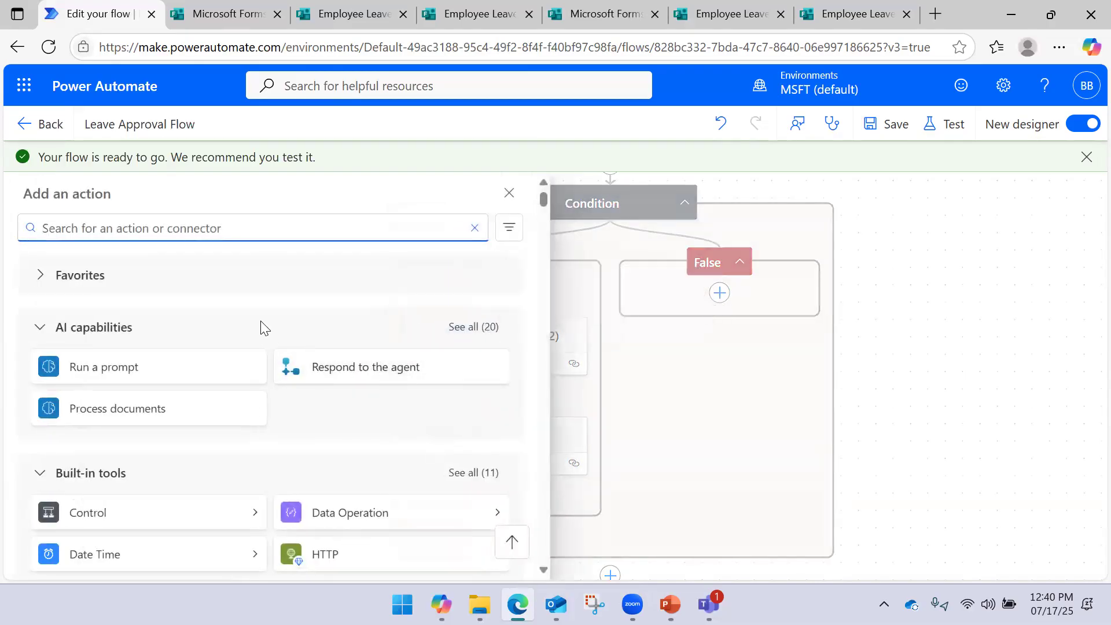
{"action": "type", "text": "send "}
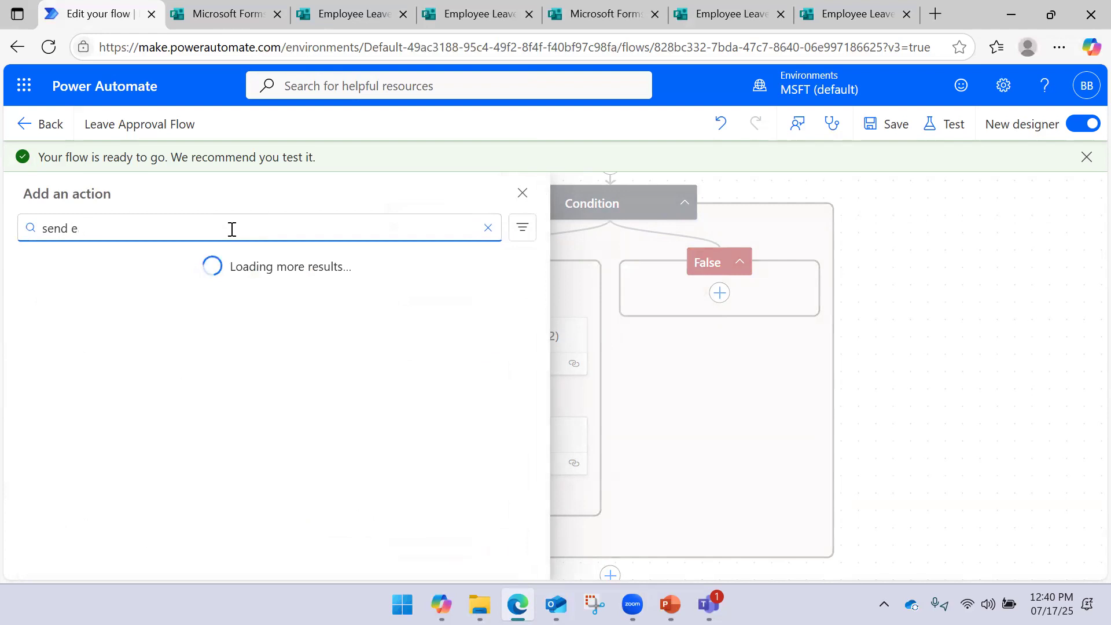
{"action": "type", "text": "an email"}
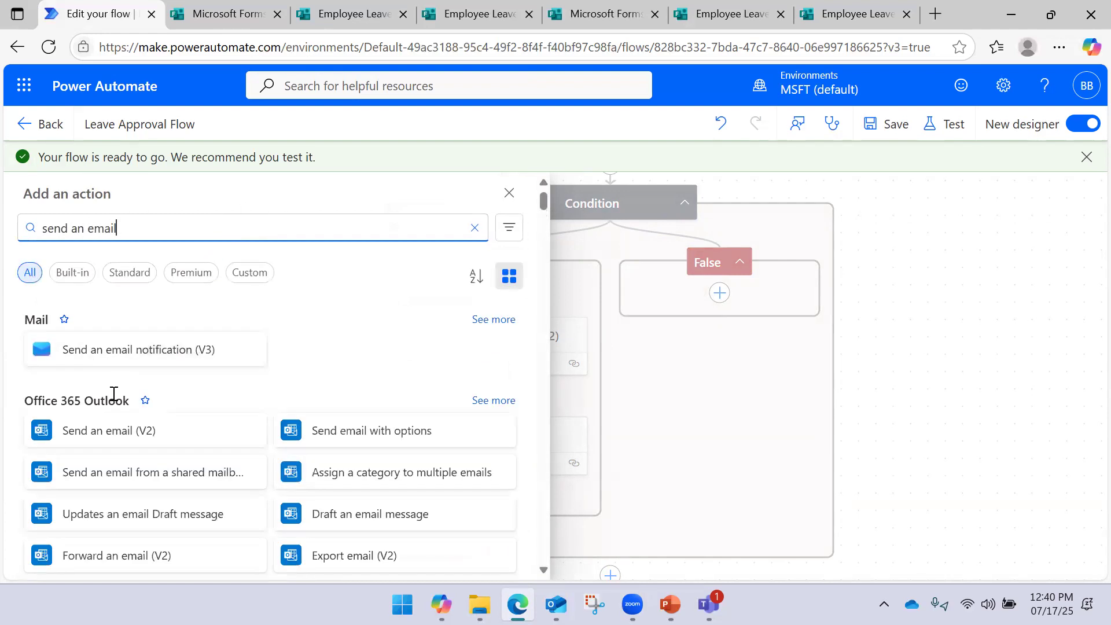
Add Send an email (V2) to the False branch, addressed to dynamic Responders' Email
{"action": "left_click", "coordinate": [131, 430]}
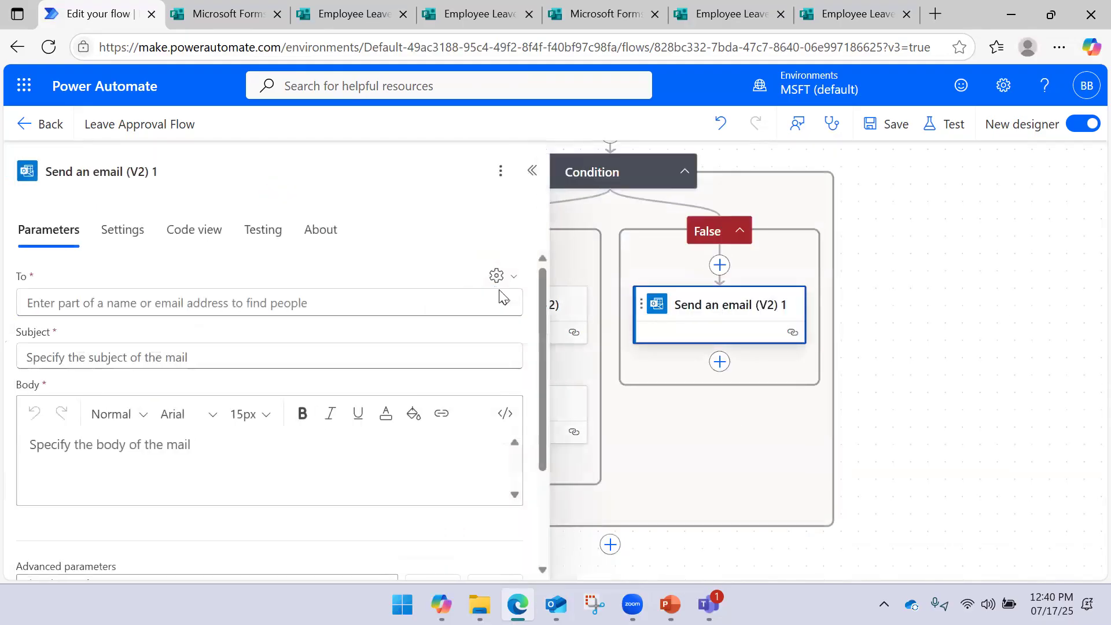
{"action": "left_click", "coordinate": [373, 306]}
{"action": "left_click", "coordinate": [505, 282]}
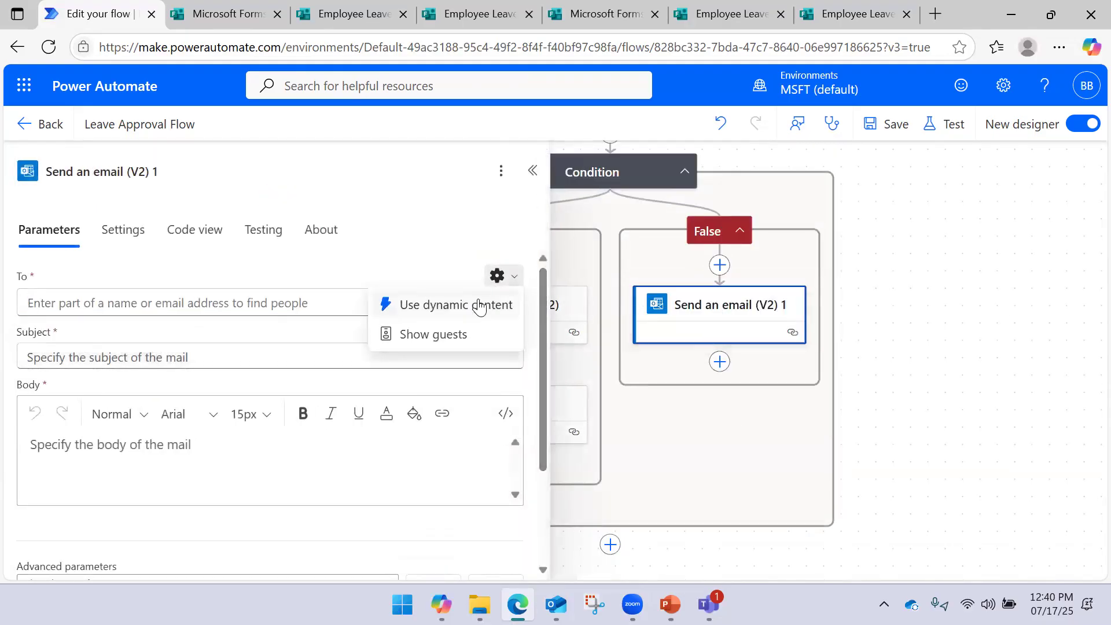
{"action": "left_click", "coordinate": [492, 302]}
{"action": "left_click", "coordinate": [505, 286]}
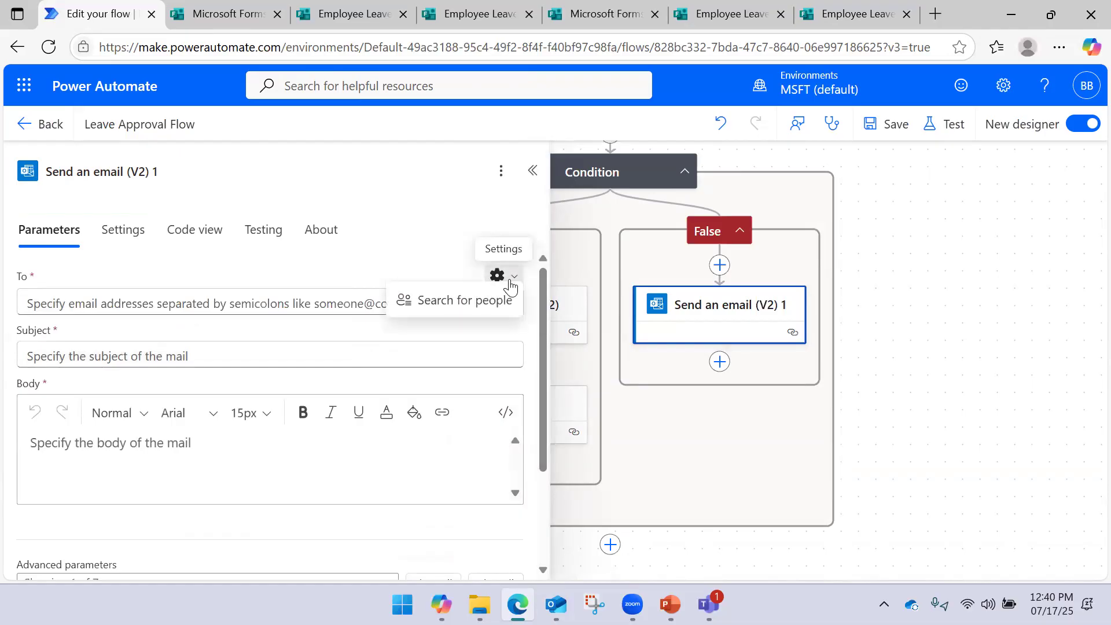
{"action": "left_click", "coordinate": [300, 297]}
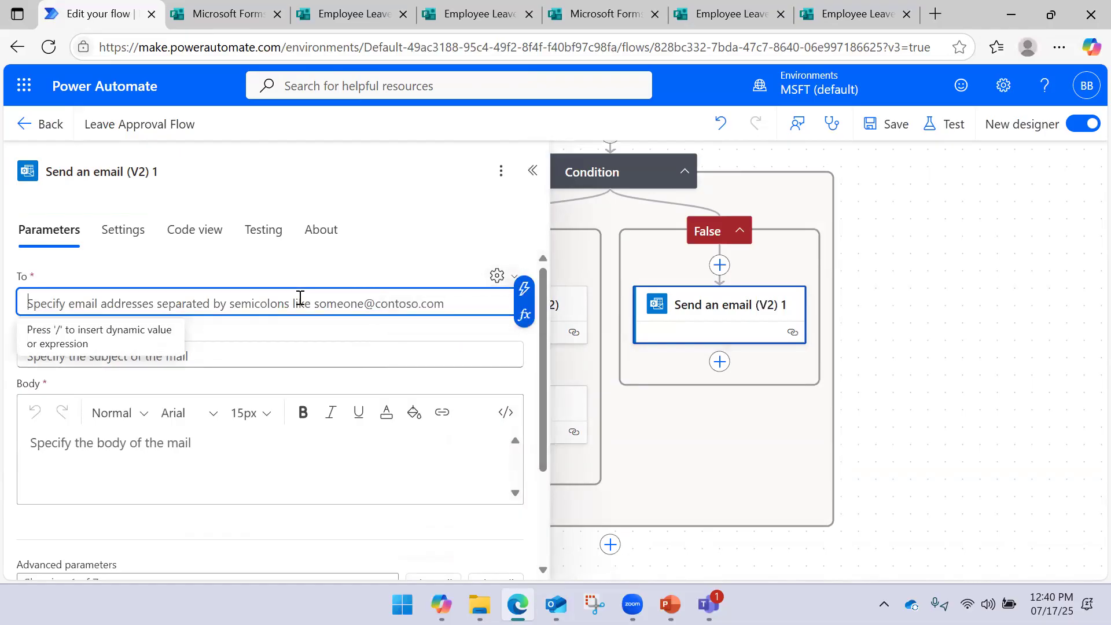
{"action": "left_click", "coordinate": [523, 290]}
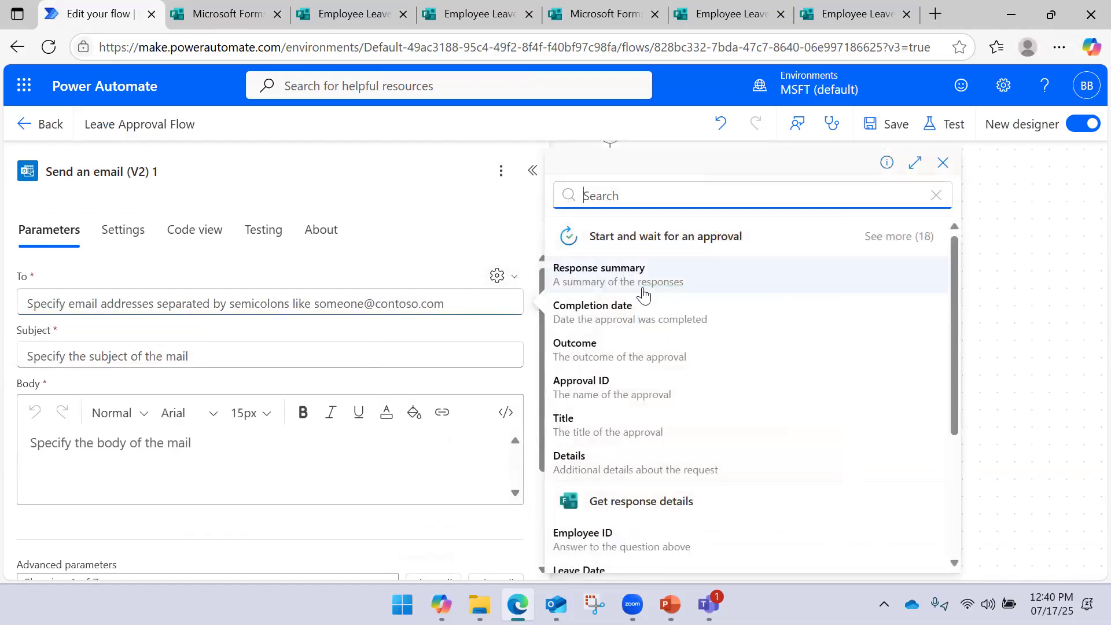
{"action": "scroll", "coordinate": [656, 362], "scroll_direction": "down", "scroll_amount": 3}
{"action": "scroll", "coordinate": [637, 400], "scroll_direction": "down", "scroll_amount": 1}
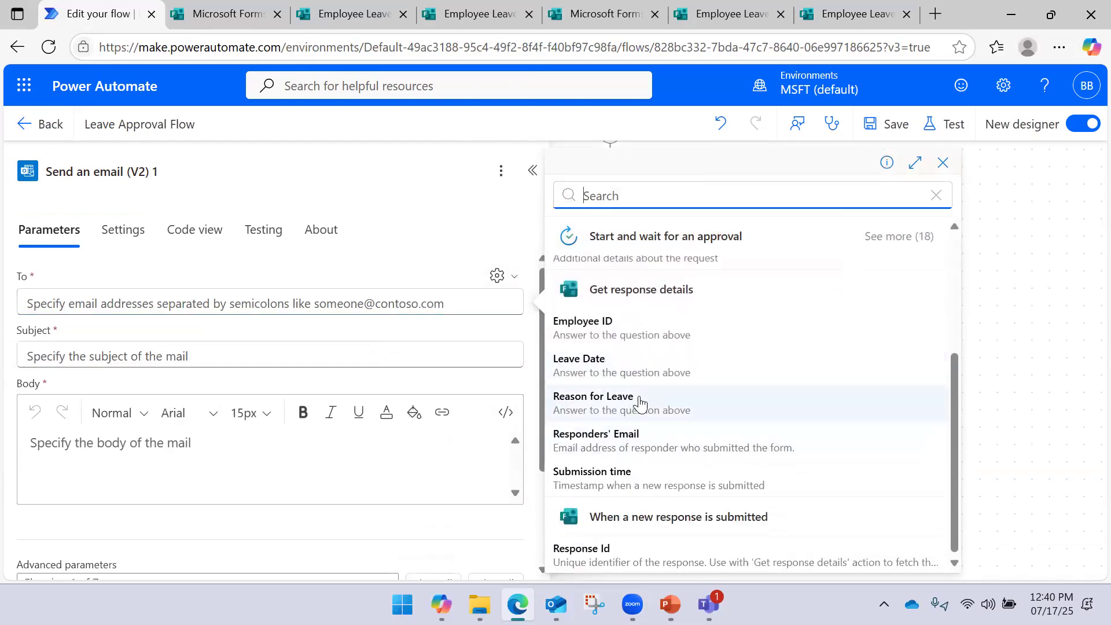
{"action": "left_click", "coordinate": [620, 436]}
Set the email Subject to the approval's dynamic Title, found by searching 'titl'
{"action": "left_click", "coordinate": [276, 354]}
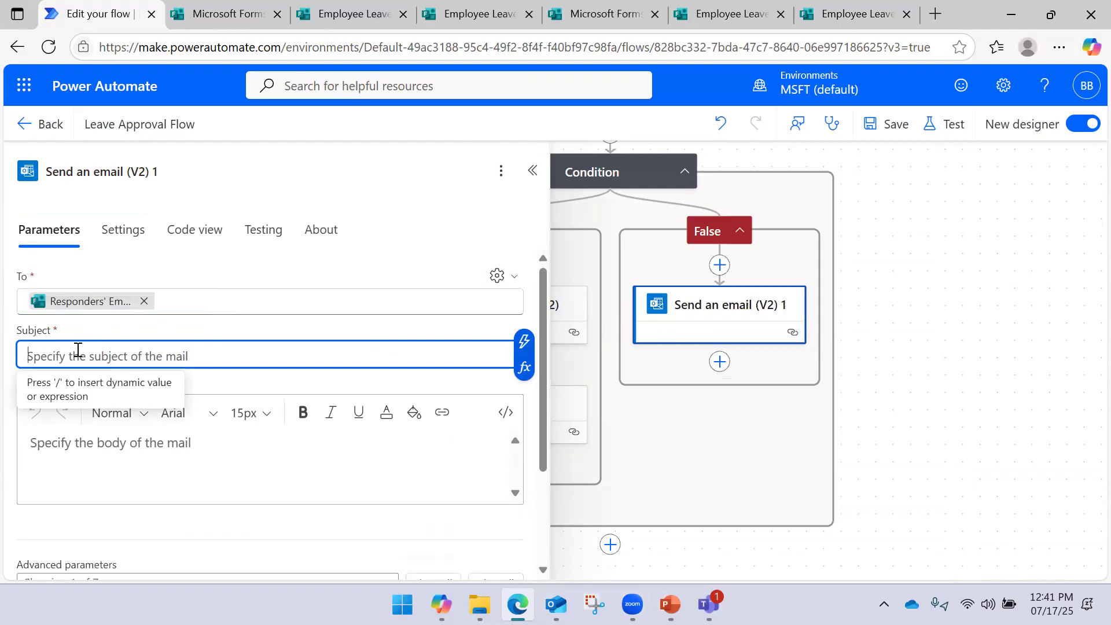
{"action": "left_click", "coordinate": [516, 347]}
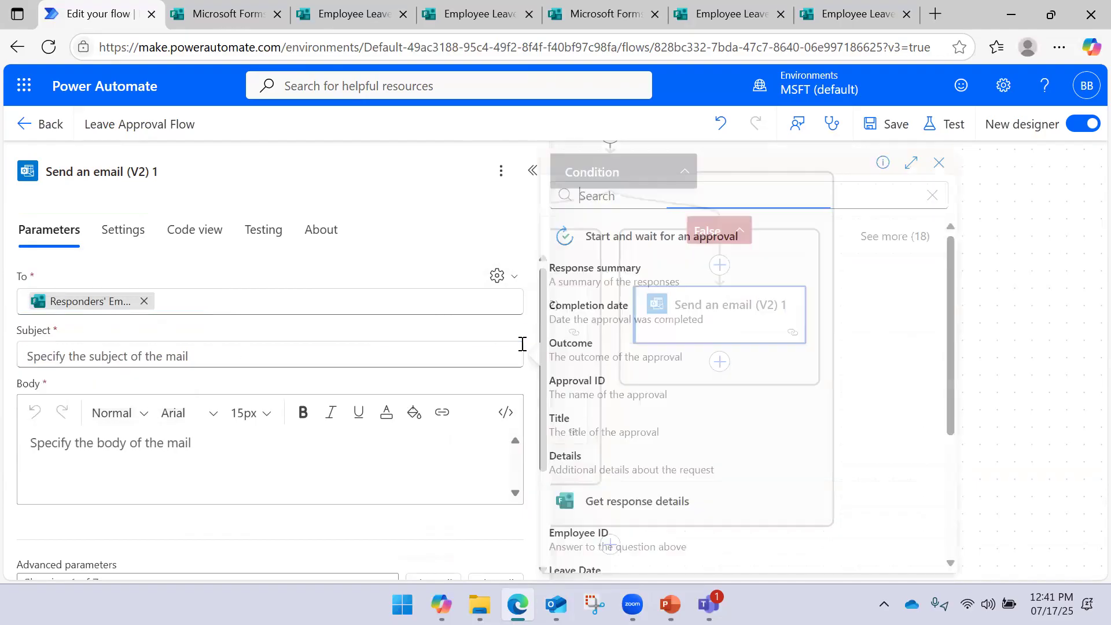
{"action": "scroll", "coordinate": [650, 317], "scroll_direction": "down", "scroll_amount": 2}
{"action": "scroll", "coordinate": [650, 318], "scroll_direction": "down", "scroll_amount": 1}
{"action": "scroll", "coordinate": [650, 318], "scroll_direction": "up", "scroll_amount": 4}
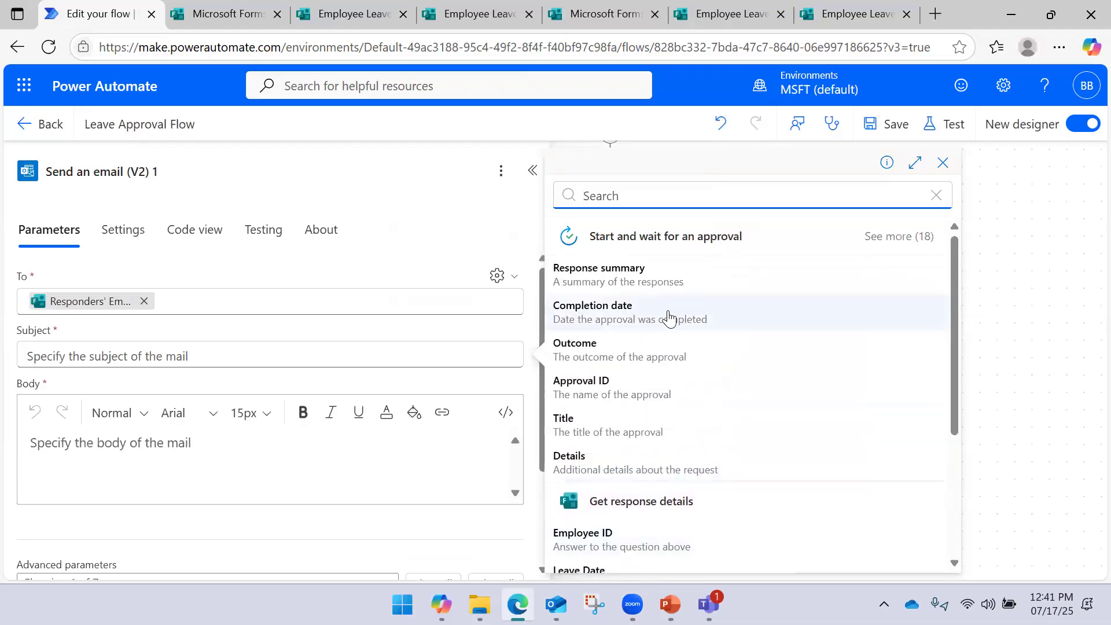
{"action": "left_click", "coordinate": [899, 237]}
{"action": "scroll", "coordinate": [683, 306], "scroll_direction": "down", "scroll_amount": 8}
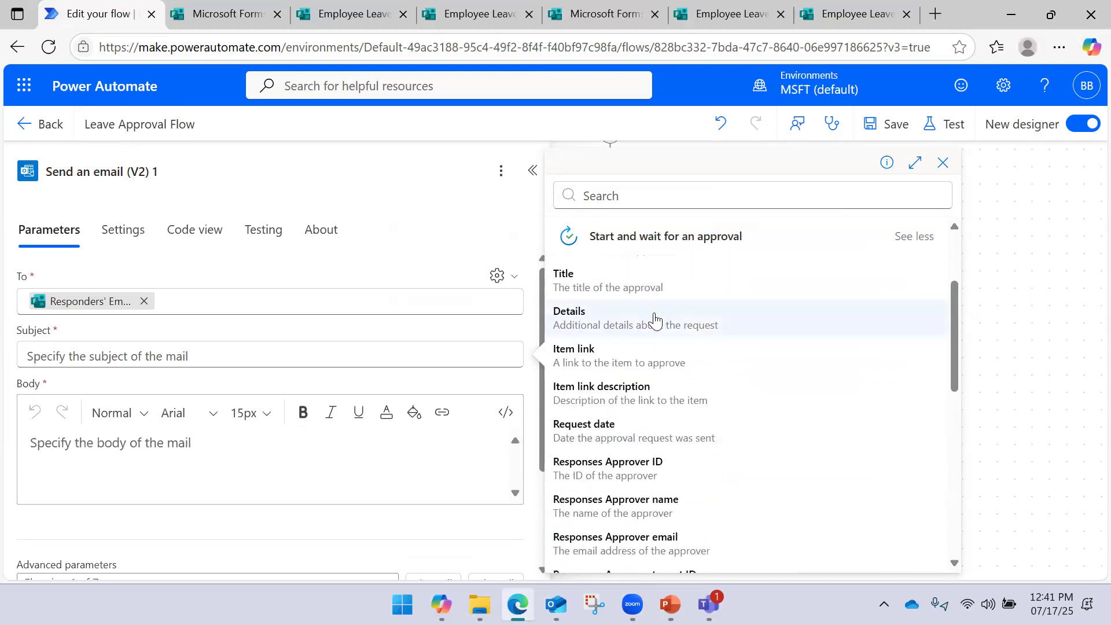
{"action": "scroll", "coordinate": [666, 312], "scroll_direction": "up", "scroll_amount": 8}
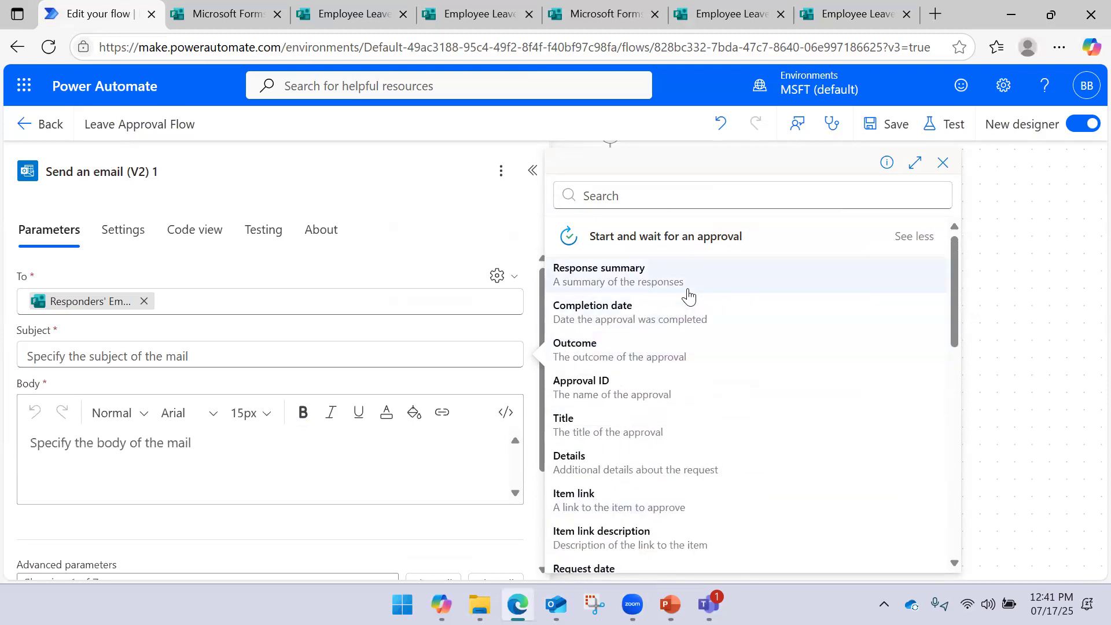
{"action": "left_click", "coordinate": [639, 197]}
{"action": "type", "text": "titl"}
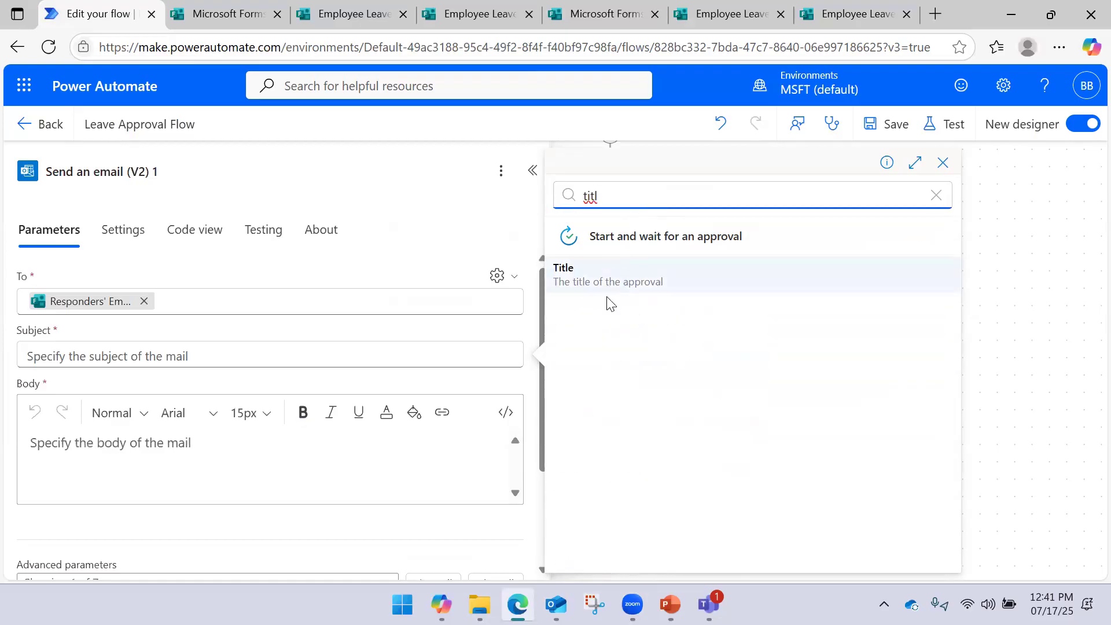
{"action": "left_click", "coordinate": [614, 275]}
{"action": "left_click", "coordinate": [140, 457]}
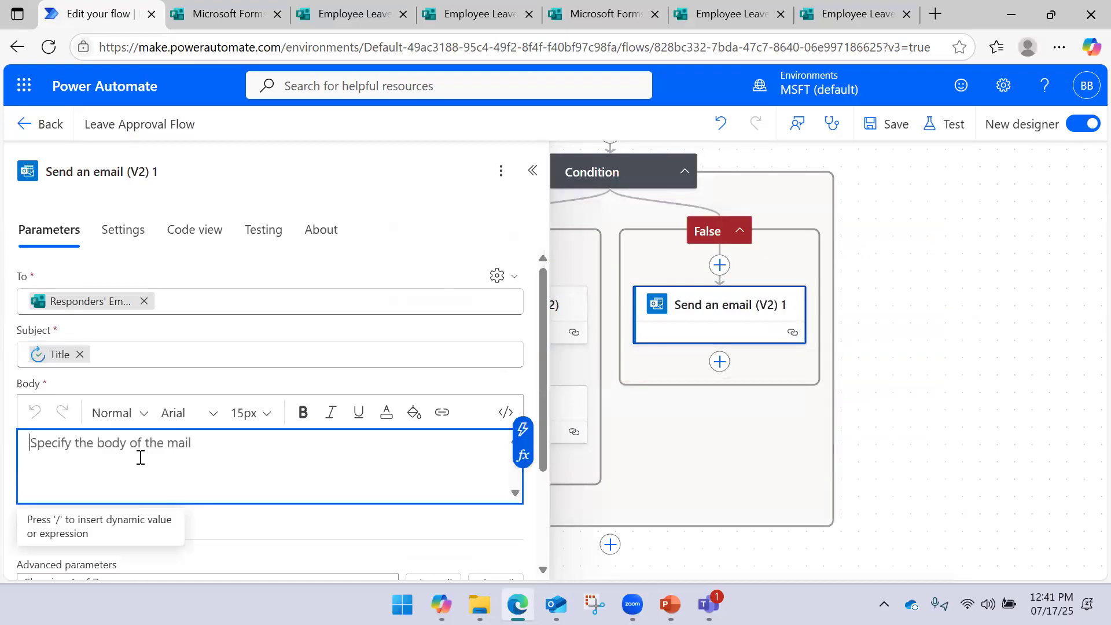
Write 'Hi,' and a line saying the leave dated Leave Date is Rejected / Cancelled
{"action": "type", "text": "Hi"}
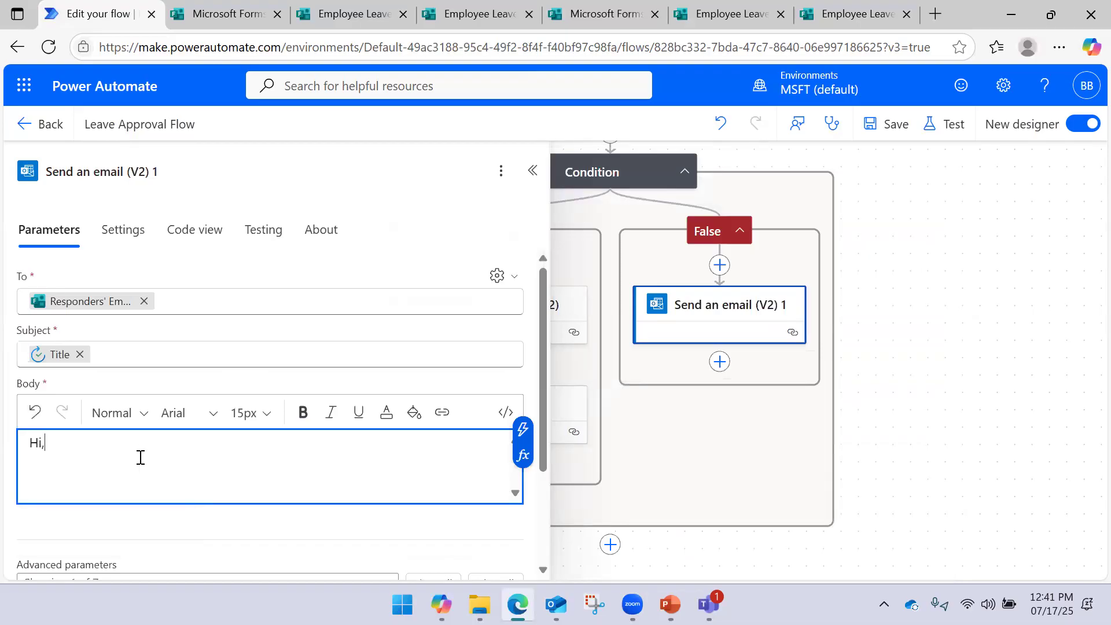
{"action": "type", "text": ","}
{"action": "key", "text": "Return"}
{"action": "key", "text": "Return"}
{"action": "type", "text": "You are re"}
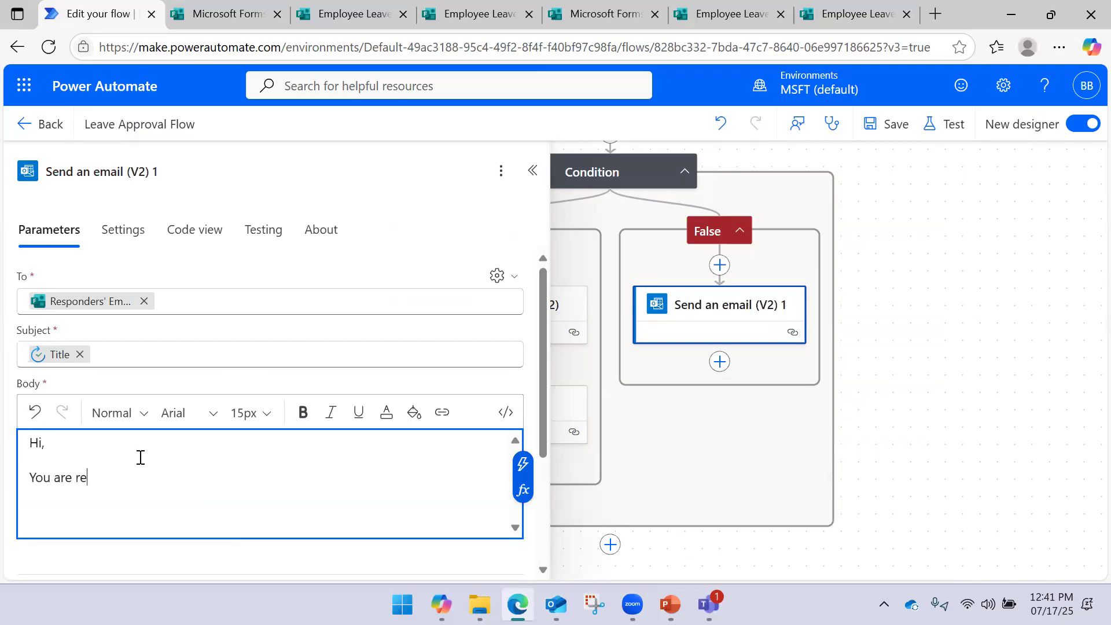
{"action": "type", "text": "quest for the leave dated"}
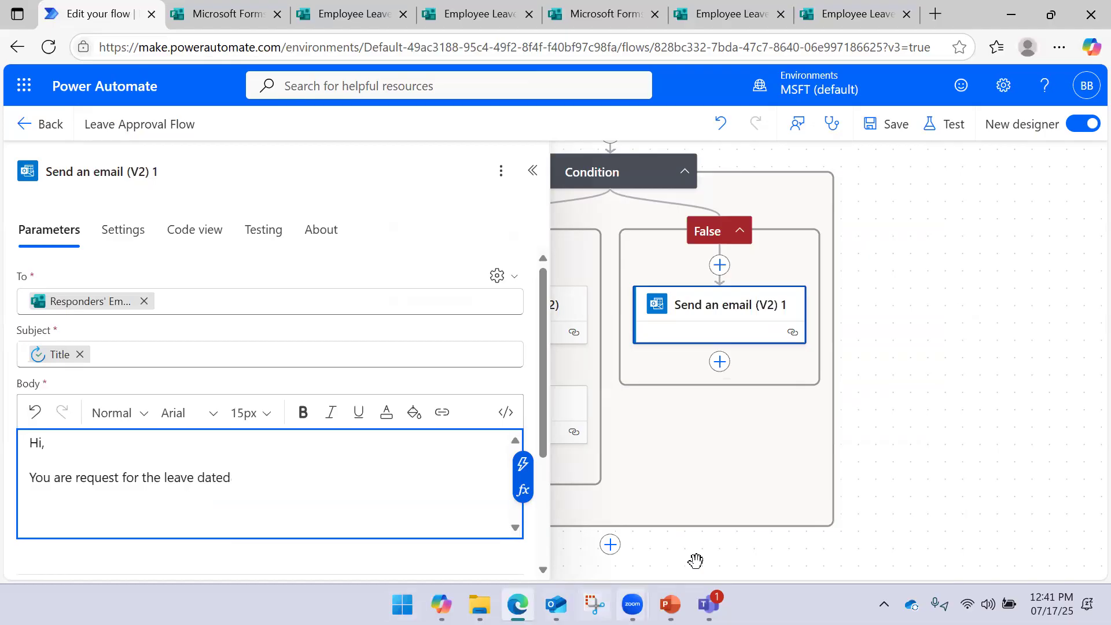
{"action": "left_click", "coordinate": [523, 465]}
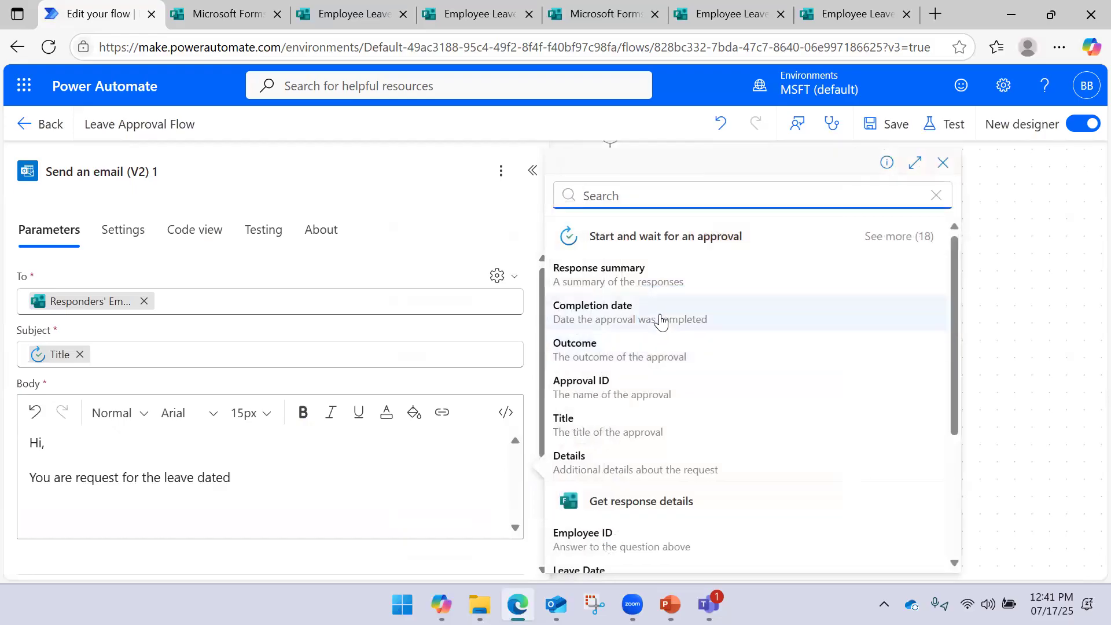
{"action": "scroll", "coordinate": [657, 329], "scroll_direction": "down", "scroll_amount": 3}
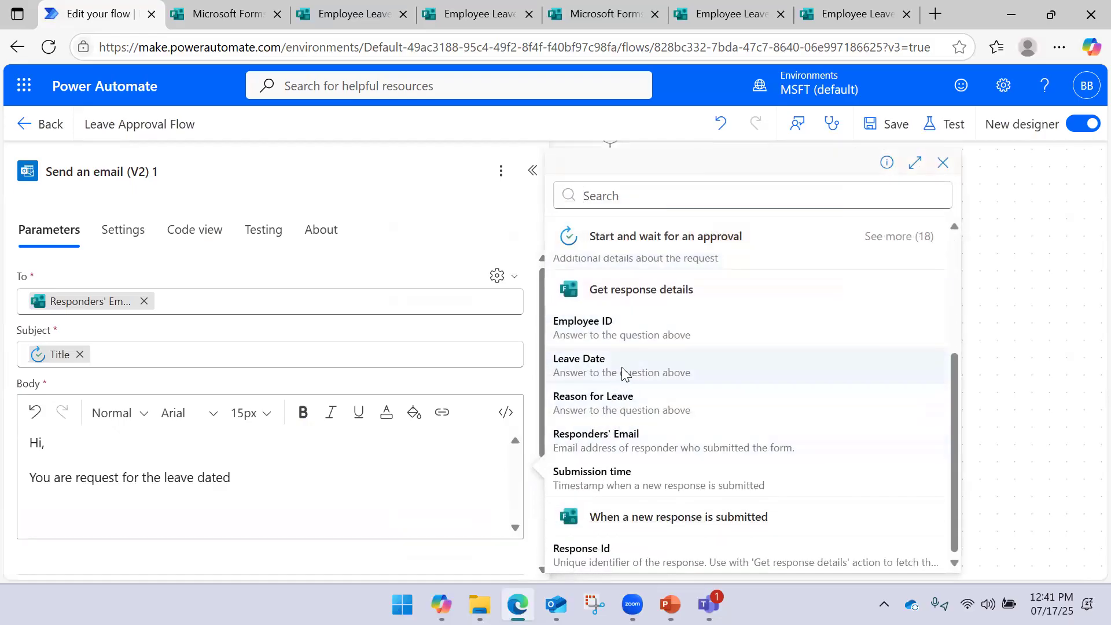
{"action": "left_click", "coordinate": [617, 370]}
{"action": "type", "text": "i"}
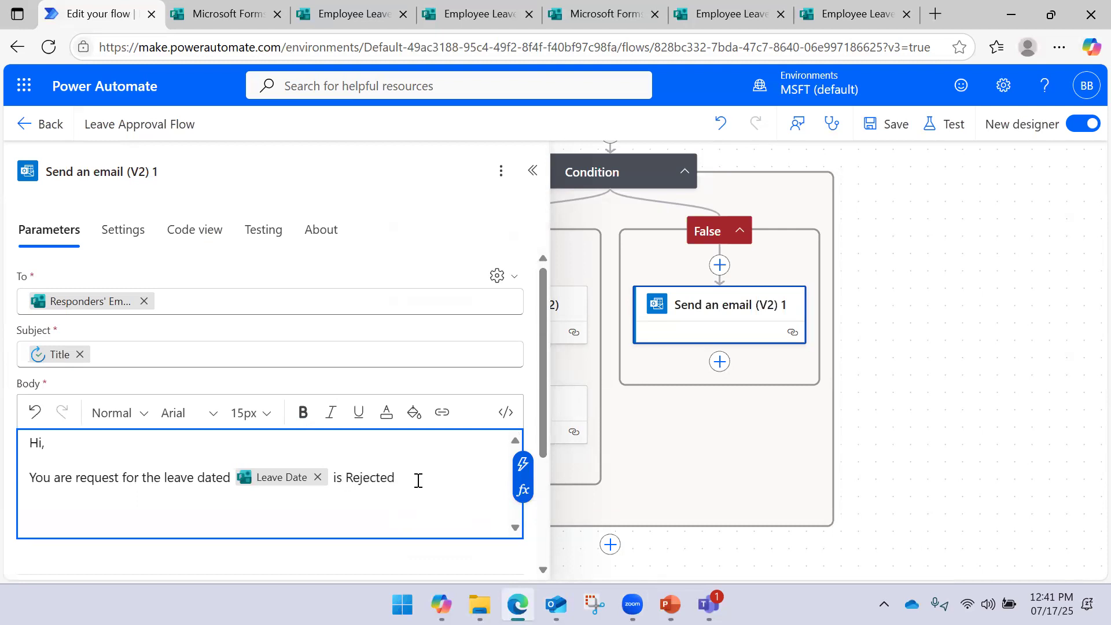
{"action": "type", "text": "s Rejected / Cancelled."}
Add the 'Thanks,' sign-off line and toggle an option under the email's Advanced parameters
{"action": "key", "text": "Return"}
{"action": "key", "text": "Return"}
{"action": "type", "text": "Thanks,"}
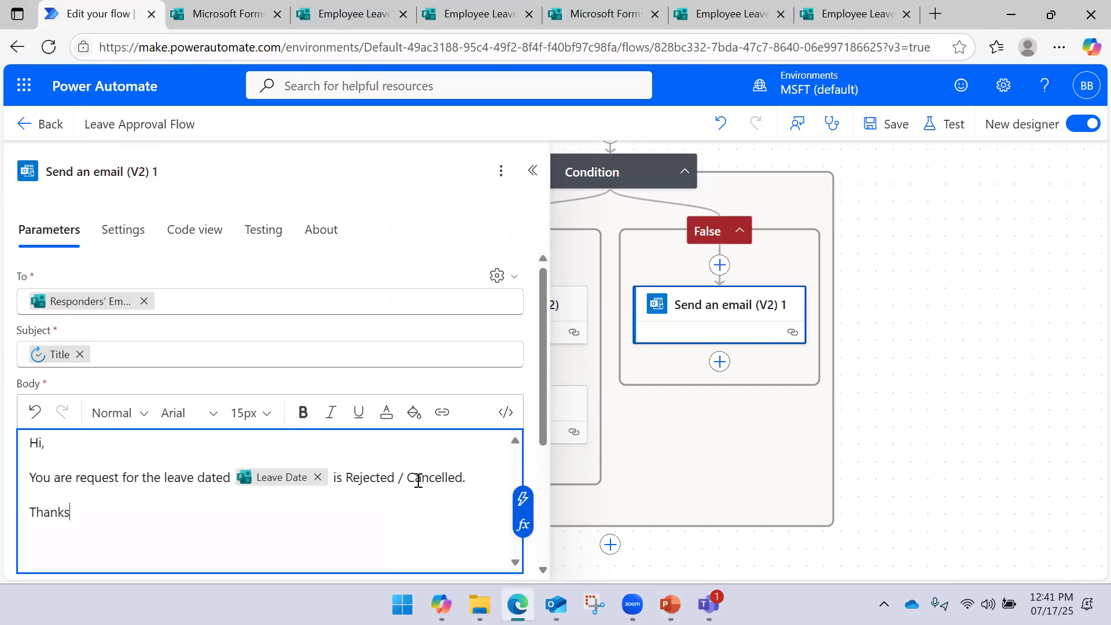
{"action": "key", "text": "Return"}
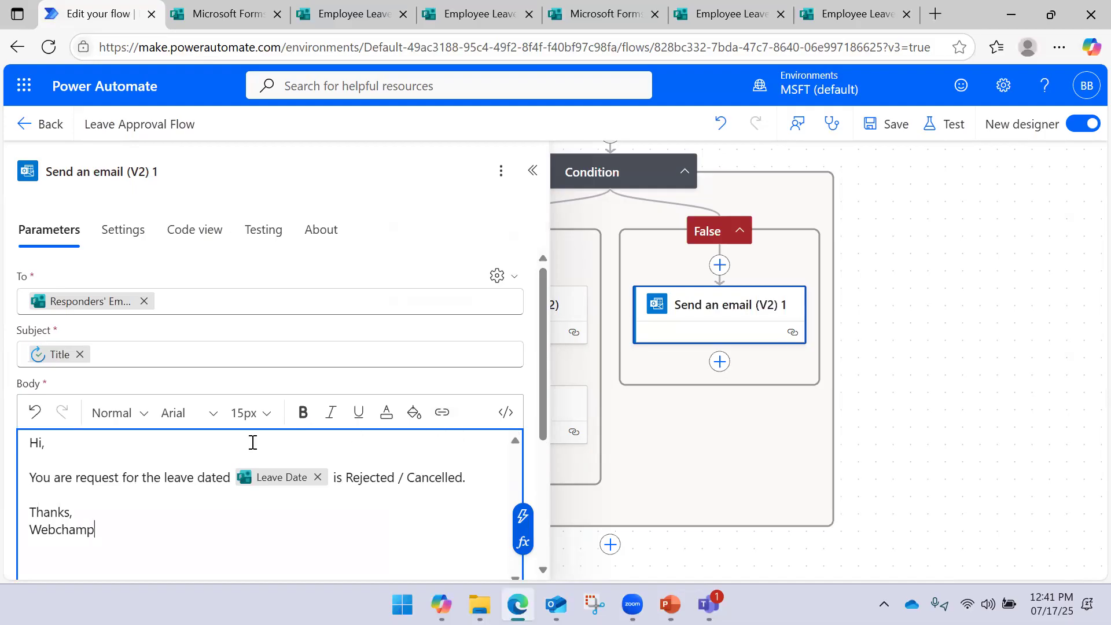
{"action": "scroll", "coordinate": [260, 446], "scroll_direction": "down", "scroll_amount": 4}
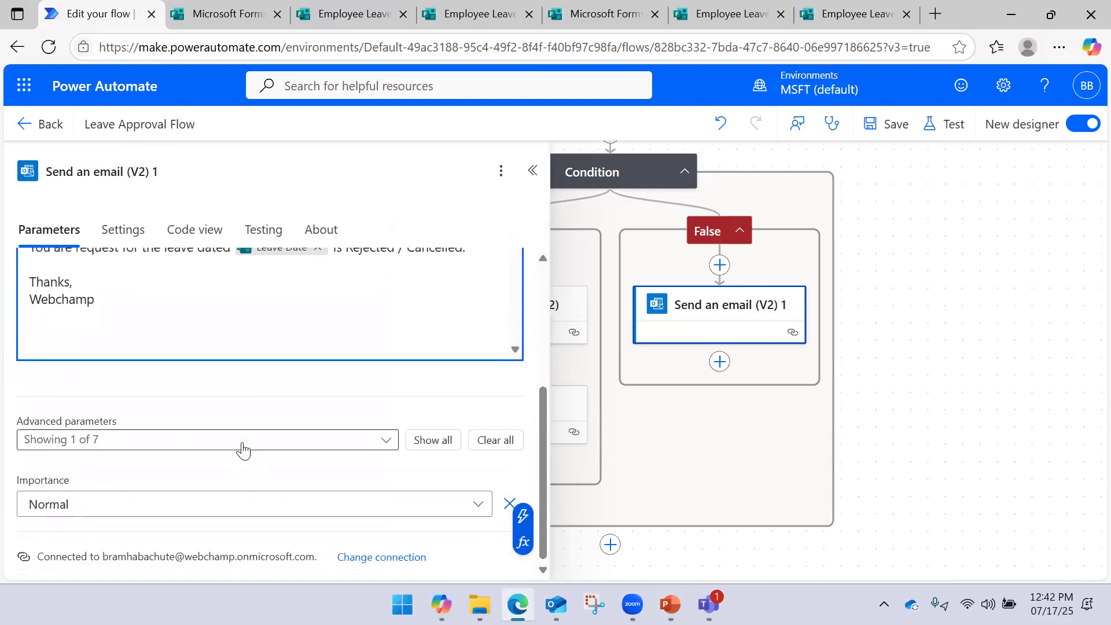
{"action": "left_click", "coordinate": [149, 442]}
{"action": "left_click", "coordinate": [130, 325]}
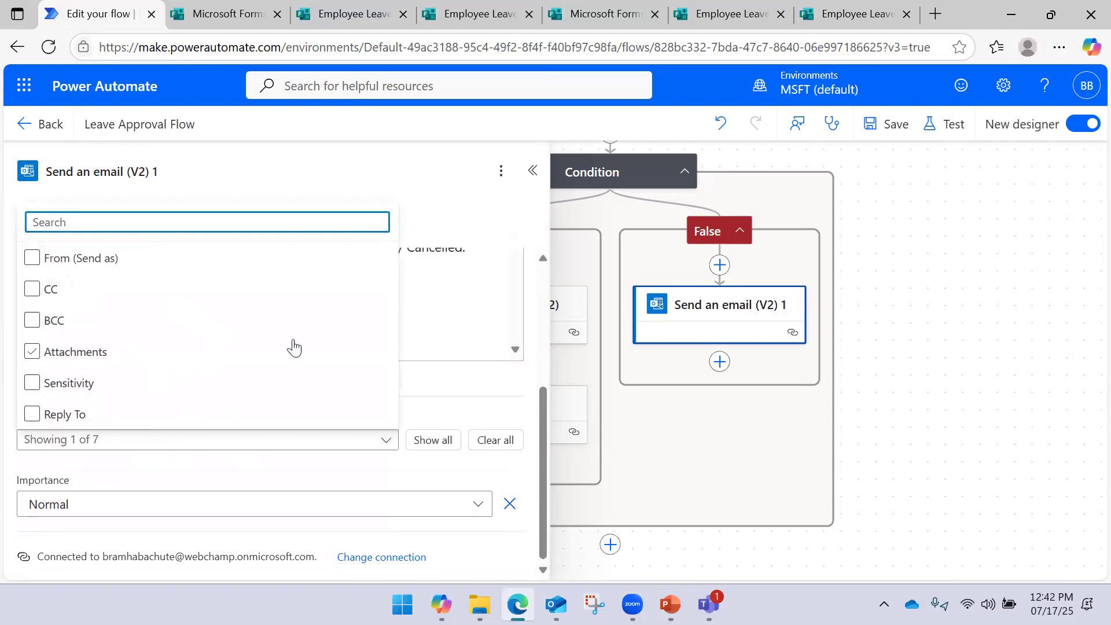
{"action": "left_click", "coordinate": [439, 392]}
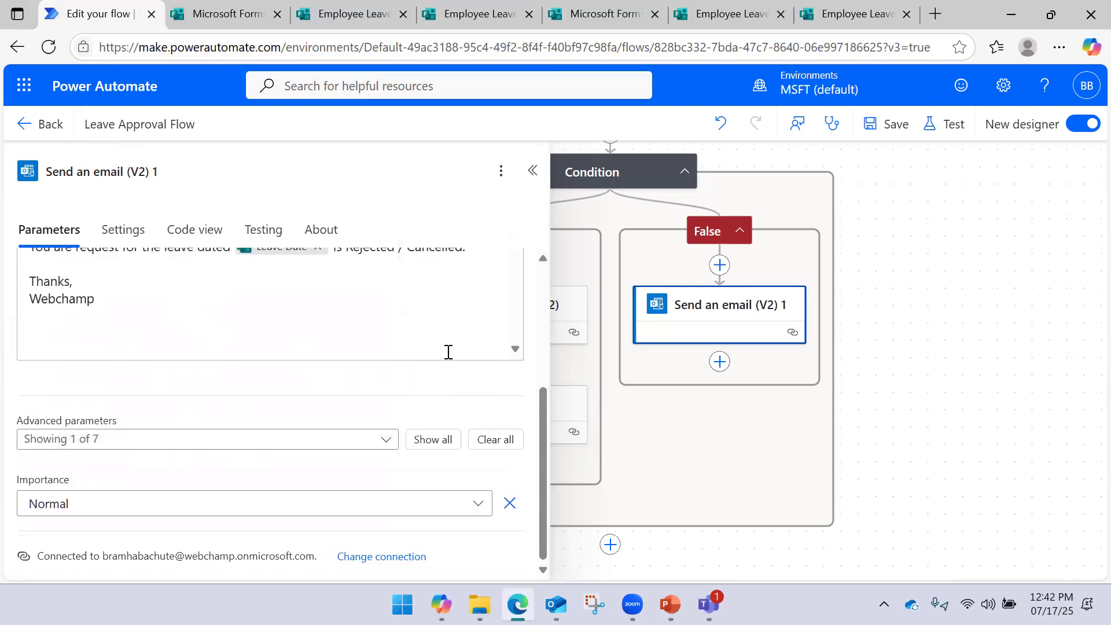
{"action": "left_click", "coordinate": [532, 173]}
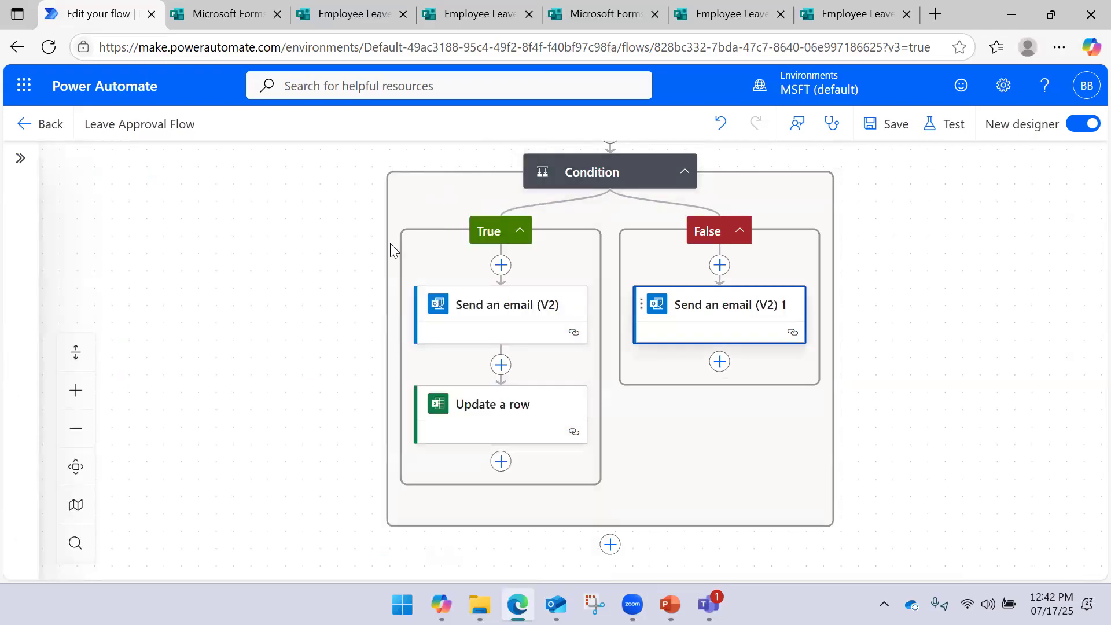
Save Leave Approval Flow, then open the Update a row step and scroll through its parameters
{"action": "left_click", "coordinate": [892, 127]}
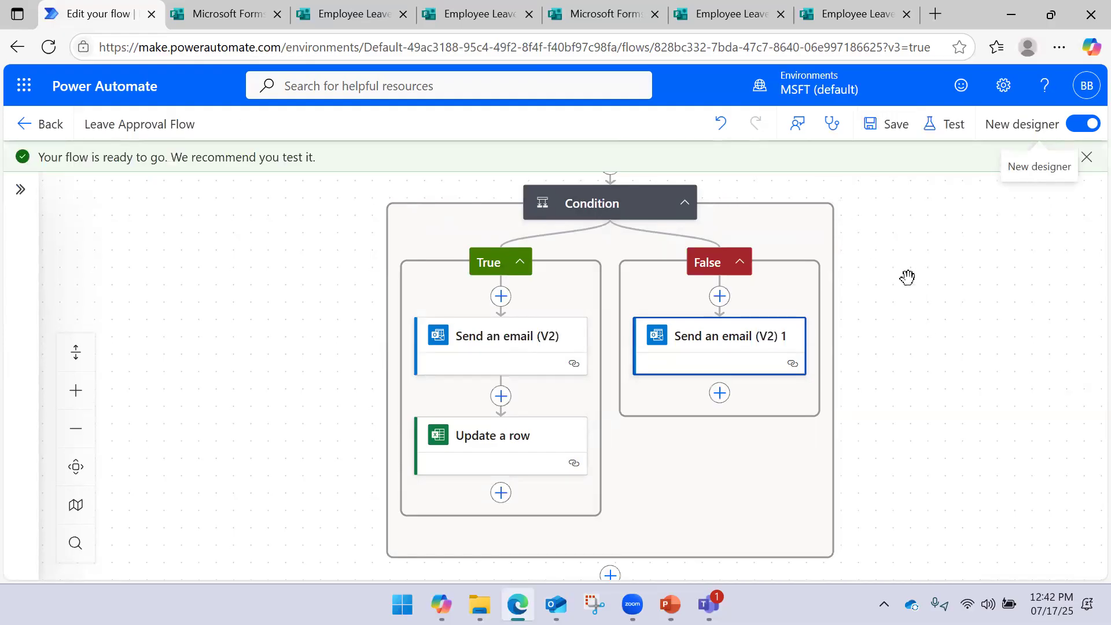
{"action": "left_click_drag", "start_coordinate": [926, 258], "coordinate": [858, 309]}
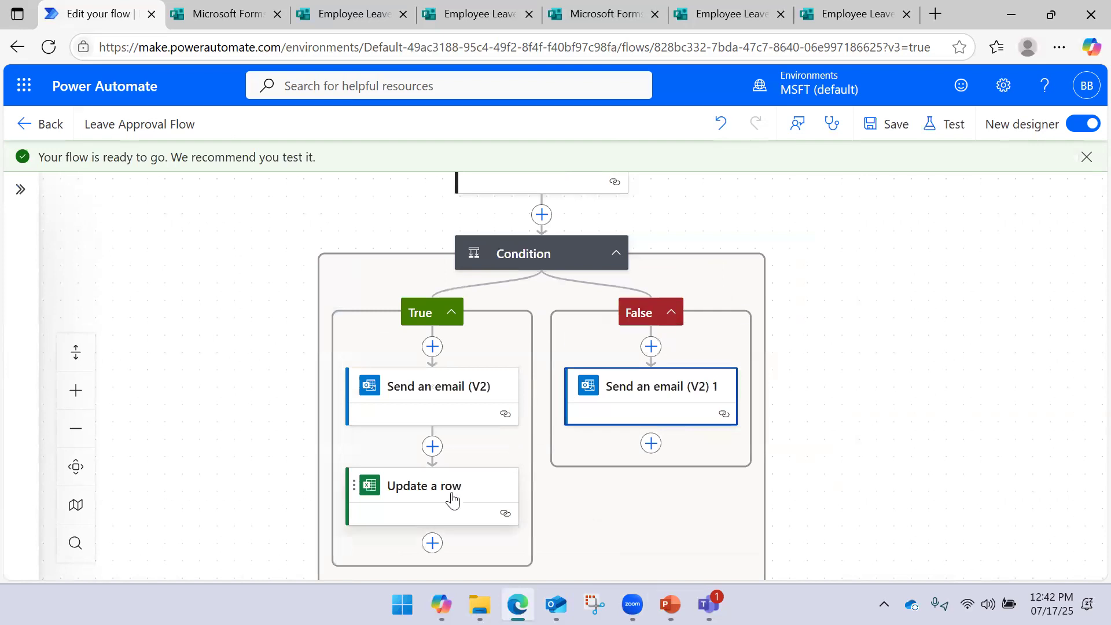
{"action": "left_click", "coordinate": [452, 499]}
{"action": "scroll", "coordinate": [233, 419], "scroll_direction": "down", "scroll_amount": 4}
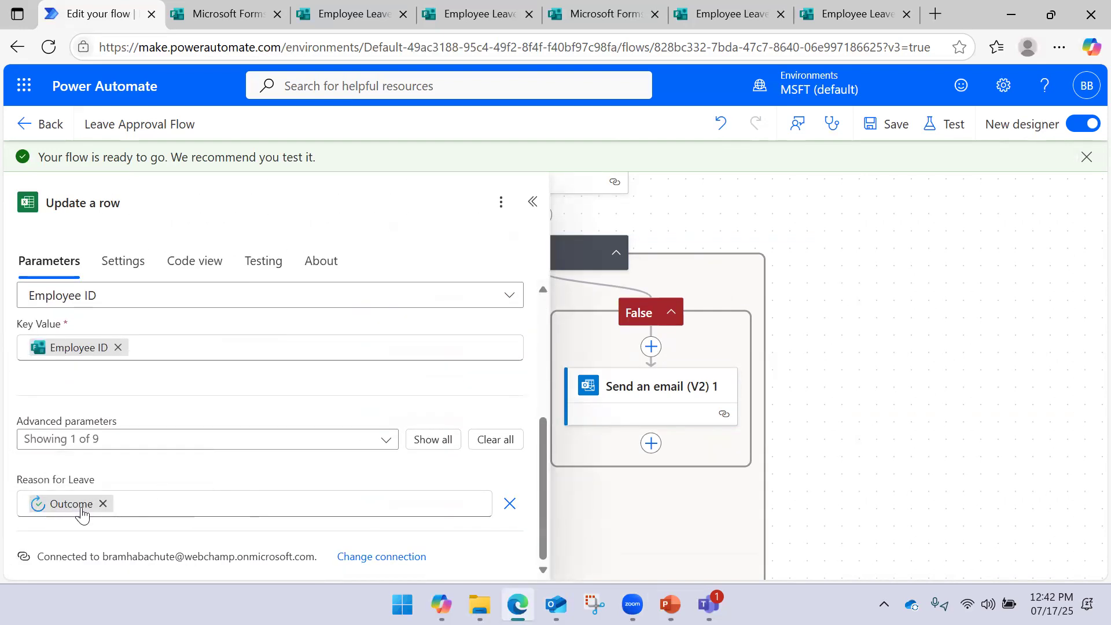
Collapse the Update a row panel and start a manual test of the flow
{"action": "left_click", "coordinate": [530, 201]}
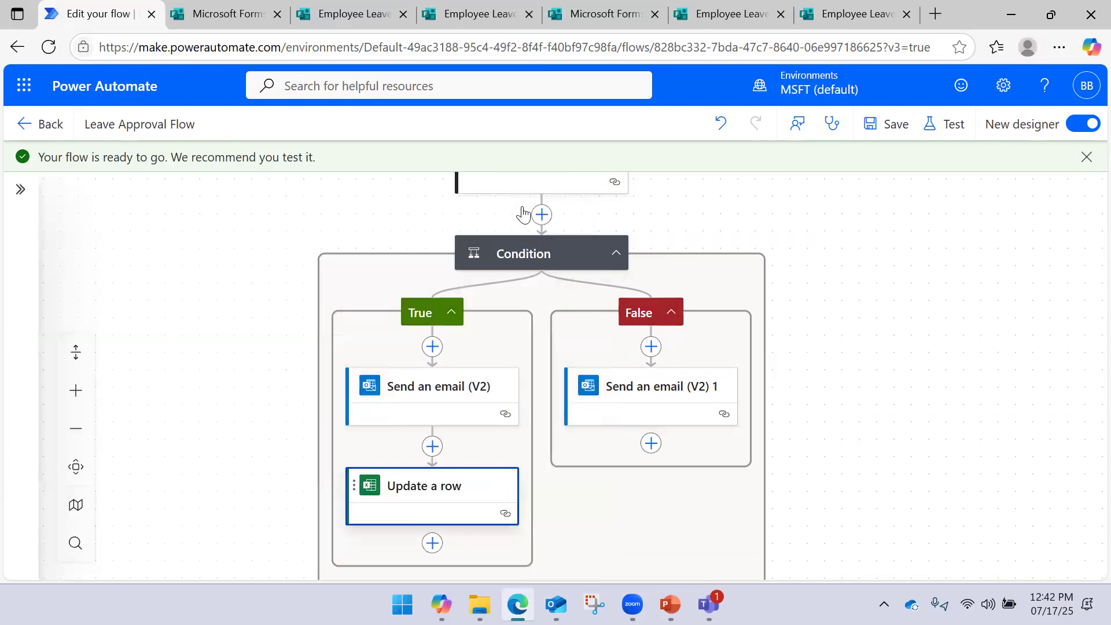
{"action": "left_click", "coordinate": [943, 124]}
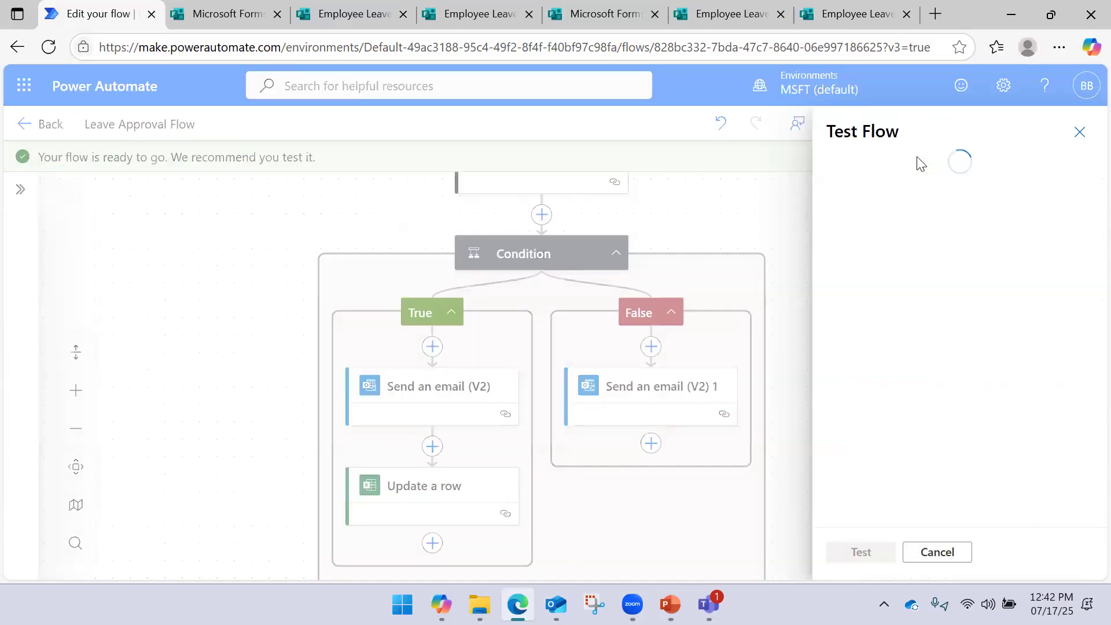
{"action": "left_click", "coordinate": [876, 173]}
{"action": "left_click", "coordinate": [859, 553]}
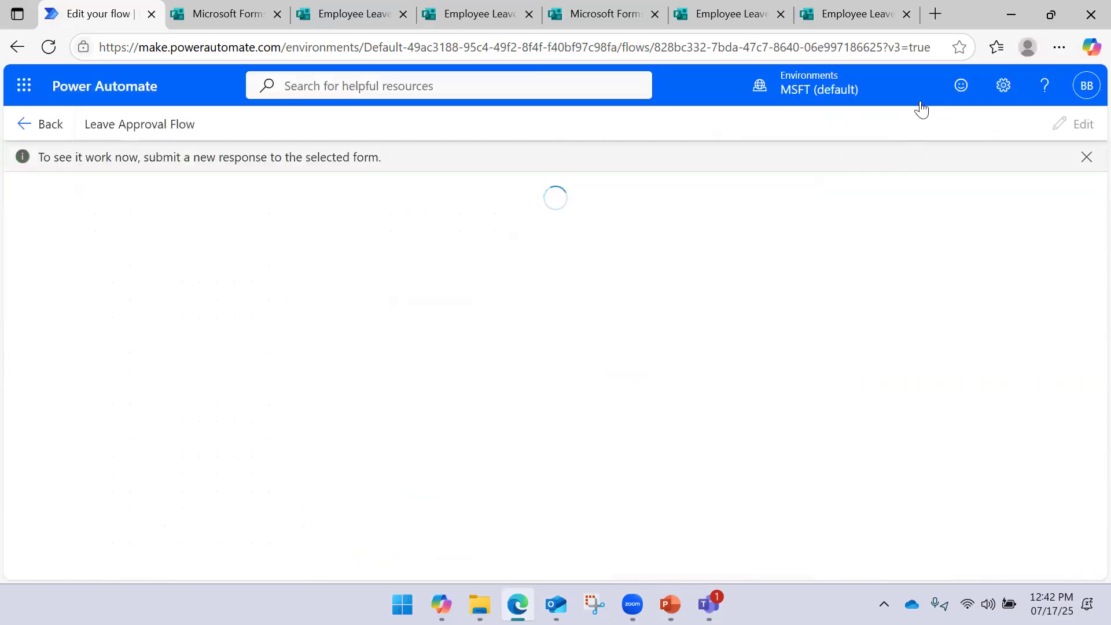
{"action": "left_click", "coordinate": [1051, 15]}
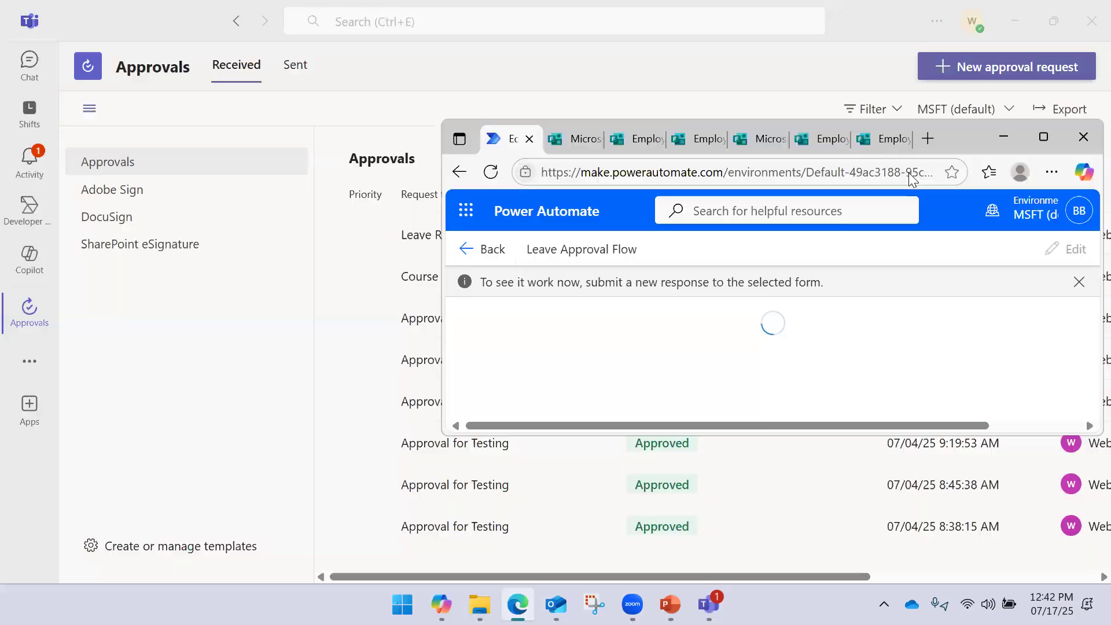
{"action": "left_click", "coordinate": [1044, 137]}
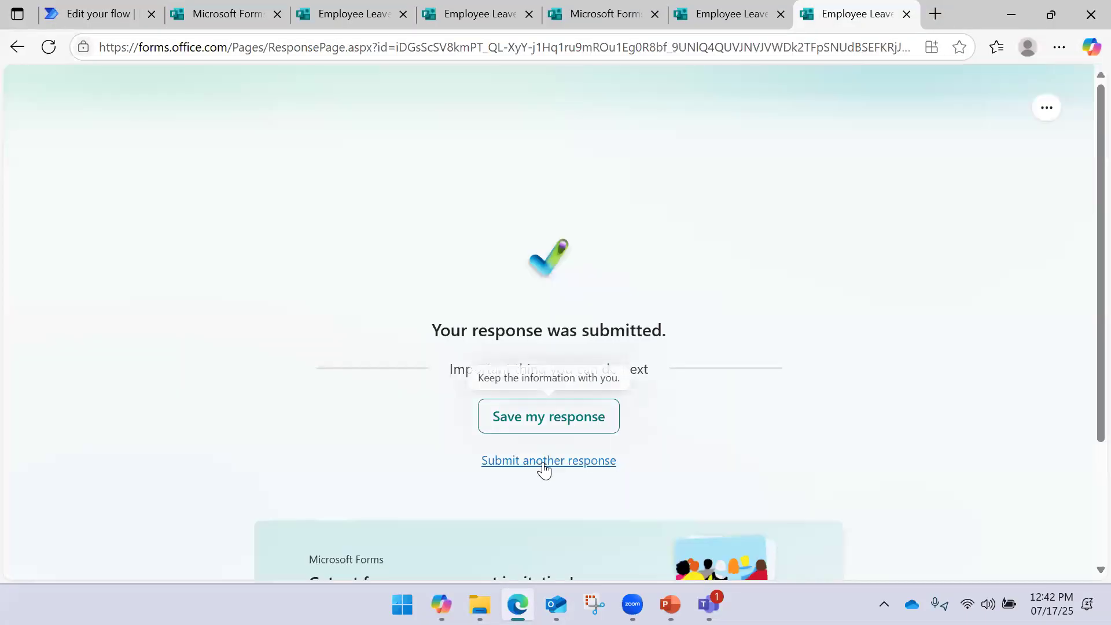
Start a new form response with the Employee ID and leave date 18 July 2025
{"action": "left_click", "coordinate": [544, 461]}
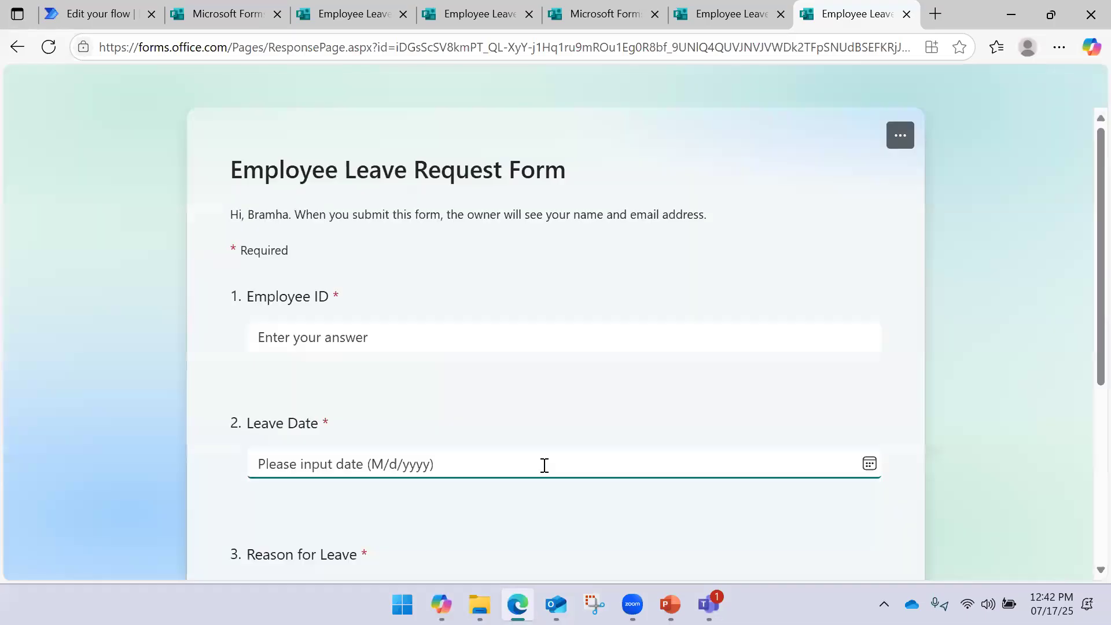
{"action": "left_click", "coordinate": [375, 338]}
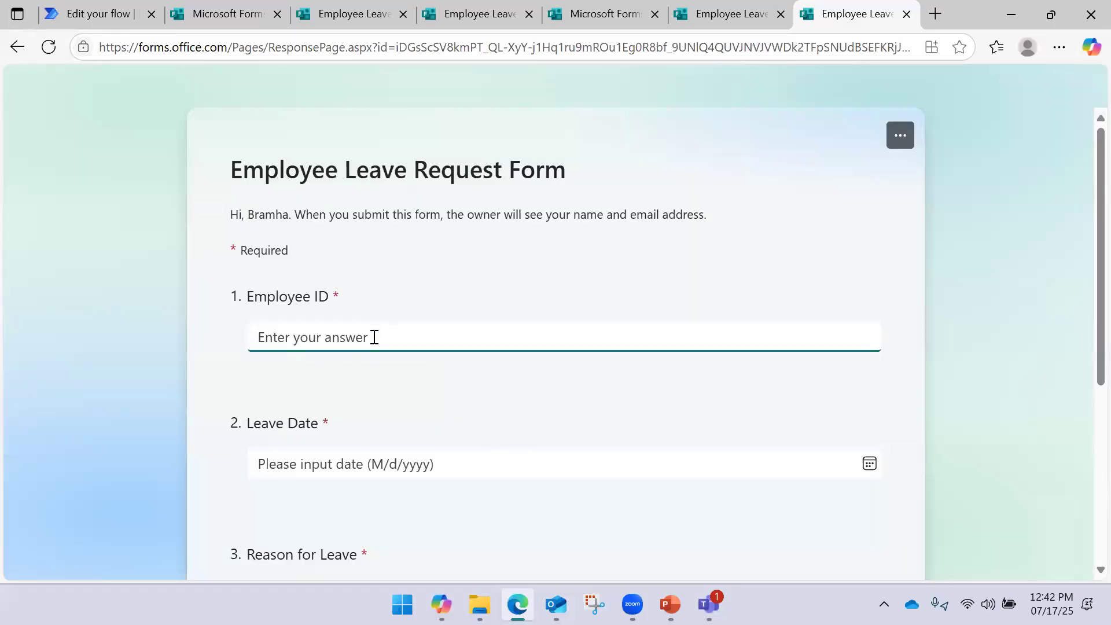
{"action": "type", "text": "10004"}
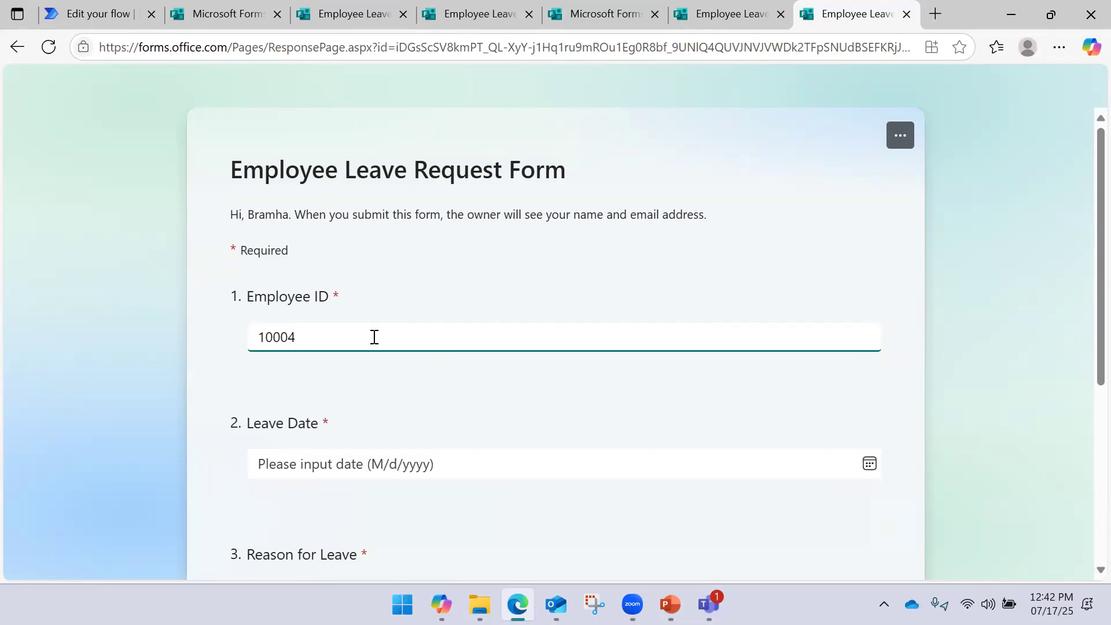
{"action": "left_click", "coordinate": [362, 463]}
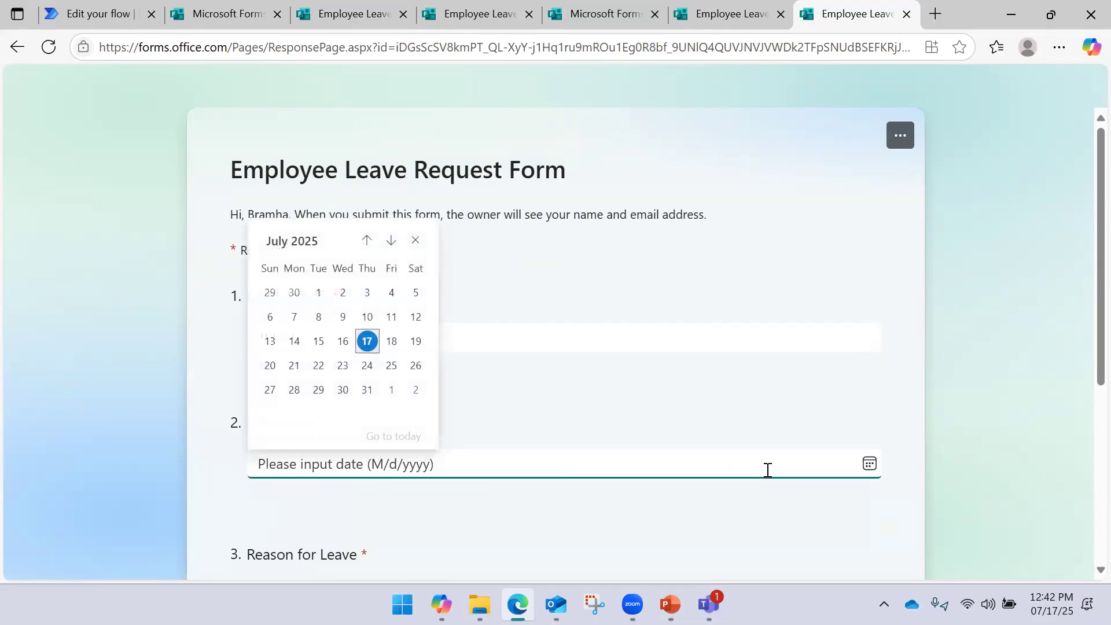
{"action": "left_click", "coordinate": [391, 341]}
{"action": "scroll", "coordinate": [366, 417], "scroll_direction": "down", "scroll_amount": 4}
{"action": "scroll", "coordinate": [368, 417], "scroll_direction": "down", "scroll_amount": 2}
Enter a reason for leave, submit the response, and open the resulting approval in Teams
{"action": "left_click", "coordinate": [365, 265]}
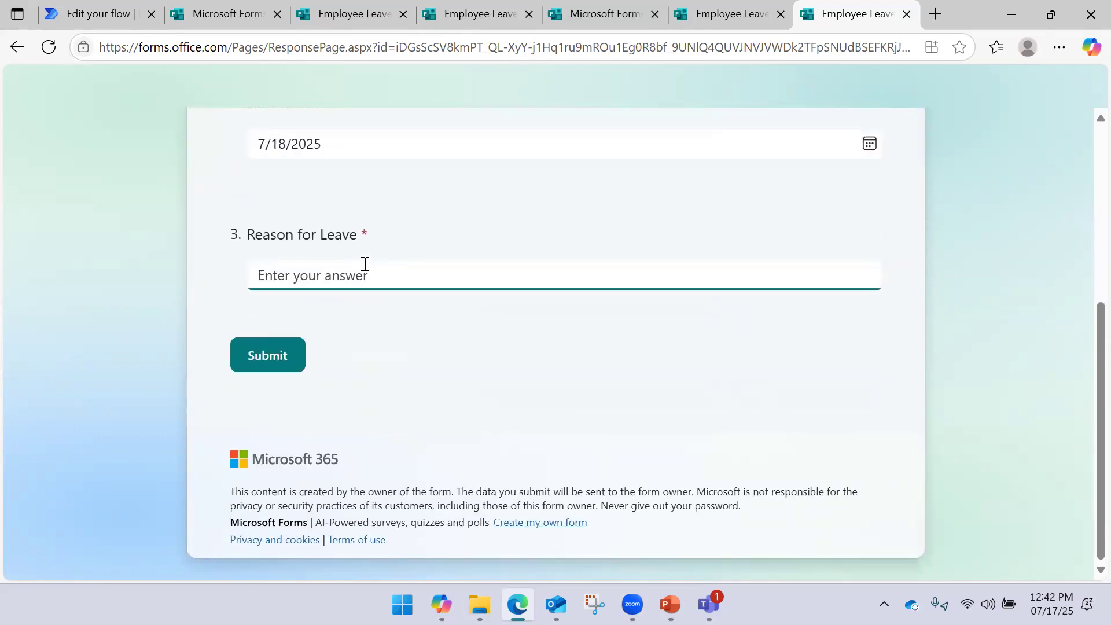
{"action": "type", "text": "This is"}
{"action": "type", "text": "ason will e"}
{"action": "type", "text": "be updated after Approval"}
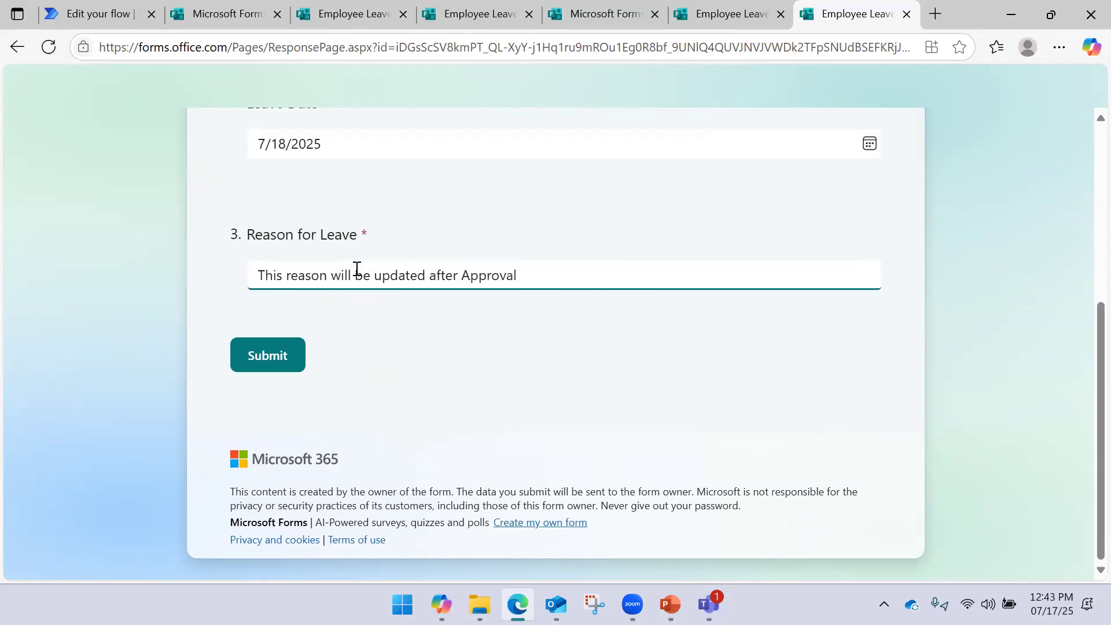
{"action": "left_click", "coordinate": [261, 360]}
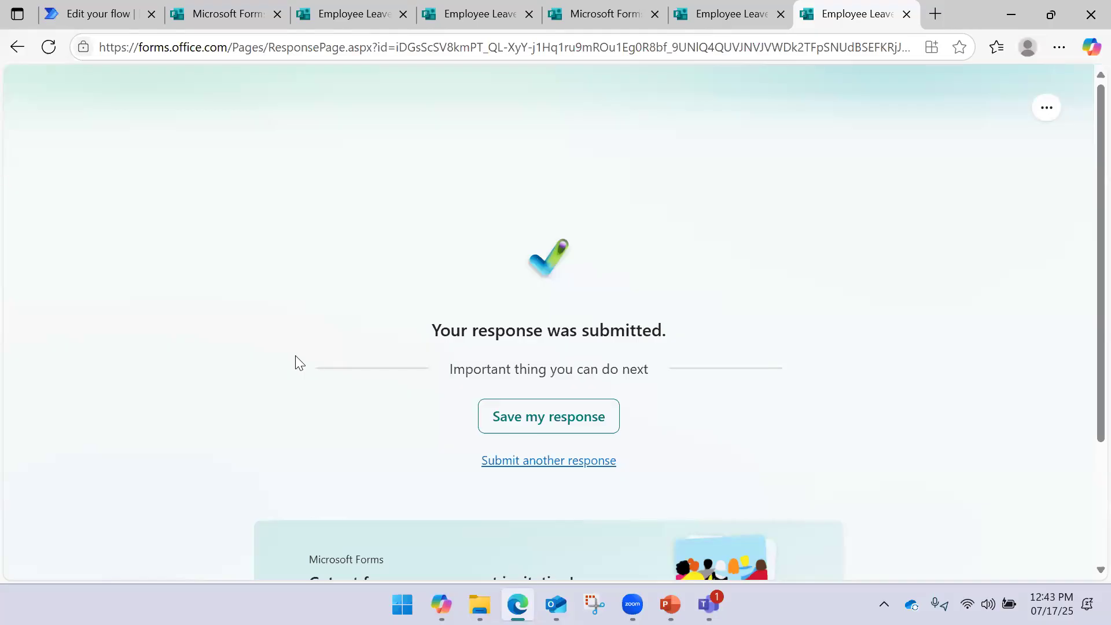
{"action": "left_click", "coordinate": [116, 24]}
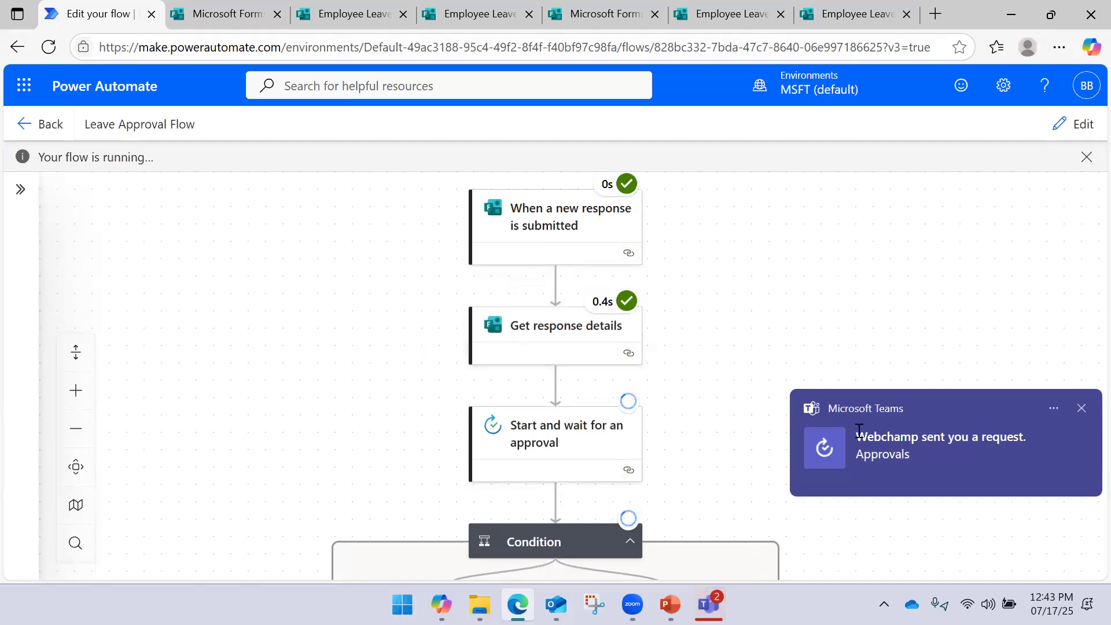
{"action": "left_click", "coordinate": [894, 449]}
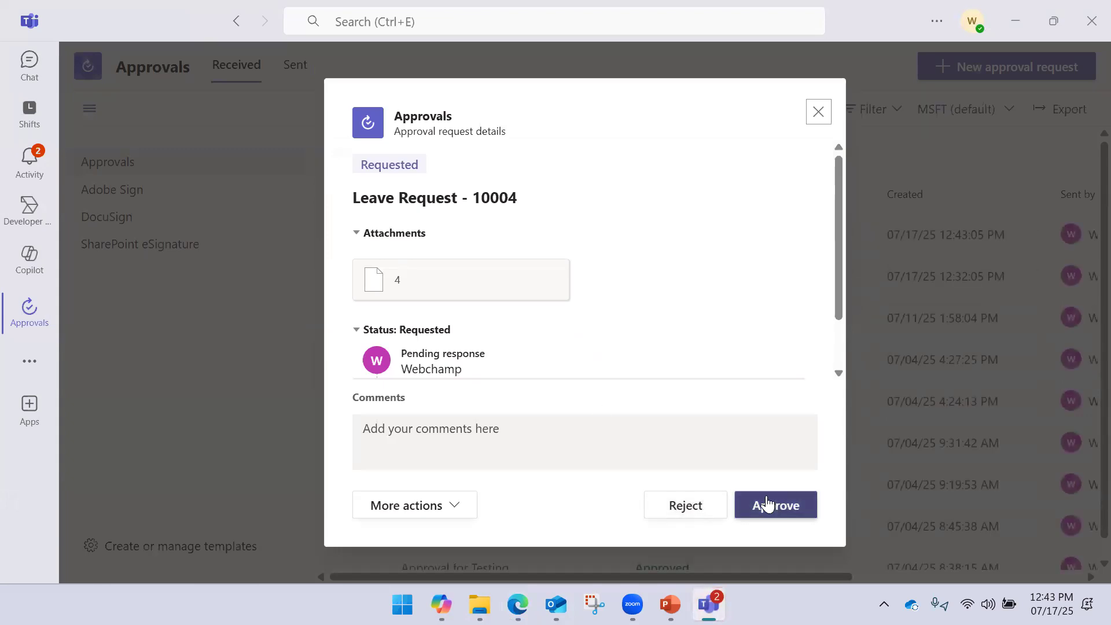
Approve Leave Request - 10004 in Teams and return to the flow run
{"action": "left_click", "coordinate": [772, 507]}
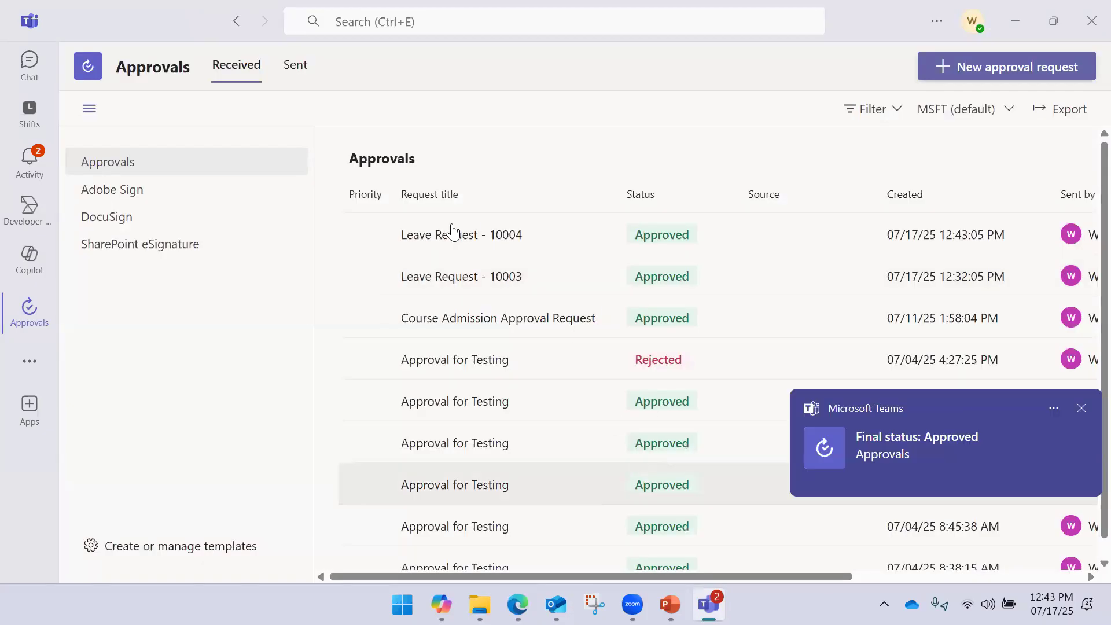
{"action": "left_click", "coordinate": [518, 604]}
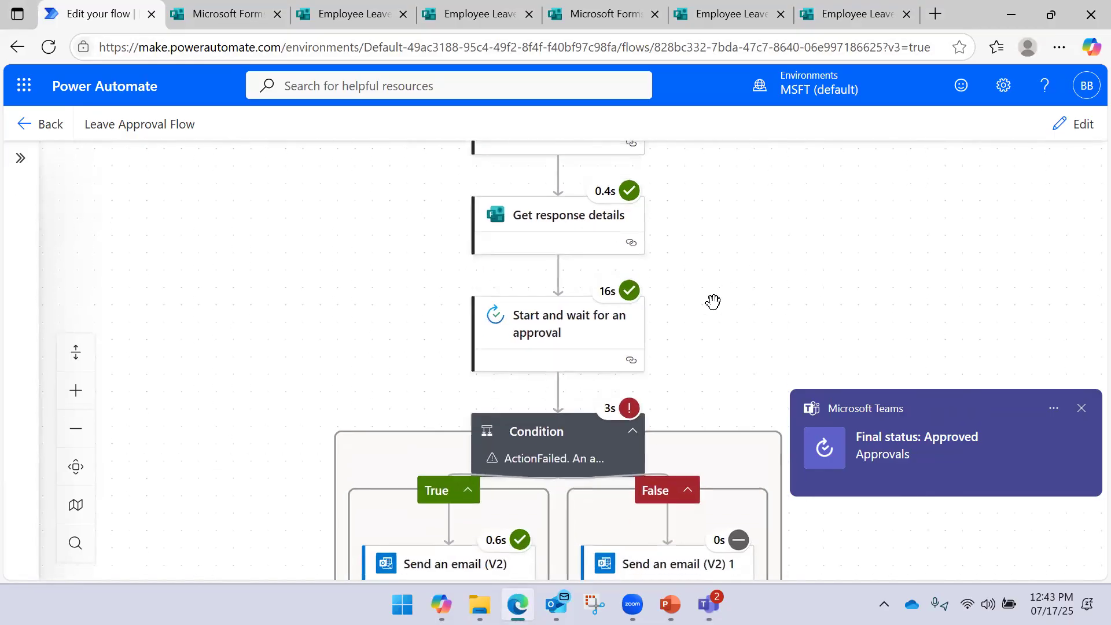
Pan the run canvas down past the Condition to Update a row's NotFound error
{"action": "left_click_drag", "start_coordinate": [704, 302], "coordinate": [694, 250]}
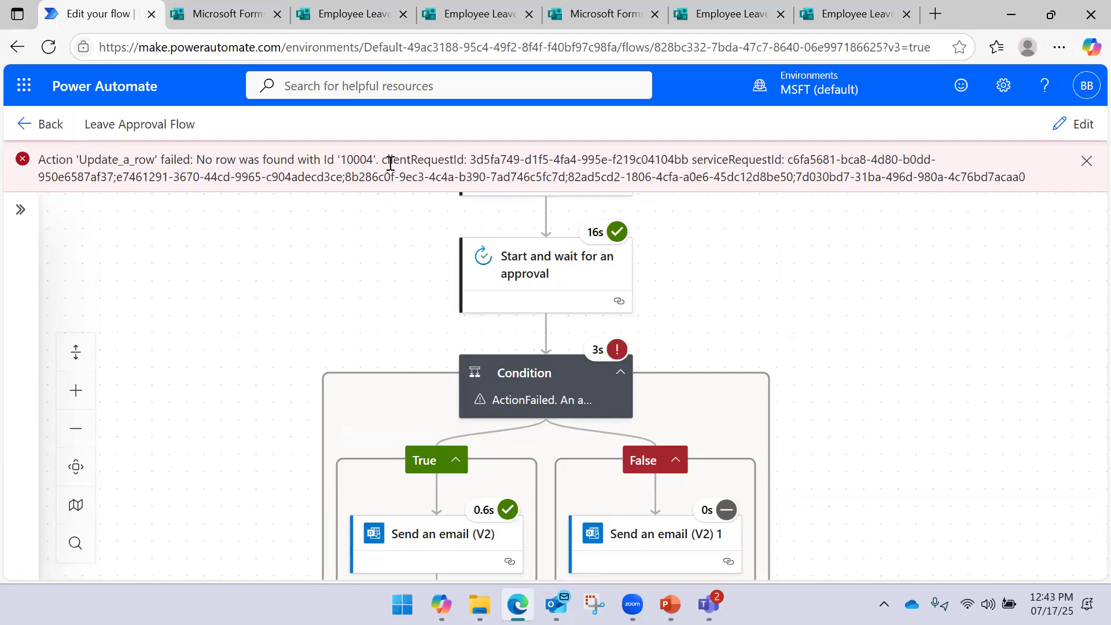
{"action": "left_click_drag", "start_coordinate": [737, 292], "coordinate": [743, 272]}
{"action": "scroll", "coordinate": [722, 309], "scroll_direction": "down", "scroll_amount": 2}
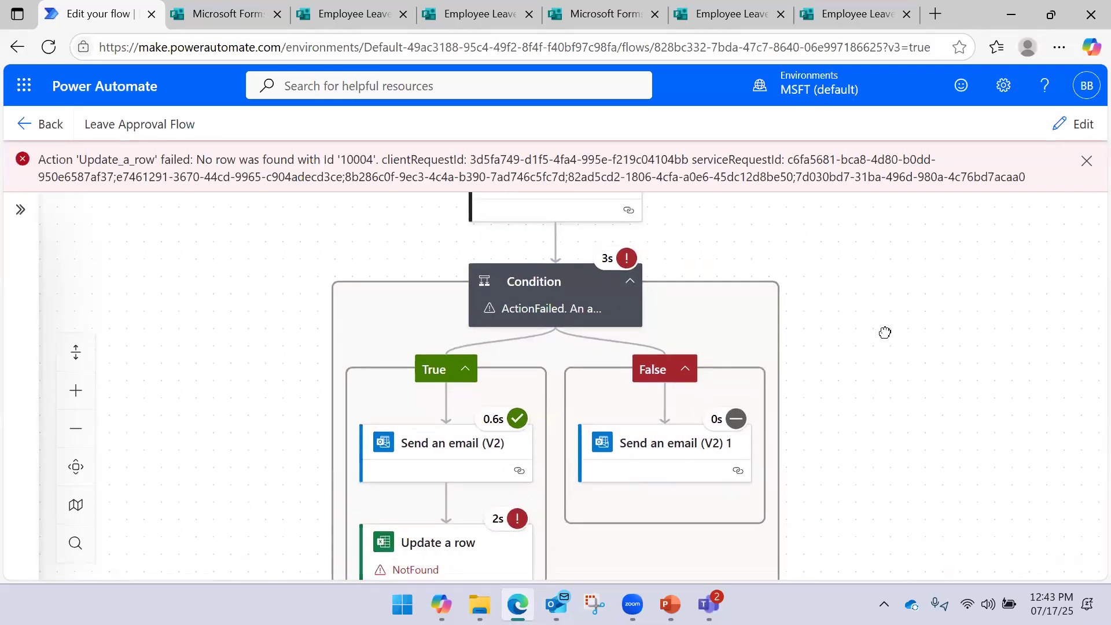
{"action": "scroll", "coordinate": [880, 312], "scroll_direction": "down", "scroll_amount": 1}
{"action": "scroll", "coordinate": [889, 355], "scroll_direction": "down", "scroll_amount": 1}
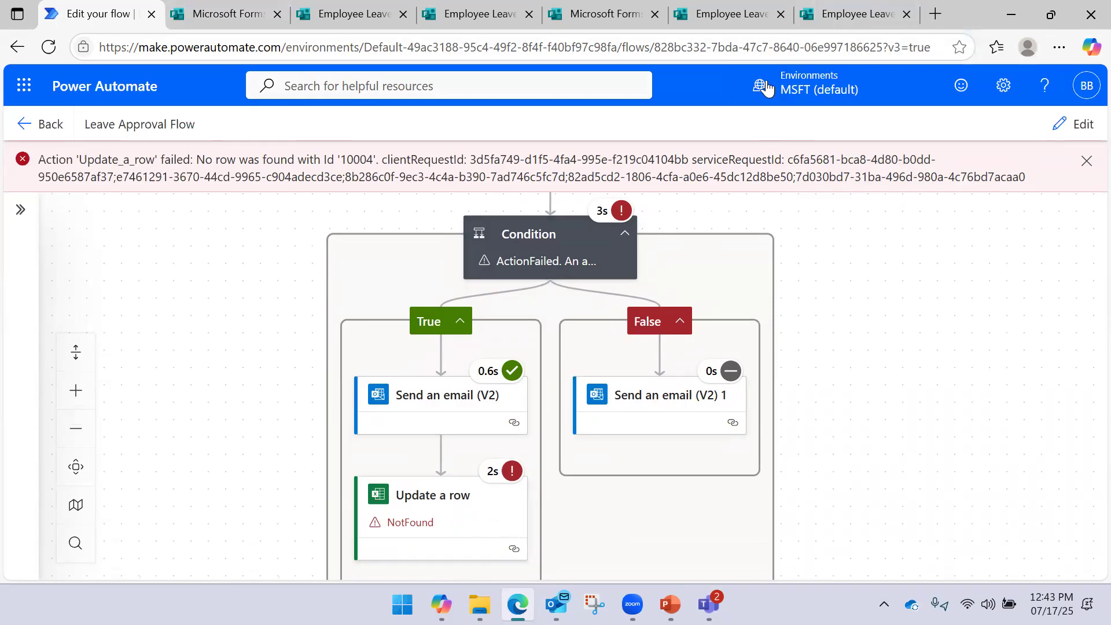
Reload the form's responses overview and open the results workbook in Excel for the web
{"action": "mouse_move", "coordinate": [802, 33]}
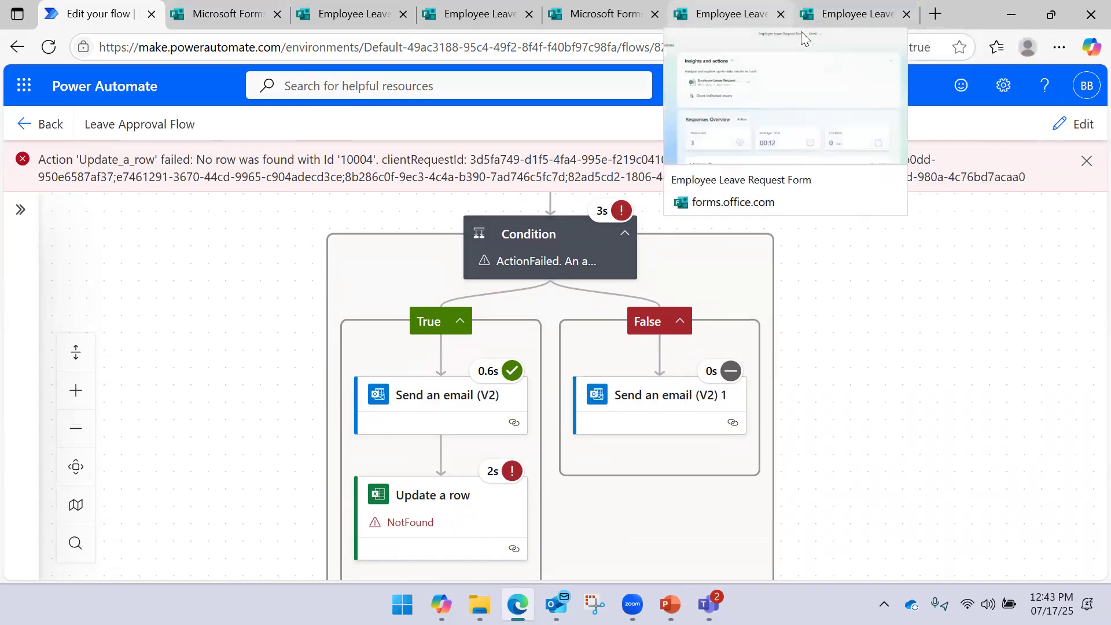
{"action": "left_click", "coordinate": [721, 15]}
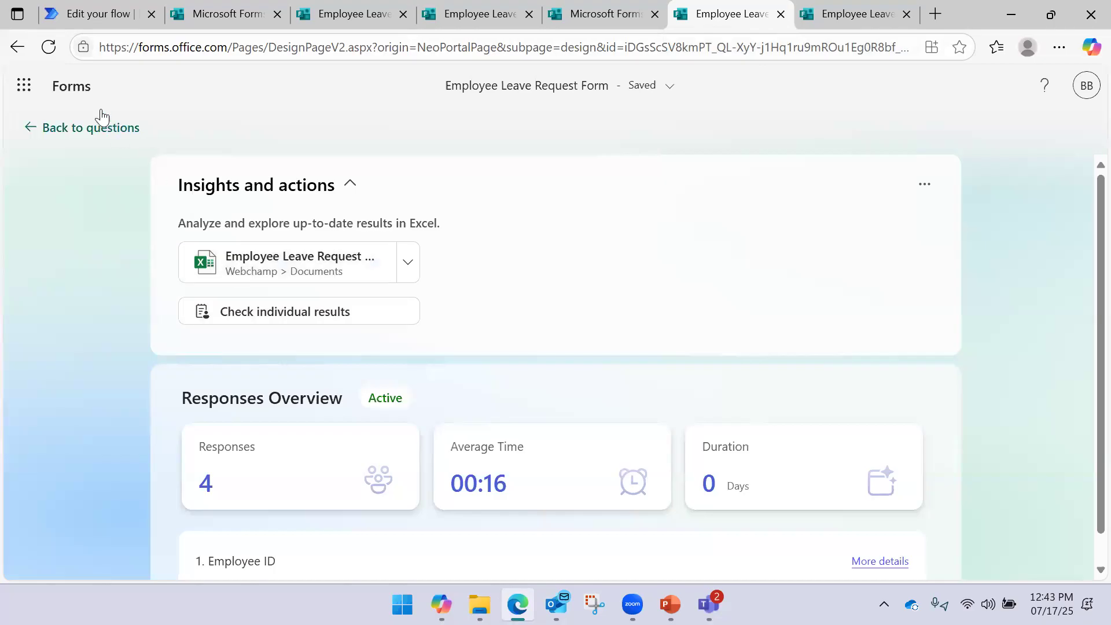
{"action": "left_click", "coordinate": [47, 57]}
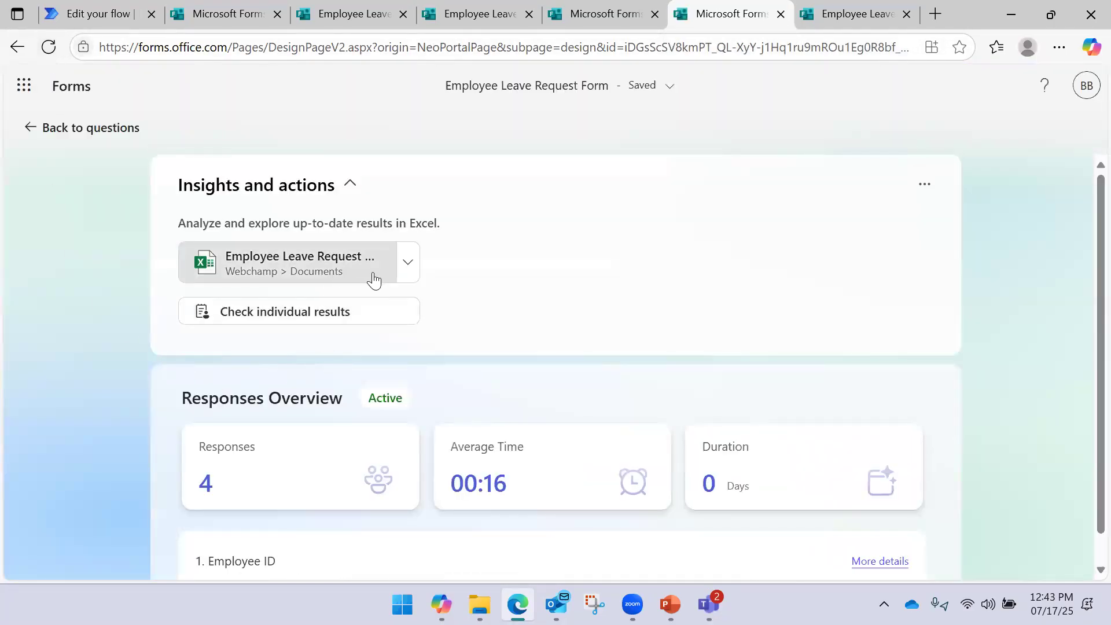
{"action": "left_click", "coordinate": [408, 267]}
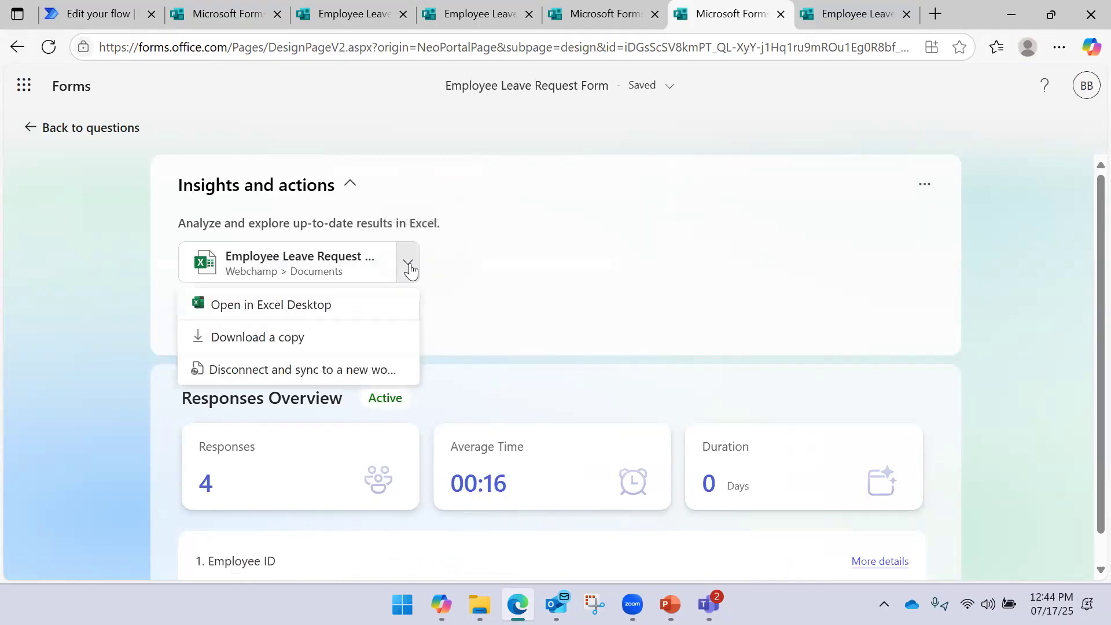
{"action": "left_click", "coordinate": [323, 313]}
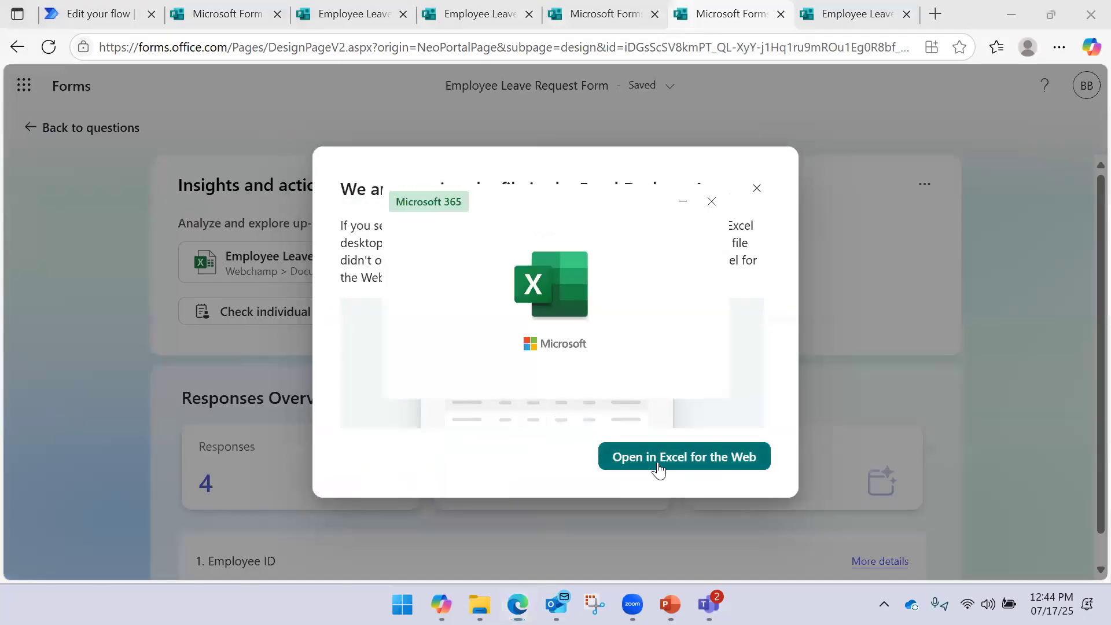
{"action": "left_click", "coordinate": [658, 470]}
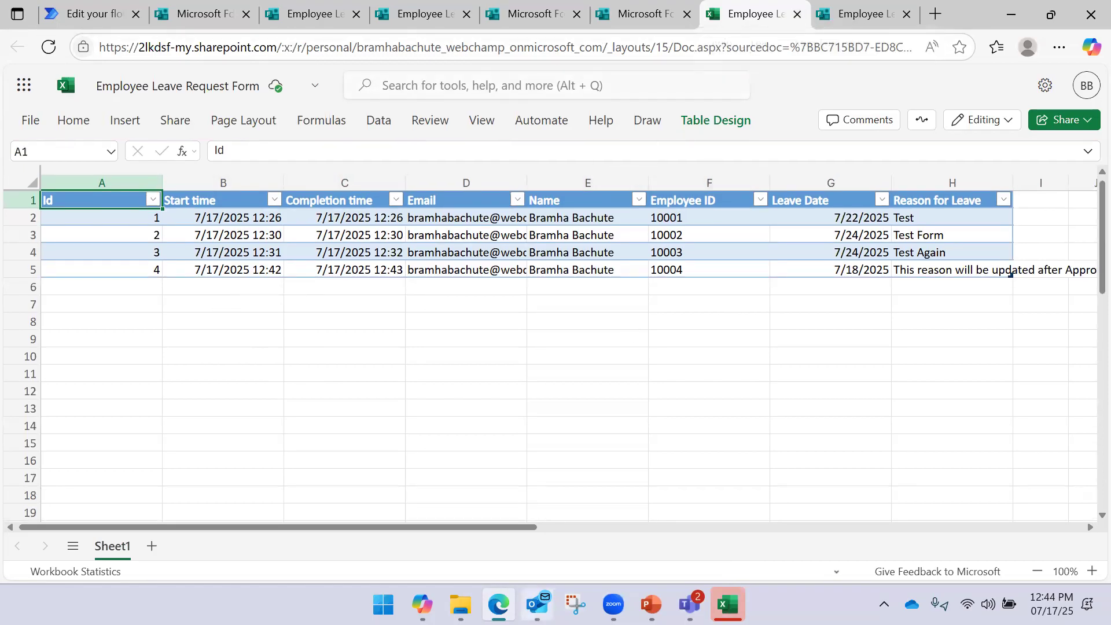
Open the Employee Leave Request Form workbook from OneDrive, check cell B3, and close it
{"action": "left_click", "coordinate": [461, 605]}
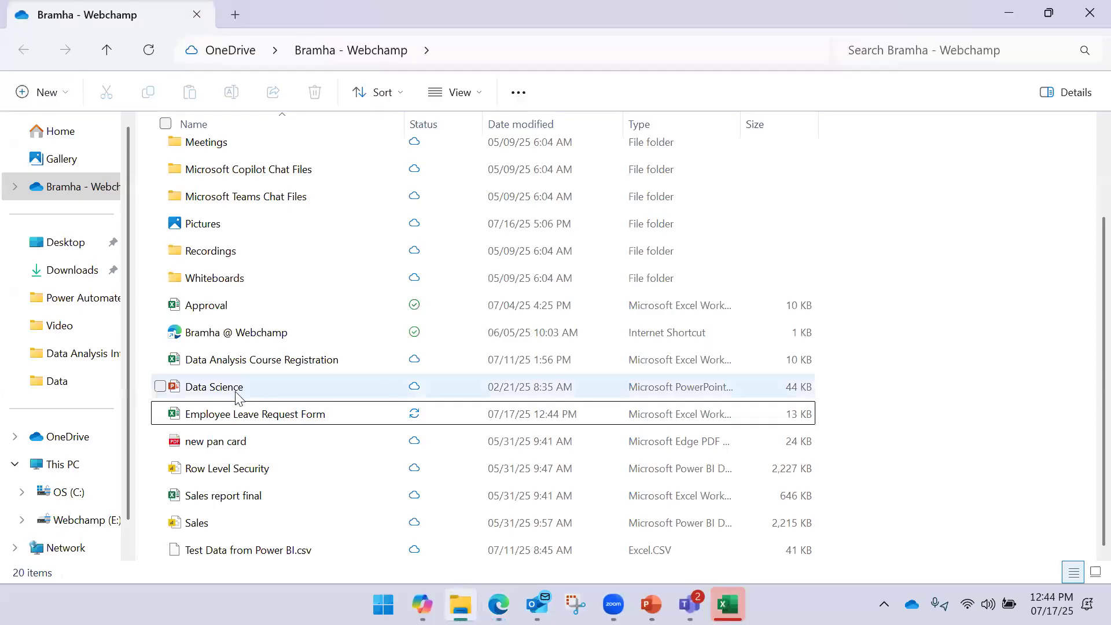
{"action": "left_click", "coordinate": [279, 416]}
{"action": "double_click", "coordinate": [279, 418]}
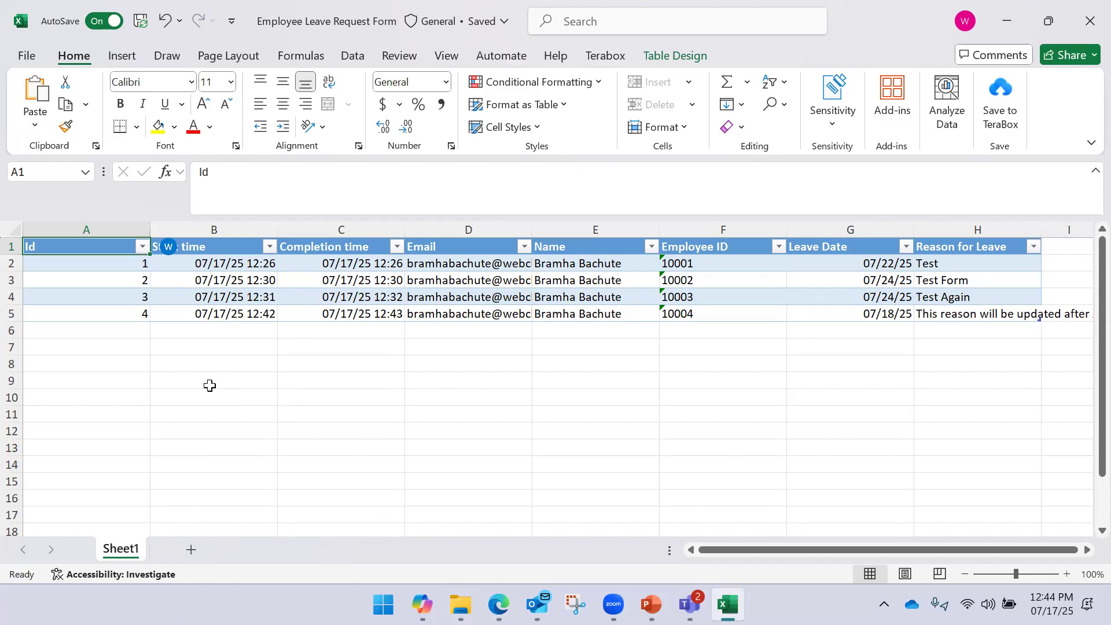
{"action": "left_click", "coordinate": [440, 412]}
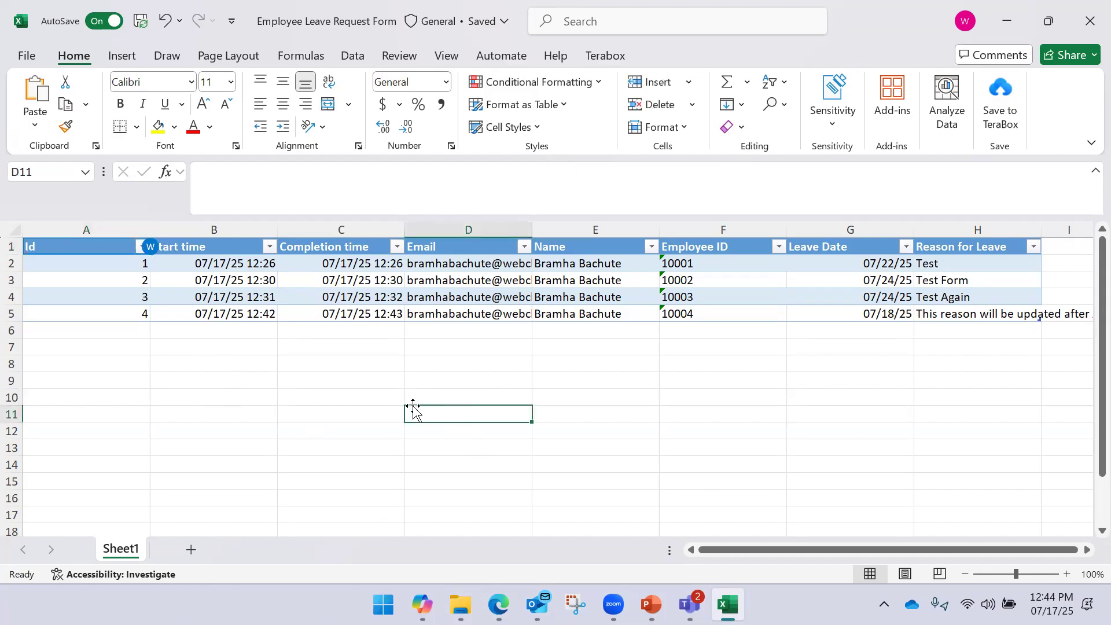
{"action": "left_click", "coordinate": [222, 282]}
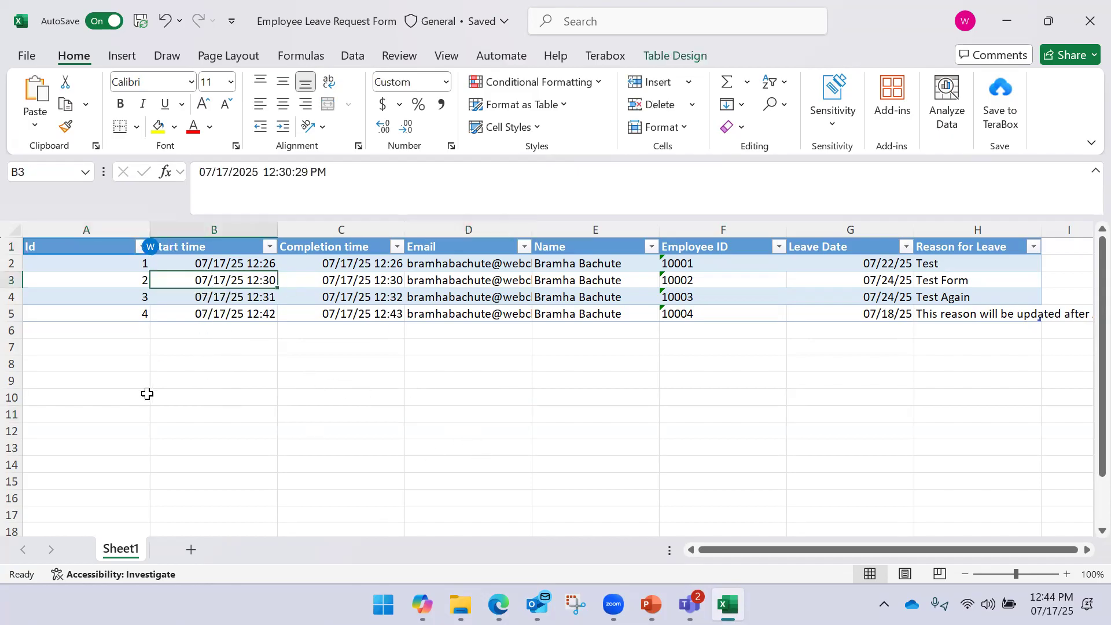
{"action": "left_click", "coordinate": [1084, 24]}
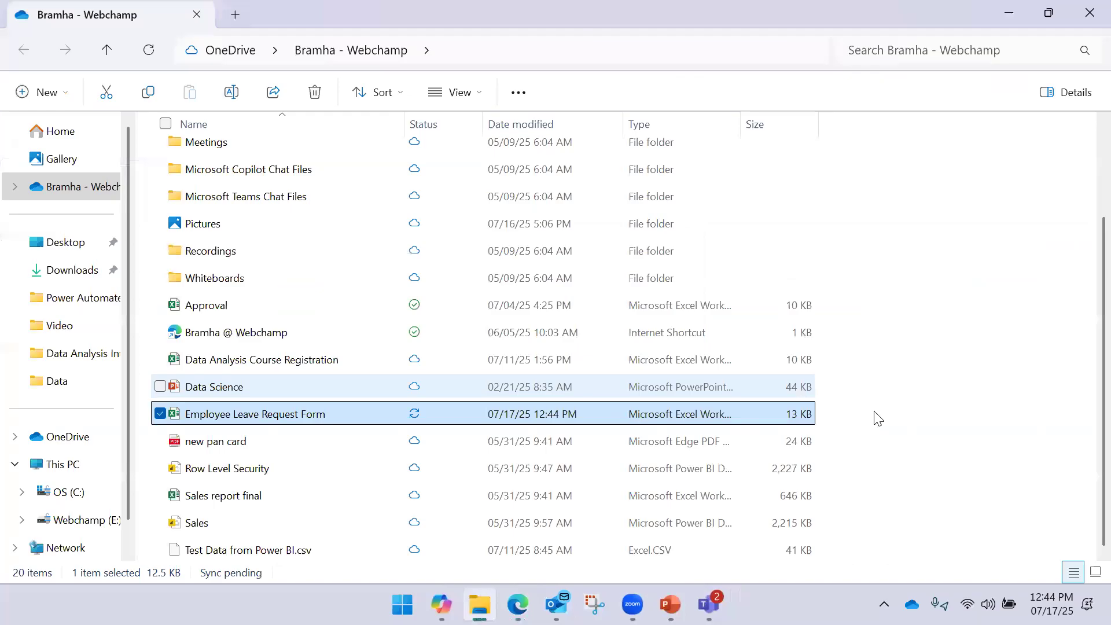
Reopen the workbook, then close its browser tab with Ctrl+W
{"action": "double_click", "coordinate": [747, 414]}
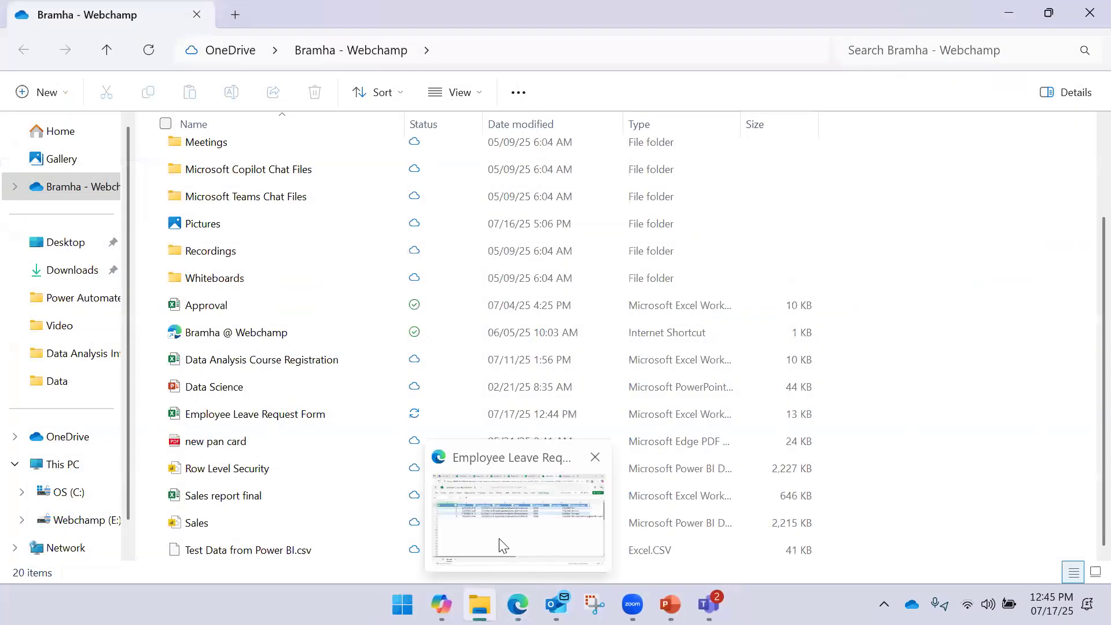
{"action": "left_click", "coordinate": [501, 545]}
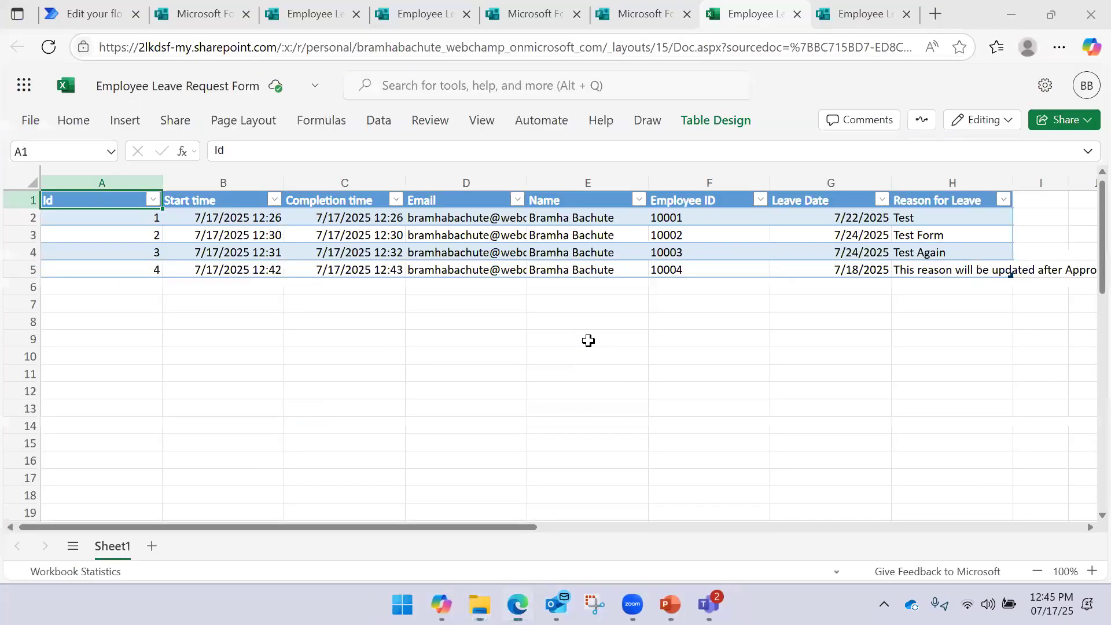
{"action": "key", "text": "ctrl+w"}
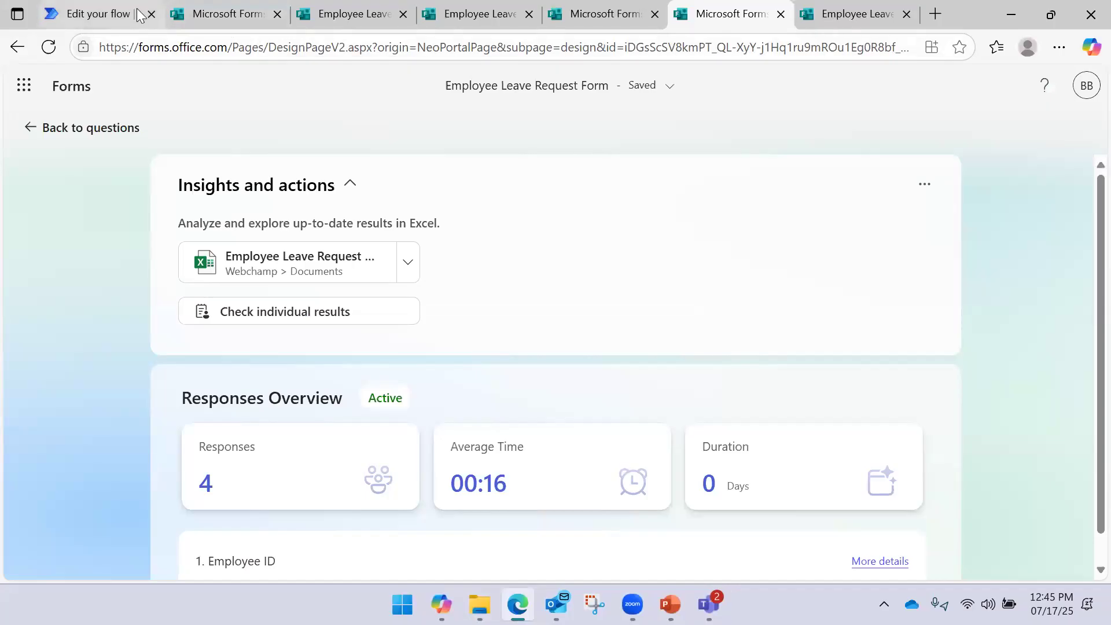
Edit the flow and add a Delay action between Send an email (V2) and Update a row
{"action": "left_click", "coordinate": [97, 11]}
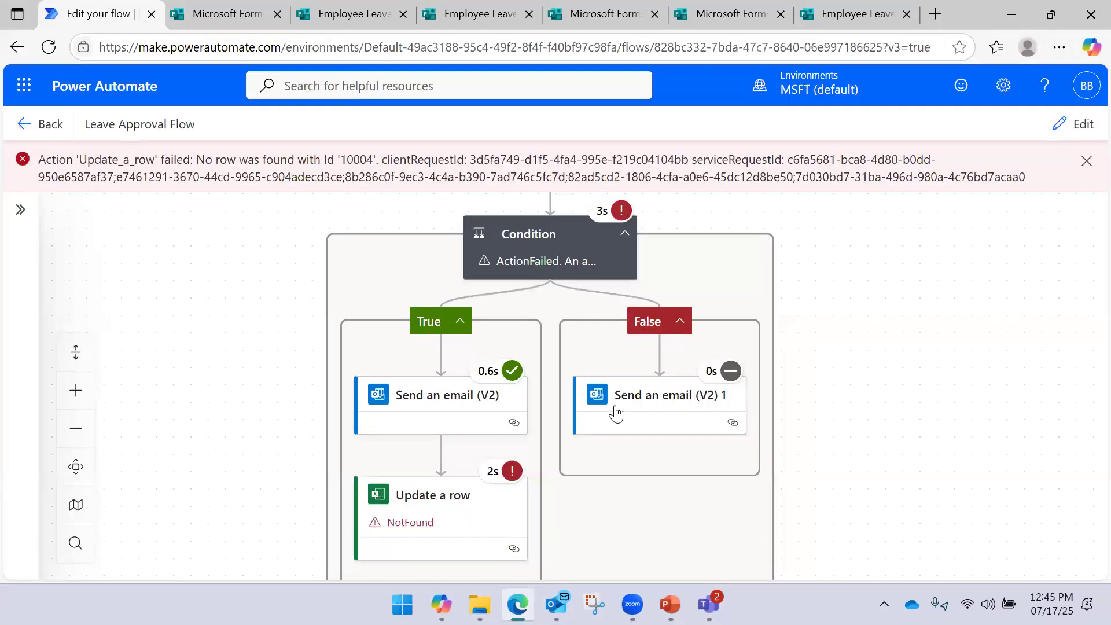
{"action": "left_click", "coordinate": [1080, 127]}
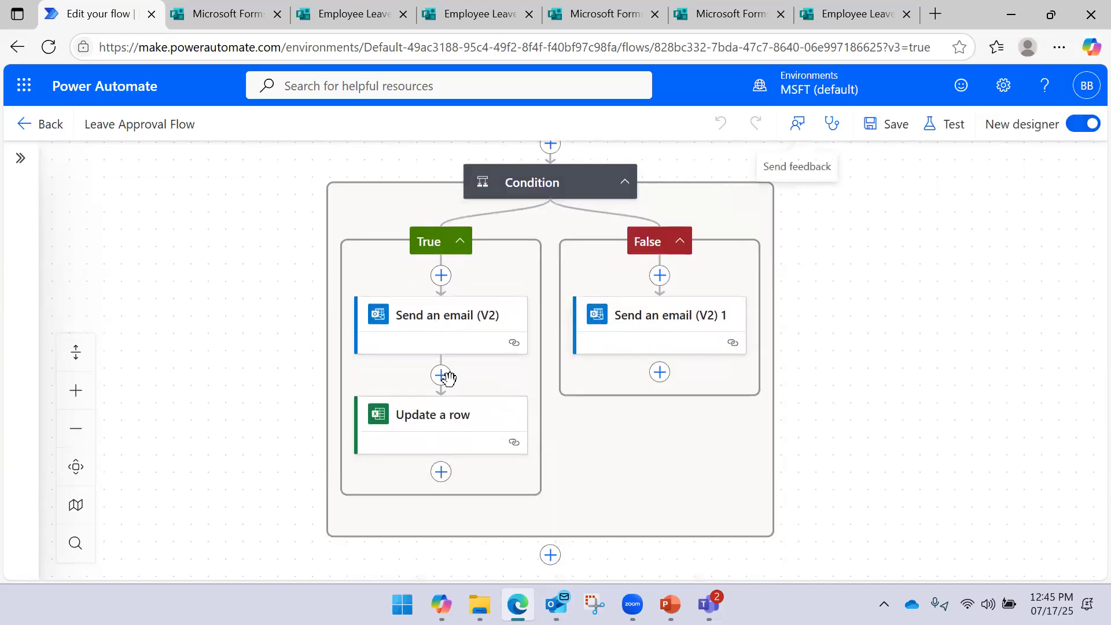
{"action": "left_click", "coordinate": [441, 375]}
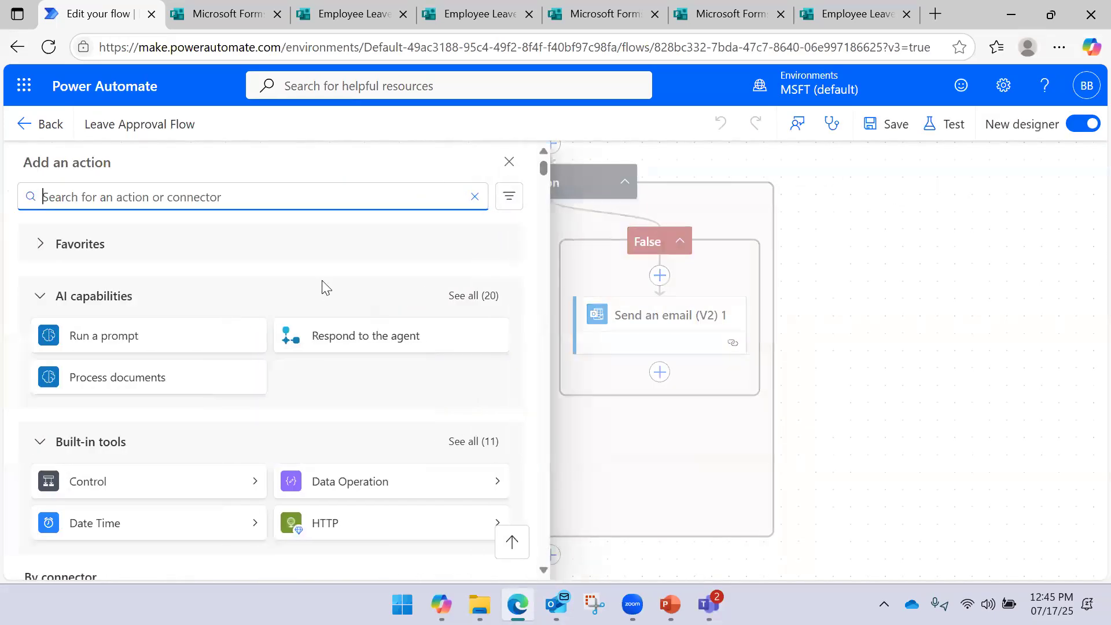
{"action": "type", "text": "wait"}
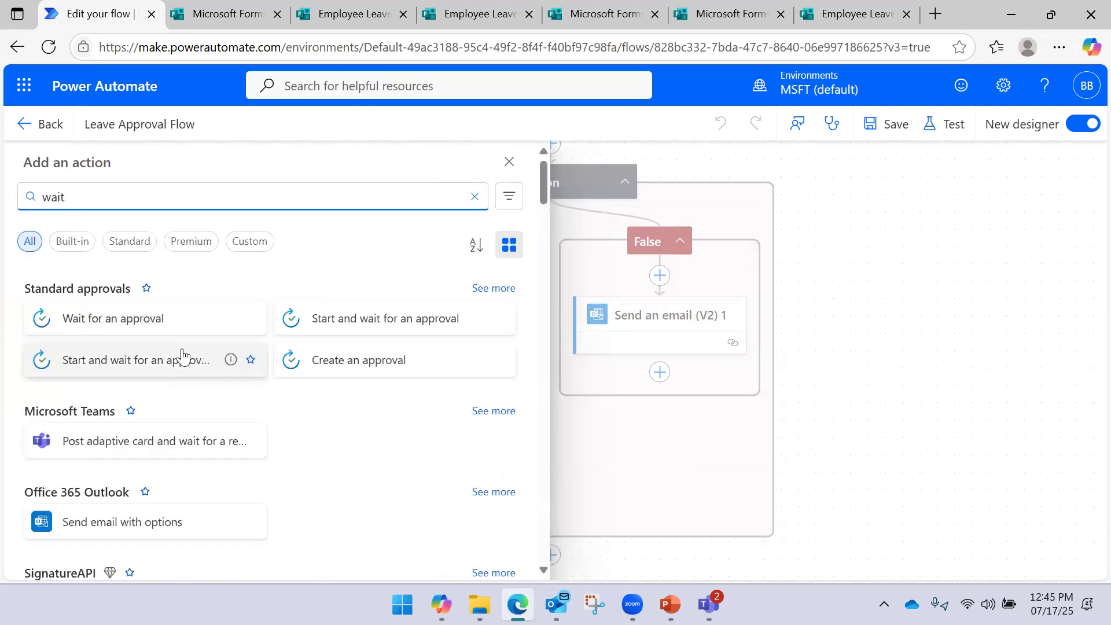
{"action": "scroll", "coordinate": [179, 353], "scroll_direction": "down", "scroll_amount": 5}
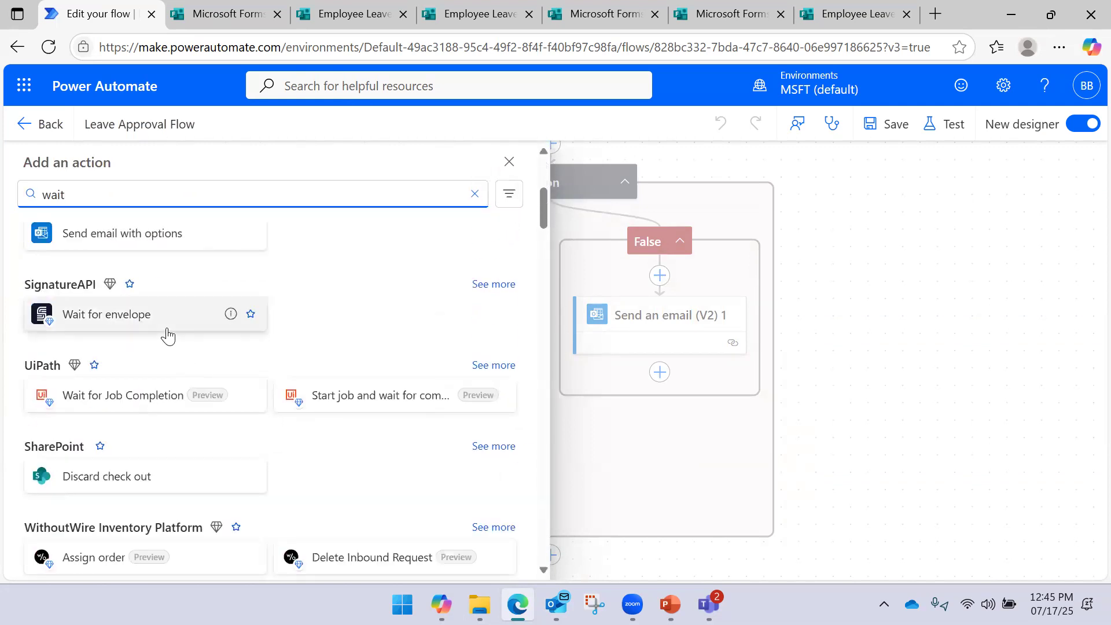
{"action": "scroll", "coordinate": [169, 333], "scroll_direction": "down", "scroll_amount": 3}
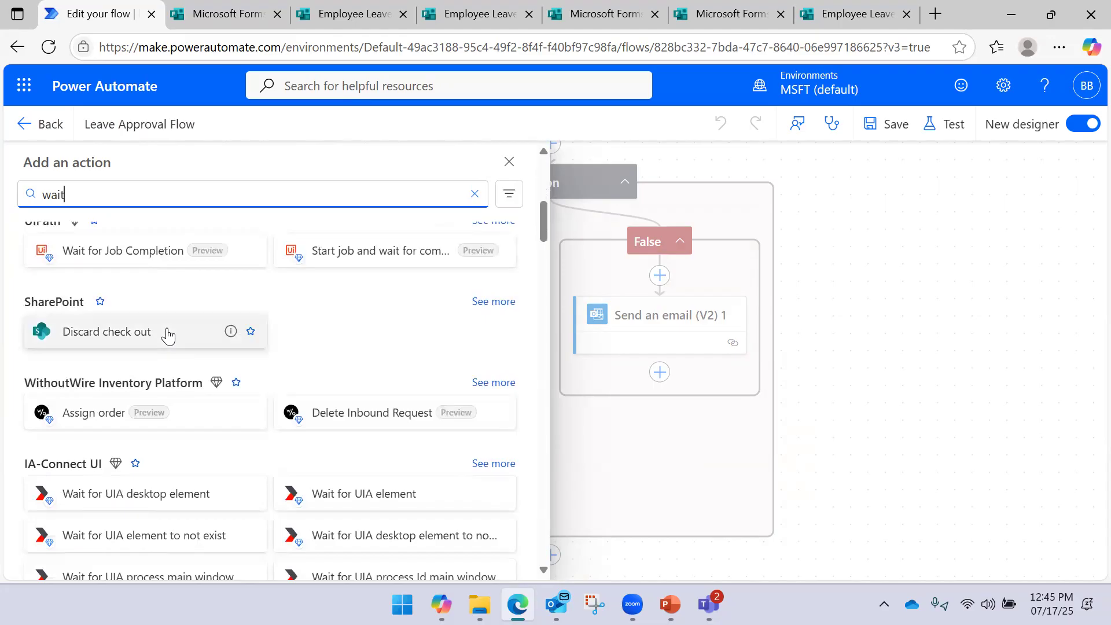
{"action": "scroll", "coordinate": [168, 335], "scroll_direction": "up", "scroll_amount": 8}
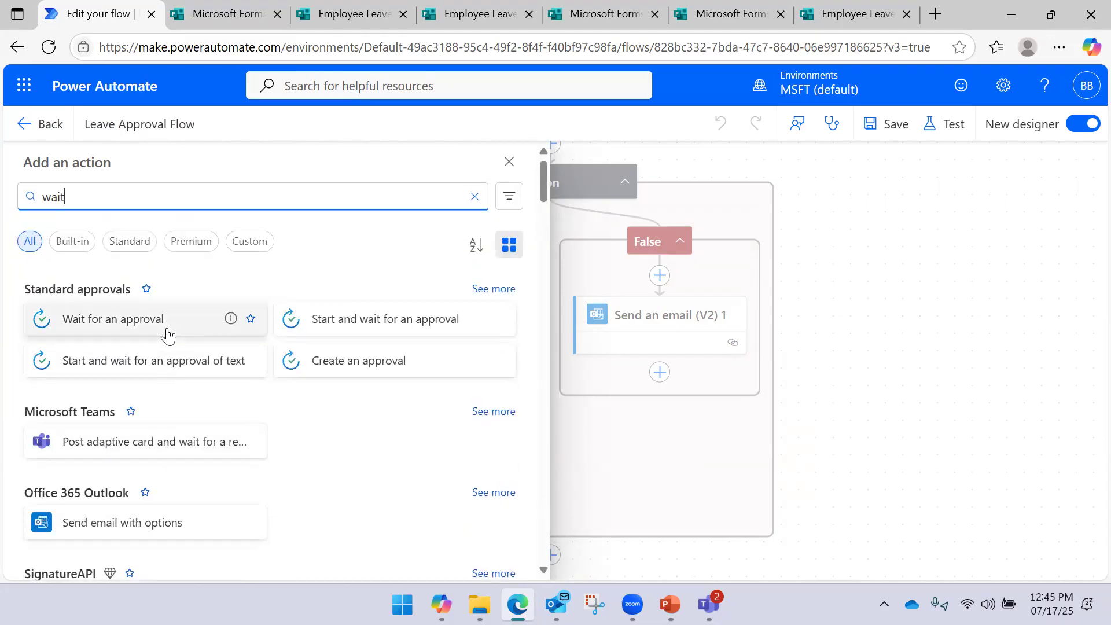
{"action": "left_click_drag", "start_coordinate": [72, 197], "coordinate": [14, 198]}
{"action": "type", "text": "del"}
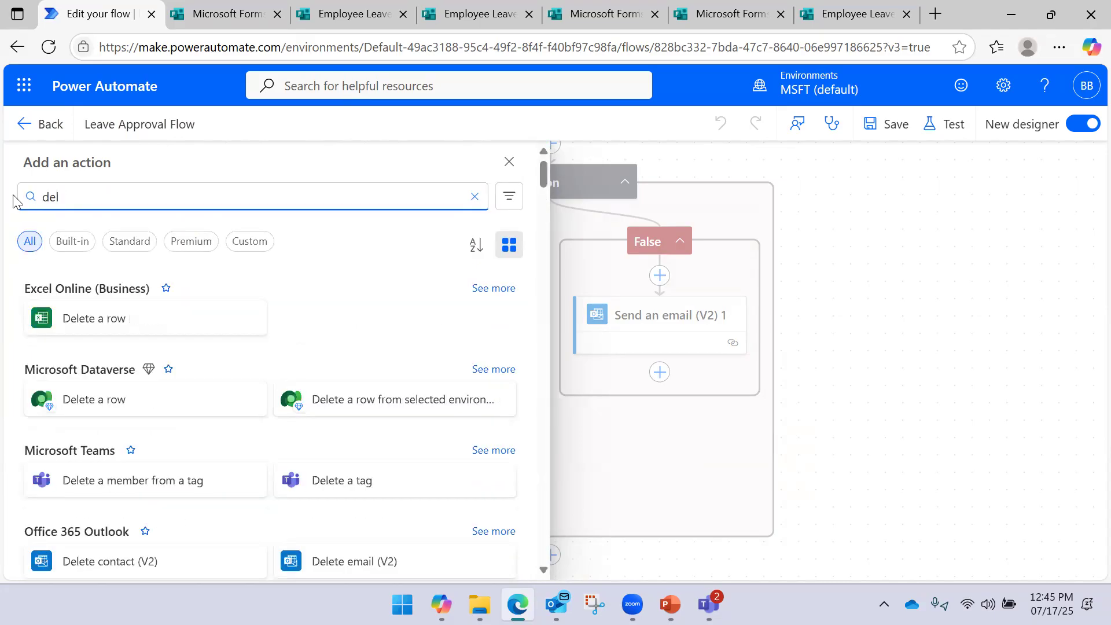
{"action": "type", "text": "ay"}
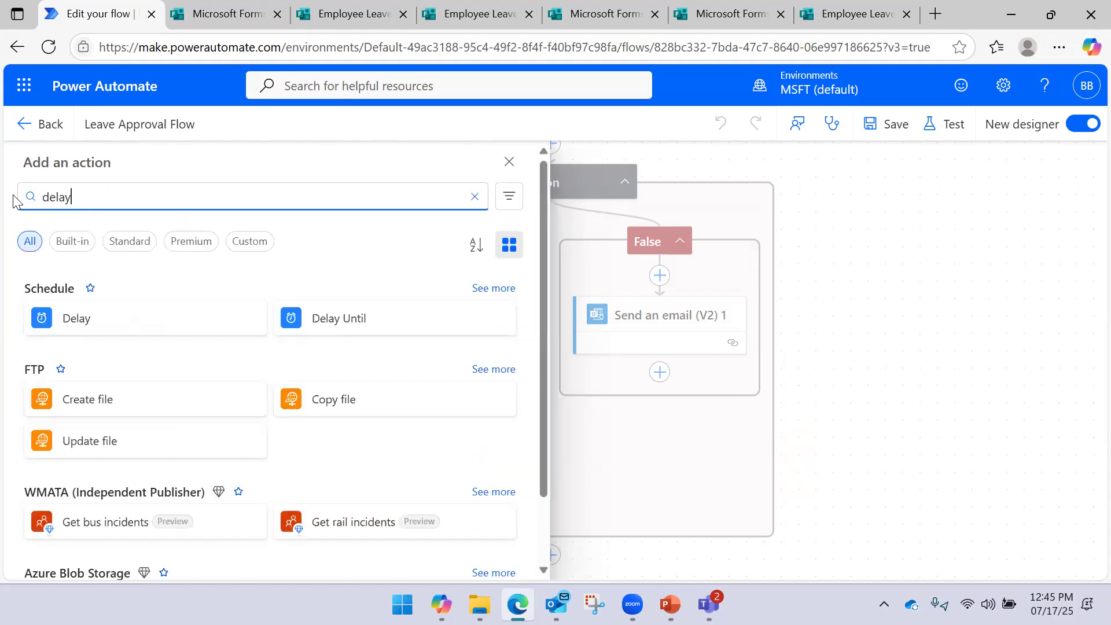
{"action": "left_click", "coordinate": [168, 320]}
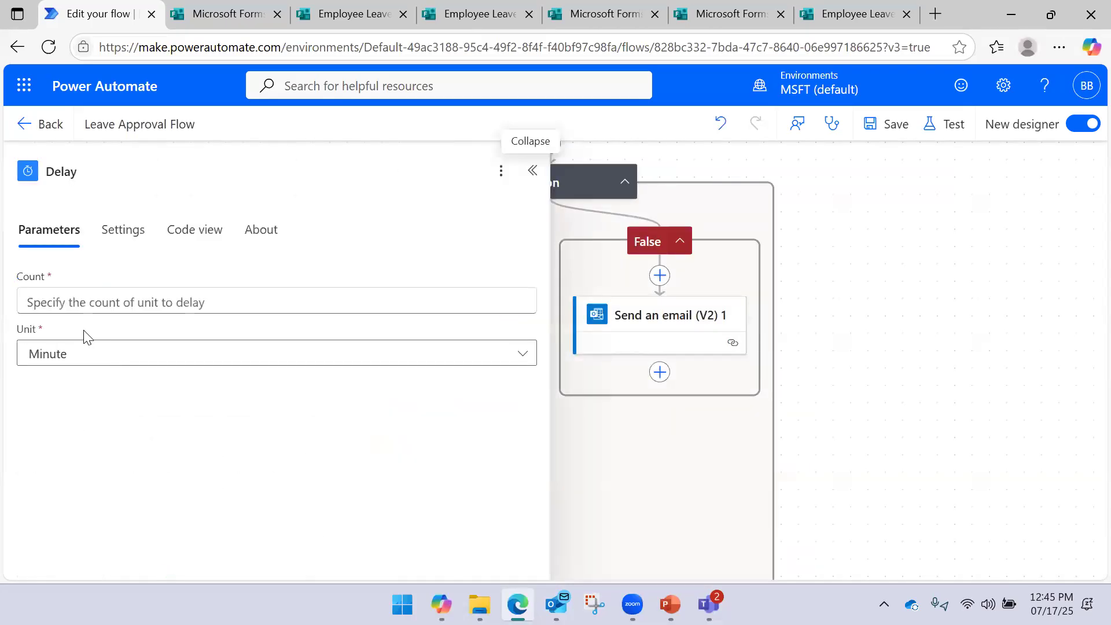
Set the Delay count to 2 with the unit kept at Minute
{"action": "left_click", "coordinate": [112, 301]}
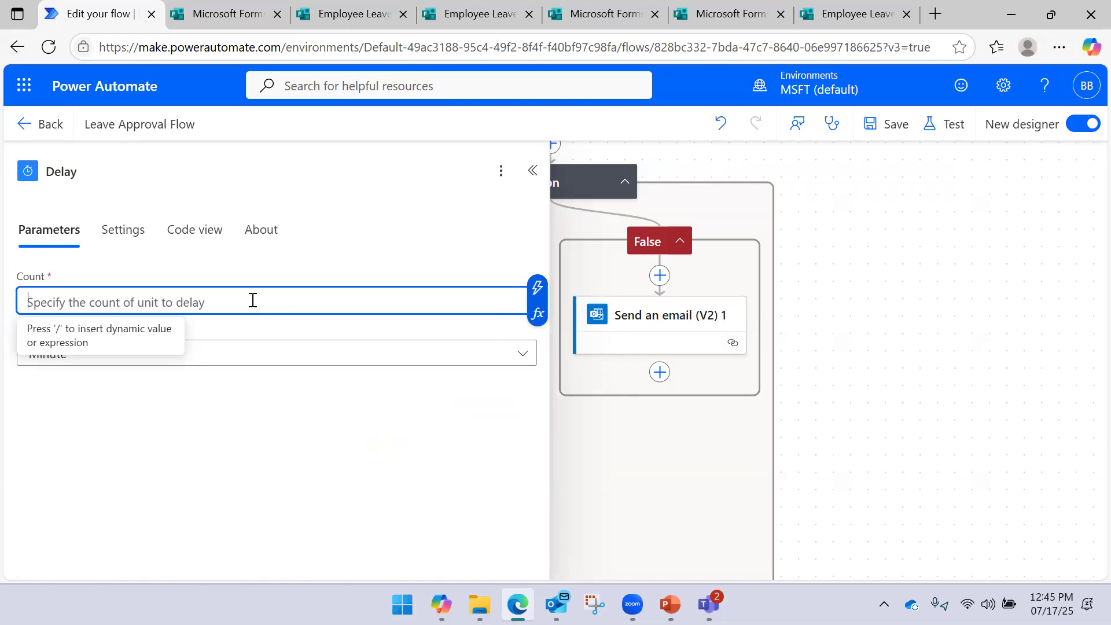
{"action": "left_click", "coordinate": [537, 288]}
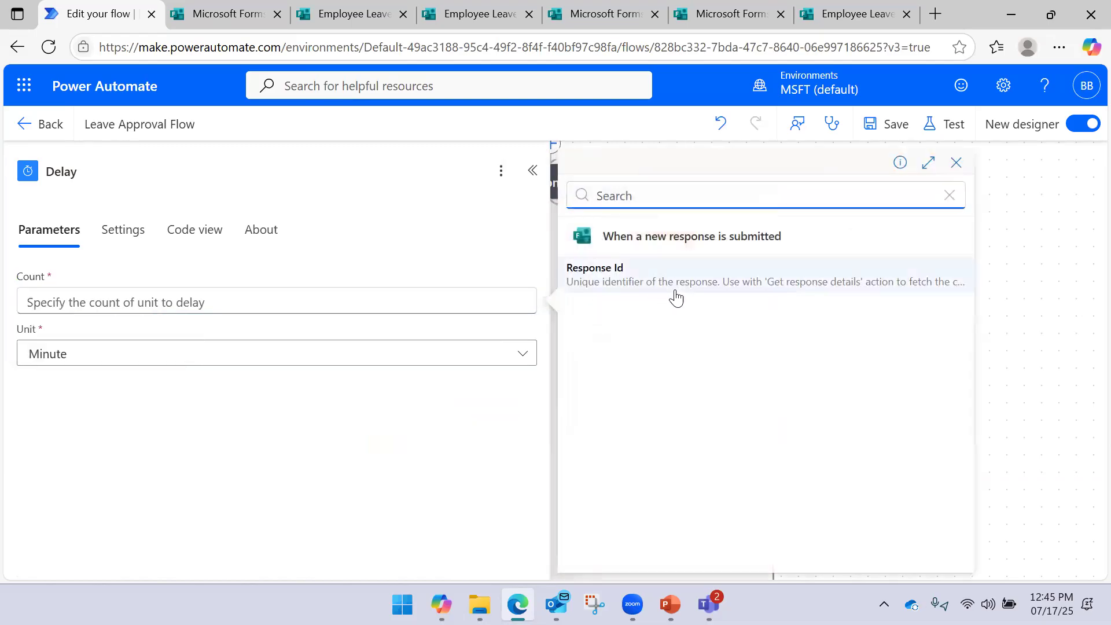
{"action": "left_click", "coordinate": [205, 299]}
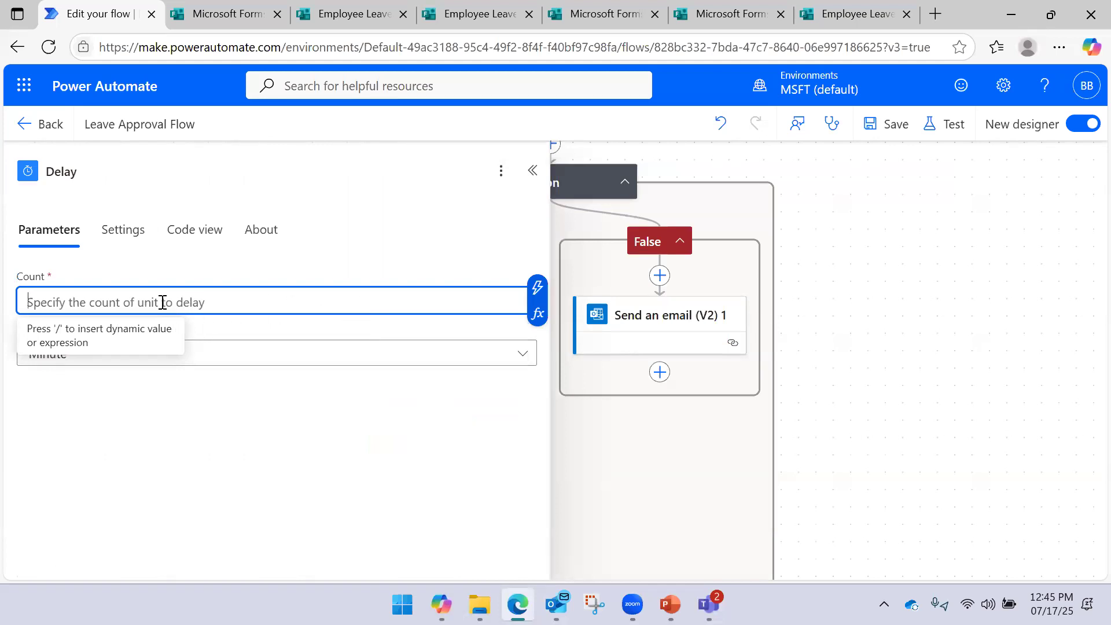
{"action": "left_click", "coordinate": [245, 353]}
{"action": "key", "text": "Escape"}
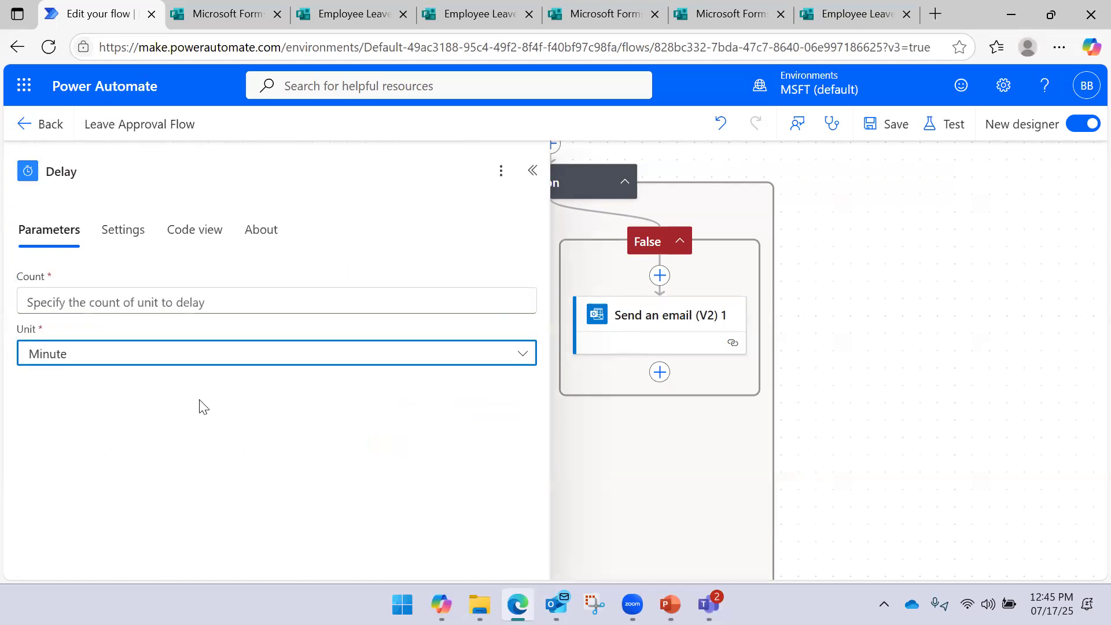
{"action": "left_click", "coordinate": [123, 304]}
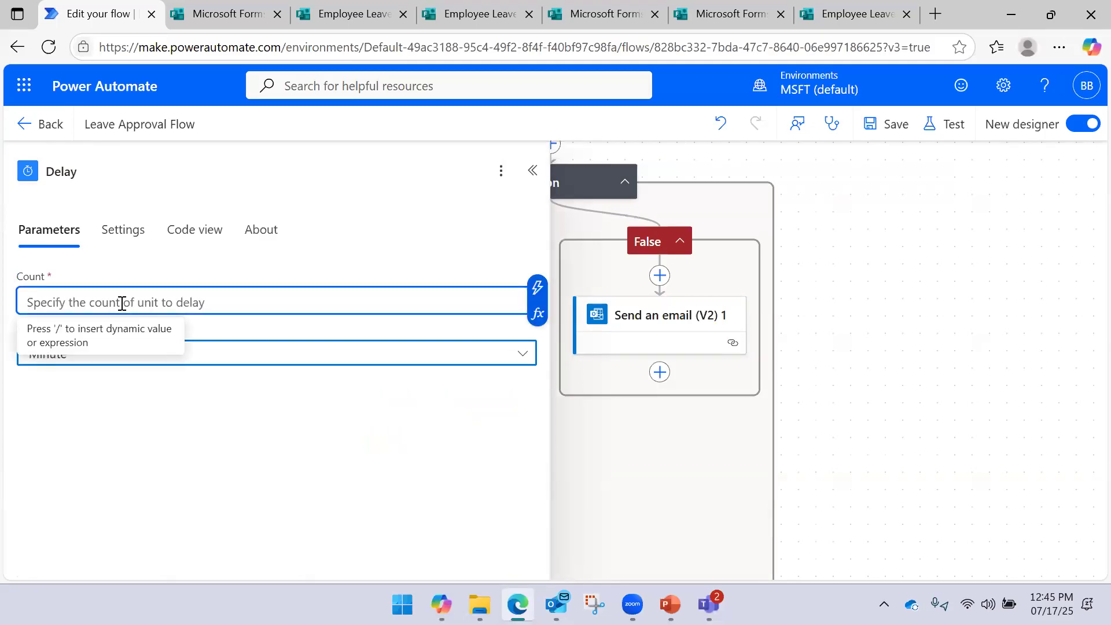
{"action": "type", "text": "2"}
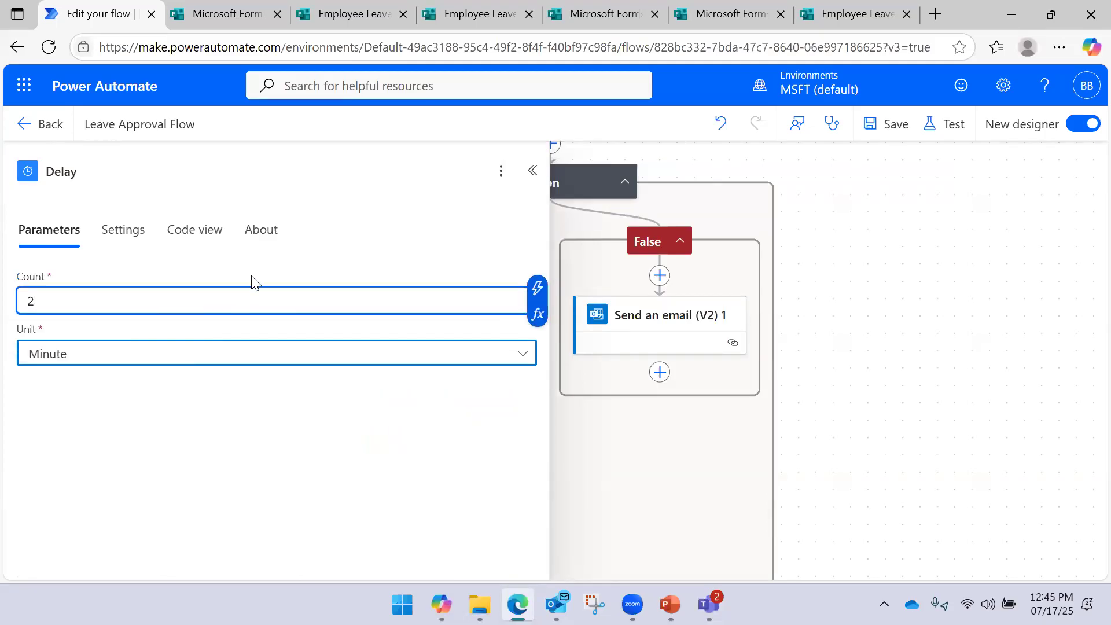
Review the Delay settings, close the panel, and save the flow
{"action": "left_click", "coordinate": [533, 170]}
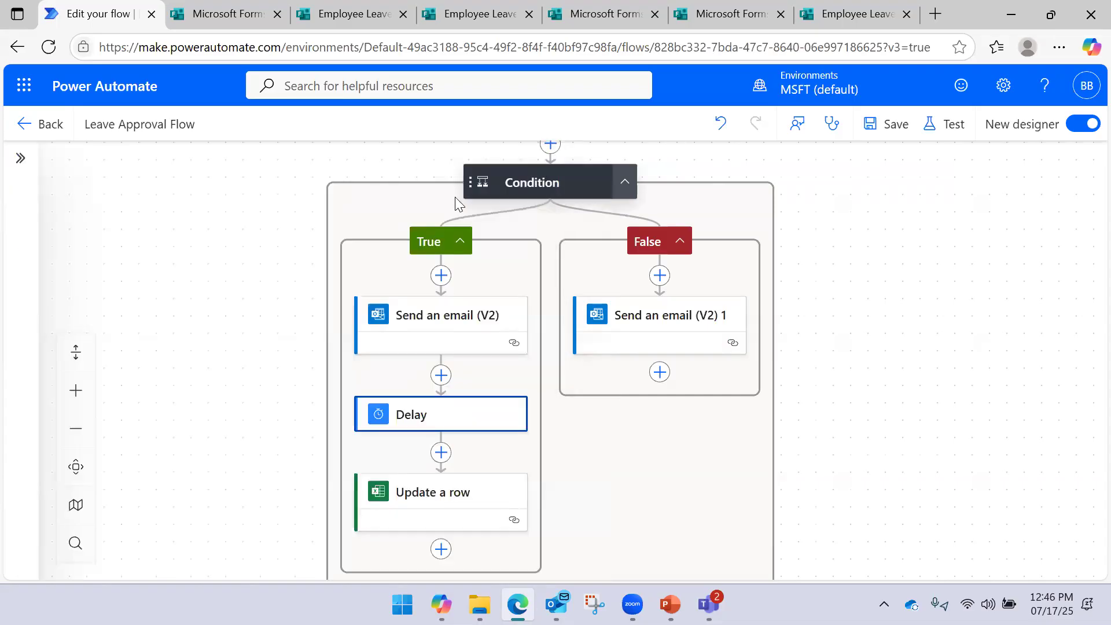
{"action": "left_click", "coordinate": [457, 412]}
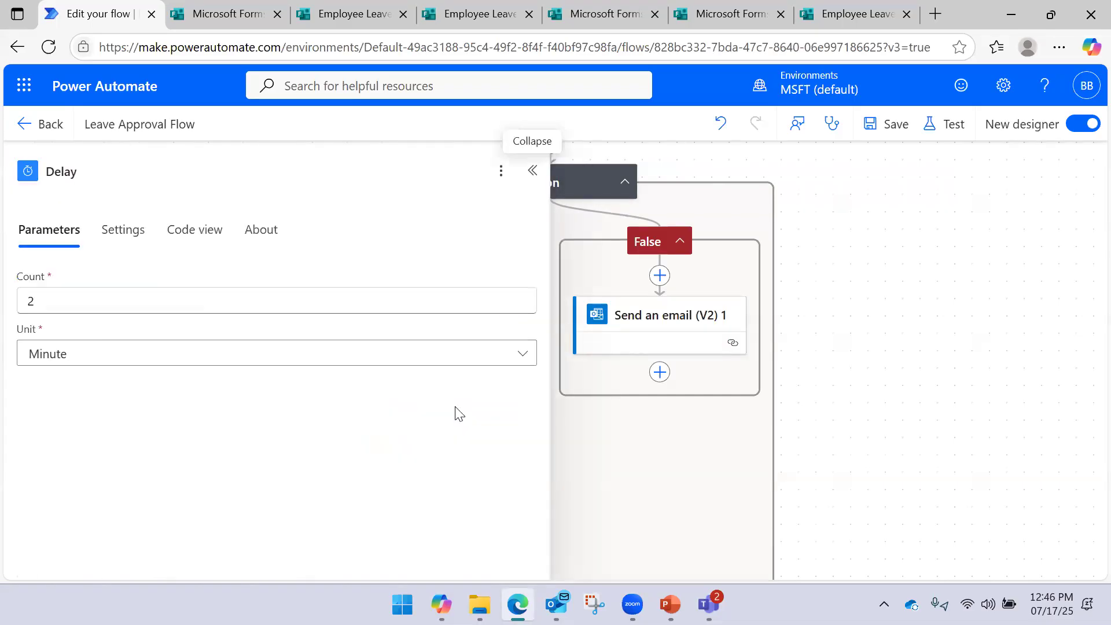
{"action": "left_click", "coordinate": [920, 209]}
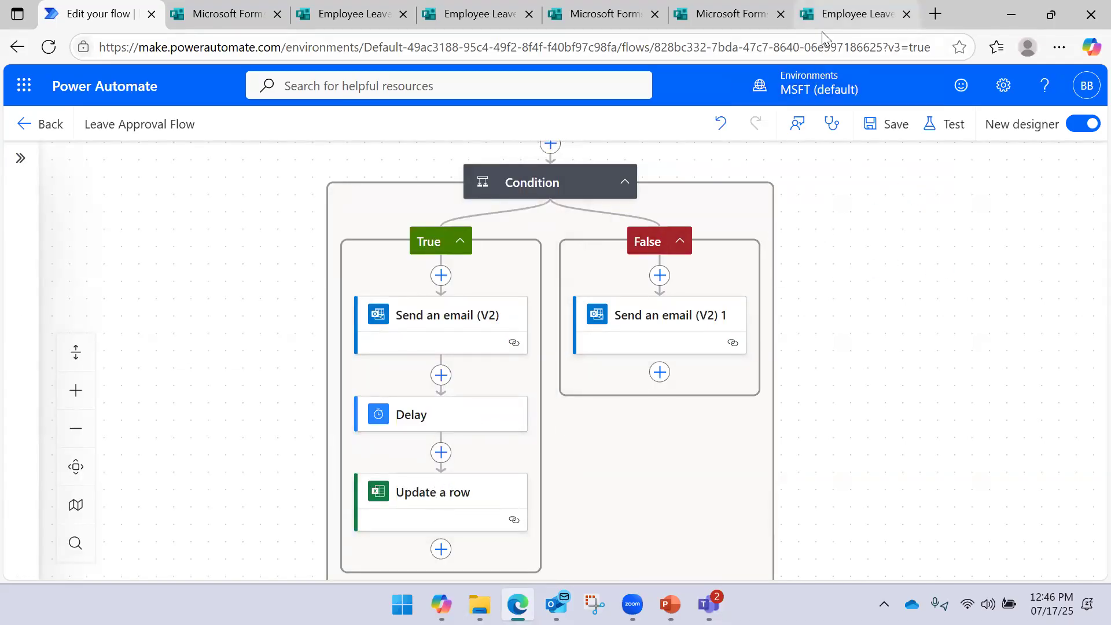
{"action": "left_click", "coordinate": [888, 133]}
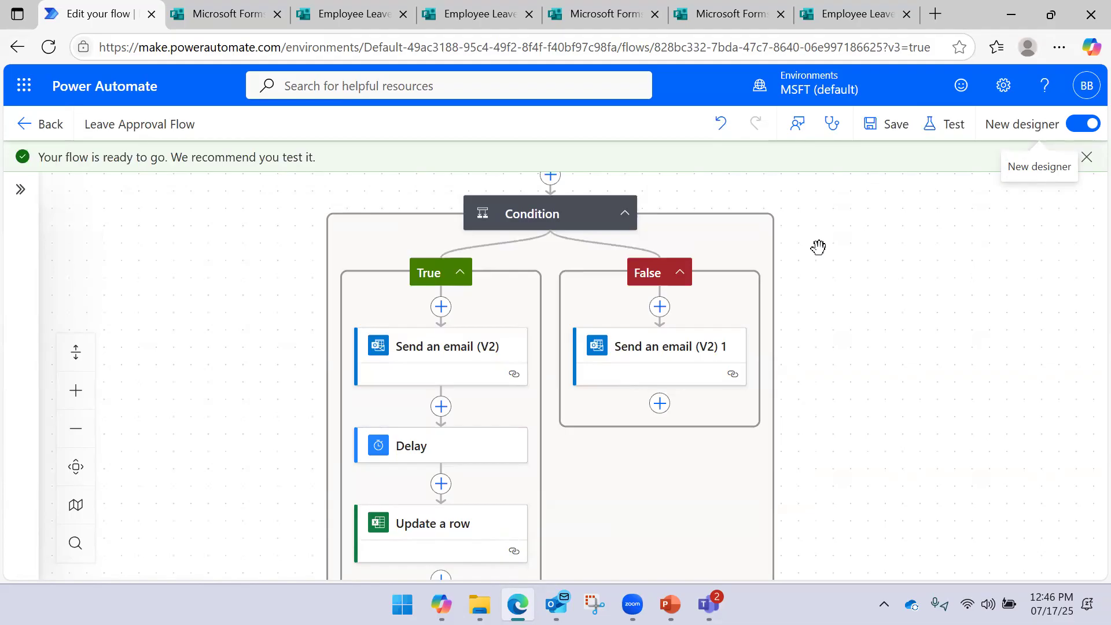
Open the Leave Request email in the Outlook inbox
{"action": "left_click", "coordinate": [556, 605]}
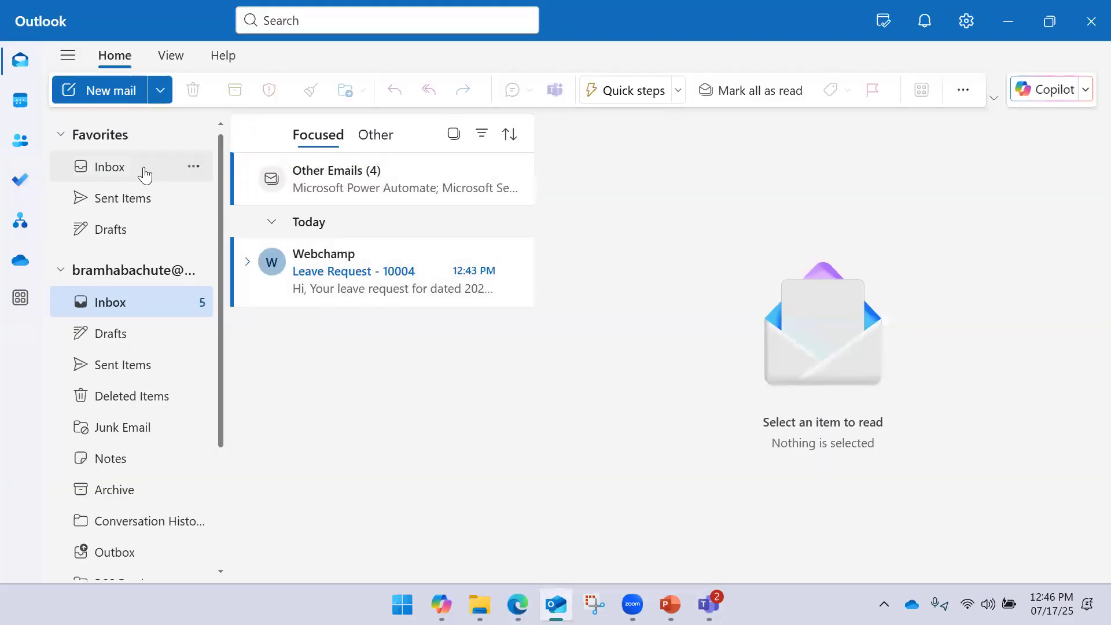
{"action": "left_click", "coordinate": [140, 174]}
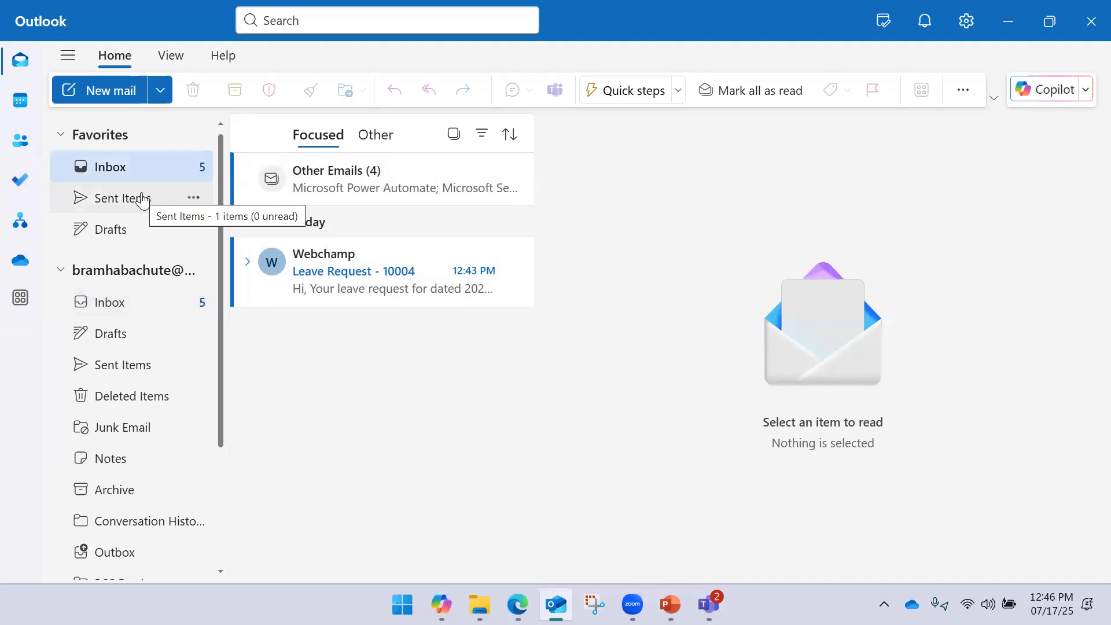
{"action": "left_click", "coordinate": [357, 272]}
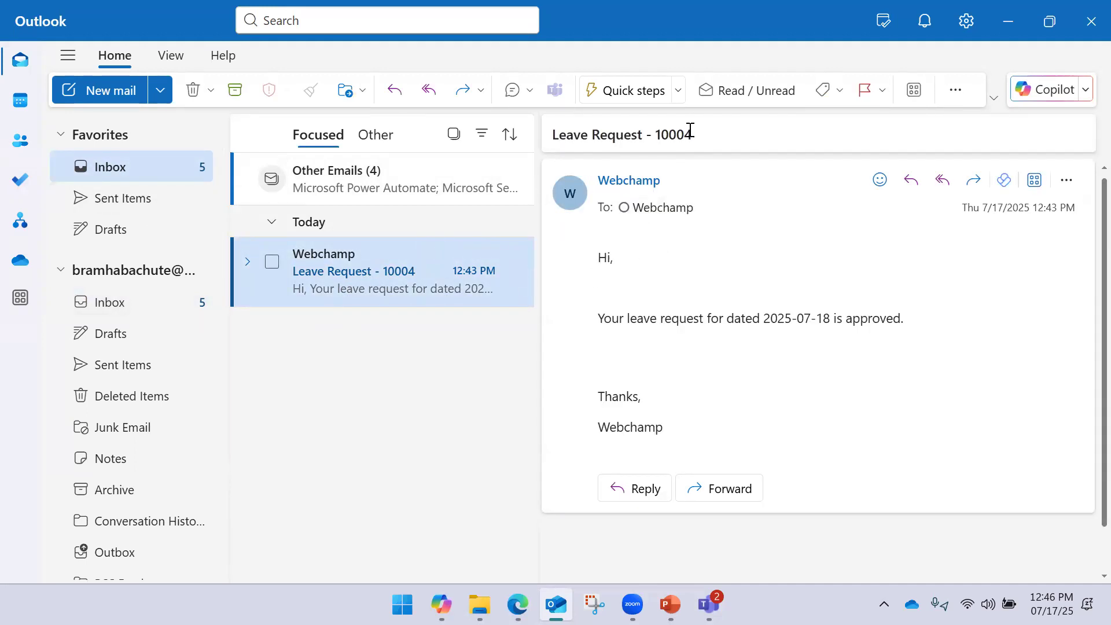
{"action": "left_click_drag", "start_coordinate": [690, 132], "coordinate": [608, 135]}
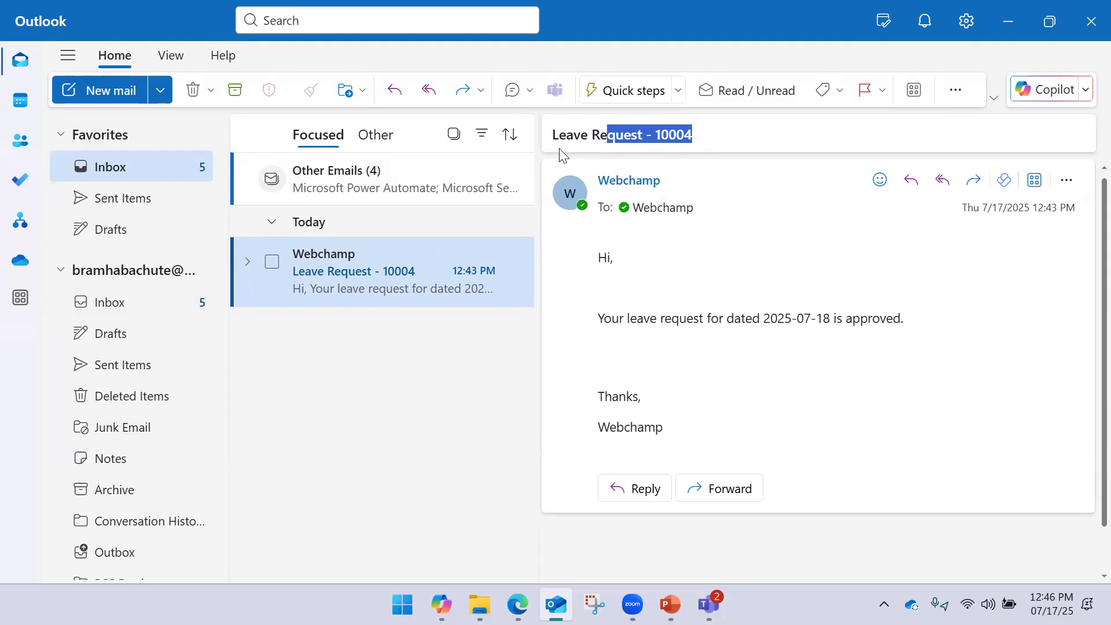
Check the sent leave request, then reread the inbox email approving leave for 2025-07-18
{"action": "left_click", "coordinate": [135, 204]}
{"action": "left_click", "coordinate": [291, 243]}
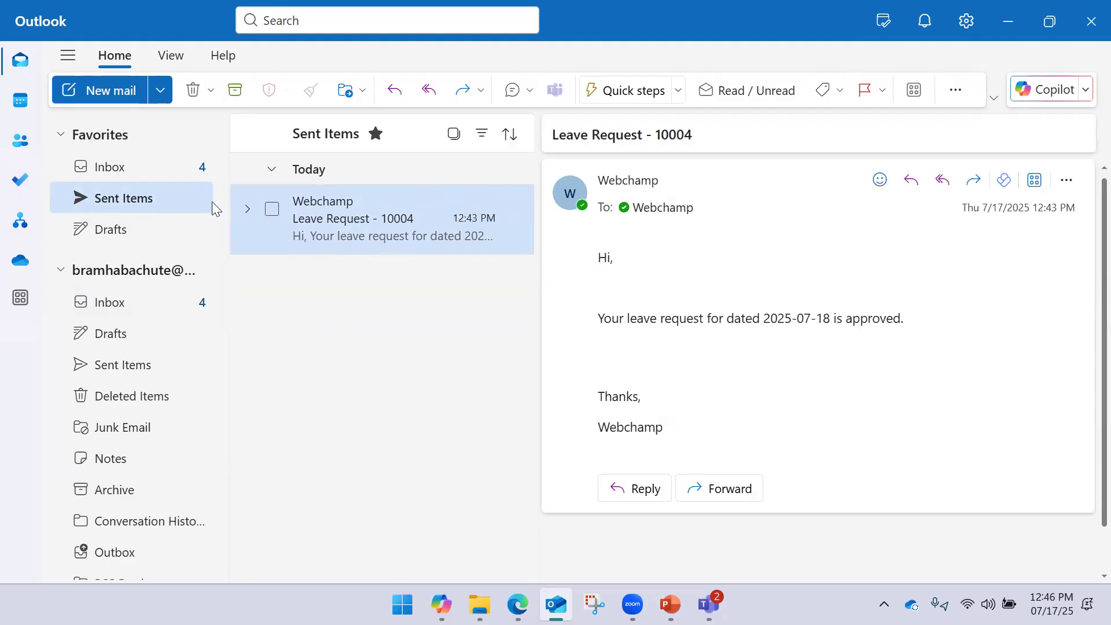
{"action": "left_click", "coordinate": [174, 173]}
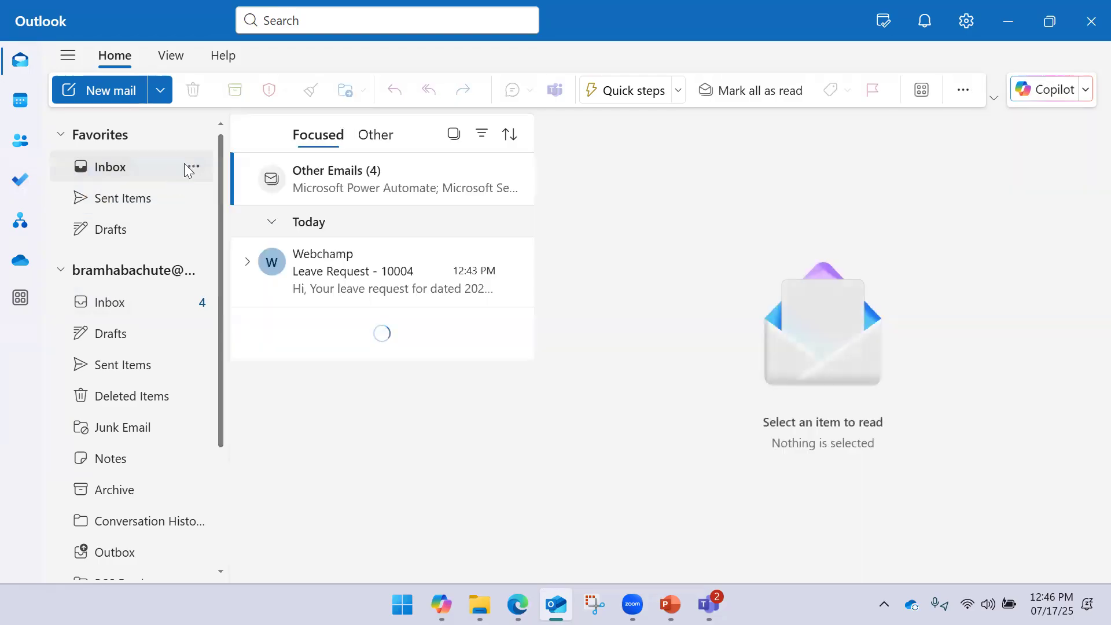
{"action": "left_click", "coordinate": [349, 290]}
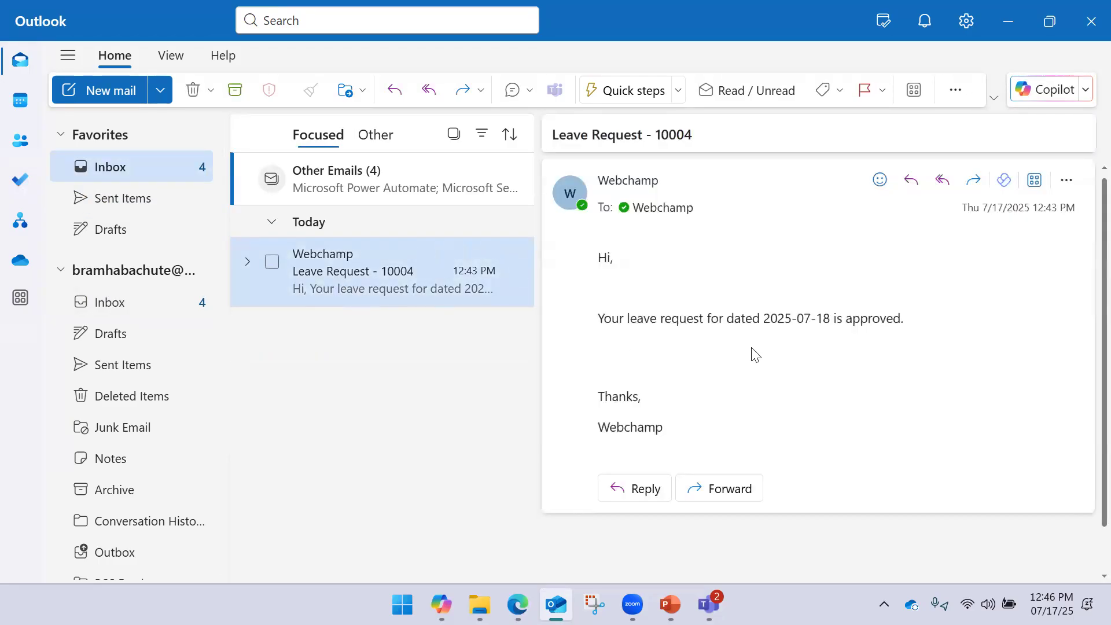
{"action": "left_click_drag", "start_coordinate": [766, 319], "coordinate": [907, 323]}
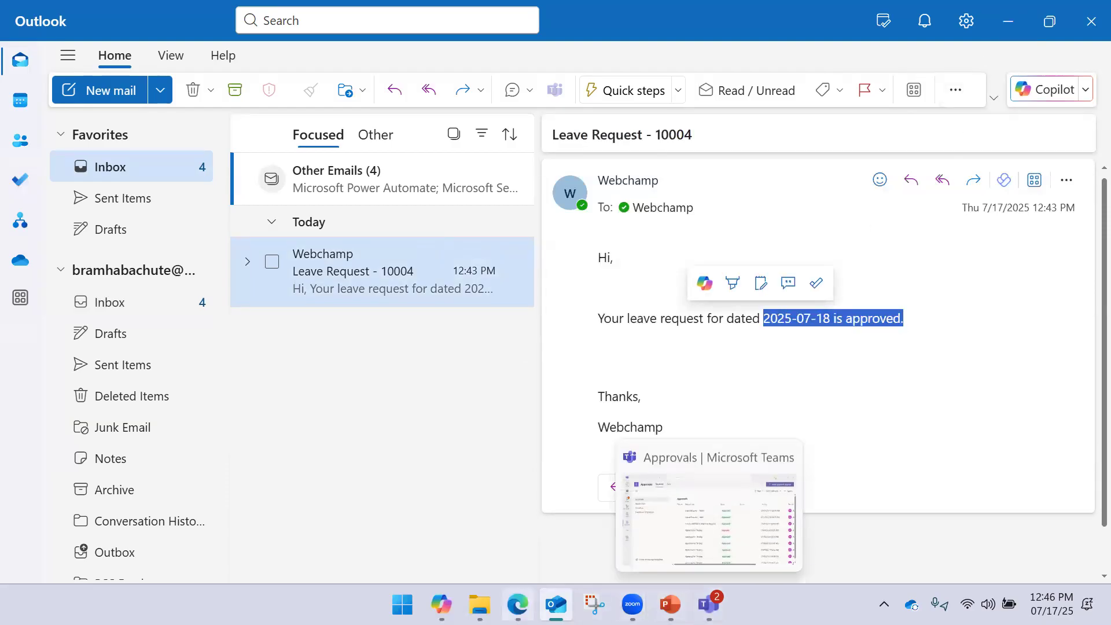
{"action": "left_click", "coordinate": [518, 605]}
Save the Leave Approval Flow and start a manual test run
{"action": "left_click", "coordinate": [896, 21]}
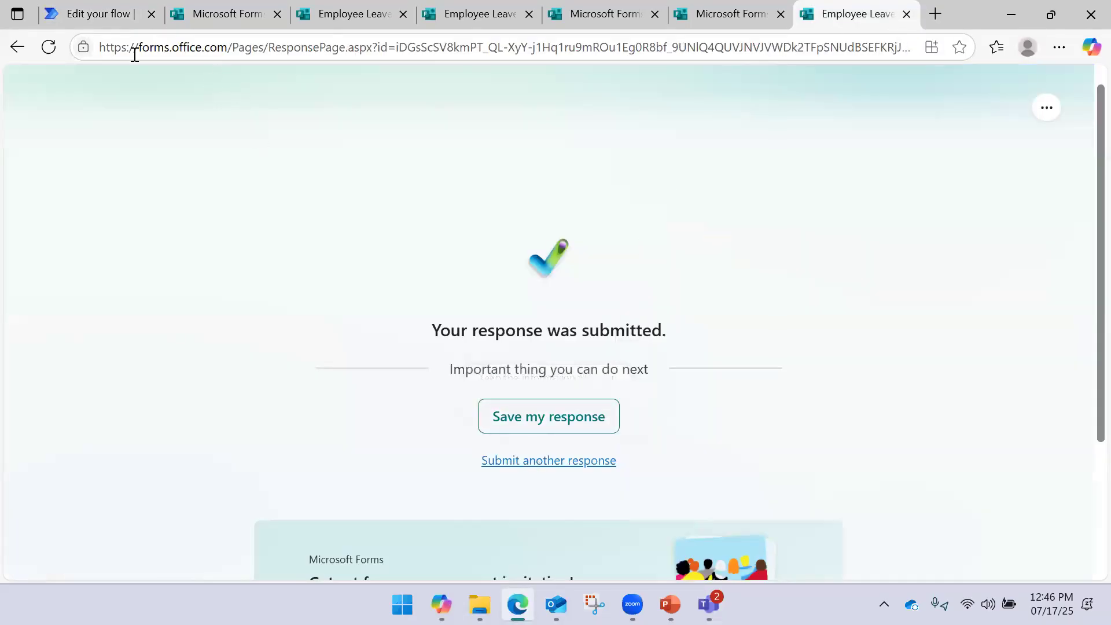
{"action": "left_click", "coordinate": [93, 16]}
{"action": "left_click", "coordinate": [950, 131]}
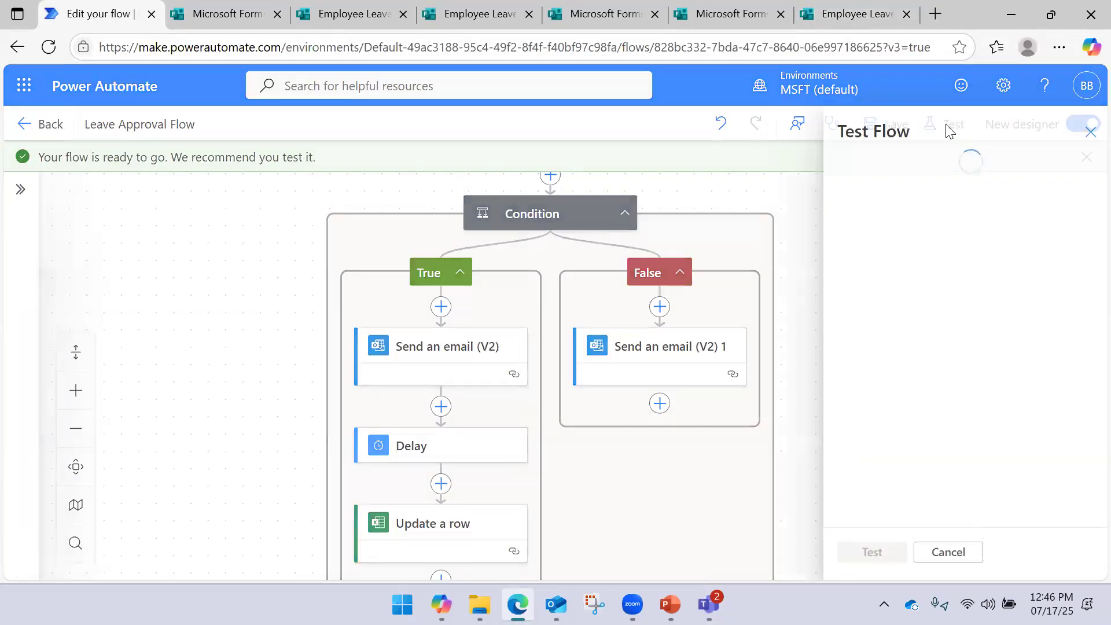
{"action": "left_click", "coordinate": [943, 554]}
{"action": "left_click", "coordinate": [882, 138]}
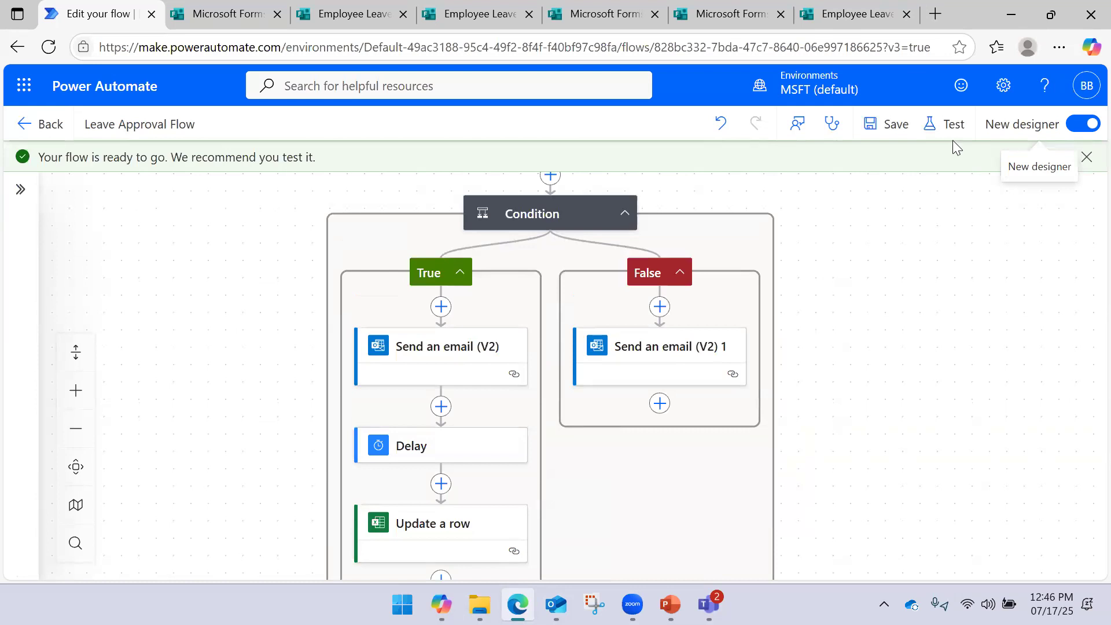
{"action": "left_click", "coordinate": [950, 128]}
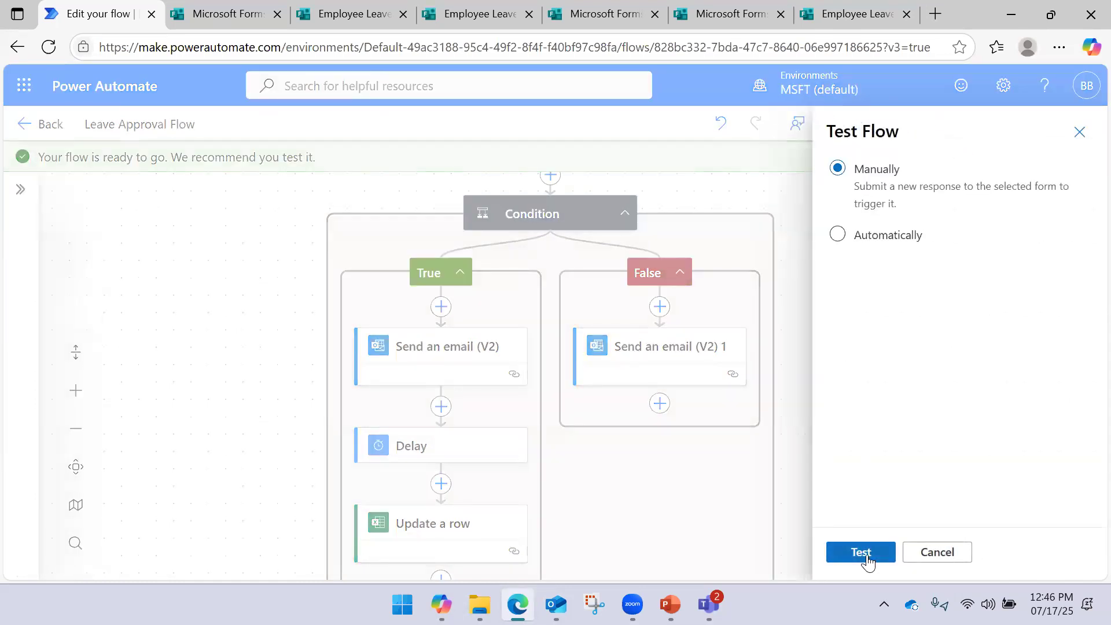
{"action": "left_click", "coordinate": [862, 553]}
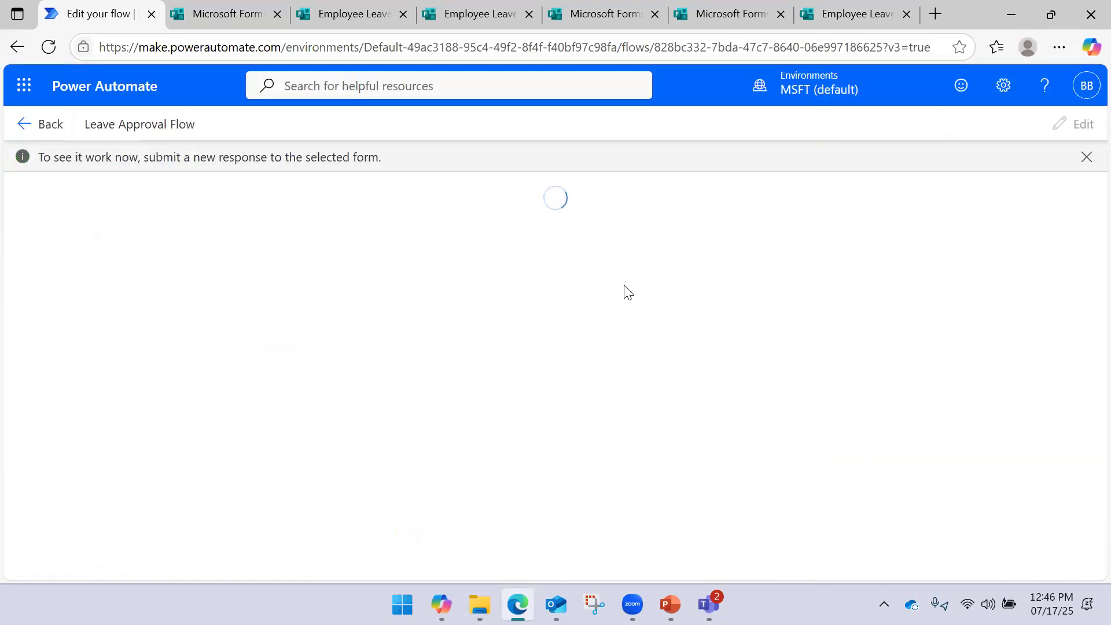
Start another form response and enter Employee ID 10005
{"action": "left_click", "coordinate": [834, 23]}
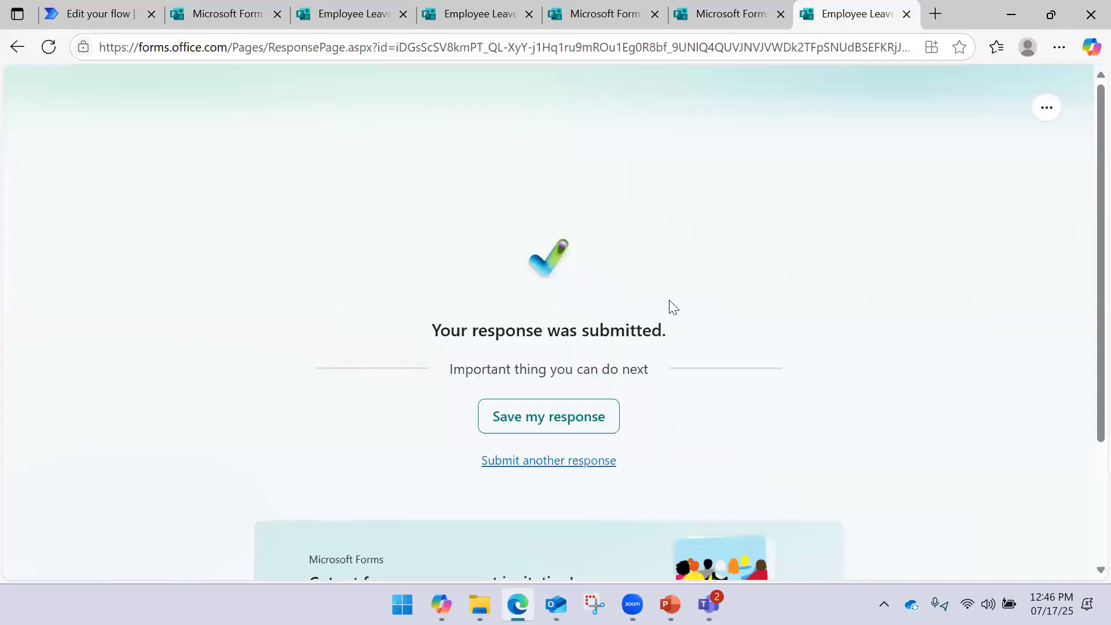
{"action": "left_click", "coordinate": [533, 459]}
{"action": "left_click", "coordinate": [353, 336]}
{"action": "type", "text": "1000"}
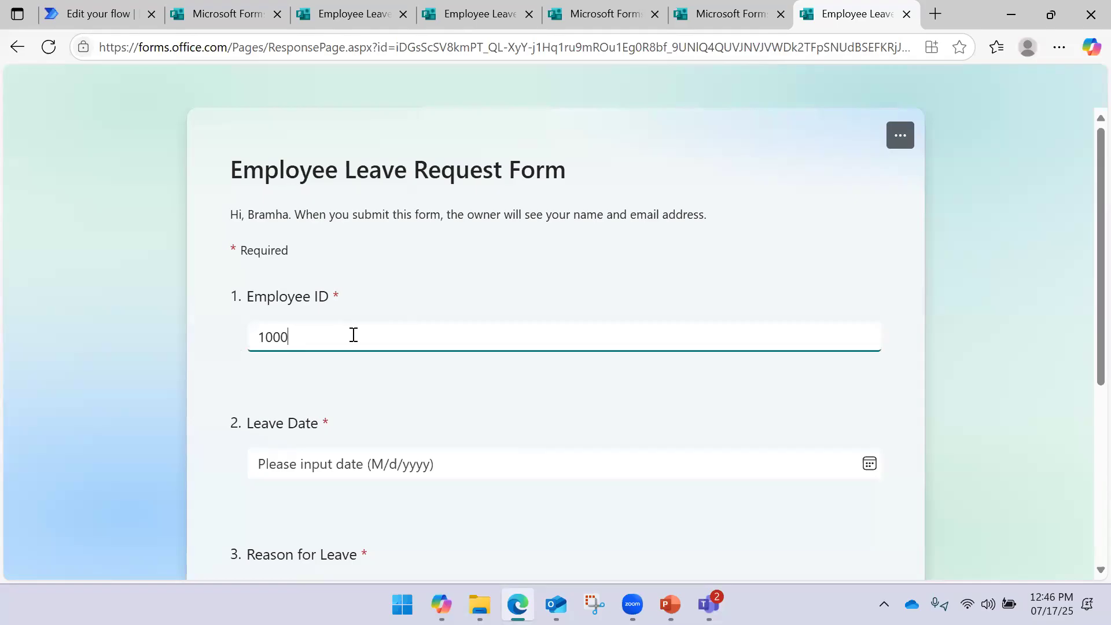
Pick 7/18/2025 as the leave date, enter reason 'Check', and submit the form
{"action": "left_click", "coordinate": [382, 460]}
{"action": "left_click", "coordinate": [390, 341]}
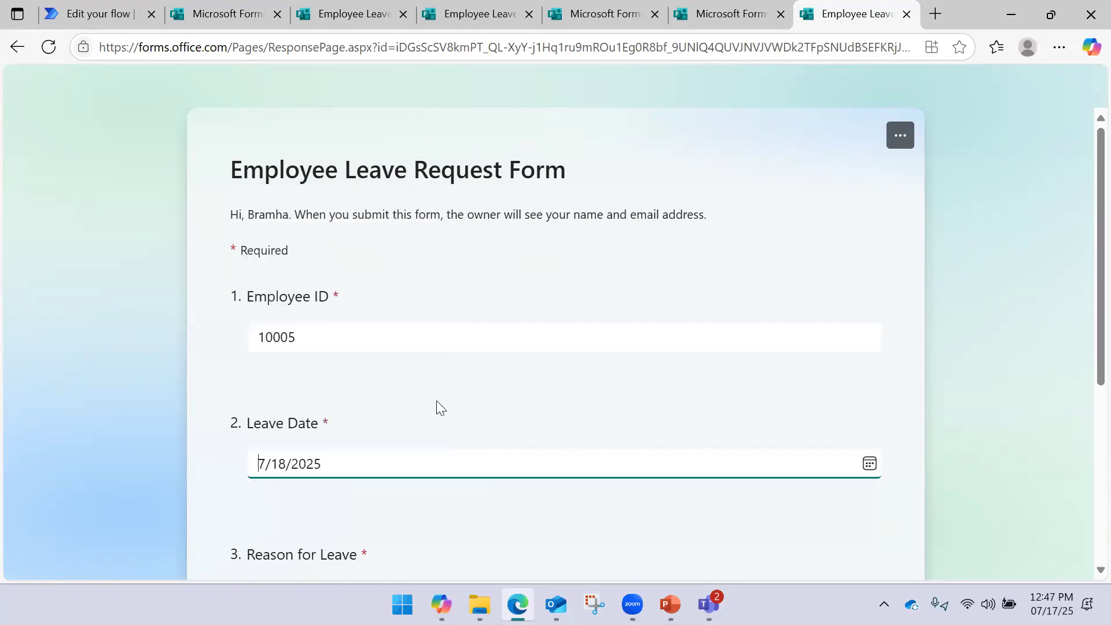
{"action": "scroll", "coordinate": [437, 402], "scroll_direction": "down", "scroll_amount": 2}
{"action": "left_click", "coordinate": [359, 596]}
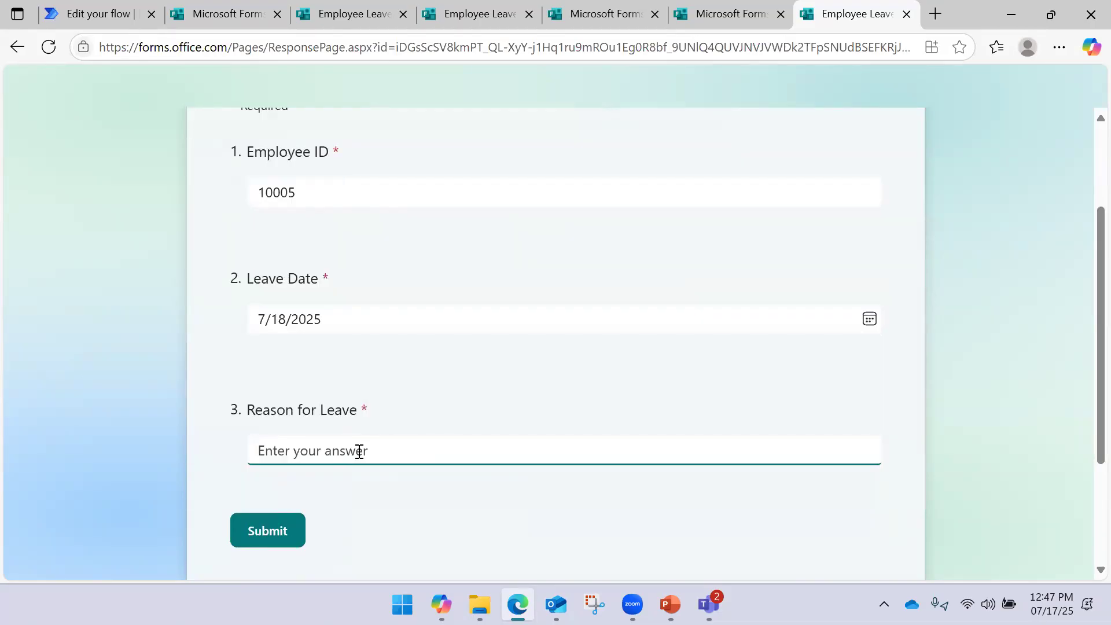
{"action": "type", "text": "Che"}
{"action": "left_click", "coordinate": [270, 529]}
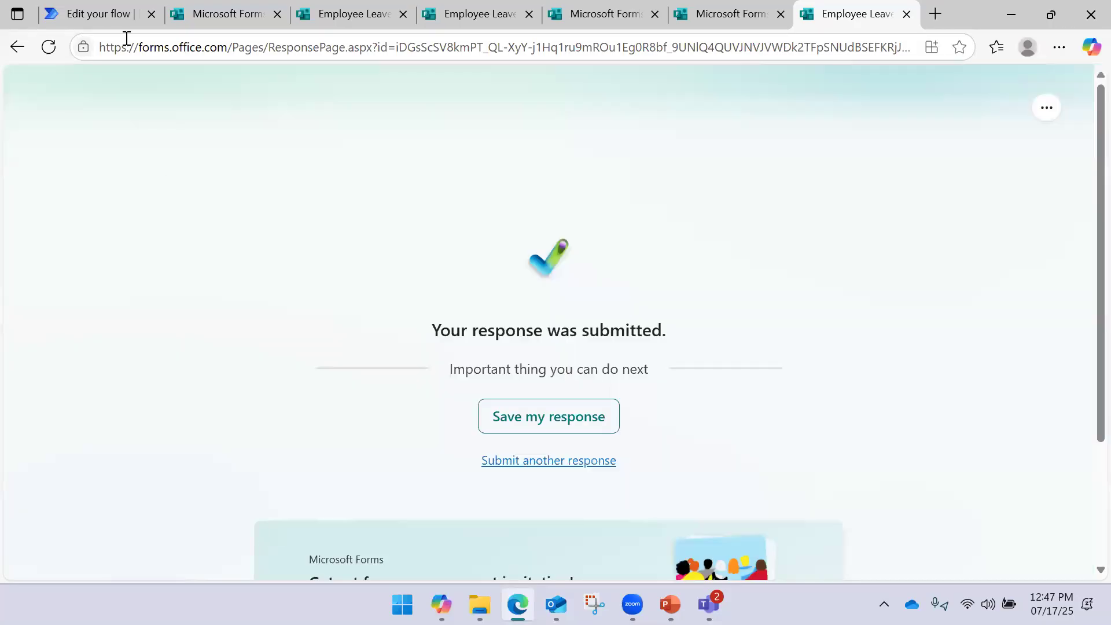
{"action": "left_click", "coordinate": [110, 14]}
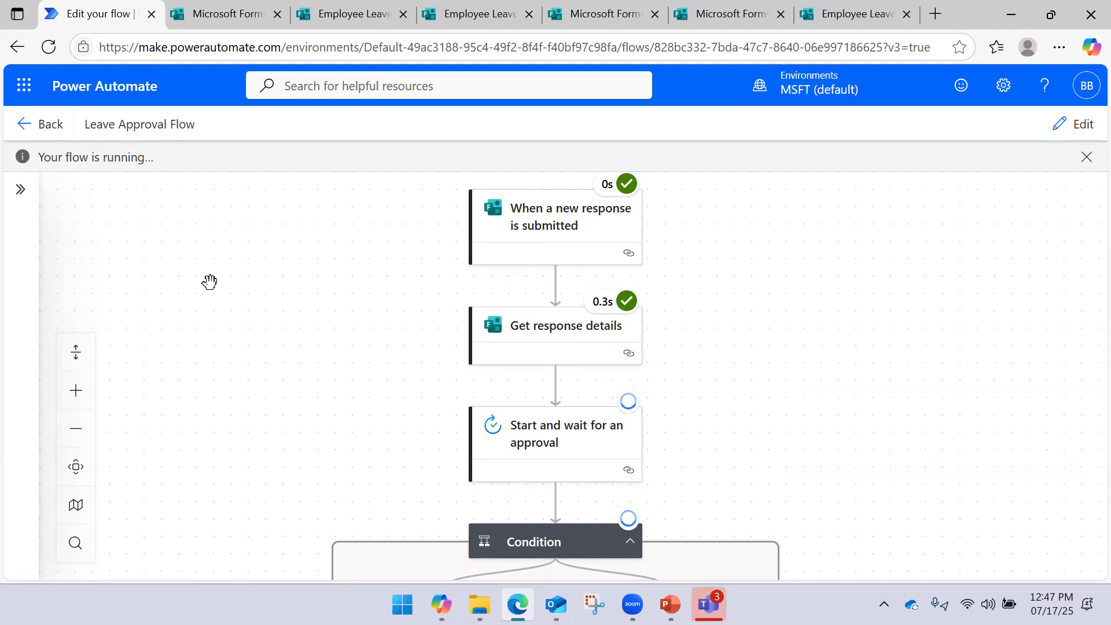
Scroll the run canvas to confirm trigger and Get response details succeeded, approval pending
{"action": "scroll", "coordinate": [406, 265], "scroll_direction": "down", "scroll_amount": 1}
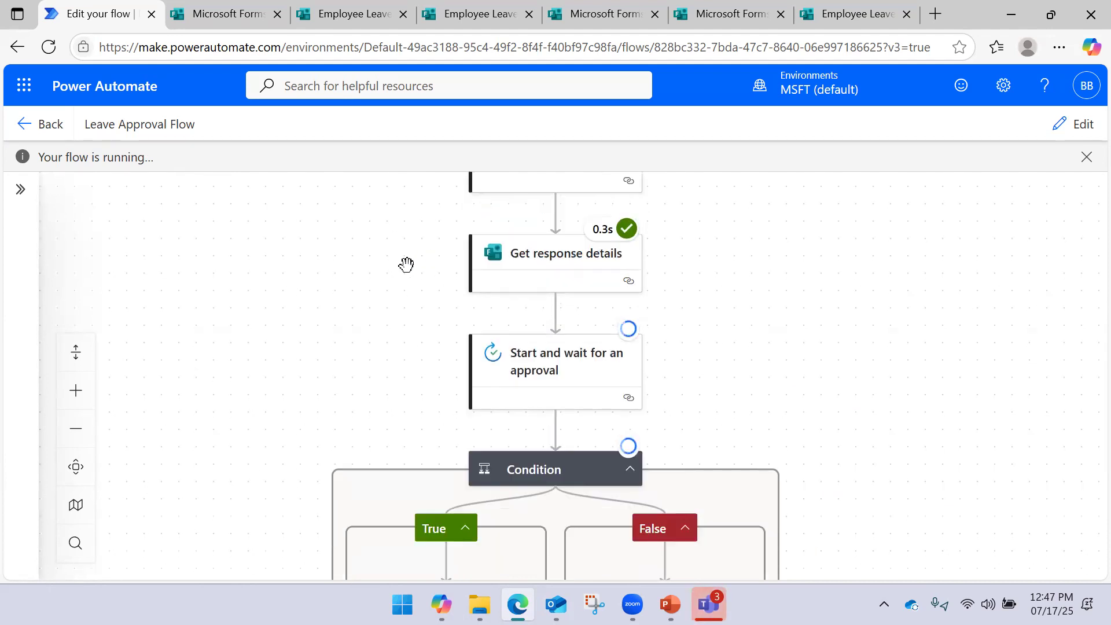
{"action": "scroll", "coordinate": [407, 264], "scroll_direction": "down", "scroll_amount": 1}
{"action": "scroll", "coordinate": [335, 313], "scroll_direction": "down", "scroll_amount": 2}
{"action": "scroll", "coordinate": [318, 322], "scroll_direction": "up", "scroll_amount": 2}
{"action": "scroll", "coordinate": [318, 322], "scroll_direction": "up", "scroll_amount": 2}
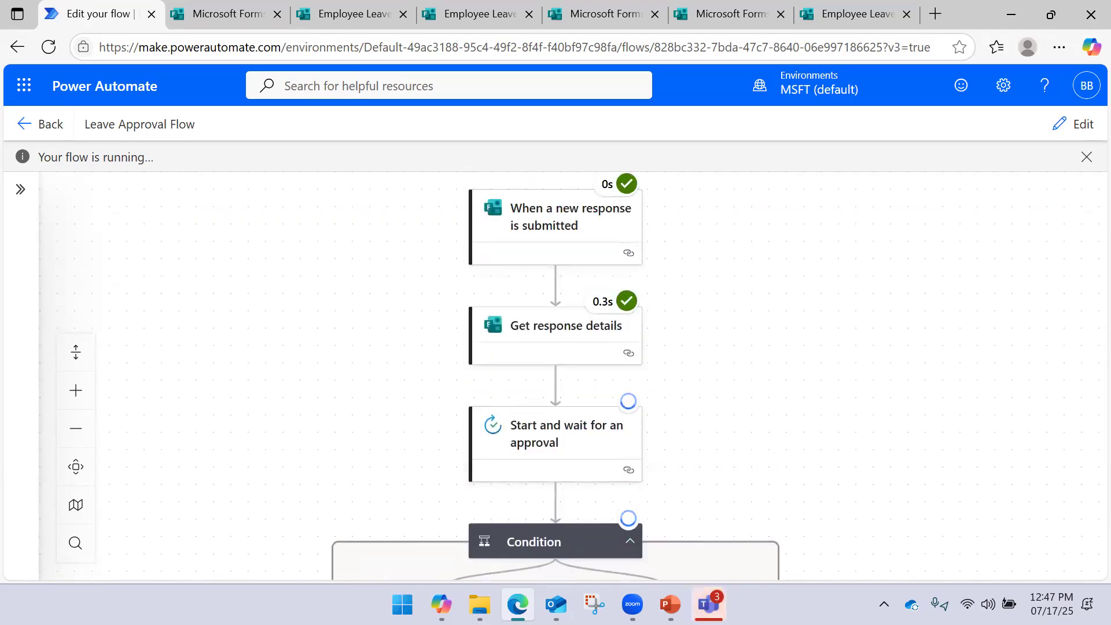
Approve the new Leave Request - 10005 from the Teams Activity feed
{"action": "left_click", "coordinate": [718, 530]}
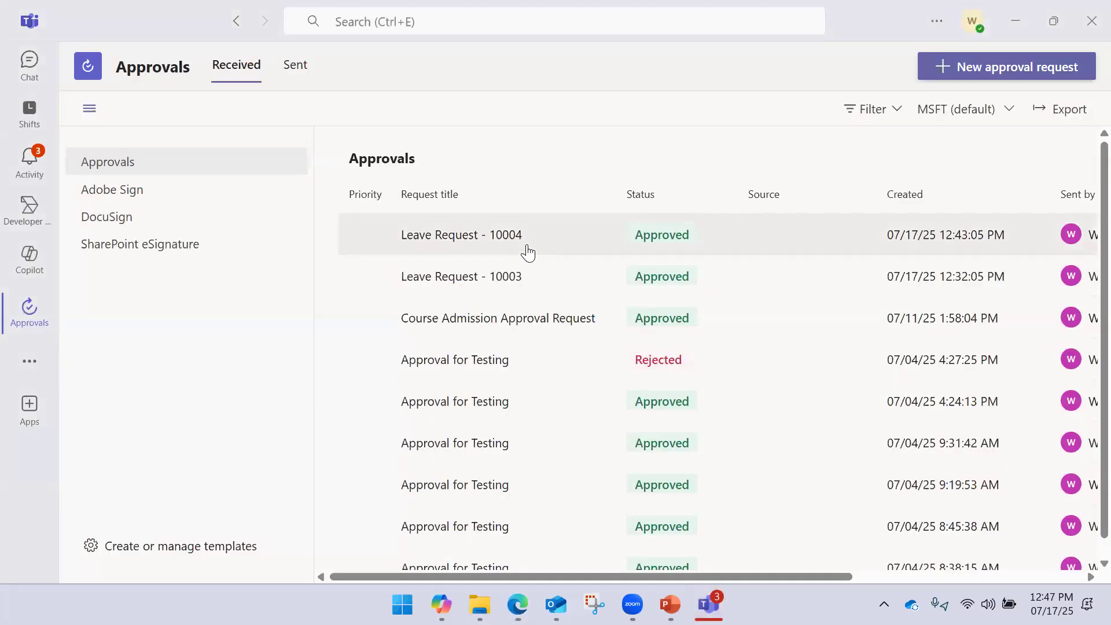
{"action": "left_click", "coordinate": [18, 170]}
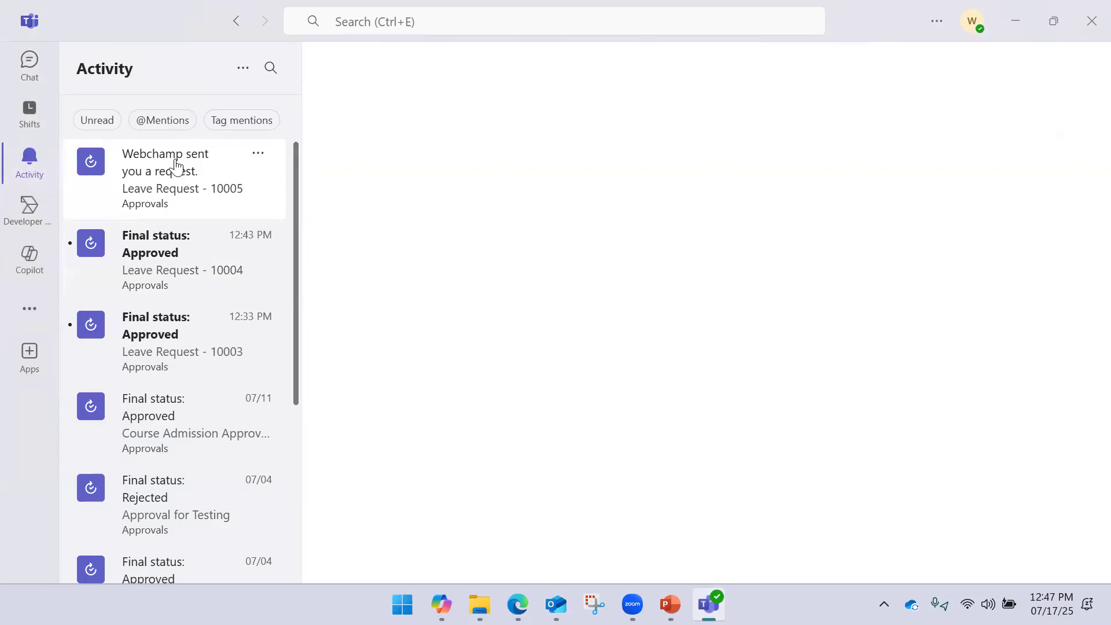
{"action": "left_click", "coordinate": [258, 153]}
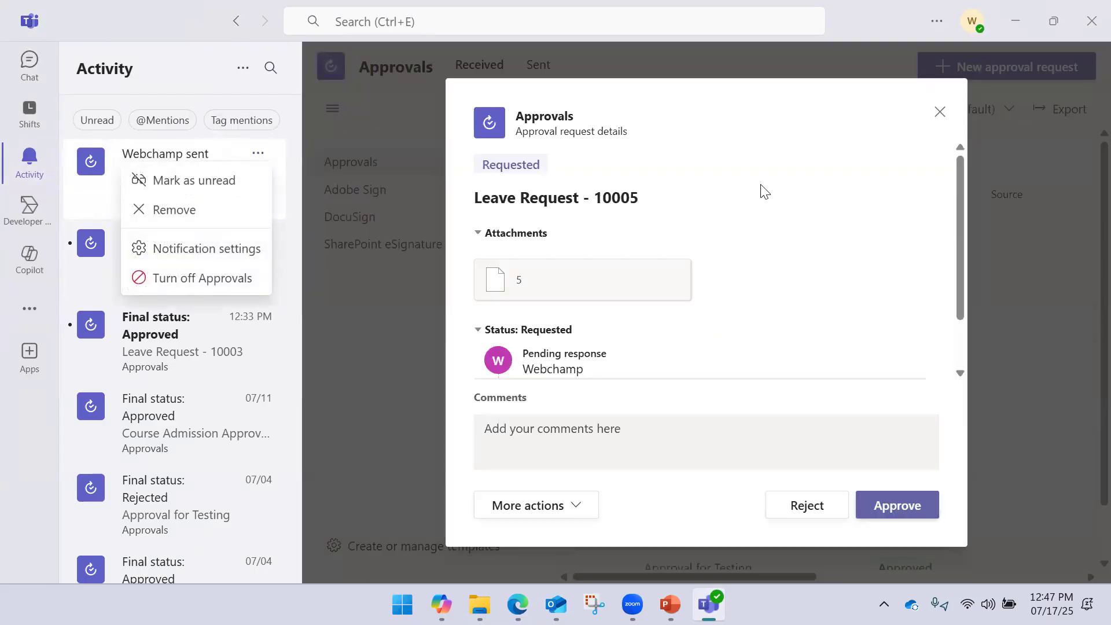
{"action": "left_click", "coordinate": [897, 506]}
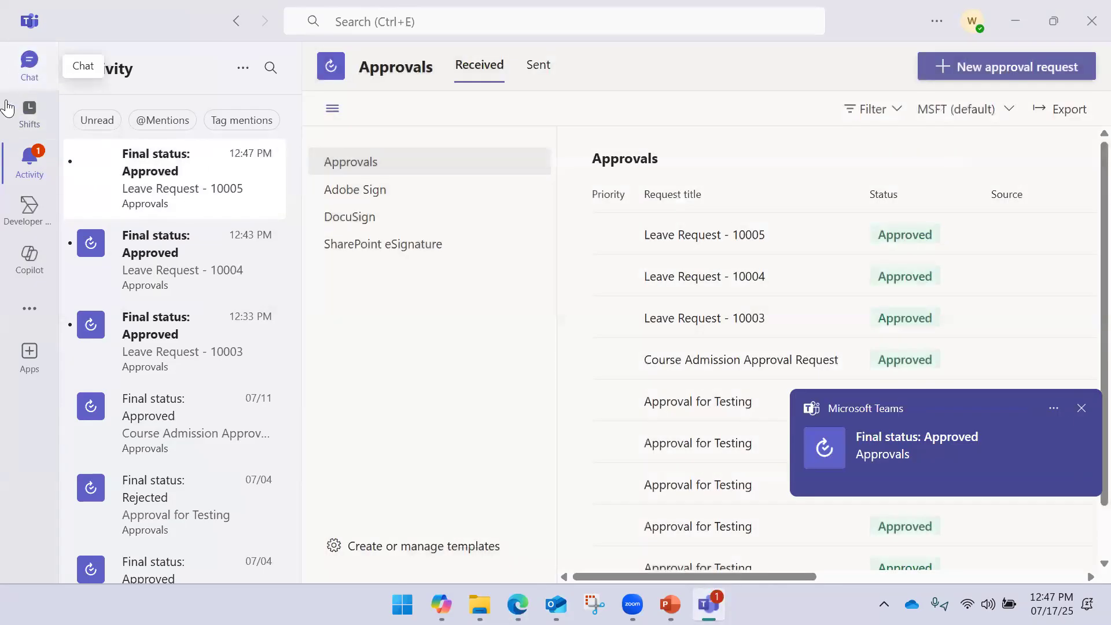
Dismiss the approval notification and minimize Teams
{"action": "left_click", "coordinate": [22, 73]}
{"action": "left_click", "coordinate": [19, 171]}
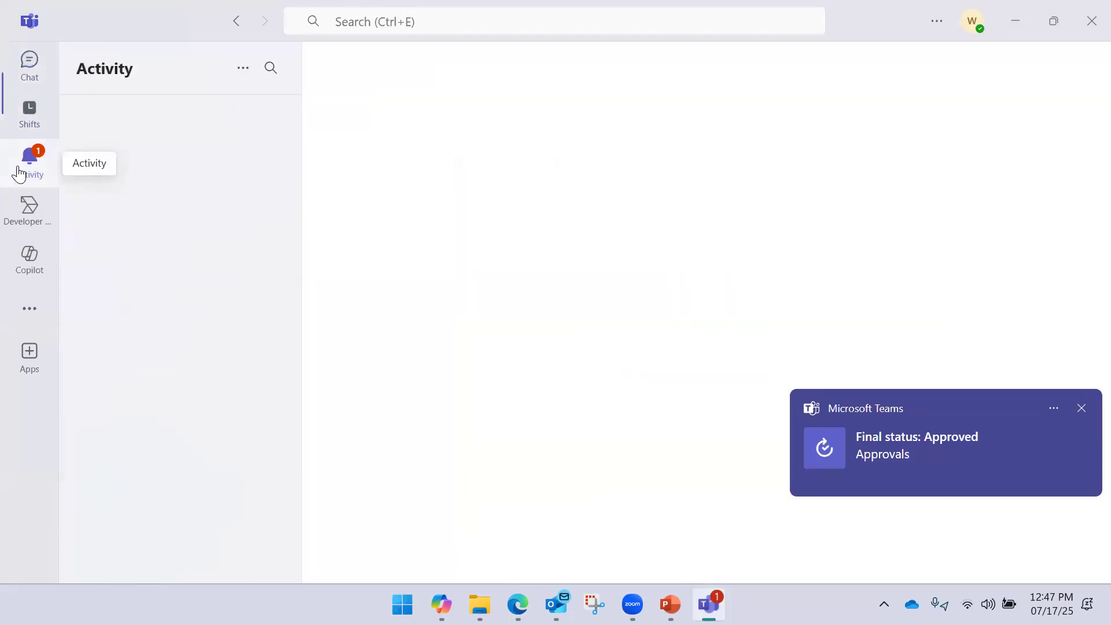
{"action": "left_click", "coordinate": [12, 75]}
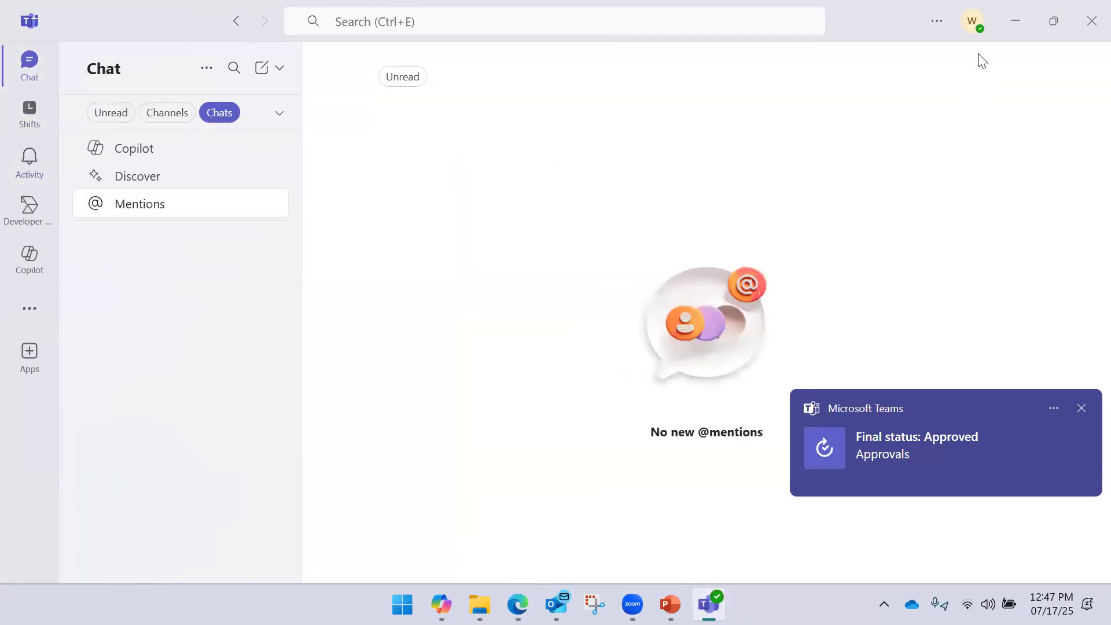
{"action": "left_click", "coordinate": [1083, 411]}
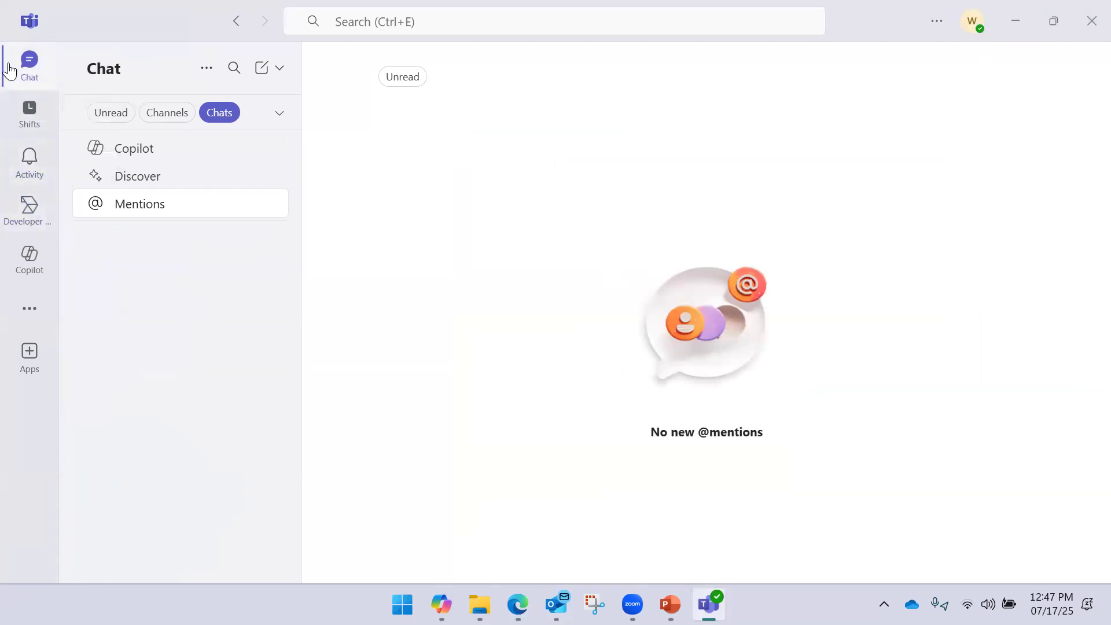
{"action": "left_click", "coordinate": [1023, 16]}
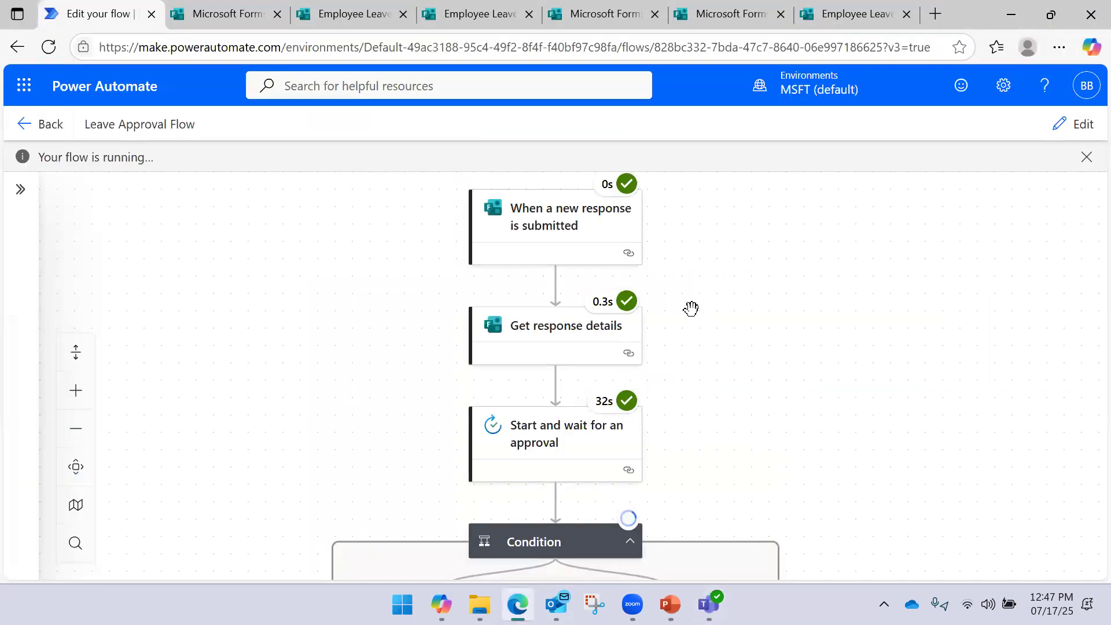
Check the run's branch steps and open the Leave Request approval email in Outlook
{"action": "scroll", "coordinate": [715, 441], "scroll_direction": "down", "scroll_amount": 3}
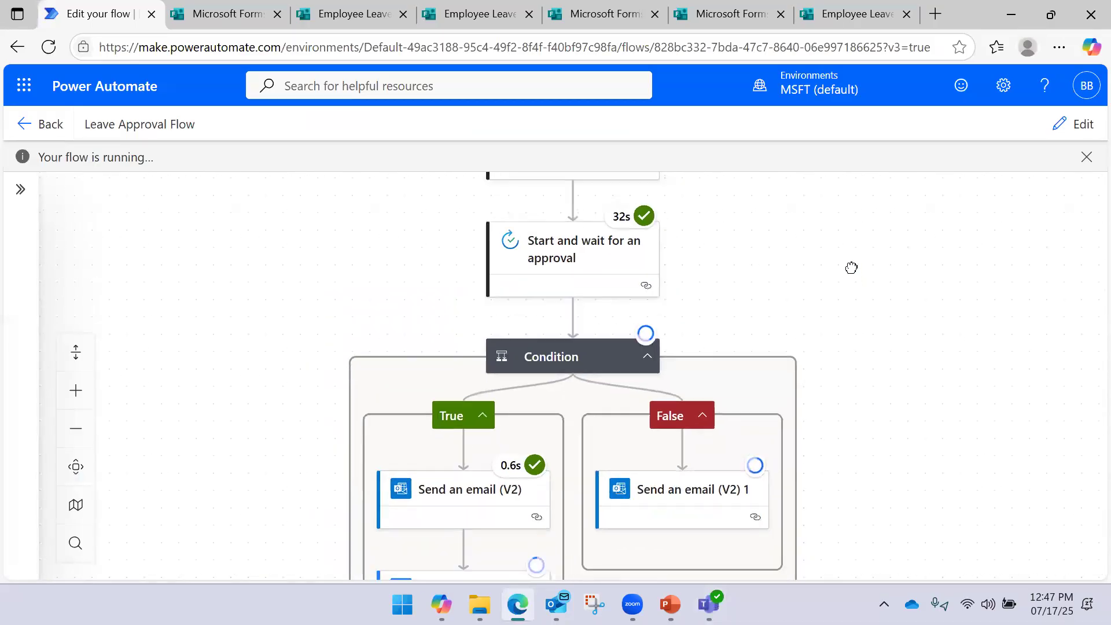
{"action": "left_click_drag", "start_coordinate": [852, 268], "coordinate": [847, 234]}
{"action": "left_click", "coordinate": [555, 604]}
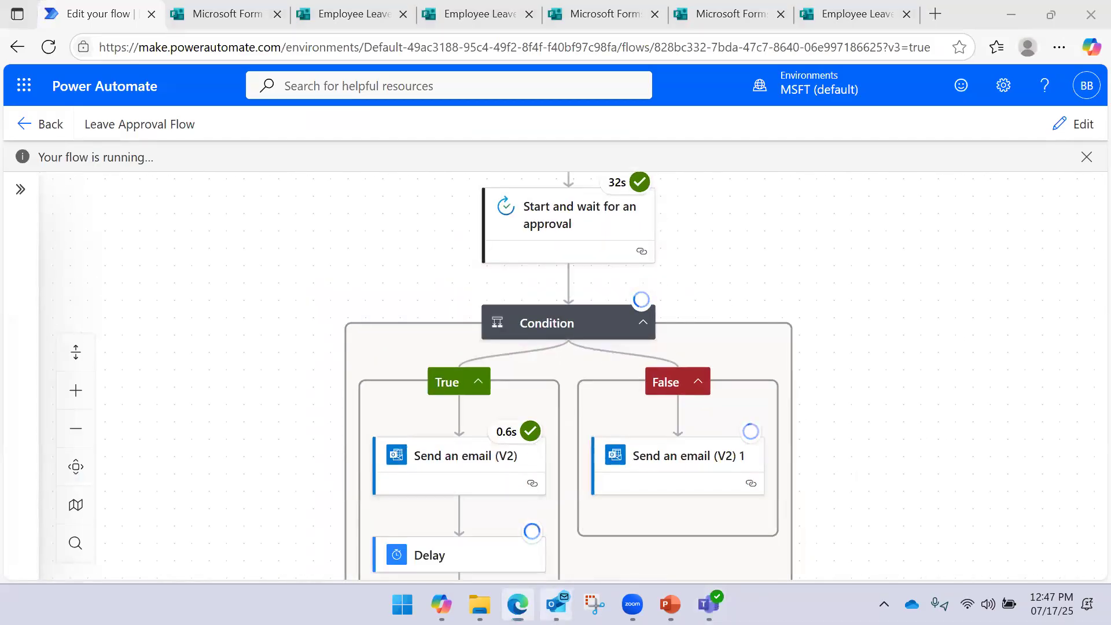
{"action": "left_click", "coordinate": [356, 269]}
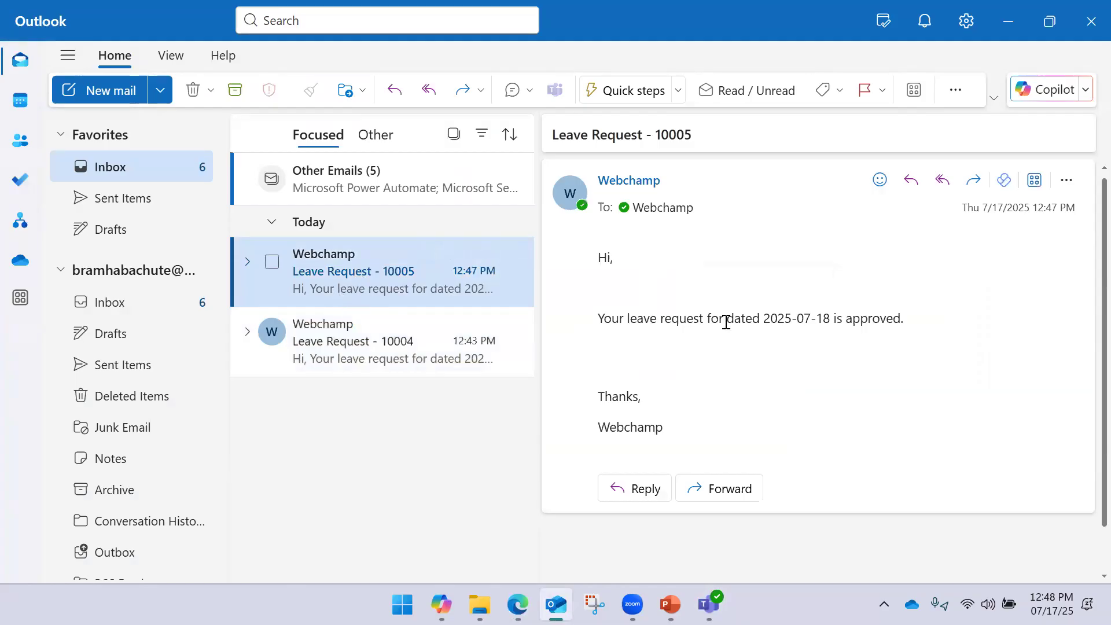
{"action": "left_click", "coordinate": [154, 199]}
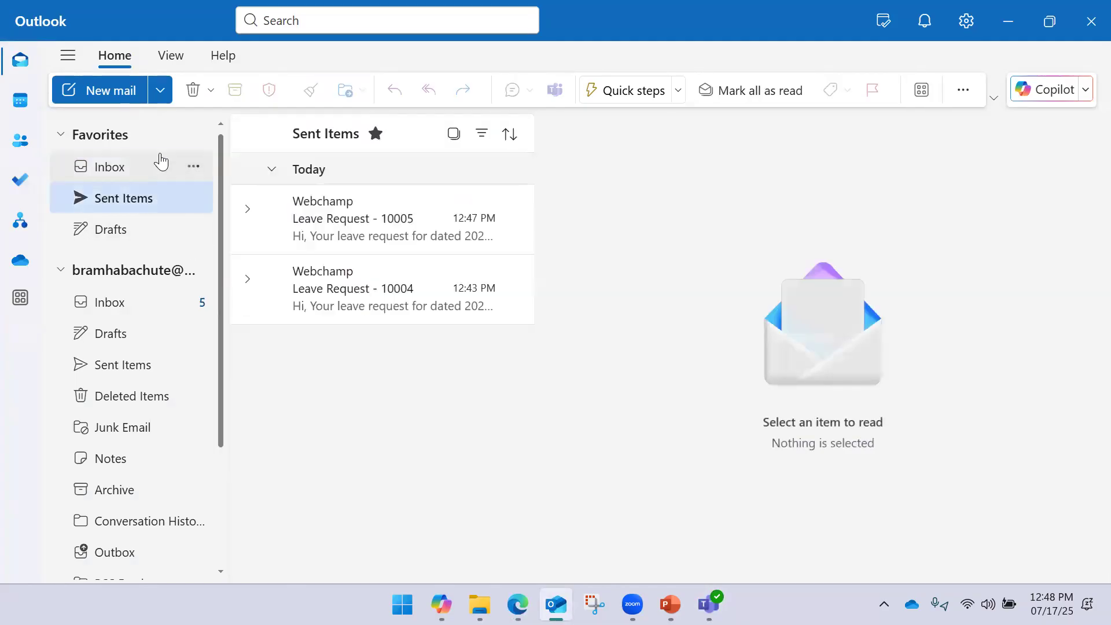
{"action": "left_click", "coordinate": [161, 165]}
Review the flow run's remaining steps, then bring up File Explorer
{"action": "left_click", "coordinate": [518, 604]}
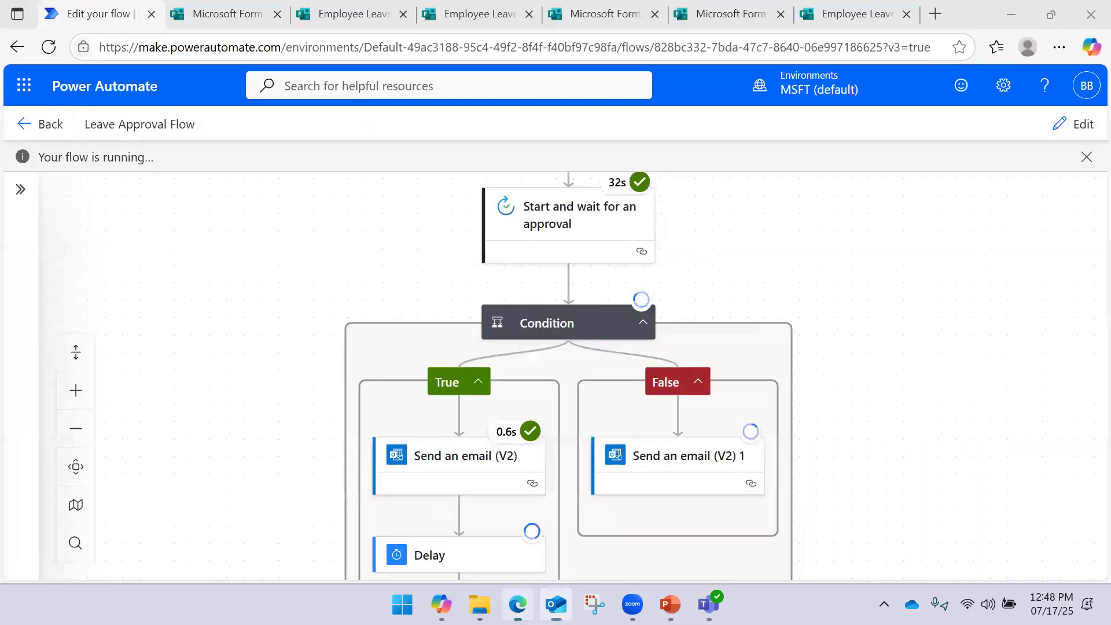
{"action": "scroll", "coordinate": [272, 307], "scroll_direction": "down", "scroll_amount": 3}
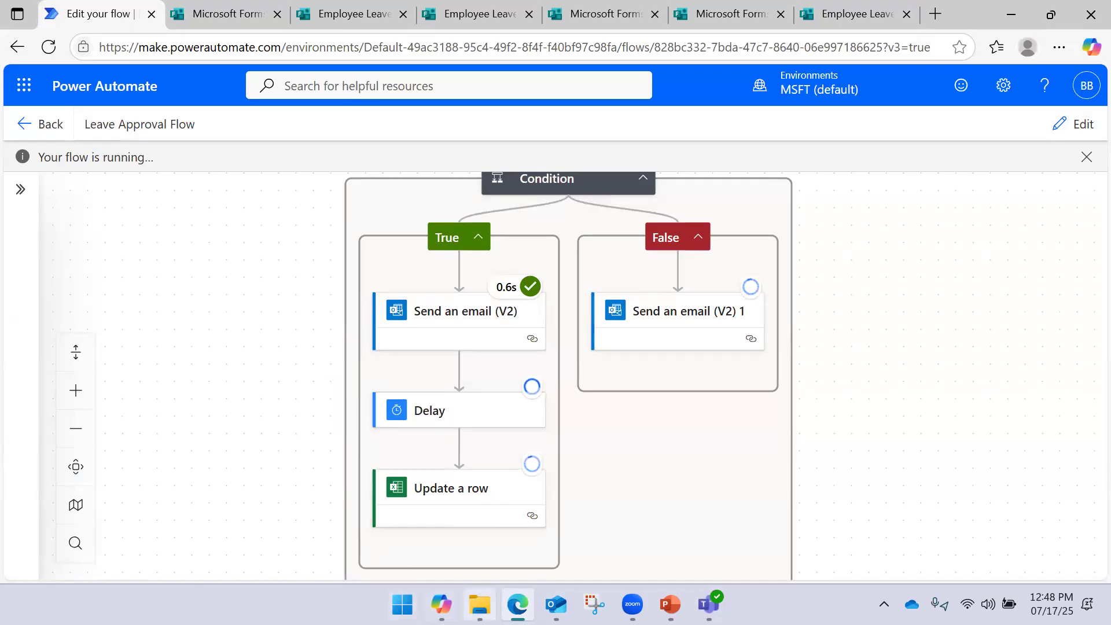
{"action": "left_click", "coordinate": [480, 604]}
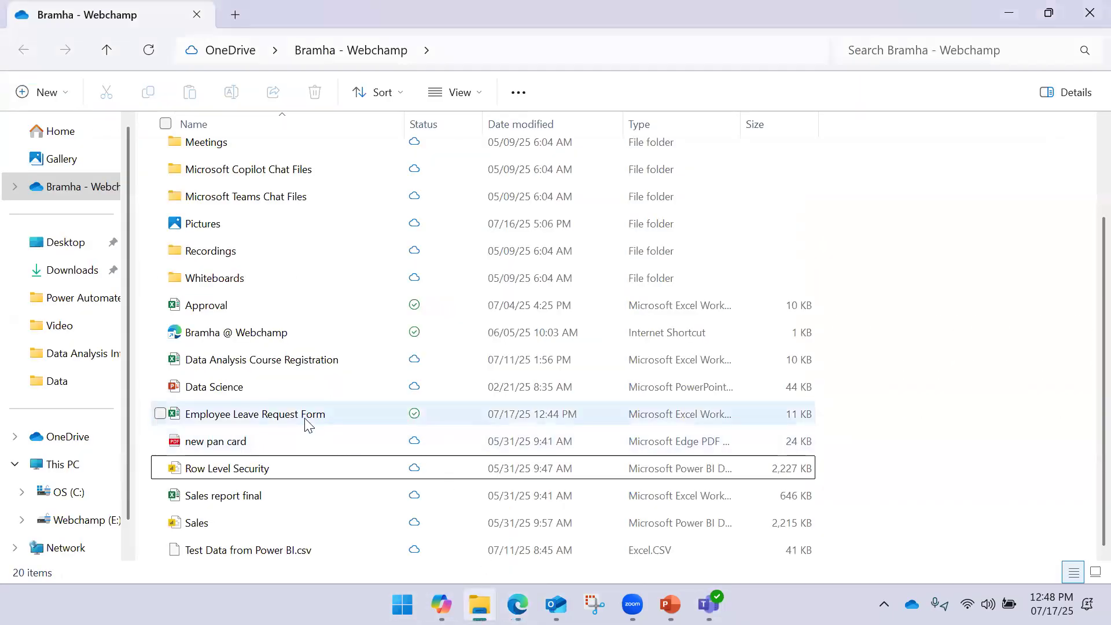
{"action": "mouse_move", "coordinate": [308, 425]}
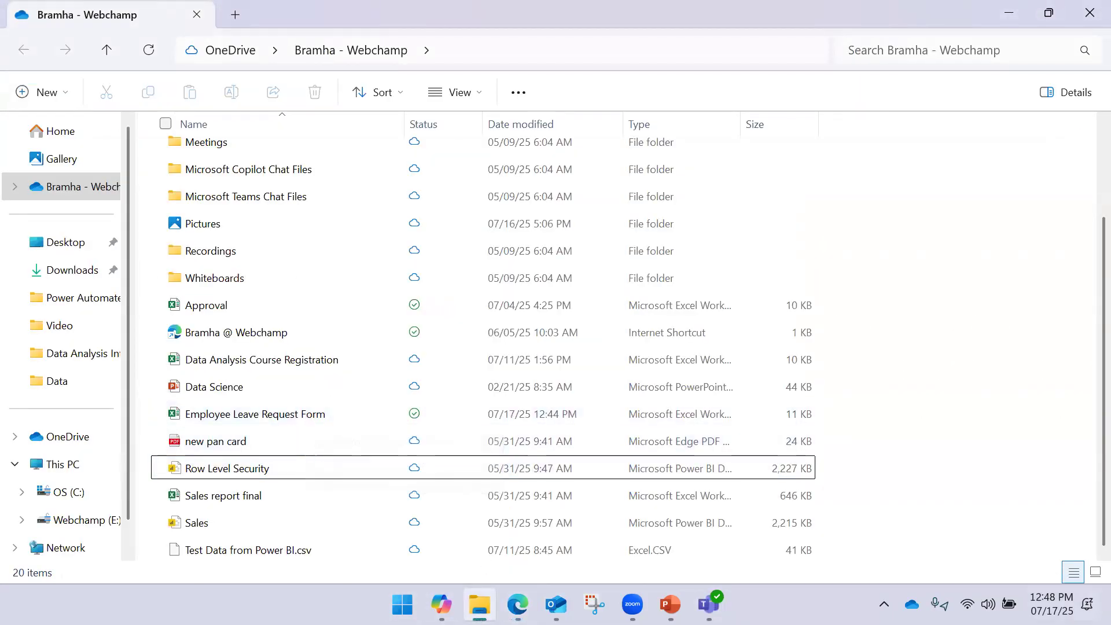
{"action": "left_click", "coordinate": [567, 415]}
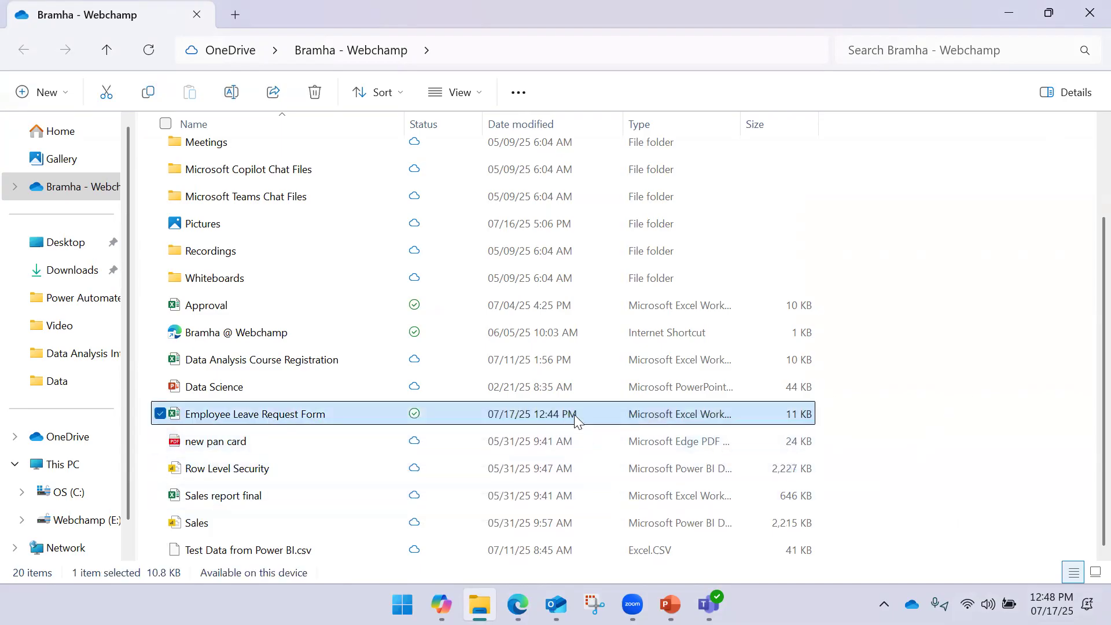
{"action": "left_click", "coordinate": [896, 408]}
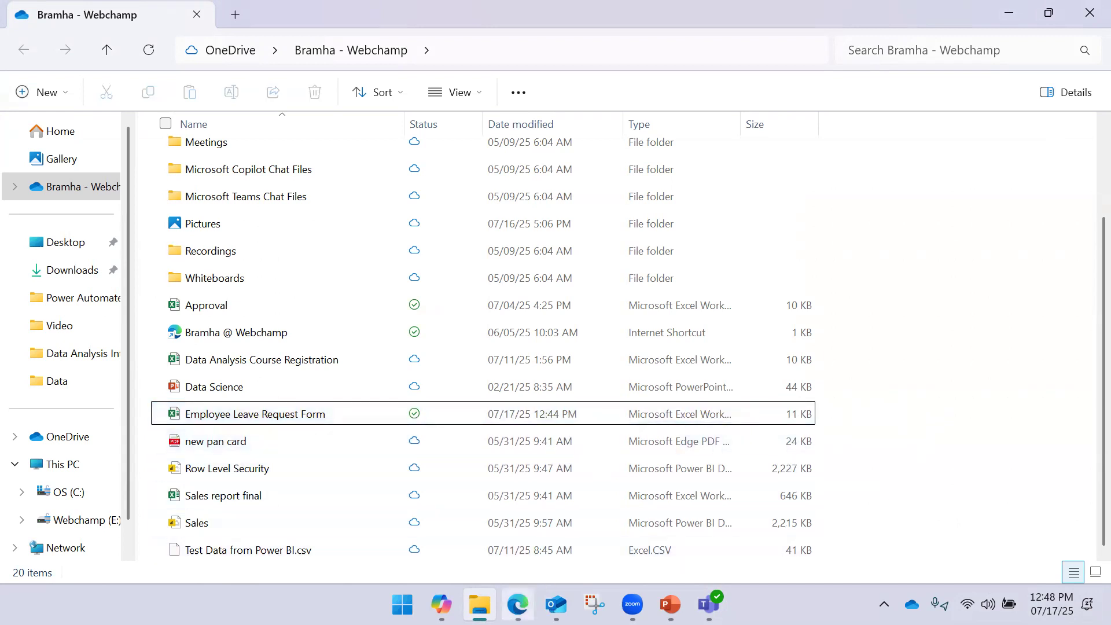
{"action": "mouse_move", "coordinate": [518, 605]}
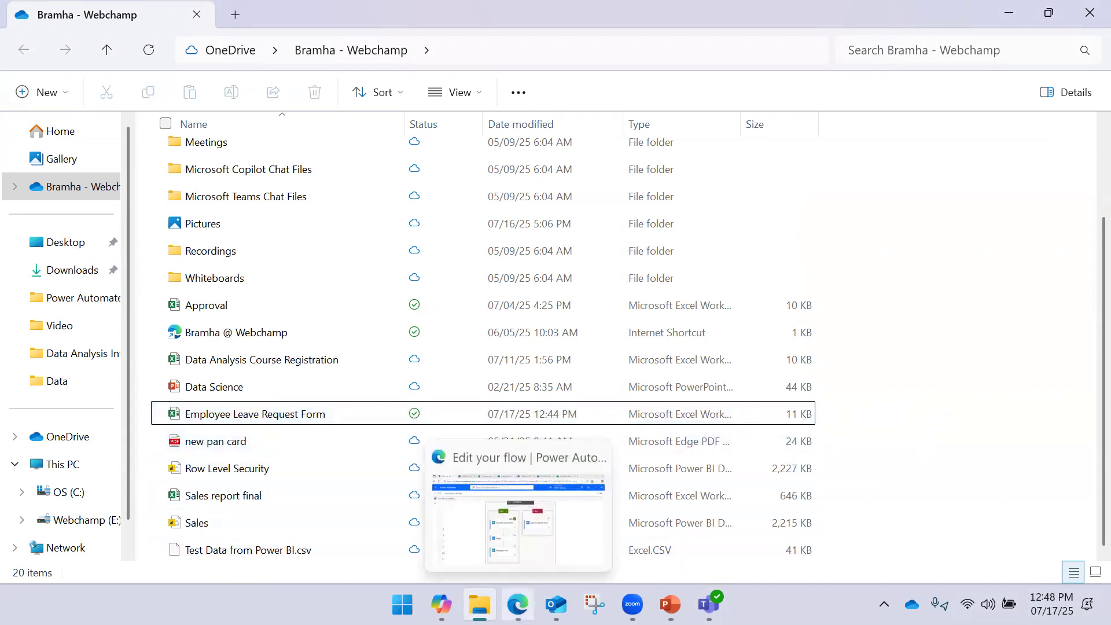
Close the Collect responses dialog and the duplicate Forms browser tabs
{"action": "left_click", "coordinate": [524, 568]}
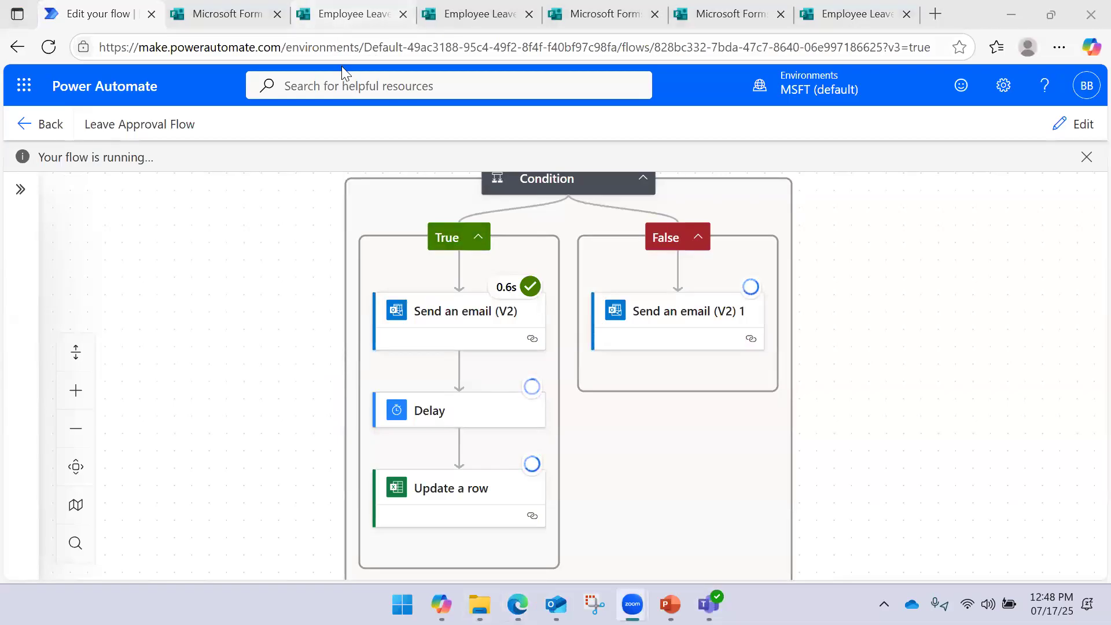
{"action": "left_click", "coordinate": [226, 14]}
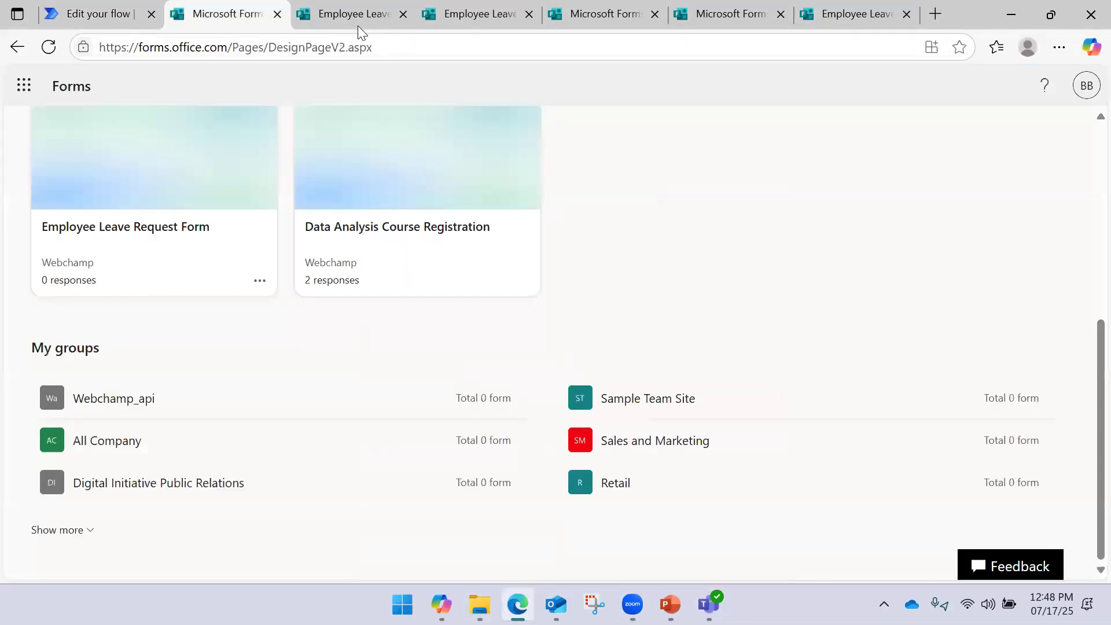
{"action": "left_click", "coordinate": [358, 26]}
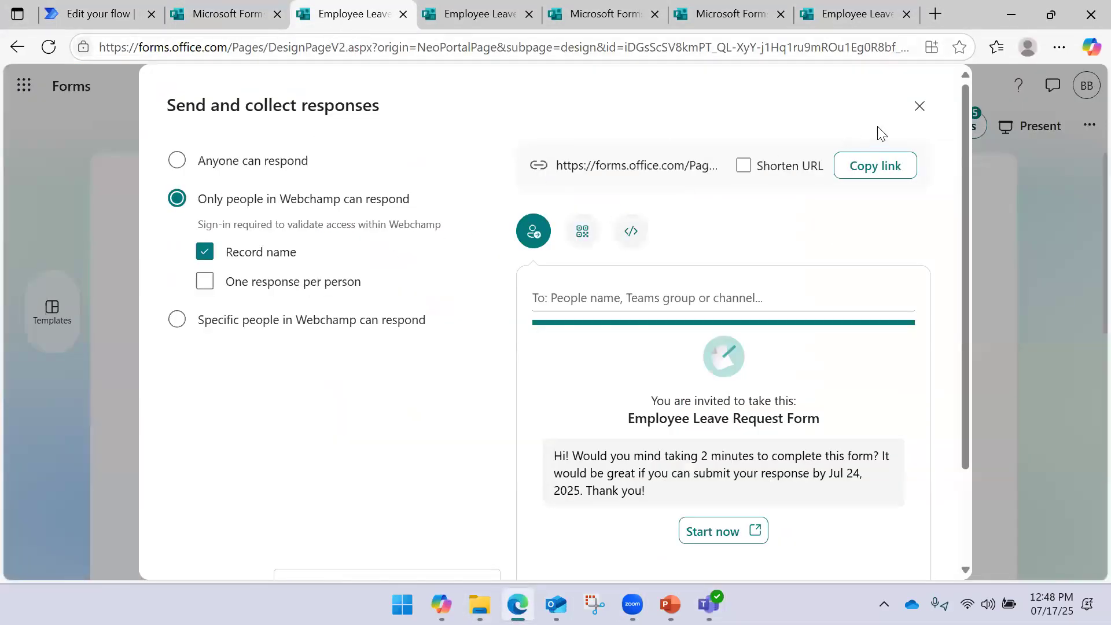
{"action": "left_click", "coordinate": [921, 107]}
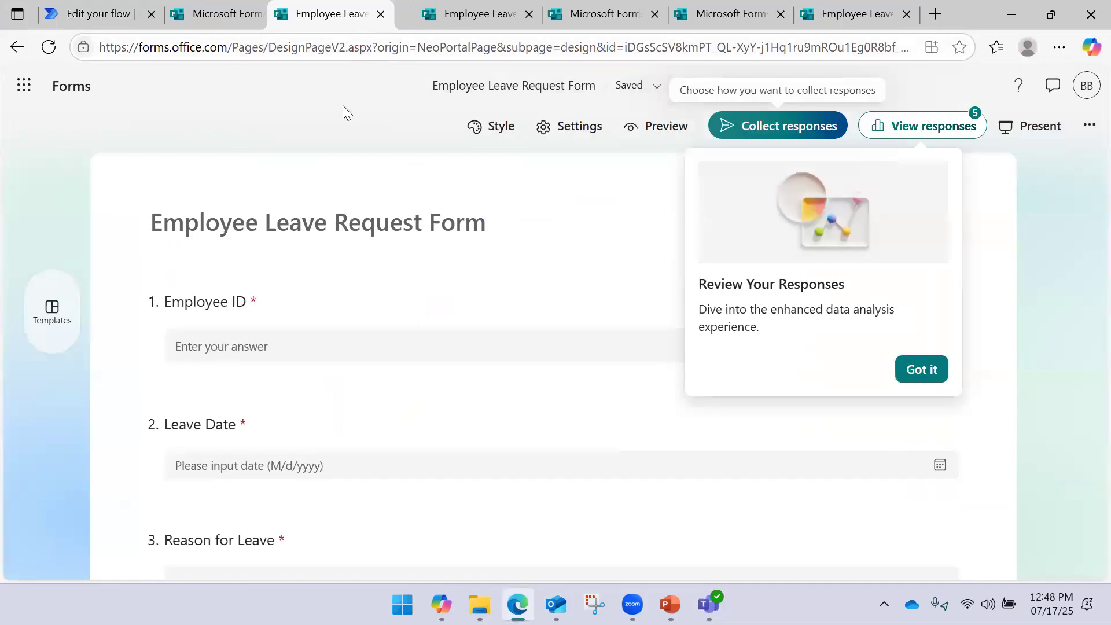
{"action": "left_click_drag", "start_coordinate": [347, 23], "coordinate": [380, 191]}
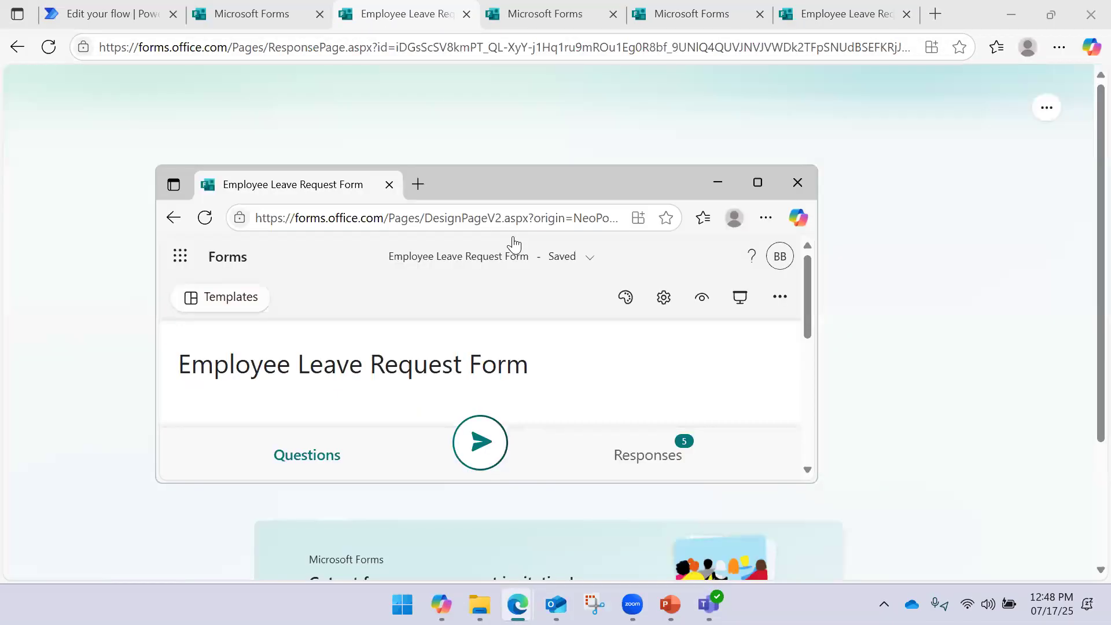
{"action": "left_click", "coordinate": [799, 183]}
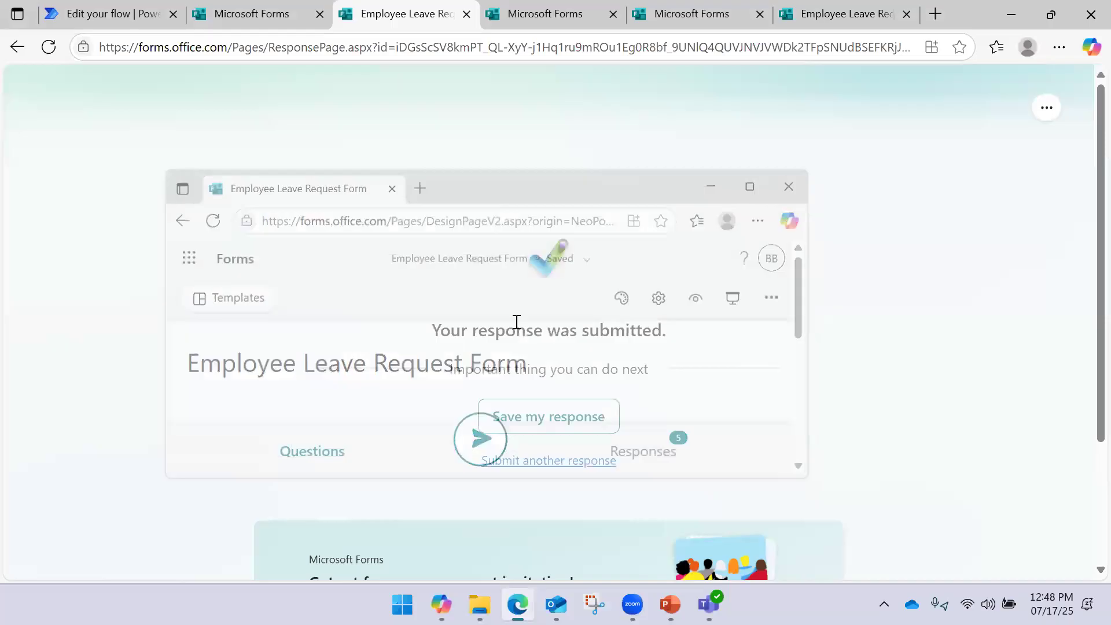
{"action": "left_click_drag", "start_coordinate": [399, 14], "coordinate": [463, 198]}
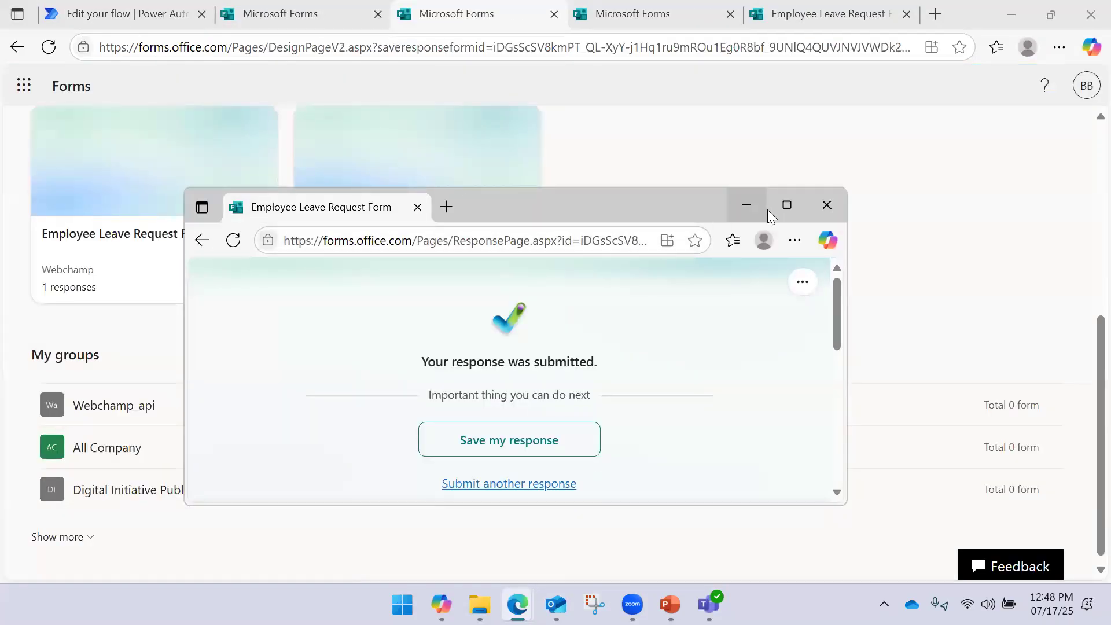
{"action": "left_click", "coordinate": [827, 205]}
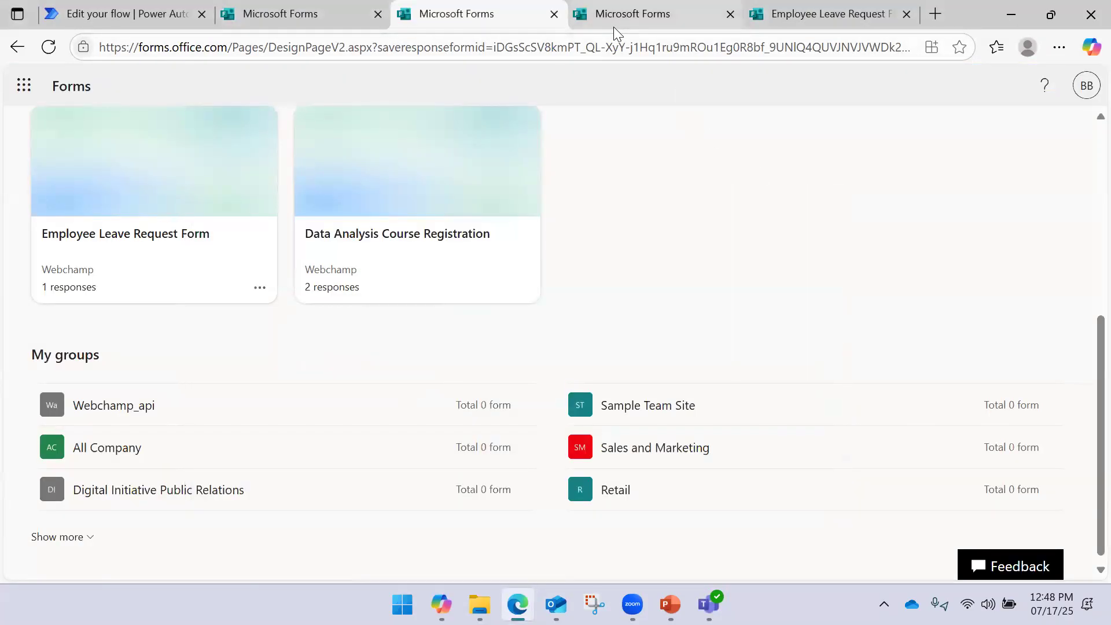
Open the Employee Leave Request Form's responses summary and close leftover duplicate tabs
{"action": "left_click", "coordinate": [144, 285]}
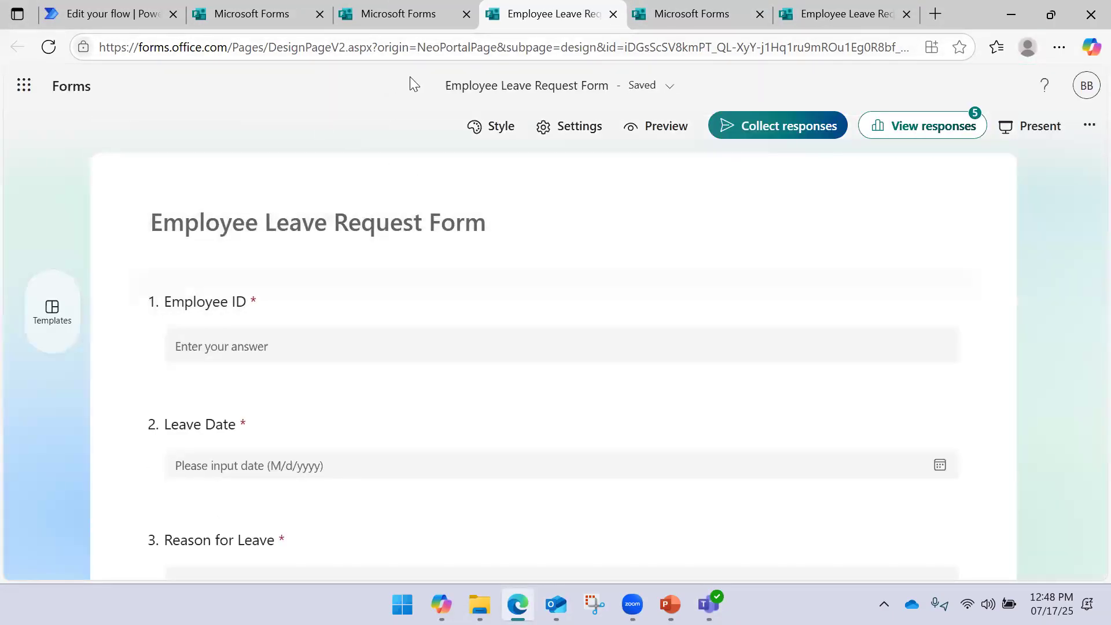
{"action": "left_click_drag", "start_coordinate": [524, 17], "coordinate": [571, 132]}
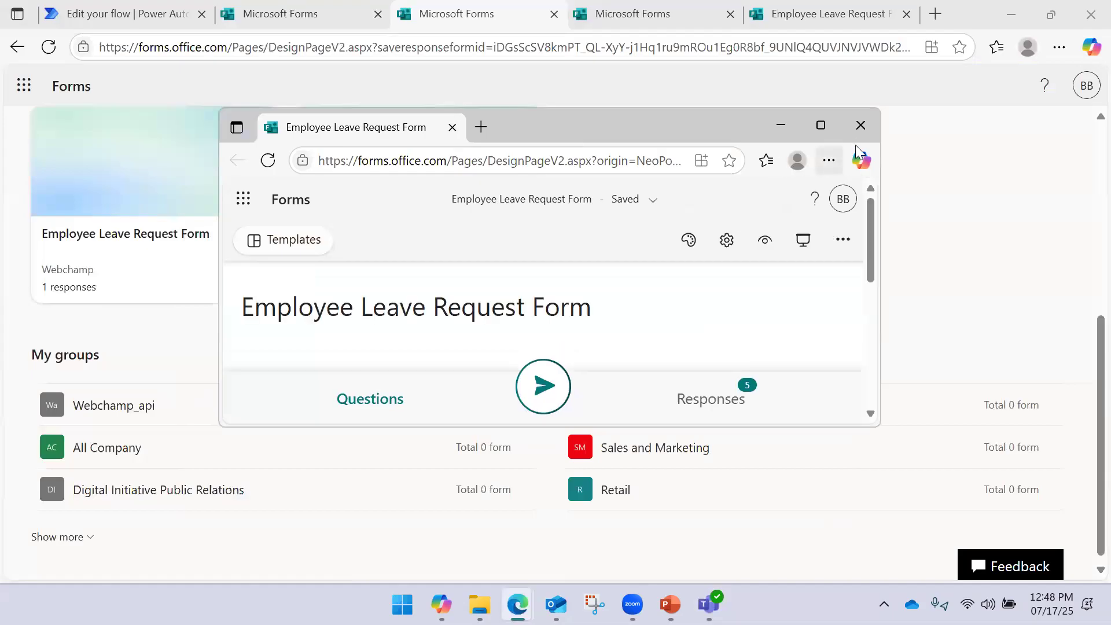
{"action": "left_click", "coordinate": [861, 125]}
{"action": "left_click", "coordinate": [194, 257]}
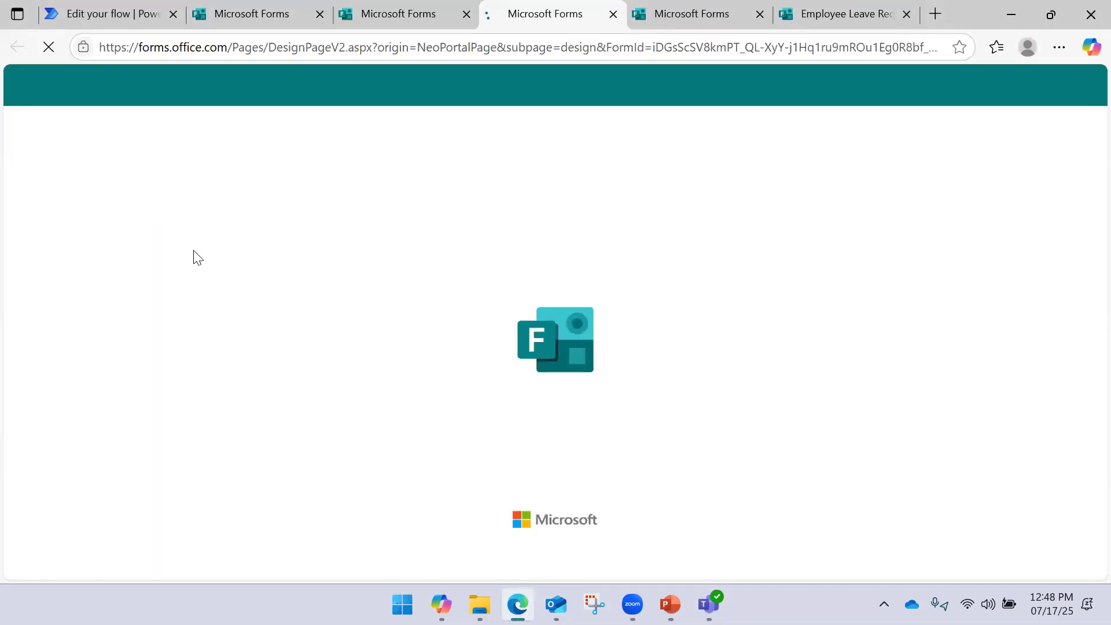
{"action": "left_click", "coordinate": [919, 124]}
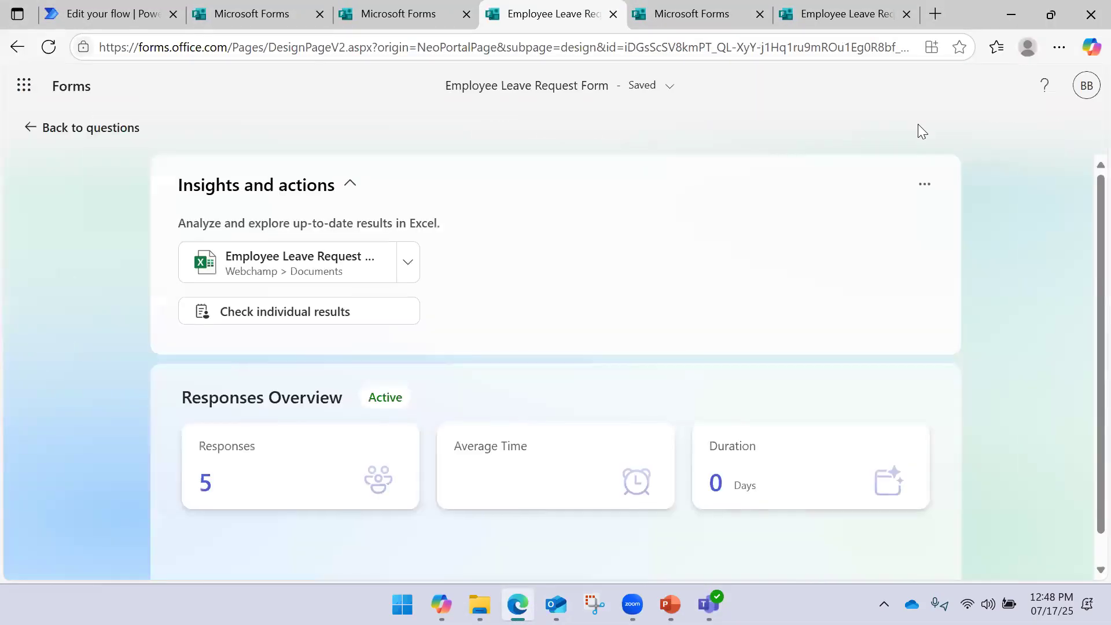
{"action": "left_click", "coordinate": [380, 24]}
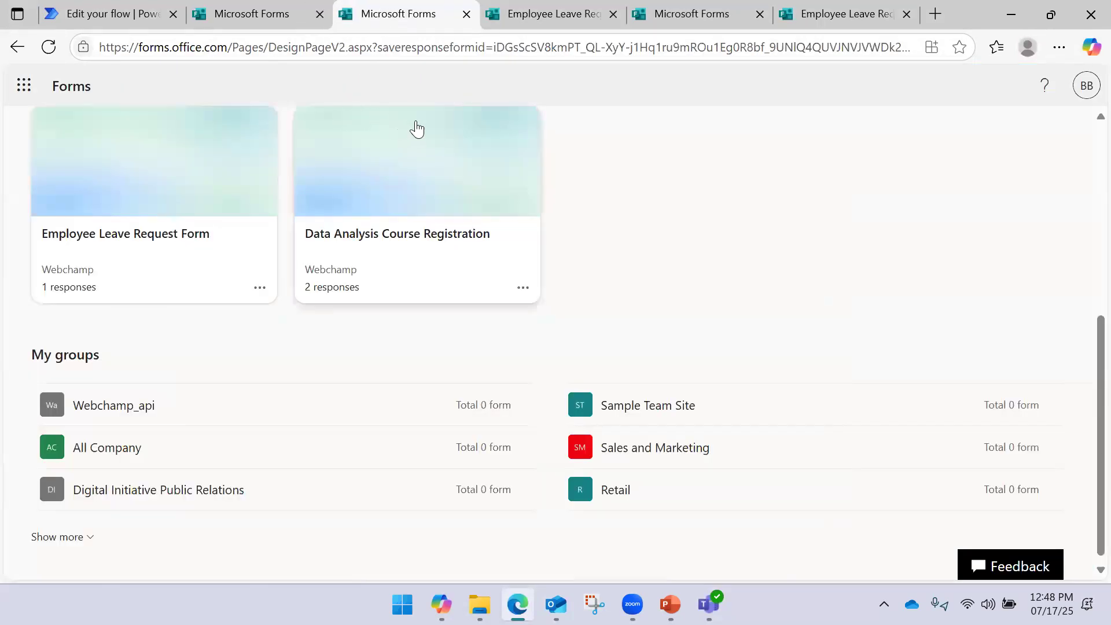
{"action": "left_click_drag", "start_coordinate": [375, 27], "coordinate": [348, 259]}
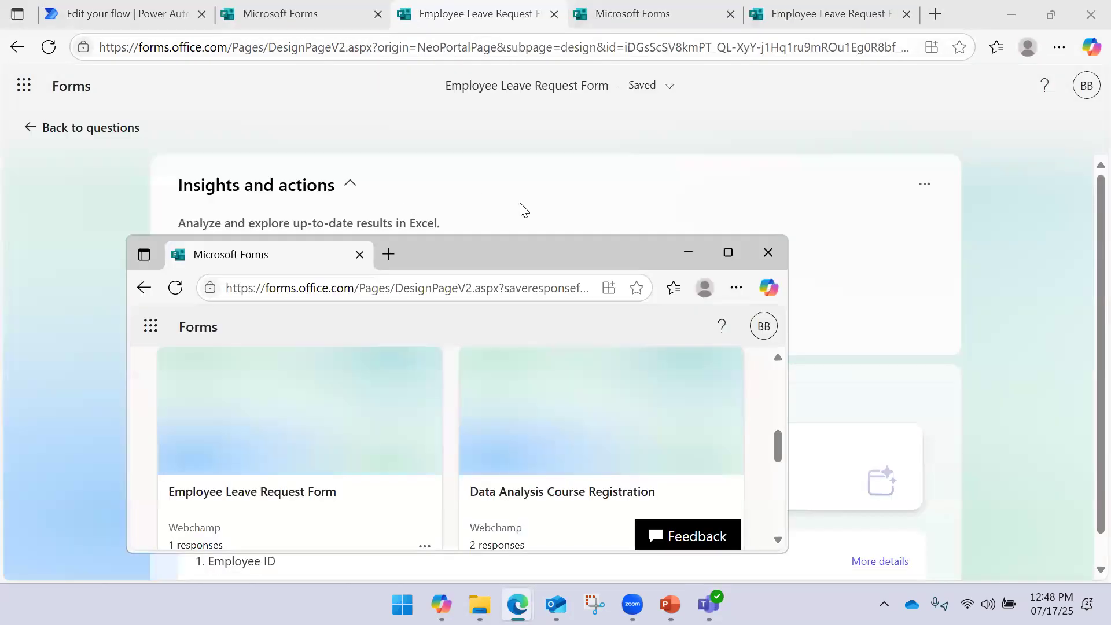
{"action": "left_click", "coordinate": [784, 256]}
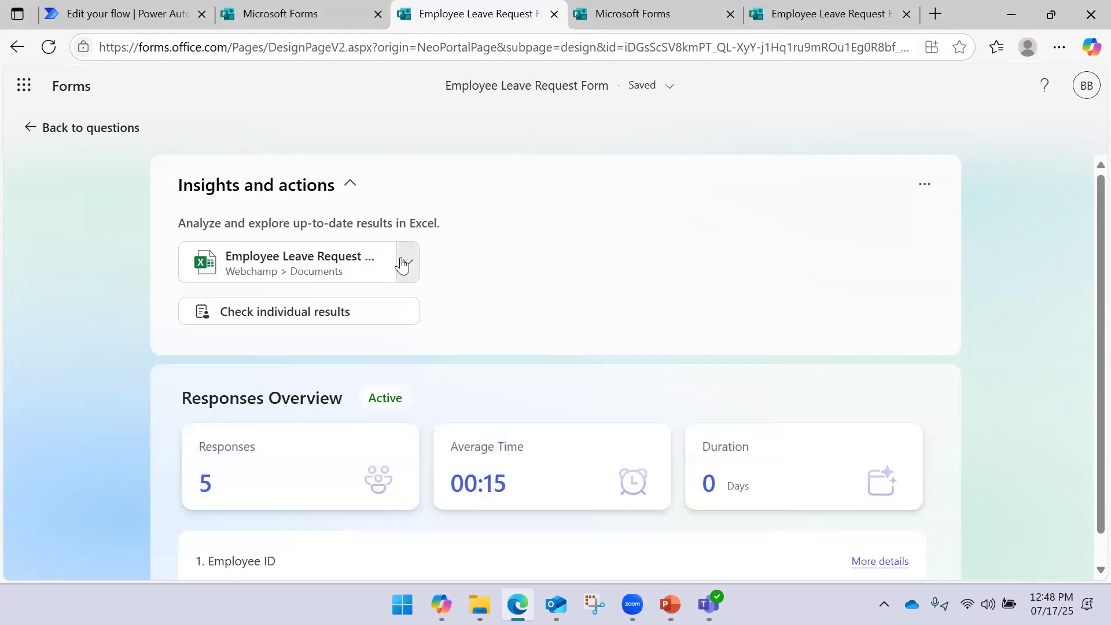
Review the synced responses workbook in Excel for the web, then return to the flow
{"action": "left_click", "coordinate": [392, 258]}
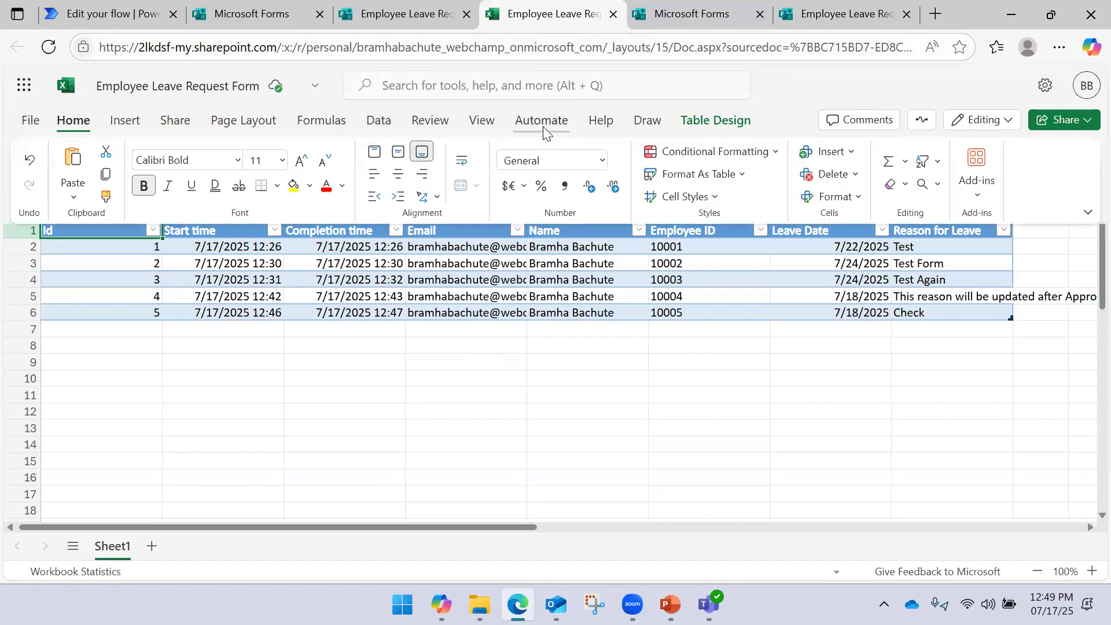
{"action": "left_click_drag", "start_coordinate": [579, 28], "coordinate": [551, 199]}
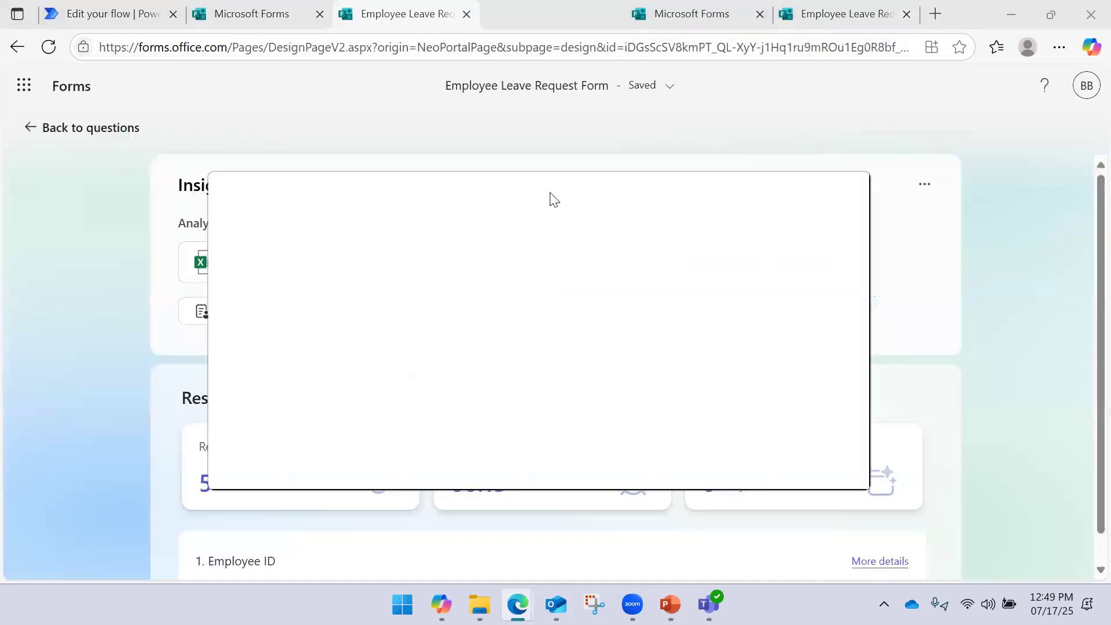
{"action": "left_click", "coordinate": [849, 190]}
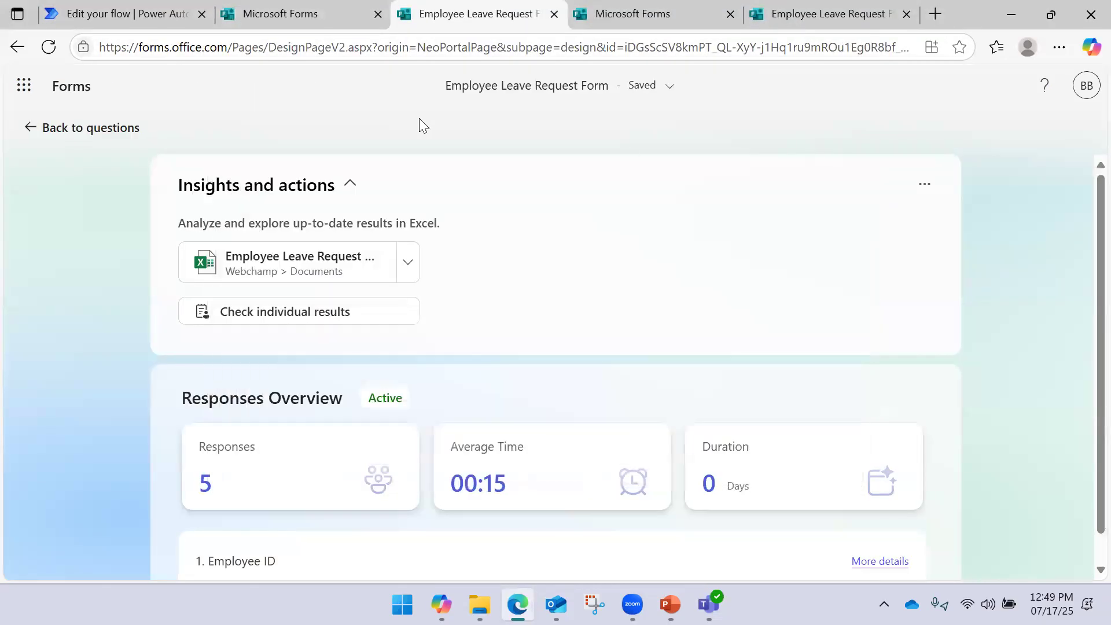
{"action": "left_click", "coordinate": [182, 4]}
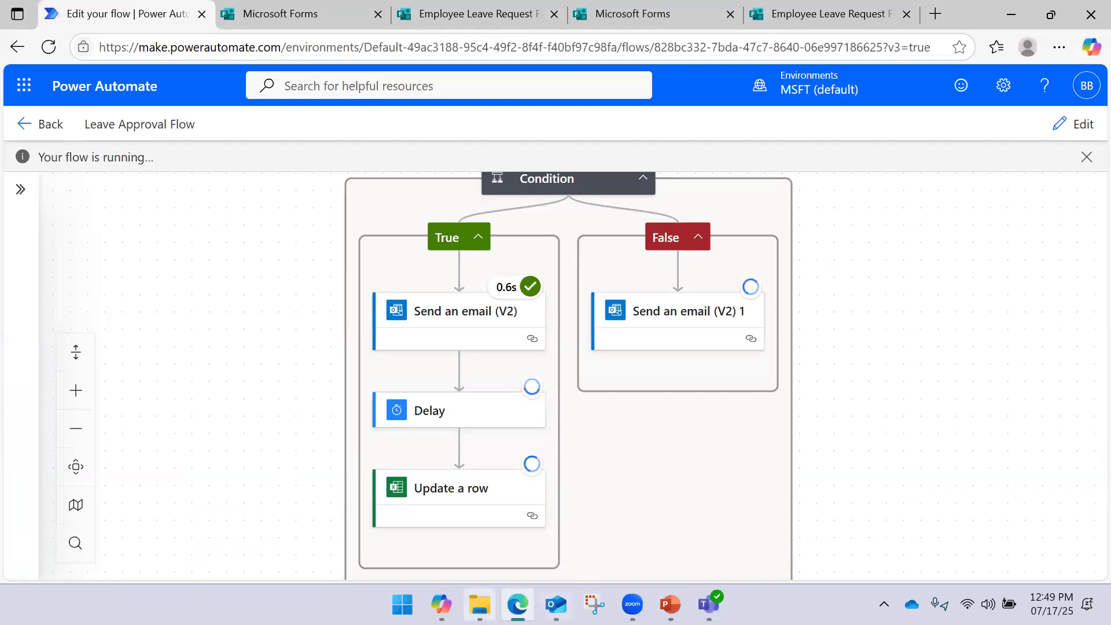
Open the Employee Leave Request Form workbook from OneDrive, review the 10005 row, then close it
{"action": "left_click", "coordinate": [480, 605]}
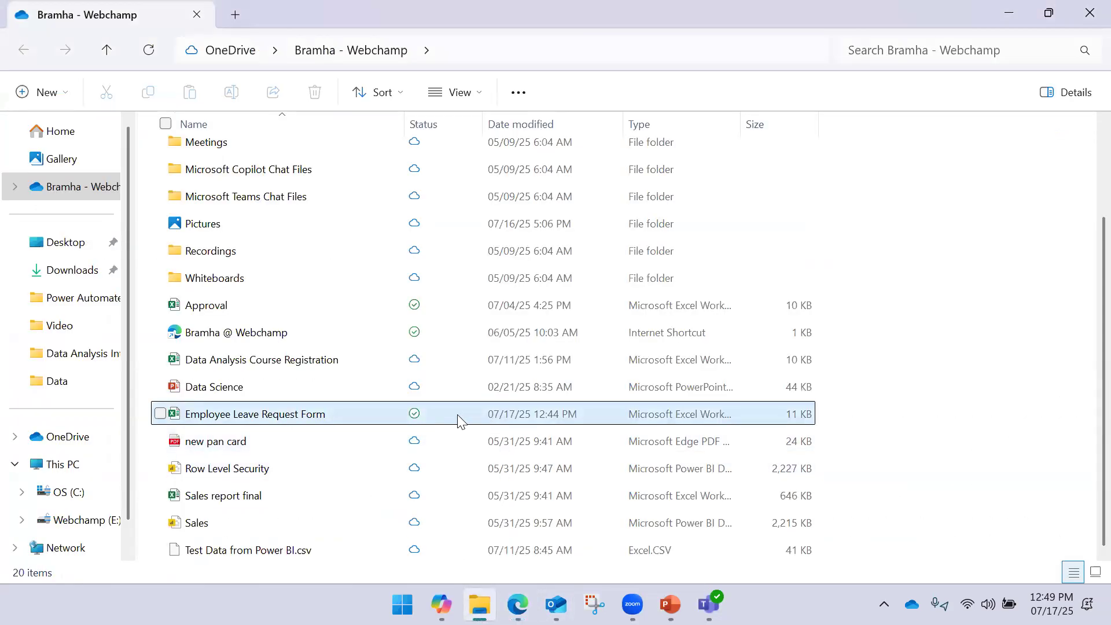
{"action": "double_click", "coordinate": [353, 423]}
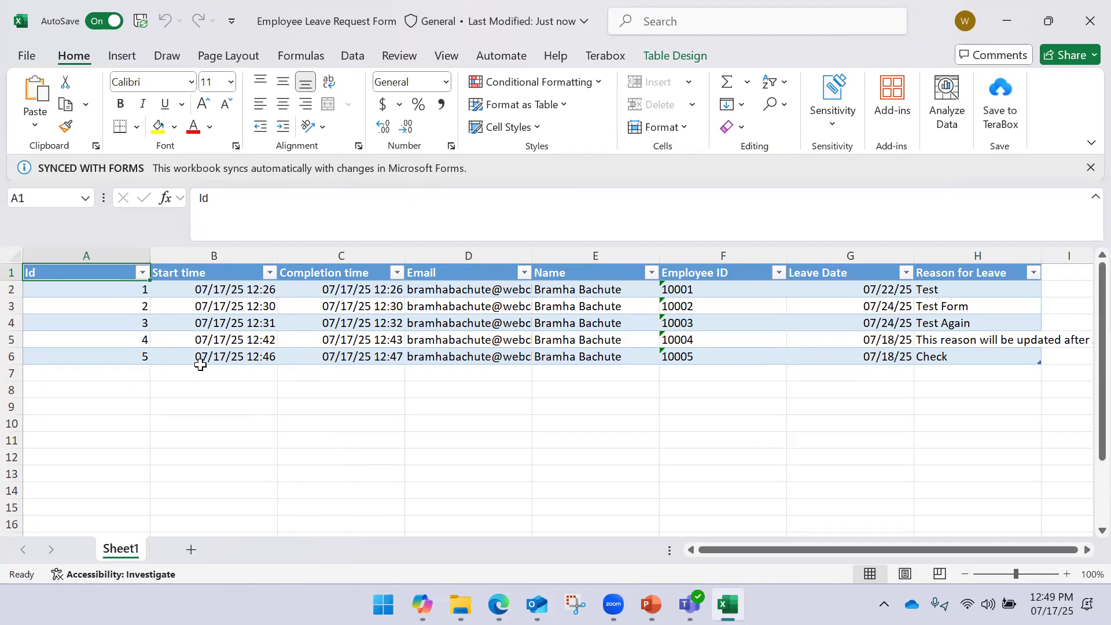
{"action": "left_click", "coordinate": [1090, 21]}
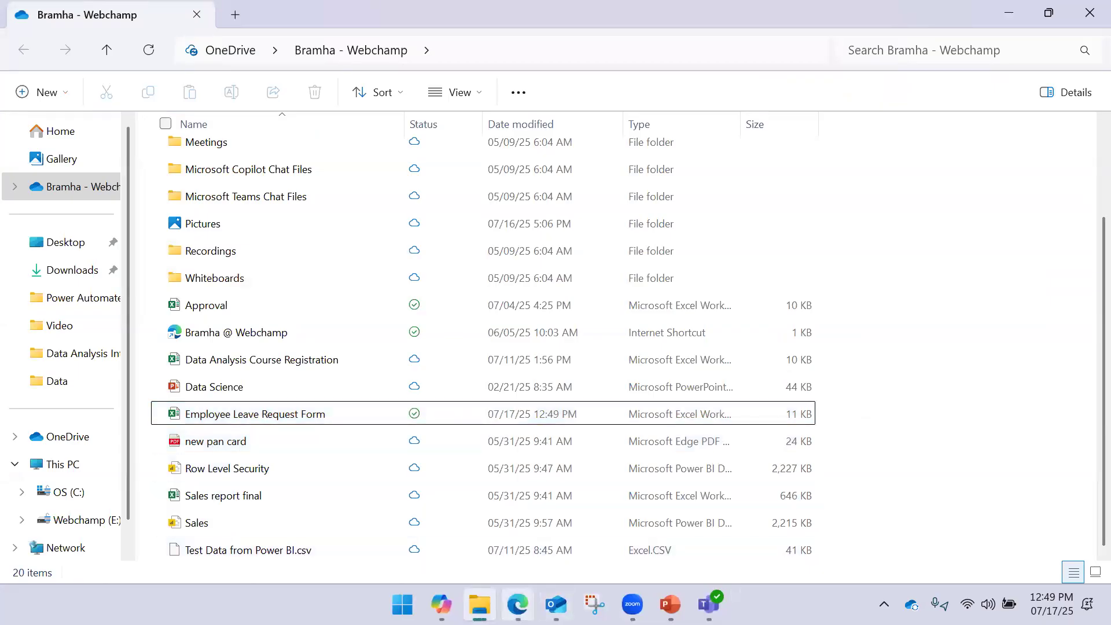
{"action": "left_click", "coordinate": [518, 605]}
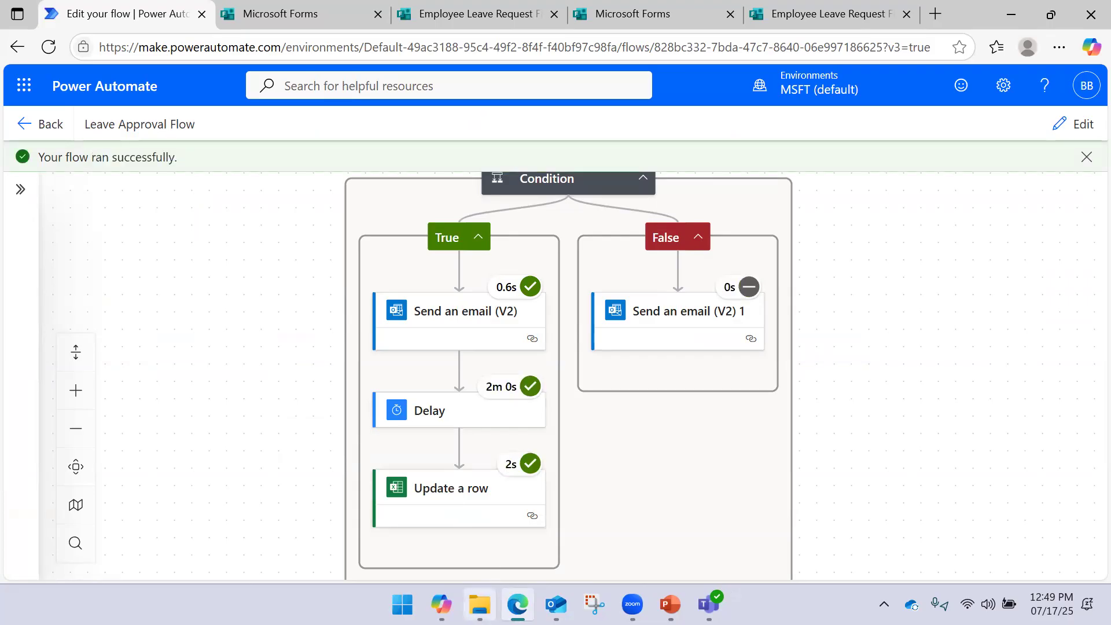
Reopen the workbook, verify cell H6 reads 'Approve', then close Excel
{"action": "left_click", "coordinate": [479, 604]}
{"action": "double_click", "coordinate": [320, 416]}
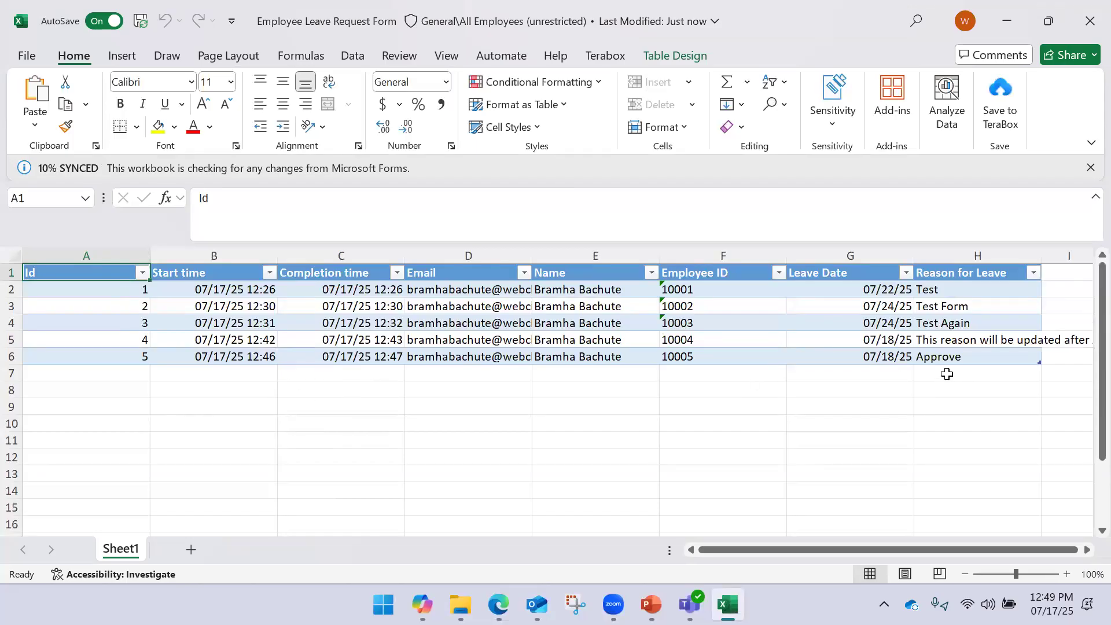
{"action": "left_click", "coordinate": [947, 357]}
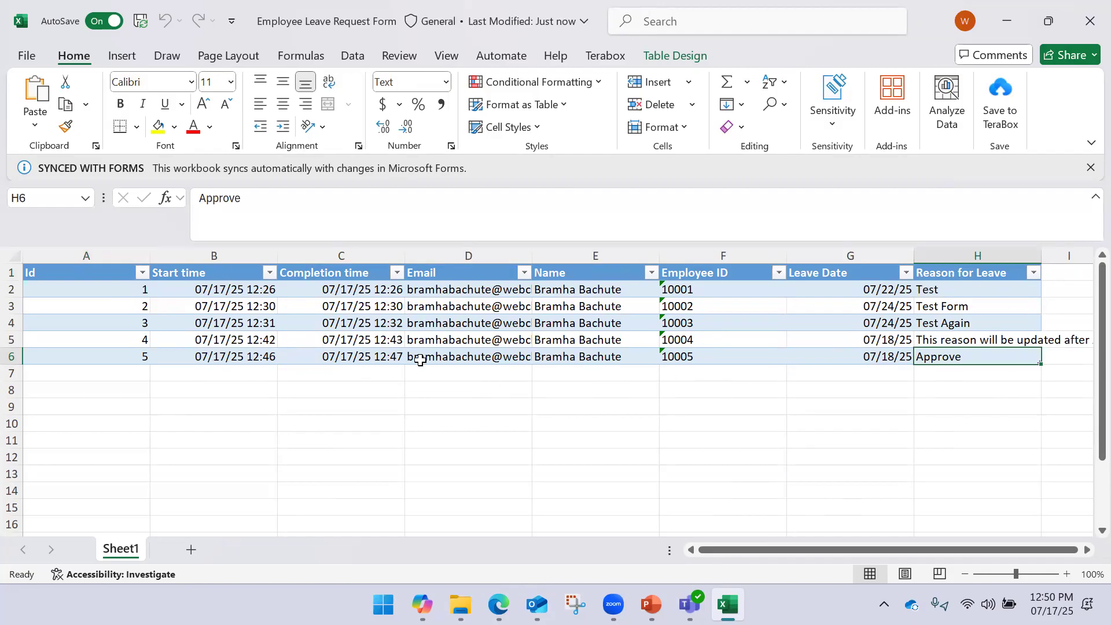
{"action": "left_click", "coordinate": [1090, 21]}
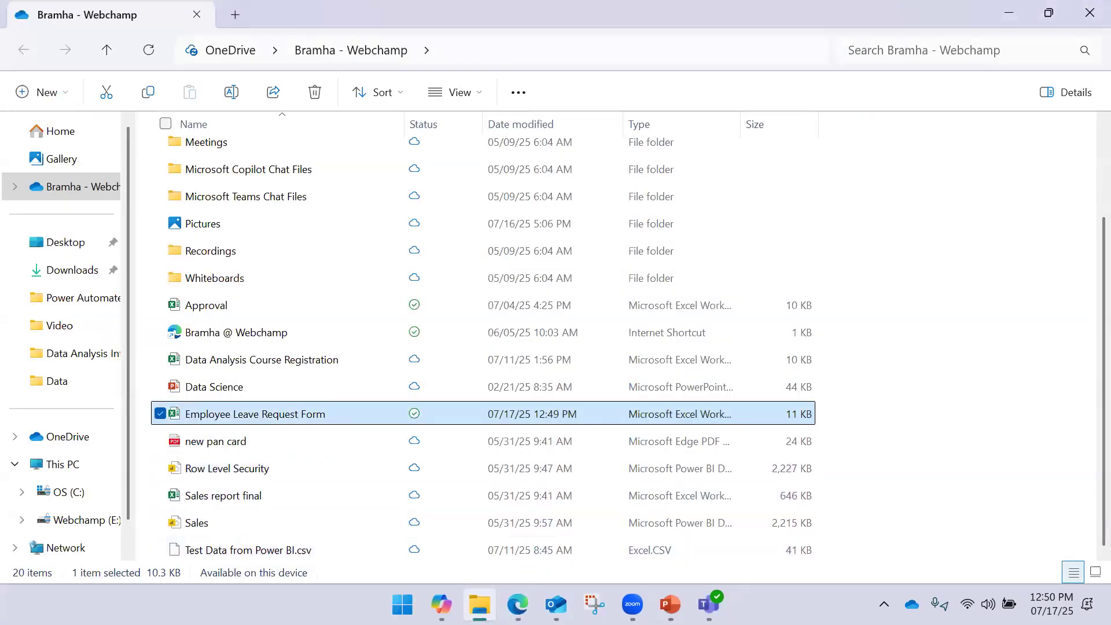
Return to the flow run and switch the Leave Approval Flow into edit mode
{"action": "left_click", "coordinate": [518, 605]}
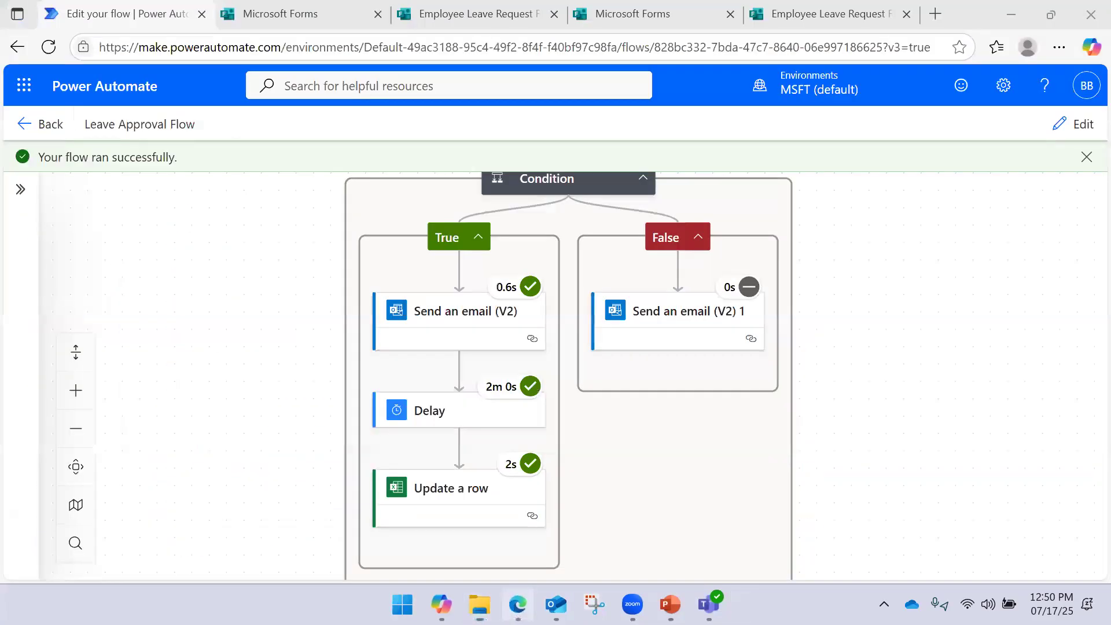
{"action": "scroll", "coordinate": [892, 252], "scroll_direction": "up", "scroll_amount": 5}
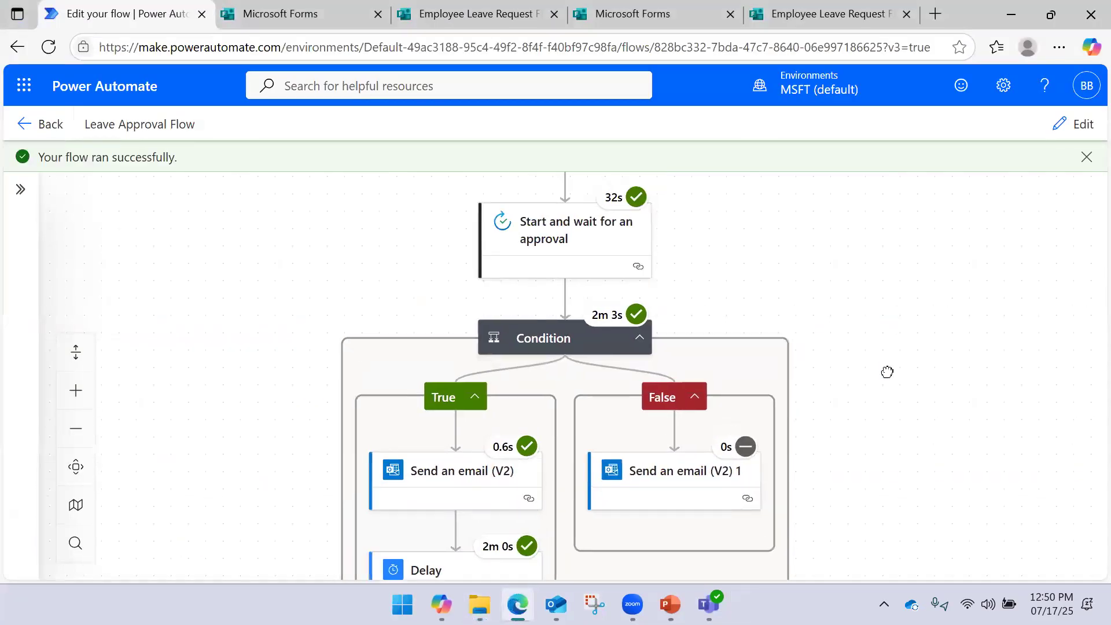
{"action": "scroll", "coordinate": [858, 341], "scroll_direction": "up", "scroll_amount": 1}
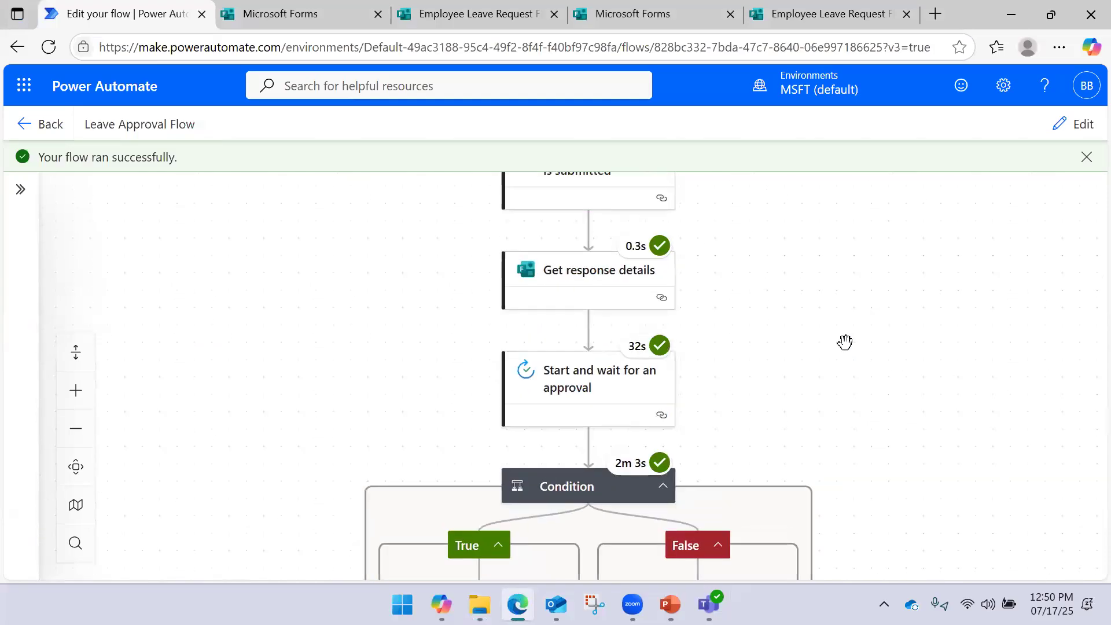
{"action": "left_click_drag", "start_coordinate": [829, 384], "coordinate": [838, 334]}
{"action": "scroll", "coordinate": [837, 334], "scroll_direction": "down", "scroll_amount": 1}
{"action": "left_click", "coordinate": [1078, 124]}
Set the approval step's type to 'Approve/Reject - Everyone must approve'
{"action": "left_click", "coordinate": [600, 293]}
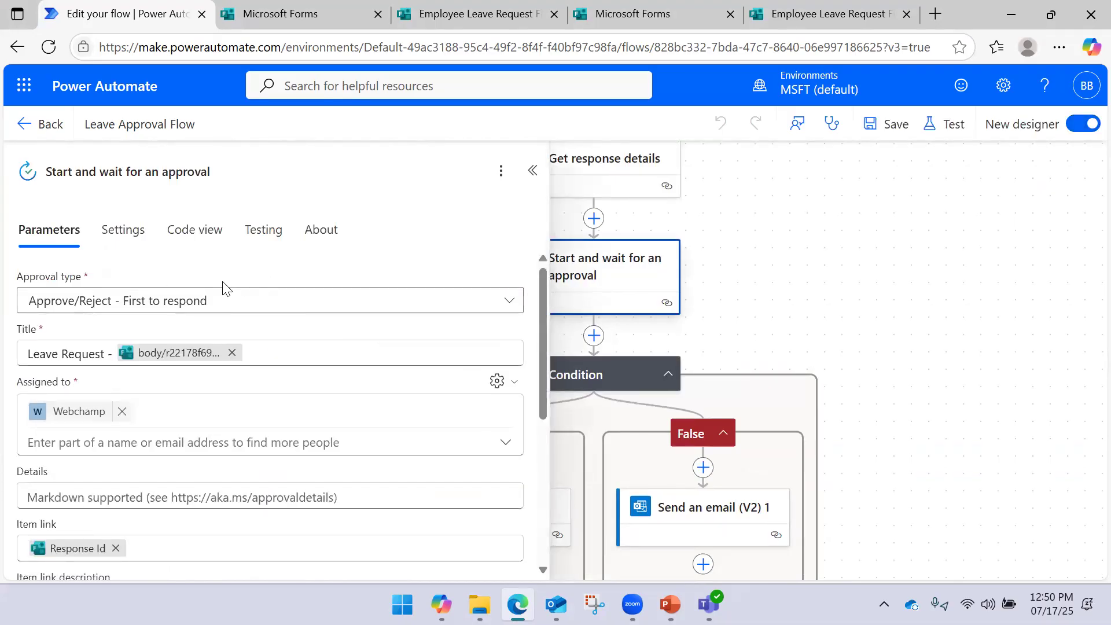
{"action": "left_click", "coordinate": [508, 296]}
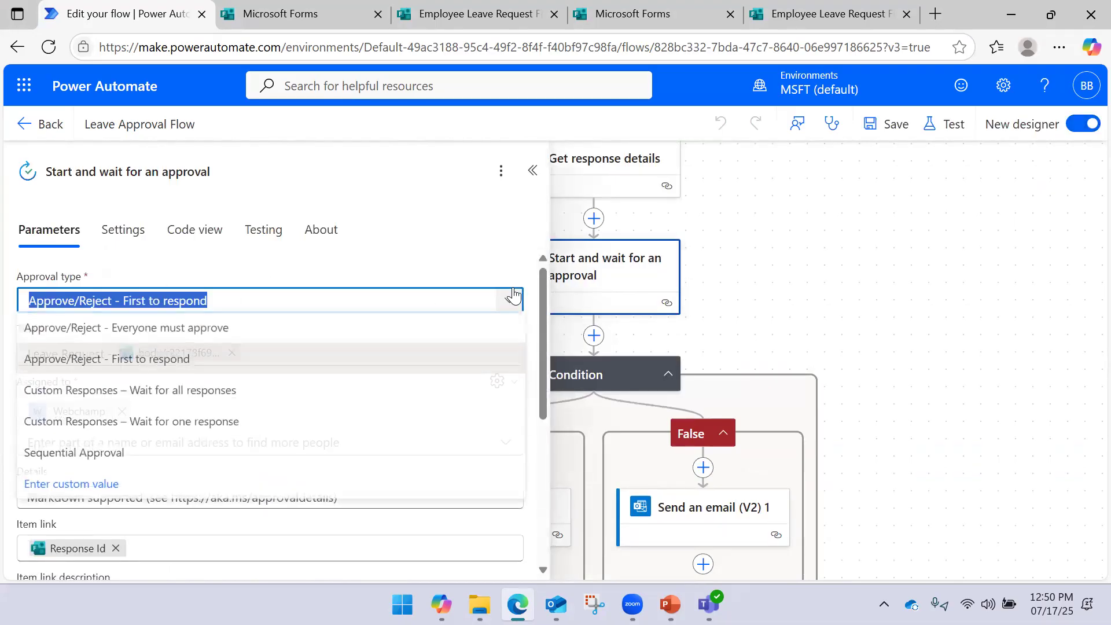
{"action": "left_click", "coordinate": [214, 342]}
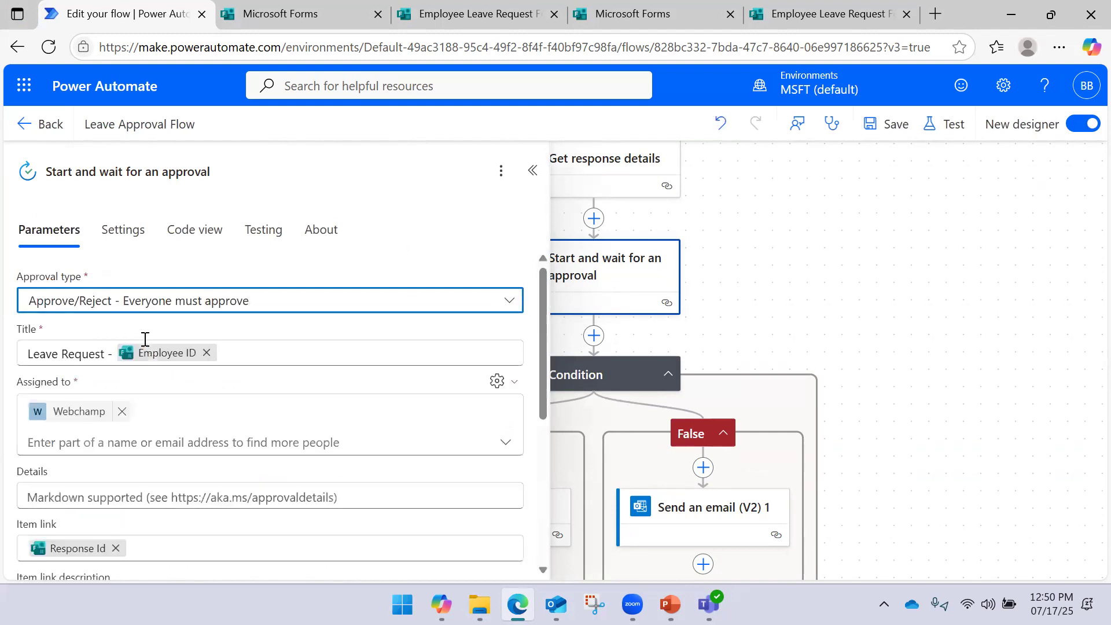
{"action": "scroll", "coordinate": [258, 340], "scroll_direction": "down", "scroll_amount": 3}
{"action": "scroll", "coordinate": [225, 341], "scroll_direction": "up", "scroll_amount": 3}
{"action": "scroll", "coordinate": [196, 421], "scroll_direction": "down", "scroll_amount": 3}
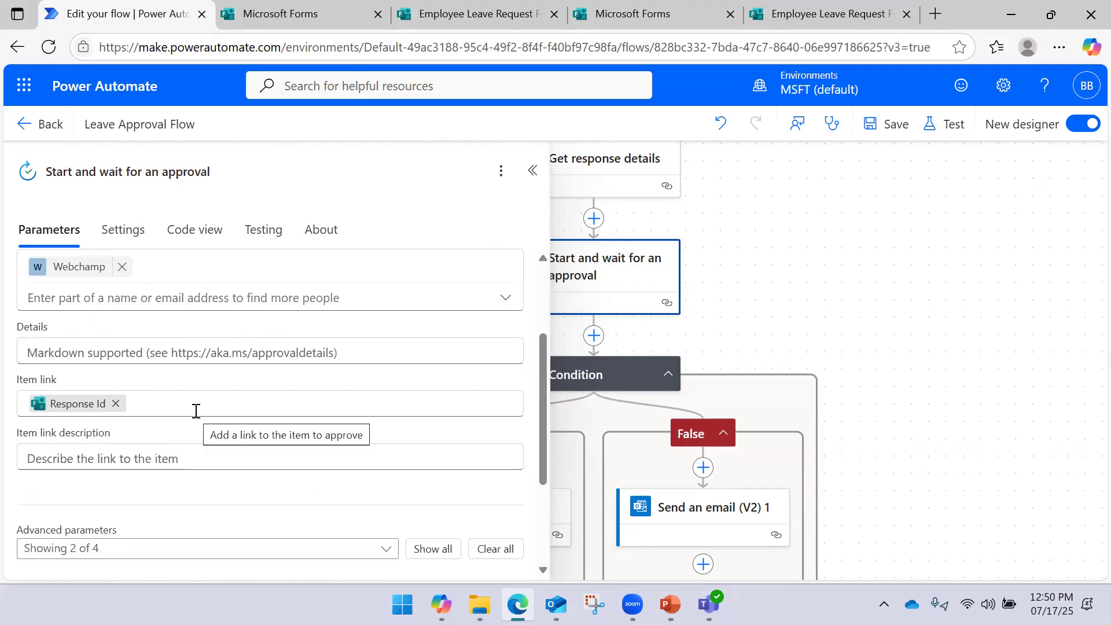
{"action": "scroll", "coordinate": [196, 411], "scroll_direction": "down", "scroll_amount": 3}
{"action": "scroll", "coordinate": [195, 409], "scroll_direction": "up", "scroll_amount": 6}
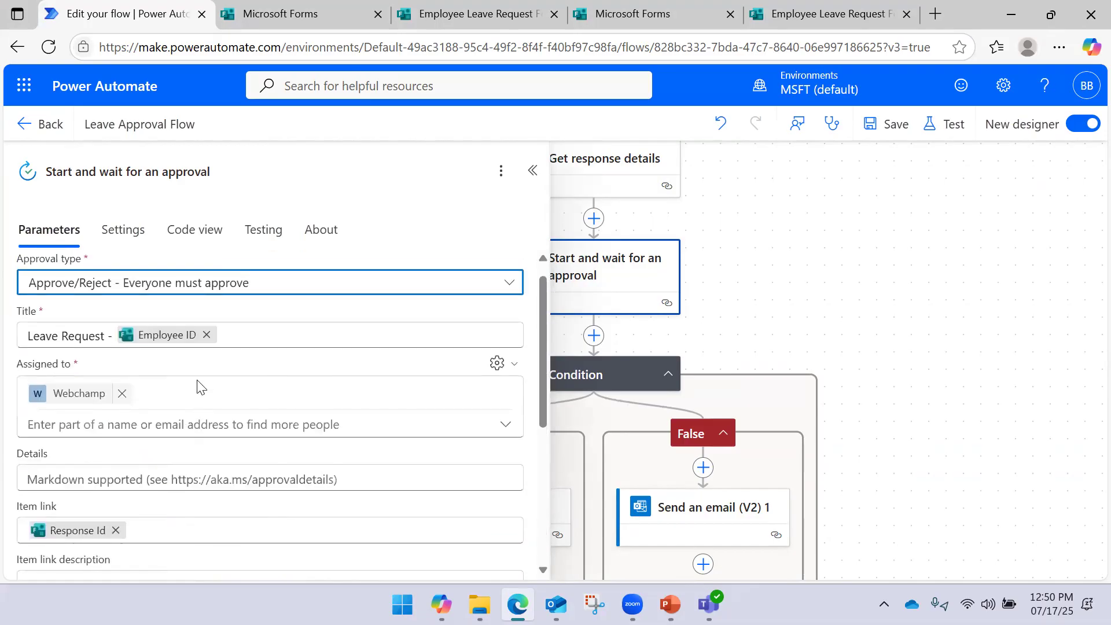
Search Assigned to, add the matching colleague as approver, then remove that approver
{"action": "left_click", "coordinate": [165, 419]}
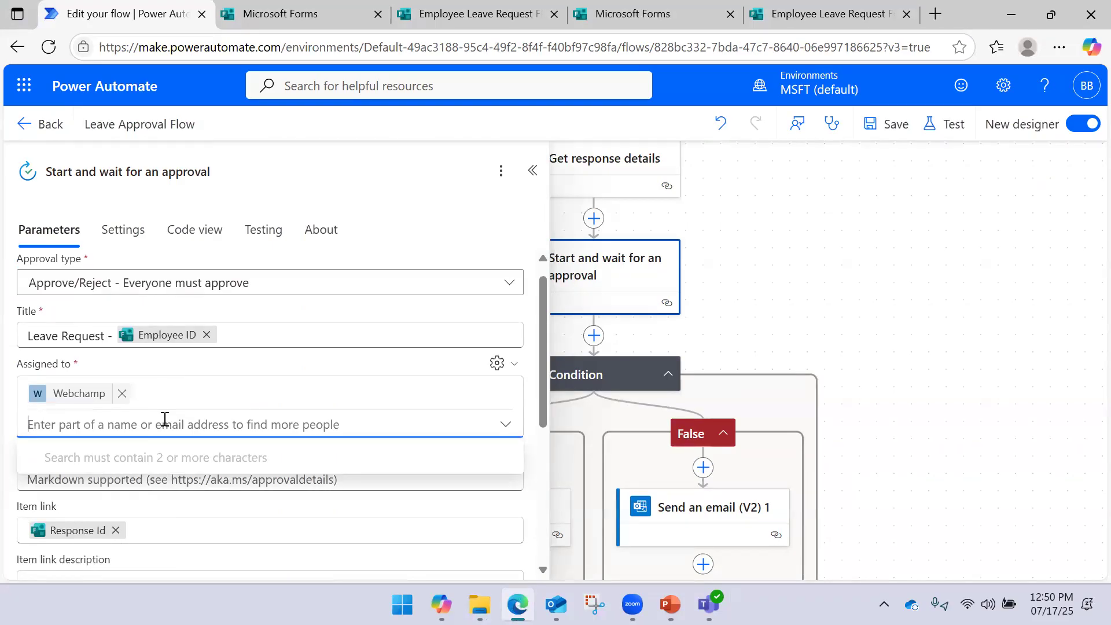
{"action": "type", "text": "pulse"}
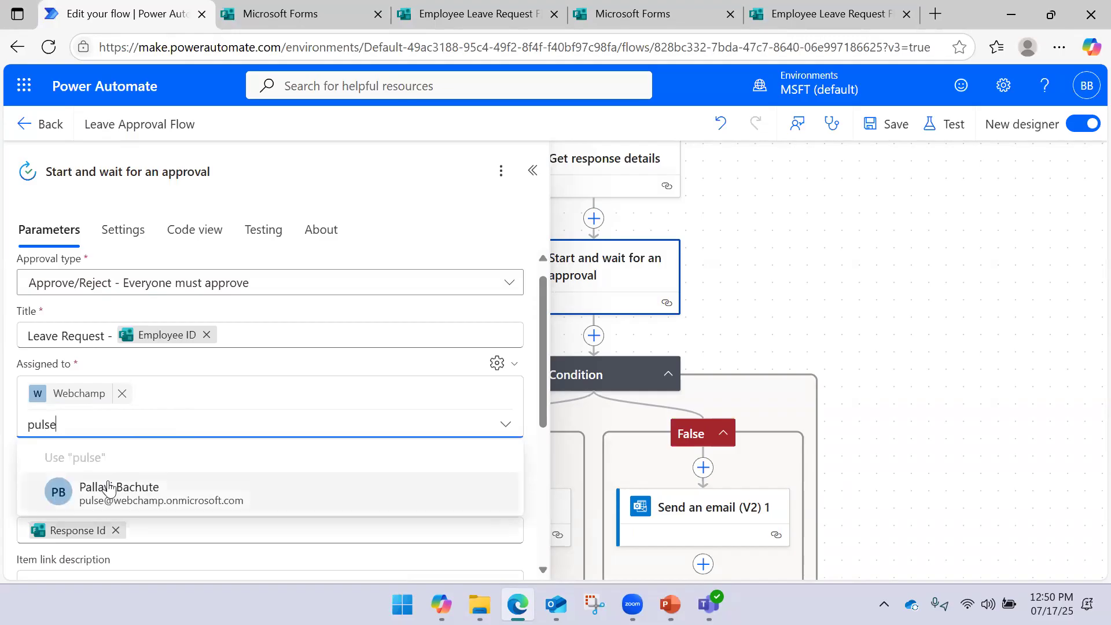
{"action": "left_click", "coordinate": [114, 475]}
{"action": "type", "text": "deva"}
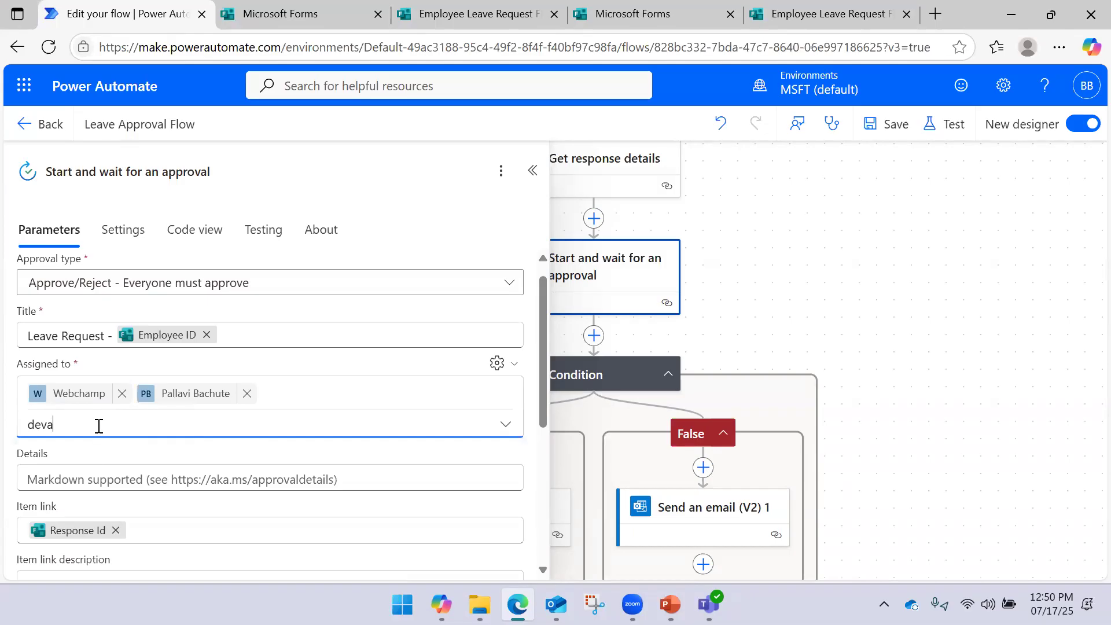
{"action": "key", "text": "BackSpace"}
{"action": "key", "text": "BackSpace"}
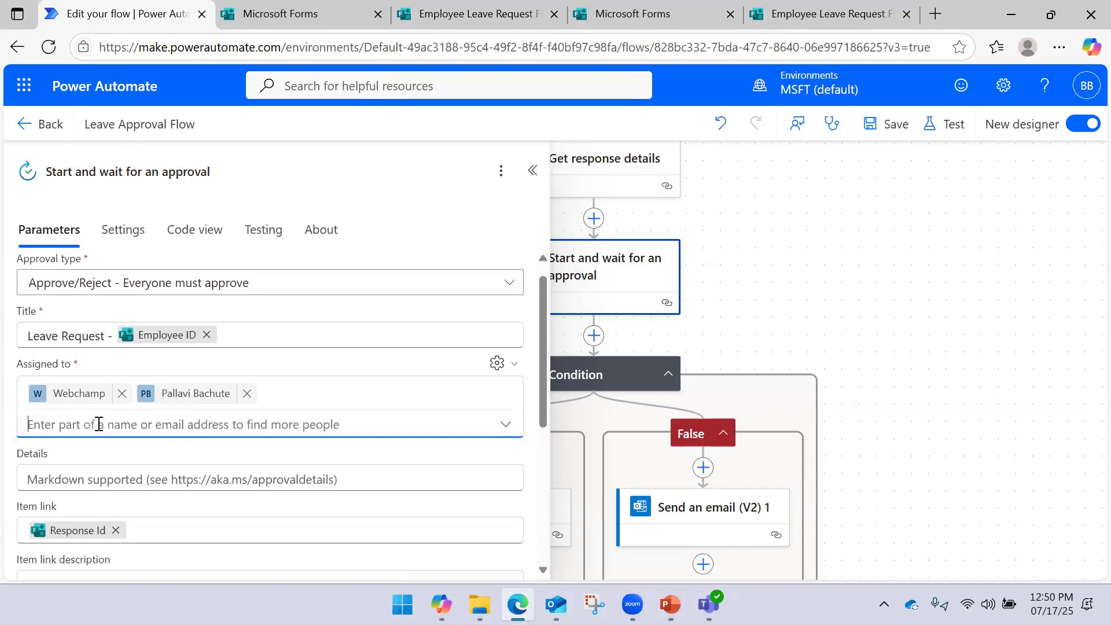
{"action": "type", "text": "deva@"}
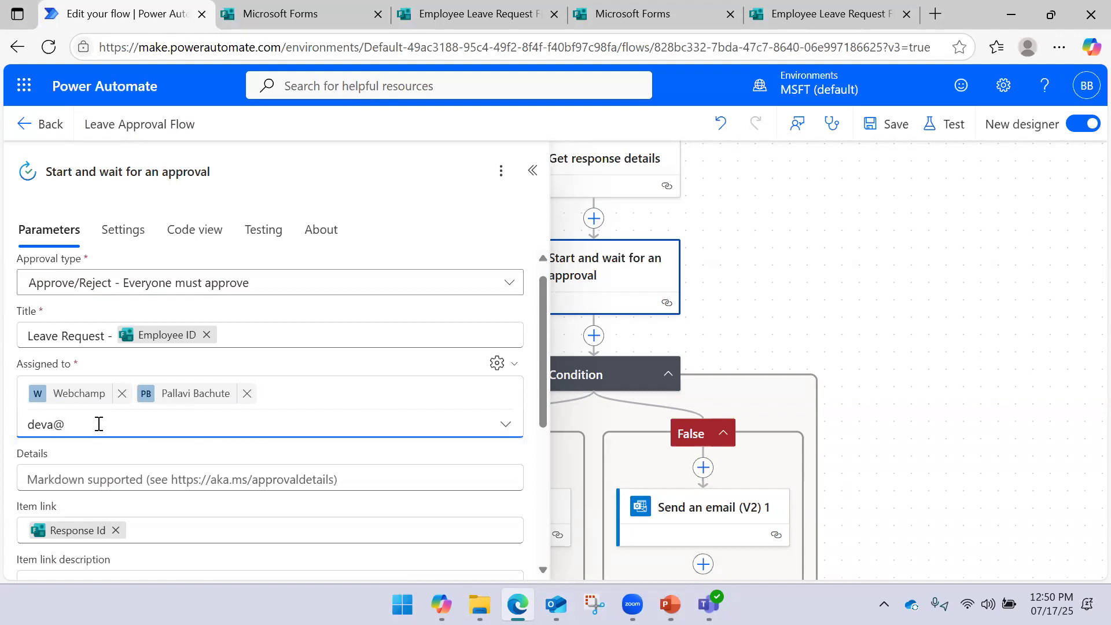
{"action": "key", "text": "BackSpace"}
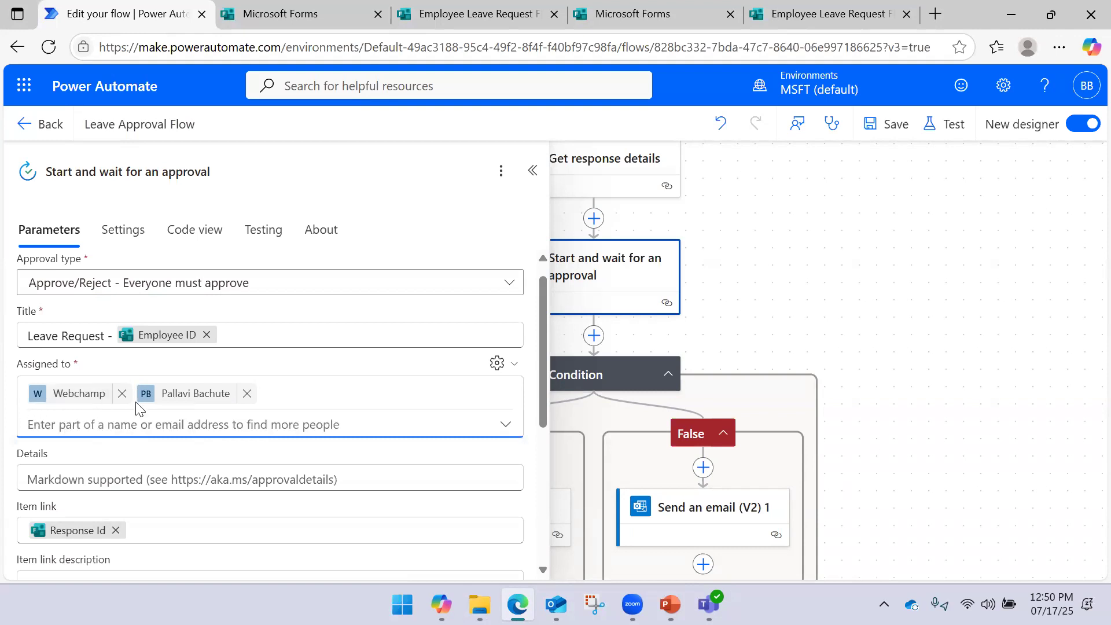
{"action": "left_click", "coordinate": [247, 394]}
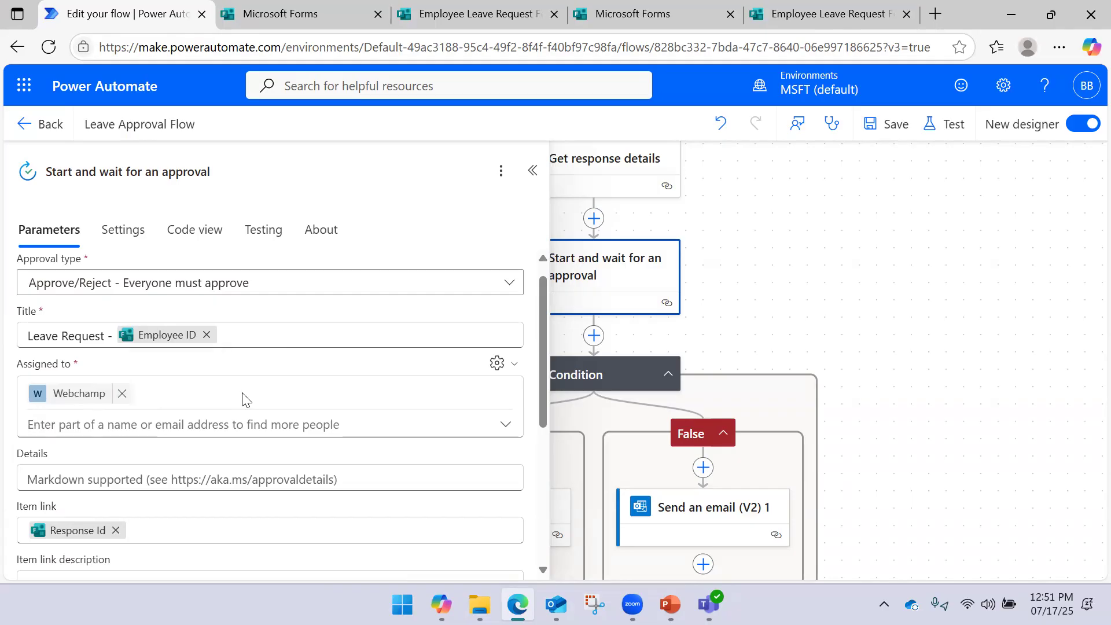
Search again and add a different colleague as the second approver, clearing stray search text
{"action": "left_click", "coordinate": [123, 428]}
{"action": "type", "text": "deva"}
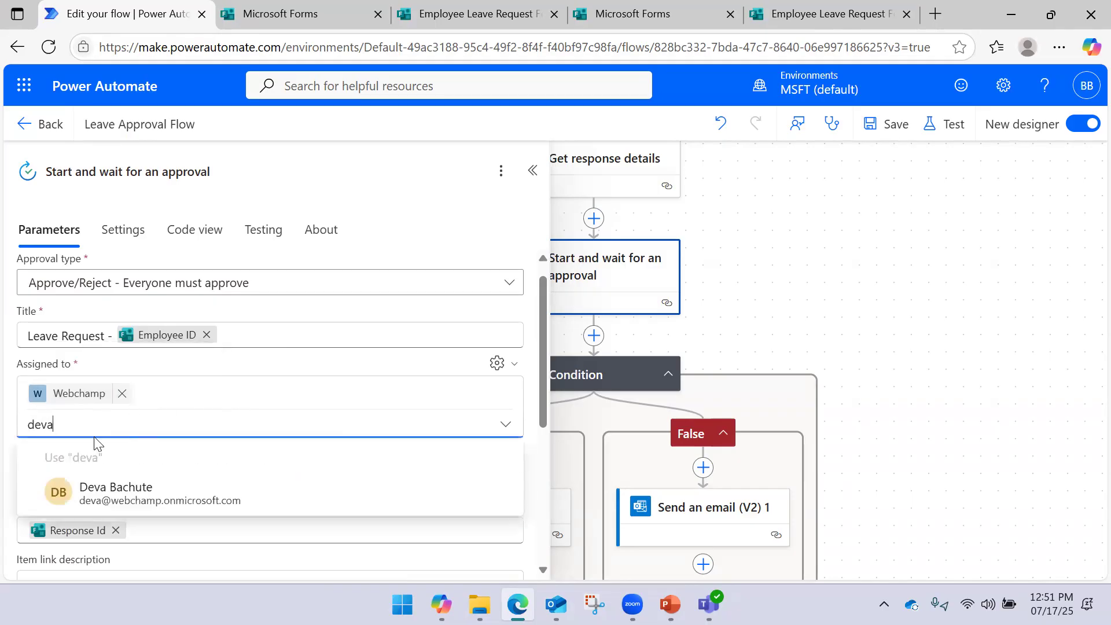
{"action": "left_click", "coordinate": [90, 488]}
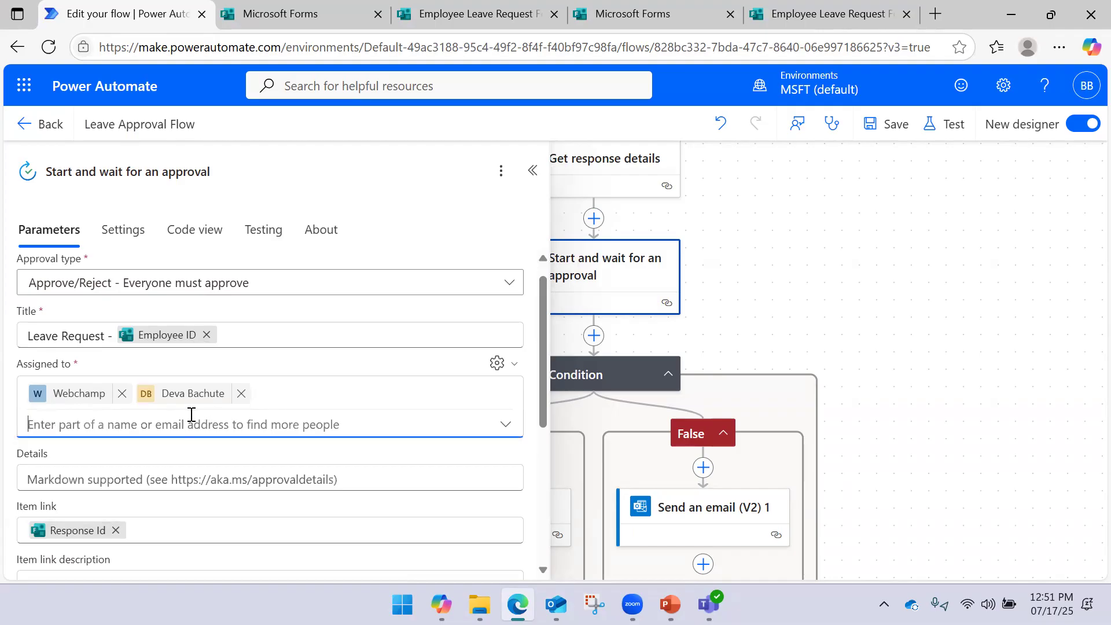
{"action": "type", "text": "pulse"}
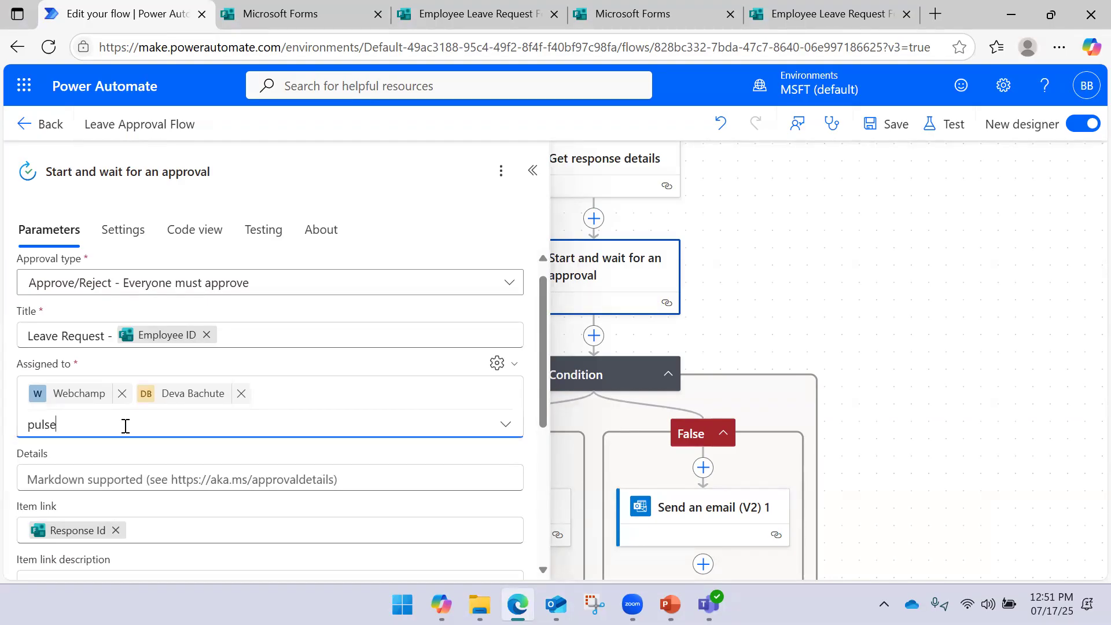
{"action": "key", "text": "BackSpace"}
{"action": "key", "text": "BackSpace"}
{"action": "key", "text": "BackSpace"}
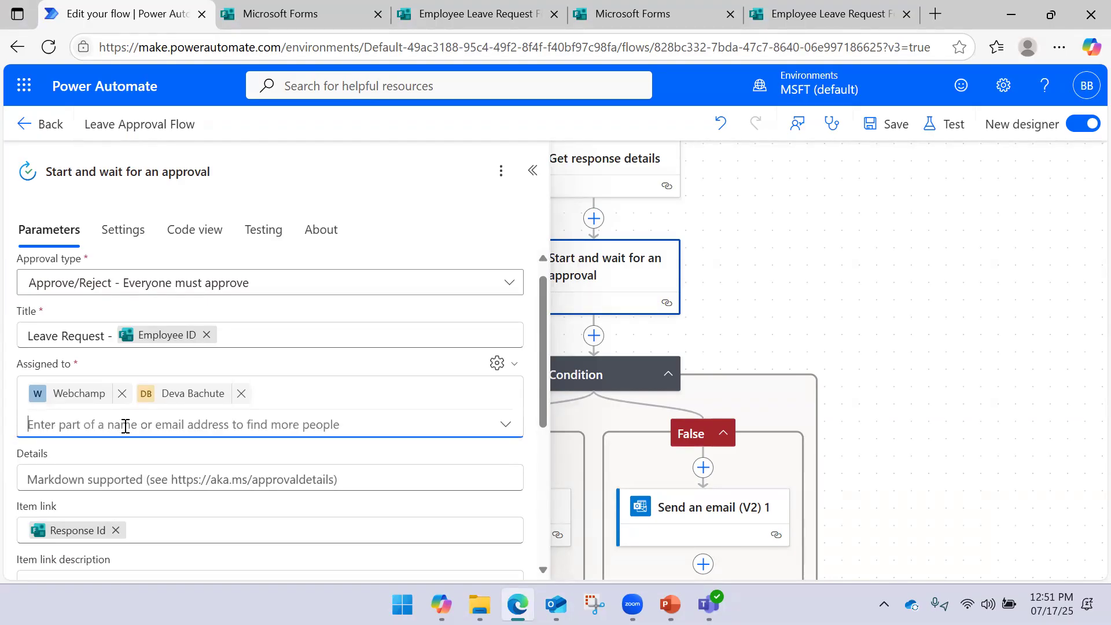
{"action": "left_click", "coordinate": [292, 373]}
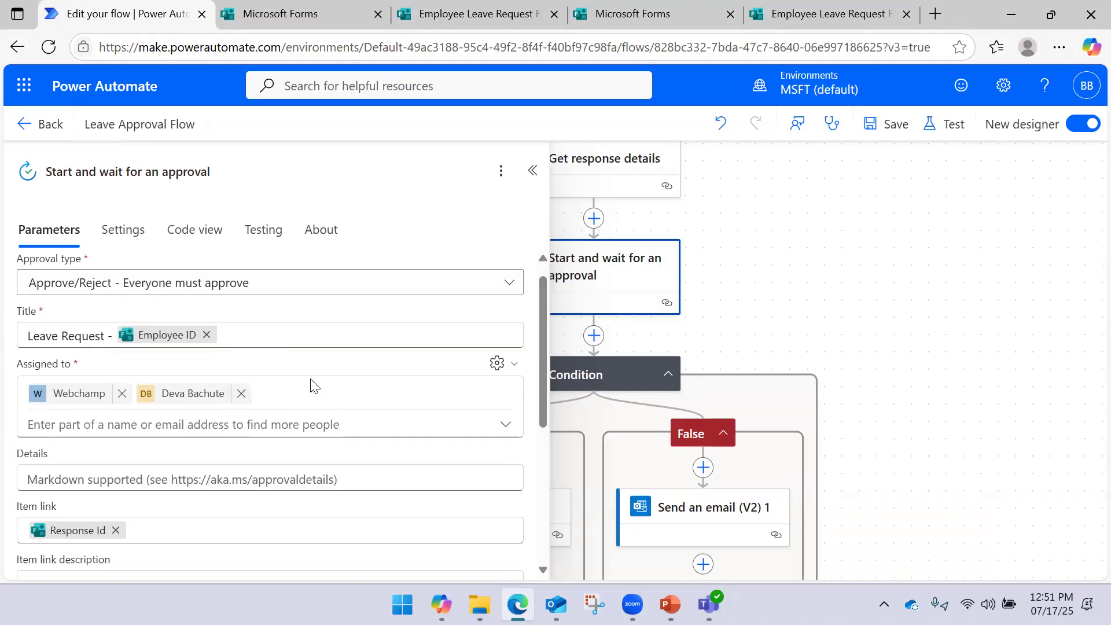
Set the approval type to Custom Responses – Wait for all responses
{"action": "scroll", "coordinate": [309, 376], "scroll_direction": "up", "scroll_amount": 1}
{"action": "left_click", "coordinate": [265, 310]}
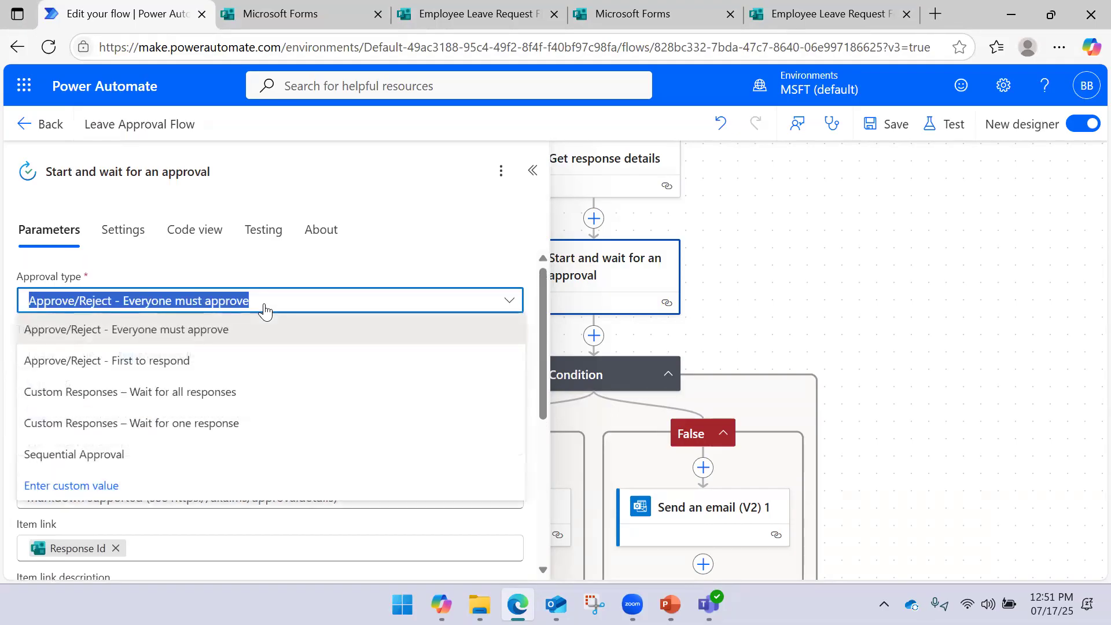
{"action": "left_click", "coordinate": [265, 311]}
{"action": "scroll", "coordinate": [145, 399], "scroll_direction": "down", "scroll_amount": 3}
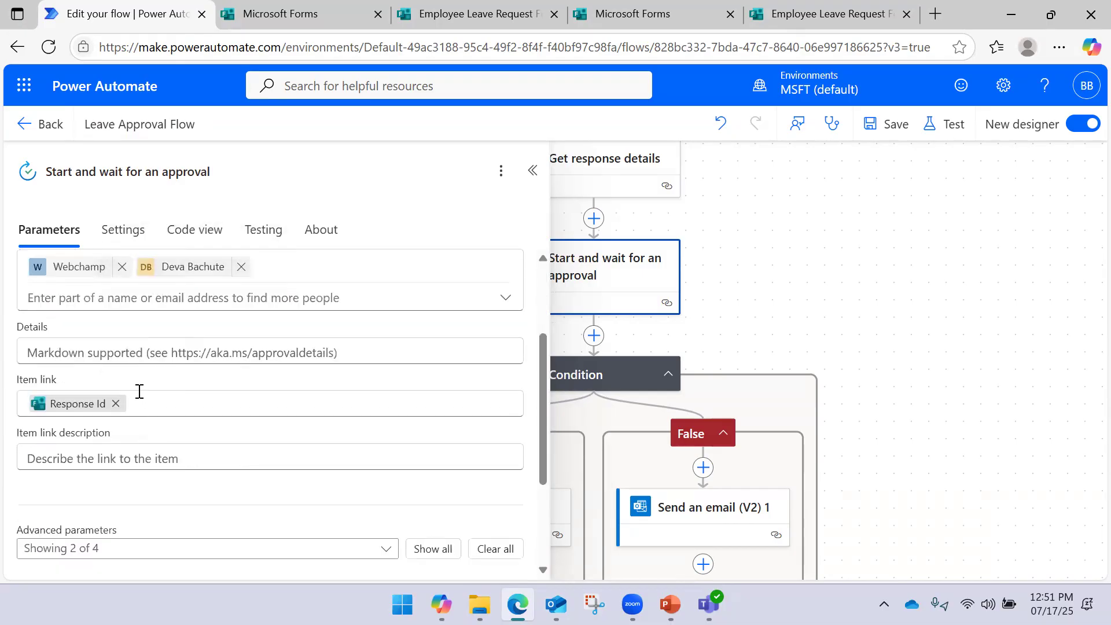
{"action": "scroll", "coordinate": [150, 388], "scroll_direction": "down", "scroll_amount": 3}
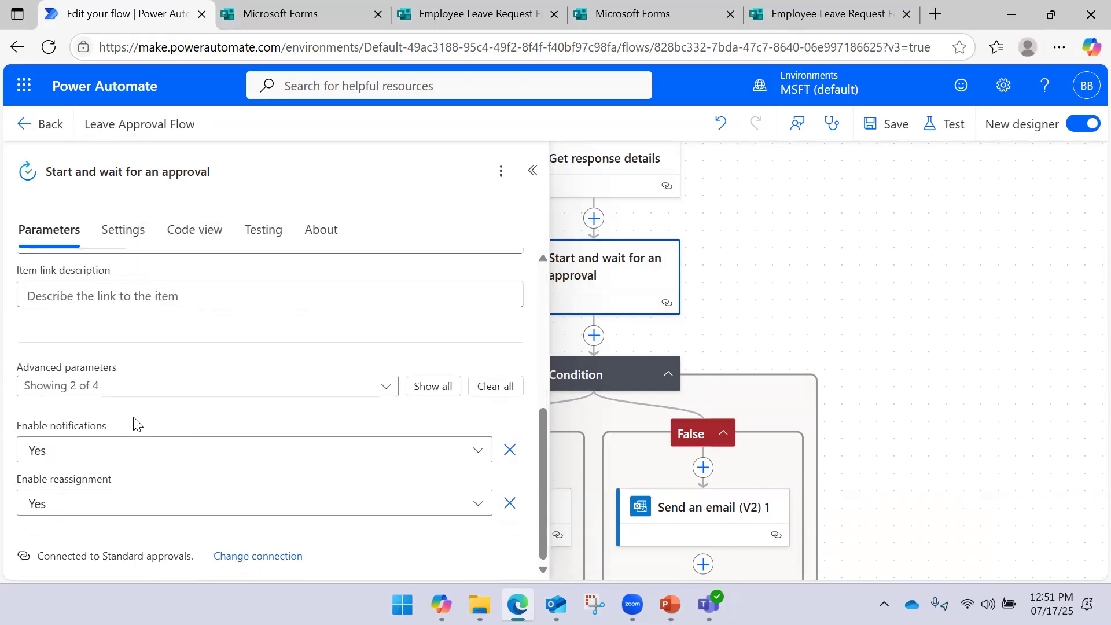
{"action": "scroll", "coordinate": [141, 397], "scroll_direction": "up", "scroll_amount": 5}
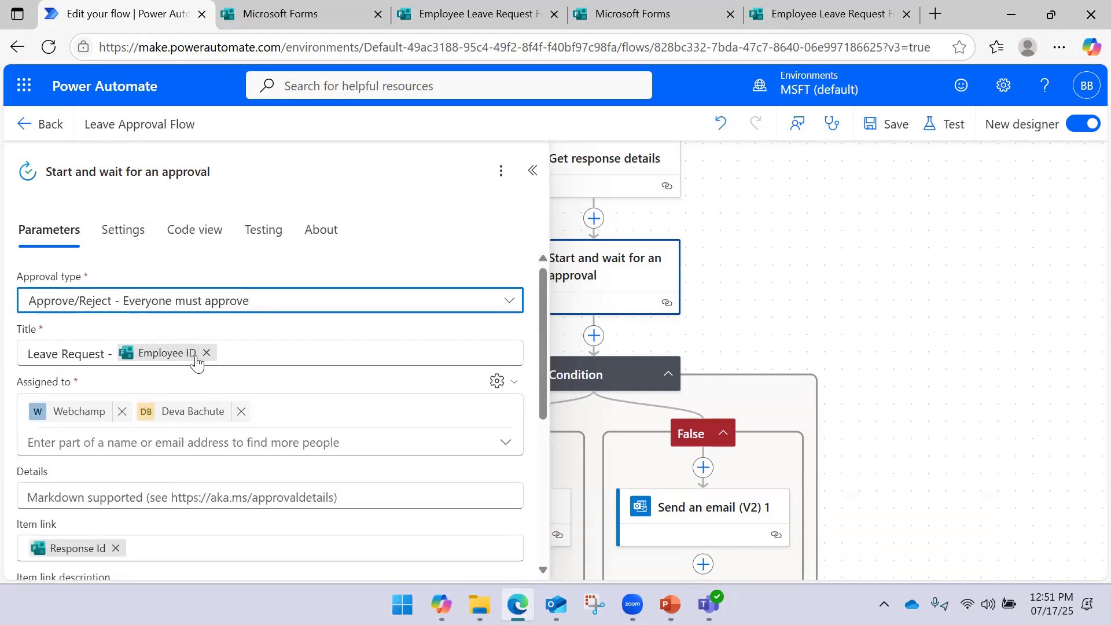
{"action": "left_click", "coordinate": [296, 311]}
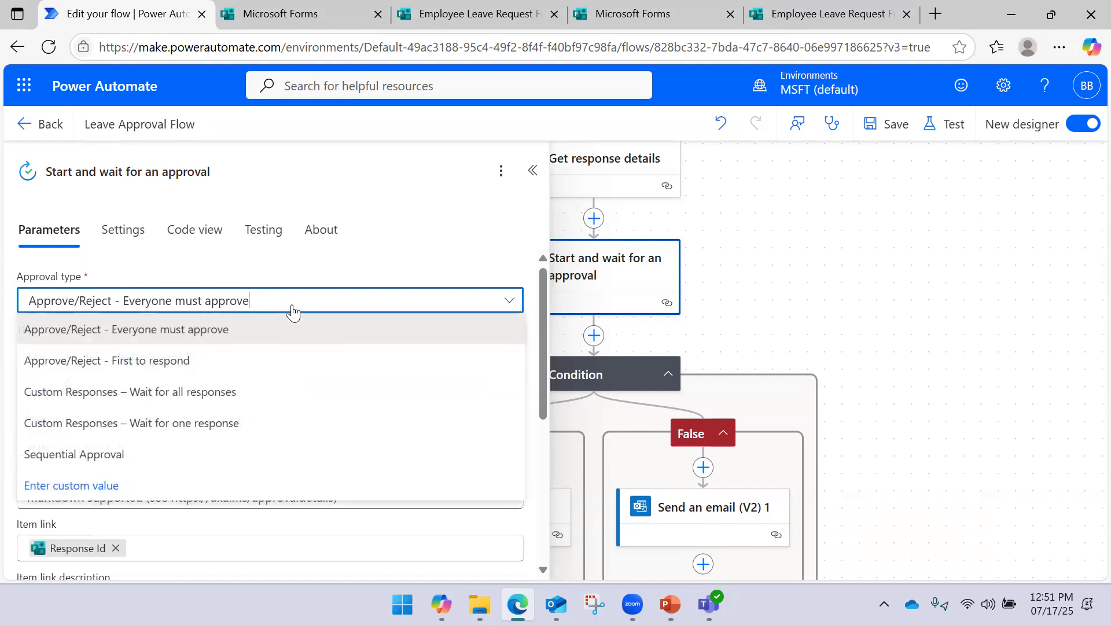
{"action": "left_click", "coordinate": [207, 407]}
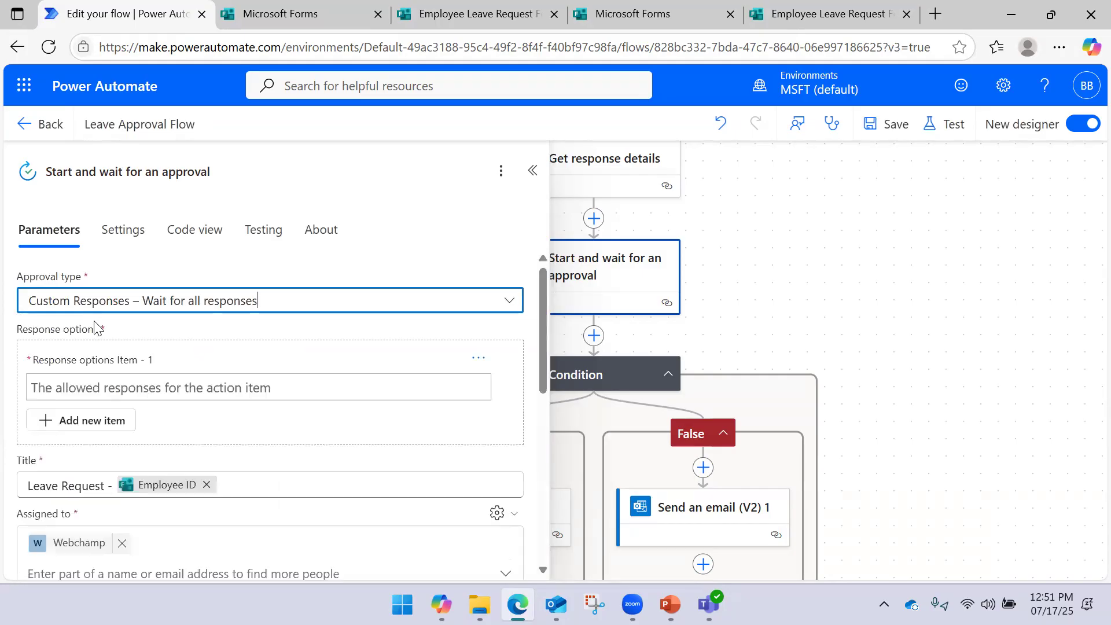
Enter Approve, Cancel and Delete as the first three response options
{"action": "left_click", "coordinate": [114, 393]}
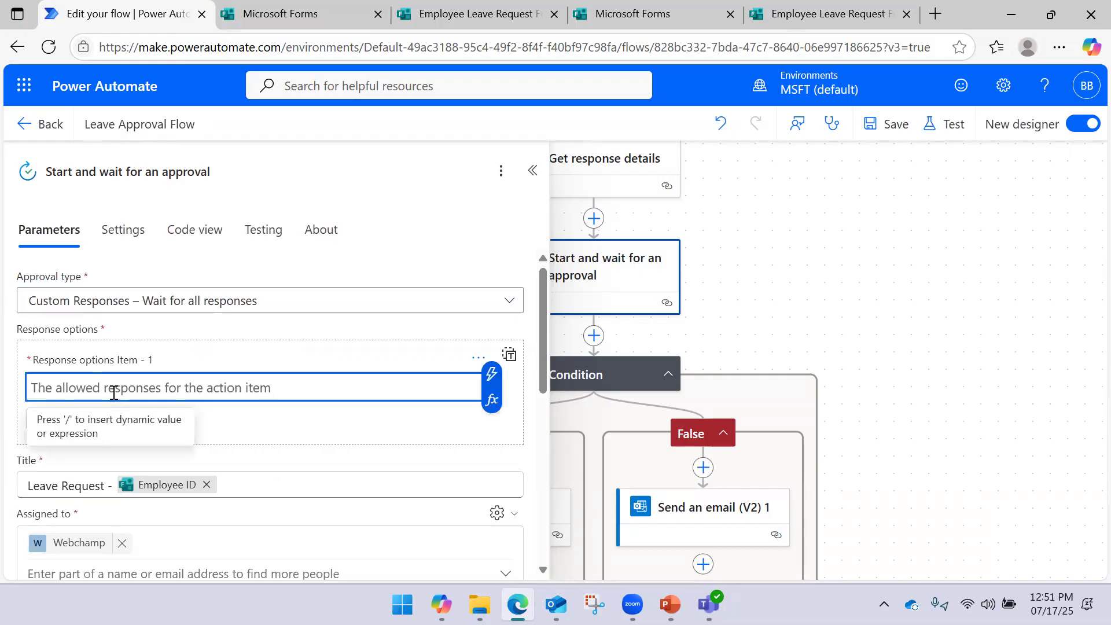
{"action": "type", "text": "Approve"}
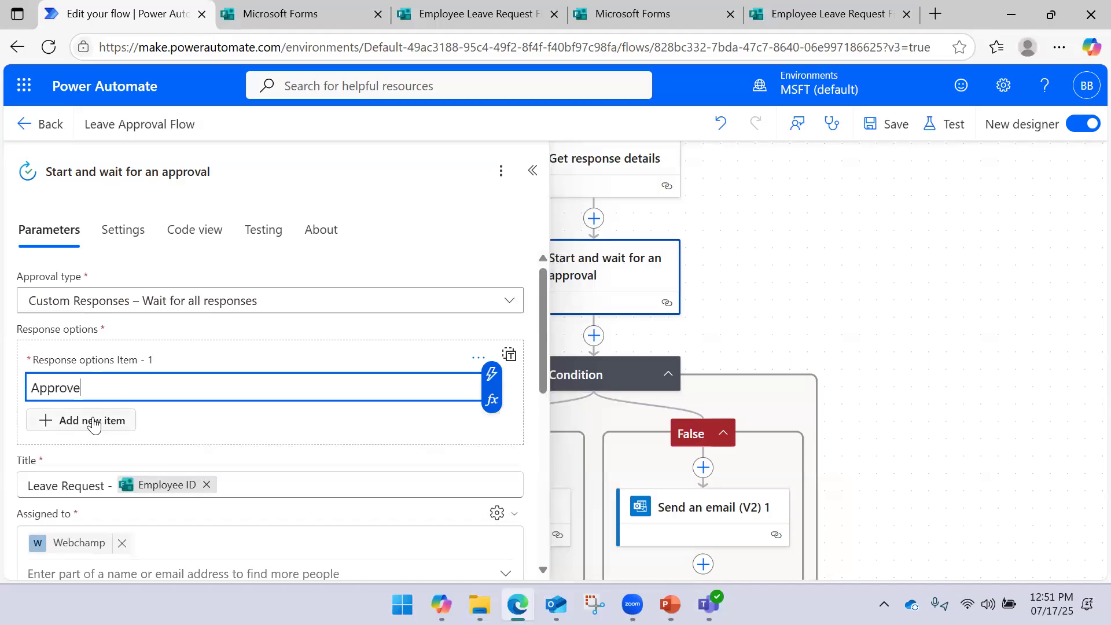
{"action": "left_click", "coordinate": [110, 421]}
{"action": "left_click", "coordinate": [108, 443]}
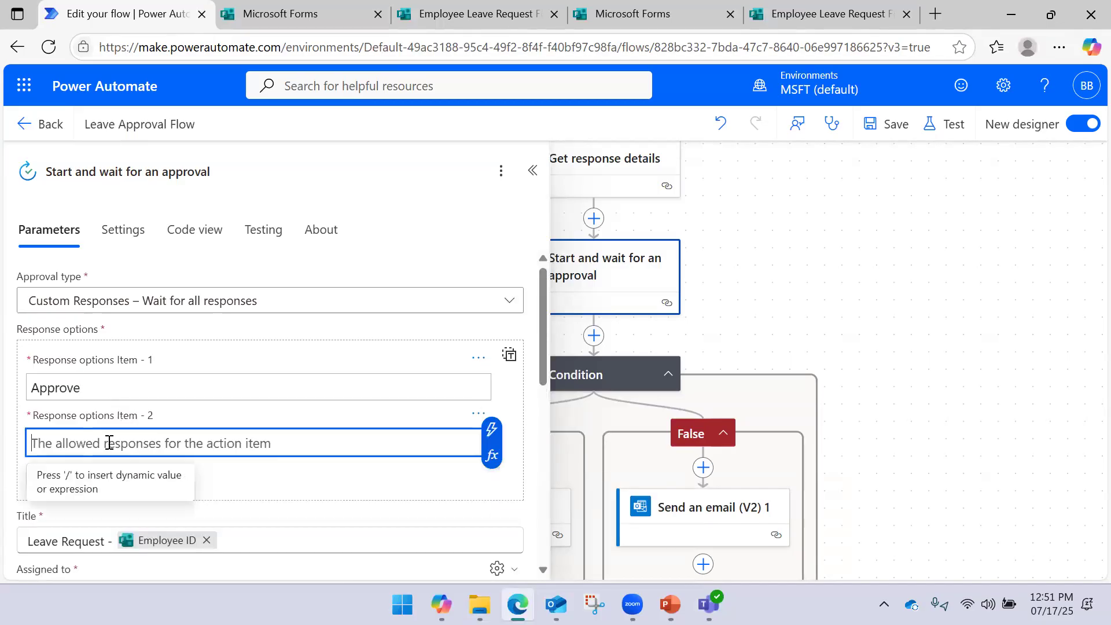
{"action": "type", "text": "Cancel"}
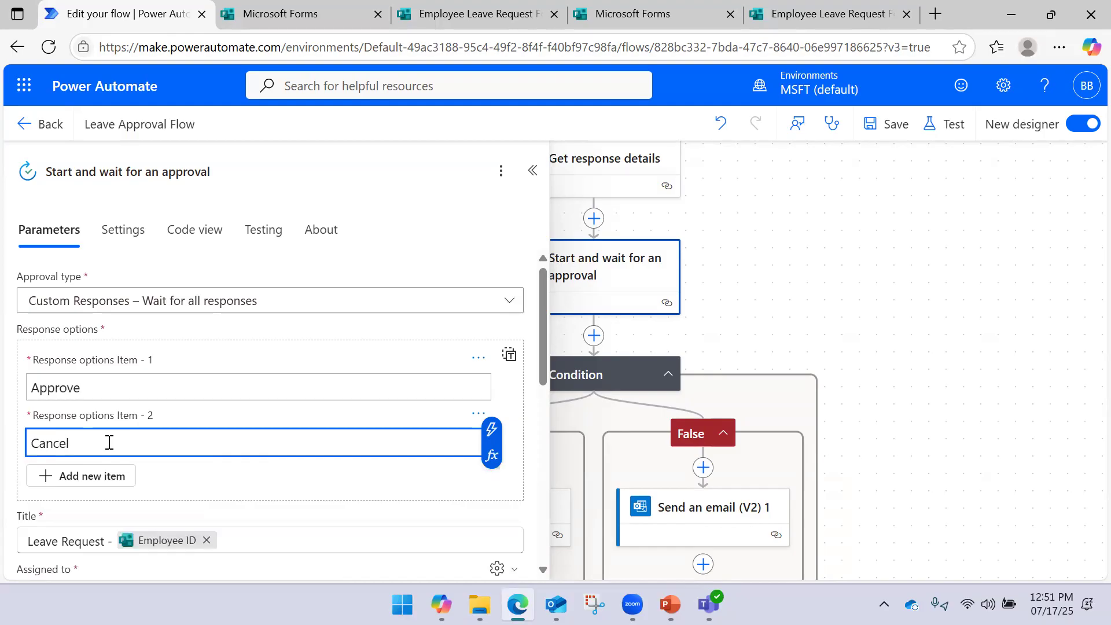
{"action": "left_click", "coordinate": [87, 476]}
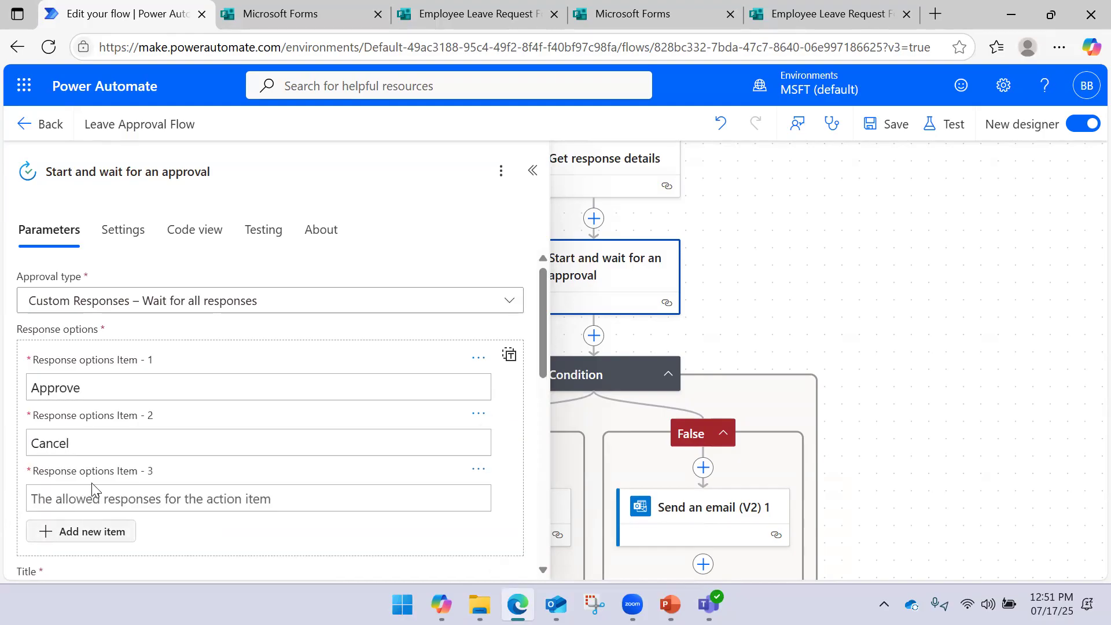
{"action": "left_click", "coordinate": [88, 498]}
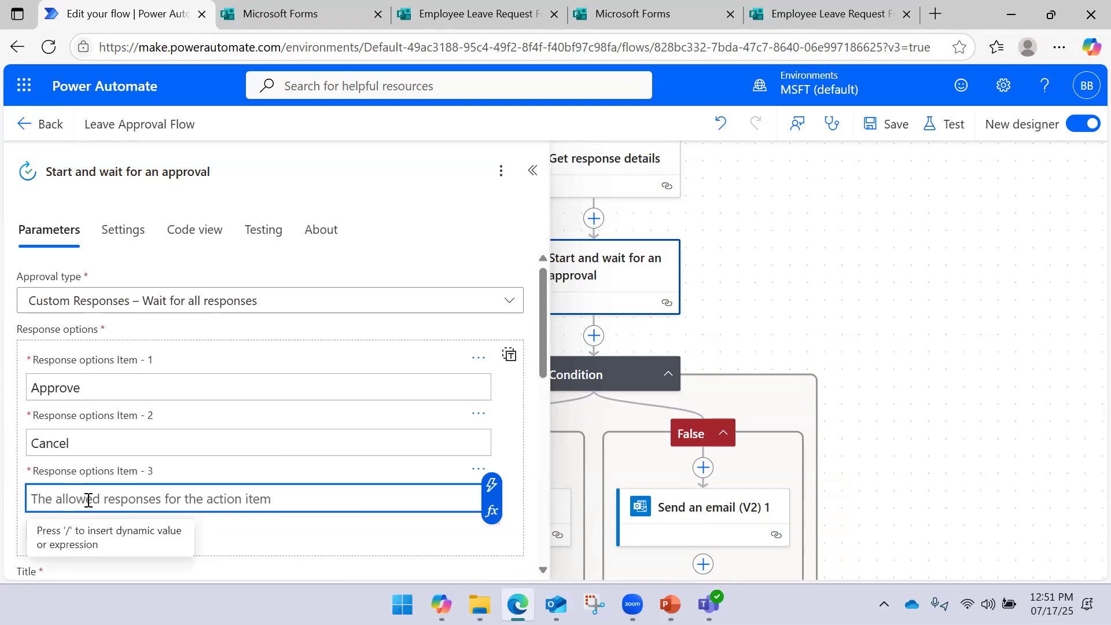
{"action": "type", "text": "Delete"}
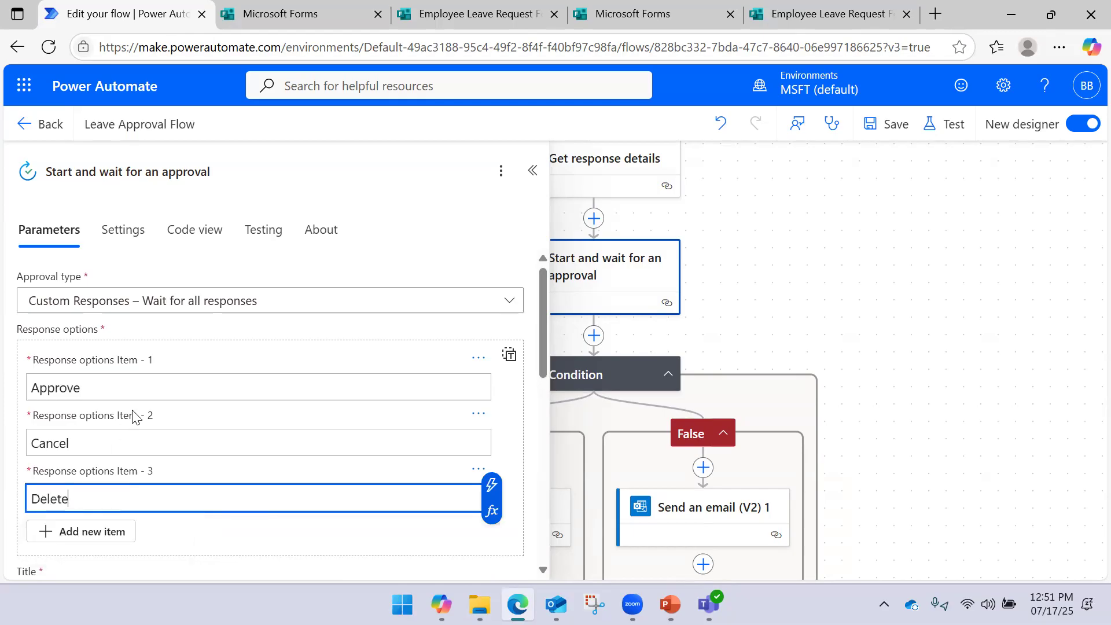
Add Reject as the fourth response option and save the flow
{"action": "scroll", "coordinate": [141, 394], "scroll_direction": "down", "scroll_amount": 3}
{"action": "left_click", "coordinate": [107, 392]}
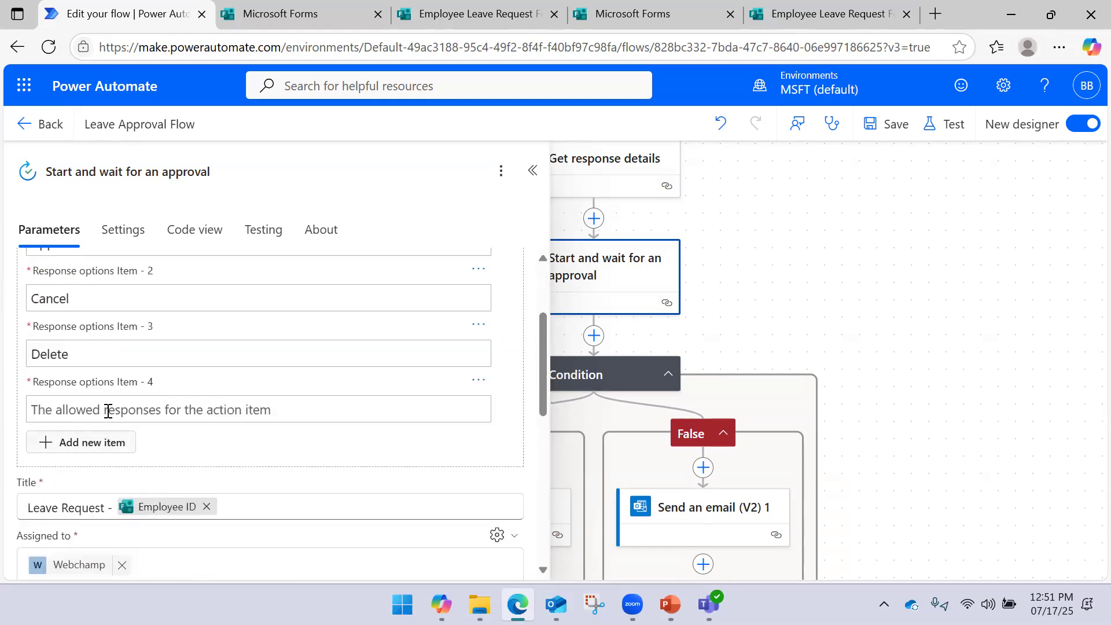
{"action": "left_click", "coordinate": [106, 400]}
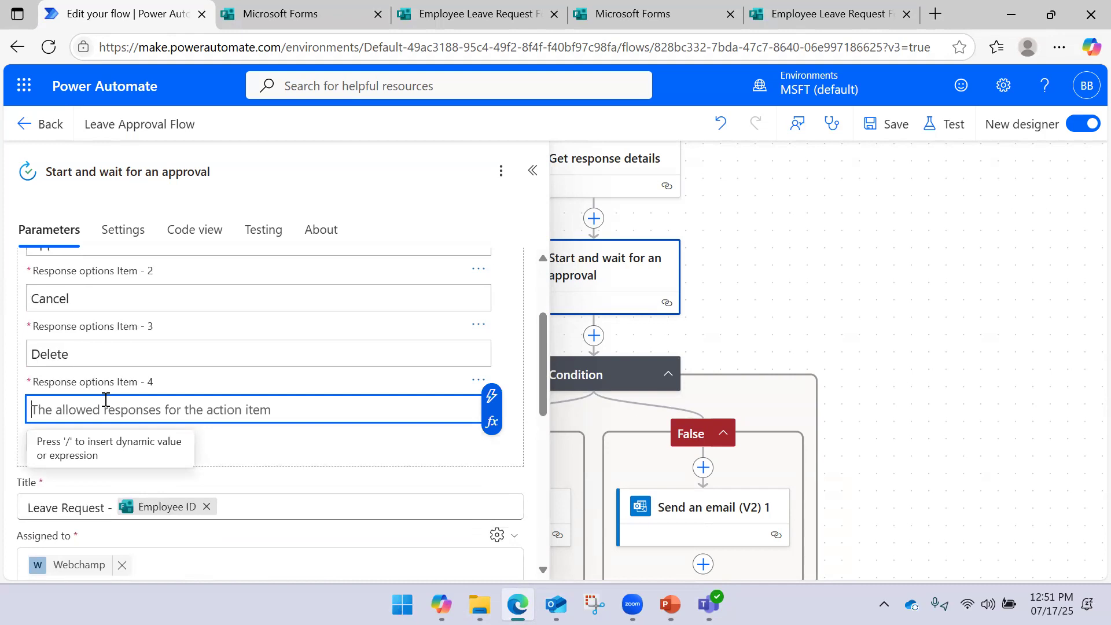
{"action": "type", "text": "Reject"}
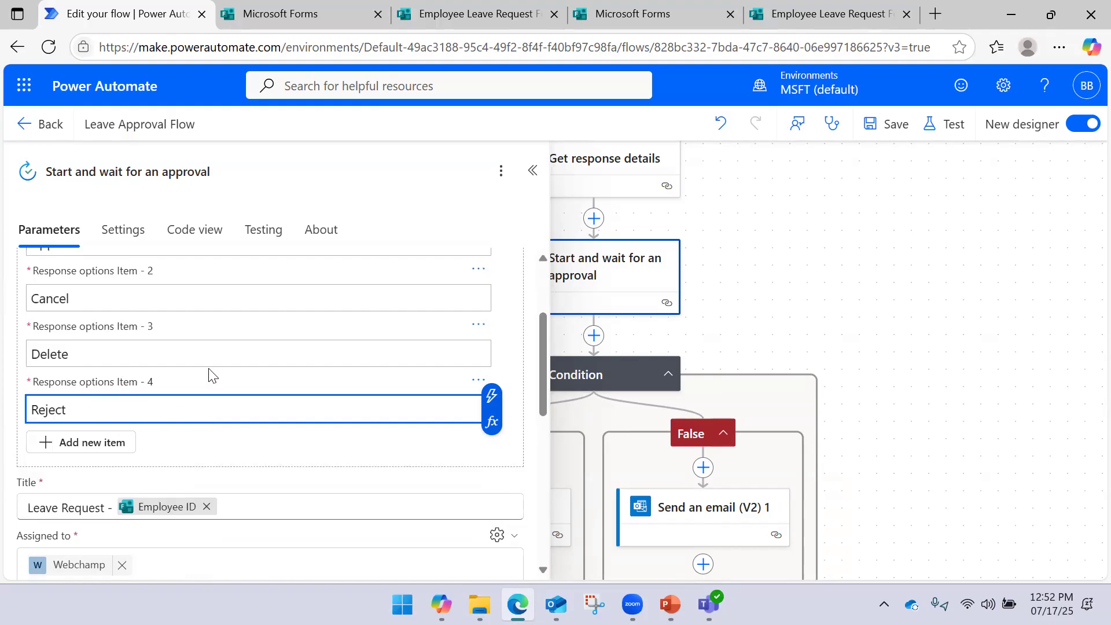
{"action": "scroll", "coordinate": [210, 372], "scroll_direction": "down", "scroll_amount": 5}
{"action": "scroll", "coordinate": [201, 369], "scroll_direction": "up", "scroll_amount": 3}
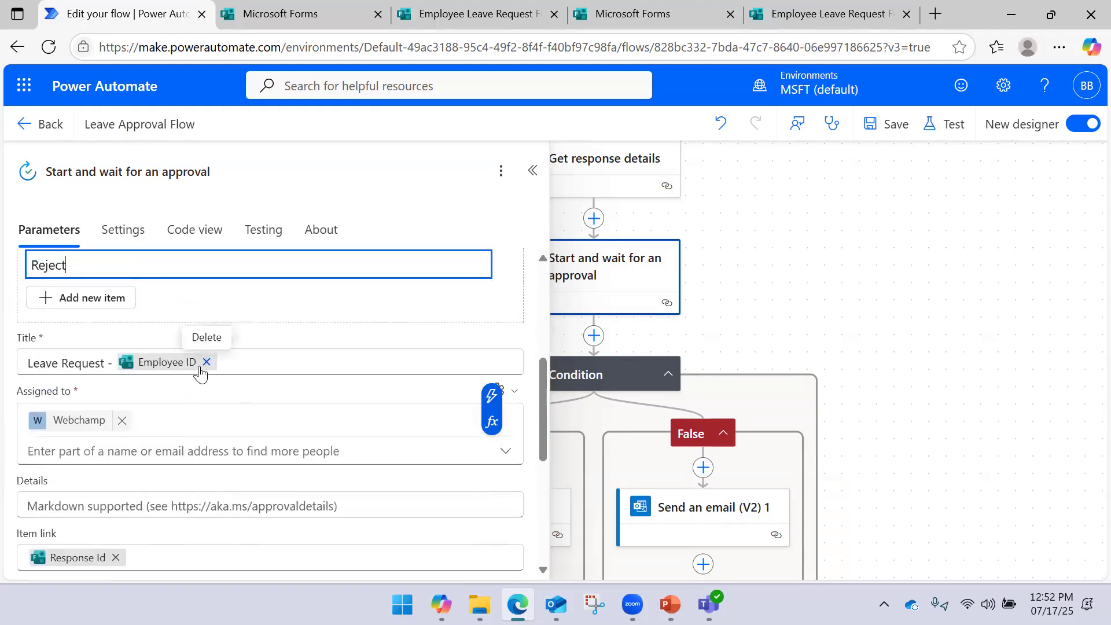
{"action": "scroll", "coordinate": [367, 347], "scroll_direction": "up", "scroll_amount": 3}
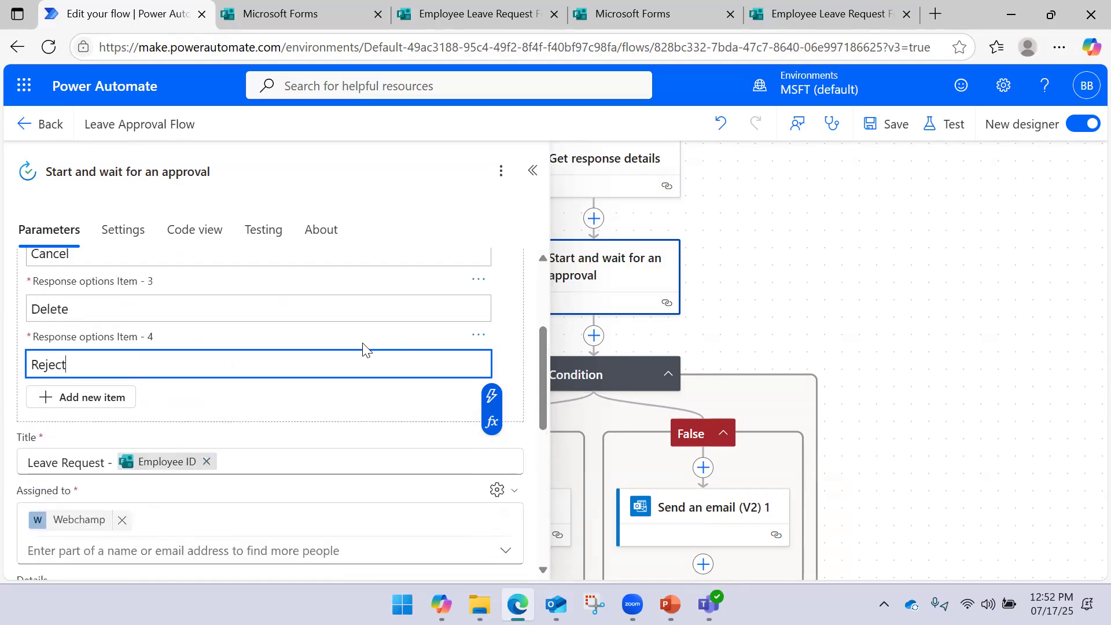
{"action": "left_click", "coordinate": [870, 126]}
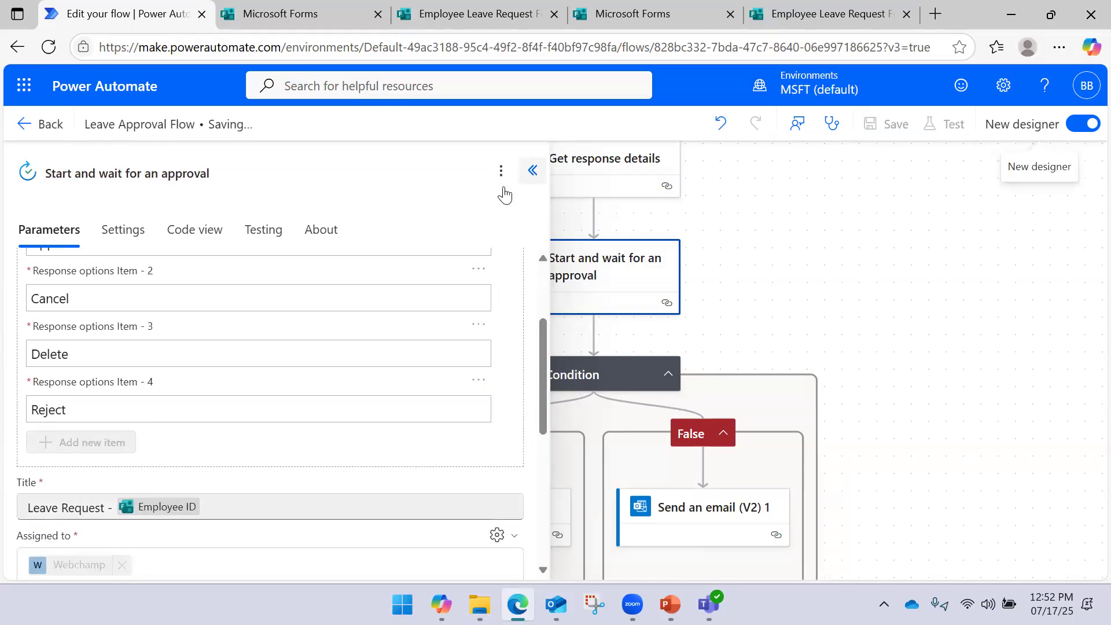
Scroll the parameters panel to review the saved Approve, Cancel, Delete and Reject responses
{"action": "scroll", "coordinate": [258, 339], "scroll_direction": "up", "scroll_amount": 3}
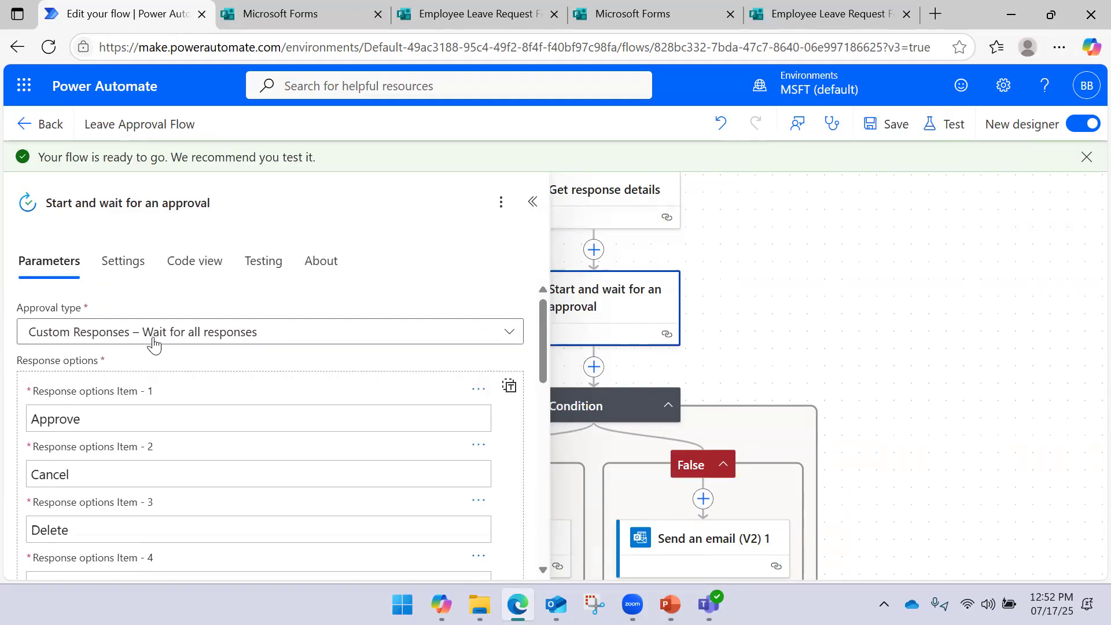
{"action": "scroll", "coordinate": [147, 350], "scroll_direction": "down", "scroll_amount": 5}
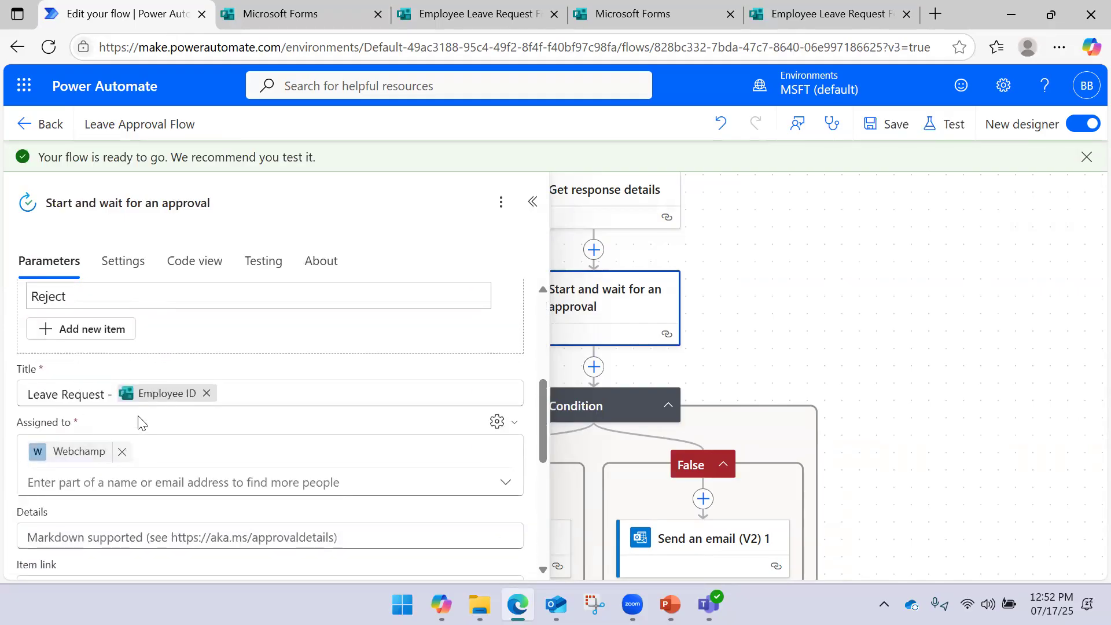
{"action": "scroll", "coordinate": [139, 423], "scroll_direction": "down", "scroll_amount": 3}
Search for a person in Assigned to and add them as a second approver
{"action": "left_click", "coordinate": [120, 348]}
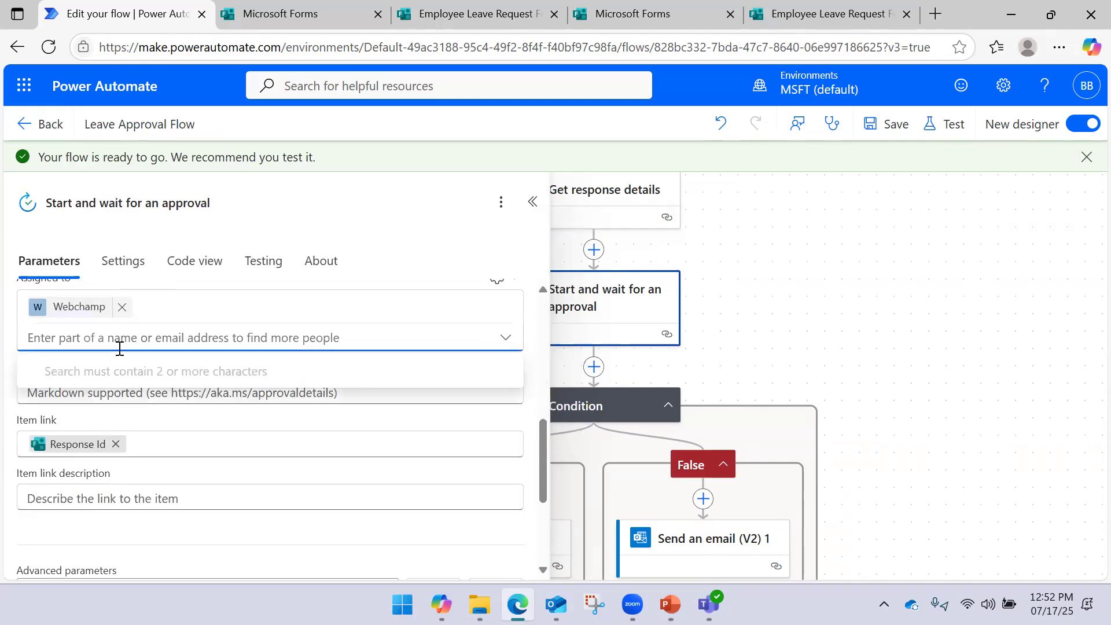
{"action": "type", "text": "pulse"}
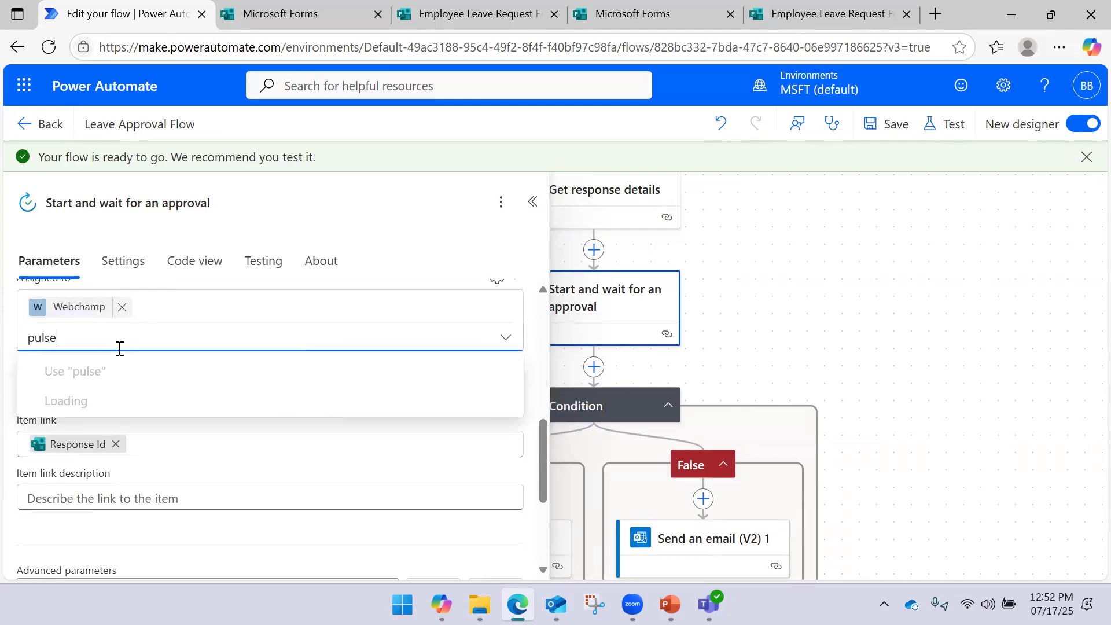
{"action": "left_click", "coordinate": [124, 408]}
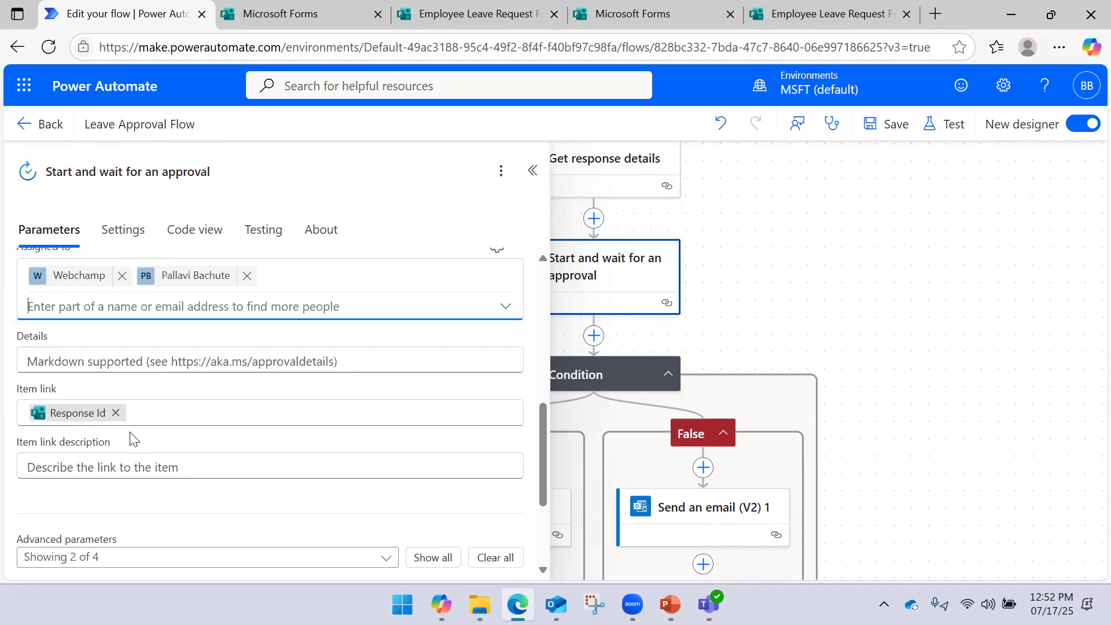
{"action": "type", "text": "deva"}
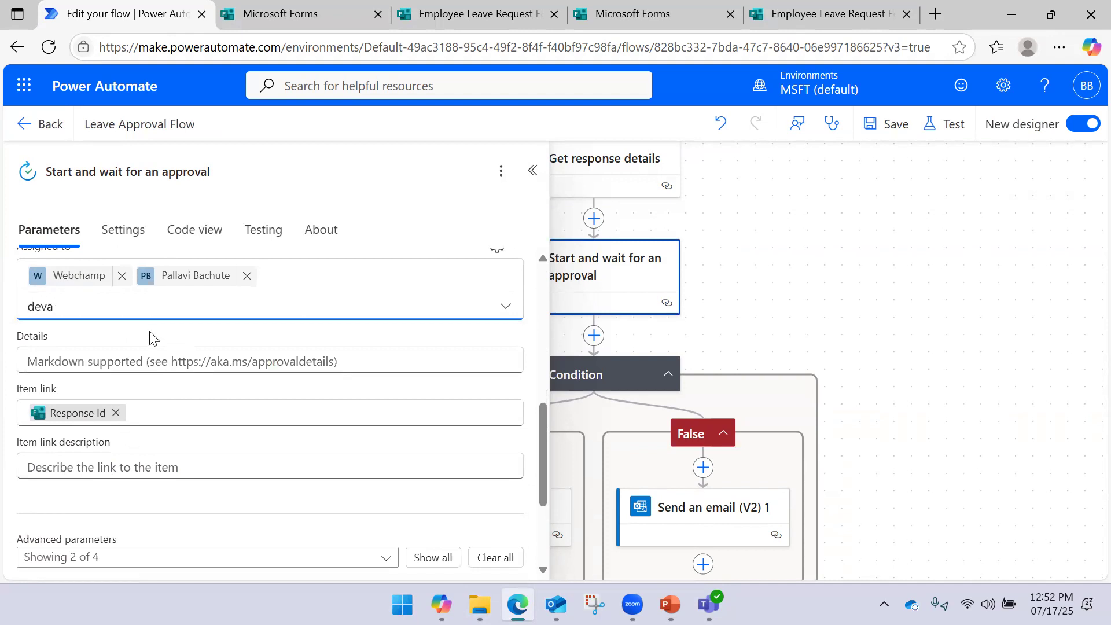
{"action": "key", "text": "BackSpace"}
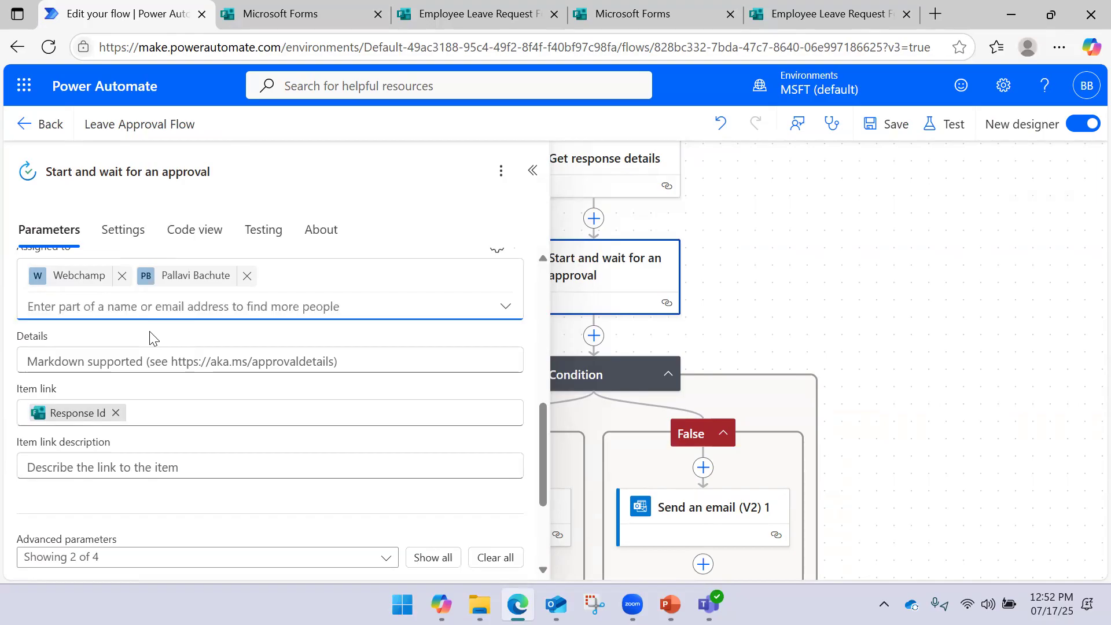
Save the Leave Approval Flow and look over the approval settings
{"action": "scroll", "coordinate": [177, 330], "scroll_direction": "up", "scroll_amount": 3}
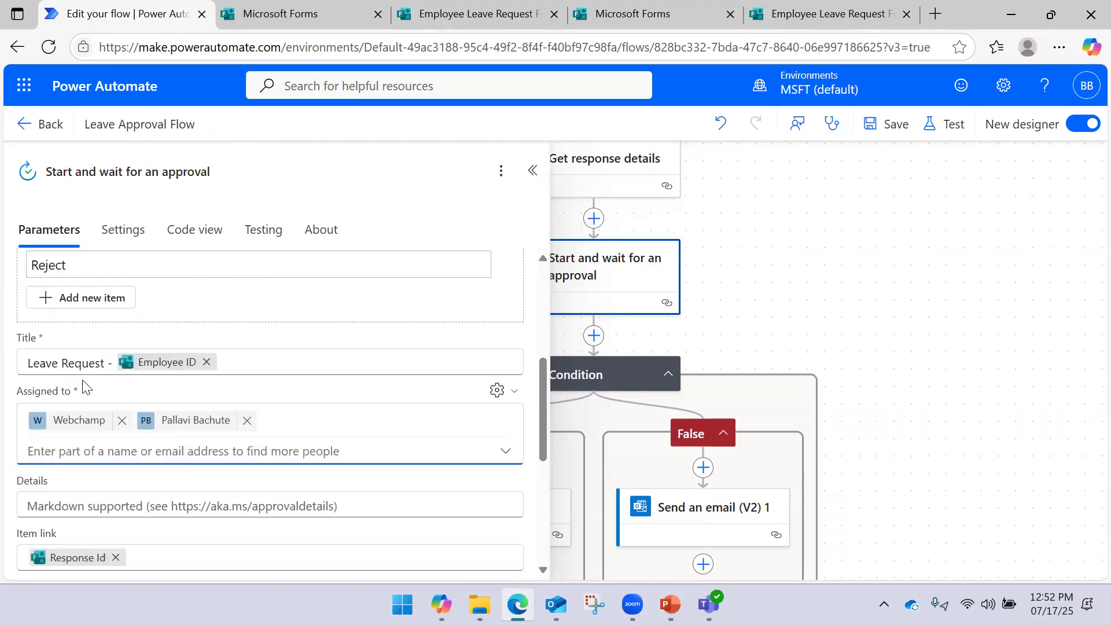
{"action": "scroll", "coordinate": [87, 384], "scroll_direction": "down", "scroll_amount": 3}
{"action": "scroll", "coordinate": [81, 390], "scroll_direction": "down", "scroll_amount": 2}
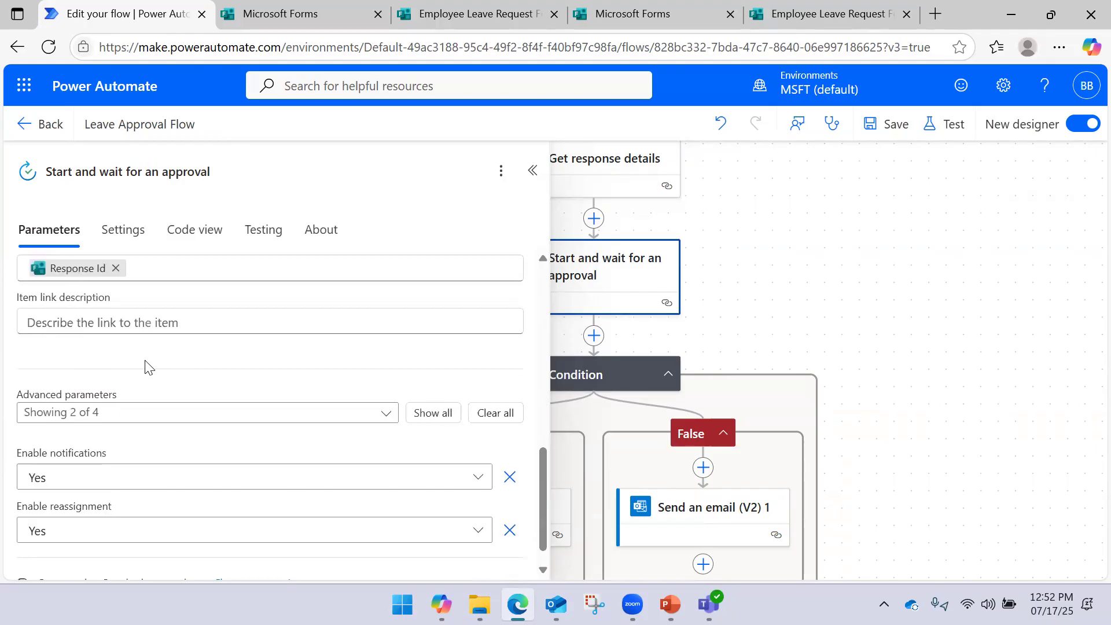
{"action": "scroll", "coordinate": [147, 365], "scroll_direction": "up", "scroll_amount": 2}
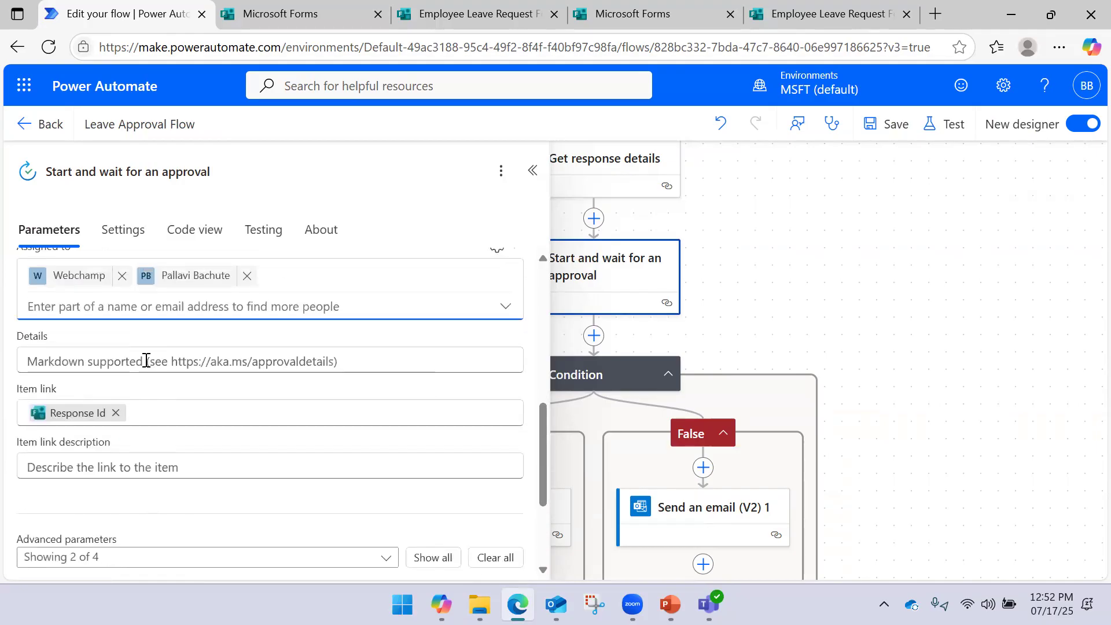
{"action": "scroll", "coordinate": [145, 364], "scroll_direction": "down", "scroll_amount": 2}
{"action": "scroll", "coordinate": [149, 362], "scroll_direction": "up", "scroll_amount": 4}
{"action": "scroll", "coordinate": [150, 363], "scroll_direction": "up", "scroll_amount": 5}
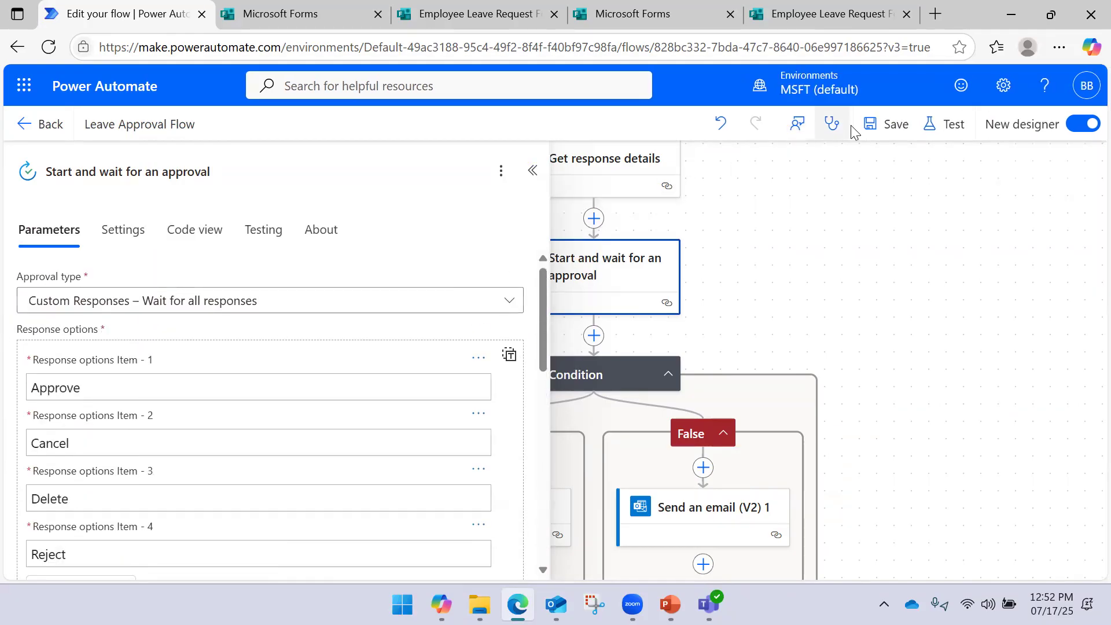
{"action": "left_click", "coordinate": [889, 124]}
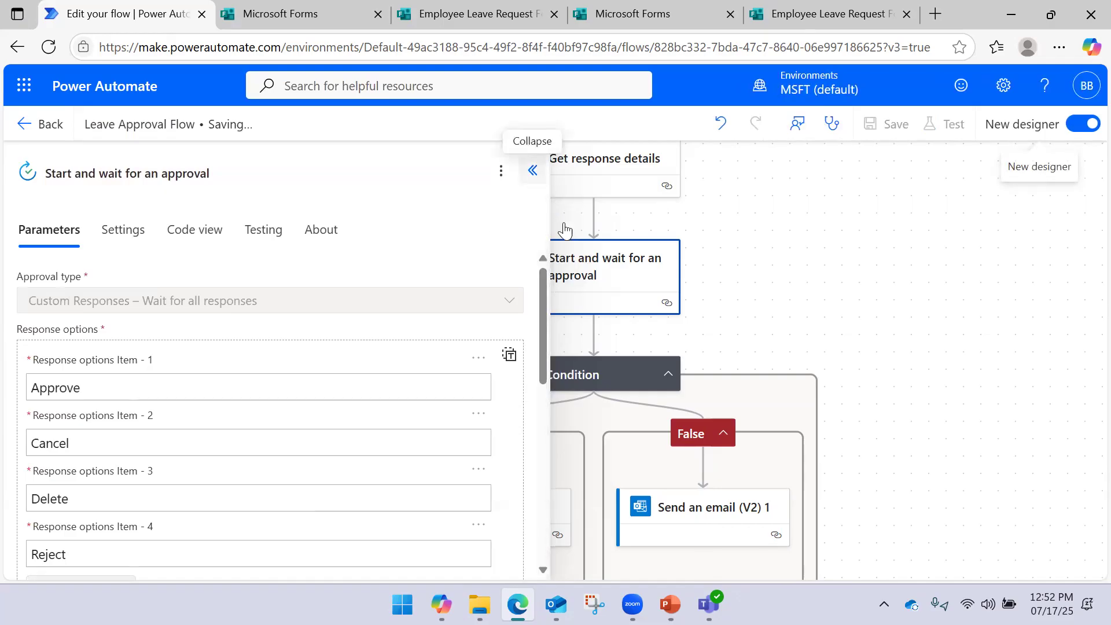
{"action": "scroll", "coordinate": [241, 369], "scroll_direction": "down", "scroll_amount": 5}
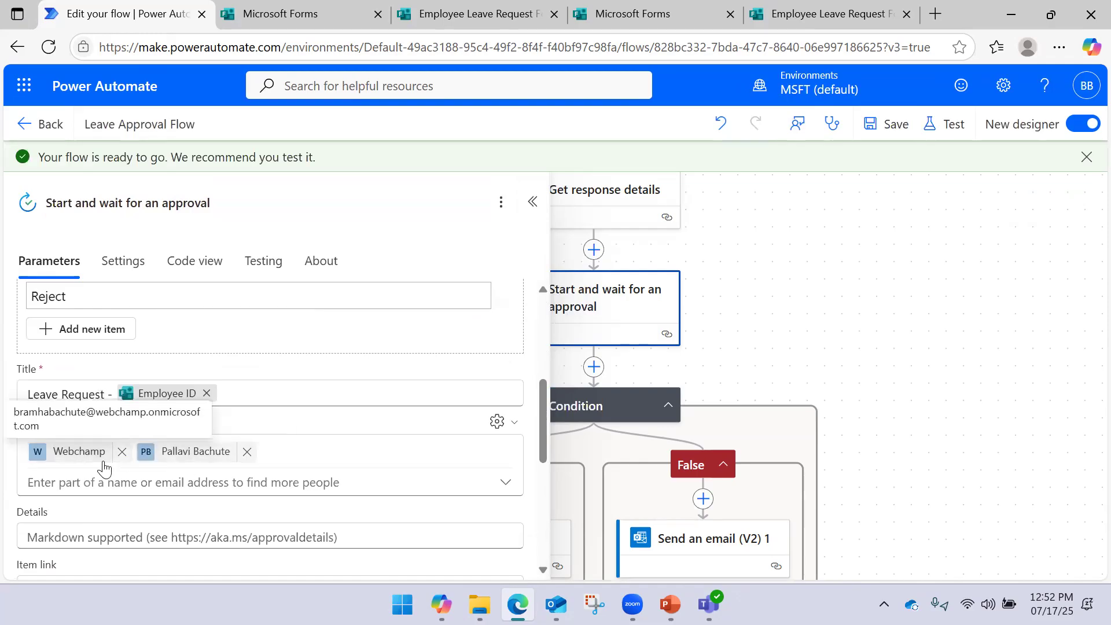
{"action": "scroll", "coordinate": [294, 360], "scroll_direction": "up", "scroll_amount": 5}
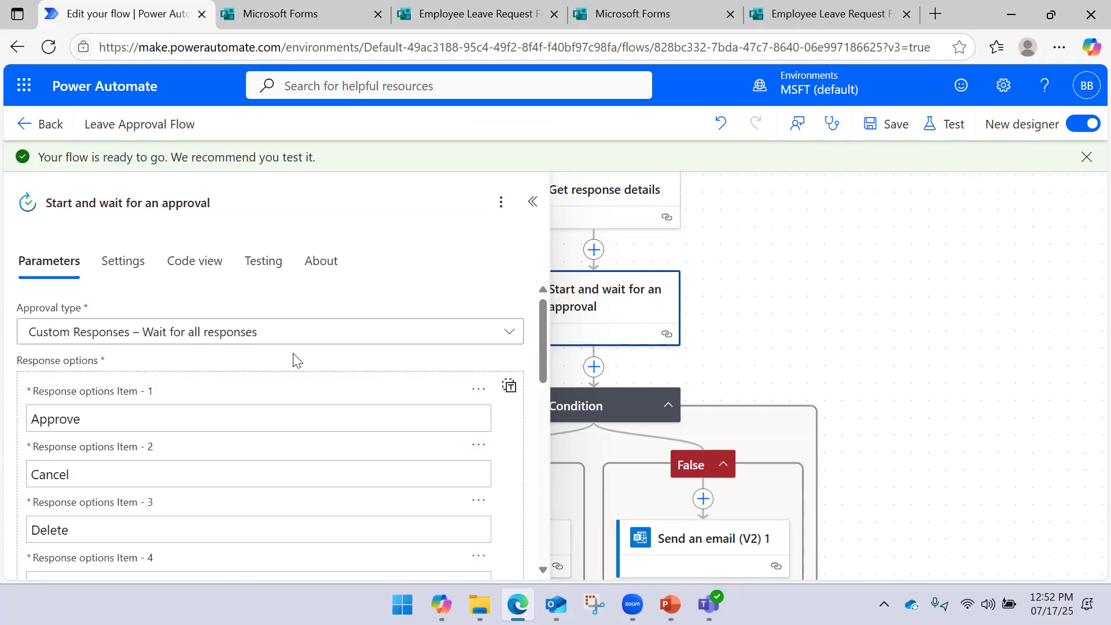
{"action": "scroll", "coordinate": [261, 355], "scroll_direction": "down", "scroll_amount": 8}
{"action": "scroll", "coordinate": [261, 372], "scroll_direction": "up", "scroll_amount": 8}
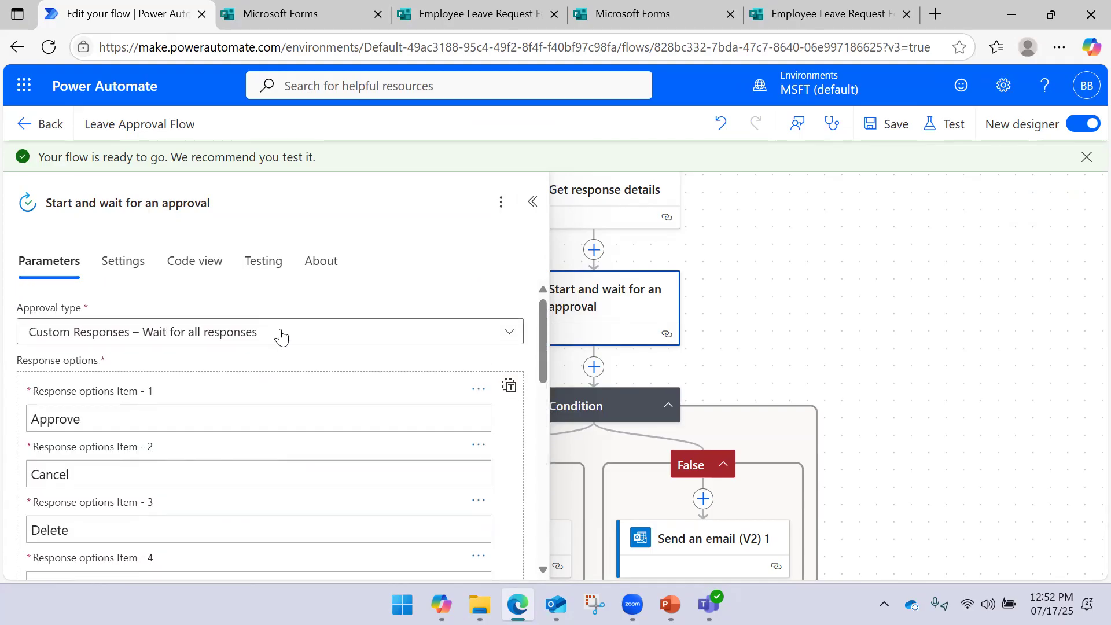
Switch the approval type to Approve/Reject - First to respond, then to Everyone must approve
{"action": "left_click", "coordinate": [240, 345]}
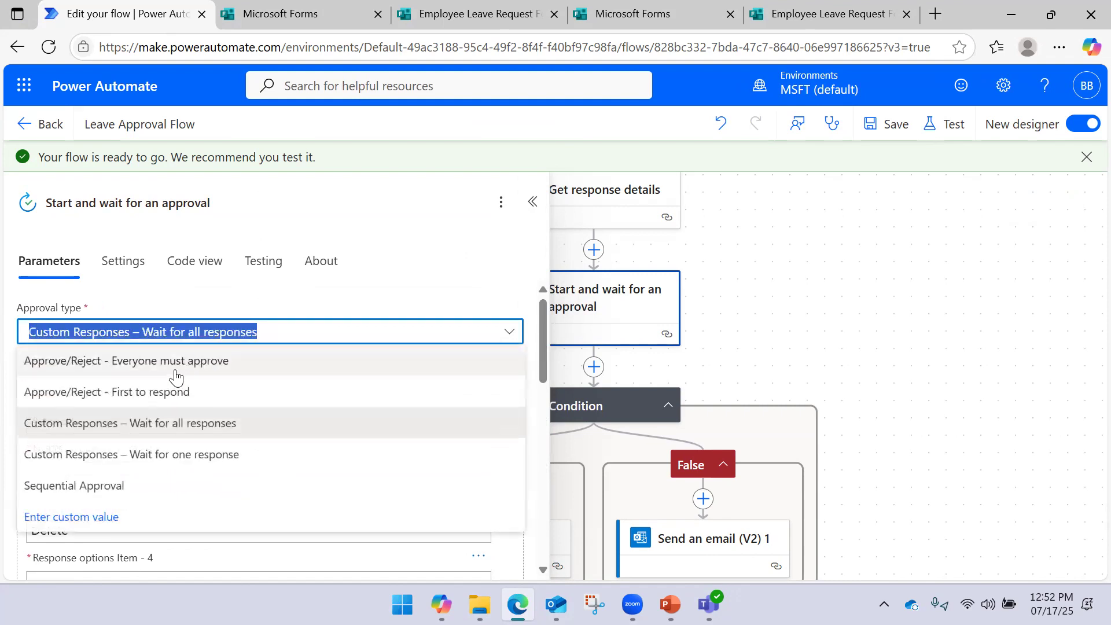
{"action": "left_click", "coordinate": [175, 393]}
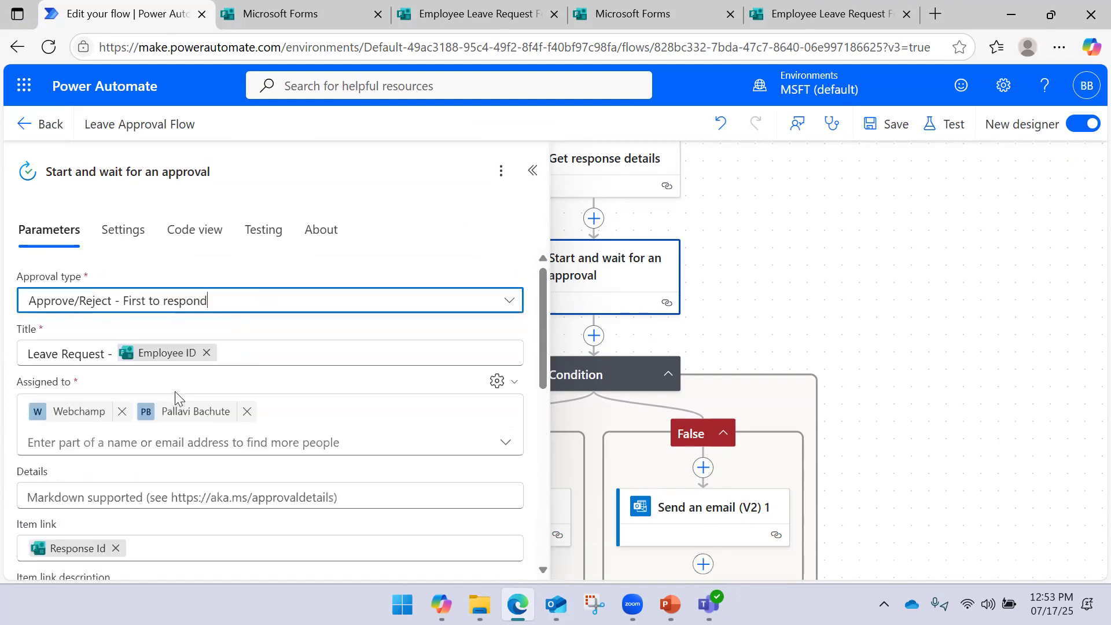
{"action": "scroll", "coordinate": [99, 405], "scroll_direction": "down", "scroll_amount": 3}
{"action": "scroll", "coordinate": [175, 356], "scroll_direction": "up", "scroll_amount": 3}
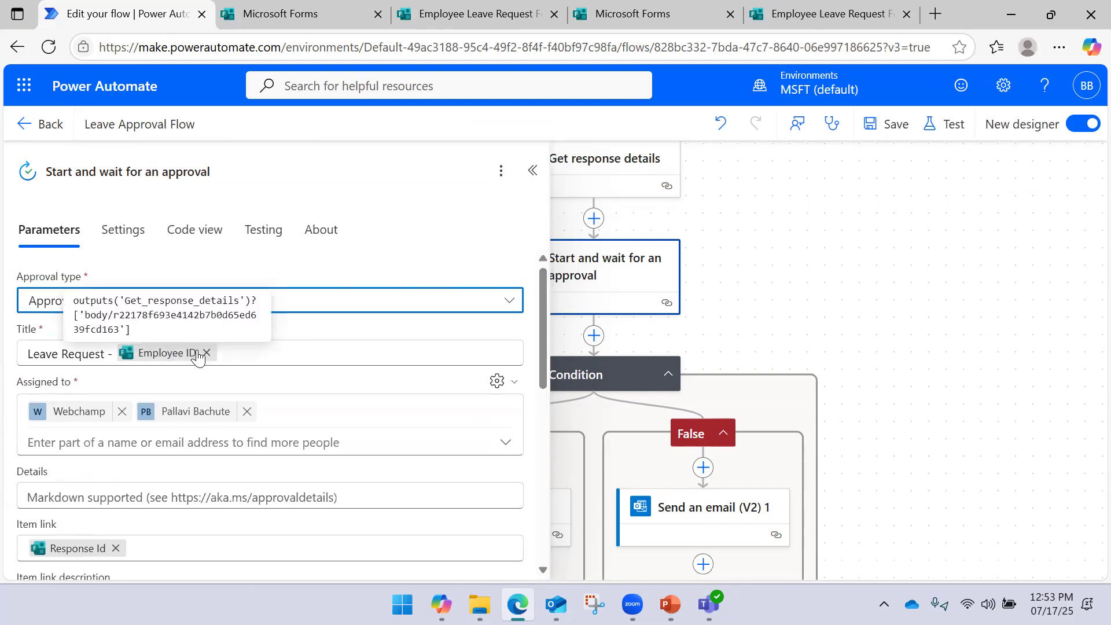
{"action": "left_click", "coordinate": [202, 301]}
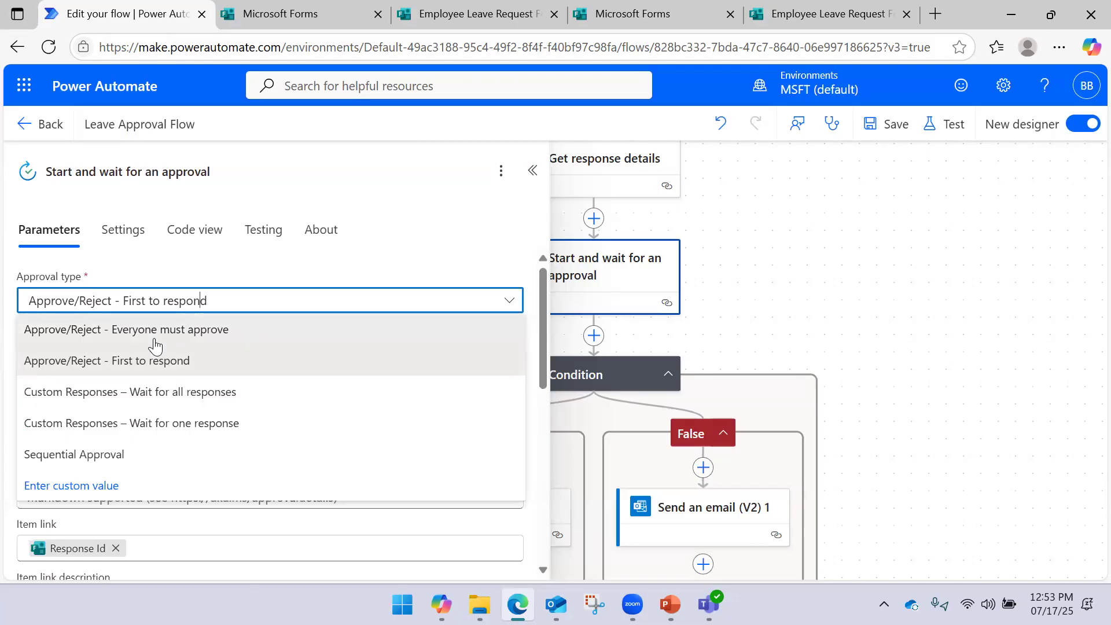
{"action": "left_click", "coordinate": [154, 346]}
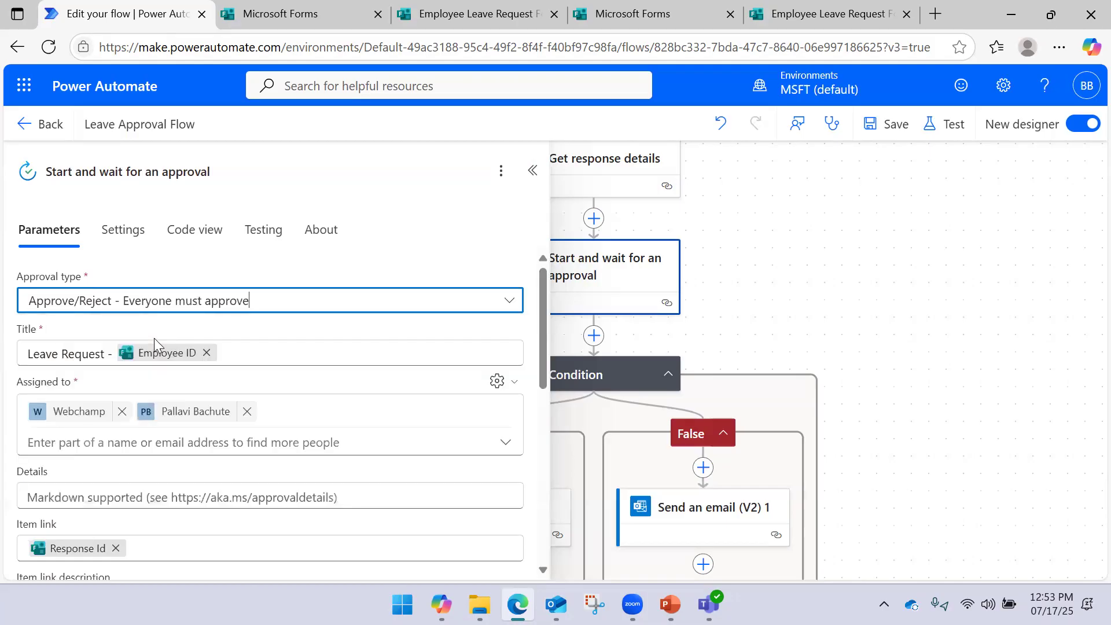
{"action": "left_click", "coordinate": [267, 303]}
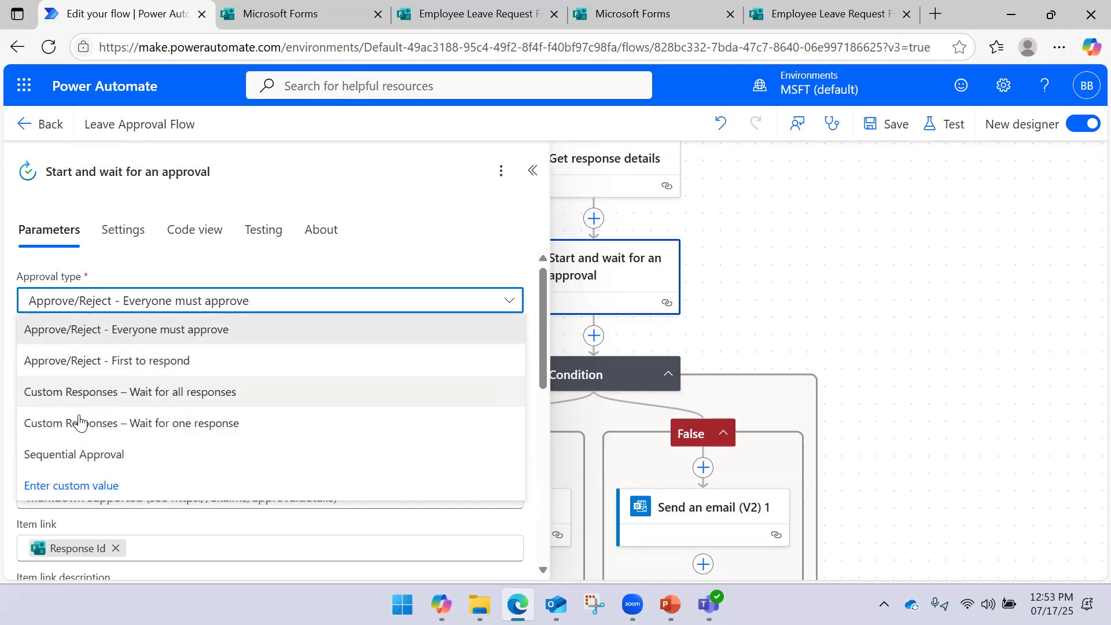
Set the approval type to Sequential Approval and add four approval steps
{"action": "left_click", "coordinate": [102, 456]}
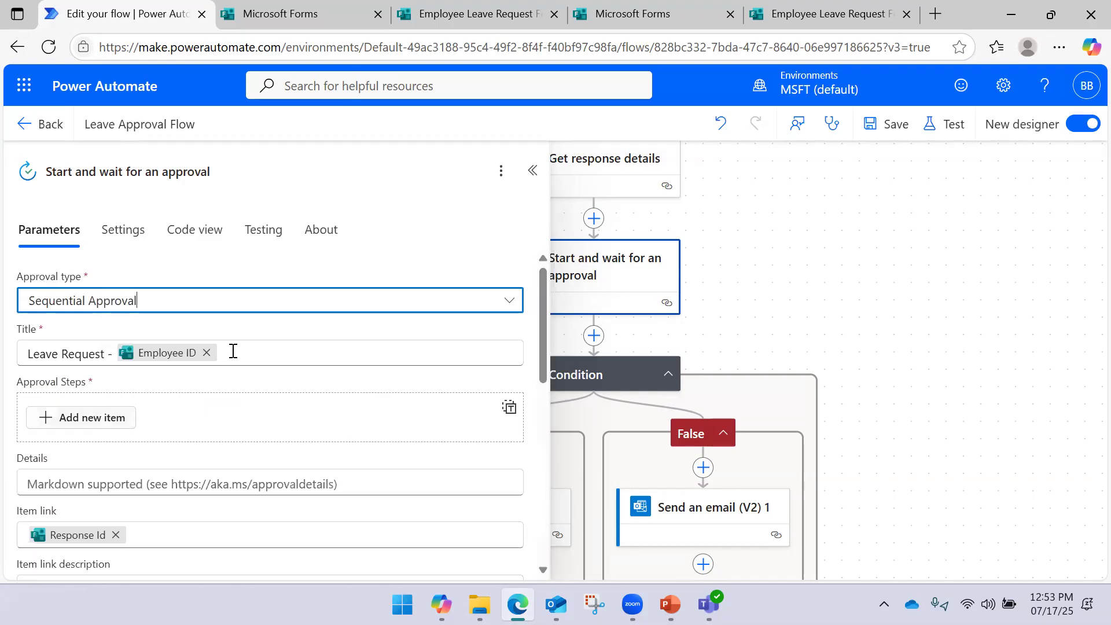
{"action": "scroll", "coordinate": [237, 350], "scroll_direction": "down", "scroll_amount": 2}
{"action": "scroll", "coordinate": [194, 360], "scroll_direction": "up", "scroll_amount": 2}
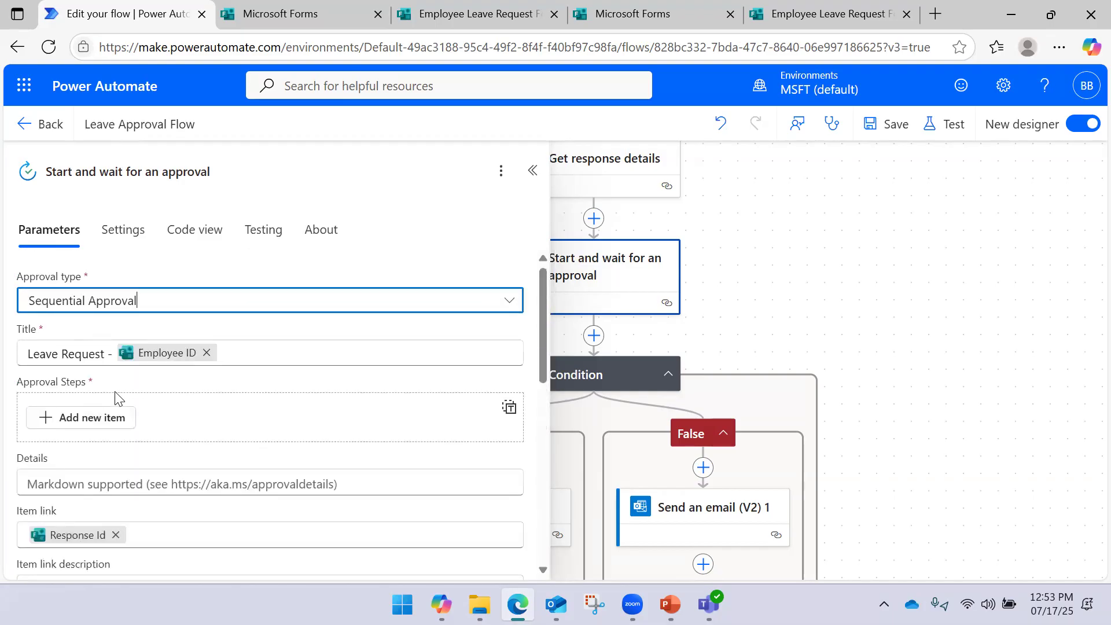
{"action": "left_click", "coordinate": [74, 424]}
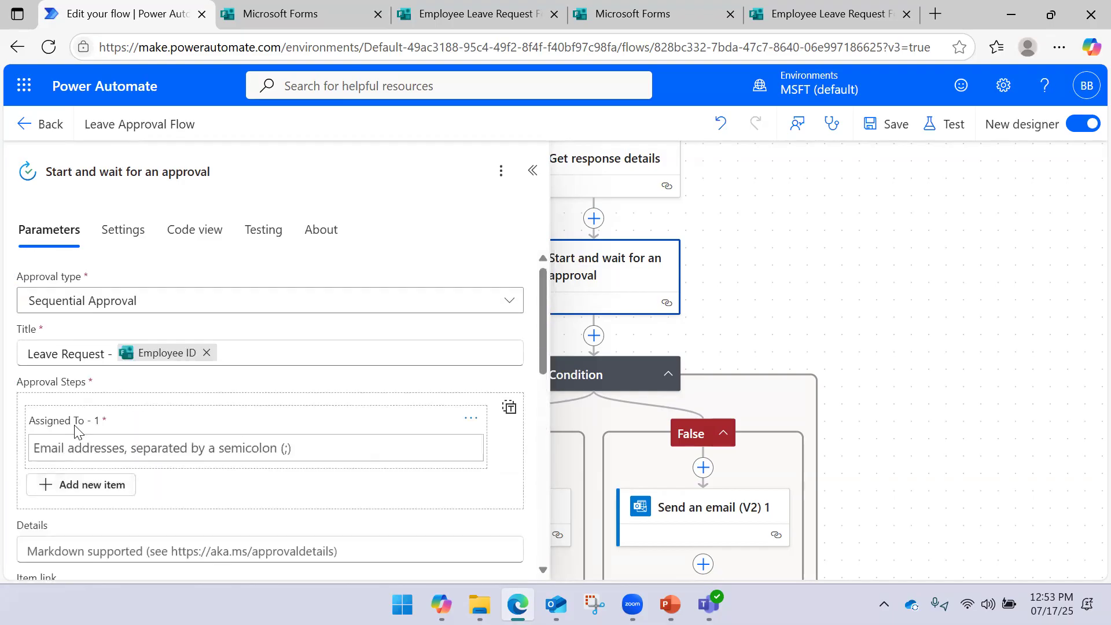
{"action": "scroll", "coordinate": [110, 411], "scroll_direction": "down", "scroll_amount": 2}
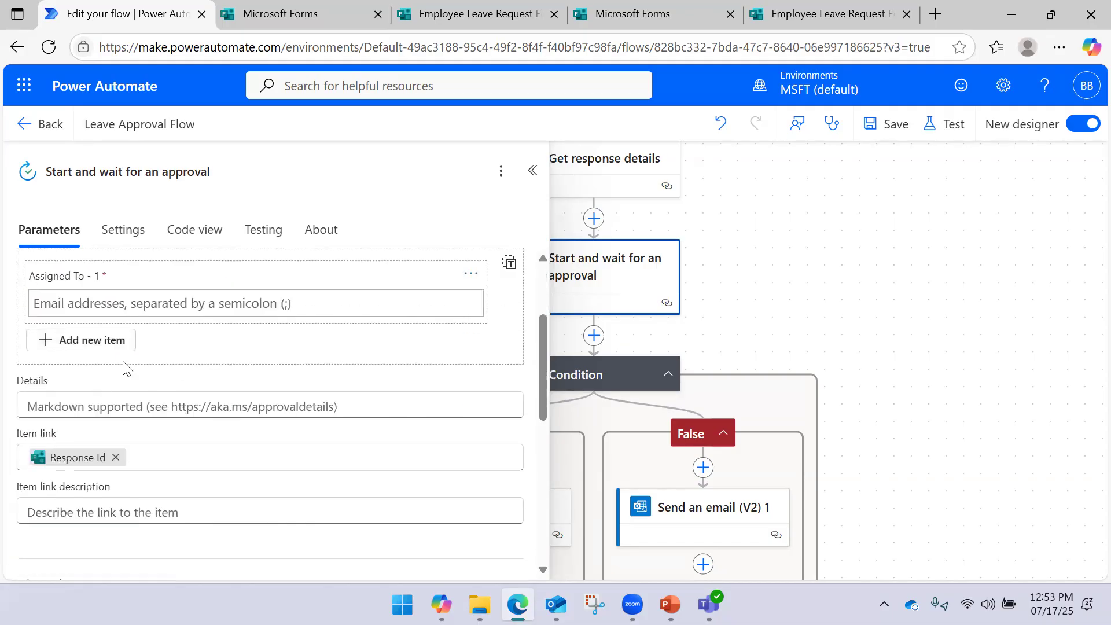
{"action": "left_click", "coordinate": [91, 346]}
{"action": "left_click", "coordinate": [82, 412]}
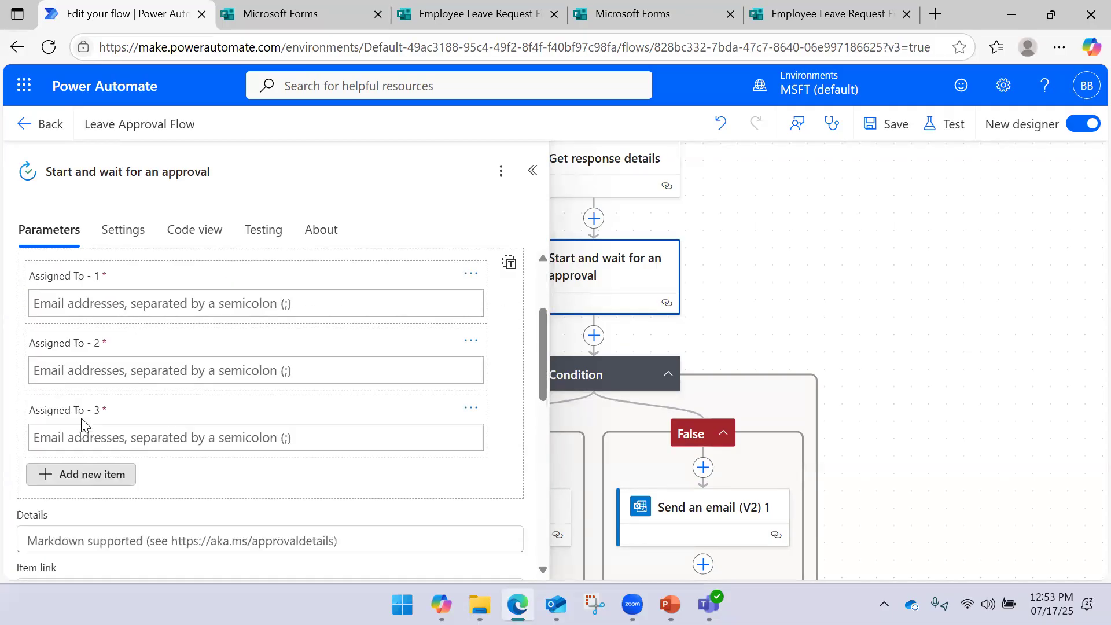
{"action": "left_click", "coordinate": [83, 475]}
Collapse the approval settings panel and pan the canvas to show the form trigger
{"action": "scroll", "coordinate": [180, 397], "scroll_direction": "down", "scroll_amount": 4}
{"action": "scroll", "coordinate": [176, 396], "scroll_direction": "up", "scroll_amount": 6}
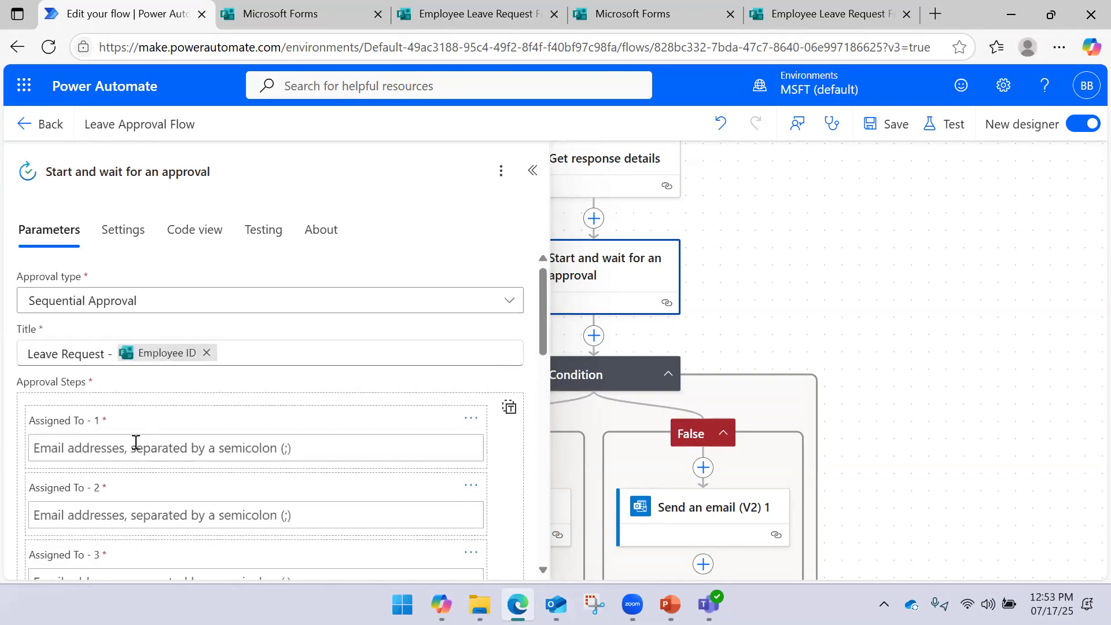
{"action": "scroll", "coordinate": [139, 440], "scroll_direction": "down", "scroll_amount": 3}
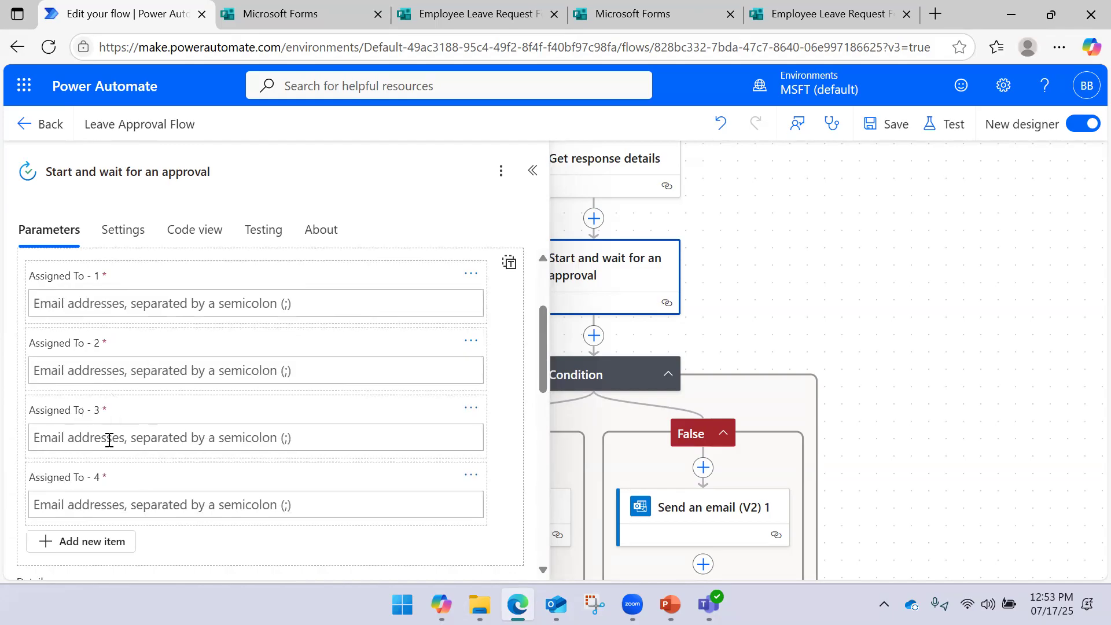
{"action": "scroll", "coordinate": [108, 440], "scroll_direction": "down", "scroll_amount": 3}
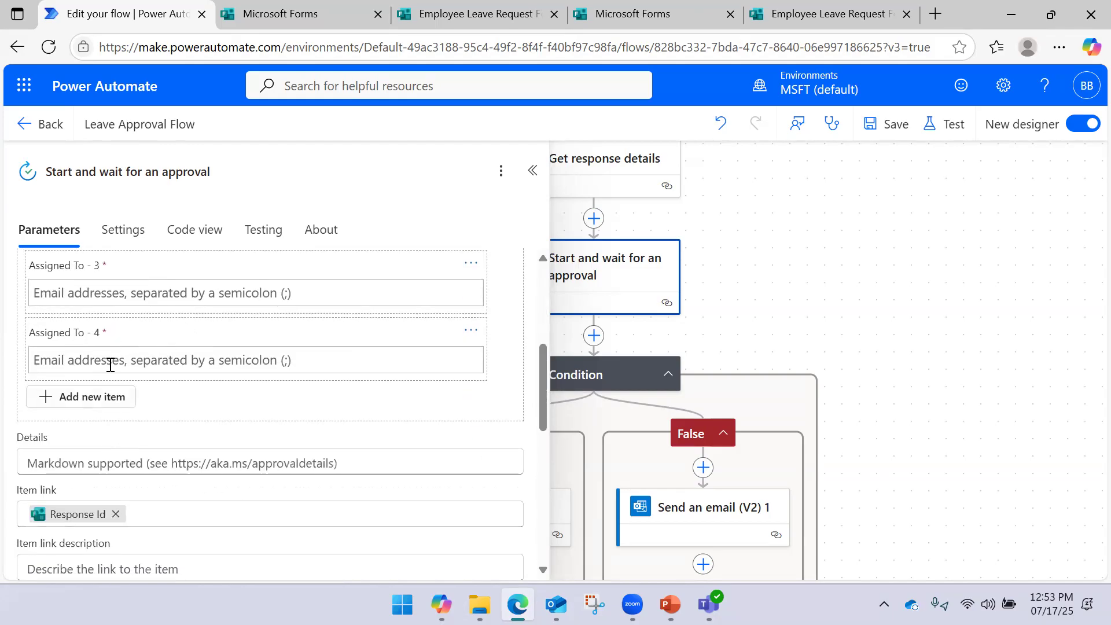
{"action": "scroll", "coordinate": [102, 362], "scroll_direction": "down", "scroll_amount": 10}
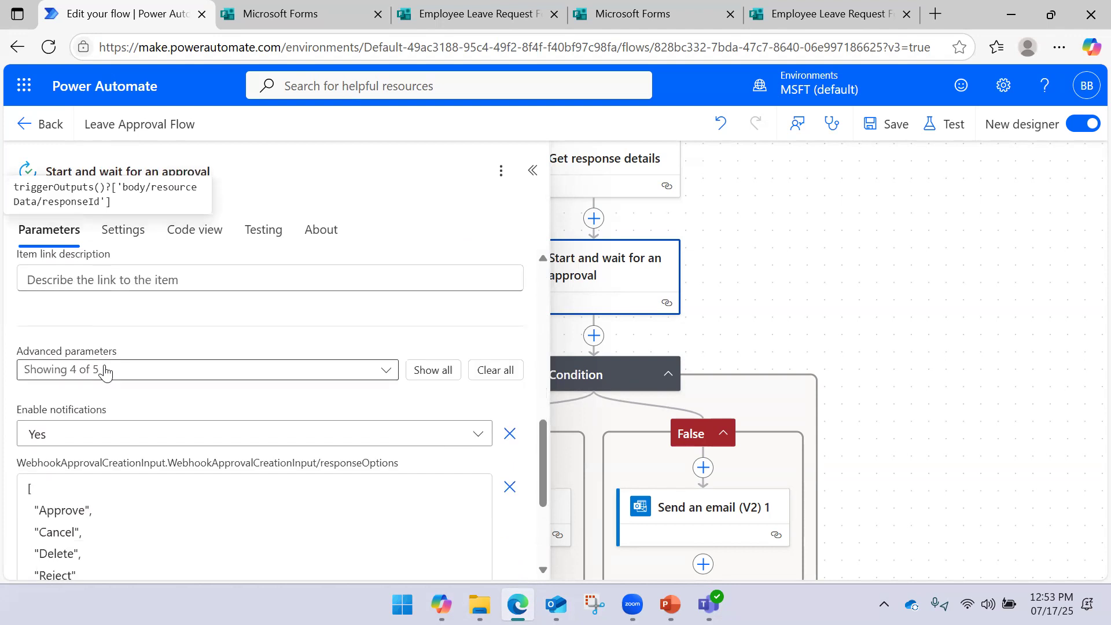
{"action": "scroll", "coordinate": [124, 372], "scroll_direction": "up", "scroll_amount": 9}
{"action": "scroll", "coordinate": [128, 373], "scroll_direction": "down", "scroll_amount": 5}
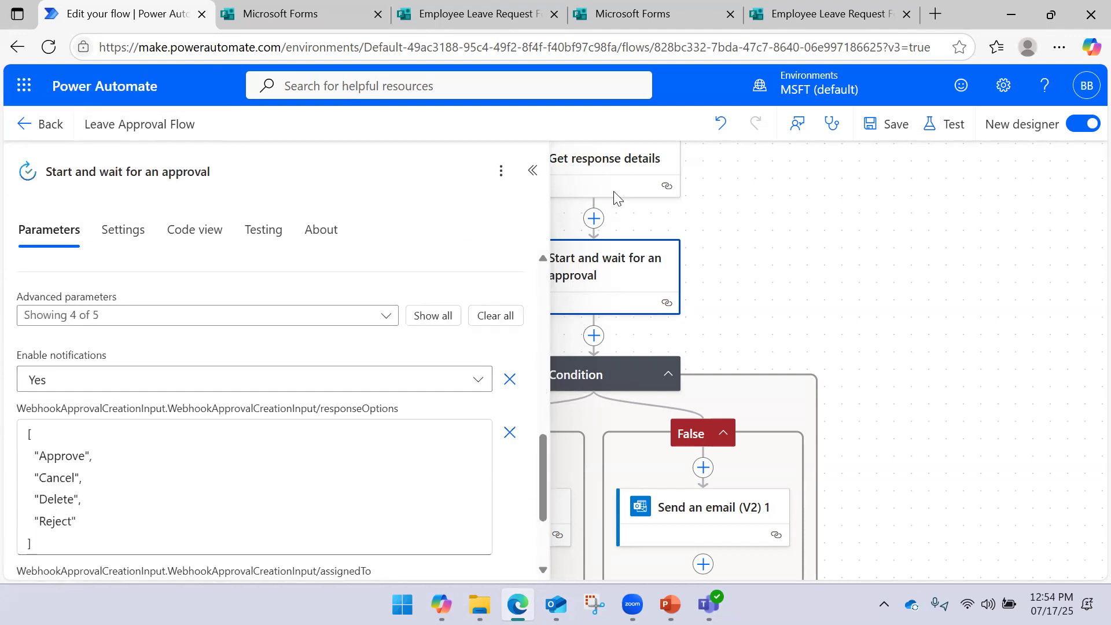
{"action": "left_click", "coordinate": [532, 170]}
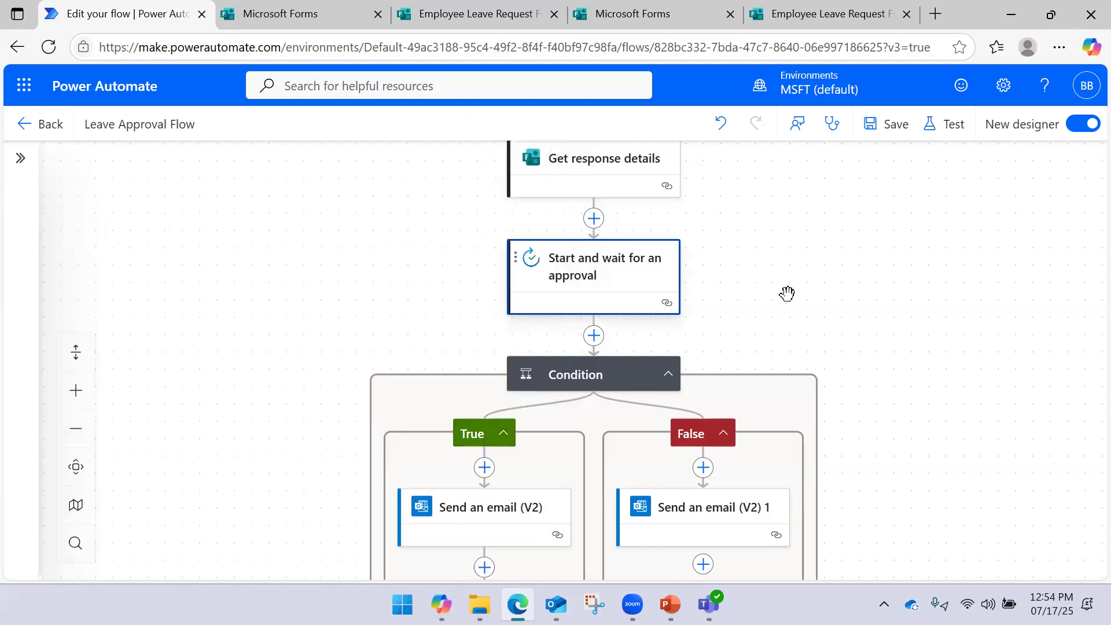
{"action": "left_click_drag", "start_coordinate": [828, 230], "coordinate": [784, 297]}
{"action": "left_click_drag", "start_coordinate": [780, 240], "coordinate": [761, 322]}
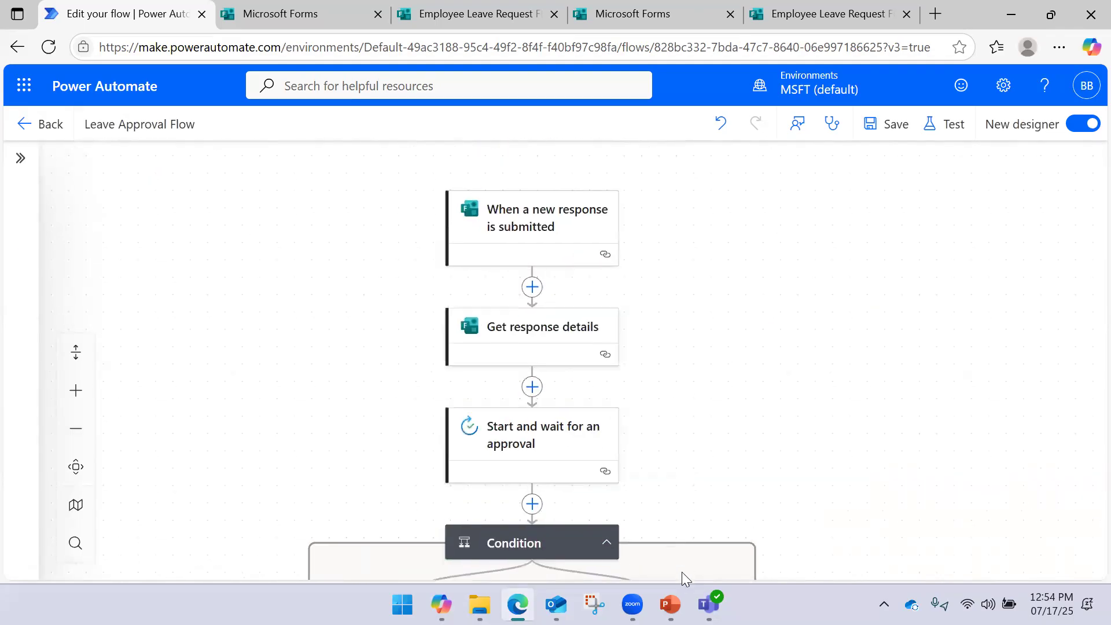